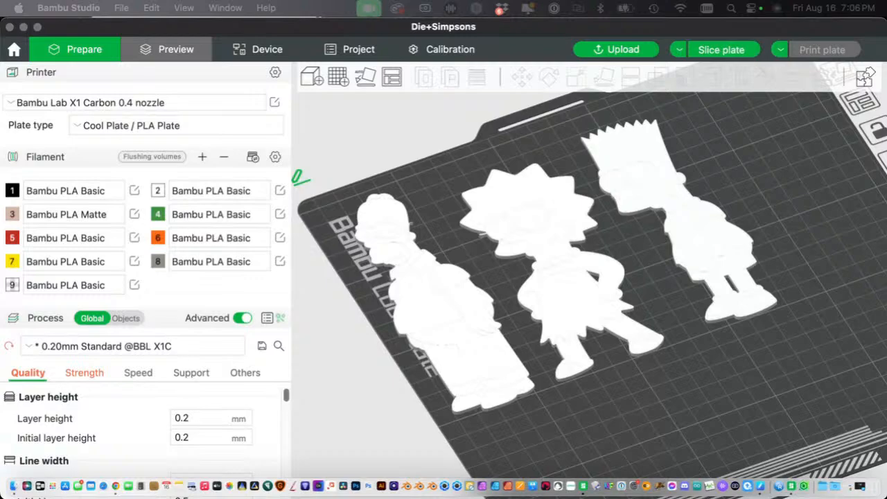
- Select the HomerV3 figure, start Color Painting on it and dismiss the two notifications
mouse_move(699, 360)
mouse_down()
mouse_move(664, 376)
mouse_move(667, 388)
mouse_move(690, 375)
mouse_up()
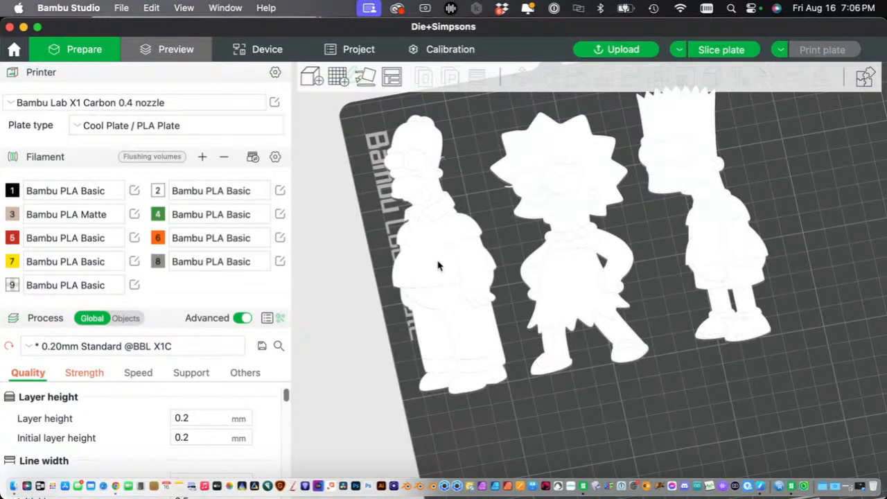
click(429, 238)
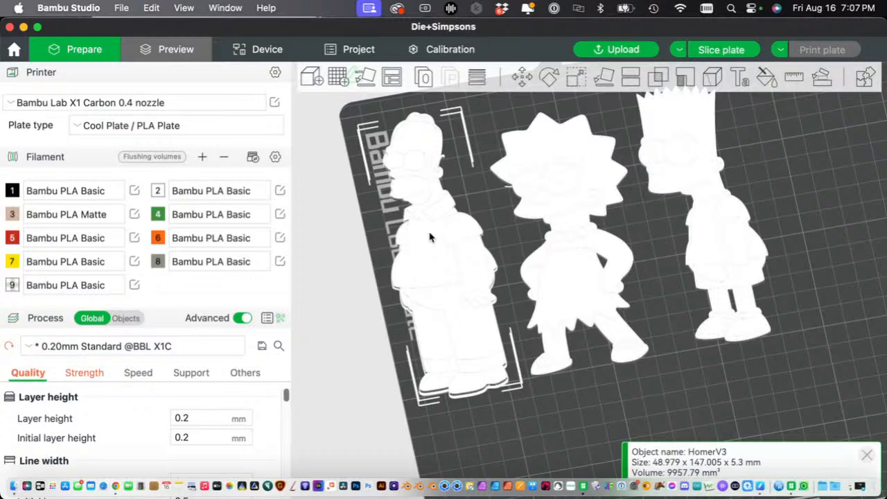
right_drag(388, 216, 379, 255)
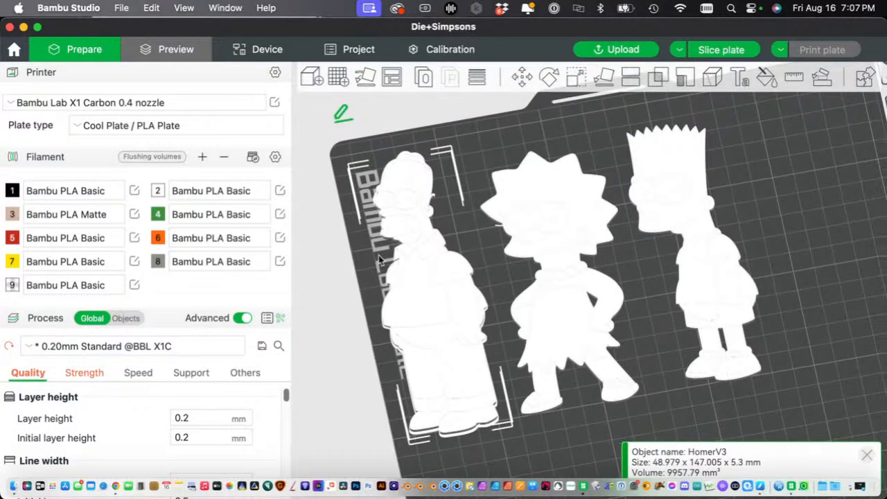
click(765, 77)
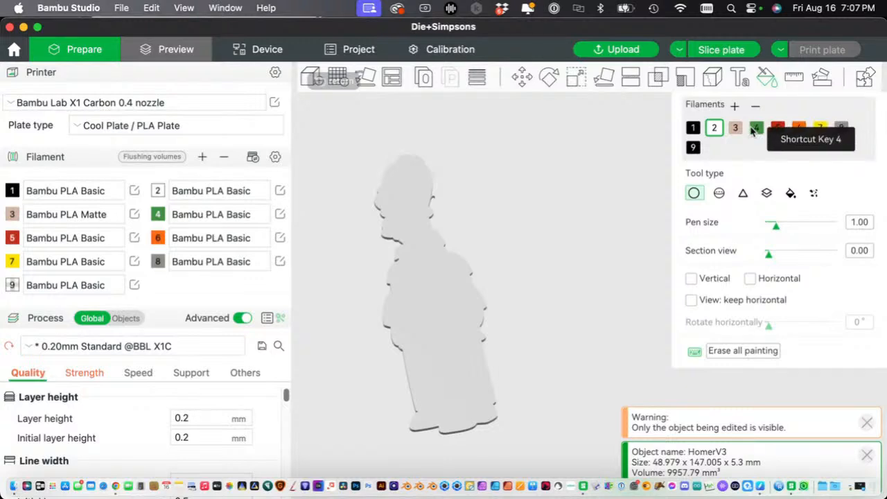
click(867, 423)
click(866, 454)
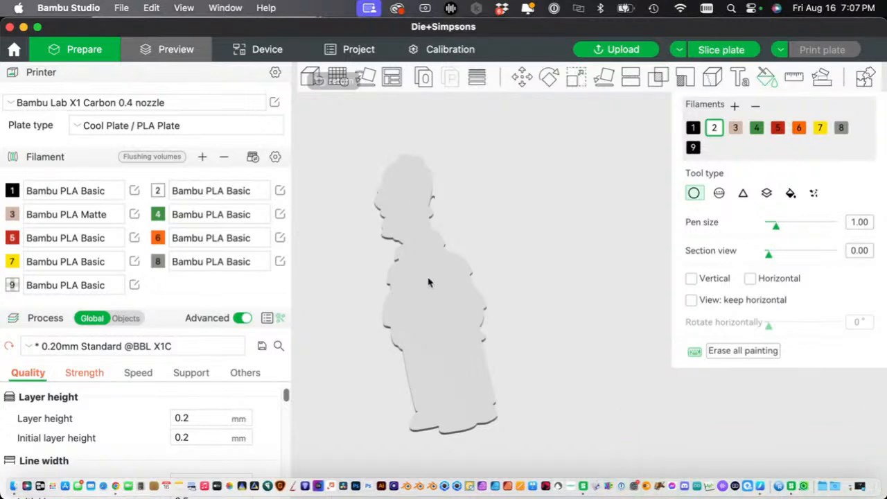
- Paint two wavy strokes from Homer's head to his torso with the circle brush in green filament 4, and erase all painting
right_drag(429, 278, 526, 264)
scroll(527, 264, up, 5)
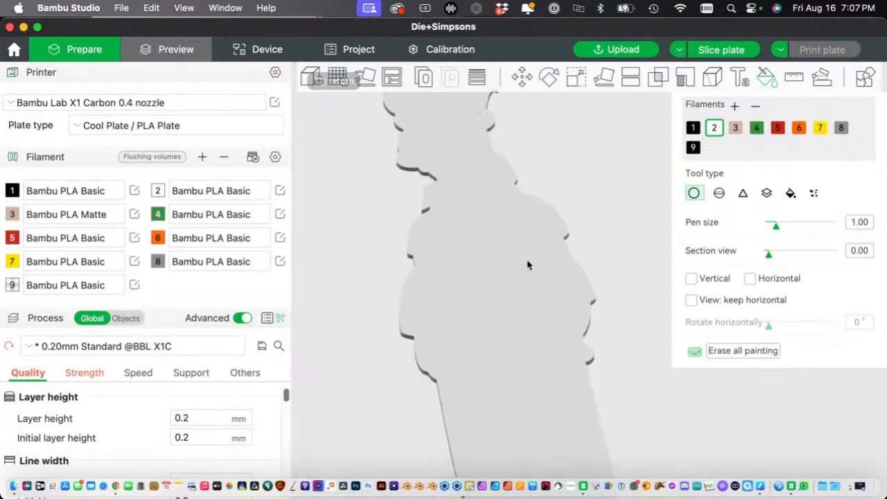
scroll(527, 265, down, 4)
scroll(527, 265, up, 4)
scroll(526, 265, down, 4)
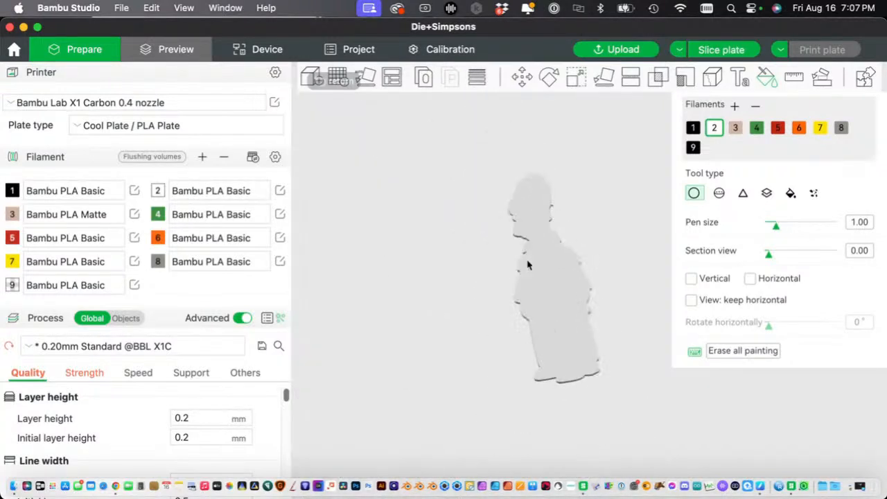
scroll(527, 265, up, 3)
right_drag(450, 161, 471, 284)
mouse_move(545, 214)
mouse_down()
mouse_move(559, 188)
mouse_move(542, 204)
mouse_move(545, 228)
mouse_up()
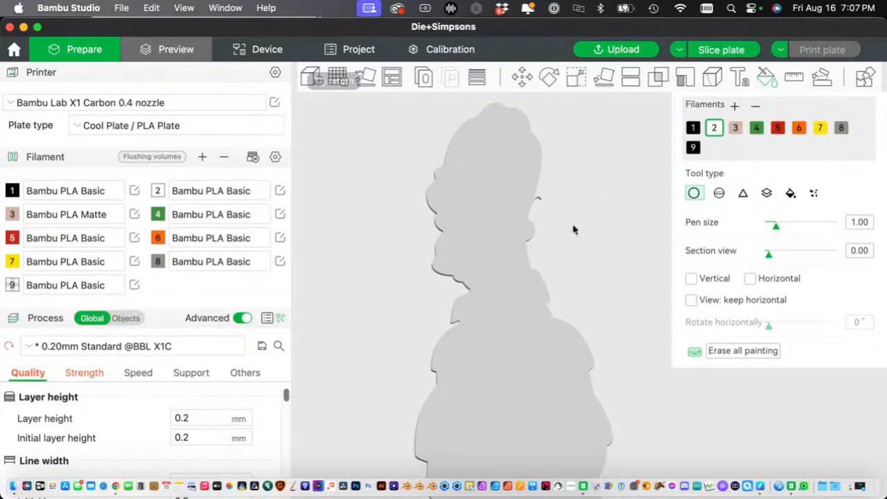
drag(574, 228, 592, 242)
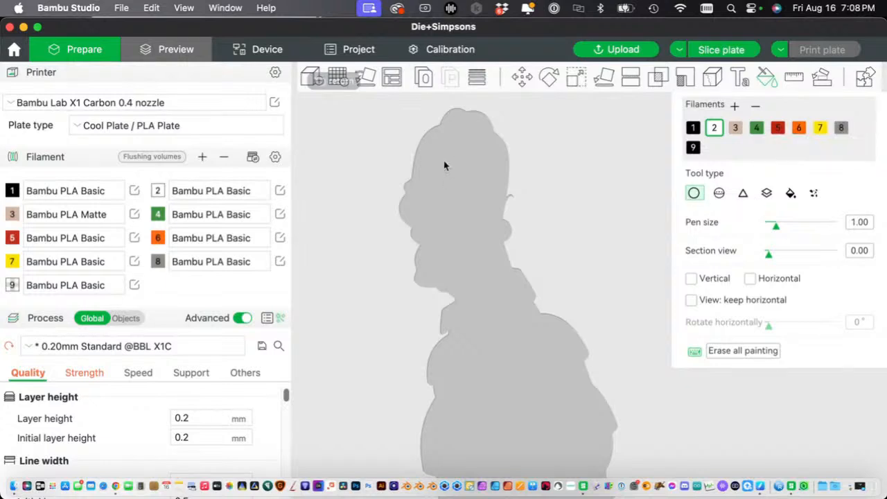
click(758, 128)
mouse_move(446, 154)
mouse_down()
mouse_move(468, 204)
mouse_move(512, 399)
mouse_up()
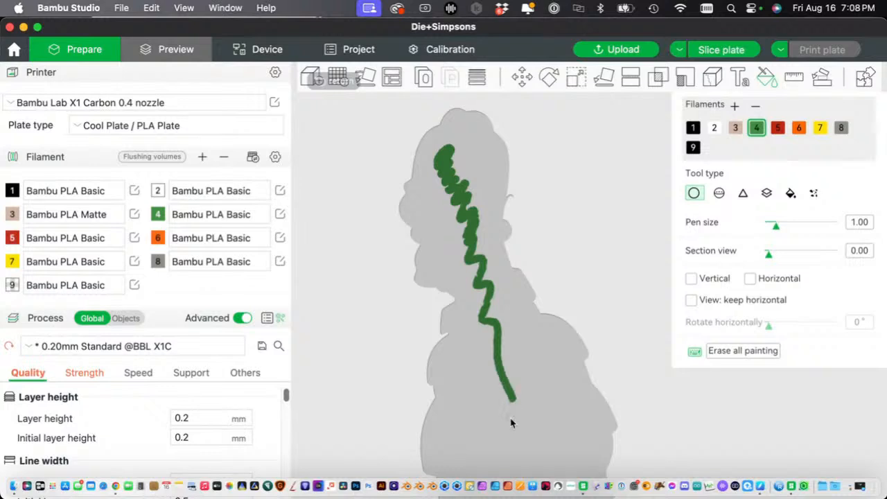
mouse_move(465, 147)
mouse_down()
mouse_move(505, 316)
mouse_move(553, 406)
mouse_up()
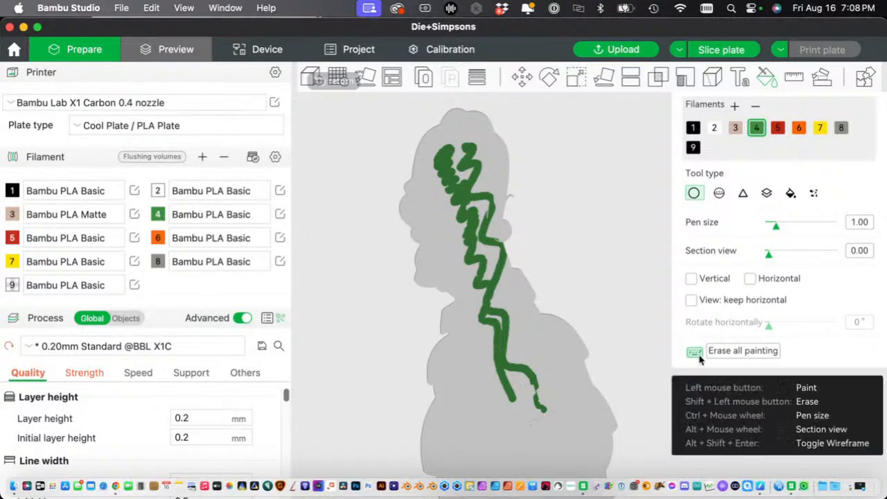
click(716, 354)
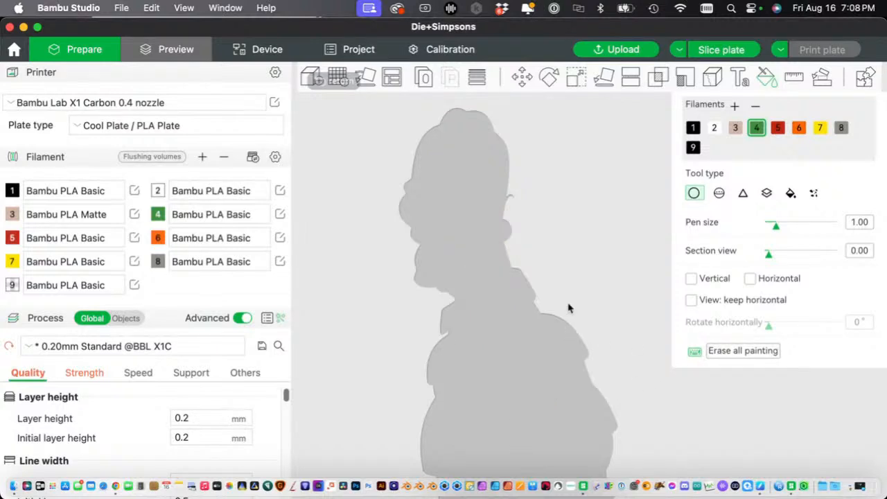
- Paint strokes with the sphere brush in green filament 4 along the side edge and face of Homer's head, and erase all painting
click(721, 194)
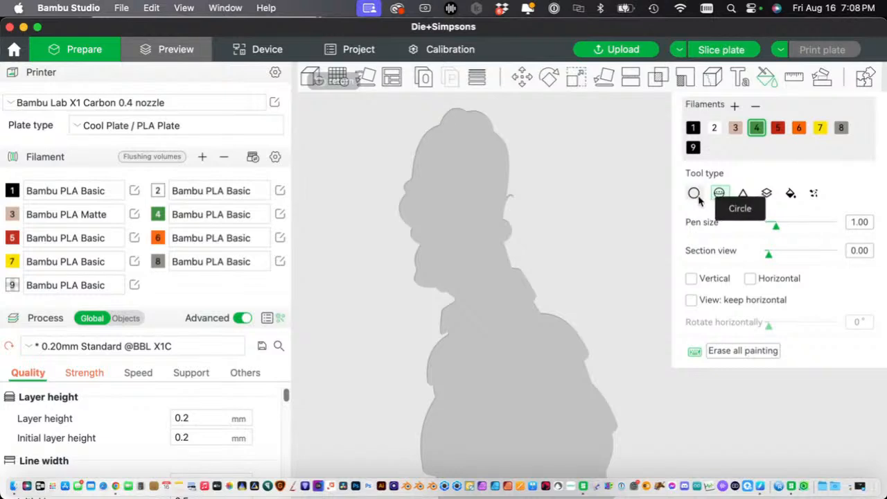
drag(547, 229, 567, 215)
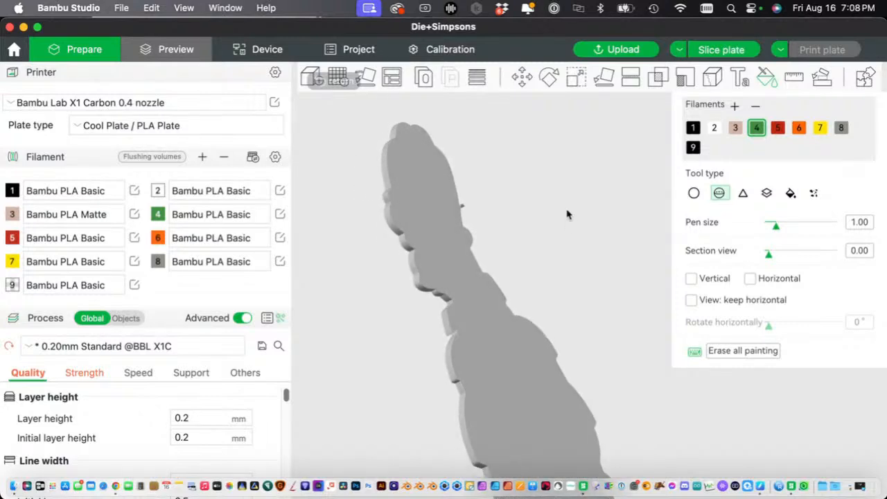
drag(567, 214, 520, 239)
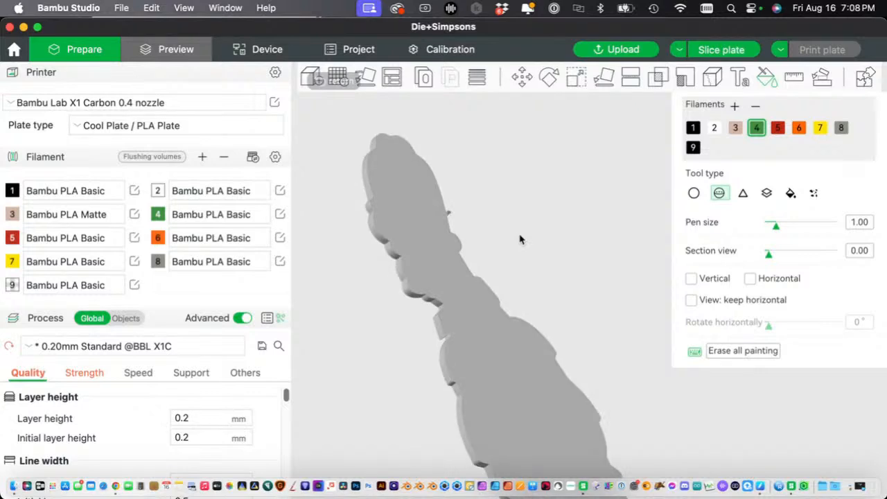
drag(526, 245, 515, 237)
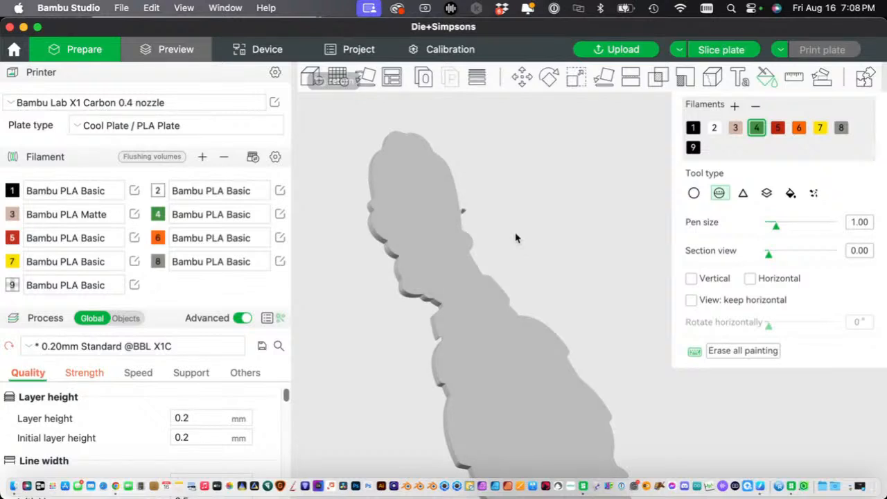
scroll(516, 238, up, 5)
scroll(516, 238, down, 5)
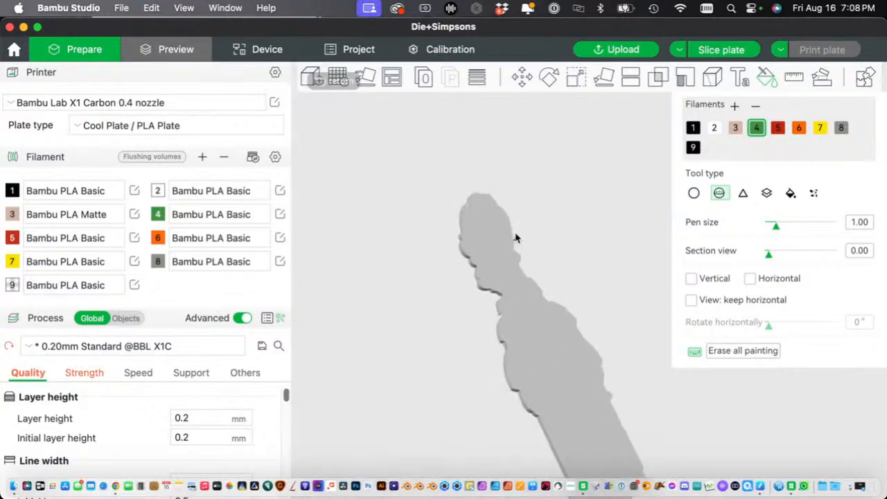
scroll(516, 237, up, 5)
scroll(516, 238, down, 5)
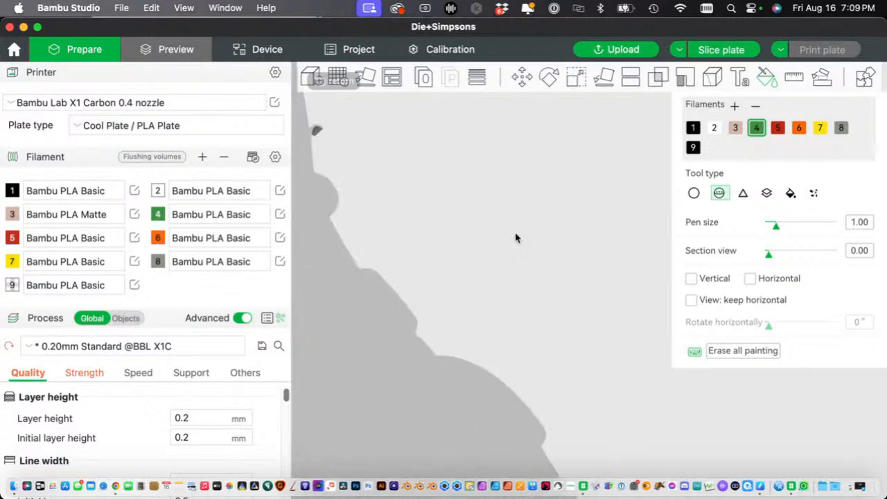
right_drag(488, 222, 565, 293)
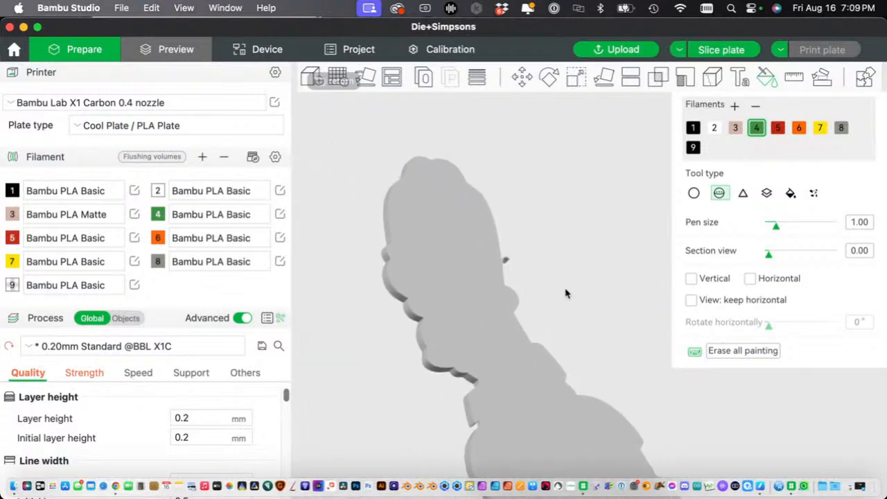
drag(554, 291, 537, 218)
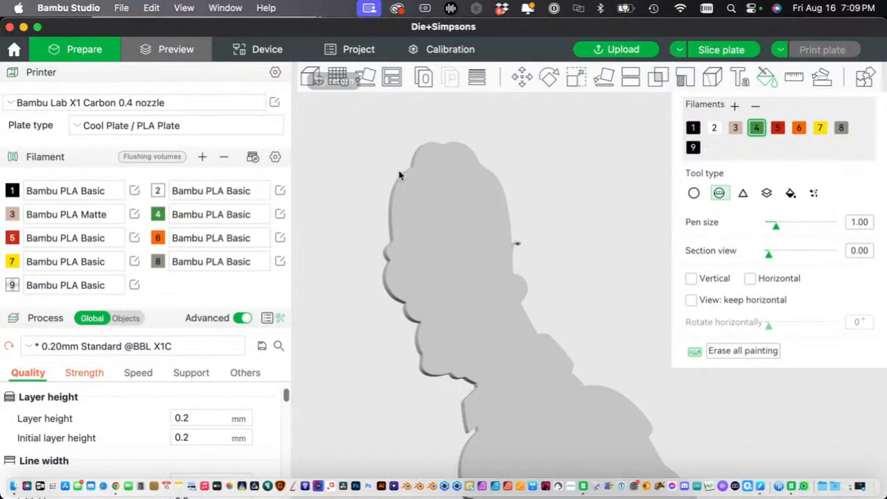
scroll(400, 175, up, 5)
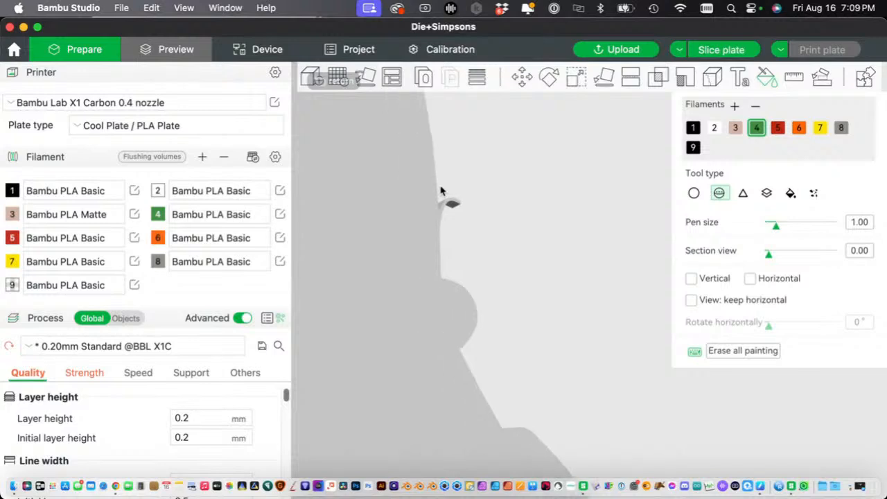
scroll(443, 194, down, 4)
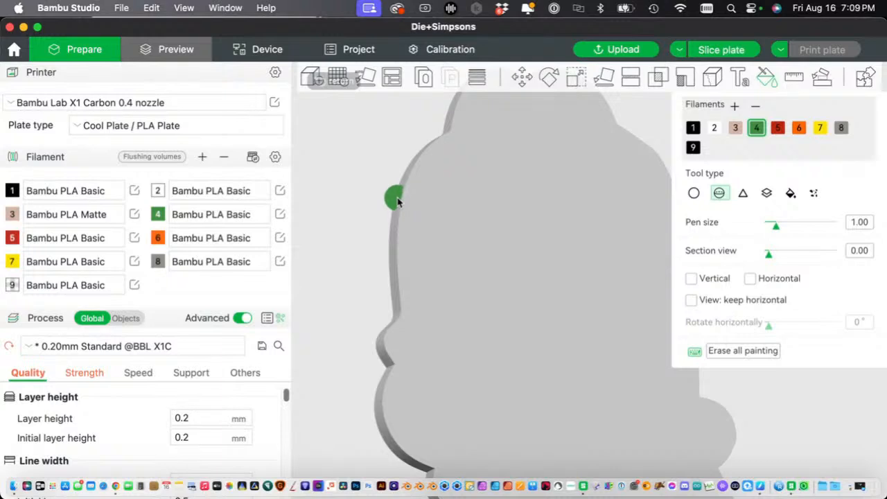
mouse_move(390, 221)
mouse_down()
mouse_move(401, 182)
mouse_move(388, 238)
mouse_move(396, 179)
mouse_move(390, 237)
mouse_move(408, 173)
mouse_move(463, 236)
mouse_move(463, 339)
mouse_up()
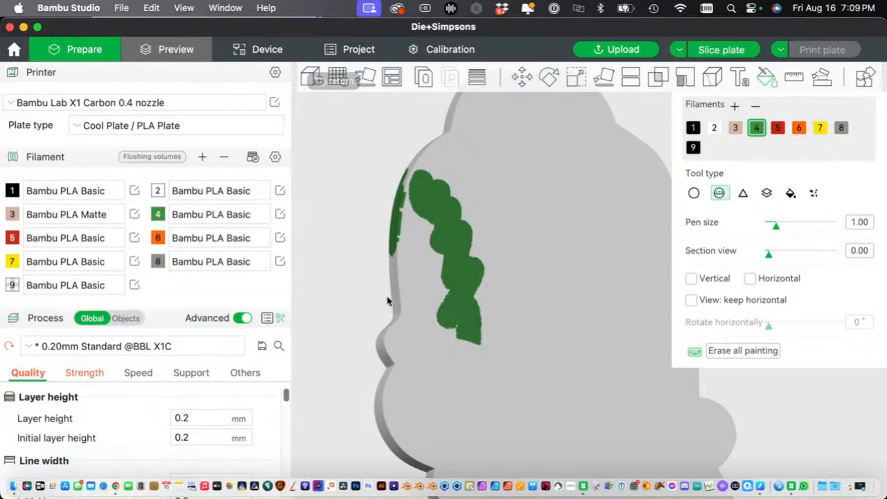
mouse_move(406, 284)
mouse_down()
mouse_move(404, 242)
mouse_move(416, 295)
mouse_up()
mouse_move(407, 326)
mouse_down()
mouse_move(418, 390)
mouse_move(425, 355)
mouse_up()
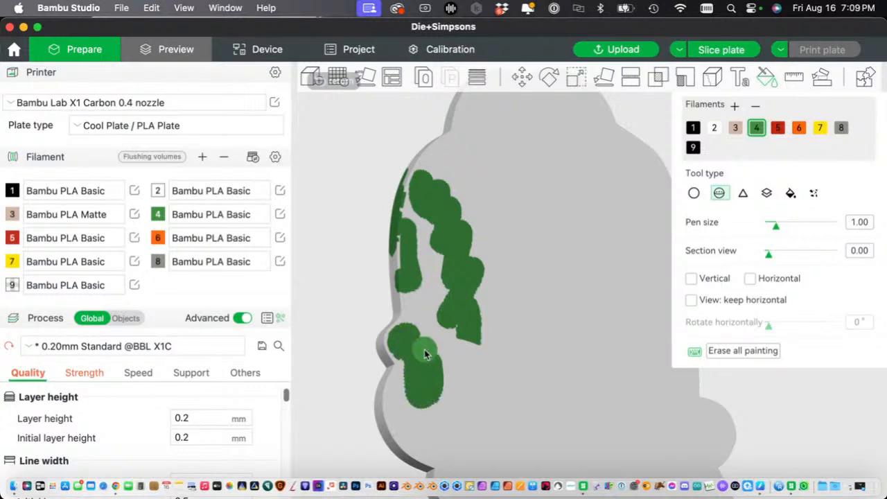
click(754, 350)
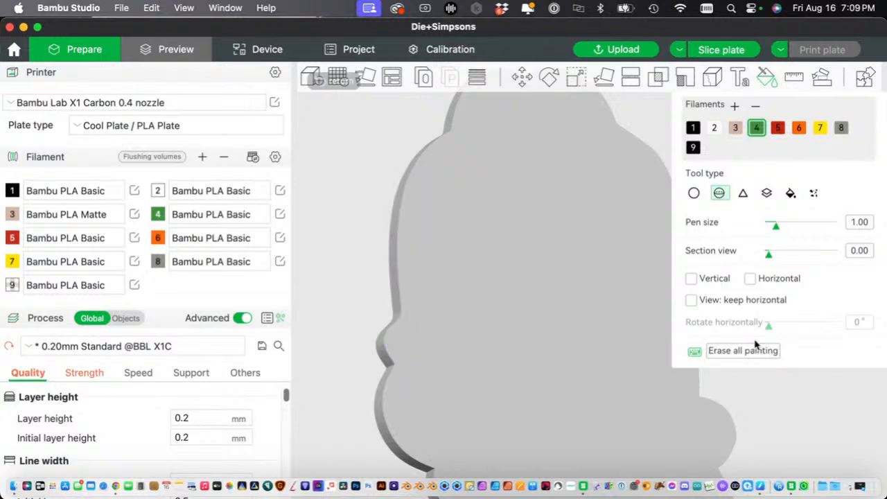
- Paint individual mesh triangles across Homer's head with the triangle tool in green filament 4
click(790, 193)
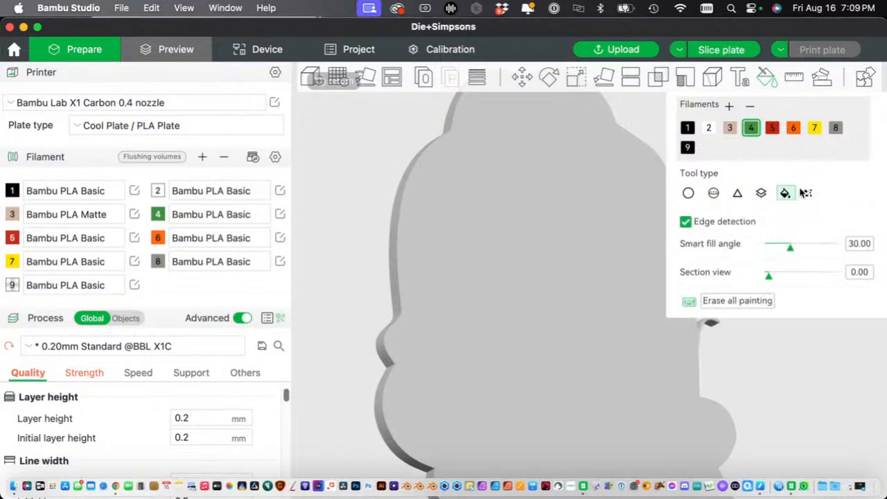
click(738, 192)
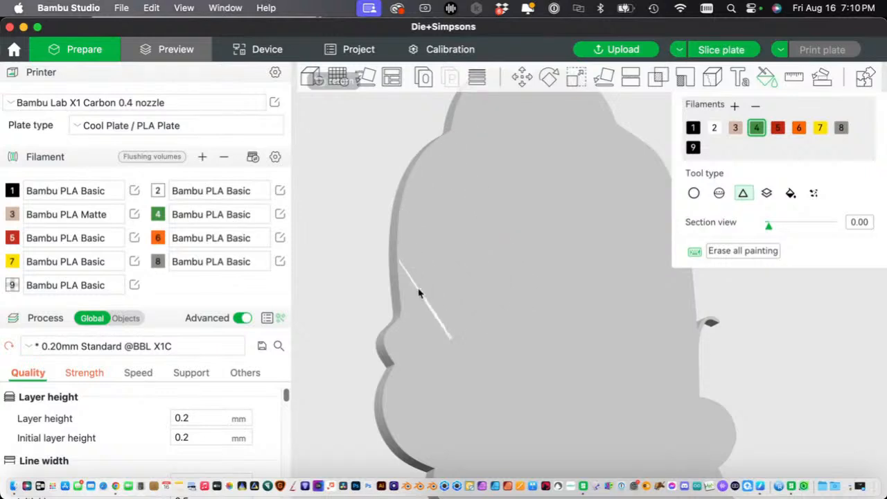
click(447, 258)
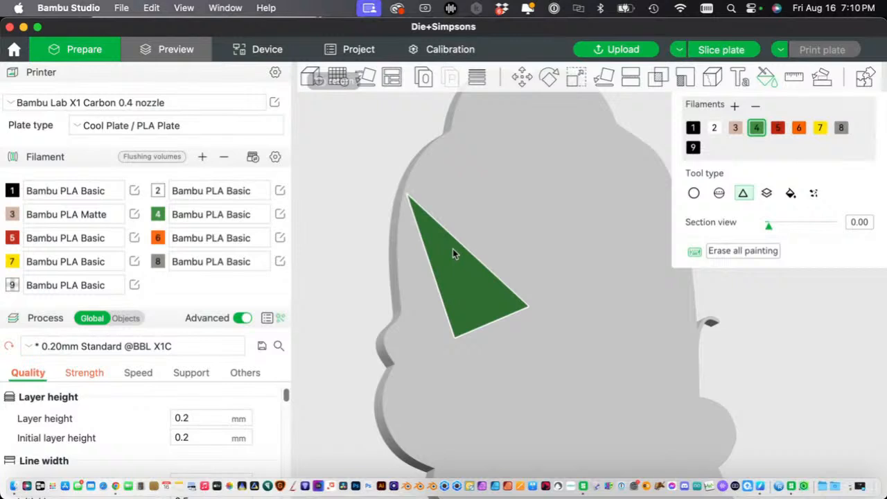
click(477, 198)
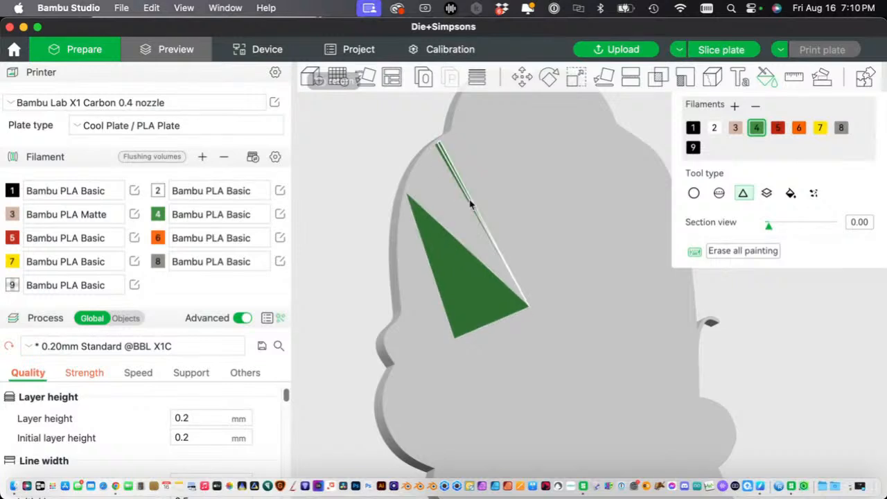
drag(481, 197, 532, 185)
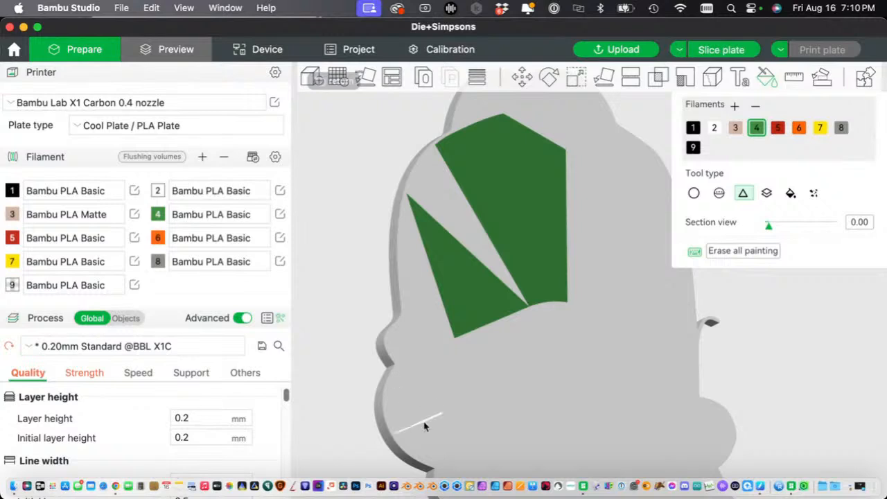
click(409, 341)
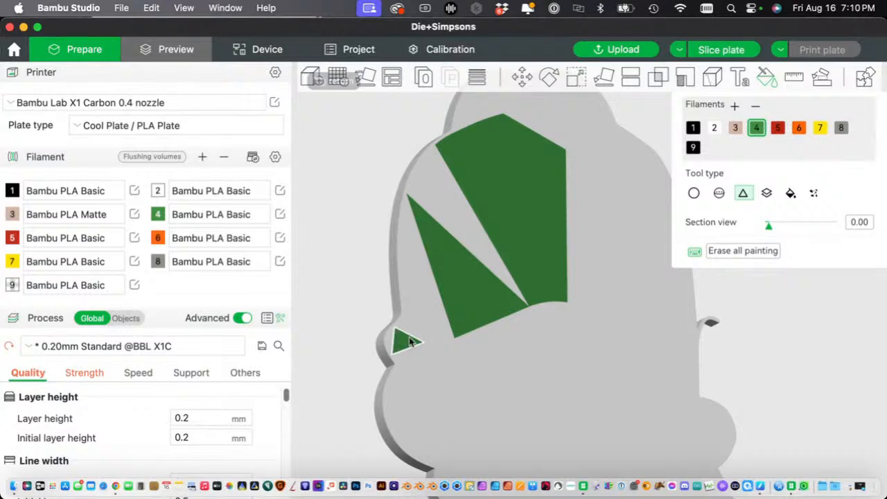
click(628, 231)
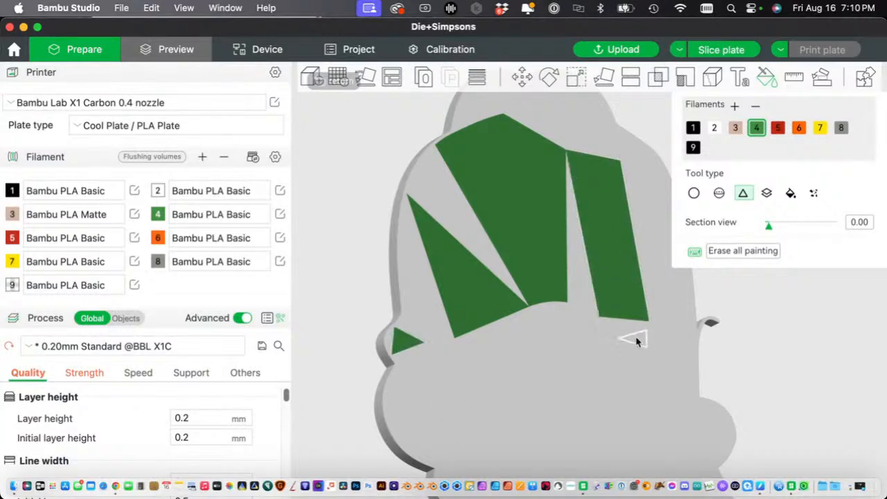
mouse_move(636, 339)
mouse_down()
mouse_move(679, 301)
mouse_move(682, 327)
mouse_move(661, 367)
mouse_move(634, 343)
mouse_move(614, 362)
mouse_move(593, 346)
mouse_move(561, 360)
mouse_up()
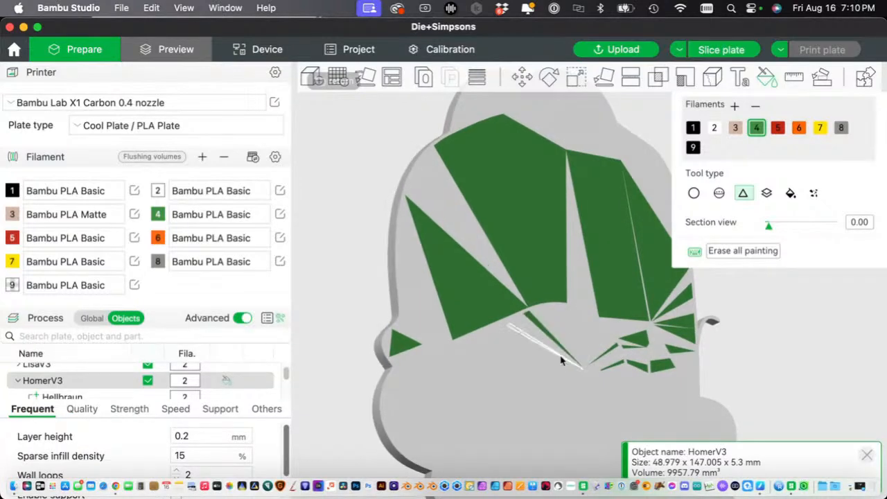
click(565, 363)
click(592, 340)
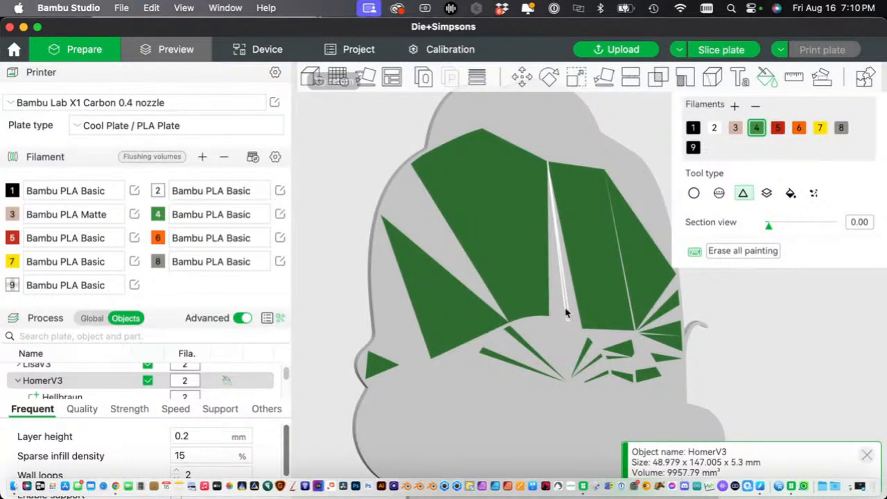
click(566, 313)
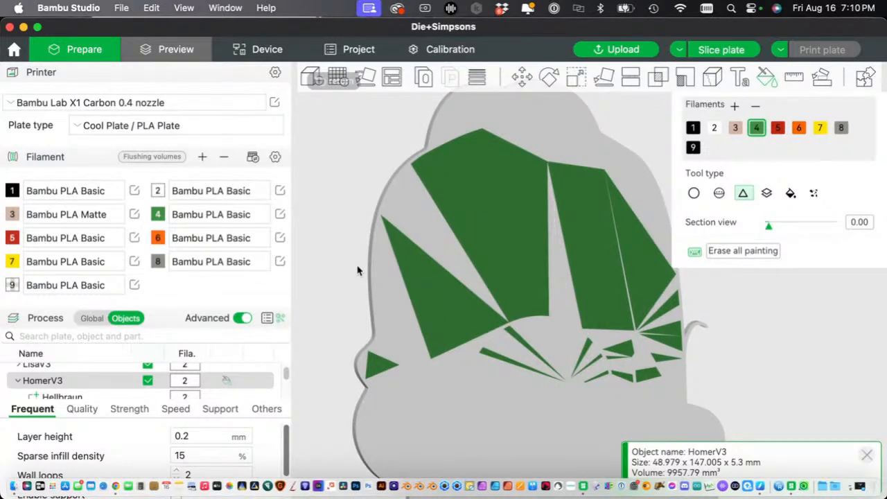
- Fill the mesh triangles of the small bump at the top of Homer's head with the triangle tool in green filament 4
click(456, 130)
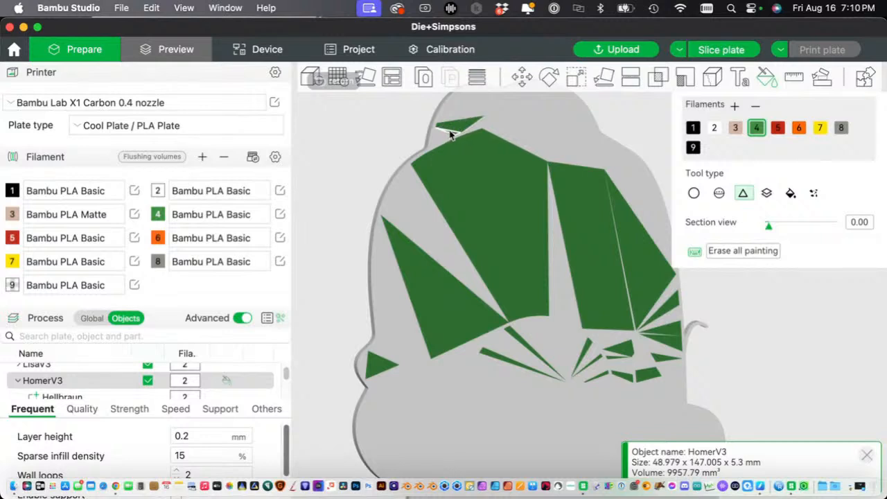
click(439, 136)
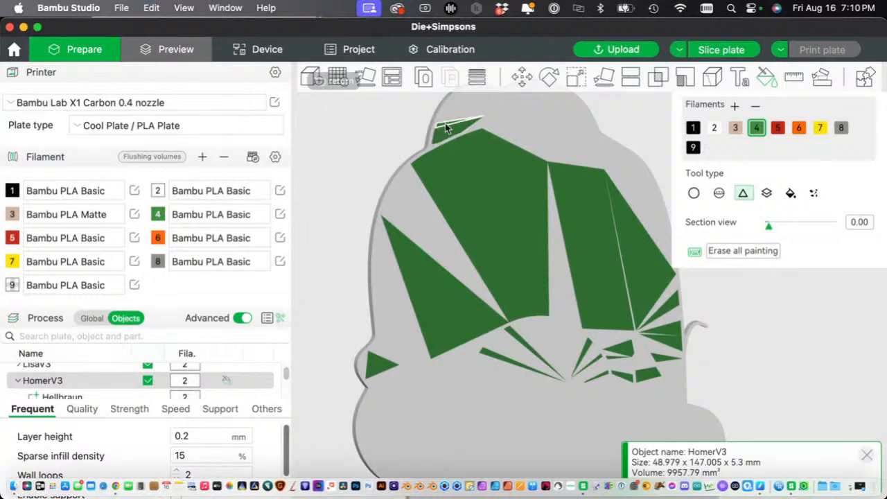
drag(447, 128, 457, 102)
click(457, 101)
click(453, 111)
click(447, 128)
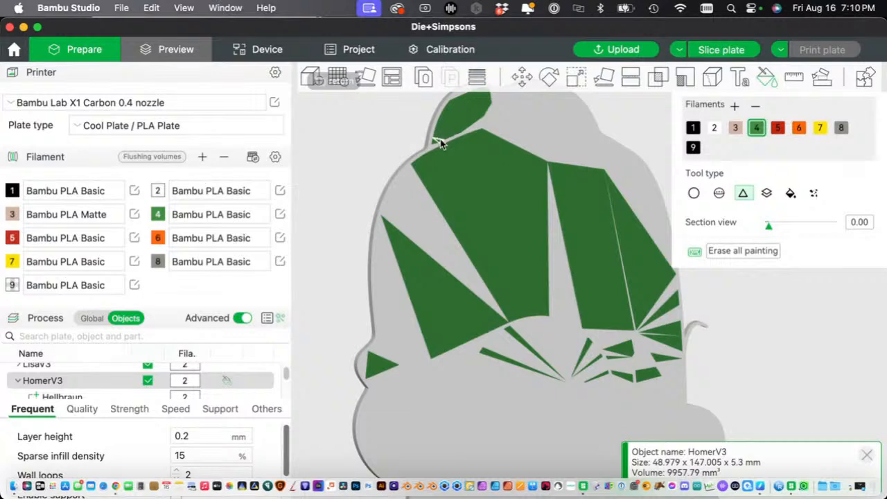
drag(401, 140, 399, 141)
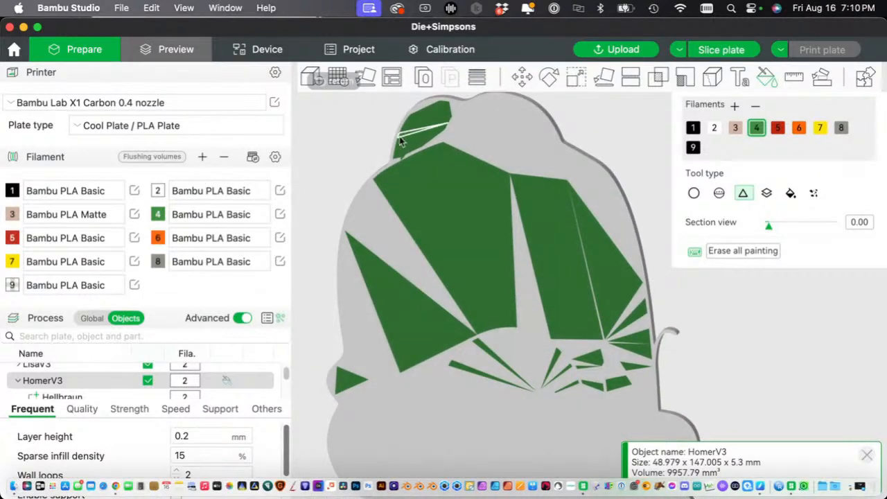
click(398, 141)
click(397, 144)
click(427, 110)
- Paint triangles on the bump's outer side edge in red filament 5 with the triangle tool, and undo the last painting
click(778, 128)
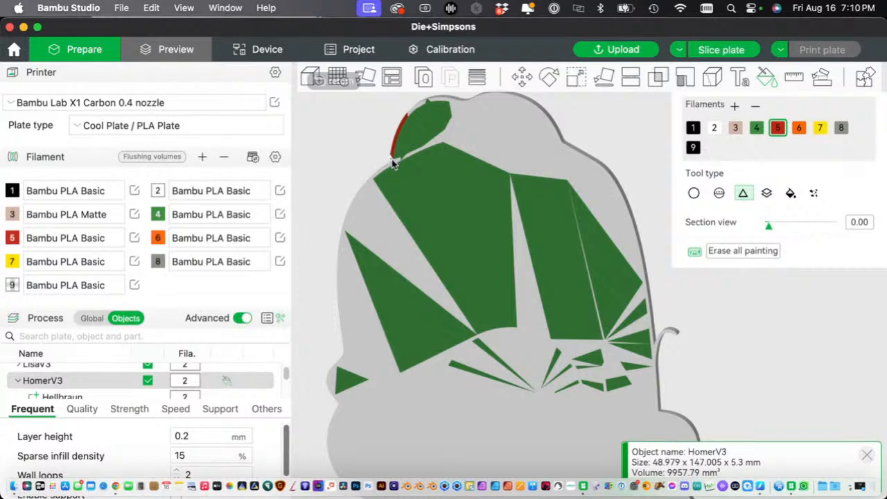
drag(393, 159, 411, 114)
click(408, 139)
click(151, 8)
click(157, 25)
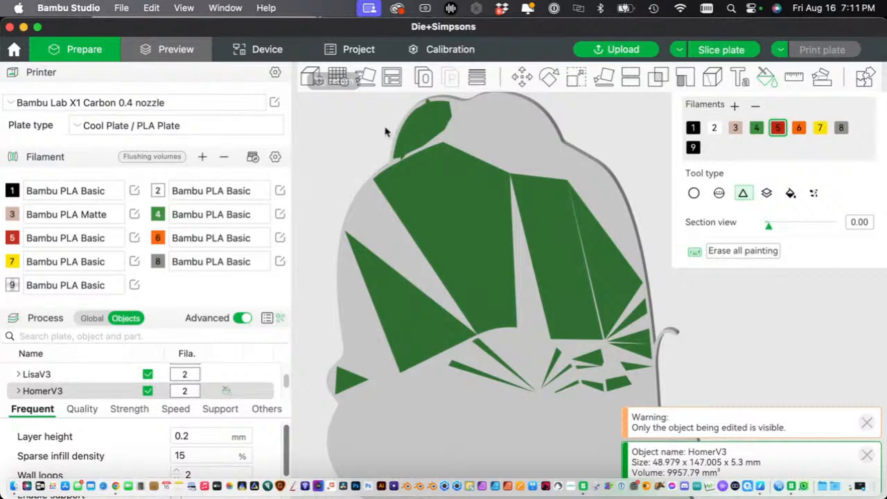
- Paint the thin triangles along the head bump's side edge in red filament 5 and dismiss the two notifications
drag(385, 128, 388, 134)
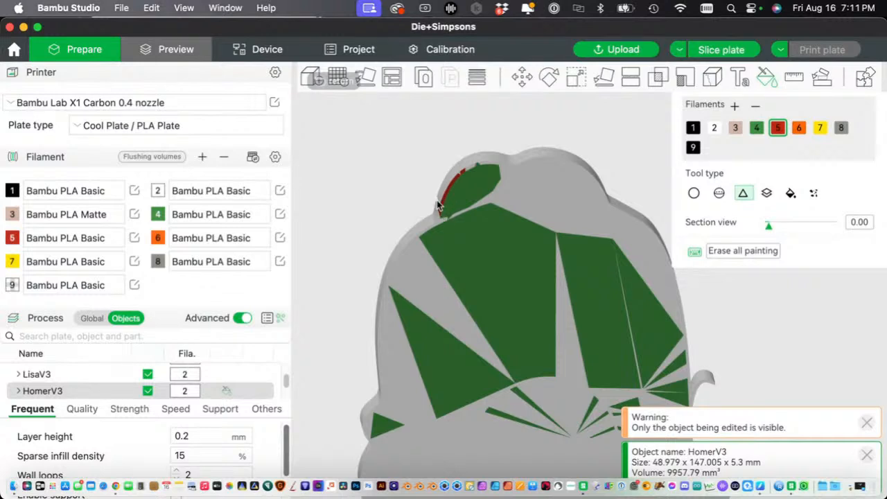
drag(466, 147, 463, 136)
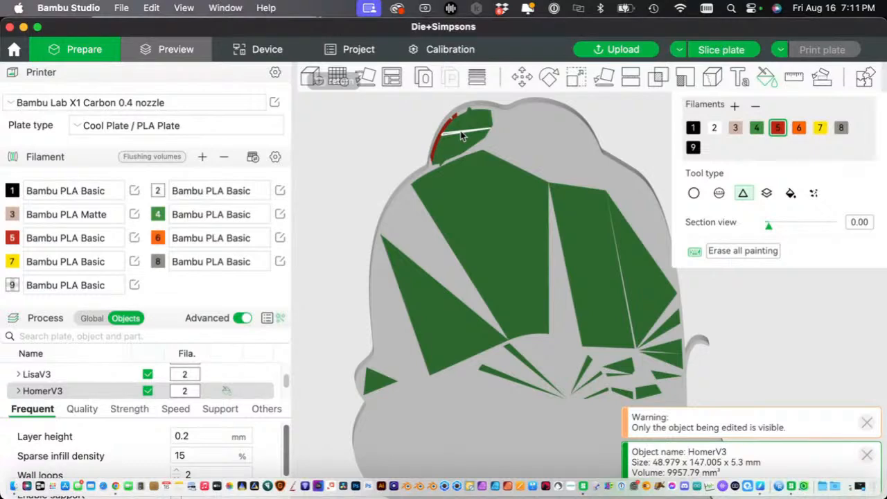
click(866, 422)
click(870, 453)
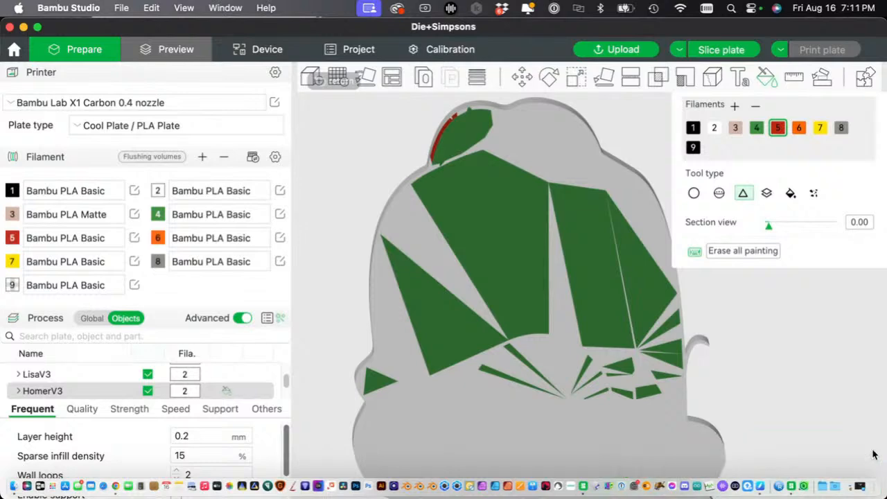
- Paint the lower side layers of the Homer figure in orange filament 6 with the Height Range tool
click(767, 193)
drag(815, 382, 823, 349)
mouse_move(794, 392)
mouse_down()
mouse_move(762, 363)
mouse_move(752, 257)
mouse_up()
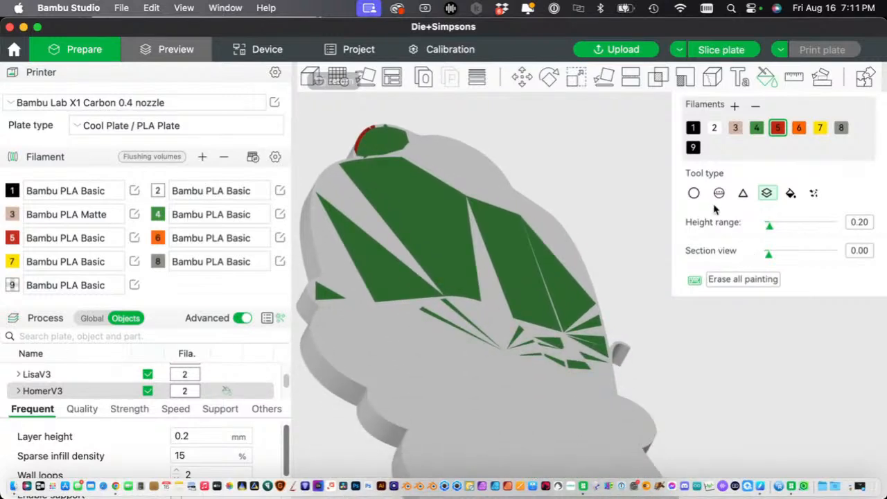
click(799, 127)
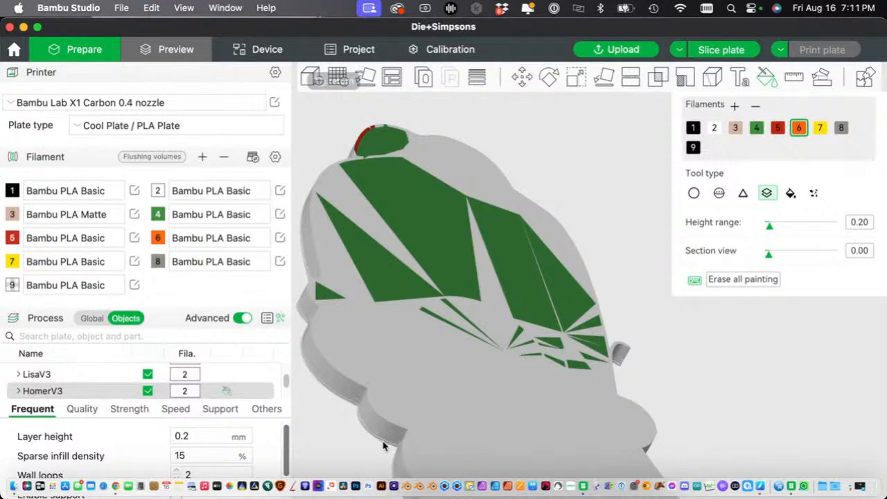
drag(382, 442, 384, 442)
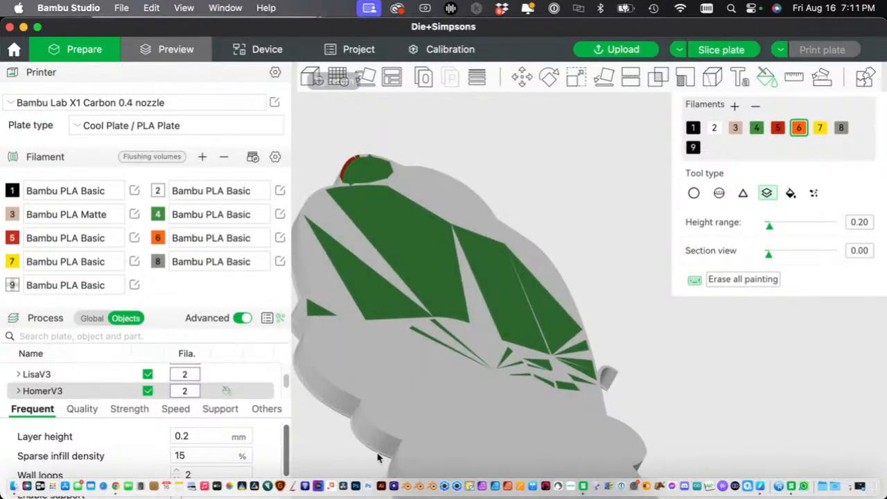
click(381, 451)
drag(380, 448, 382, 445)
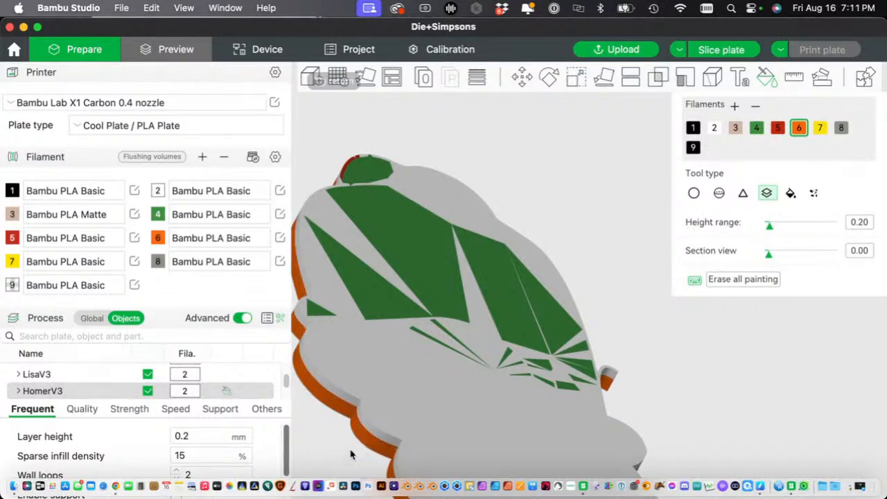
drag(351, 451, 357, 448)
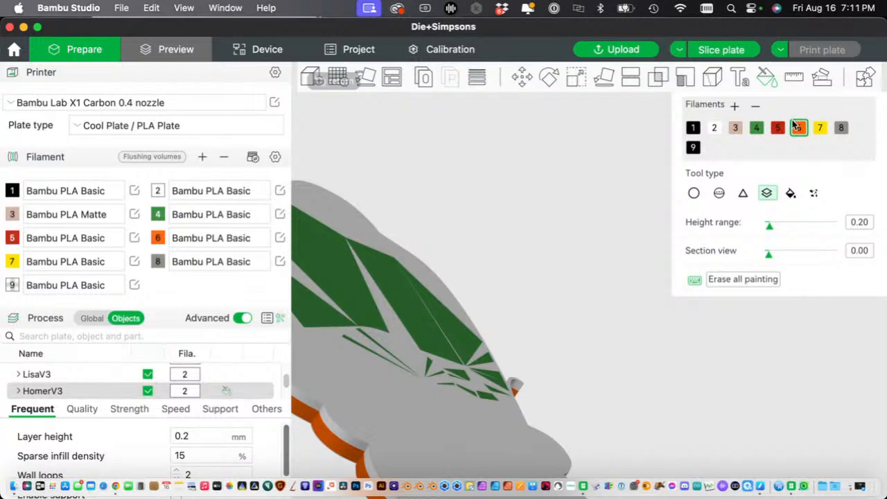
- Paint the side layers above the orange in yellow filament 7 and the topmost layer in black filament 1 using Height Range
click(820, 127)
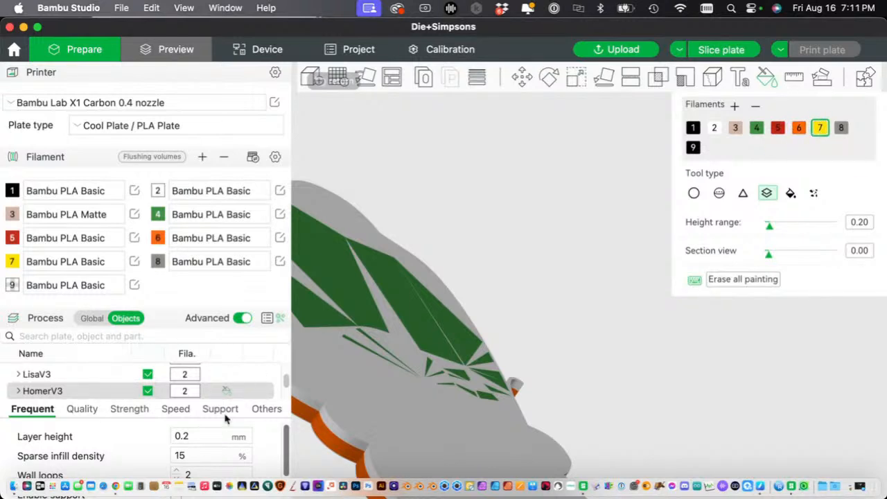
click(340, 438)
click(693, 128)
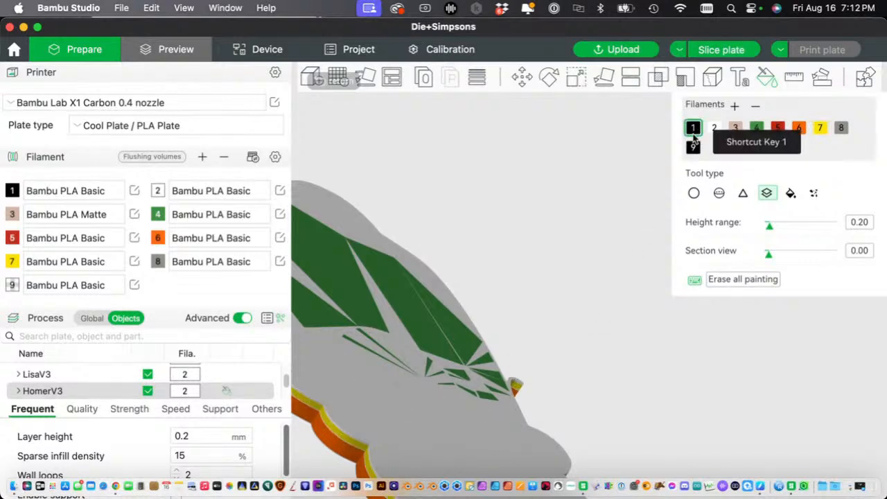
click(337, 425)
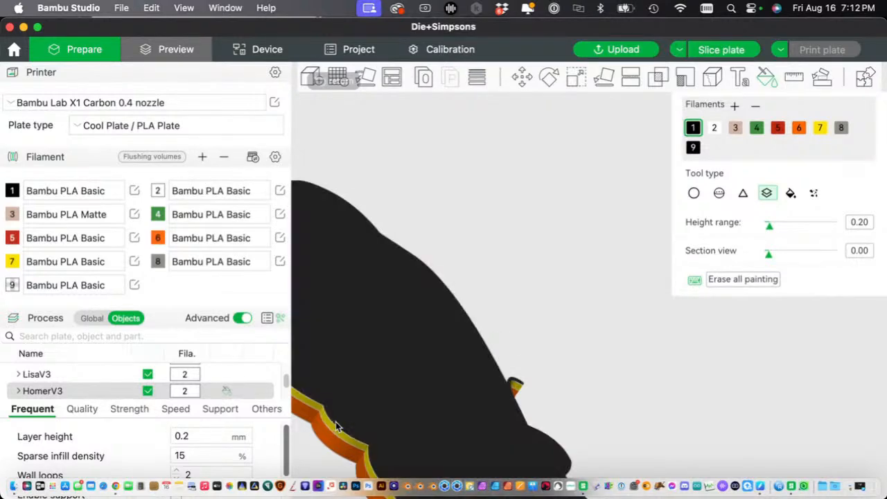
- Paint the figure's top layer in green filament 4 with the Height Range tool
scroll(598, 259, down, 5)
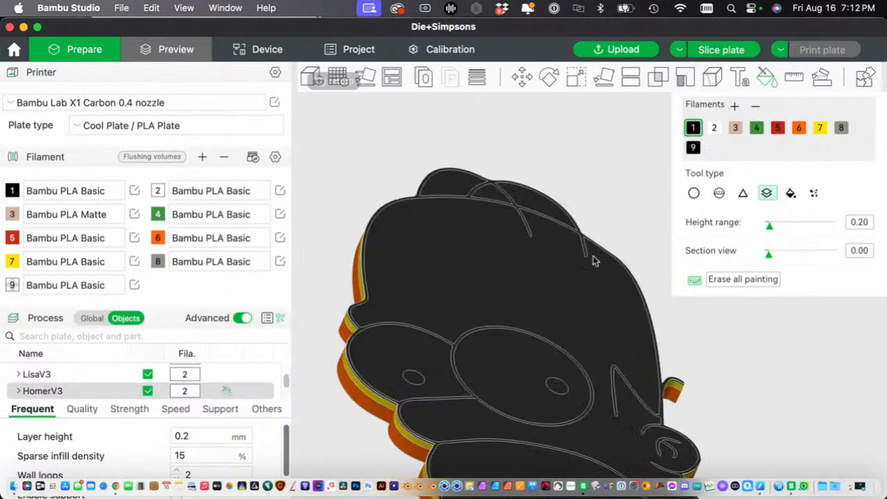
scroll(589, 261, up, 2)
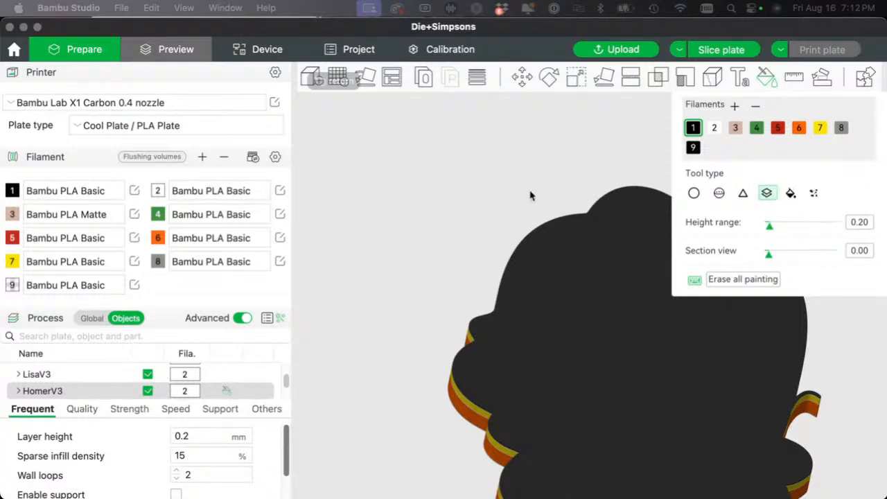
drag(530, 191, 548, 195)
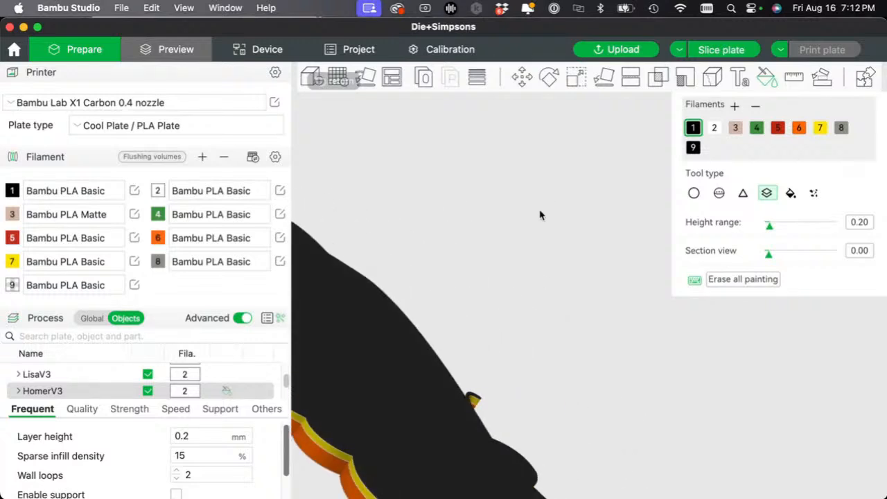
drag(496, 289, 607, 212)
right_drag(607, 208, 640, 185)
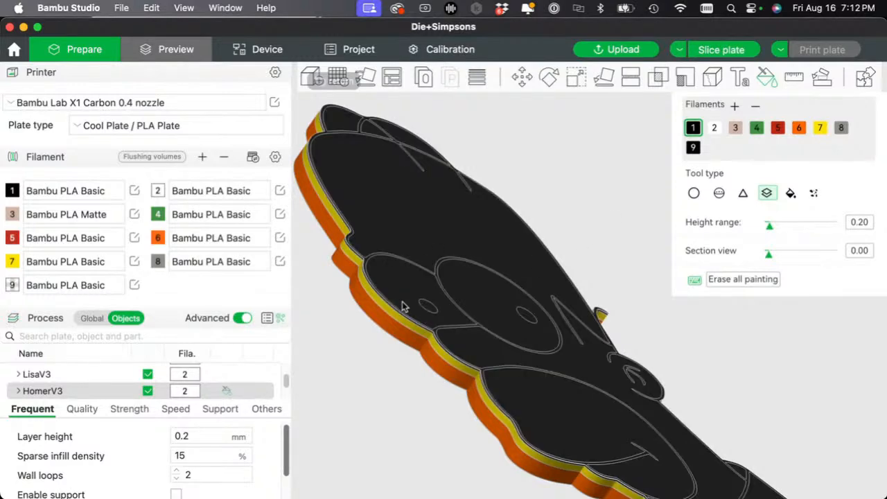
click(757, 128)
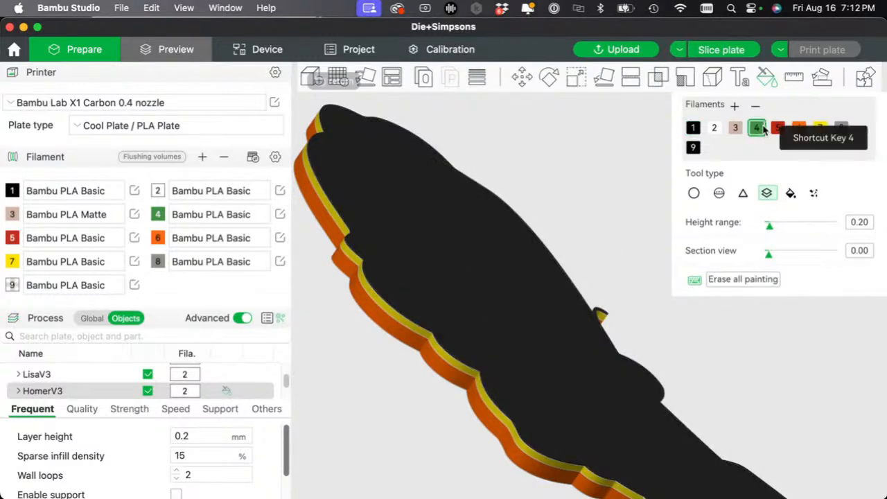
click(486, 243)
scroll(551, 192, up, 5)
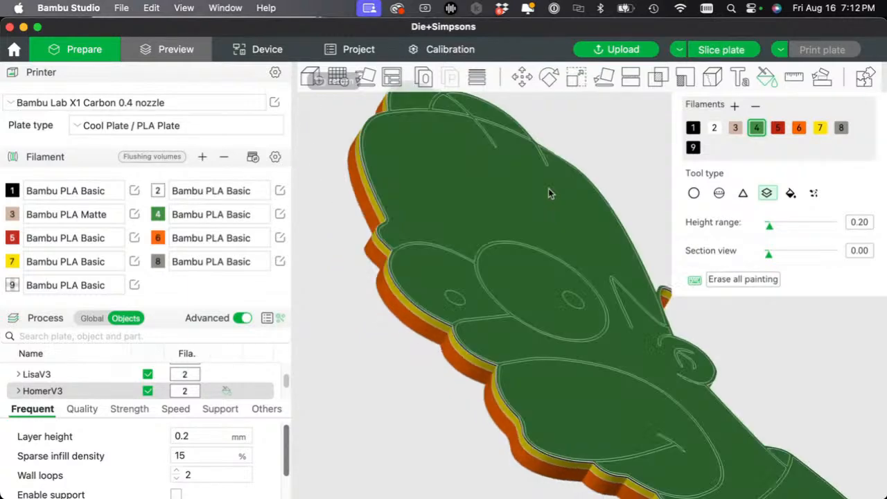
drag(543, 189, 487, 286)
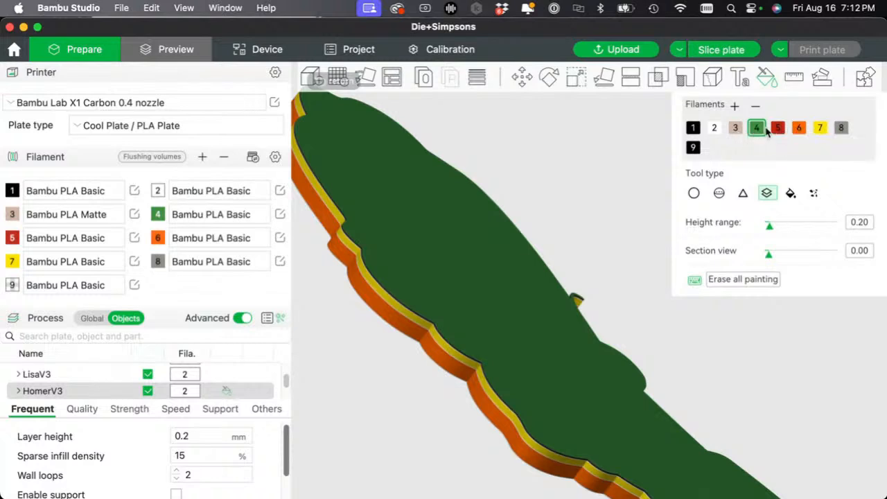
- Paint the upper side layers in grey filament 8 with Height Range, and recolour the top face in green filament 4
click(841, 127)
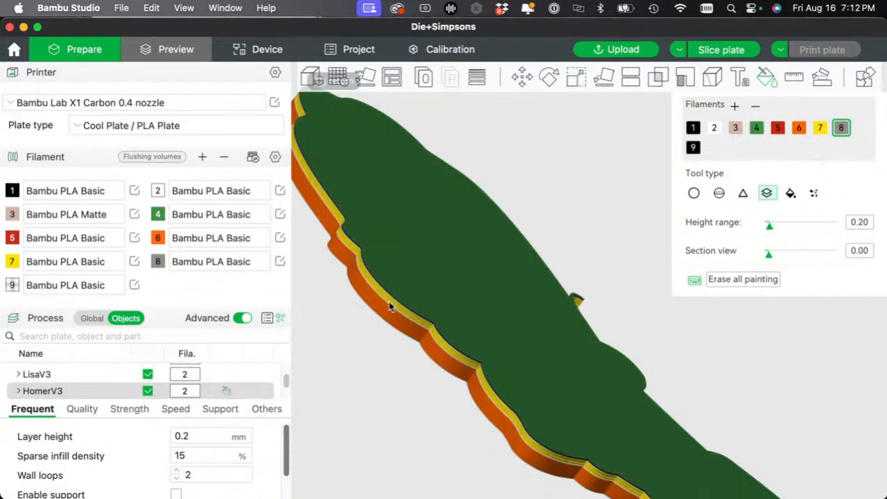
click(393, 302)
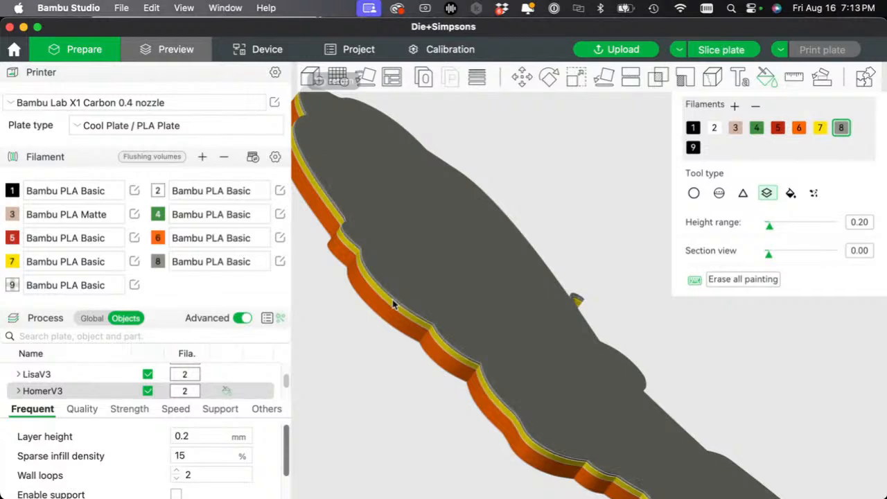
click(391, 306)
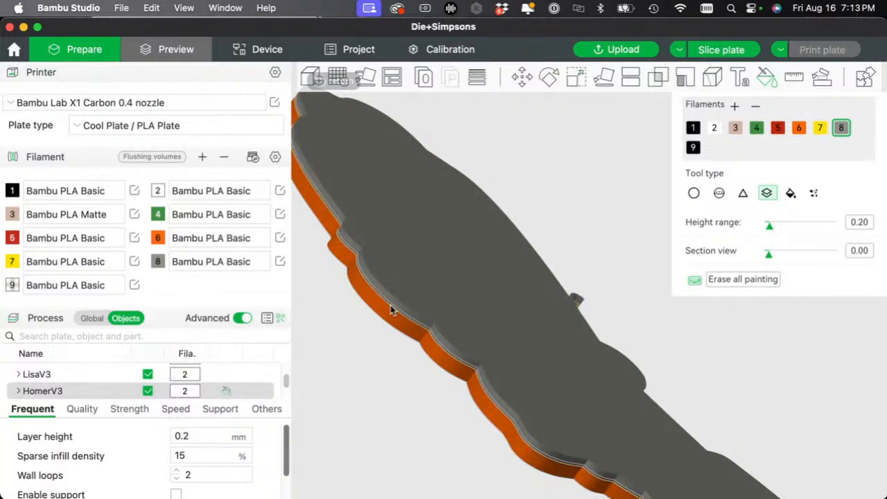
click(757, 128)
click(423, 244)
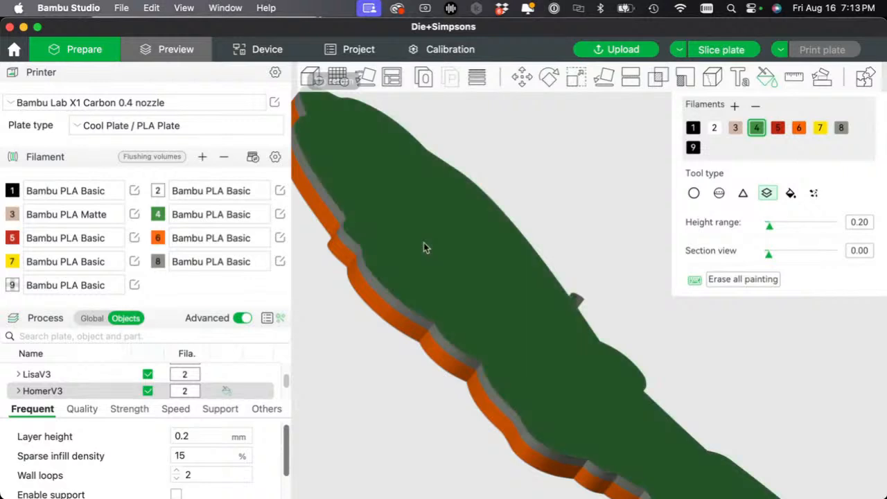
- Erase all painting from the Homer figure
mouse_move(382, 422)
mouse_down()
mouse_move(381, 410)
mouse_move(382, 423)
mouse_up()
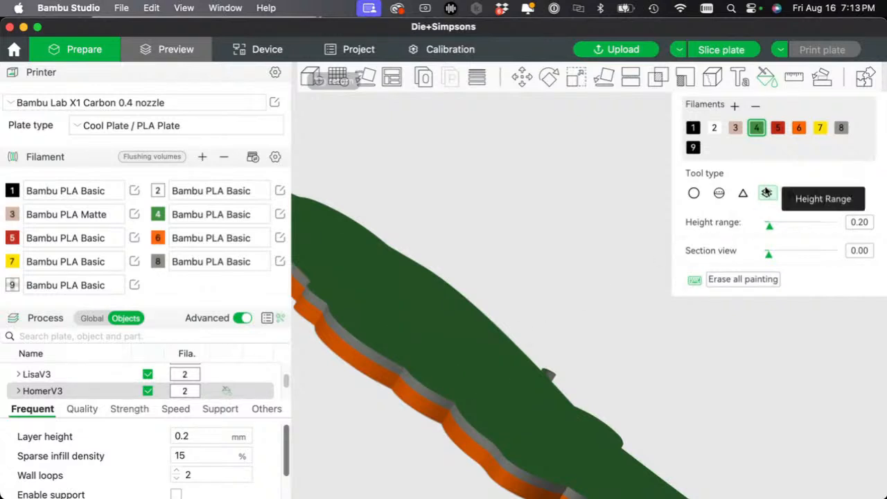
click(717, 279)
drag(627, 384, 621, 383)
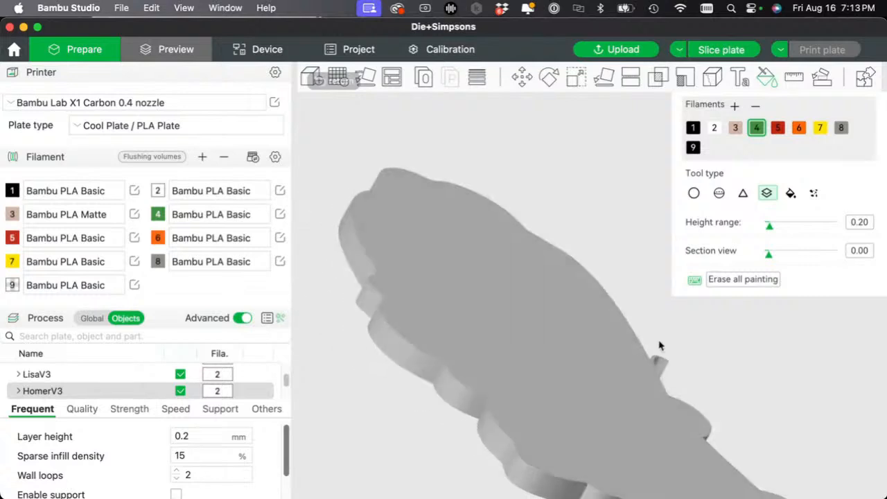
- Fill Homer's large eye in white filament 2 with the Fill tool, using edge detection and a smart fill angle of 28
click(791, 195)
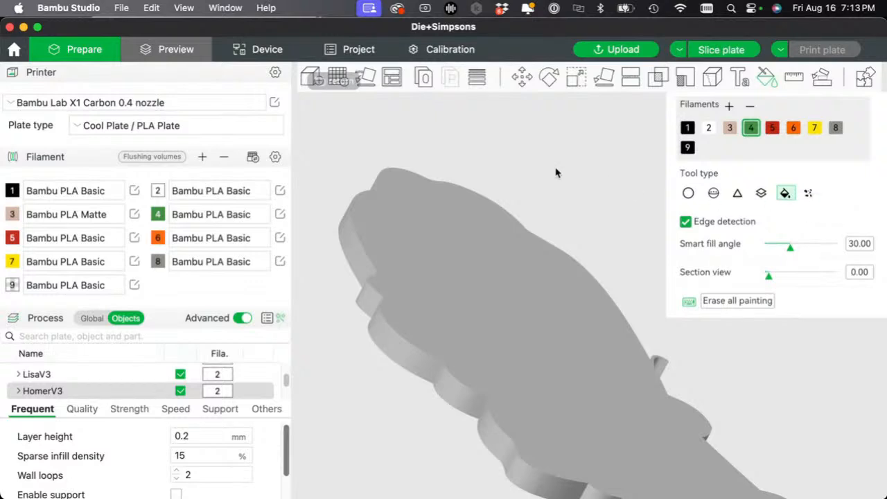
scroll(556, 179, up, 2)
drag(556, 178, 555, 183)
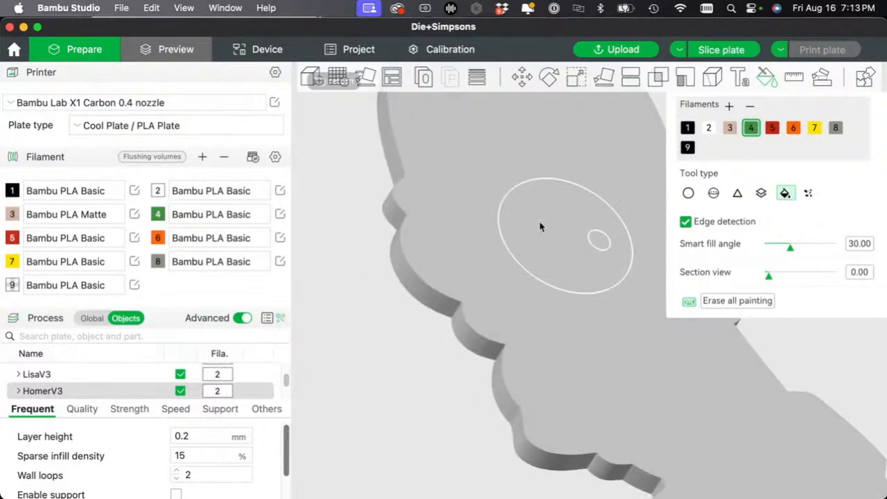
right_drag(541, 226, 470, 284)
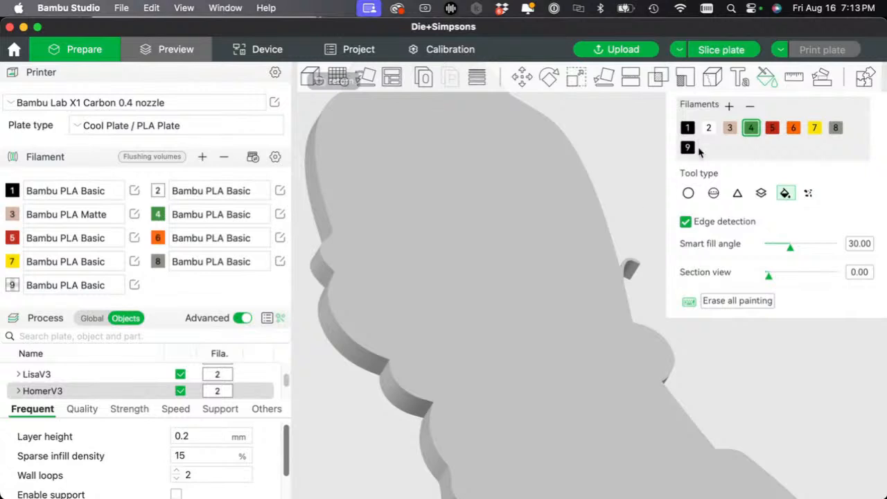
click(708, 128)
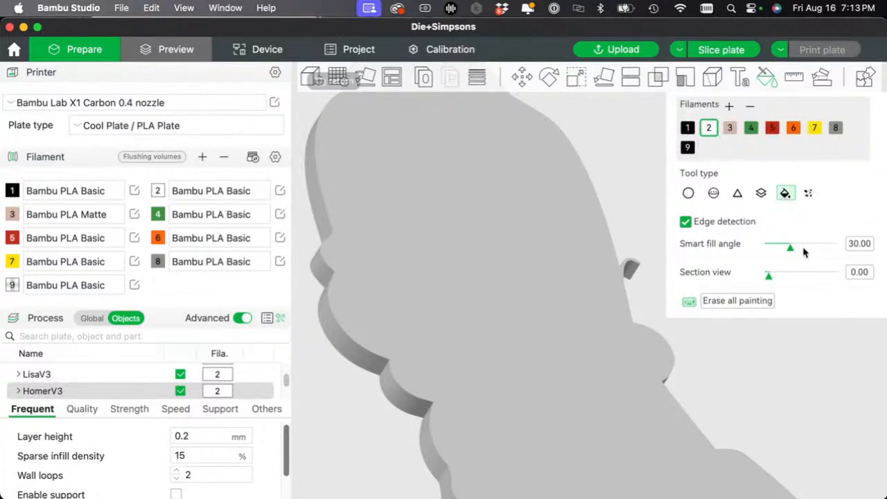
mouse_move(790, 249)
mouse_down()
mouse_move(769, 253)
mouse_move(799, 252)
mouse_move(778, 252)
mouse_move(789, 253)
mouse_up()
click(476, 316)
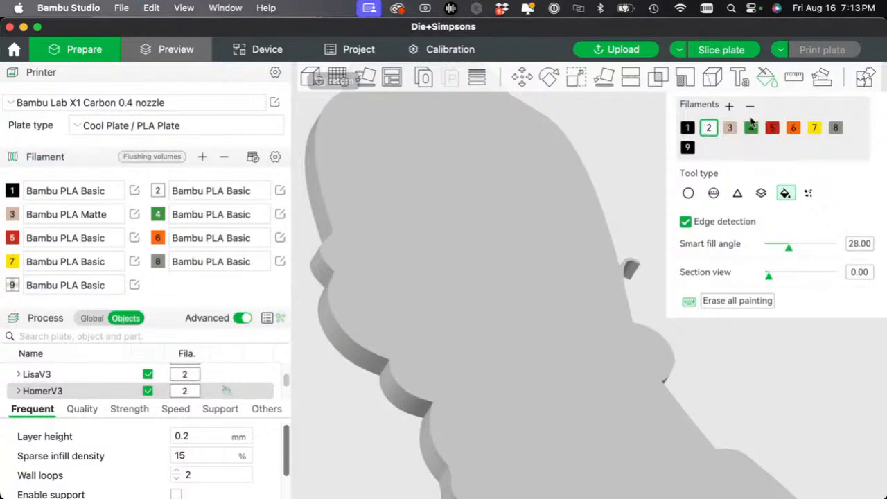
- Fill both of Homer's pupils in black filament 1 with the Fill tool
click(814, 127)
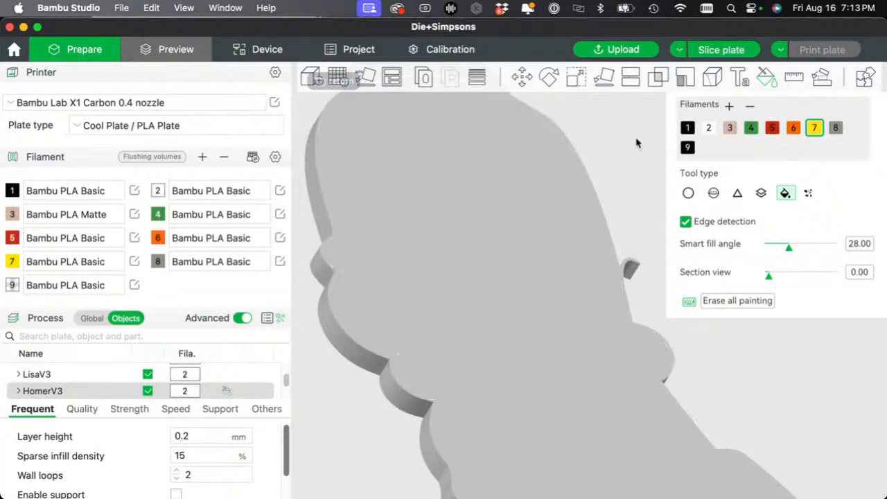
click(686, 128)
click(393, 325)
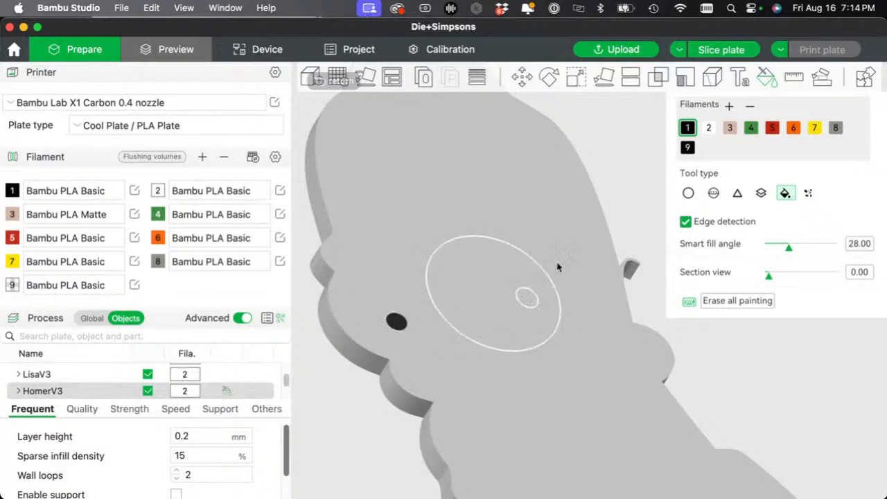
click(527, 299)
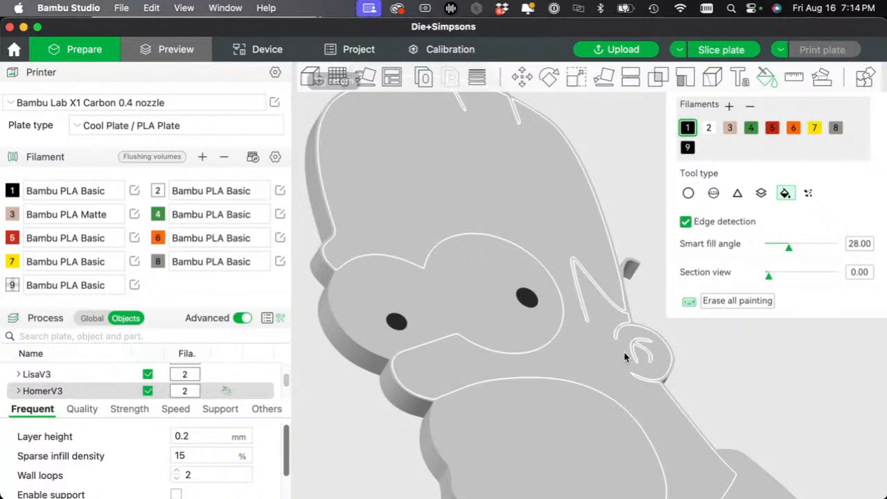
click(619, 310)
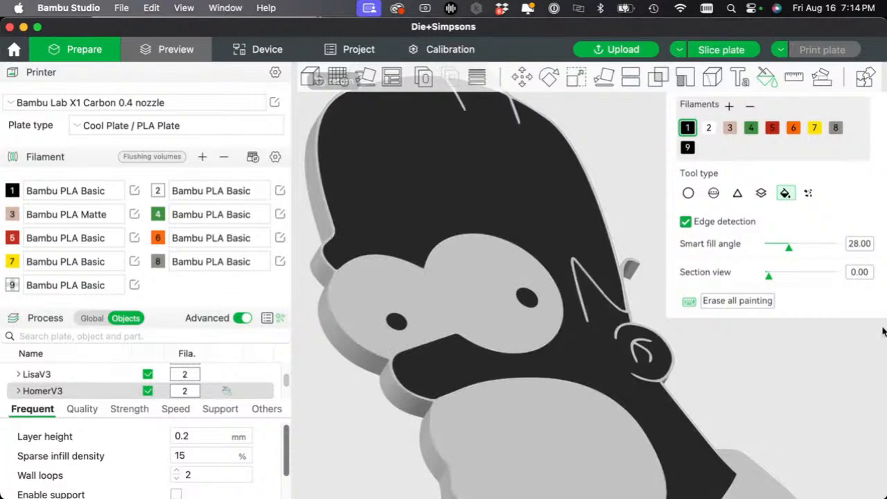
click(815, 127)
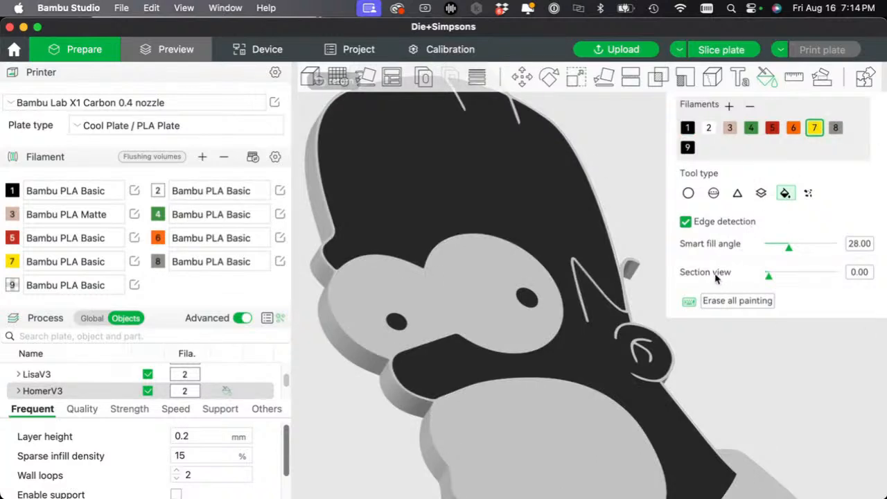
key(Escape)
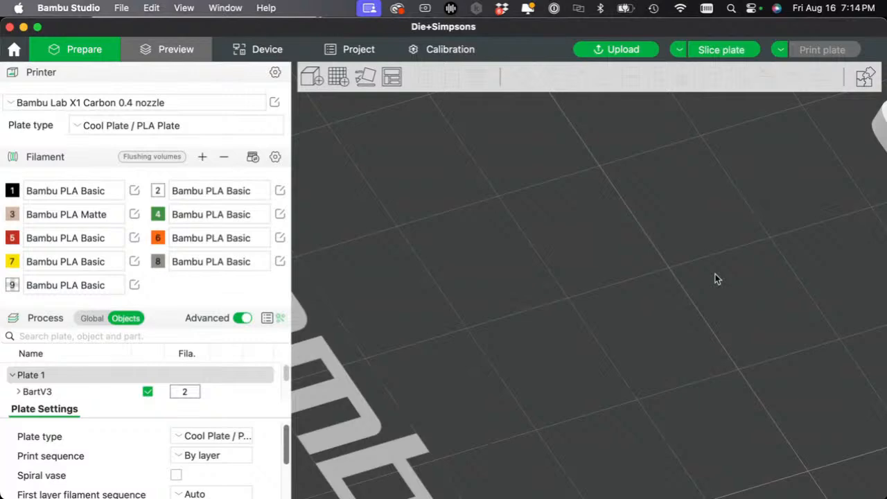
scroll(447, 217, down, 10)
scroll(447, 228, up, 8)
scroll(447, 229, down, 6)
scroll(447, 234, down, 2)
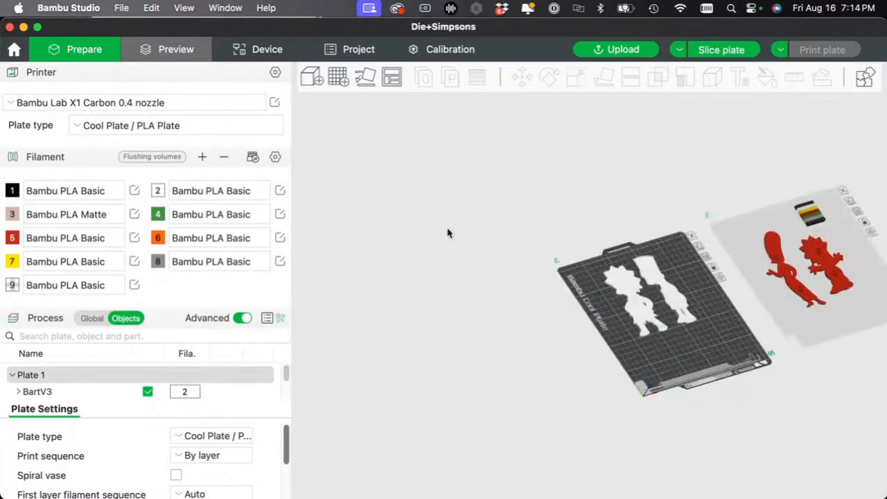
key(super+z)
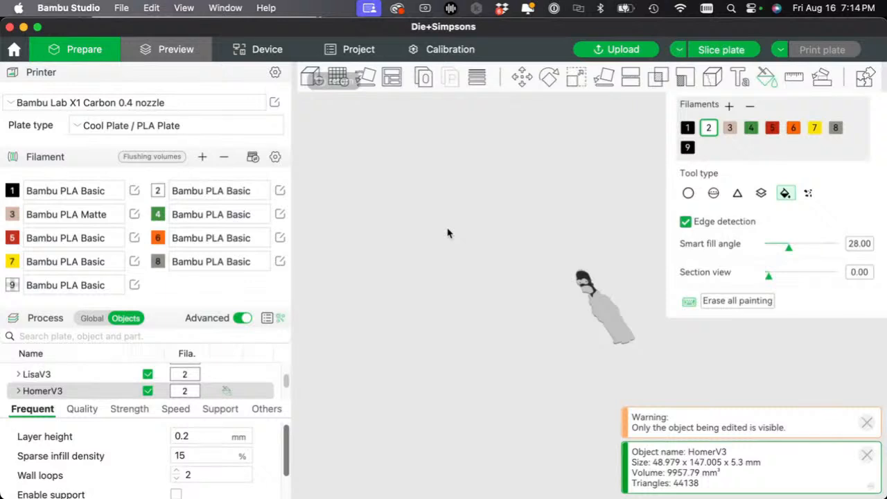
- Fill Homer's head and neck skin in yellow filament 7, and dismiss the open notifications
scroll(572, 274, up, 10)
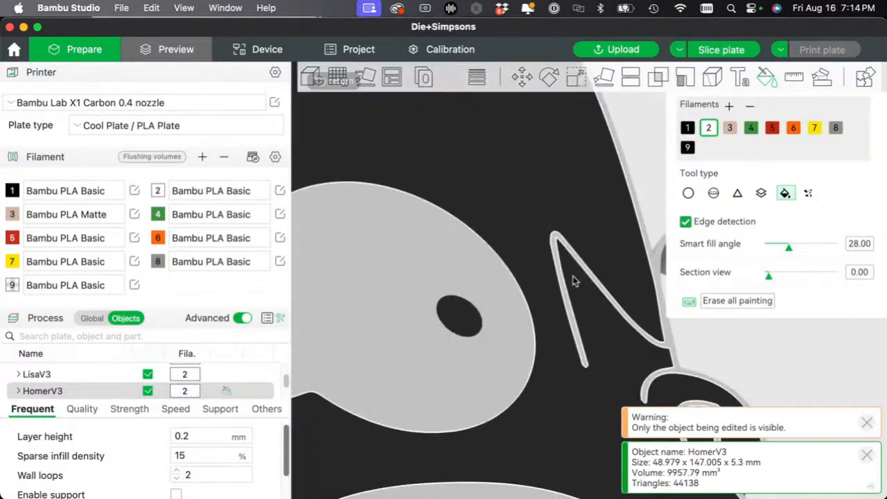
click(866, 422)
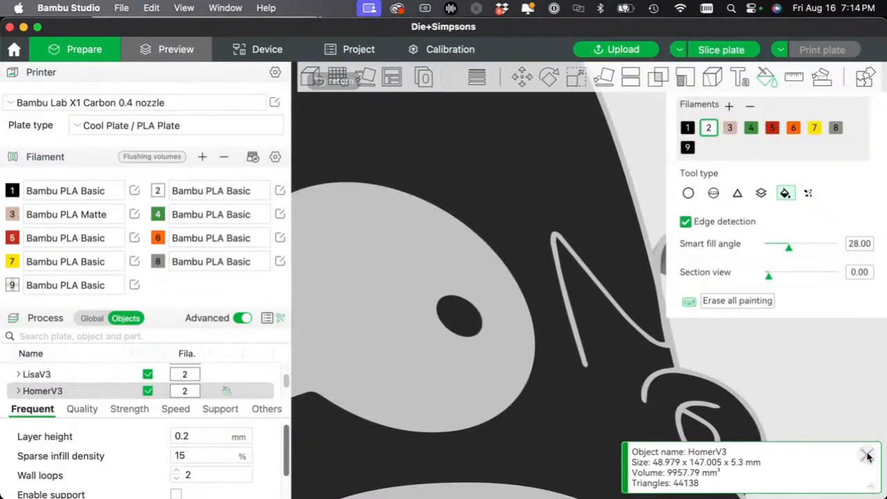
click(866, 455)
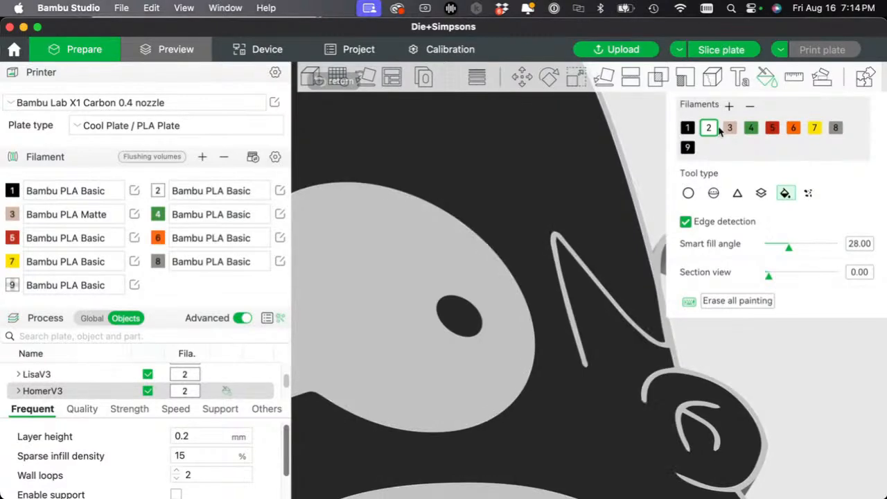
click(815, 127)
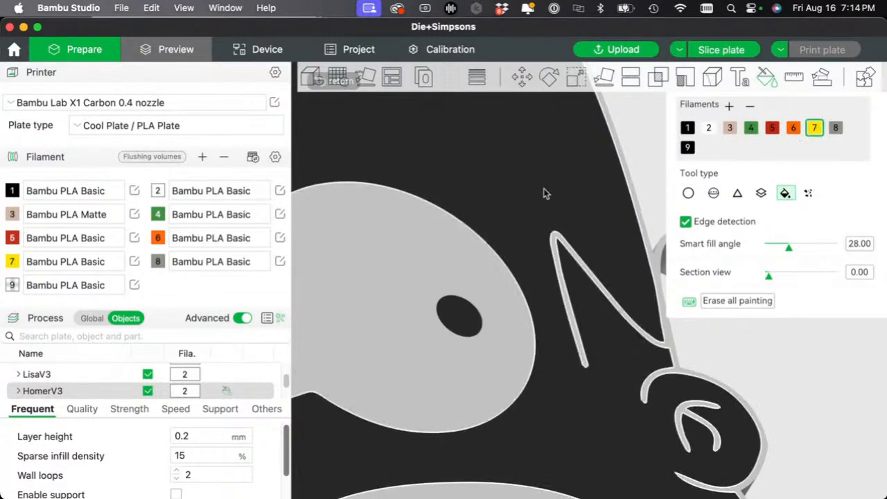
click(531, 196)
- Fill Homer's beard area around the mouth in beige filament 3
scroll(554, 211, down, 5)
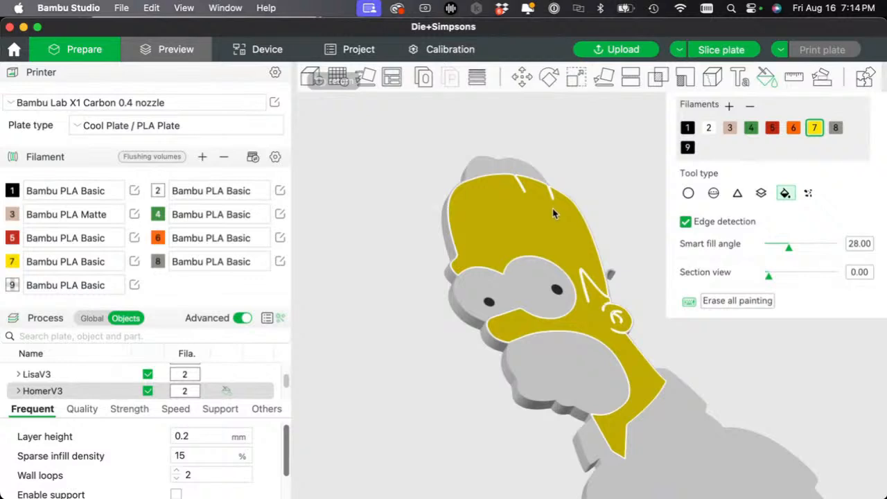
scroll(554, 213, up, 3)
drag(559, 139, 504, 109)
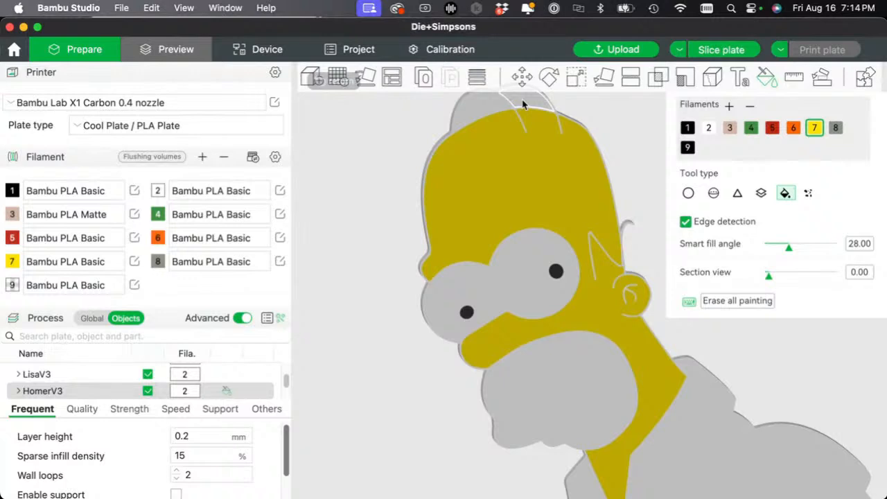
click(729, 128)
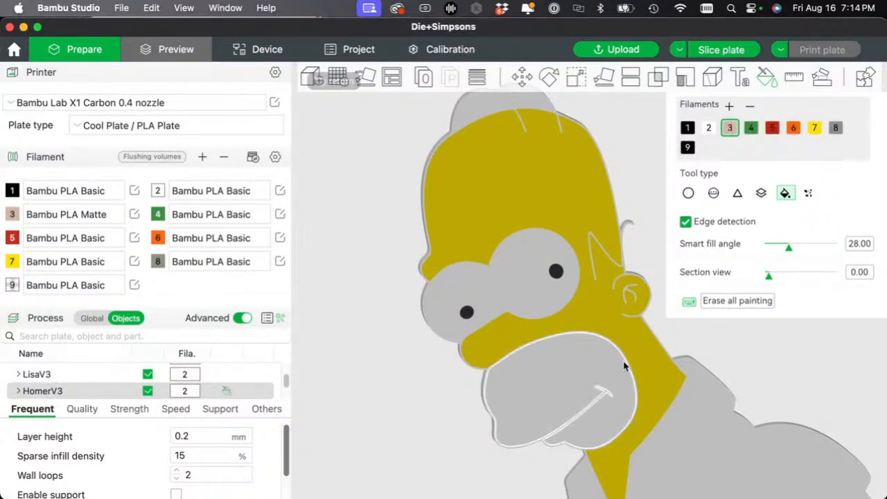
click(597, 377)
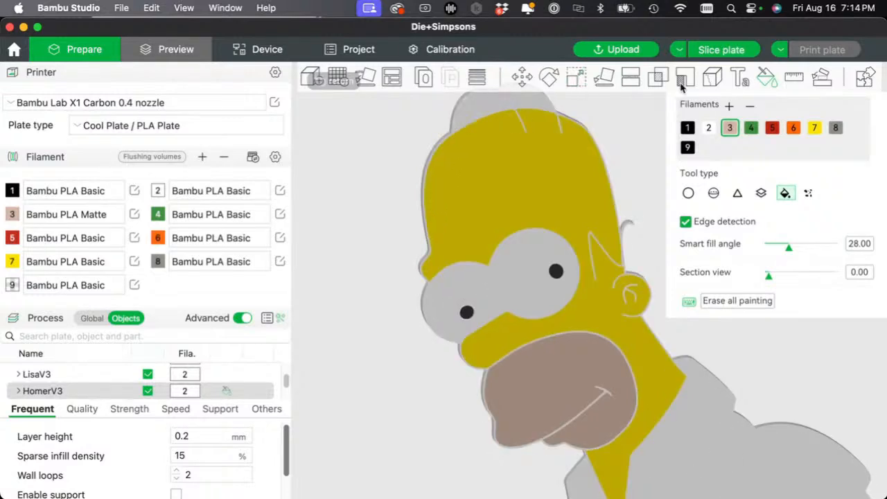
- Fill the areas enclosed by the hairs above Homer's head and the figure's outlines in black filament 1
click(688, 127)
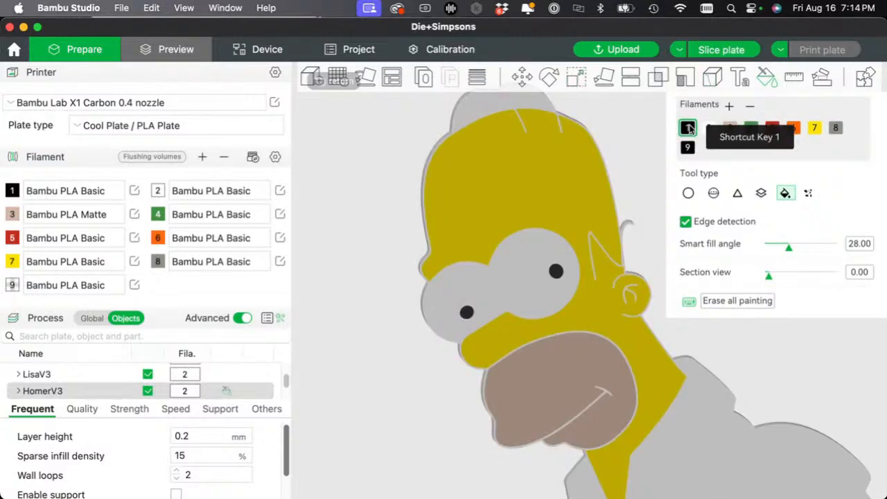
click(522, 104)
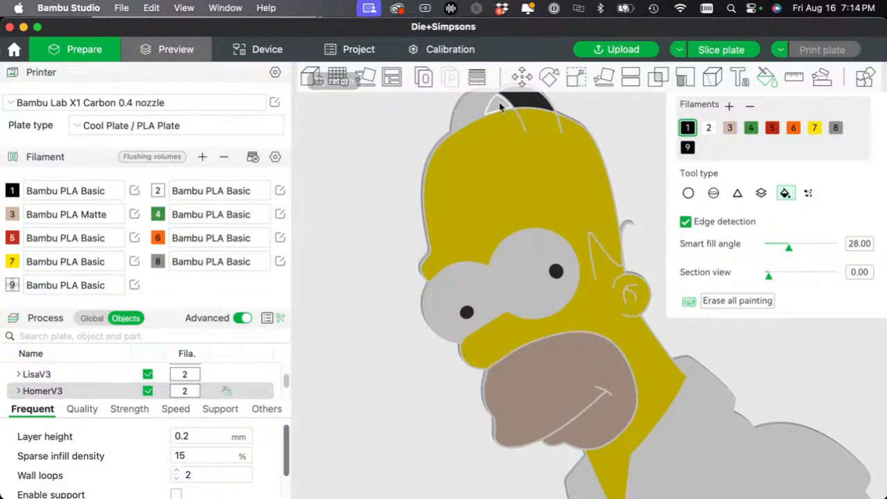
click(498, 107)
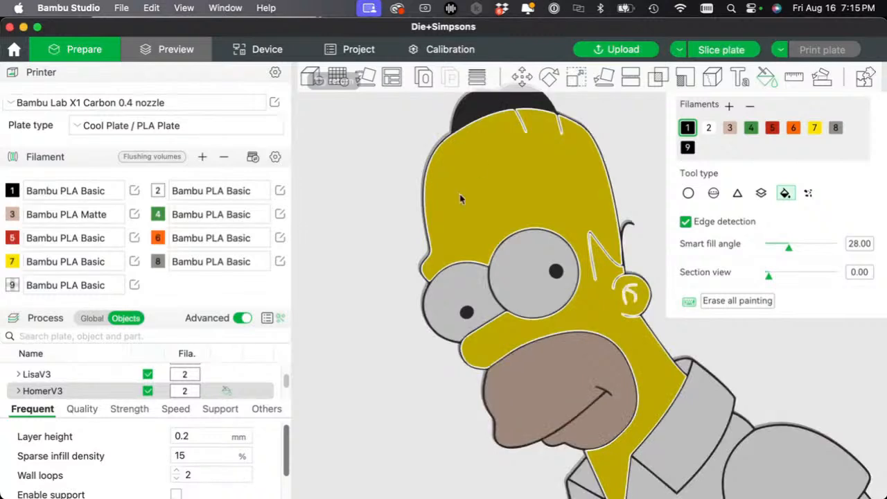
- Fill Homer's shirt body, both sleeves and the collar in red filament 5
drag(419, 448, 418, 442)
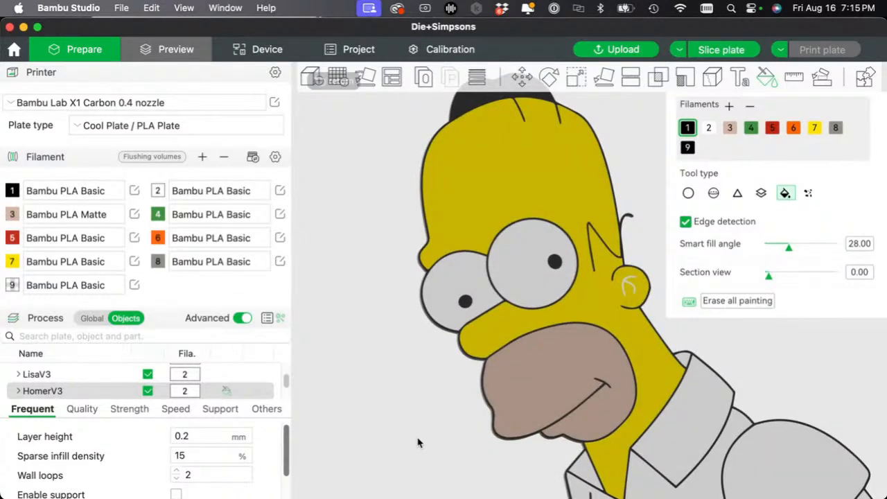
right_drag(382, 331, 306, 215)
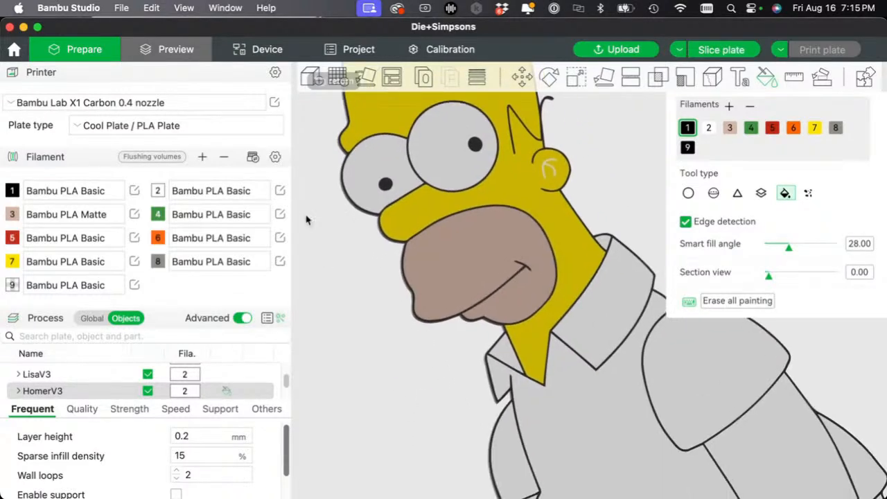
right_drag(410, 342, 344, 209)
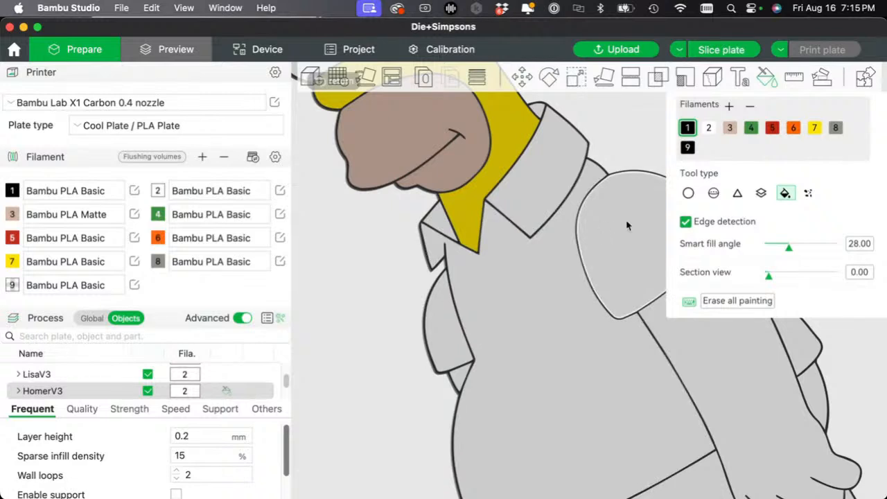
click(772, 128)
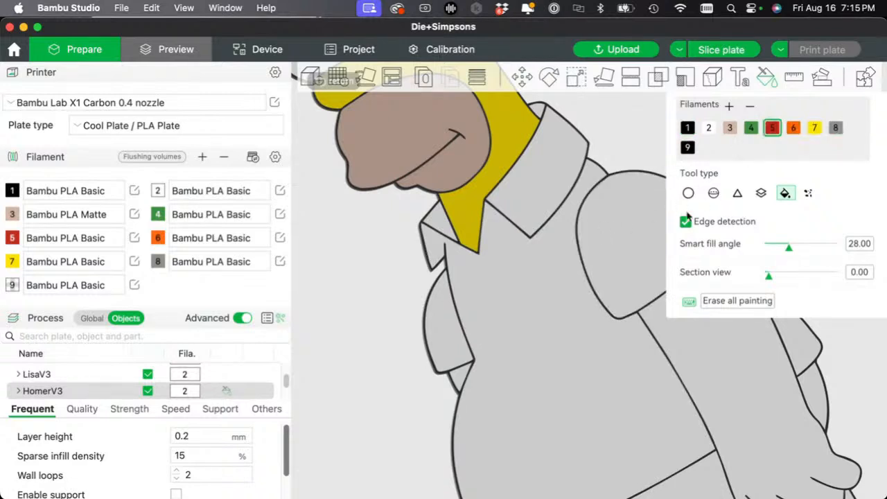
click(582, 321)
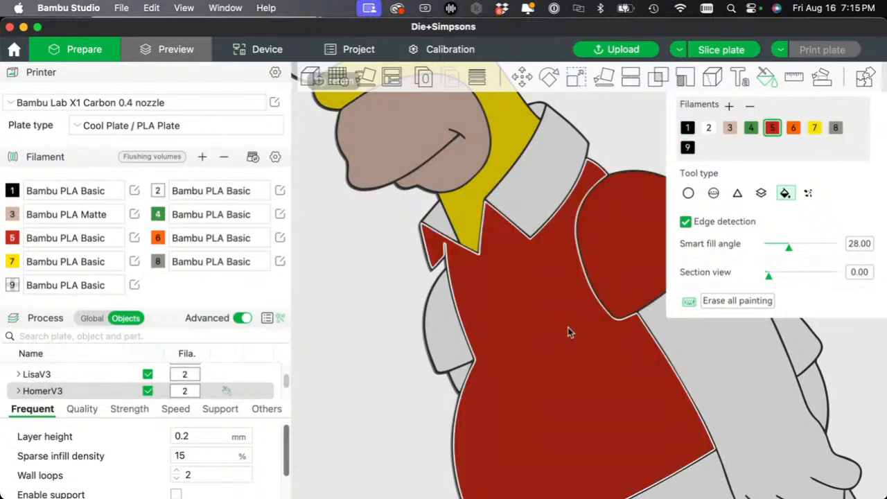
click(523, 208)
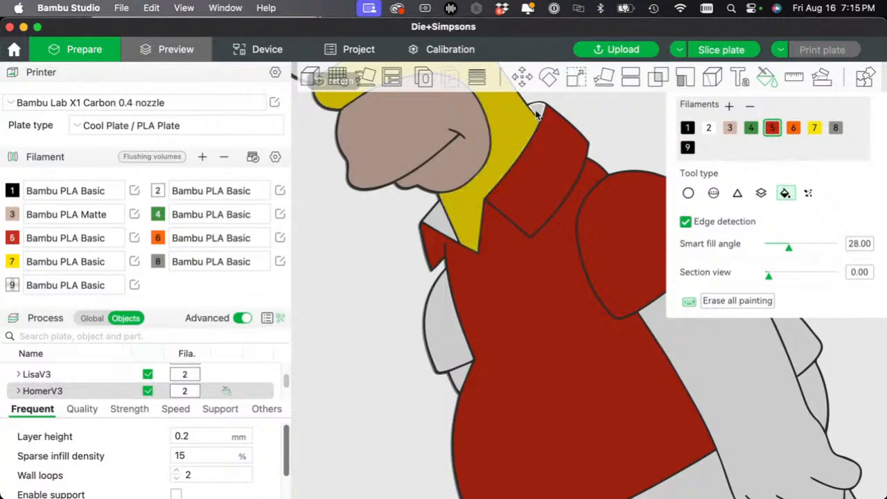
click(436, 226)
click(445, 309)
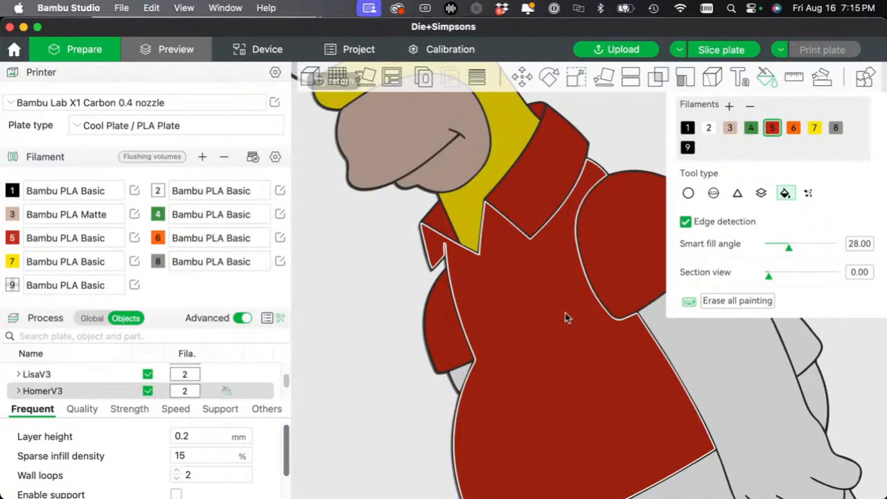
- Fill Homer's near arm and hand and the far hand behind the trousers in yellow filament 7
mouse_move(427, 439)
middle_down()
mouse_move(416, 311)
mouse_move(357, 281)
middle_up()
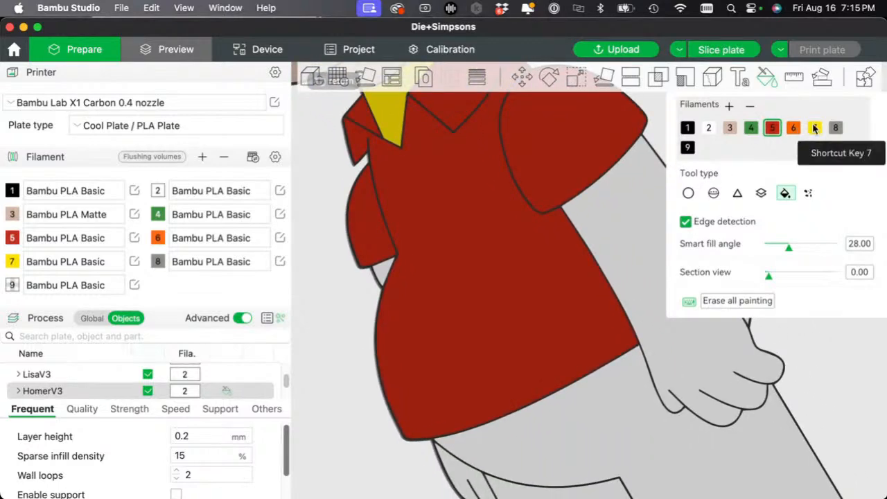
click(814, 128)
click(626, 248)
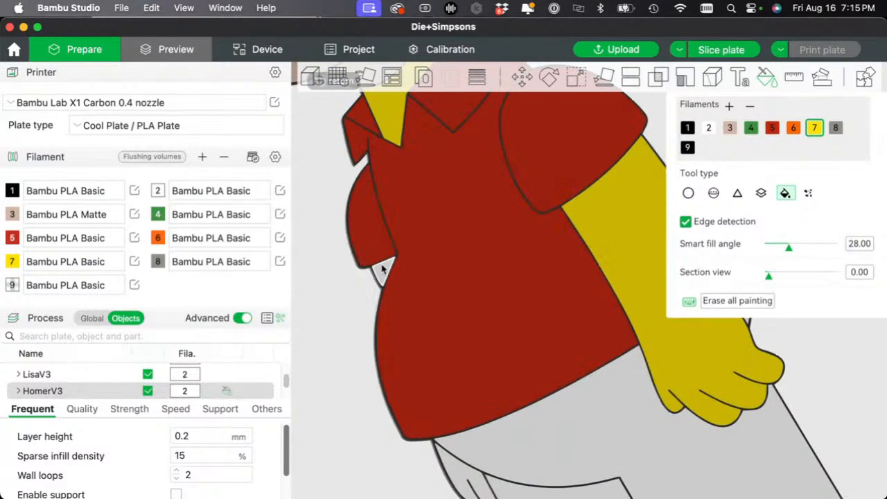
middle_drag(364, 376, 315, 165)
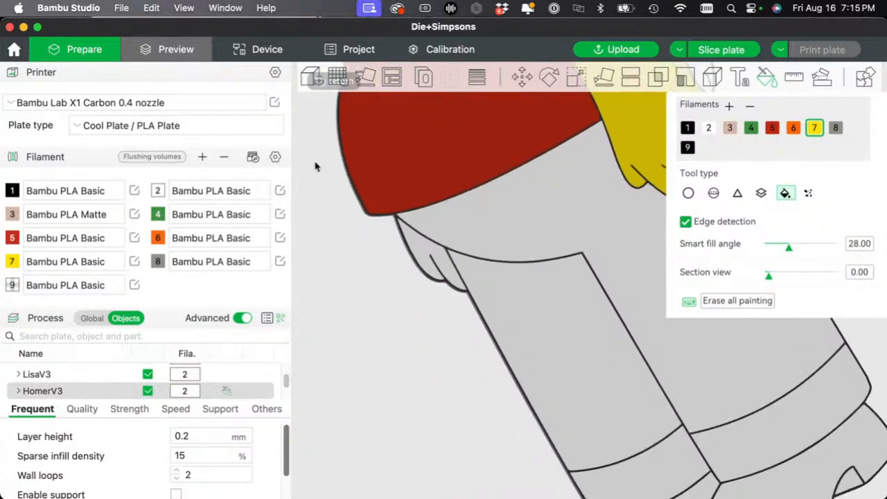
click(420, 251)
middle_drag(451, 371, 390, 291)
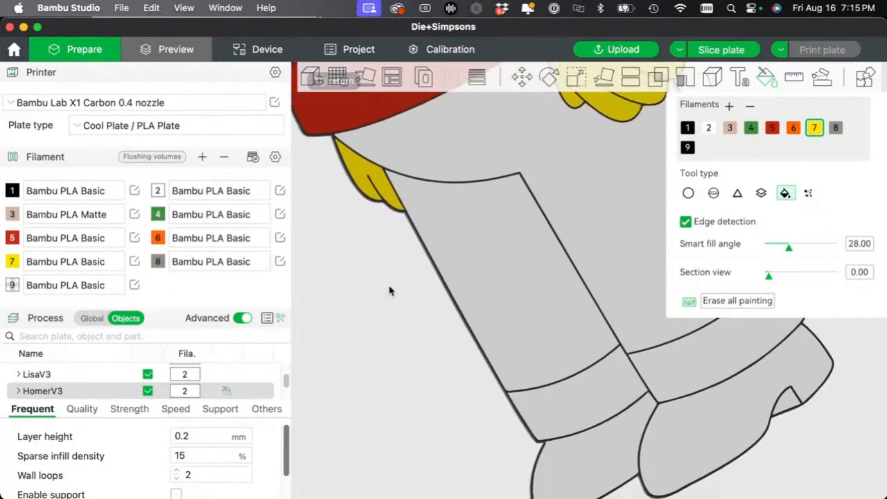
- Fill both of Homer's shoes in black filament 1
click(832, 128)
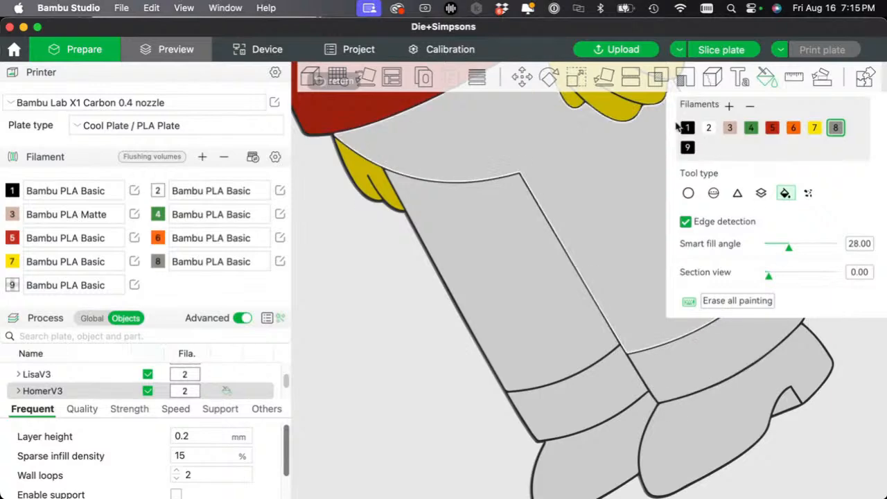
click(686, 128)
click(740, 414)
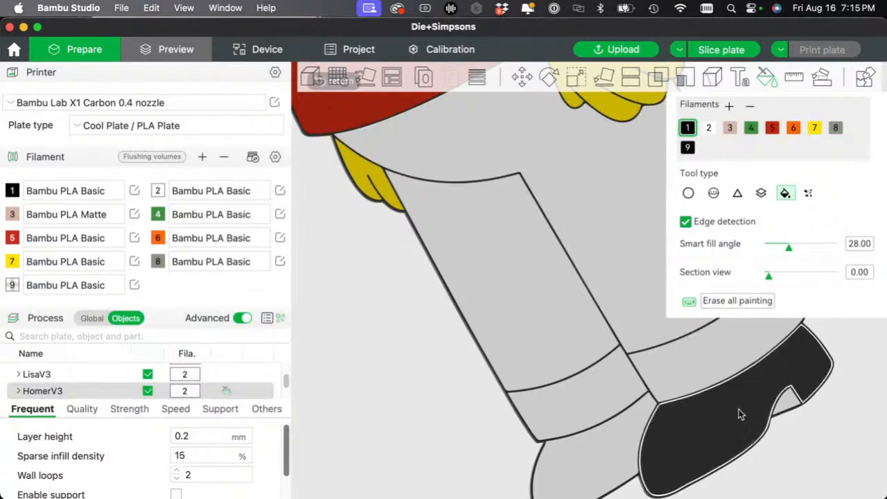
click(606, 463)
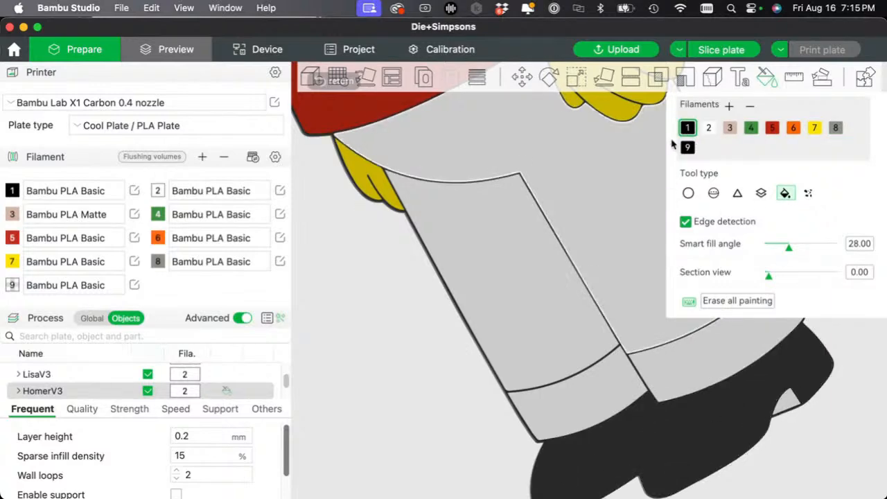
- Fill the small patch beside Homer's rear shoe in beige filament 3 and the trouser legs and cuffs in green filament 4
click(730, 127)
click(786, 406)
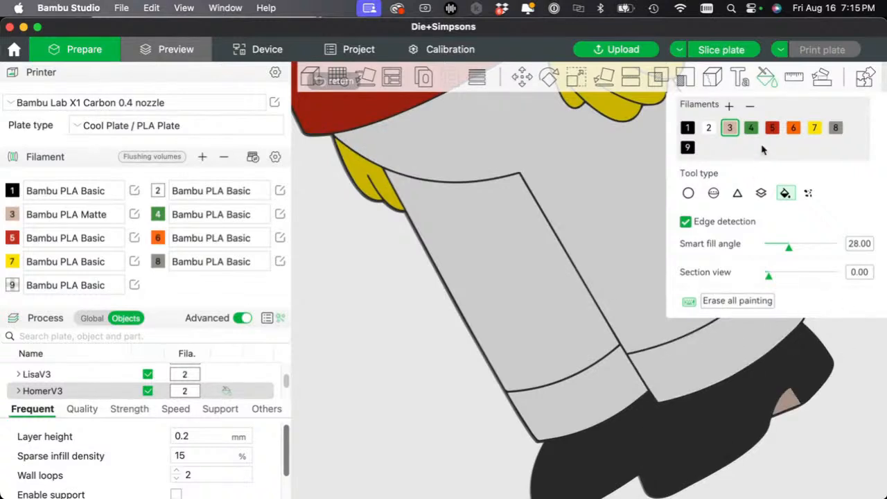
click(751, 128)
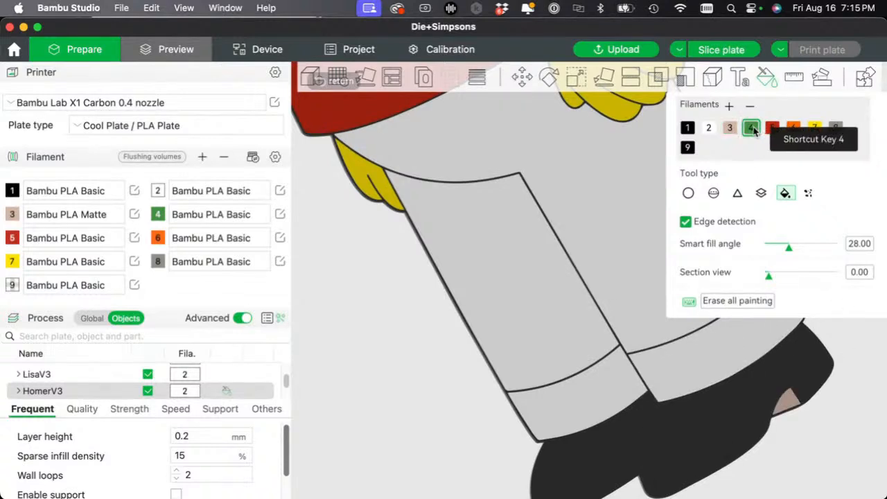
click(569, 237)
click(531, 301)
click(594, 378)
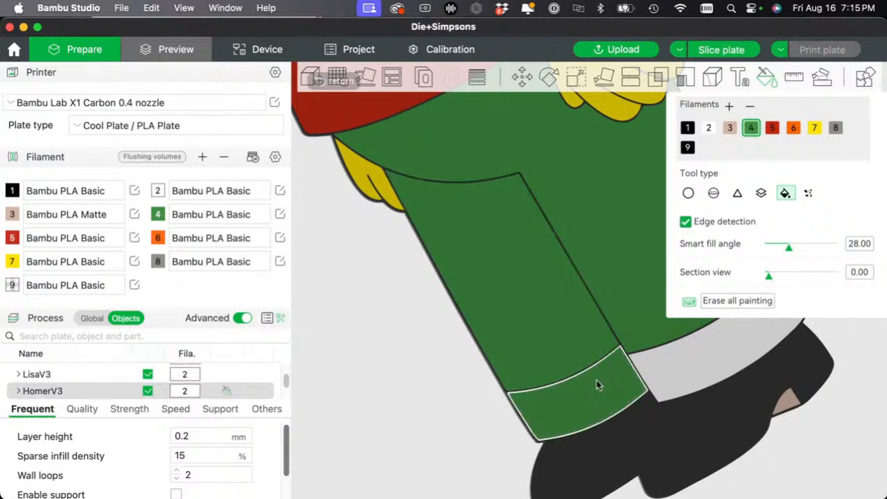
scroll(611, 307, down, 10)
scroll(570, 258, up, 10)
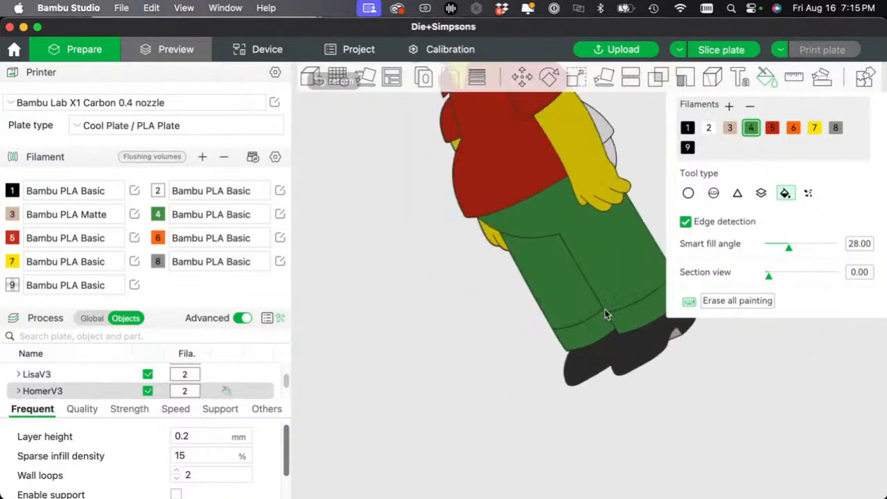
- Fill the shirt piece behind Homer's near arm in red filament 5 and the trouser piece below it in green filament 4
middle_drag(570, 257, 500, 466)
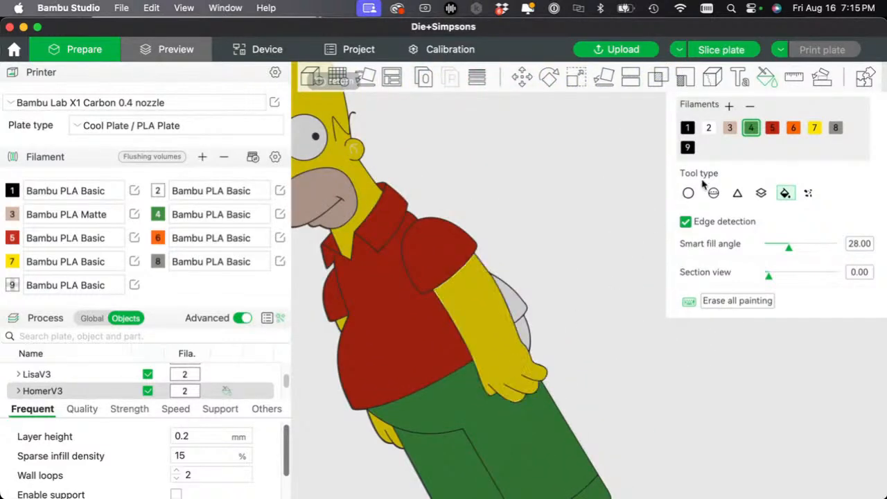
click(772, 127)
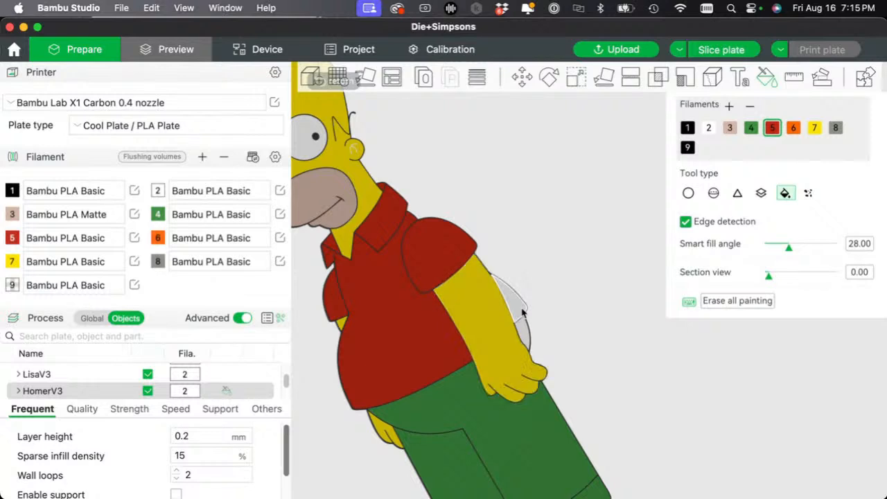
click(750, 128)
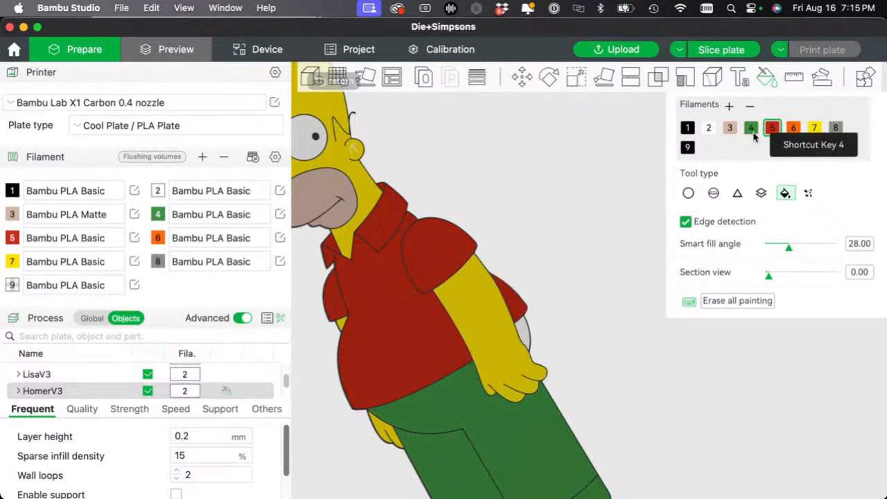
click(526, 331)
middle_drag(528, 208, 595, 279)
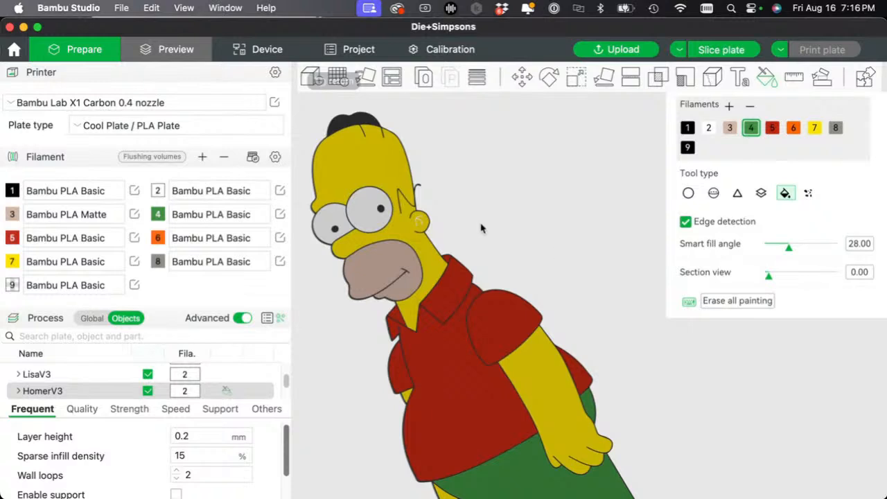
- Fill the inner lines of Homer's ear in black filament 1
scroll(481, 229, up, 5)
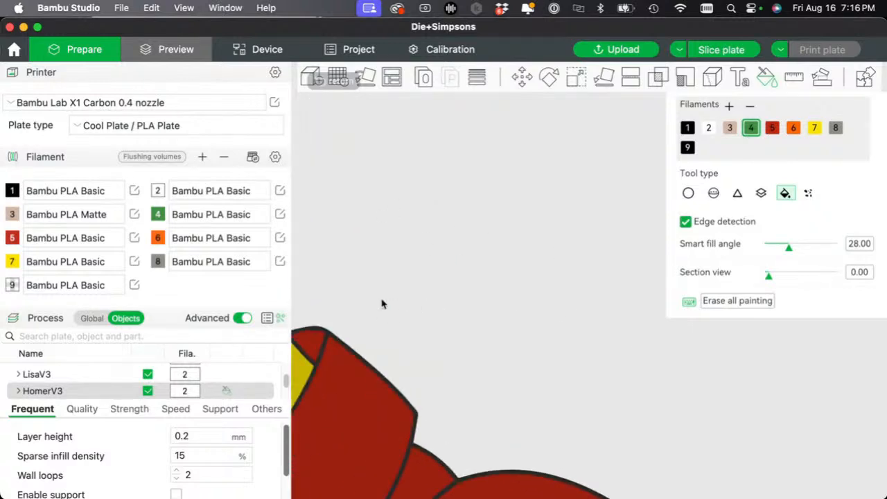
middle_drag(382, 304, 610, 316)
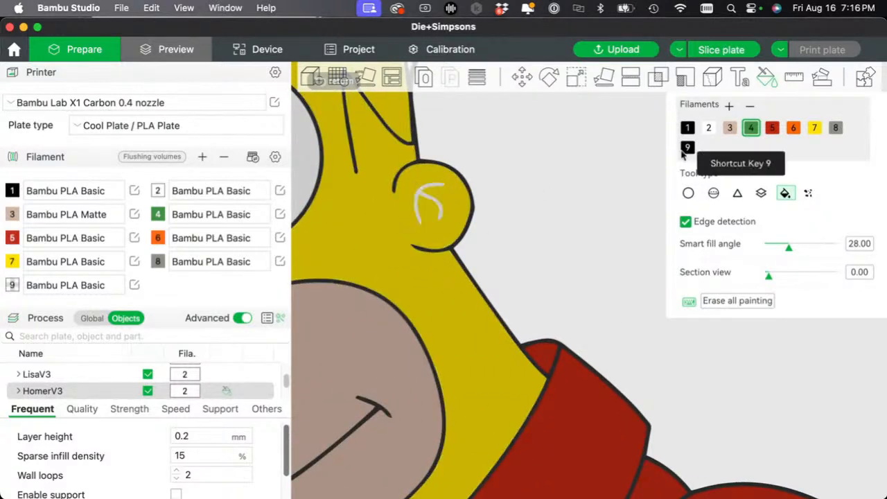
click(688, 128)
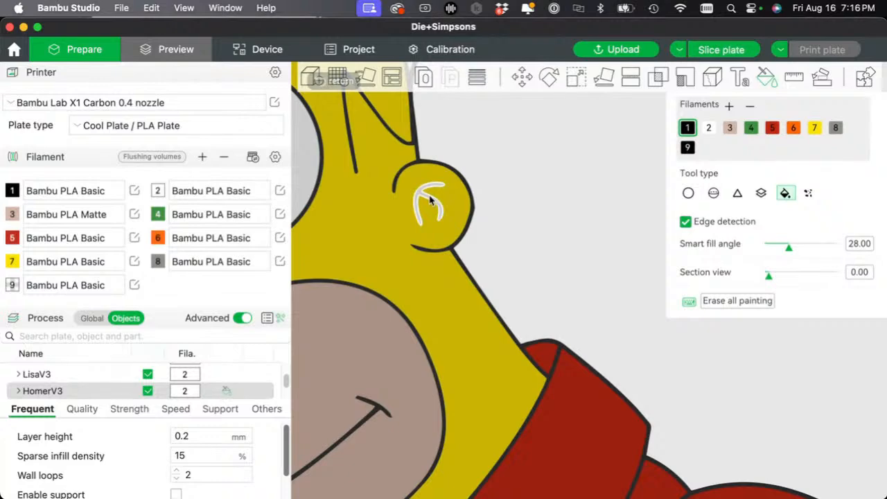
click(426, 198)
scroll(544, 194, down, 5)
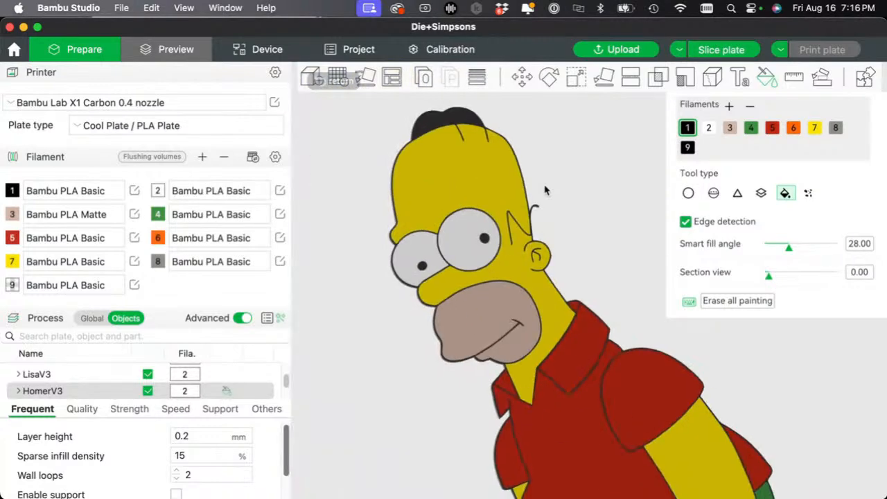
- Fill the outer, front and inner faces of both rings on the figure's back in black filament 1
mouse_move(587, 219)
mouse_down()
mouse_move(577, 206)
mouse_move(554, 217)
mouse_move(603, 219)
mouse_up()
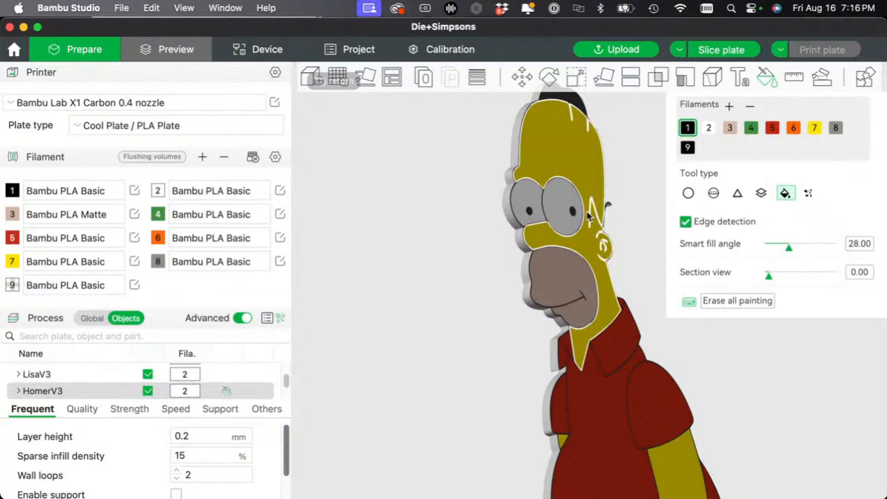
drag(493, 287, 498, 288)
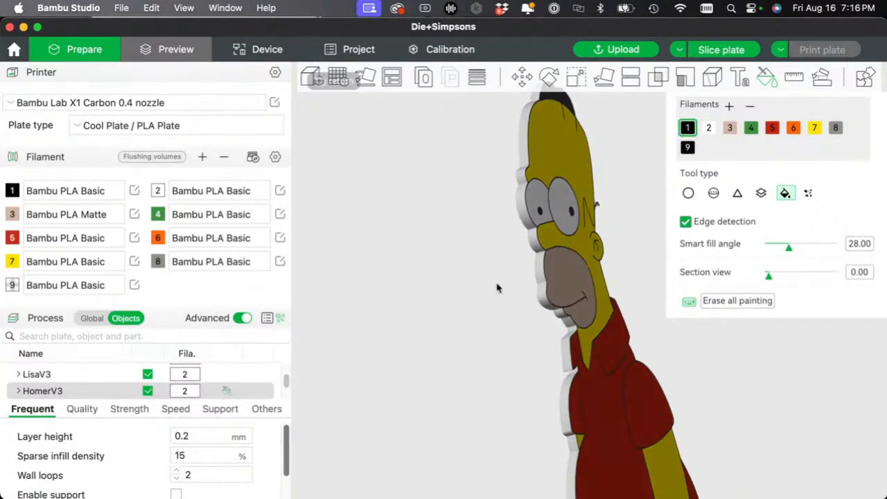
drag(495, 245, 581, 211)
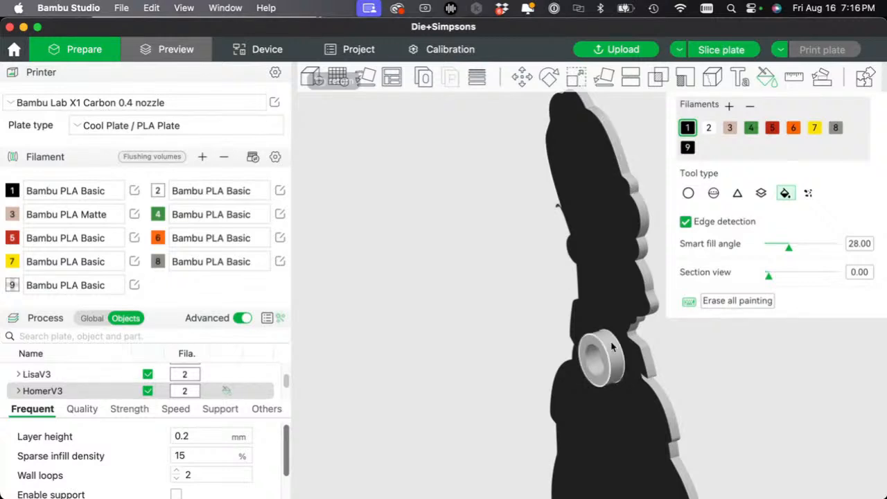
click(595, 360)
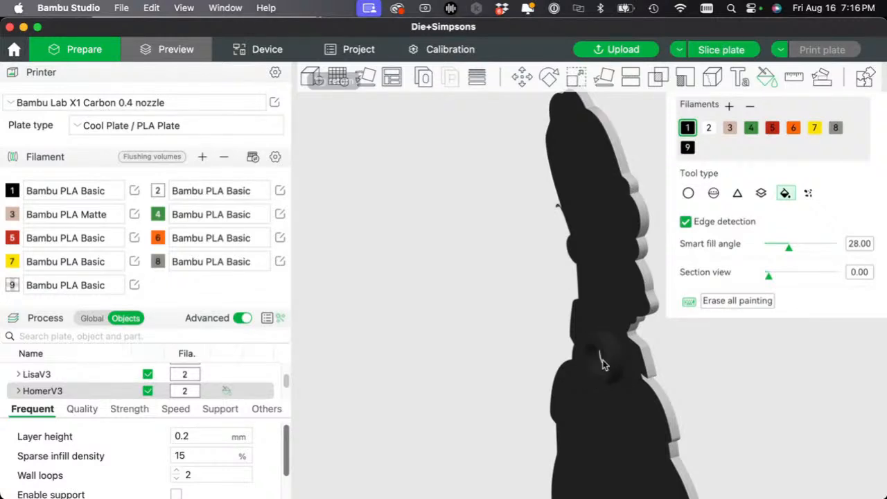
drag(483, 342, 393, 173)
click(537, 428)
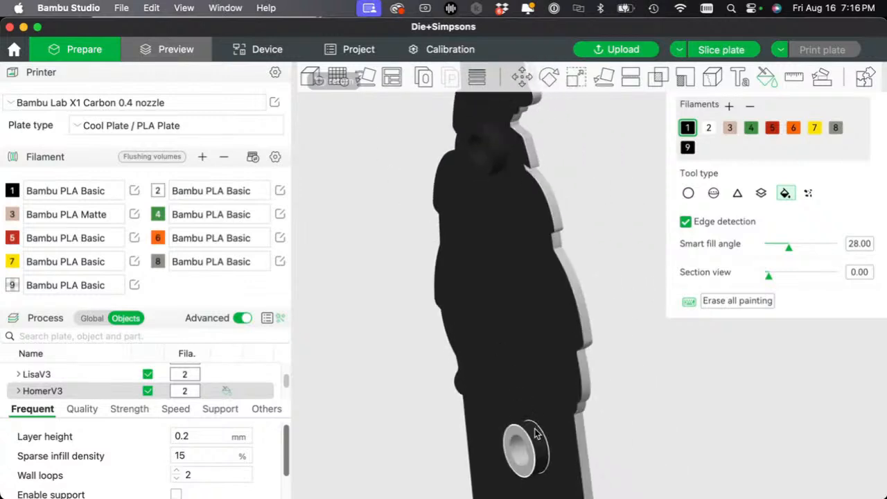
click(528, 435)
click(526, 445)
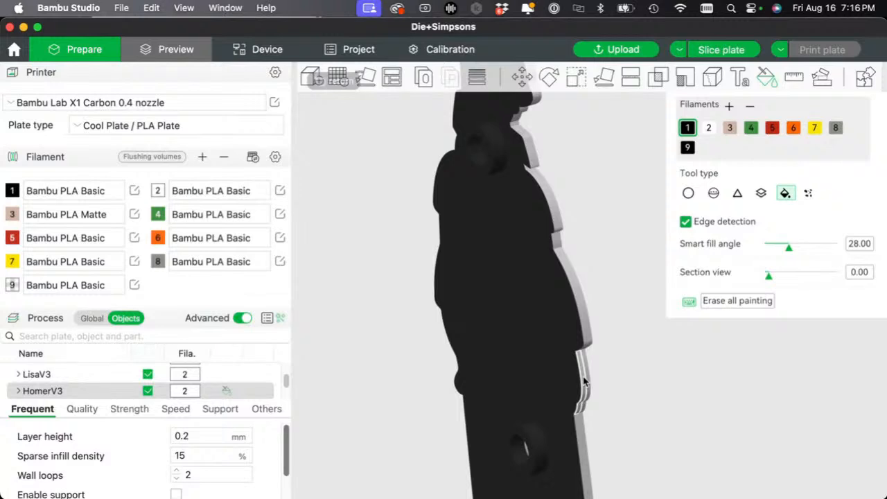
- Fill the figure's outer side walls along the belly, far sleeve and far arm in black filament 1
scroll(622, 375, up, 5)
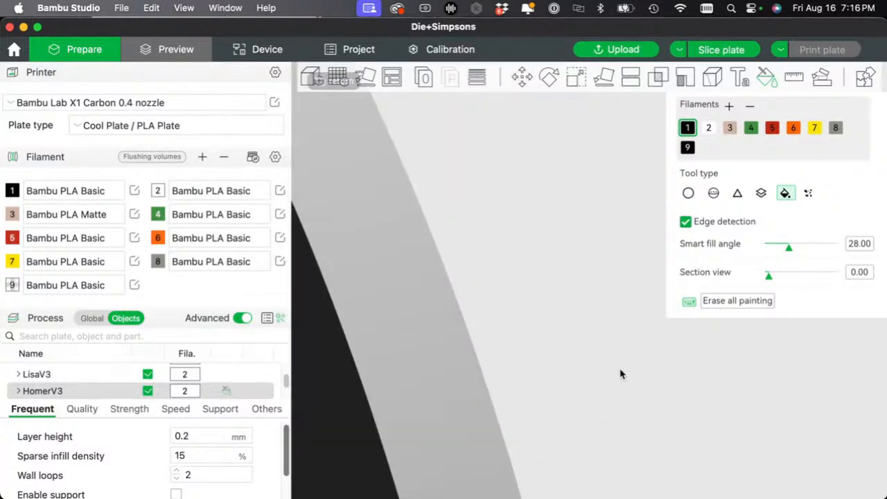
scroll(620, 374, down, 3)
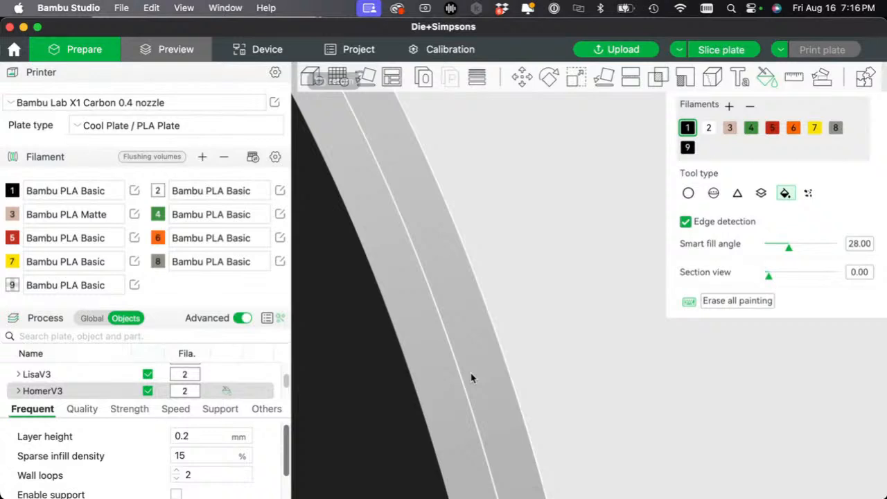
scroll(471, 377, down, 10)
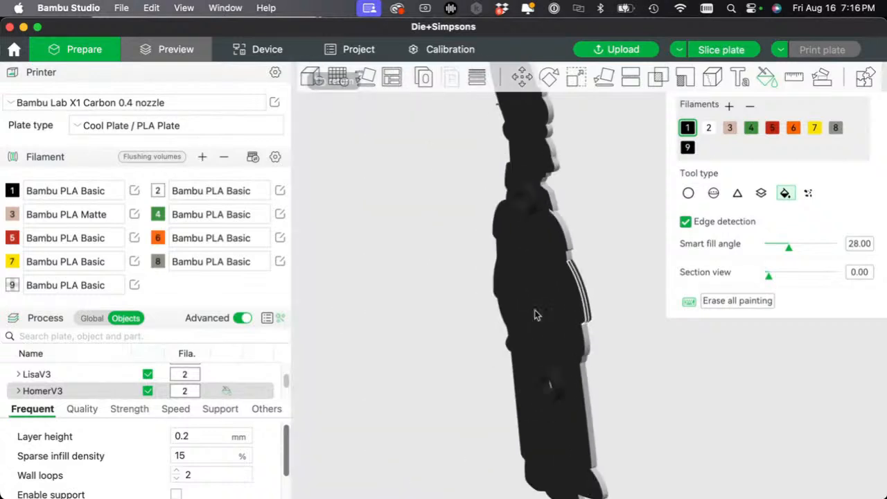
drag(628, 253, 607, 255)
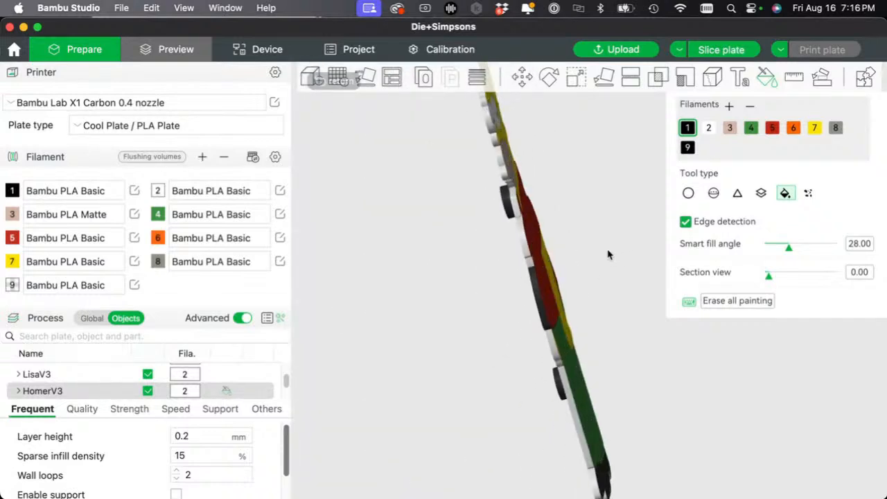
scroll(598, 255, up, 8)
right_drag(518, 204, 610, 325)
click(504, 310)
click(496, 310)
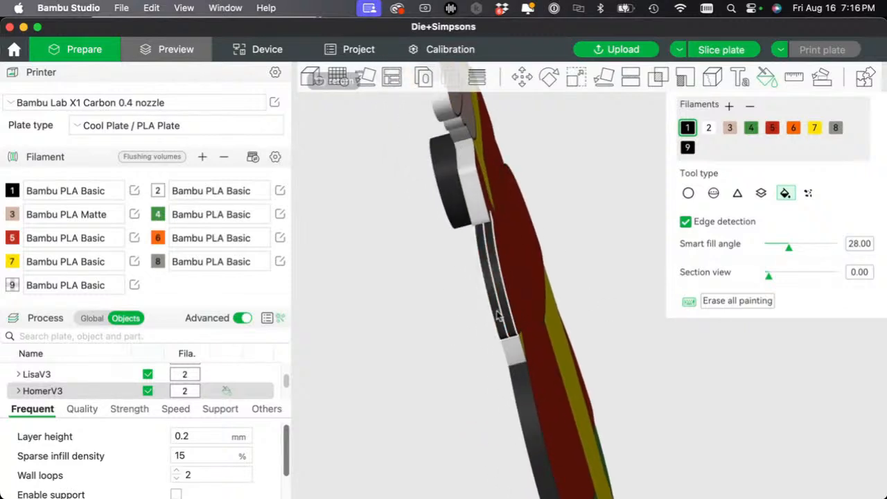
click(519, 339)
click(510, 342)
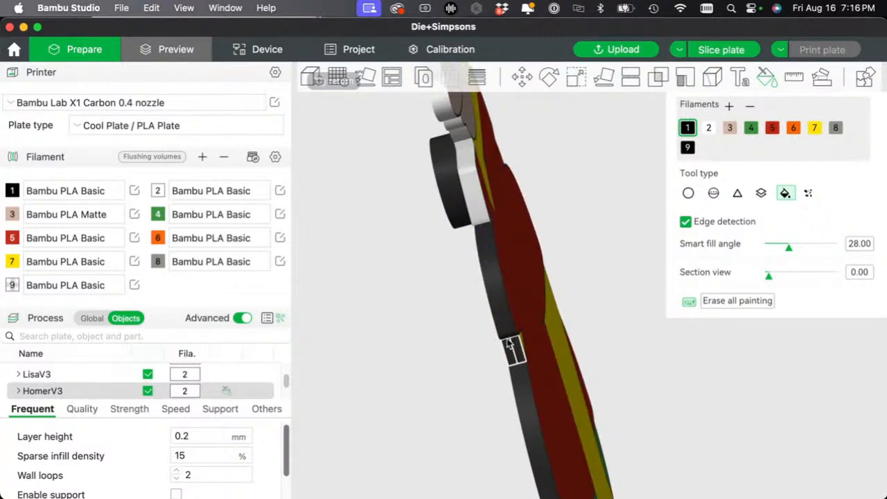
- Fill the side walls of the collar beside the upper ring and of the section just above it in black filament 1
drag(493, 367, 495, 371)
click(474, 210)
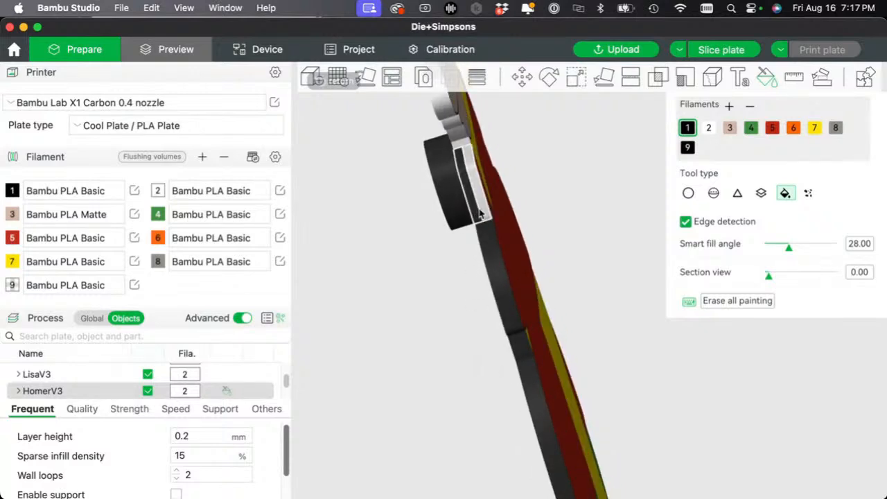
click(483, 210)
mouse_move(459, 258)
mouse_down()
mouse_move(458, 214)
mouse_move(453, 257)
mouse_up()
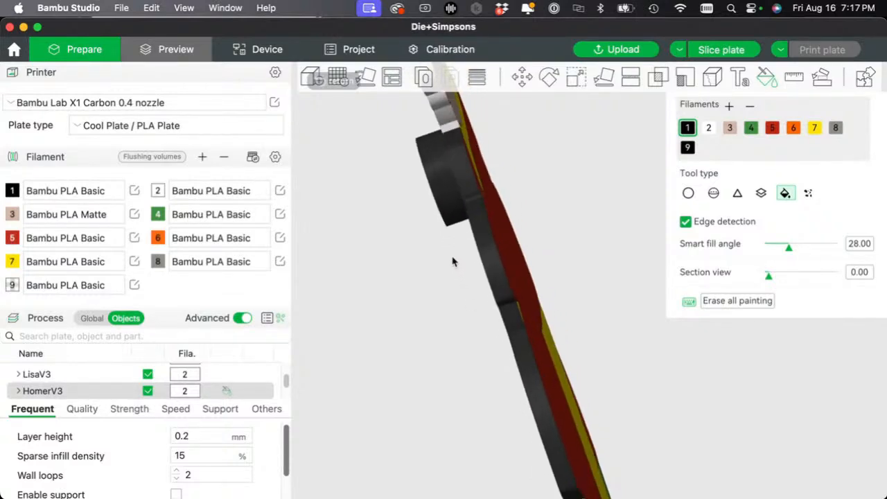
click(449, 122)
click(441, 120)
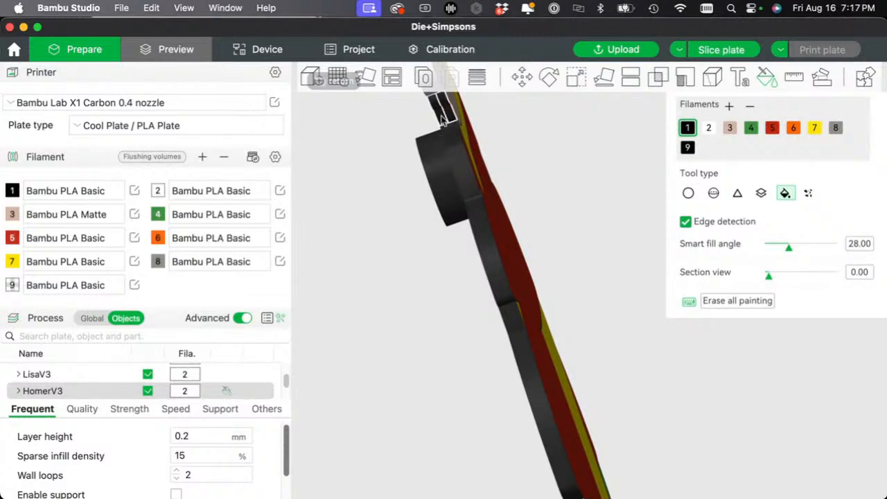
- Fill the side walls around Homer's mouth and nose in black filament 1
right_drag(428, 118, 460, 278)
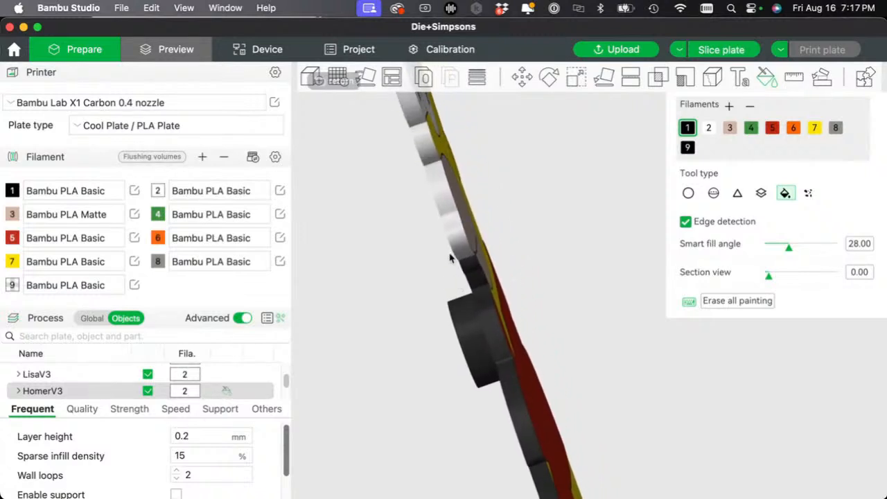
click(456, 252)
click(465, 257)
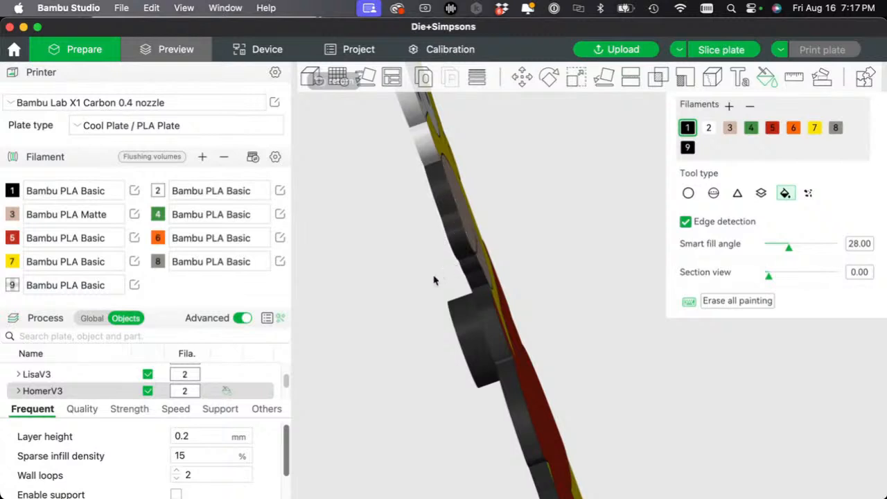
mouse_move(435, 278)
mouse_down()
mouse_move(429, 266)
mouse_move(436, 281)
mouse_up()
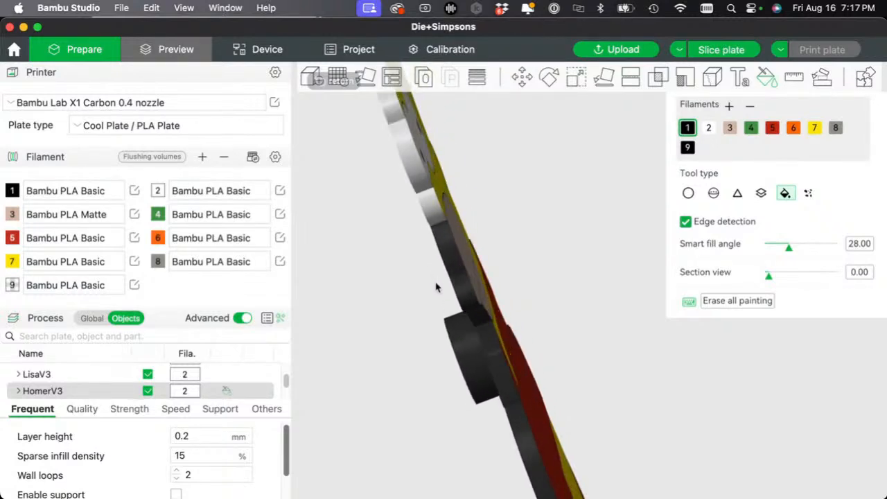
click(428, 197)
drag(386, 223, 414, 321)
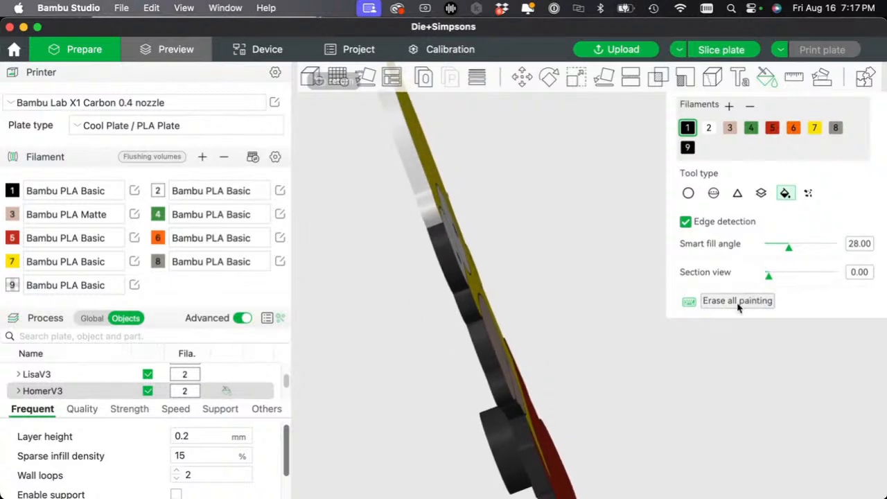
mouse_move(690, 303)
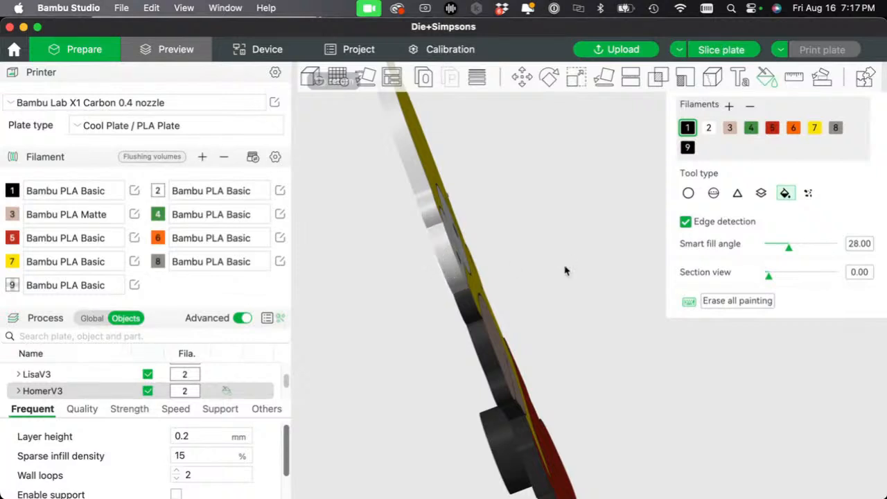
- Fill the side walls along Homer's forehead and eyes and along the back of the neck, collar and shoulder in black filament 1
drag(579, 279, 576, 278)
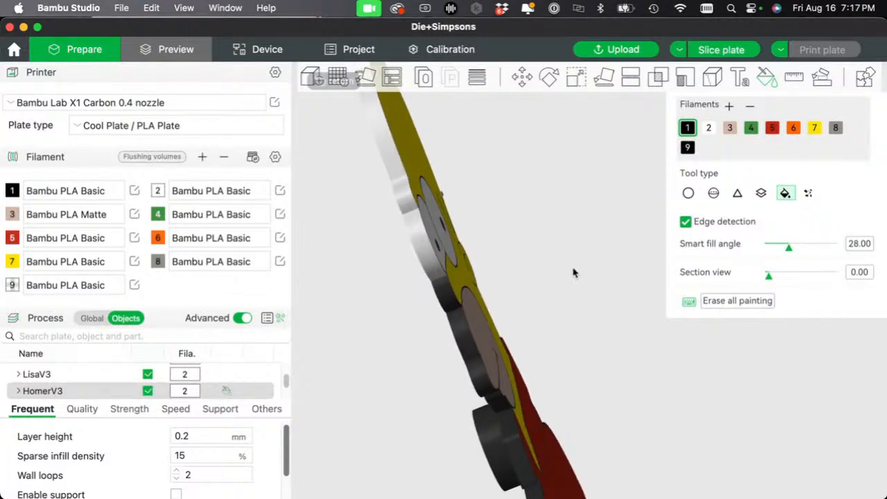
click(408, 212)
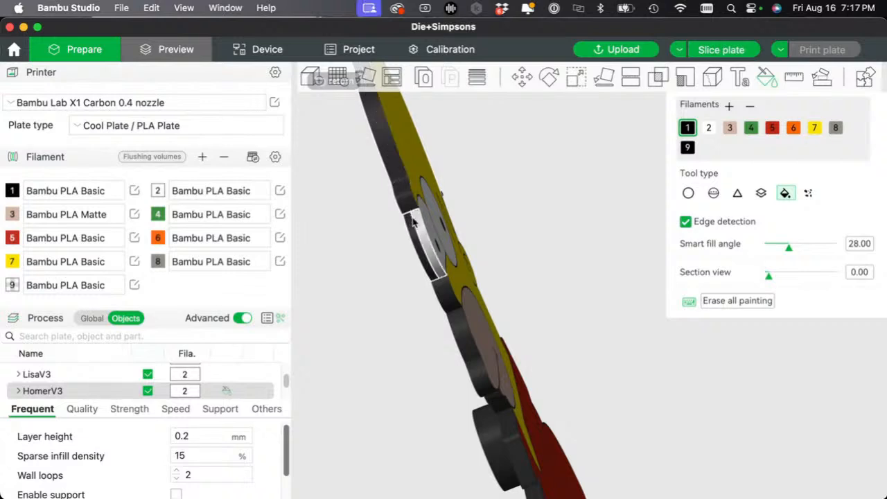
mouse_move(400, 264)
mouse_down()
mouse_move(425, 301)
mouse_move(535, 317)
mouse_move(614, 311)
mouse_move(439, 153)
mouse_up()
drag(562, 317, 409, 135)
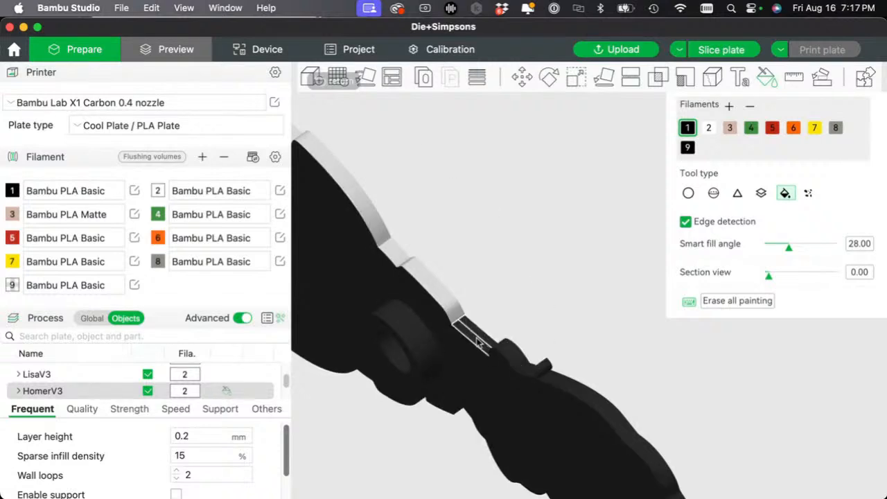
drag(478, 341, 372, 234)
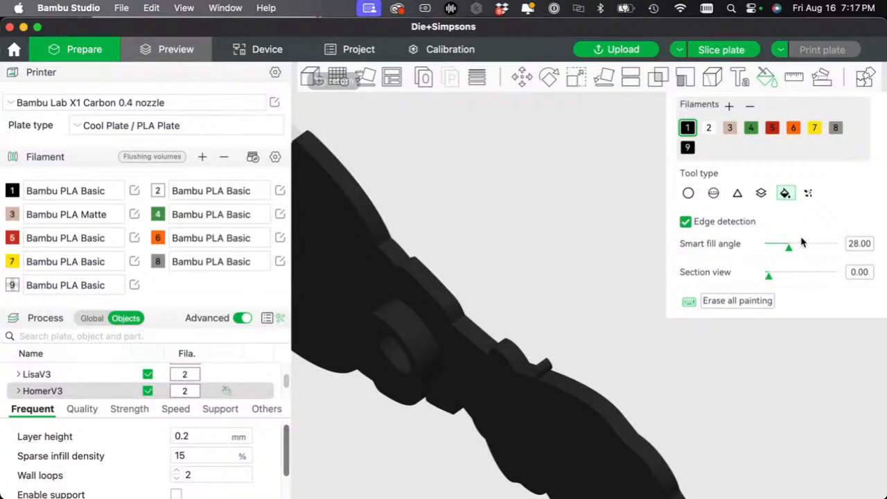
- Set the smart fill angle to 5 and fill the side walls along Homer's back below the shoulder in black filament 1
right_drag(526, 213, 656, 327)
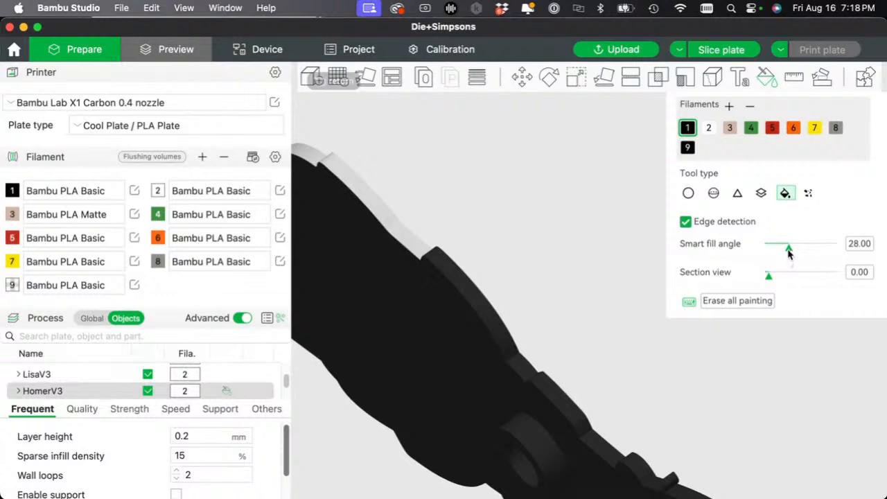
drag(790, 249, 774, 251)
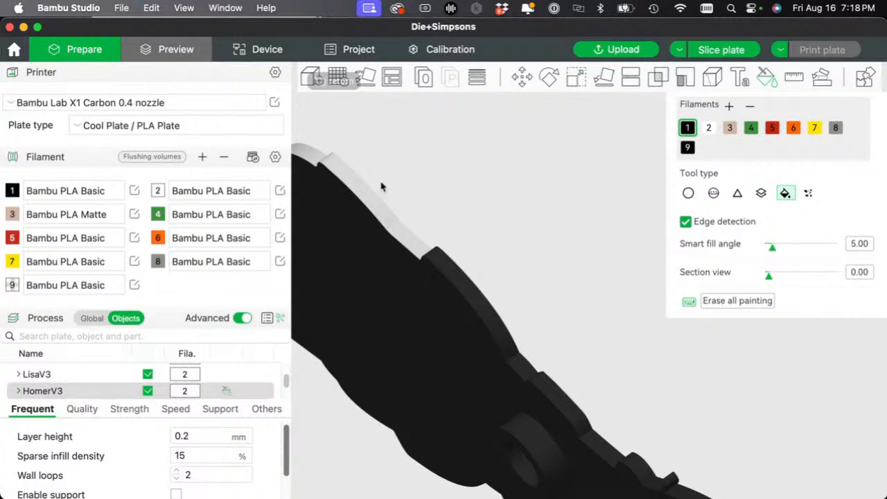
click(381, 205)
click(382, 210)
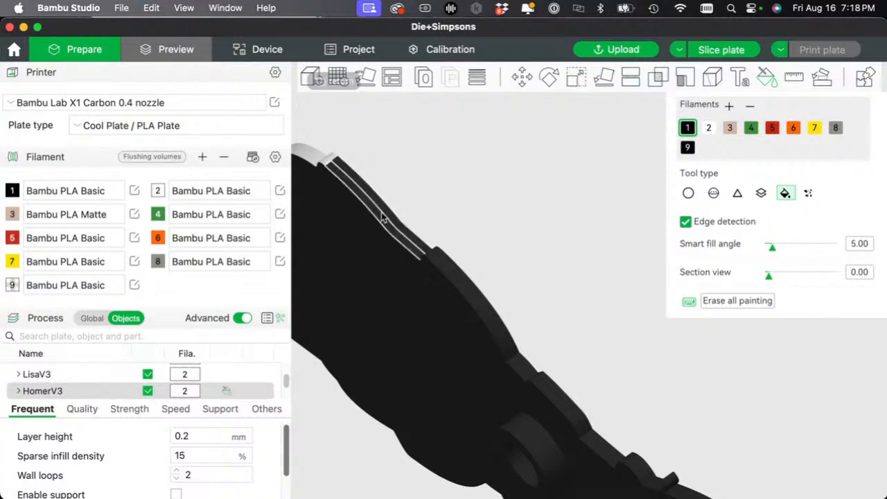
drag(419, 171, 444, 199)
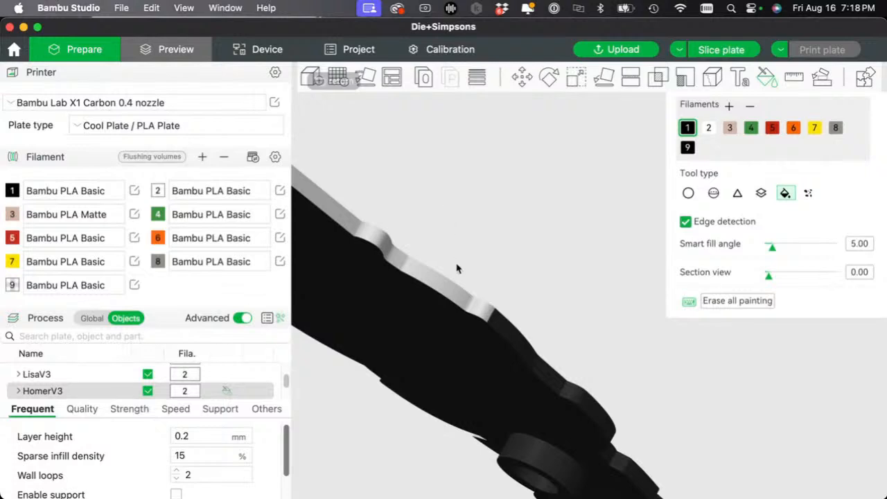
click(461, 299)
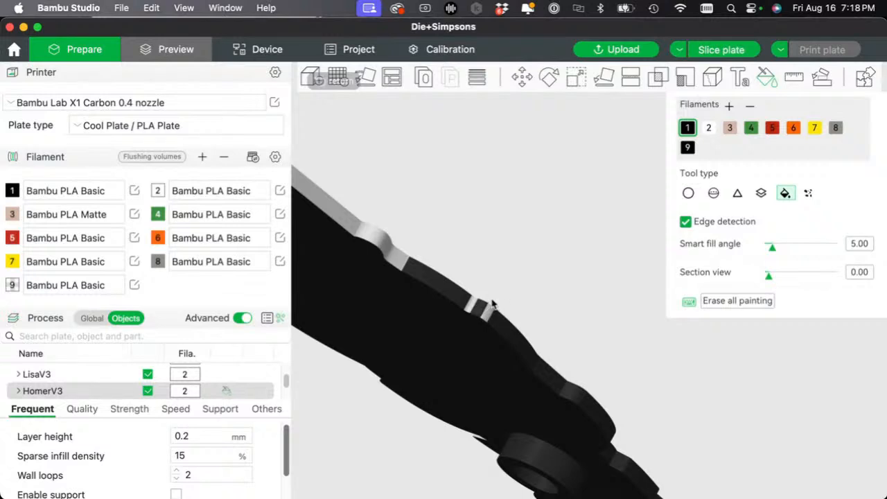
- Set the smart fill angle to 20 and fill the unpainted curved strips of the side wall along the back in black filament 1
scroll(487, 302, up, 10)
scroll(487, 302, down, 15)
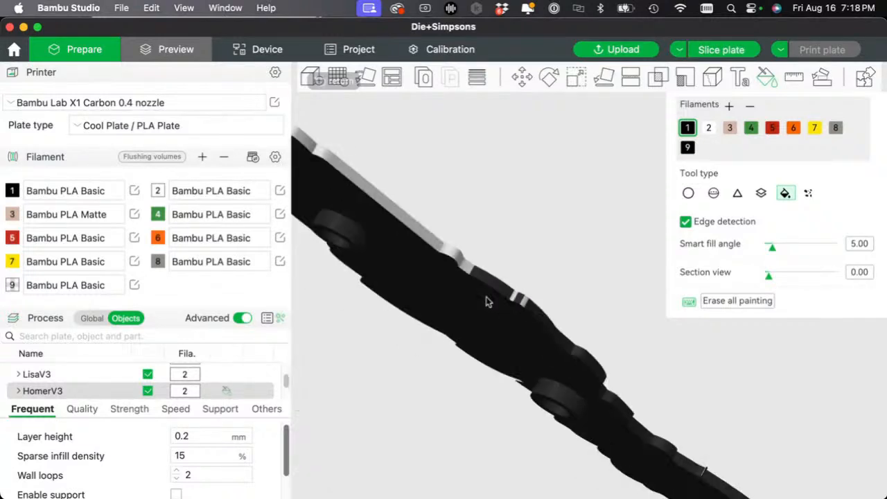
scroll(487, 302, up, 3)
scroll(489, 301, up, 5)
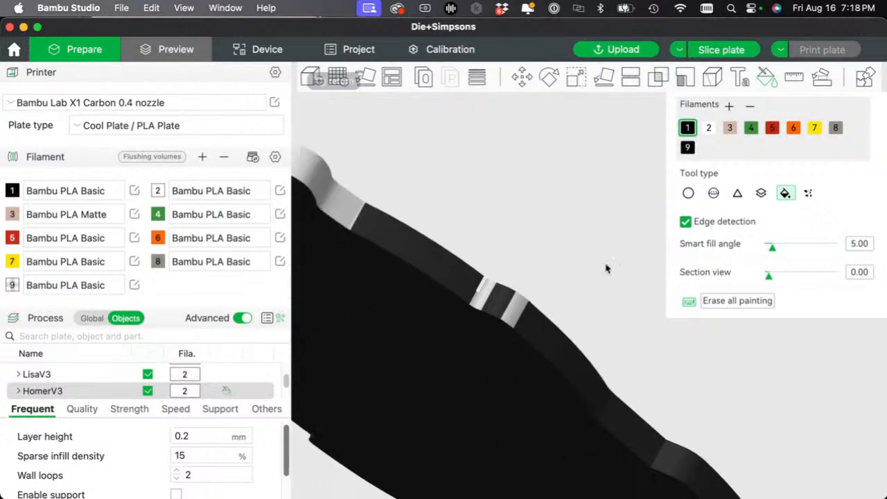
scroll(585, 292, up, 3)
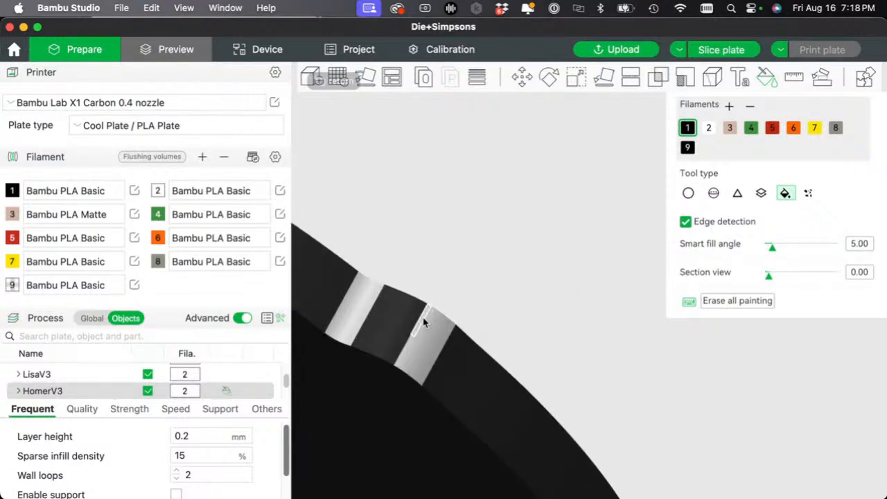
click(424, 323)
drag(775, 250, 778, 251)
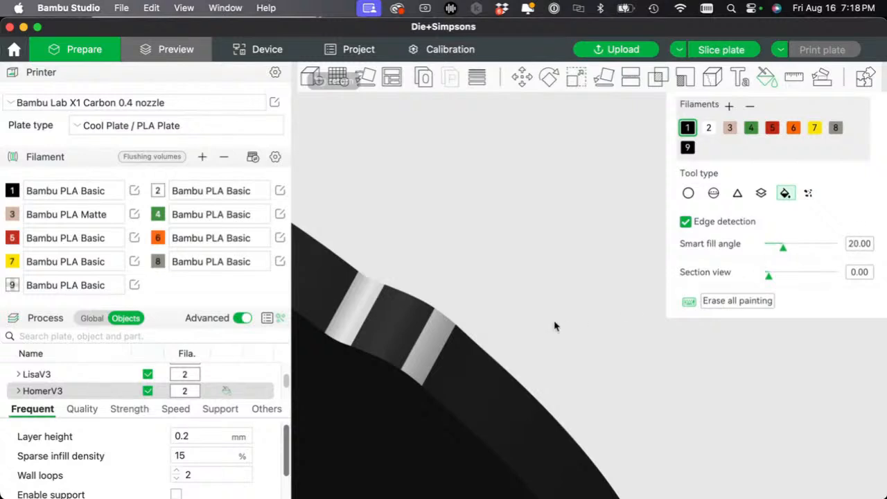
click(427, 356)
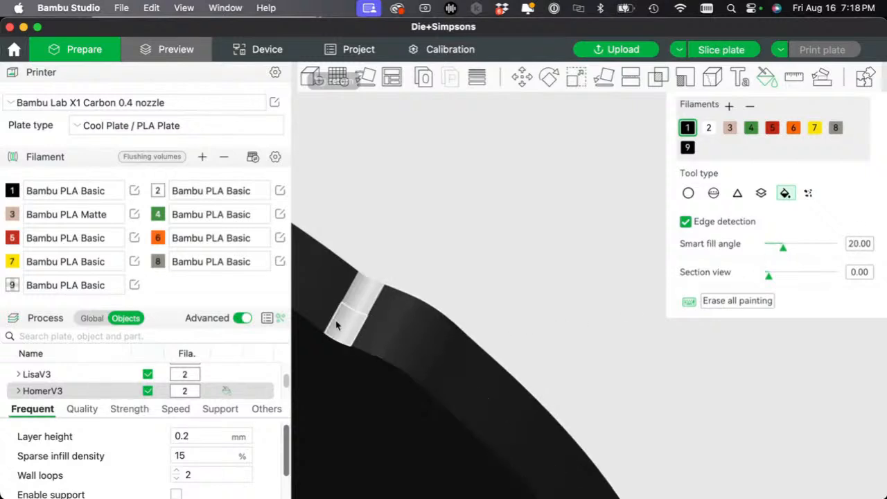
click(352, 303)
- Fill the side walls around the protruding hand and down the upper trouser leg in black filament 1
right_drag(411, 193, 683, 252)
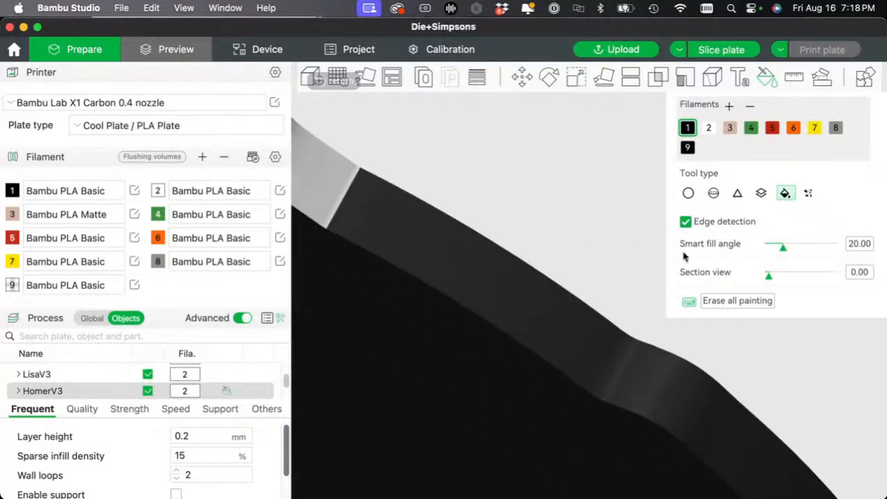
right_drag(462, 211, 574, 345)
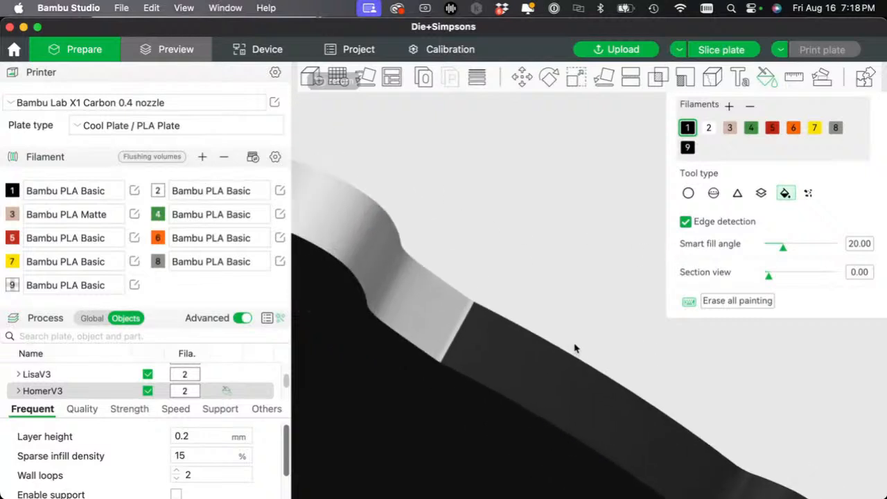
click(458, 319)
click(363, 247)
drag(423, 204, 539, 283)
click(481, 291)
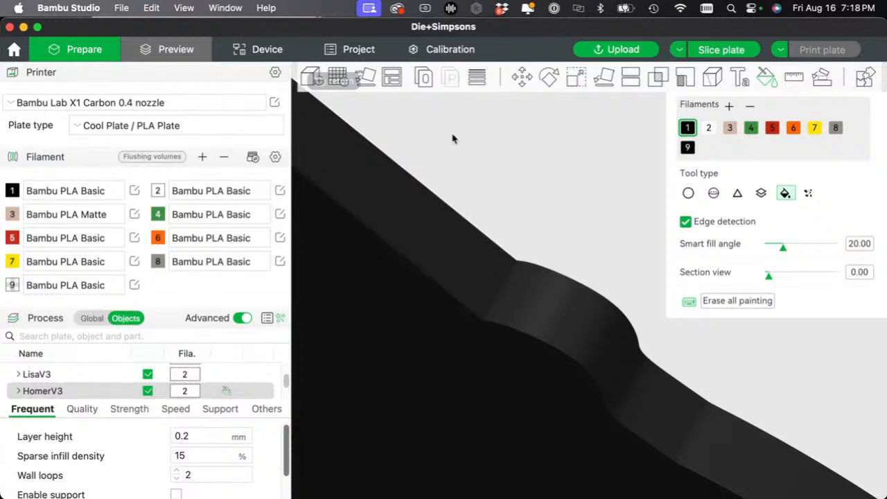
- Fill the side wall of the lower trouser leg beyond the lower ring in black filament 1
drag(451, 139, 520, 213)
scroll(518, 214, down, 5)
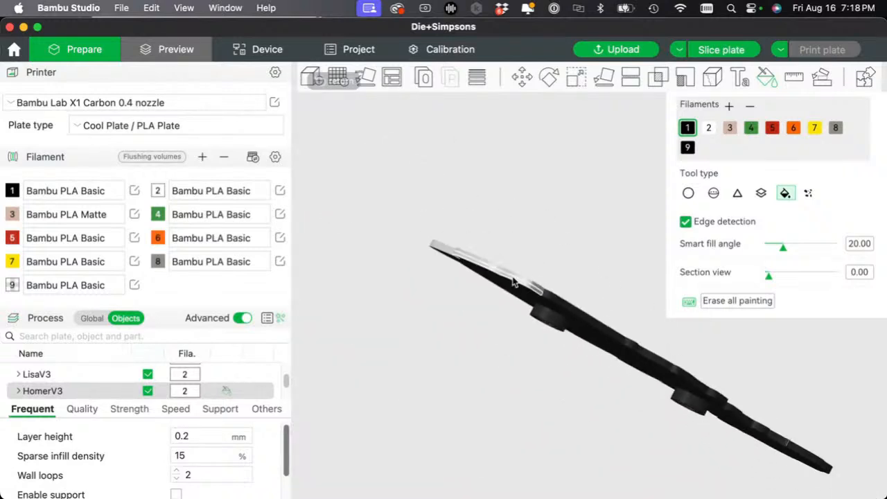
scroll(514, 280, up, 10)
scroll(485, 285, down, 4)
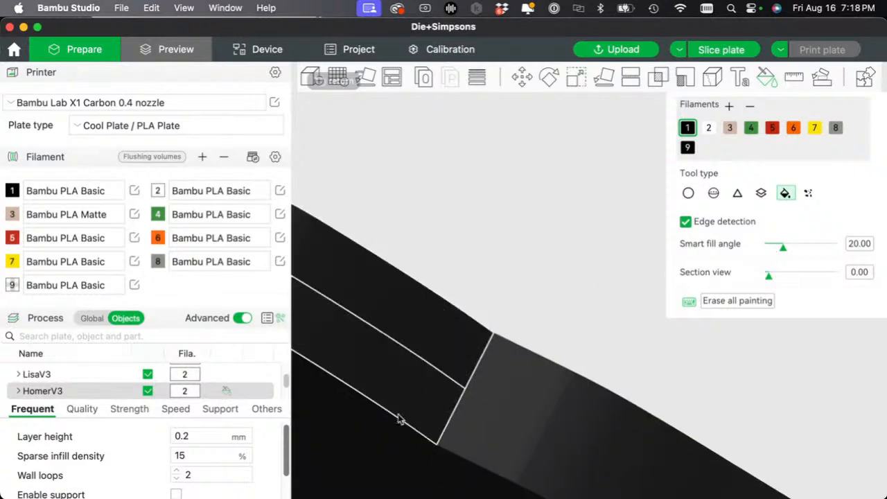
scroll(459, 196, down, 3)
scroll(464, 199, down, 4)
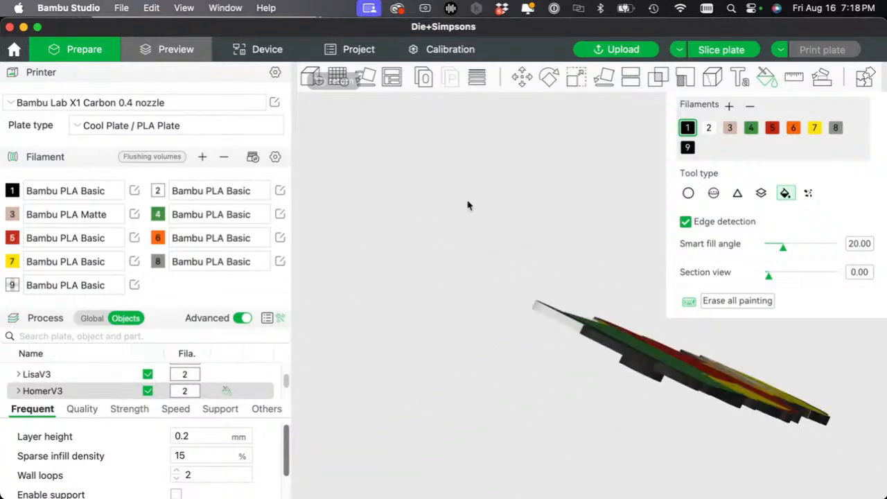
- Fill the remaining unpainted outer walls of Homer's shoes in black filament 1
scroll(445, 208, up, 2)
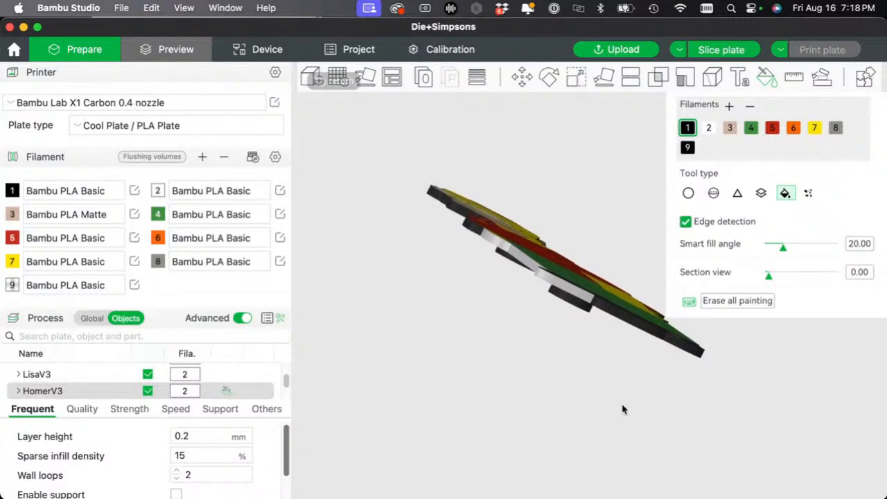
scroll(643, 428, up, 5)
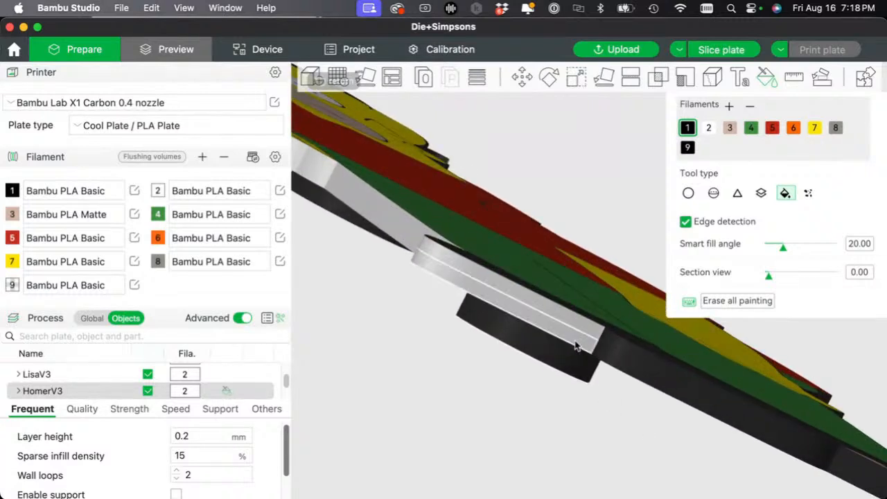
click(567, 350)
click(413, 257)
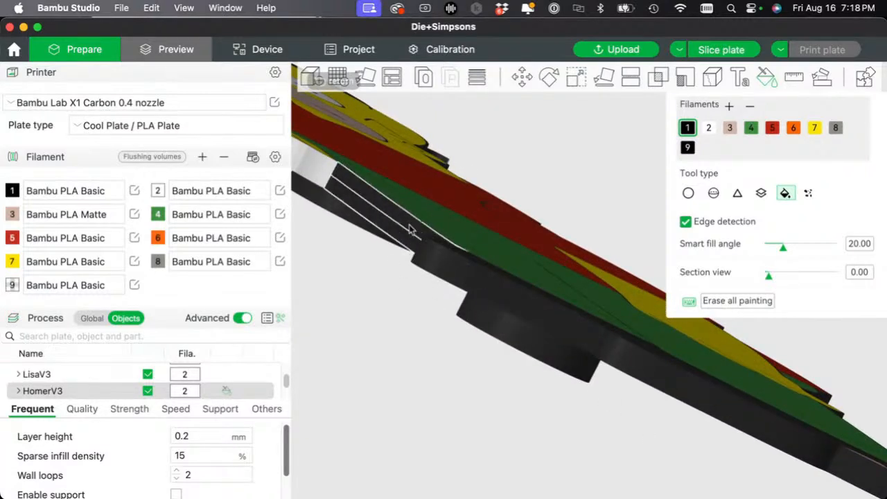
click(352, 191)
click(321, 172)
scroll(374, 334, down, 5)
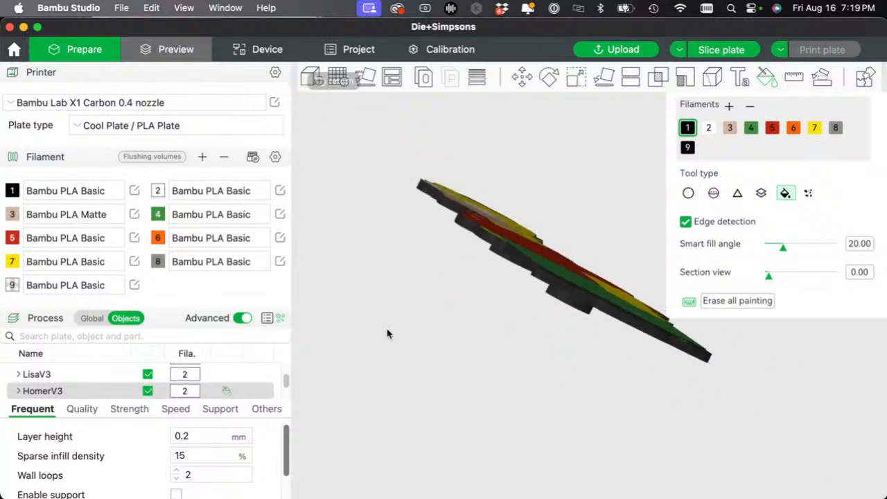
- Fill the circular face inside the lower ring on the back in black filament 1 and leave colour painting
mouse_move(388, 332)
mouse_down()
mouse_move(469, 358)
mouse_move(459, 353)
mouse_move(459, 377)
mouse_move(473, 392)
mouse_move(518, 412)
mouse_move(524, 402)
mouse_up()
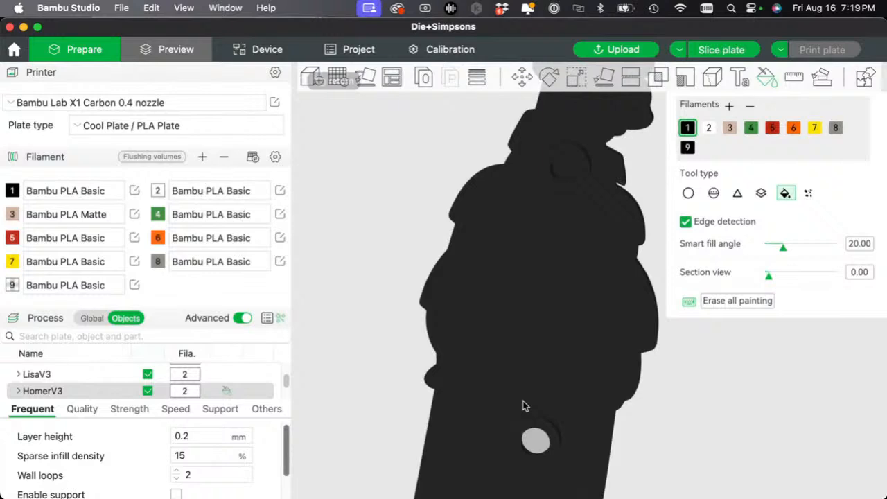
click(536, 441)
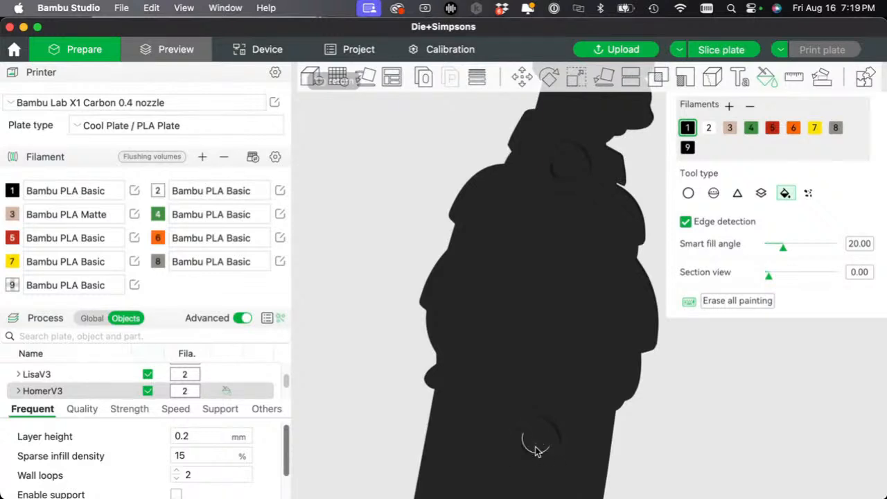
drag(750, 368, 662, 384)
scroll(652, 343, down, 5)
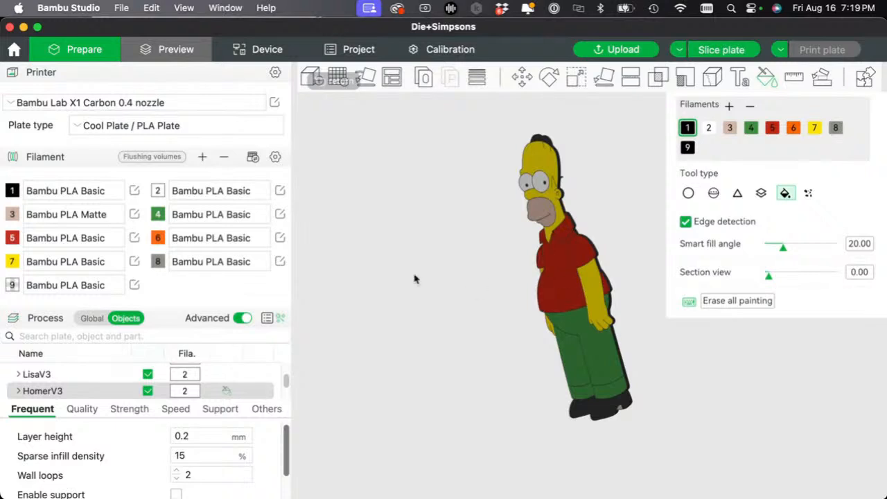
key(Escape)
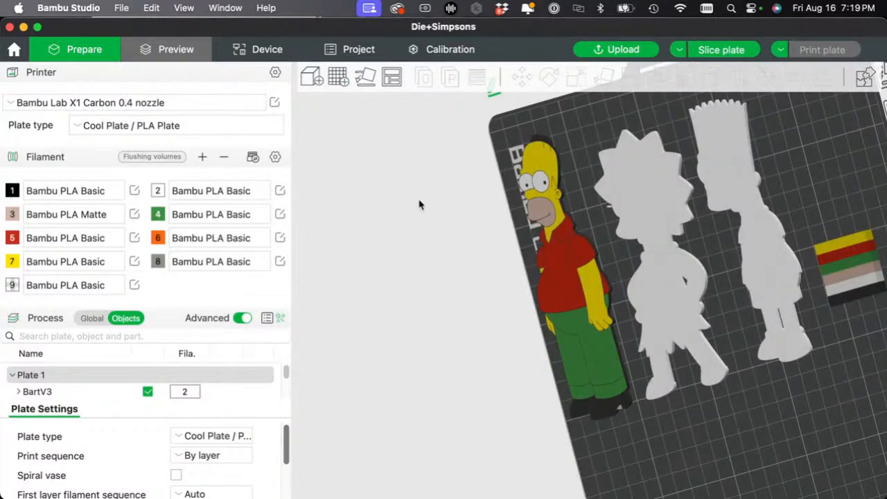
key(0)
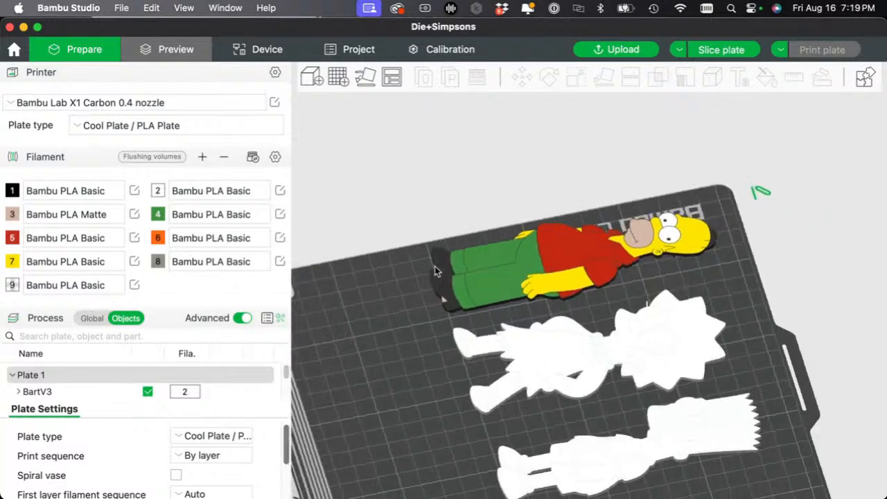
- Resync all filaments with the AMS
drag(434, 266, 463, 296)
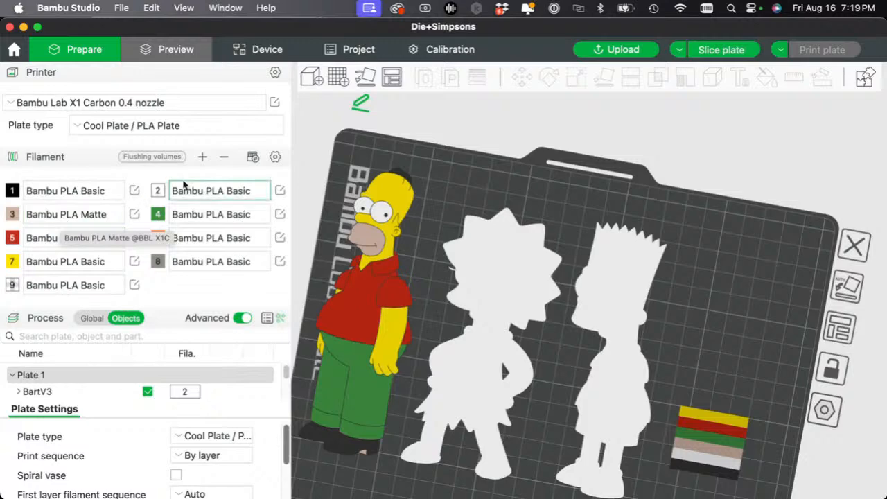
click(252, 157)
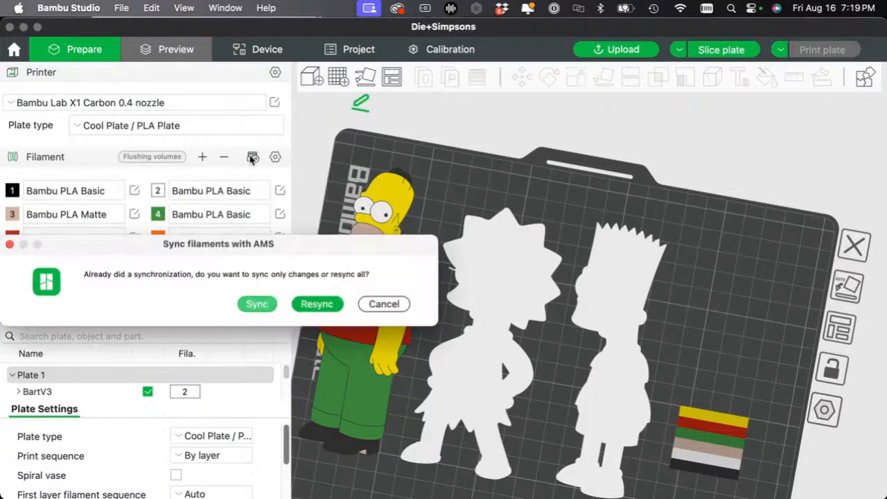
click(315, 305)
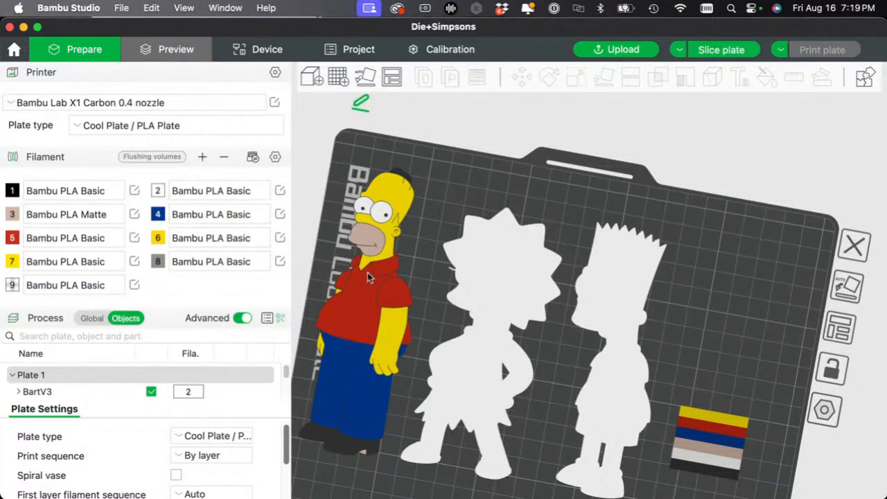
drag(413, 219, 417, 217)
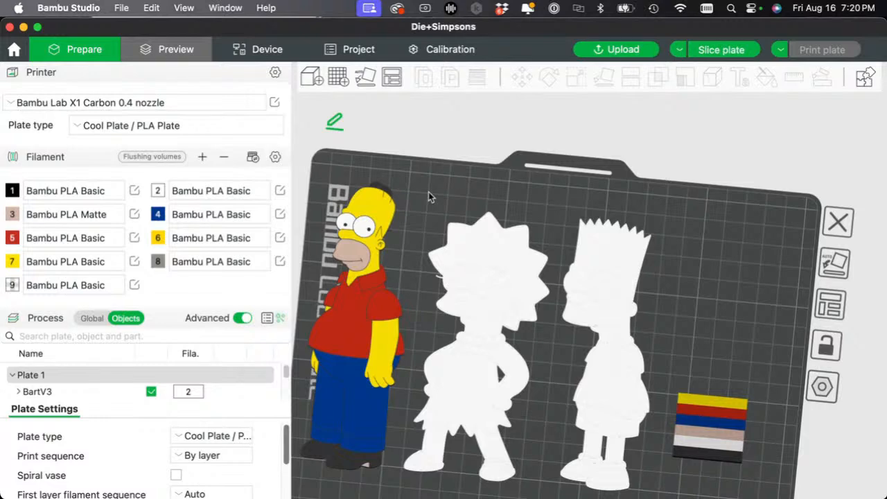
scroll(428, 196, up, 3)
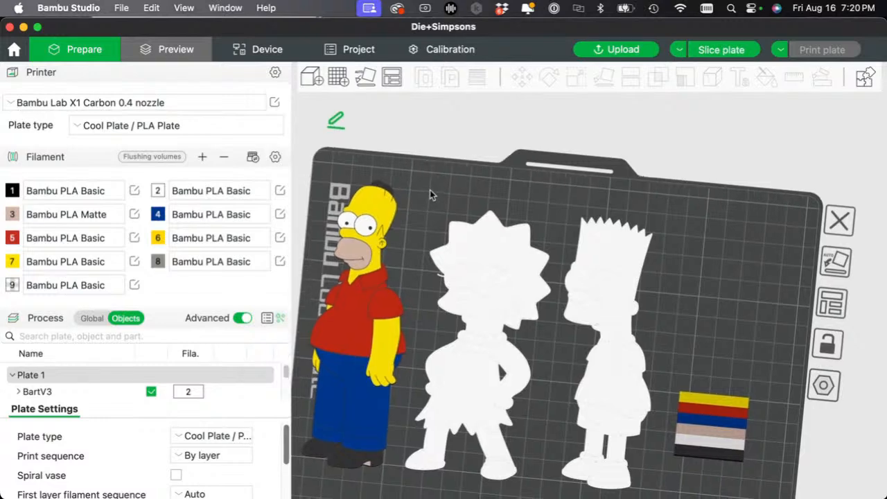
drag(354, 229, 350, 199)
right_drag(350, 199, 342, 306)
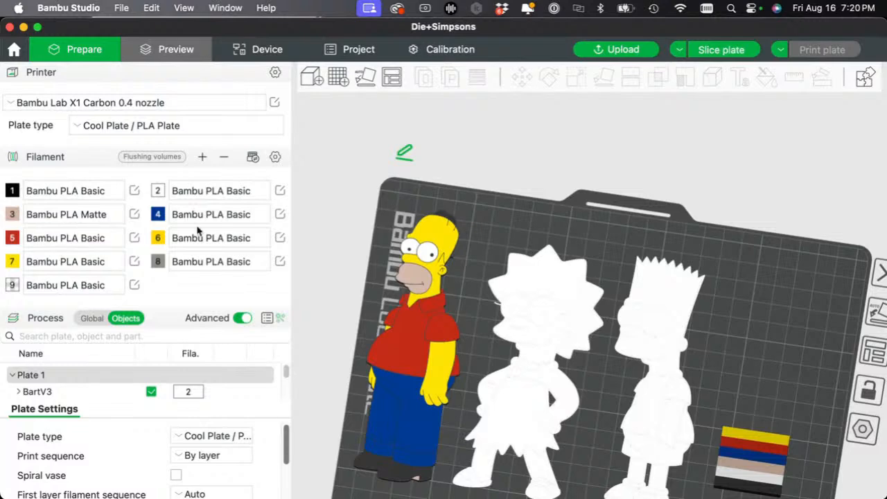
- Repeat the AMS filament synchronization, choosing a resync of everything rather than only the changes
drag(488, 191, 496, 190)
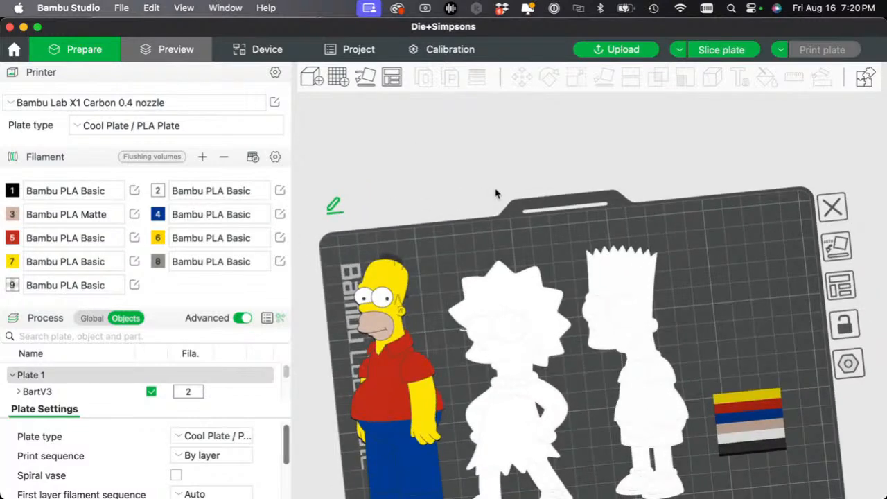
right_drag(465, 232, 479, 125)
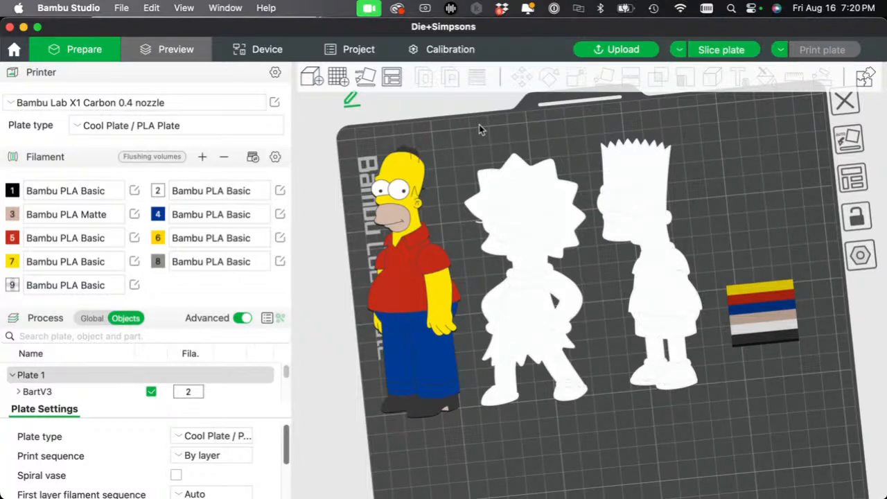
click(252, 158)
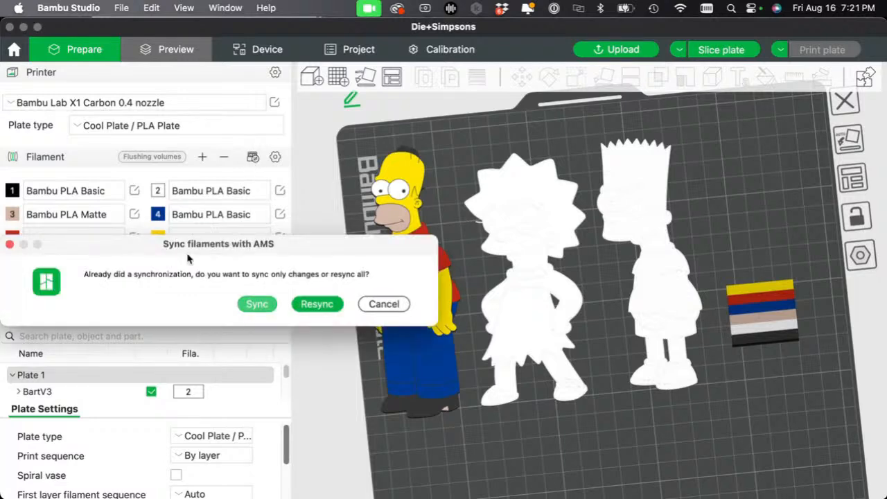
click(324, 309)
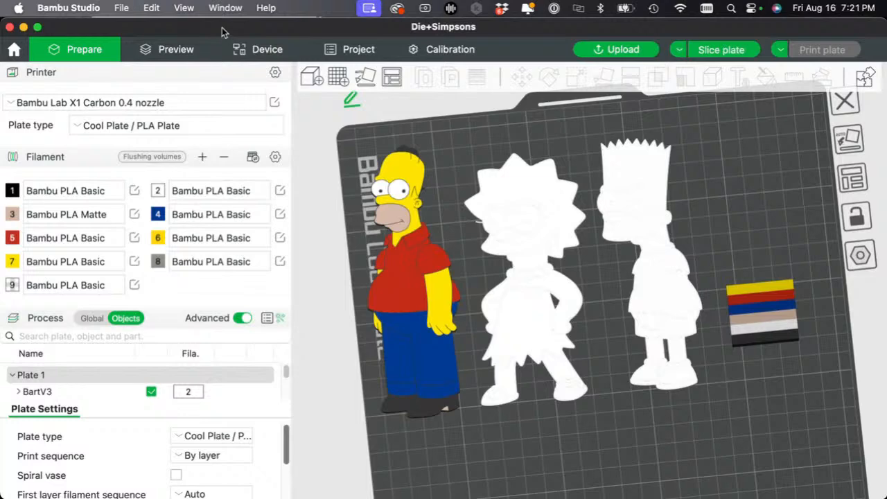
- Examine the painted HomerV3 figure up close, checking its coloured front and black side walls
drag(222, 27, 229, 31)
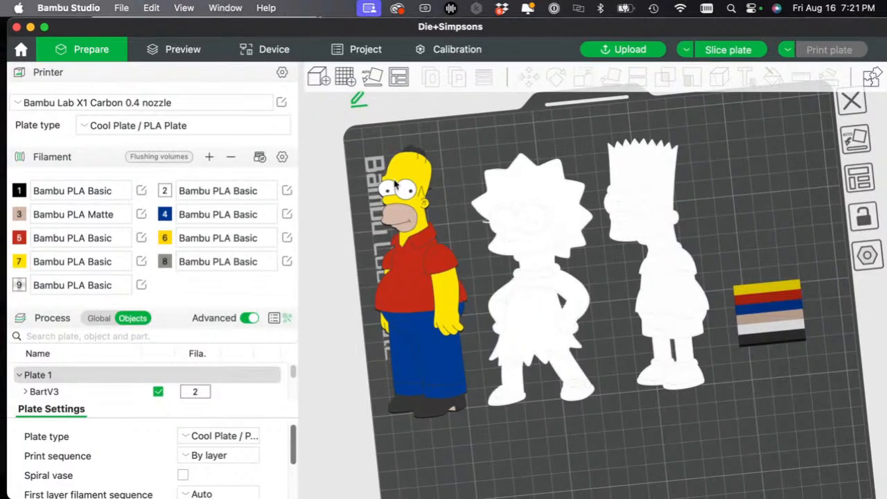
click(400, 218)
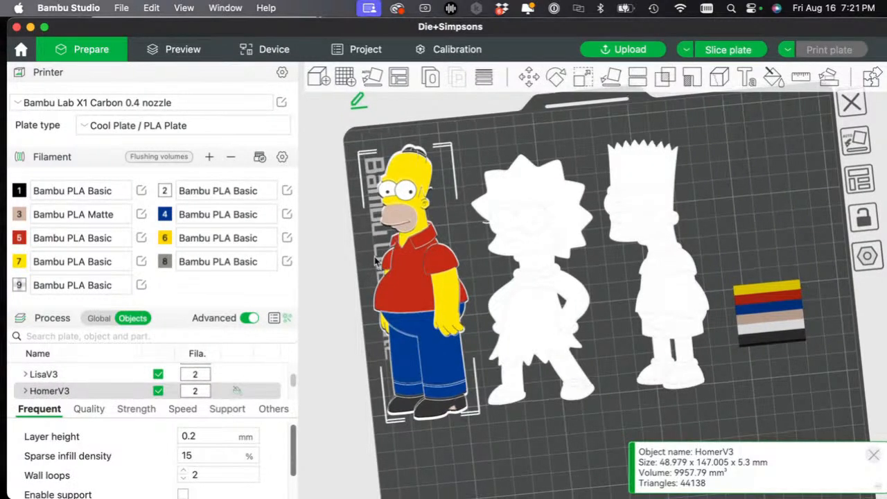
drag(380, 261, 393, 242)
scroll(434, 367, up, 6)
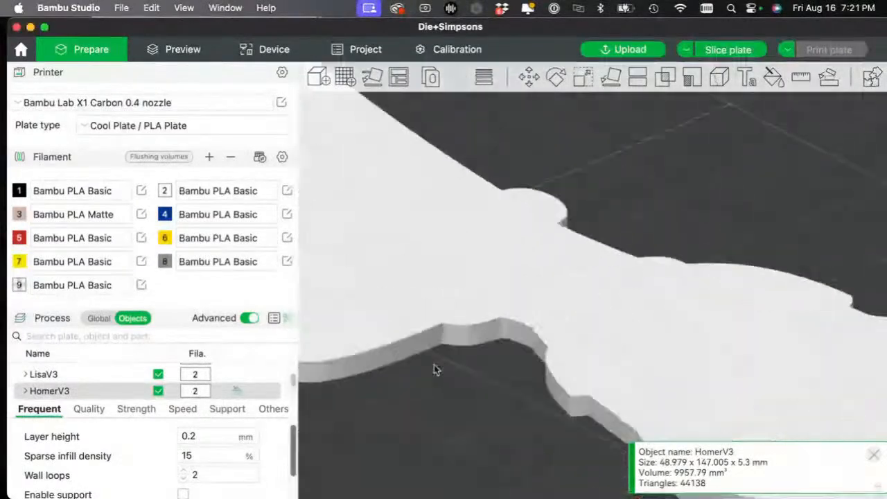
right_drag(434, 365, 800, 170)
right_drag(353, 388, 727, 159)
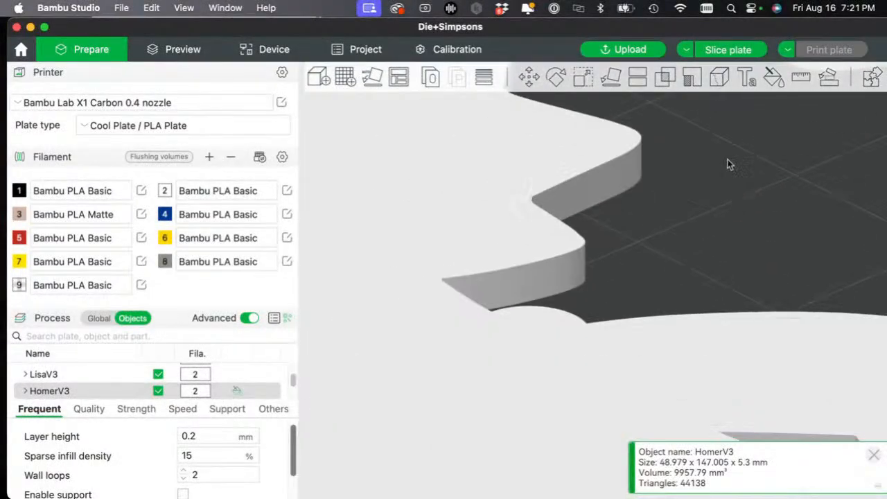
right_drag(467, 238, 603, 201)
scroll(575, 203, down, 6)
scroll(541, 229, up, 5)
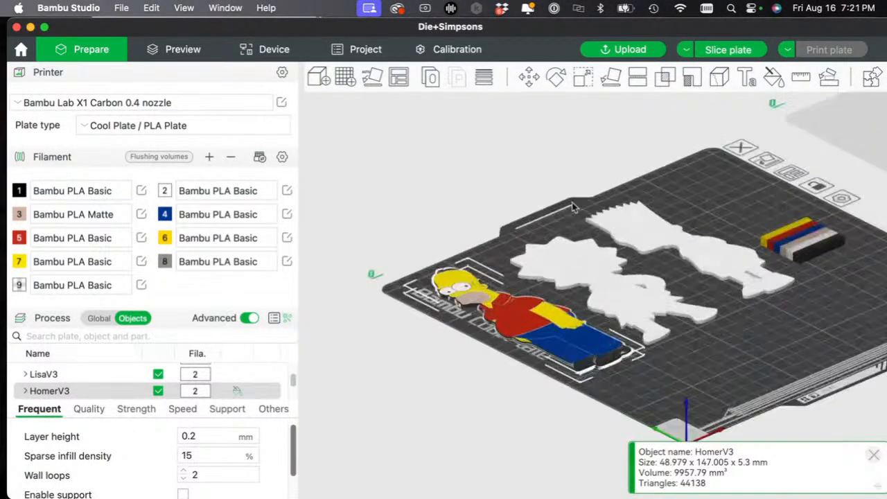
right_drag(523, 237, 653, 168)
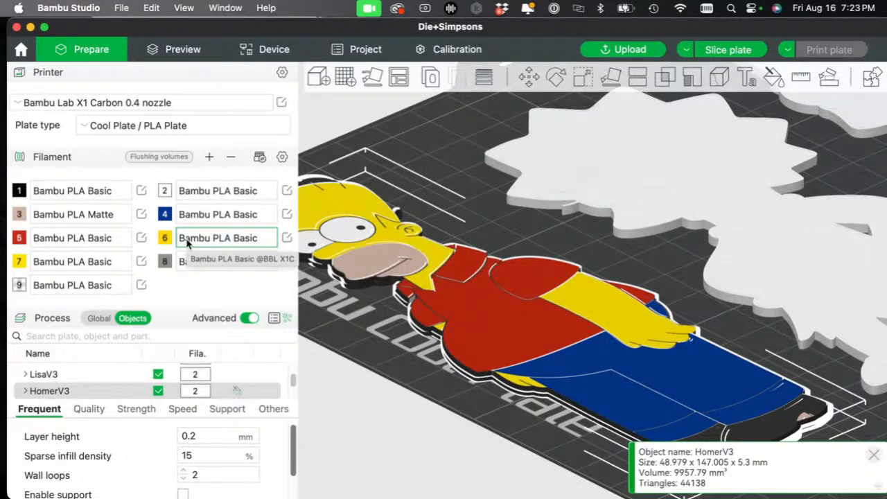
right_drag(591, 228, 537, 251)
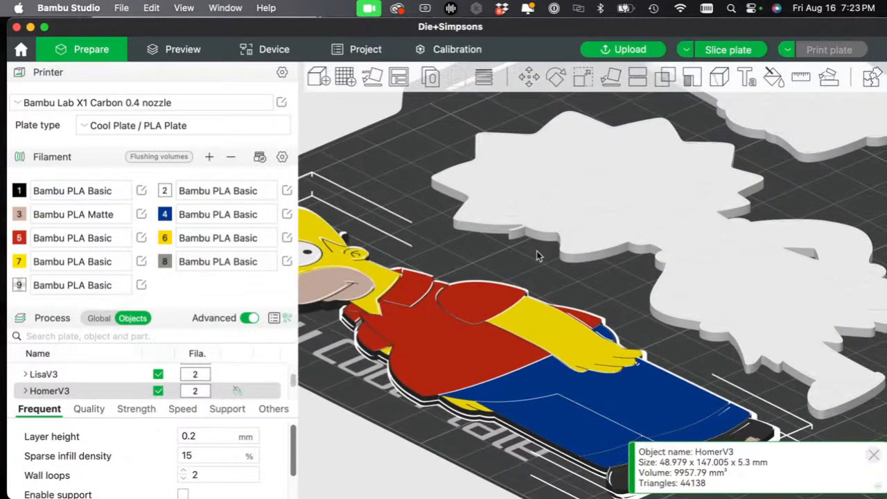
drag(545, 255, 537, 257)
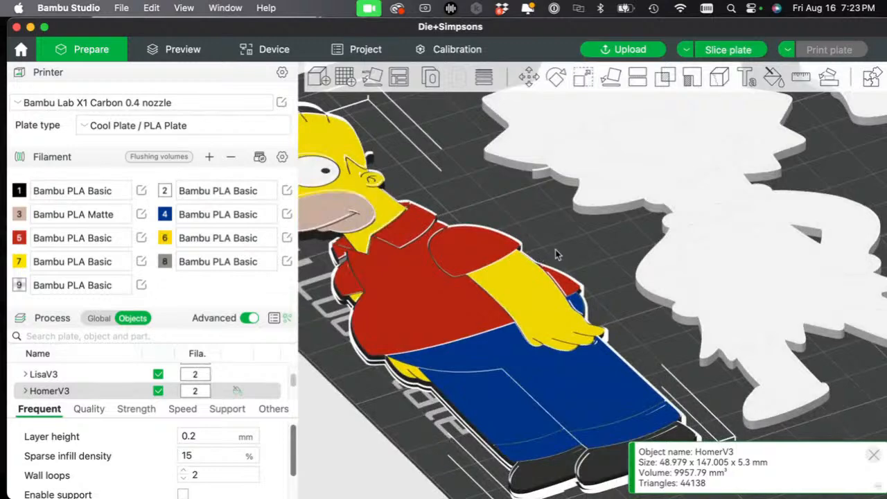
- Start colour painting on LisaV3 and fill her face, hair and neck area in yellow filament 7
right_drag(555, 250, 462, 319)
right_drag(519, 312, 494, 328)
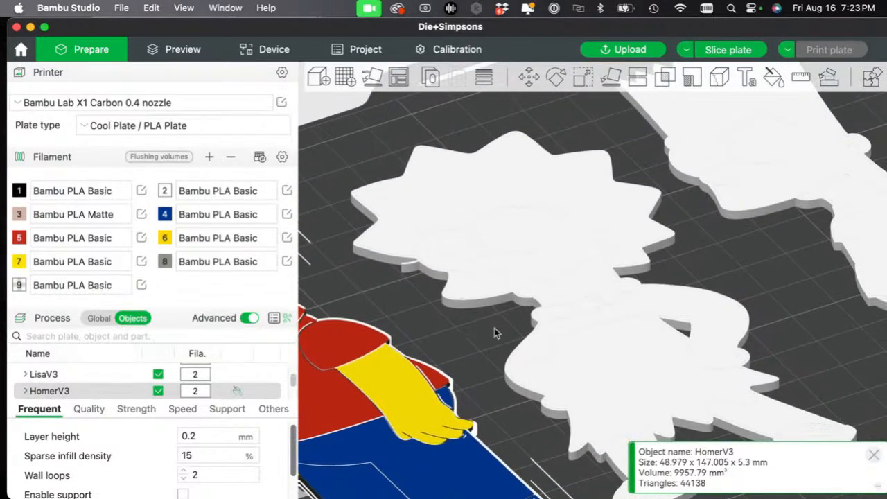
drag(495, 328, 484, 327)
right_drag(506, 267, 415, 367)
click(502, 272)
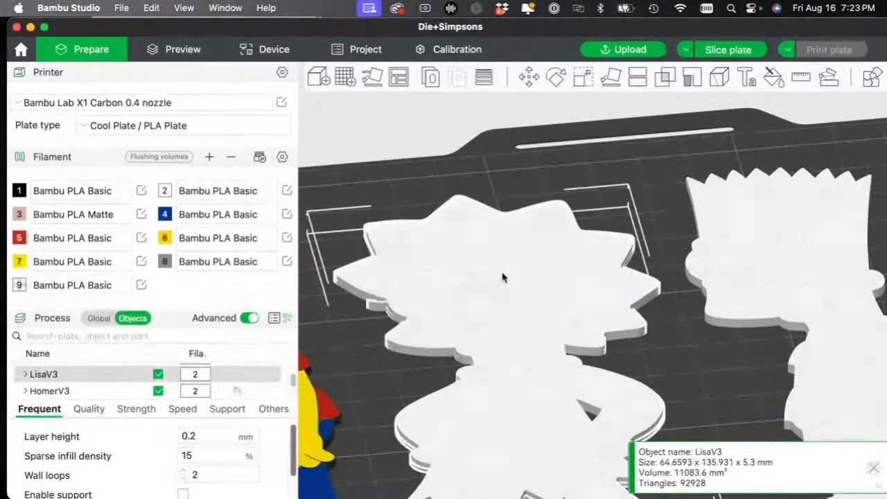
click(774, 78)
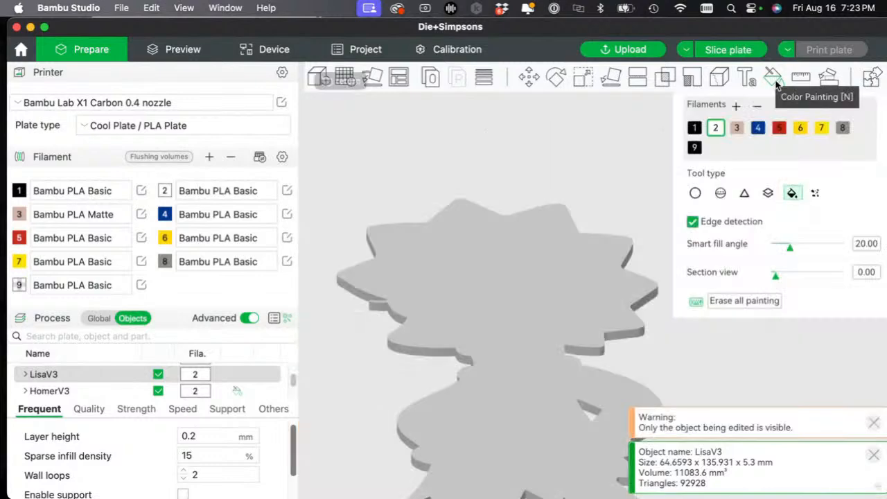
click(820, 127)
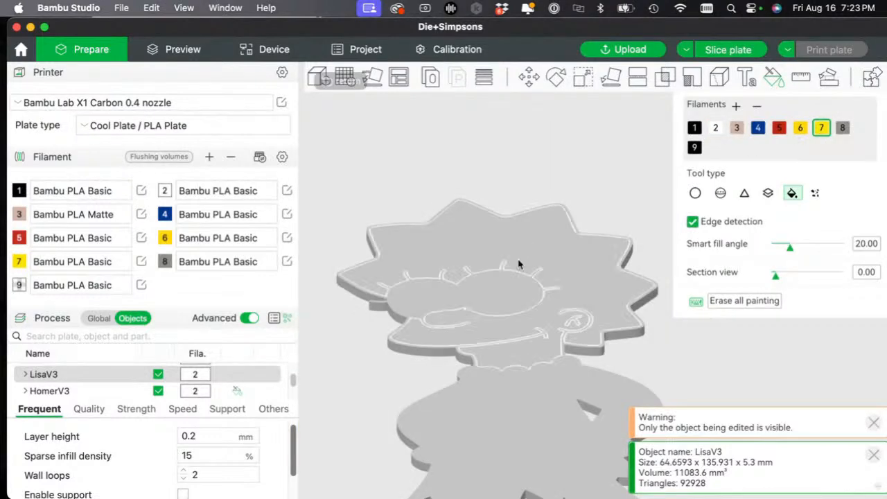
click(540, 257)
- Fill both of Lisa's pupils, the raised outlines and the inner ear line in black filament 1
click(694, 128)
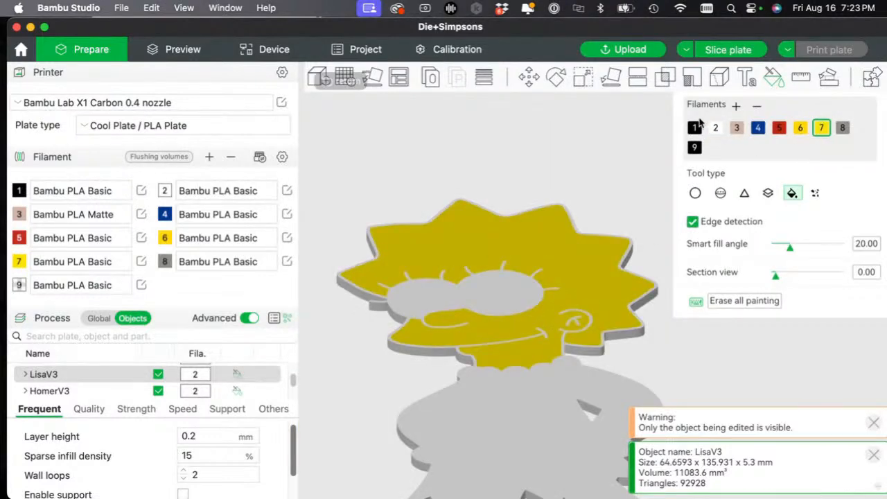
click(506, 296)
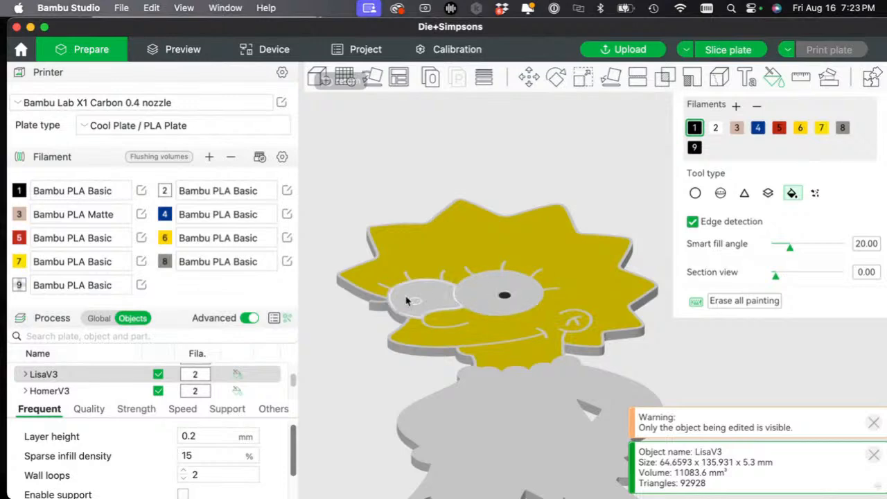
click(411, 301)
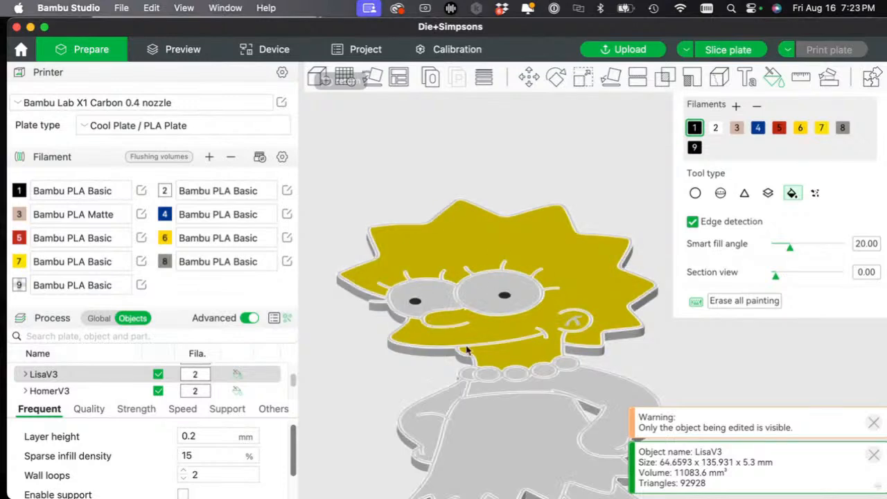
click(548, 334)
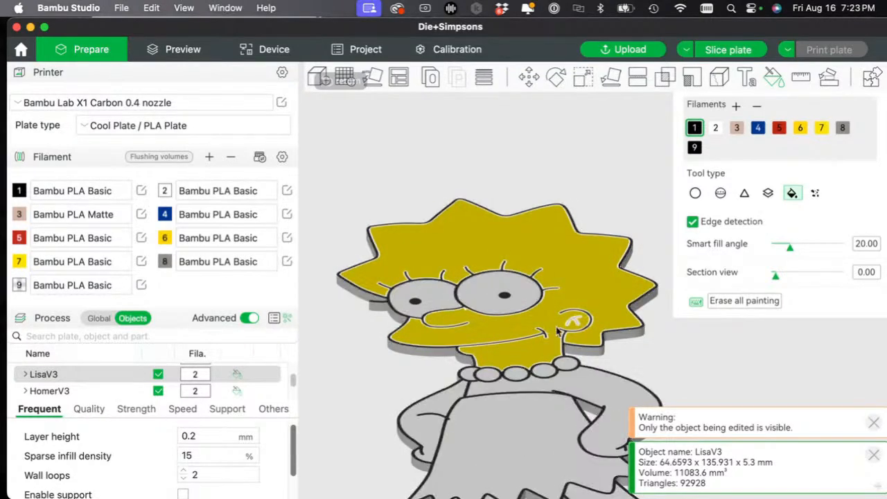
click(573, 321)
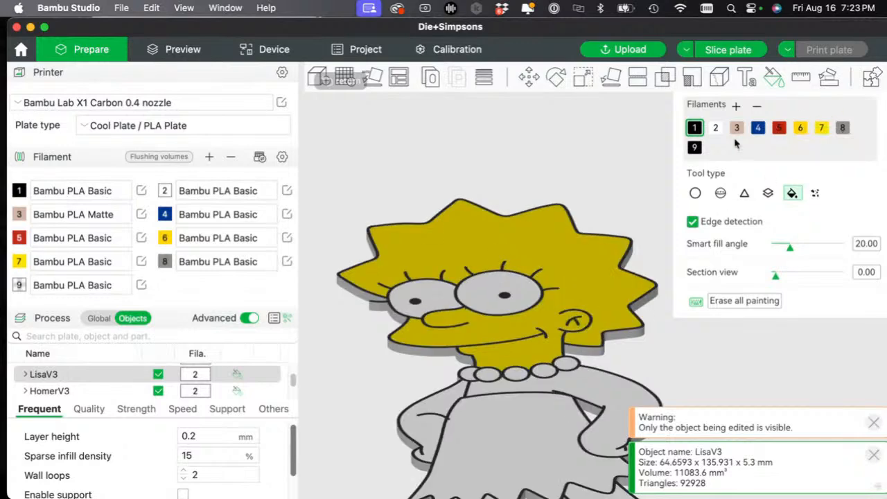
- Fill the five beads of Lisa's necklace in red filament 5
click(778, 129)
click(565, 364)
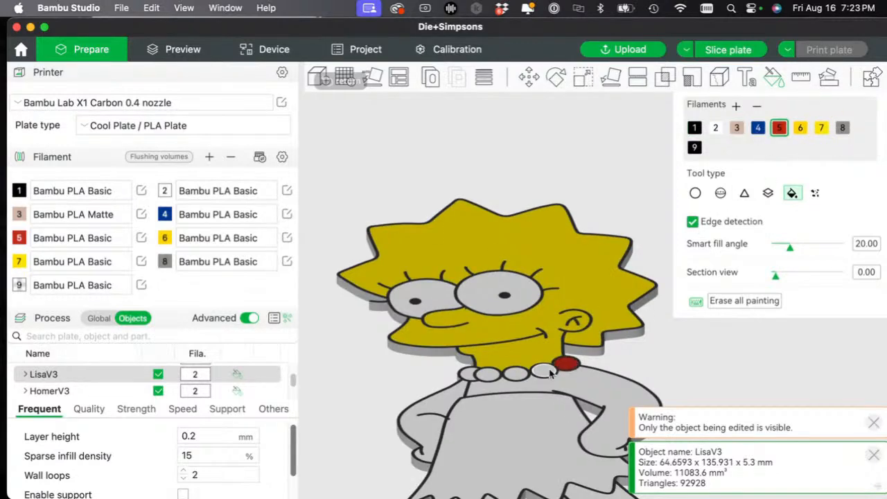
click(544, 371)
click(517, 374)
click(488, 375)
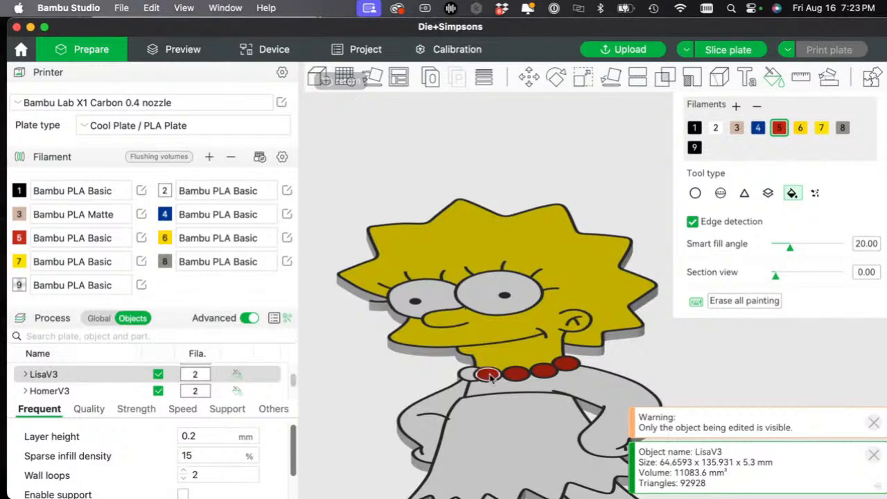
click(468, 374)
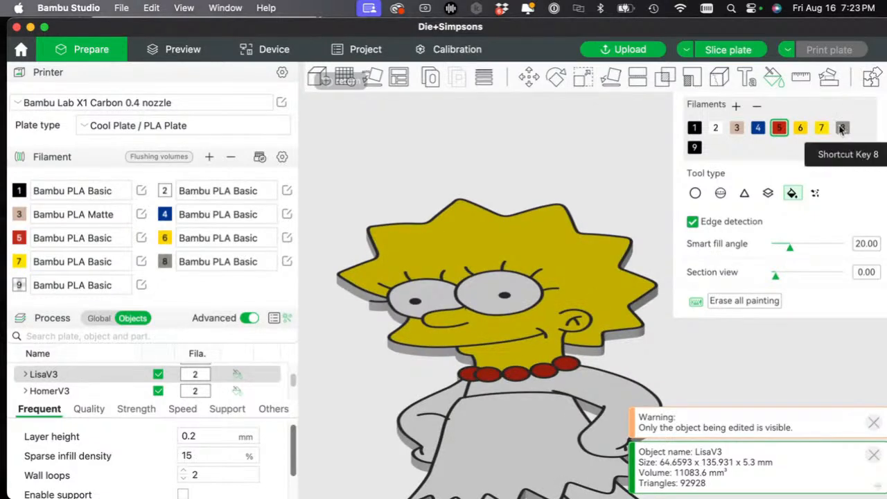
- Fill the front of Lisa's dress in blue filament 4 and both shoes in black filament 1
click(757, 128)
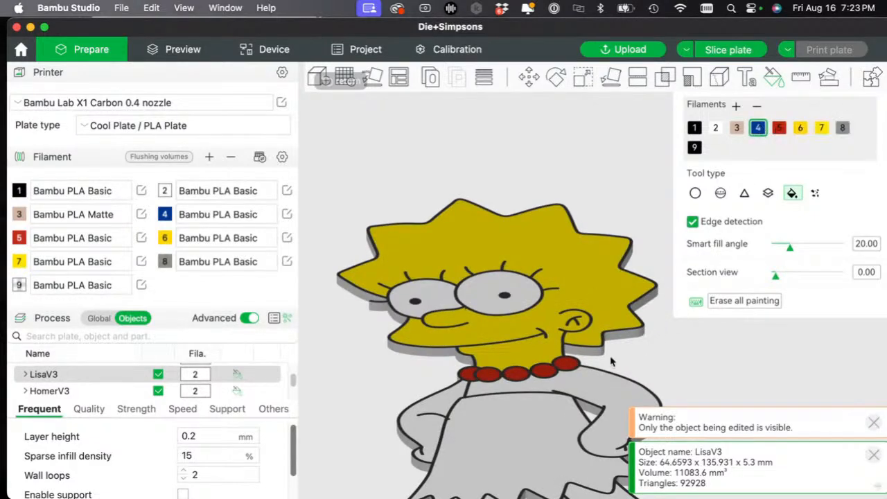
click(537, 420)
middle_drag(661, 329, 576, 190)
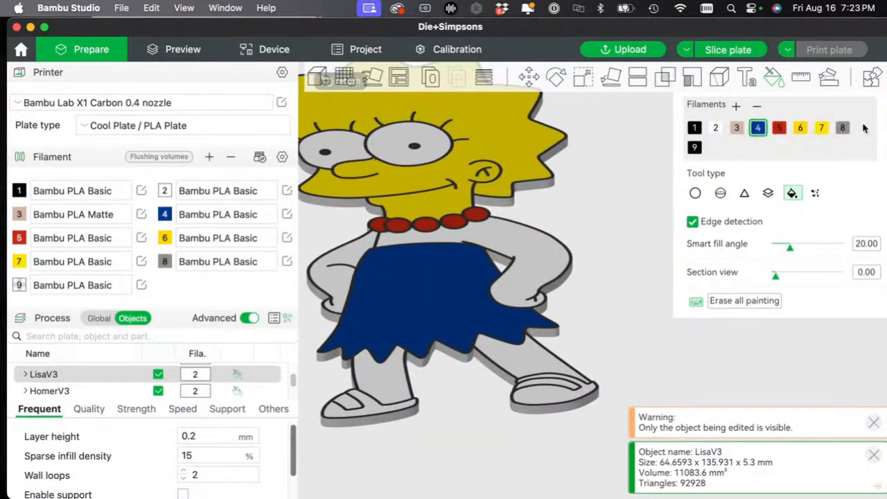
click(694, 128)
click(544, 402)
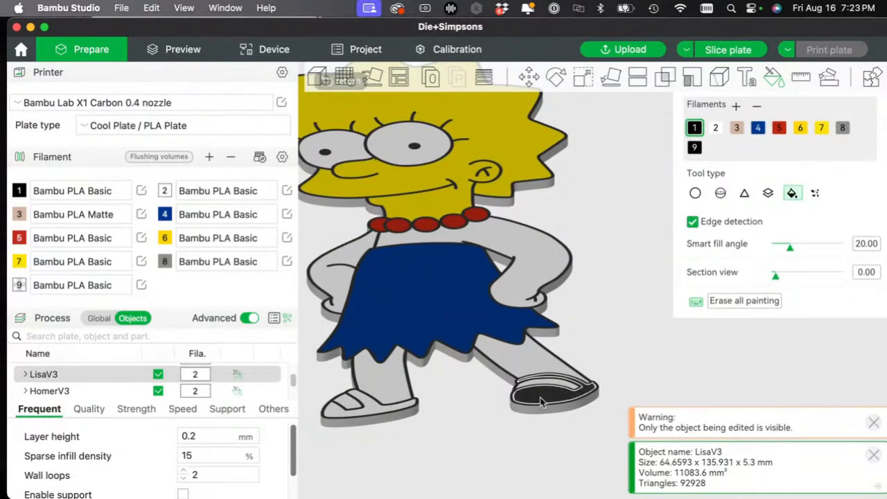
click(396, 410)
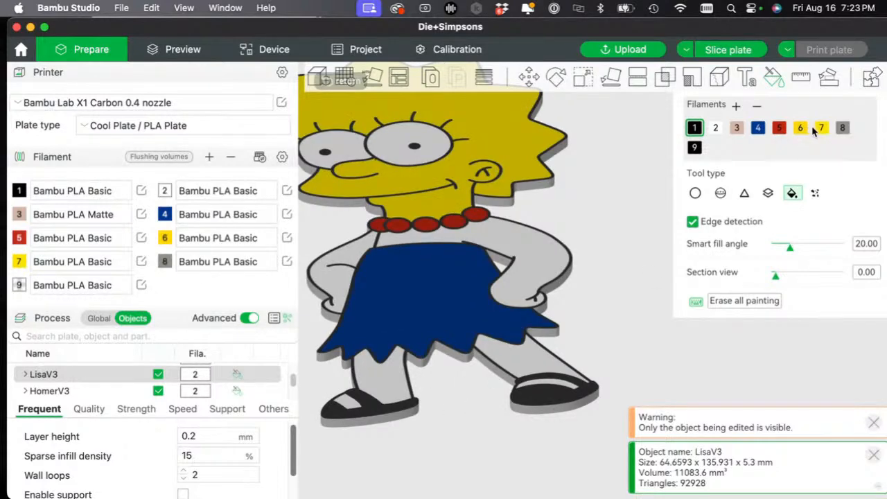
- Fill Lisa's shoulders, both arms and both legs in yellow filament 7
click(820, 128)
click(517, 249)
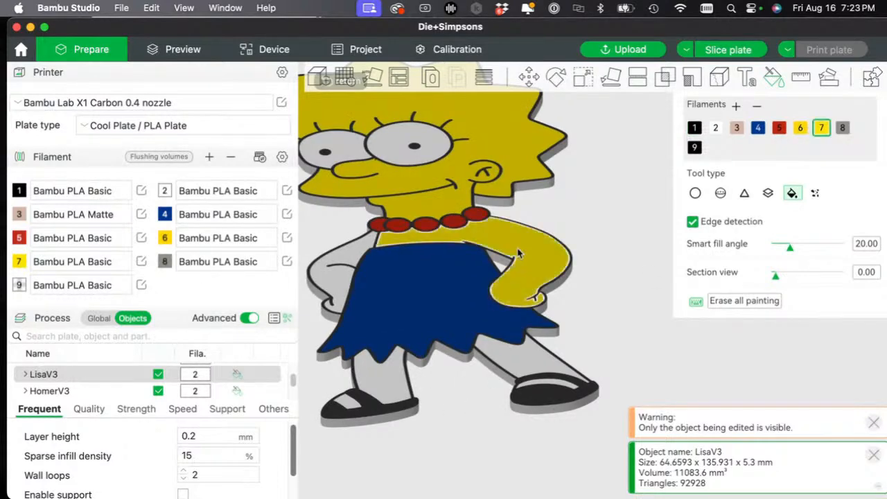
click(361, 248)
click(384, 374)
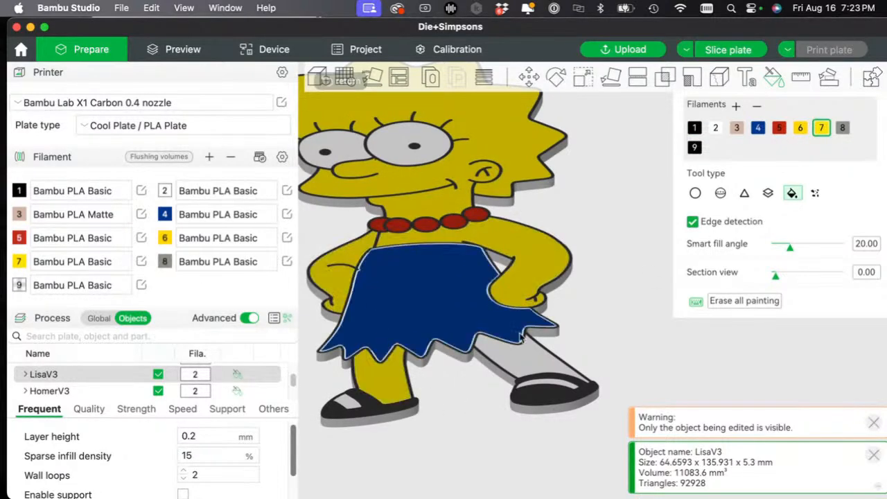
click(543, 357)
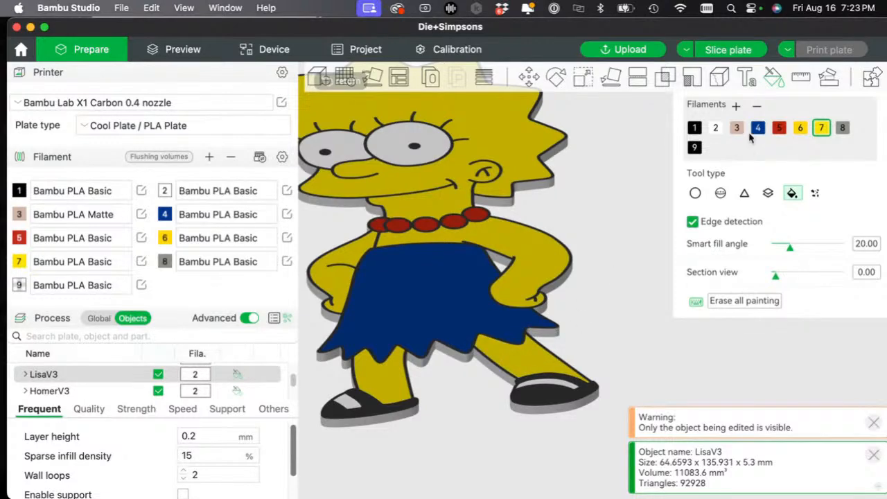
- Fill the side walls of Lisa's dress along the jagged hem and outer edges in blue filament 4
click(758, 129)
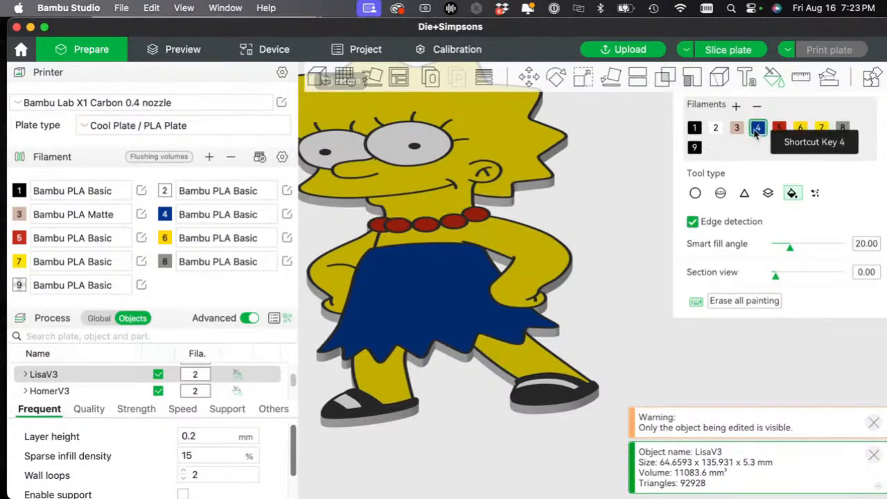
click(552, 333)
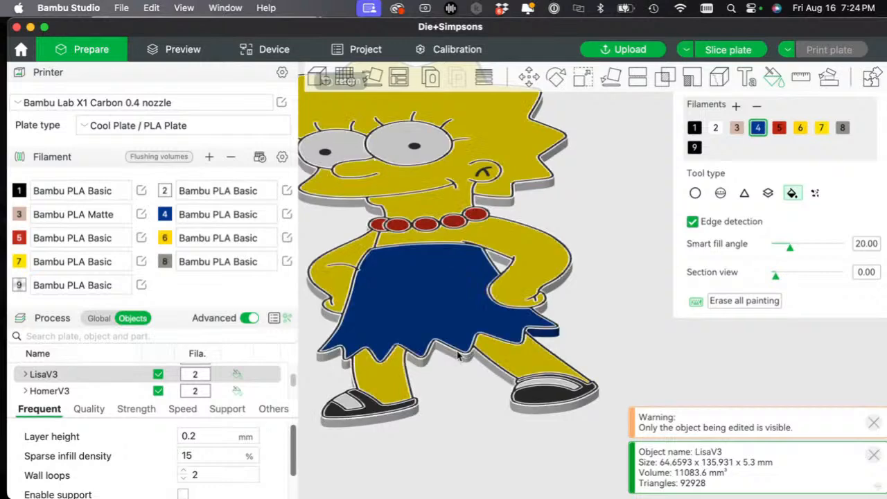
click(457, 355)
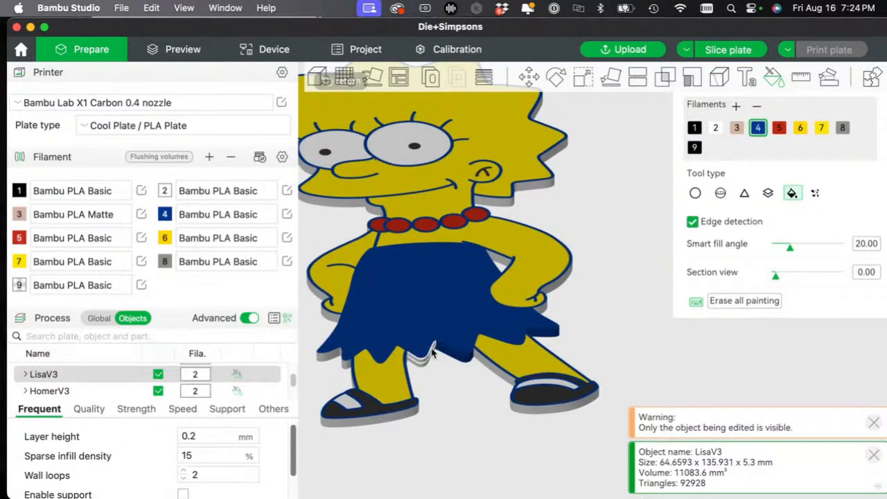
click(350, 360)
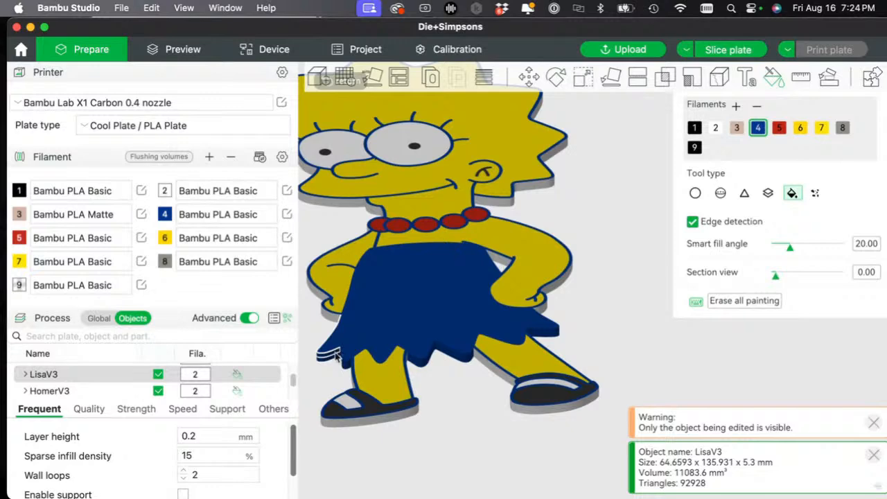
drag(340, 355, 311, 386)
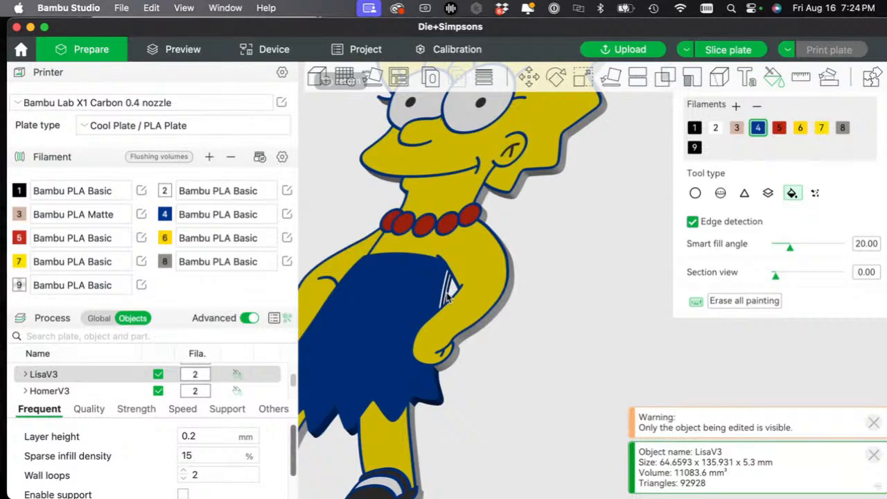
- Undo the blue fill on Lisa's arm and refill the raised outlines in black filament 1
click(460, 322)
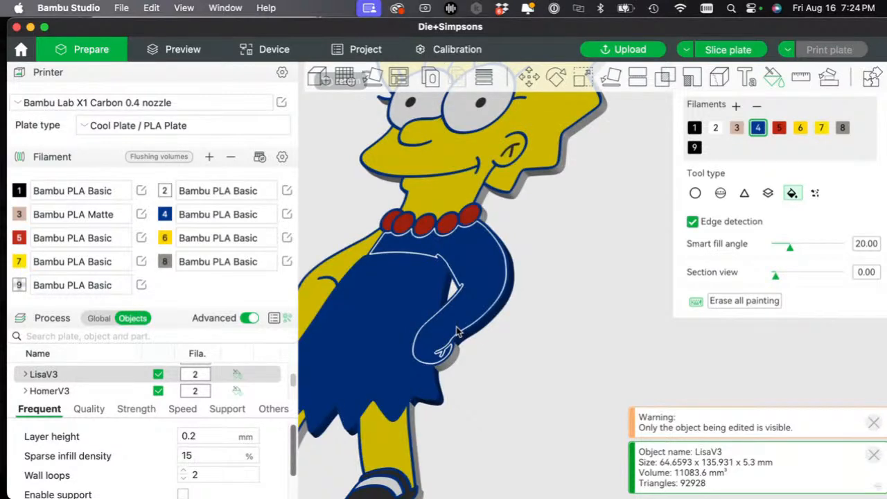
key(super+z)
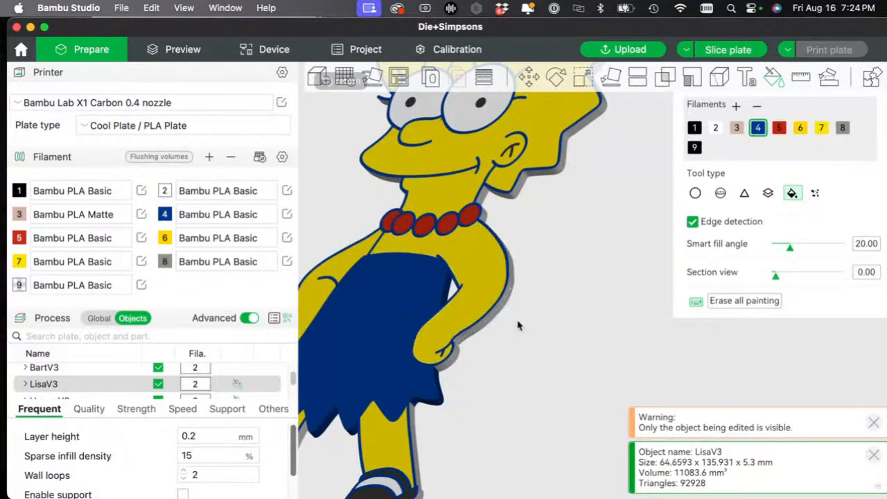
click(694, 128)
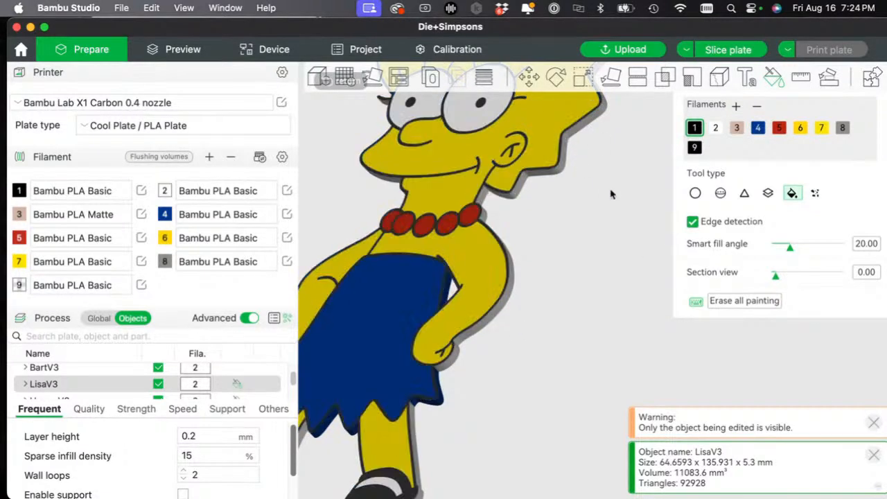
click(759, 129)
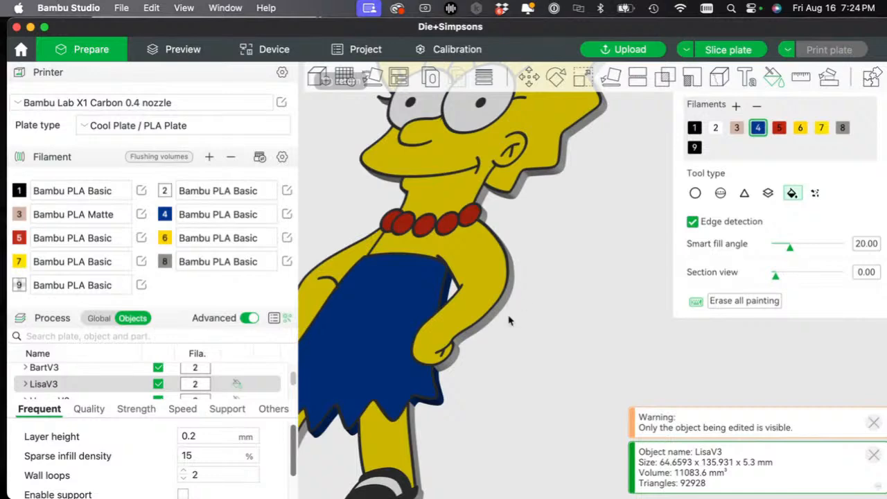
- Fill Lisa's flat back face in black filament 1
drag(494, 370, 402, 294)
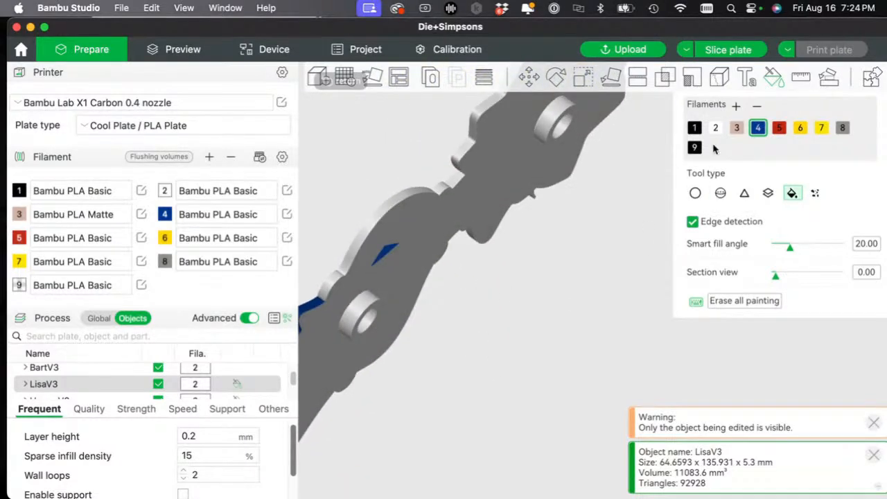
click(694, 127)
click(454, 227)
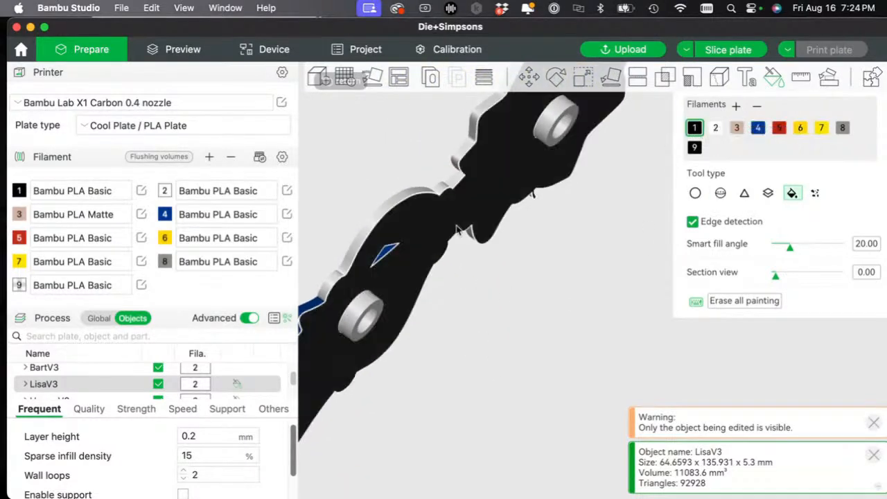
- Fill the two raised rings on Lisa's back, including their inner walls and recessed floors, in black filament 1
click(354, 313)
click(366, 321)
click(373, 326)
click(539, 142)
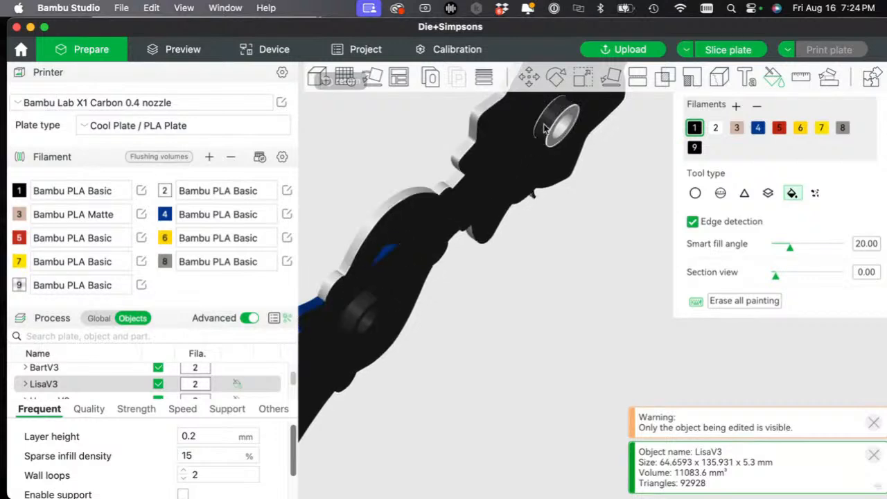
click(558, 126)
drag(590, 339, 573, 325)
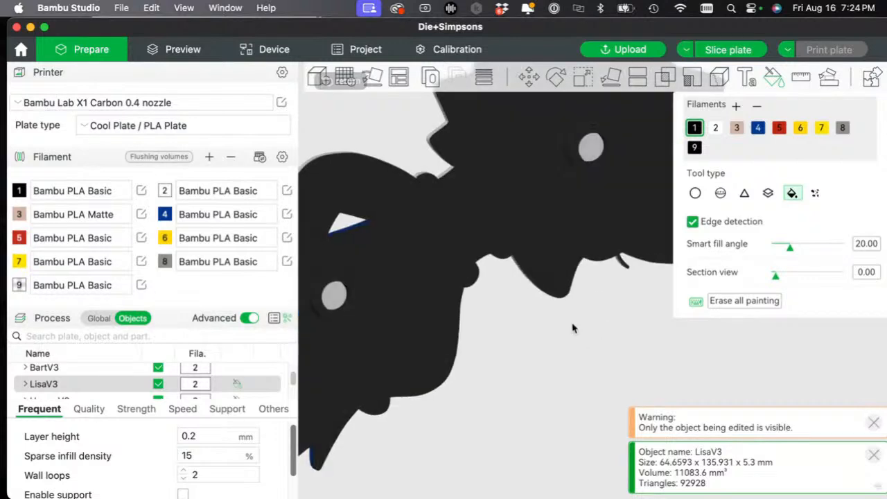
click(589, 156)
click(337, 297)
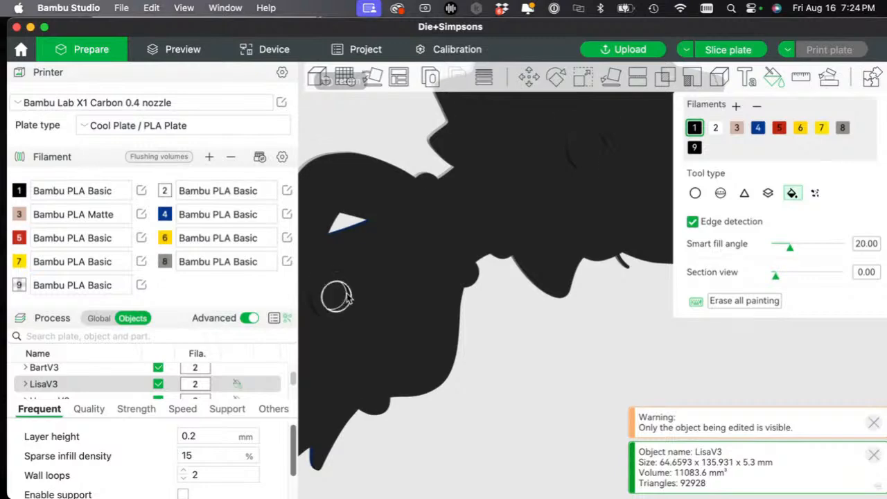
- Fill the side walls of Lisa's hair and of the arm on the ear side in yellow filament 7
drag(534, 330, 573, 359)
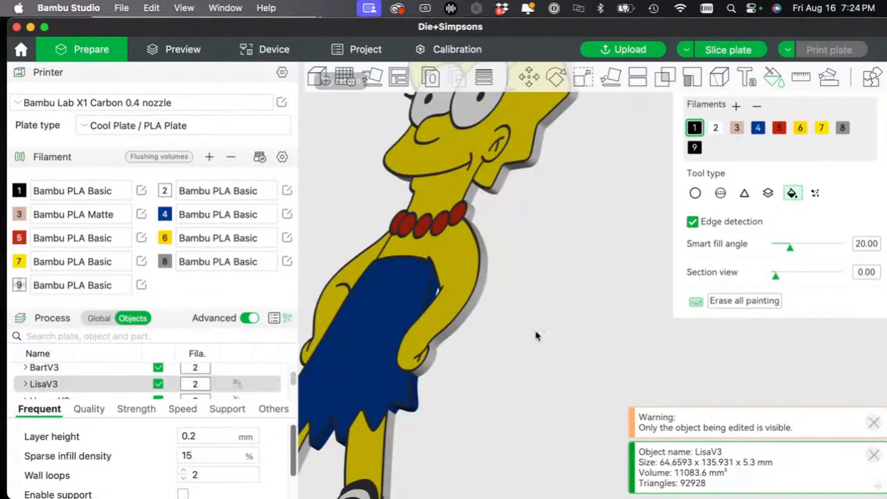
drag(534, 331, 539, 340)
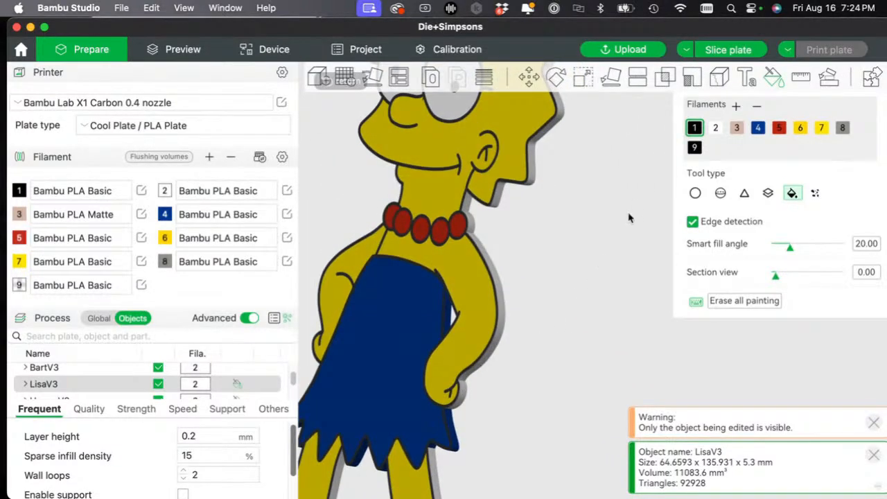
click(821, 128)
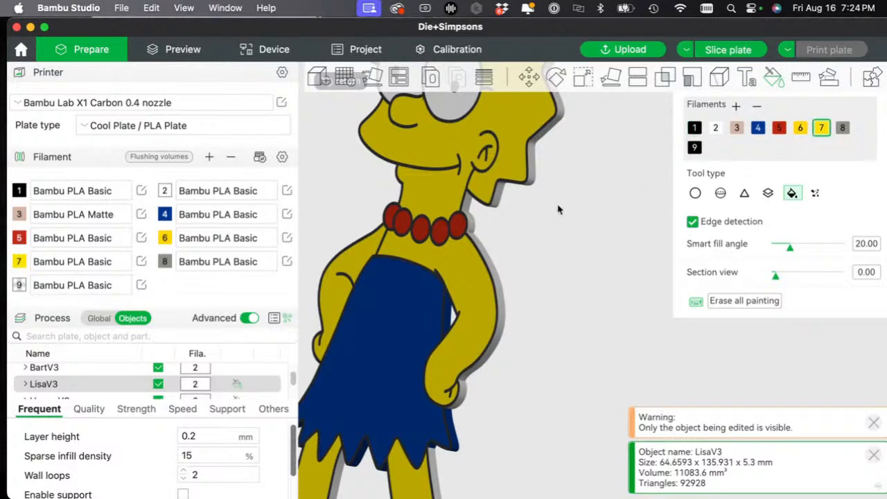
click(535, 178)
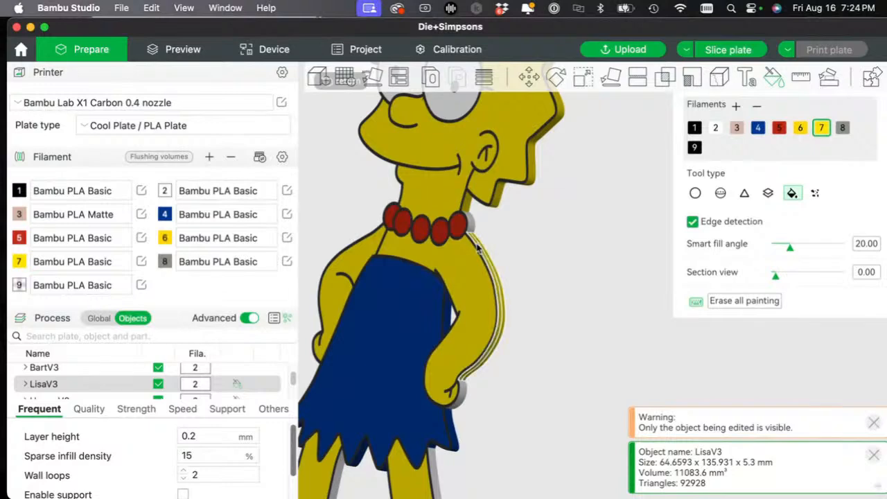
- Fill the side walls of the outer beads at both ends of Lisa's necklace in red filament 5
click(776, 131)
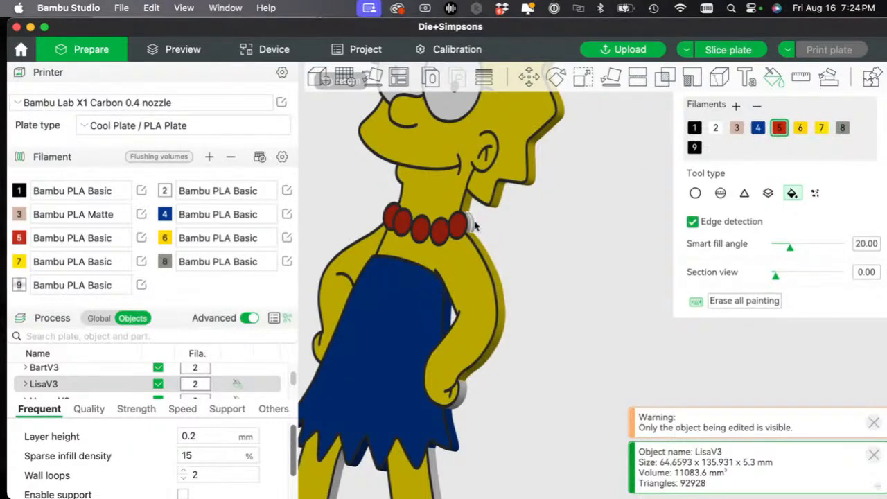
click(480, 228)
mouse_move(523, 242)
mouse_down()
mouse_move(582, 258)
mouse_move(531, 230)
mouse_up()
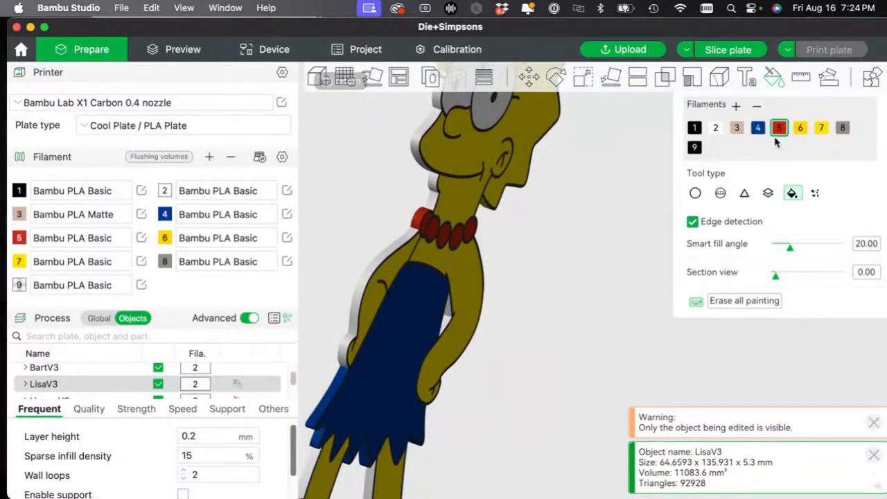
- Fill the side walls of Lisa's face, neck and arm on the nose side in yellow filament 7
click(821, 128)
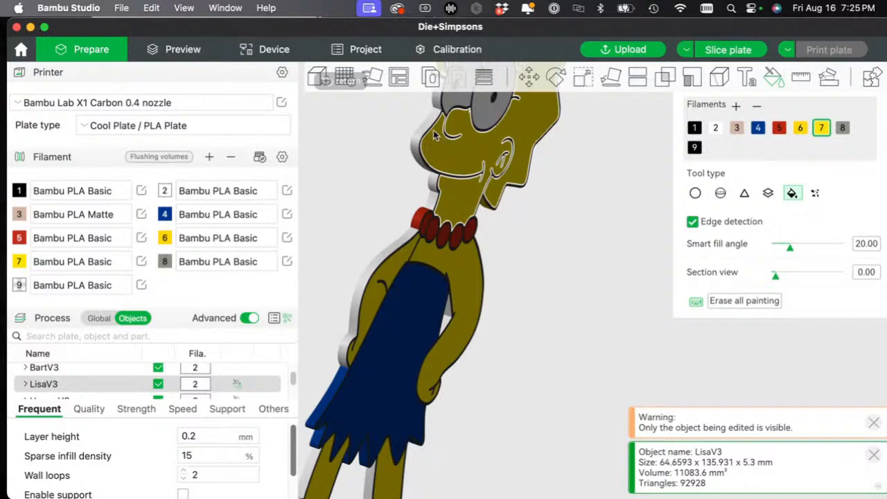
click(424, 130)
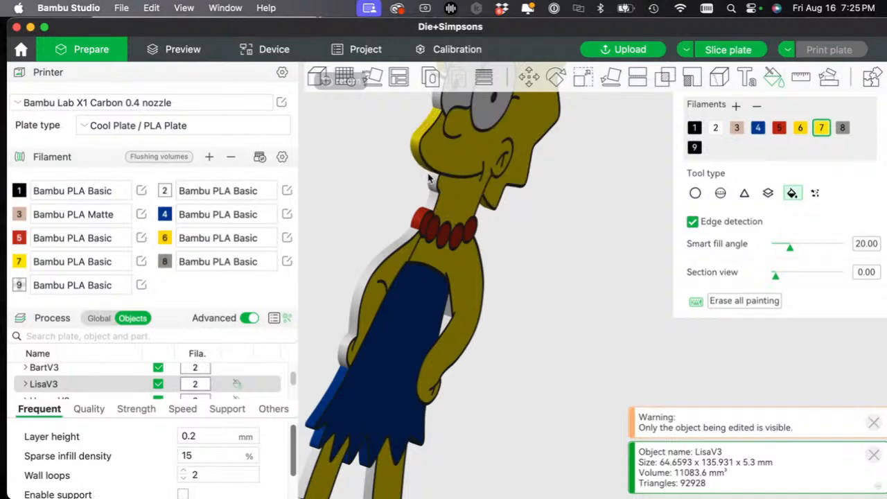
click(432, 182)
click(393, 255)
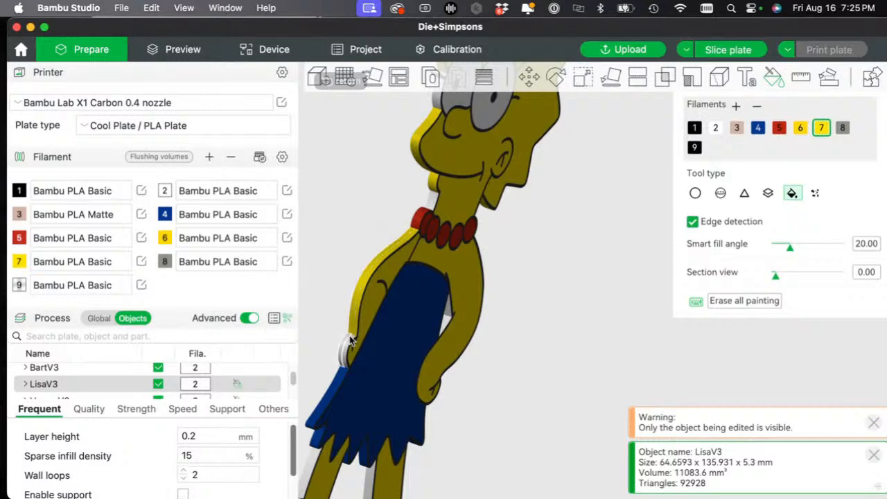
- Lower the smart fill angle to 3.00 for filling the curved side wall of Lisa's hand on the nose side
right_drag(554, 282, 648, 219)
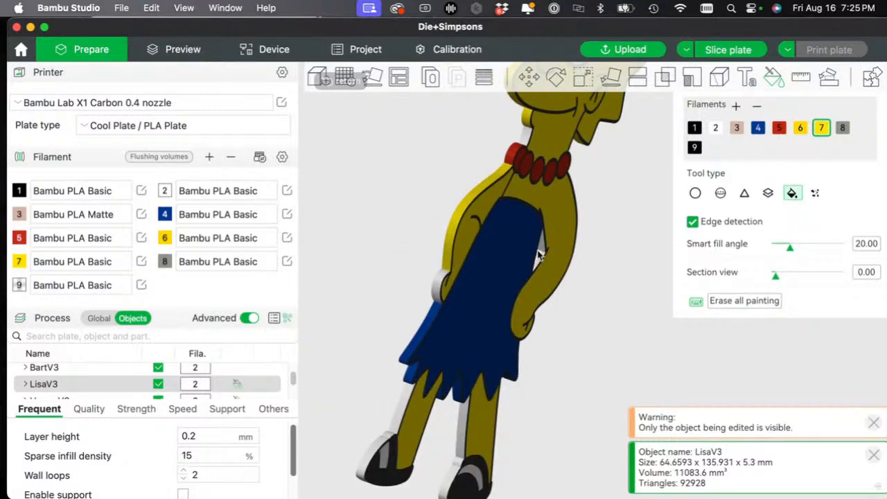
scroll(368, 306, up, 5)
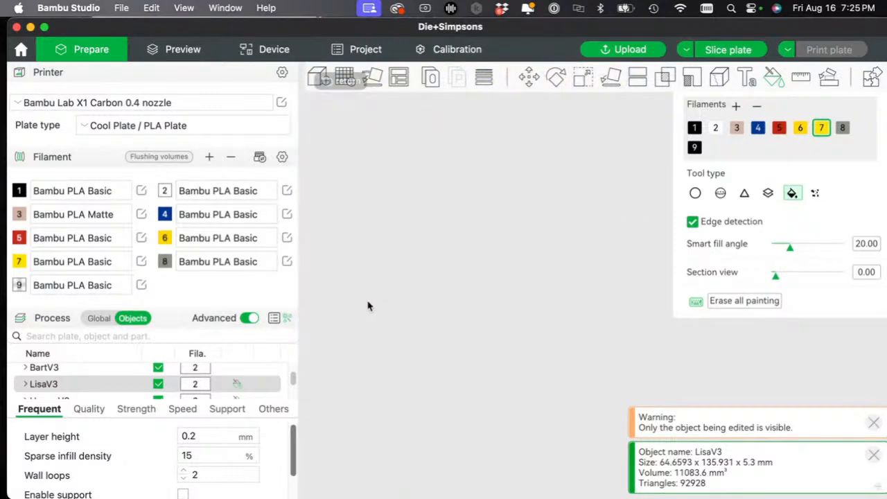
scroll(554, 251, up, 10)
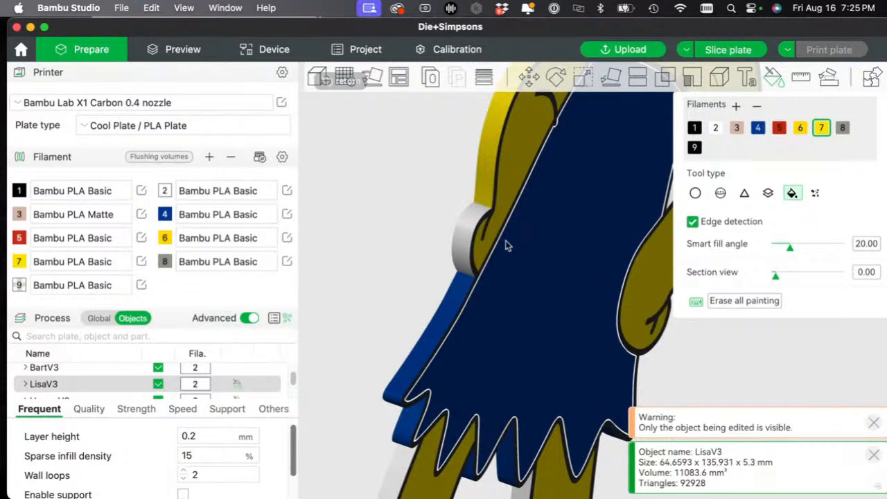
right_drag(520, 253, 601, 291)
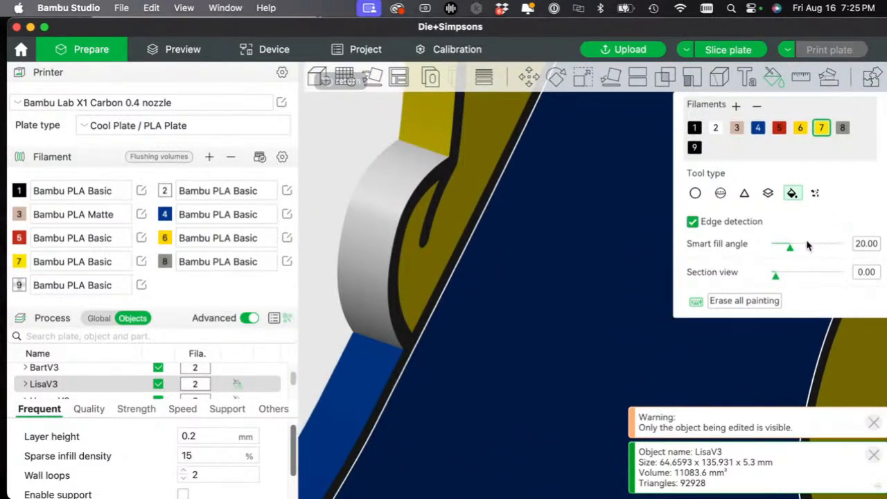
drag(795, 251, 782, 249)
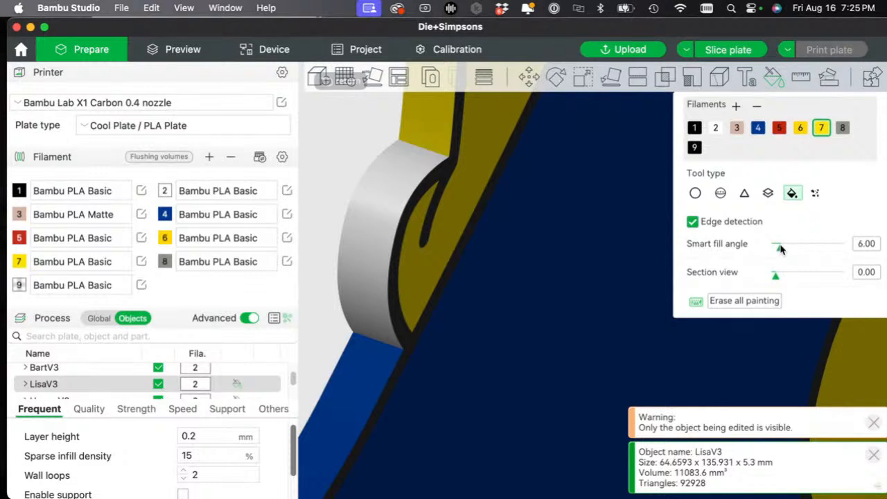
drag(779, 249, 777, 249)
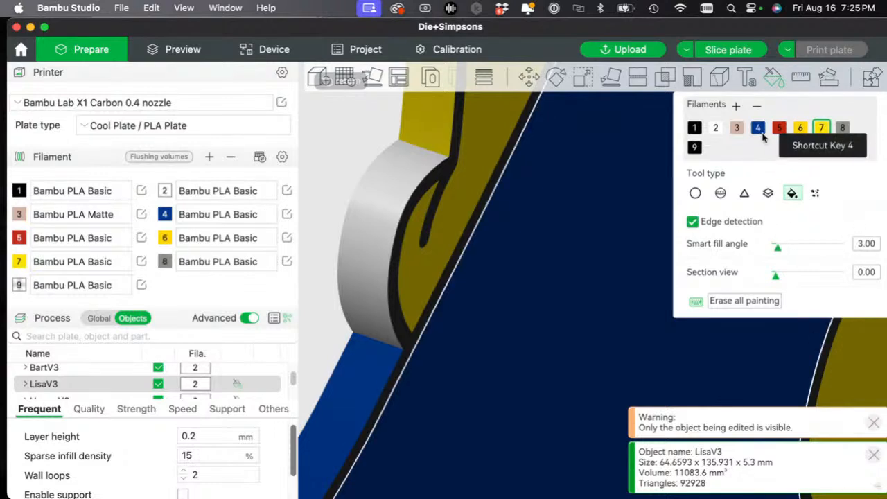
- Fill successive narrow bands on the upper part of the hand's curved side wall in blue filament 4, red filament 5 and beige filament 3
click(758, 128)
click(412, 168)
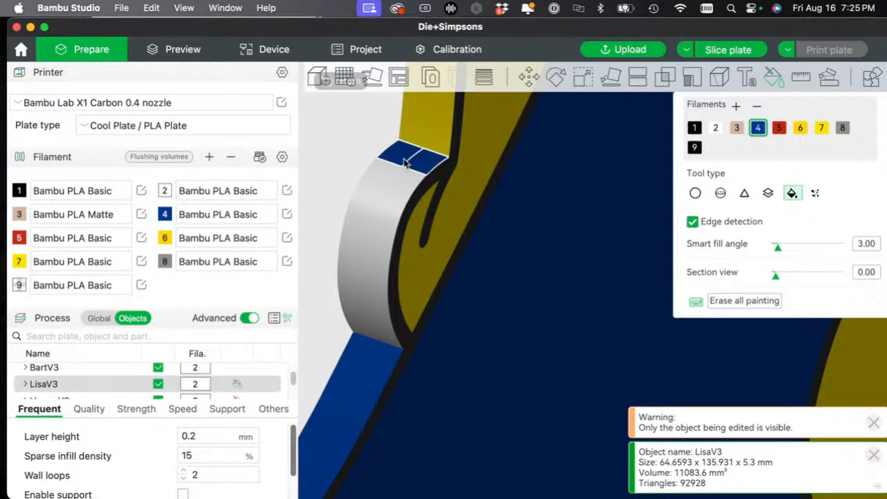
click(779, 127)
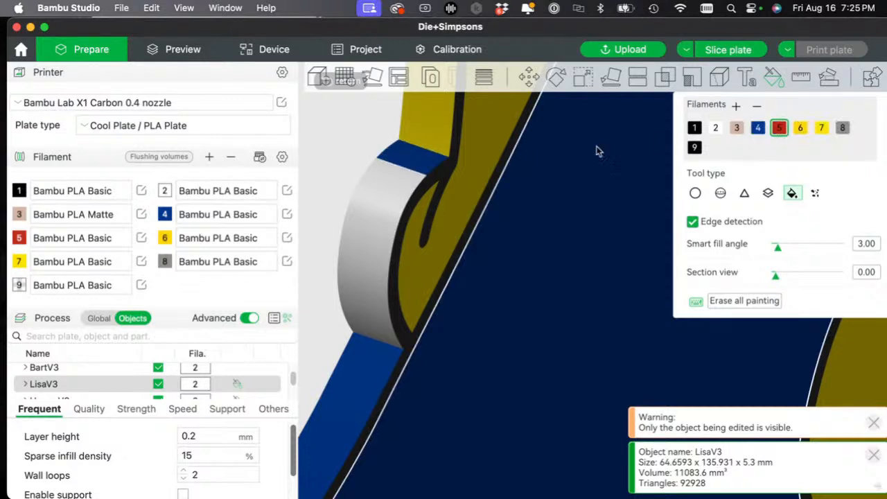
click(413, 182)
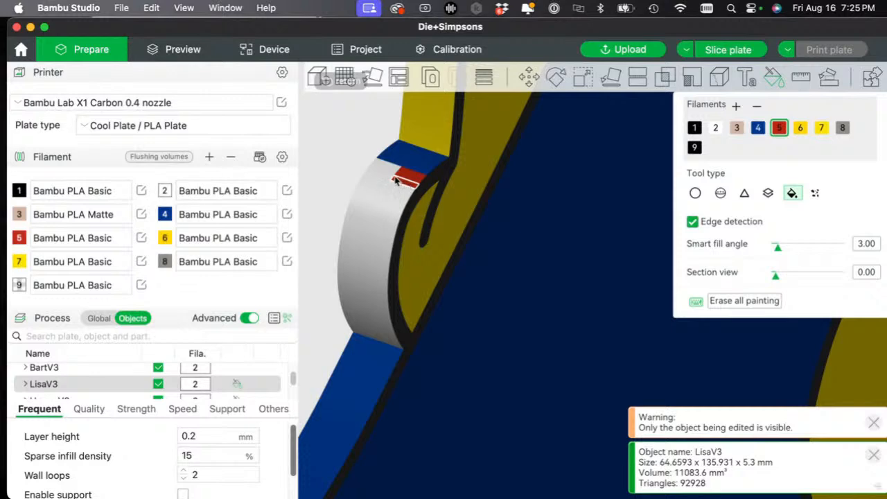
click(395, 179)
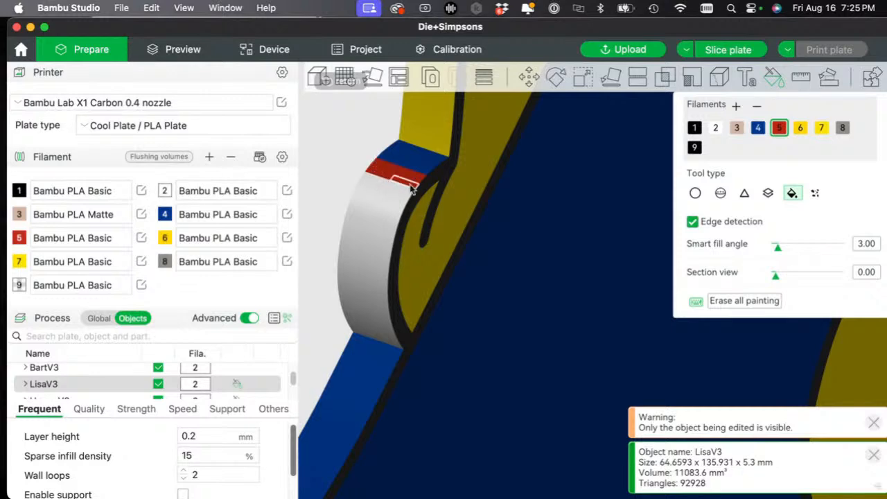
click(735, 127)
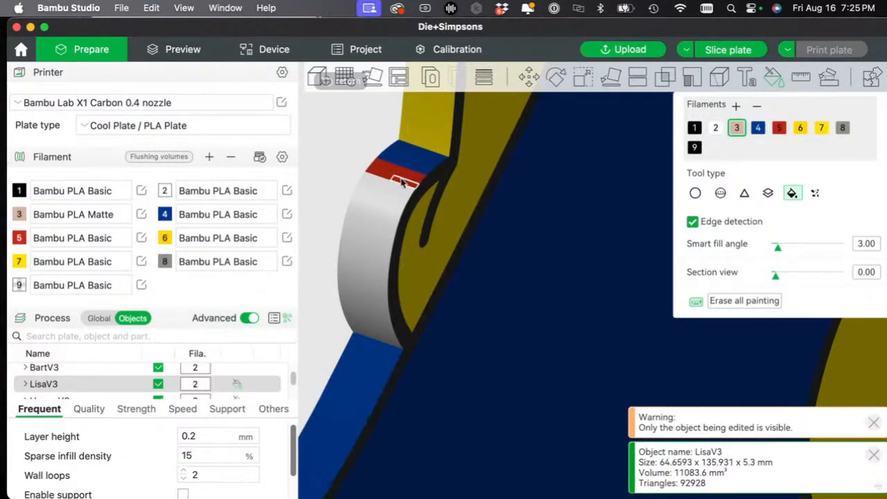
mouse_move(400, 197)
mouse_down()
mouse_move(392, 220)
mouse_move(366, 221)
mouse_move(374, 185)
mouse_up()
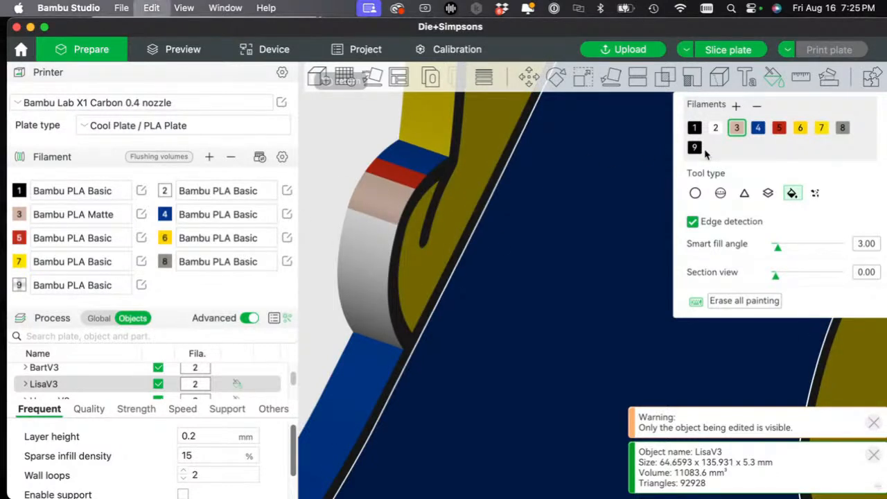
- Undo the blue, red and beige band fills on the hand's curved side wall
key(super+z)
key(super+z)
key(super+z)
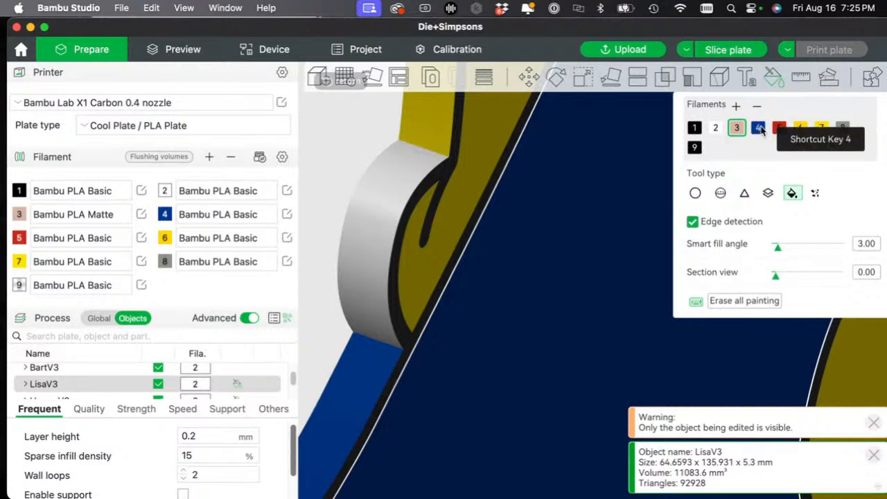
- Fill the hand's whole curved side wall in yellow filament 7, raising the smart fill angle to 22.00
click(821, 129)
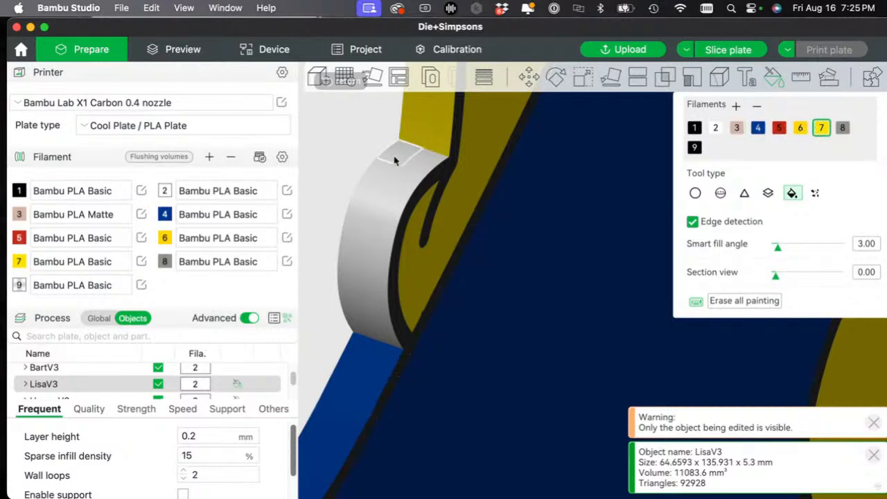
click(423, 171)
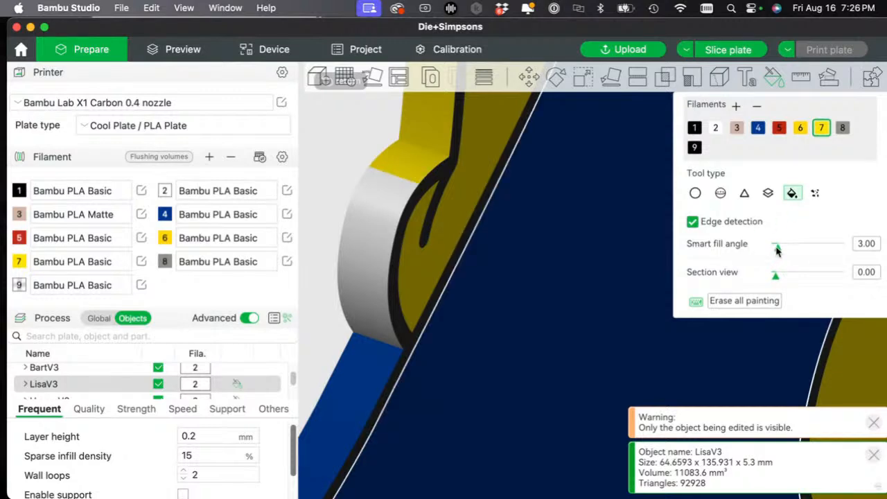
drag(776, 250, 793, 248)
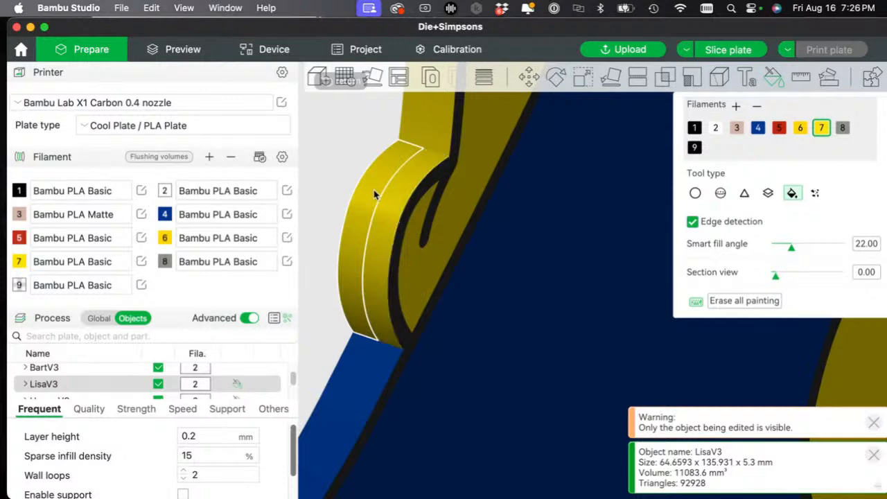
scroll(378, 191, down, 10)
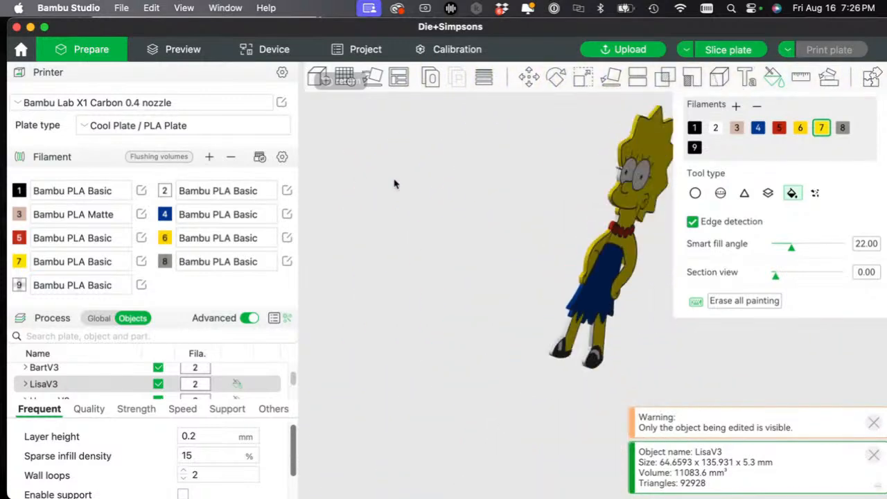
- Fill the side wall of Lisa's shoe on the ear side in black filament 1
scroll(461, 190, up, 5)
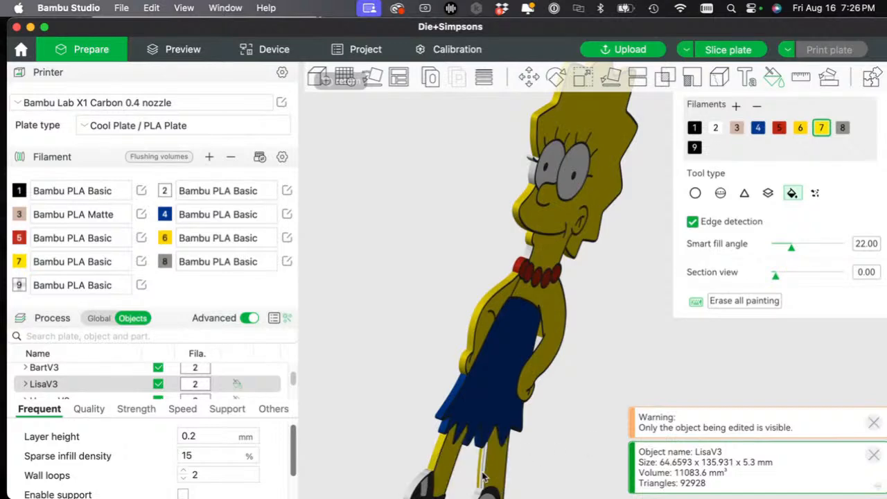
scroll(574, 340, up, 6)
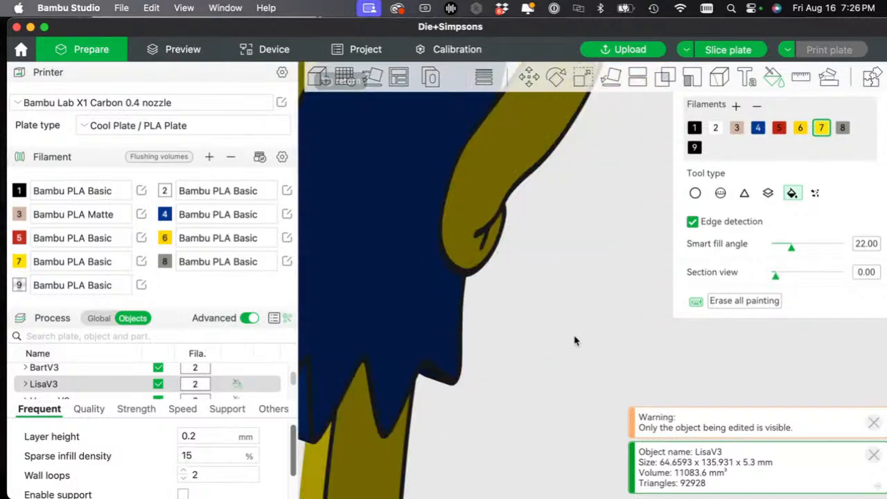
drag(574, 340, 550, 362)
right_drag(531, 427, 649, 203)
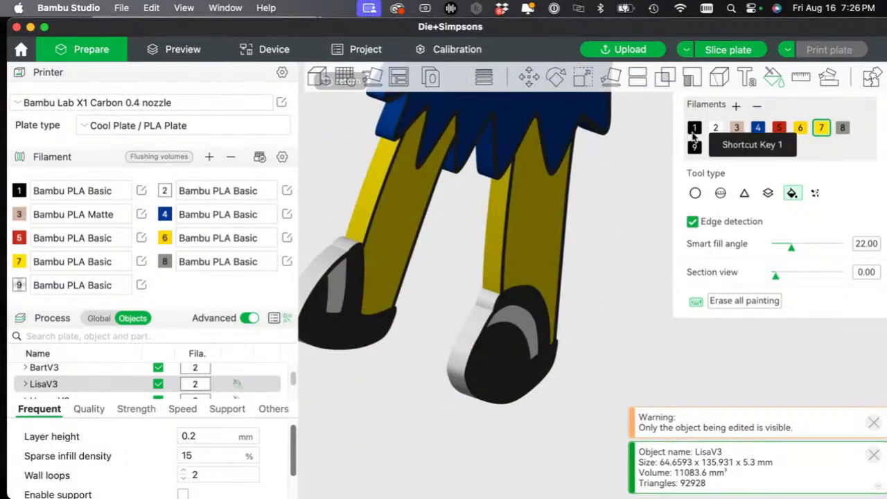
click(693, 129)
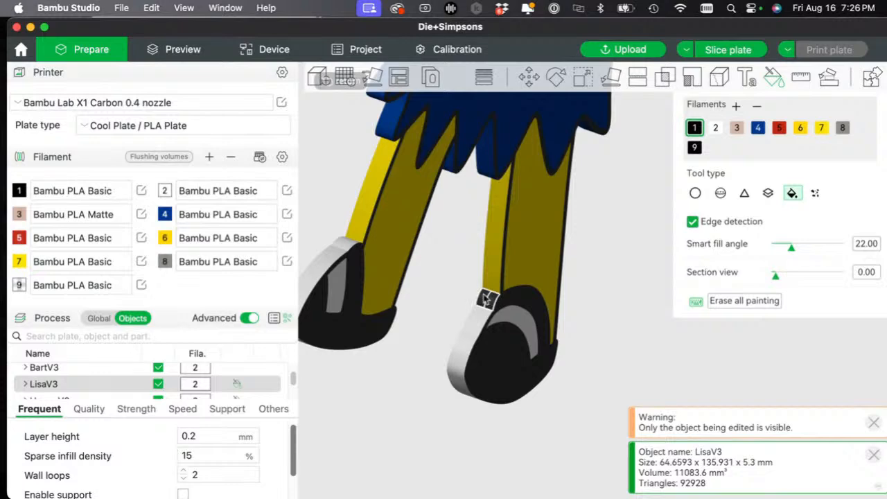
click(455, 348)
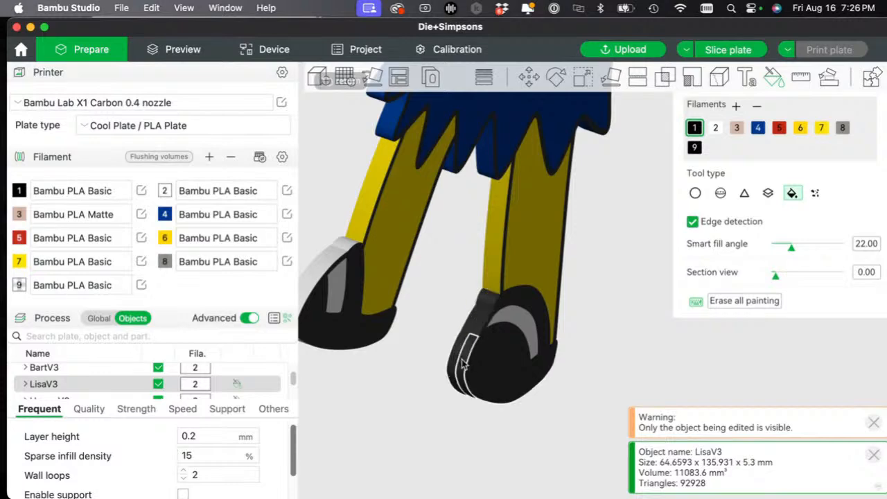
- Fill the side wall of Lisa's other shoe, including the unpainted patch beside the leg, in black filament 1
drag(545, 410, 497, 286)
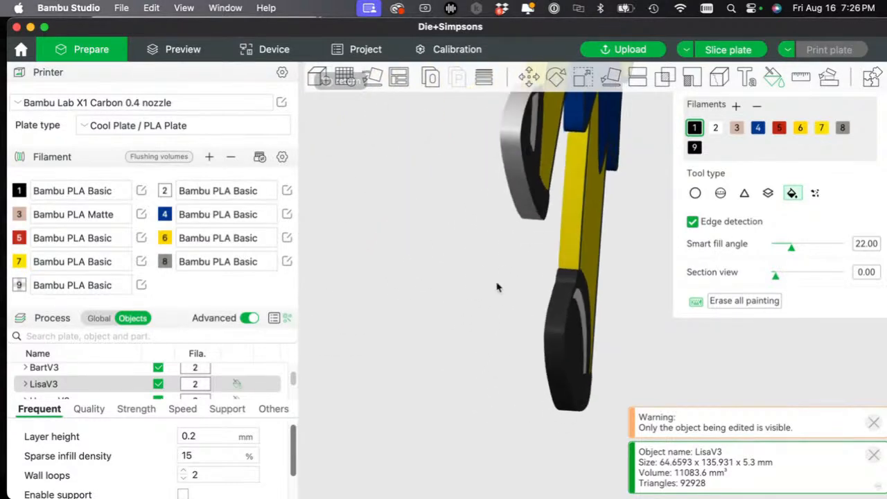
click(525, 211)
drag(463, 184, 448, 222)
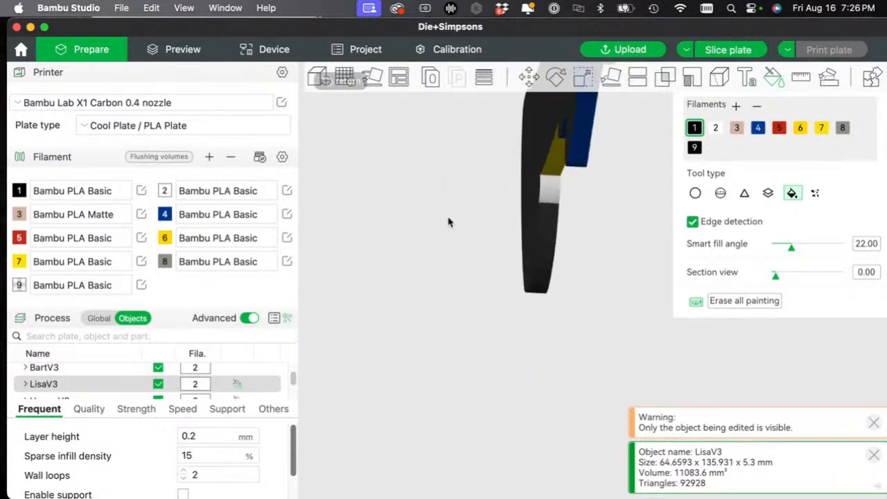
click(546, 191)
mouse_move(578, 226)
mouse_down()
mouse_move(478, 287)
mouse_move(498, 280)
mouse_move(544, 220)
mouse_move(528, 220)
mouse_move(539, 210)
mouse_up()
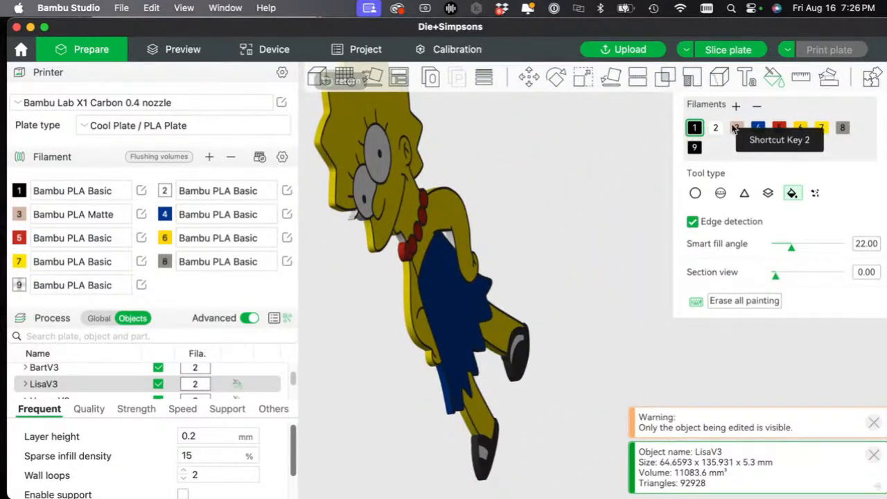
- Fill the inner walls of the gap between arm and dress and the neck wall above the necklace in yellow filament 7
click(821, 127)
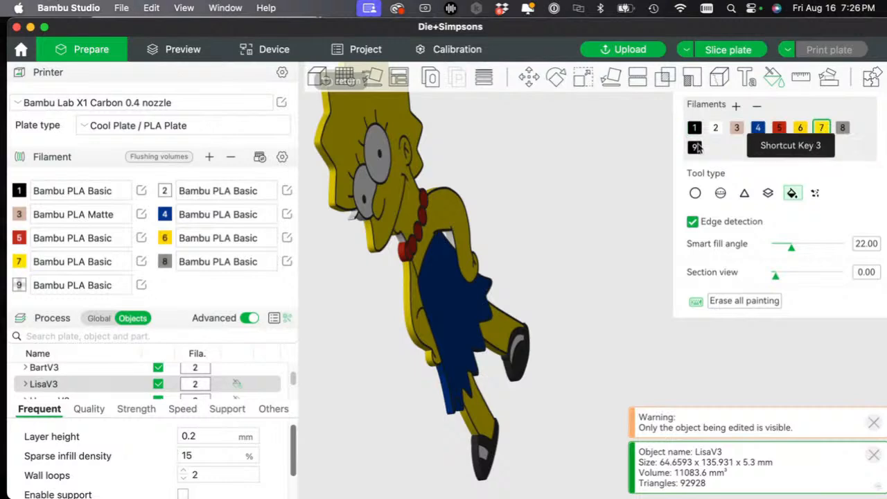
scroll(458, 236, up, 5)
scroll(459, 236, down, 5)
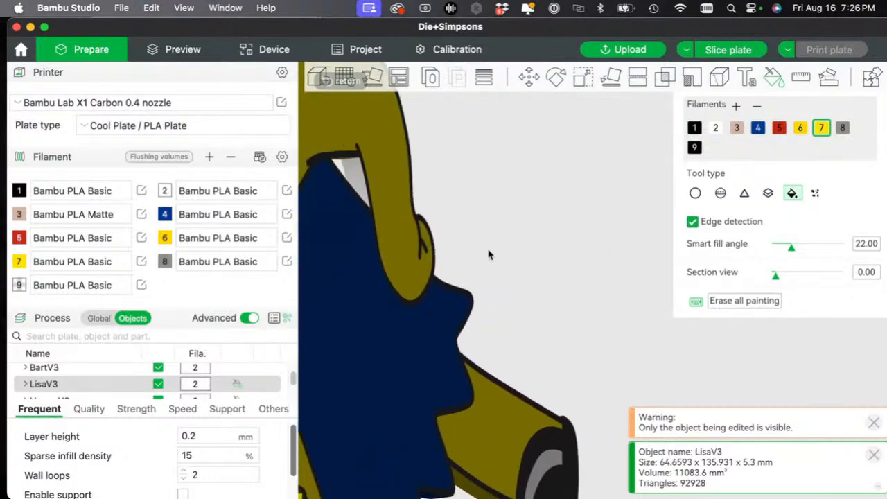
click(472, 160)
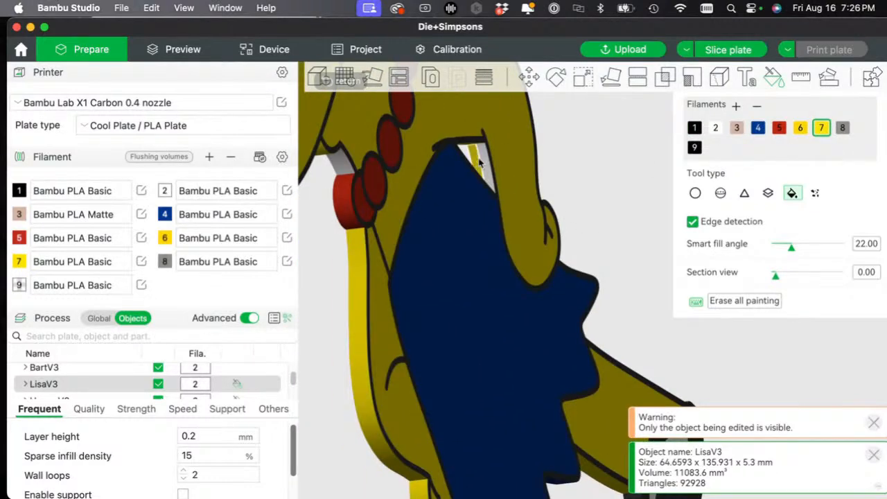
click(481, 159)
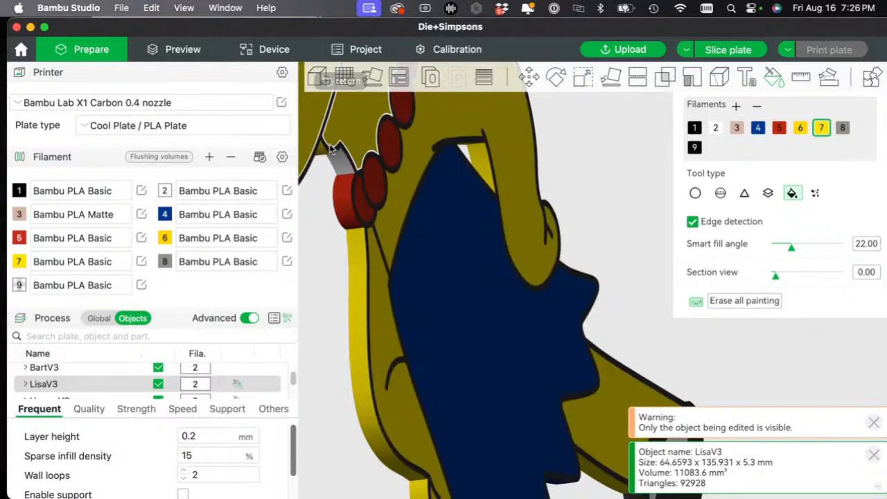
click(340, 163)
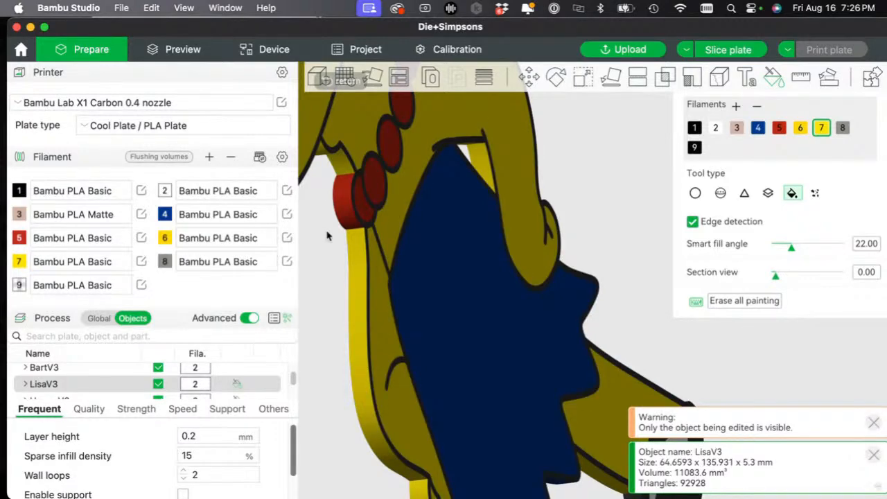
- Fill the side wall of the eyelash protruding beyond Lisa's face in black filament 1
right_drag(328, 236, 390, 364)
right_drag(374, 332, 434, 461)
mouse_move(404, 313)
right_down()
mouse_move(540, 309)
mouse_move(596, 290)
right_up()
right_drag(488, 434, 490, 394)
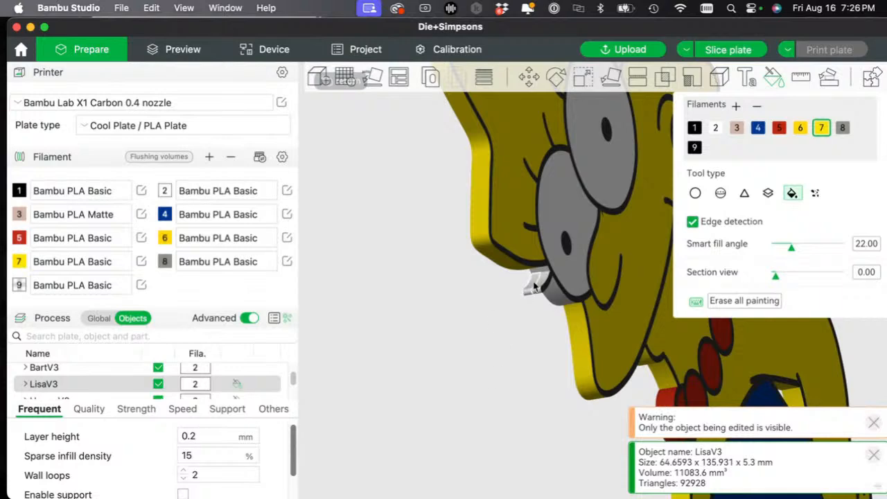
click(694, 127)
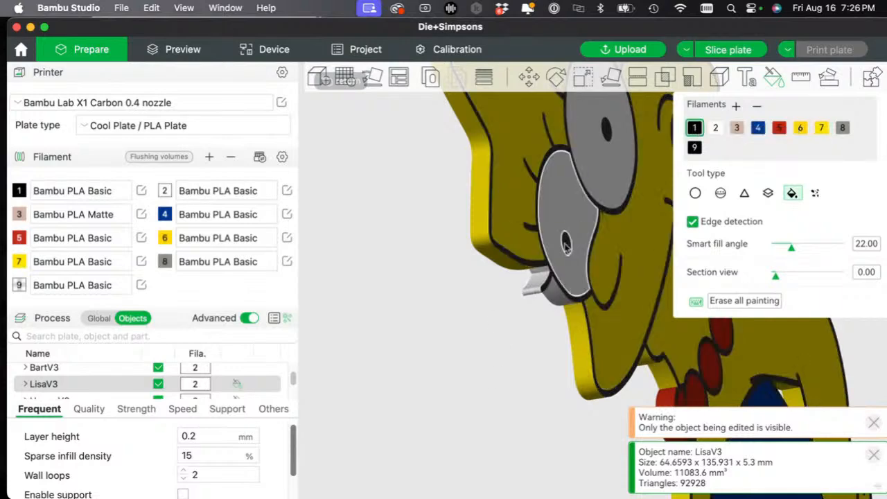
click(533, 283)
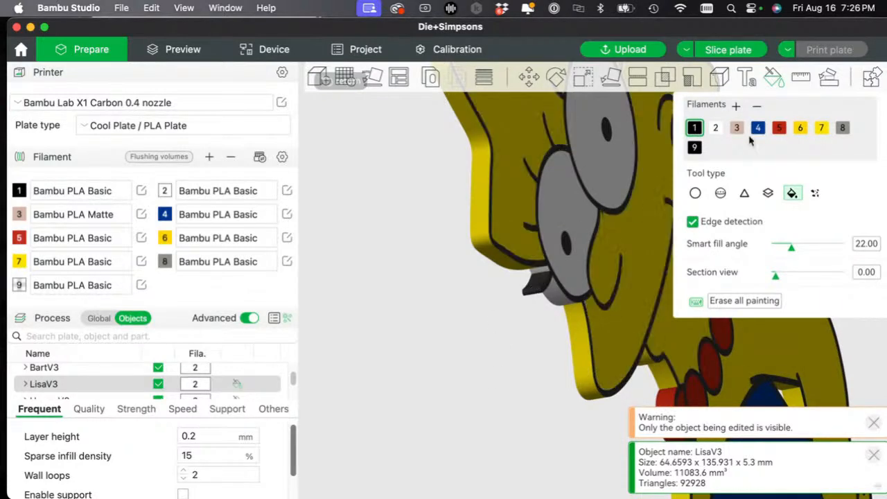
- Fill the small unpainted wall beside the protruding eyelash in yellow filament 7 and finish colour painting LisaV3
click(822, 127)
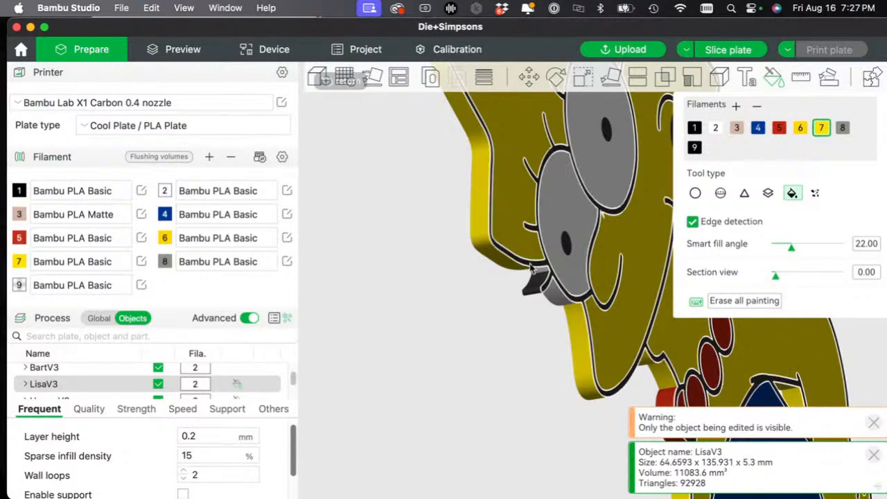
drag(460, 323, 463, 315)
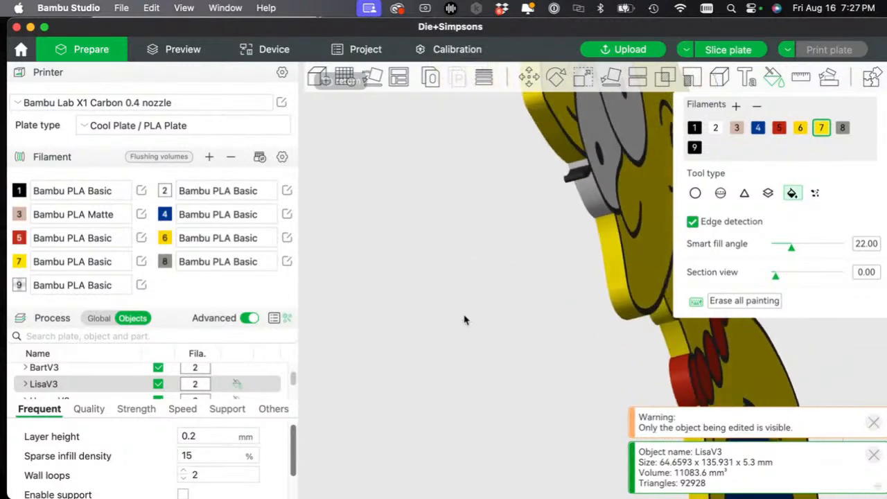
click(579, 164)
mouse_move(505, 272)
mouse_down()
mouse_move(499, 309)
mouse_move(479, 291)
mouse_up()
key(Escape)
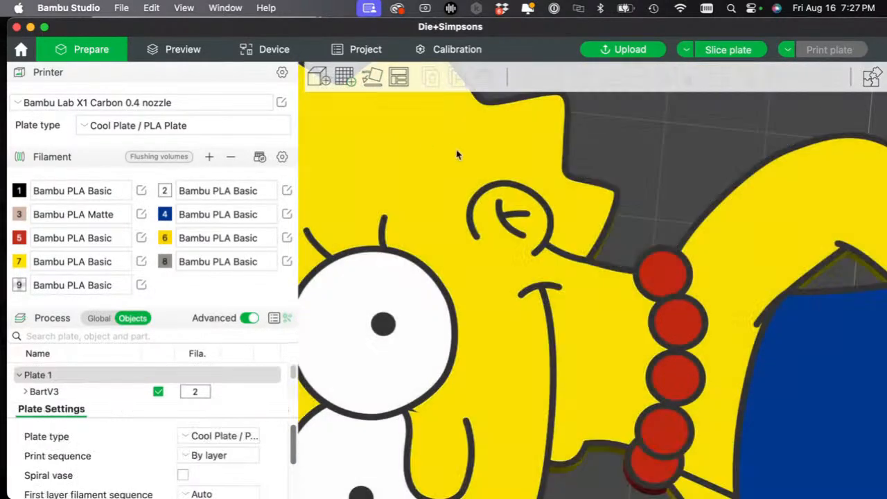
- Close the Die+Simpsons project without saving it and discard the modified preset values
scroll(513, 196, down, 10)
drag(471, 280, 425, 296)
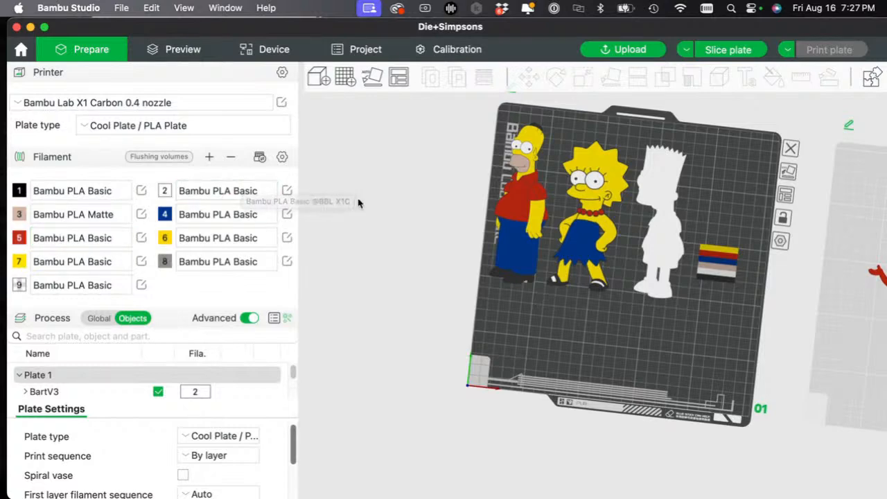
right_drag(384, 202, 321, 242)
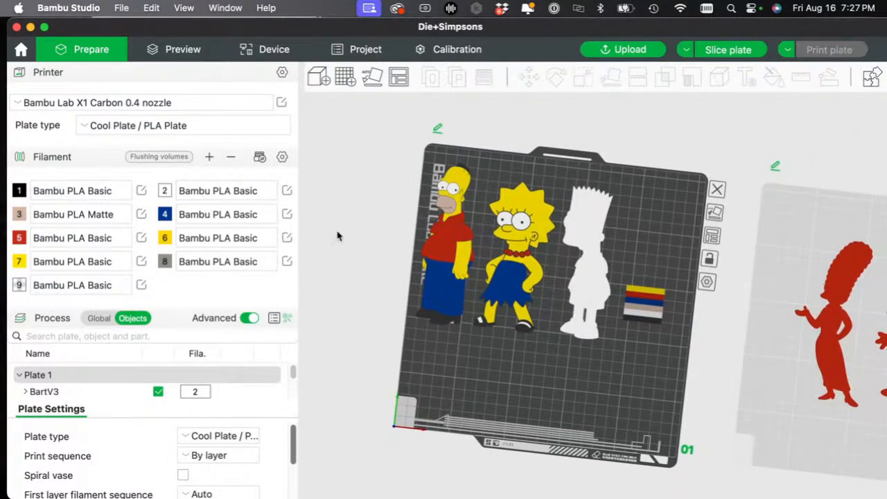
mouse_move(338, 236)
mouse_down()
mouse_move(342, 243)
mouse_move(353, 228)
mouse_up()
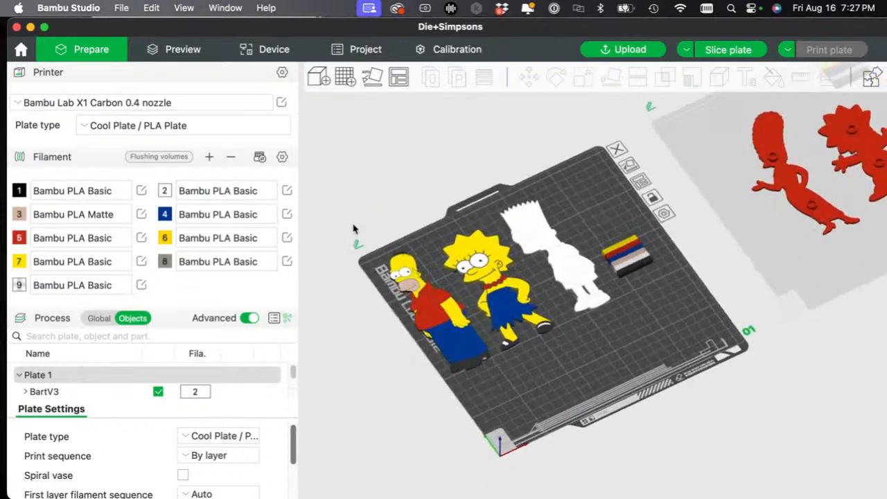
click(17, 28)
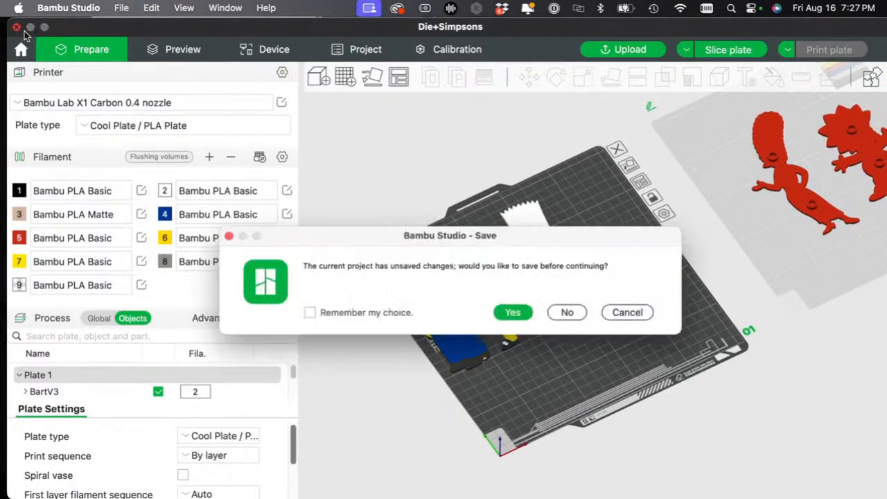
click(566, 312)
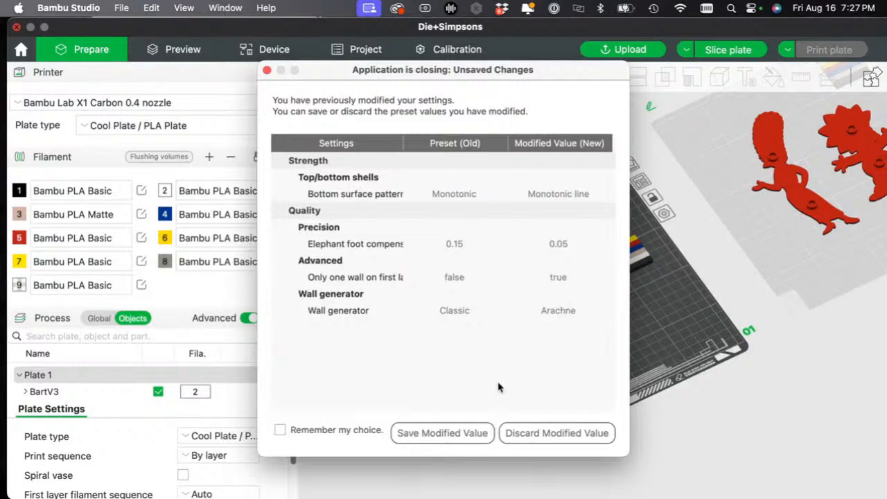
click(523, 433)
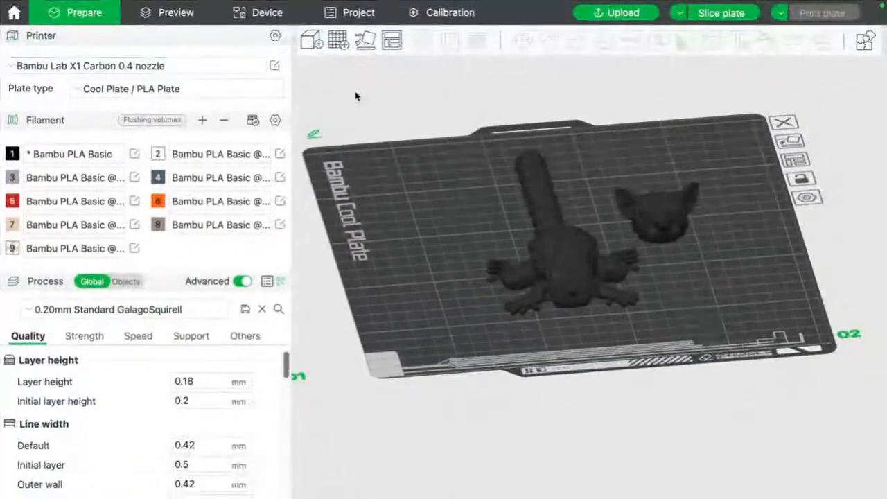
- Examine the galago squirrel's body, segmented tail and separate head from several angles and up close
scroll(524, 241, up, 8)
scroll(486, 232, down, 8)
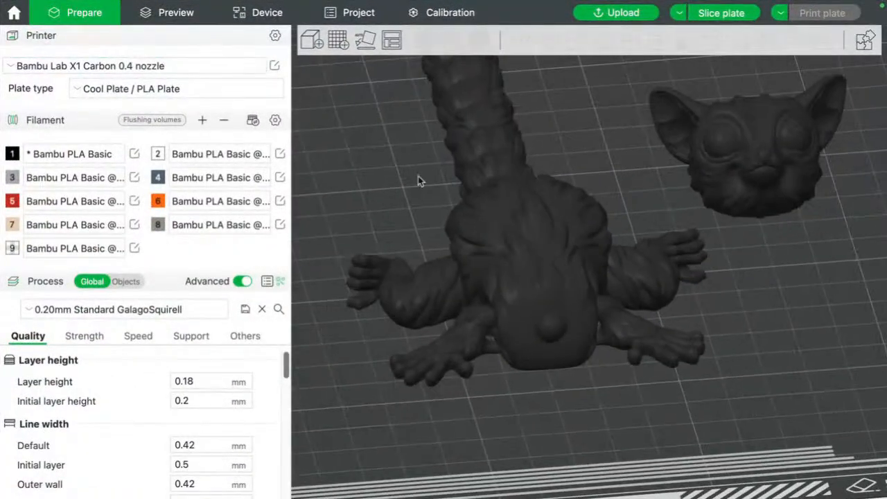
right_drag(405, 213, 419, 220)
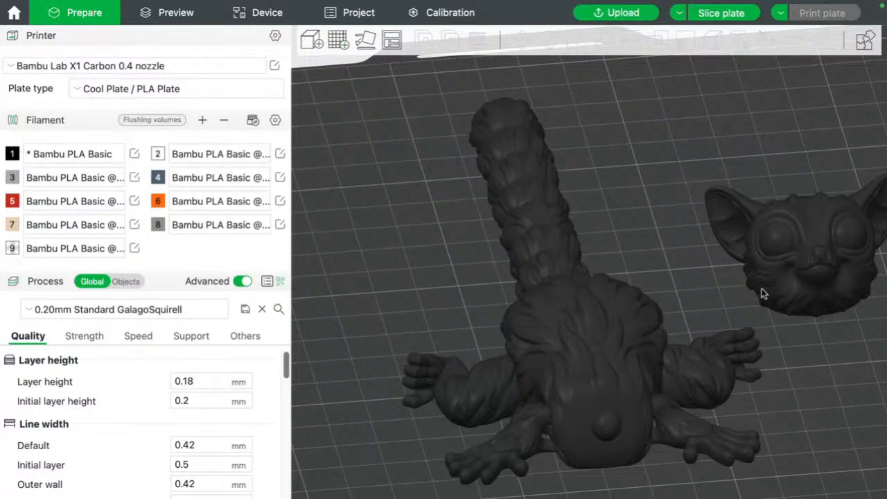
right_drag(452, 287, 417, 230)
mouse_move(422, 225)
mouse_down()
mouse_move(414, 224)
mouse_move(423, 221)
mouse_up()
scroll(423, 221, up, 5)
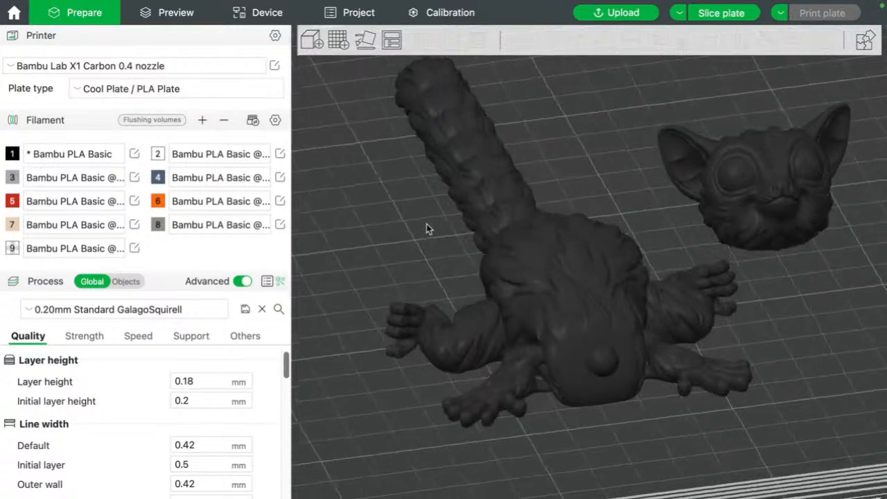
mouse_move(426, 222)
mouse_down()
mouse_move(444, 228)
mouse_move(445, 219)
mouse_move(431, 223)
mouse_up()
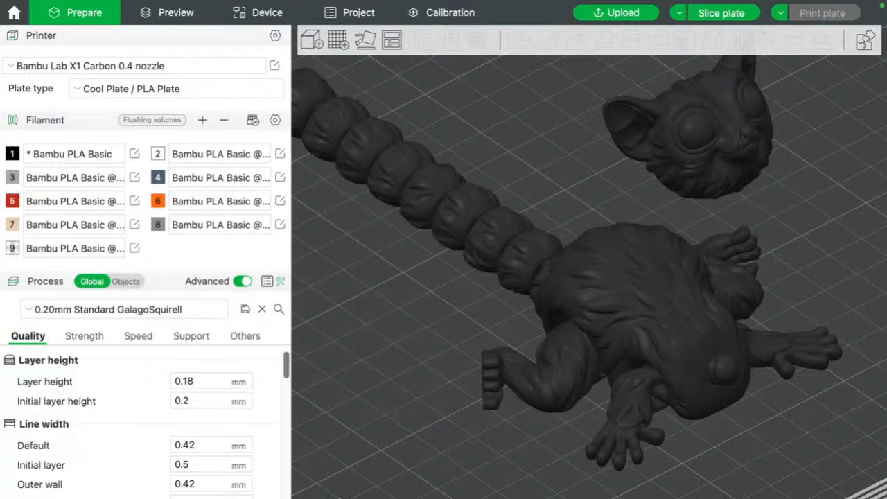
drag(483, 313, 470, 311)
right_drag(465, 247, 445, 257)
scroll(545, 254, up, 5)
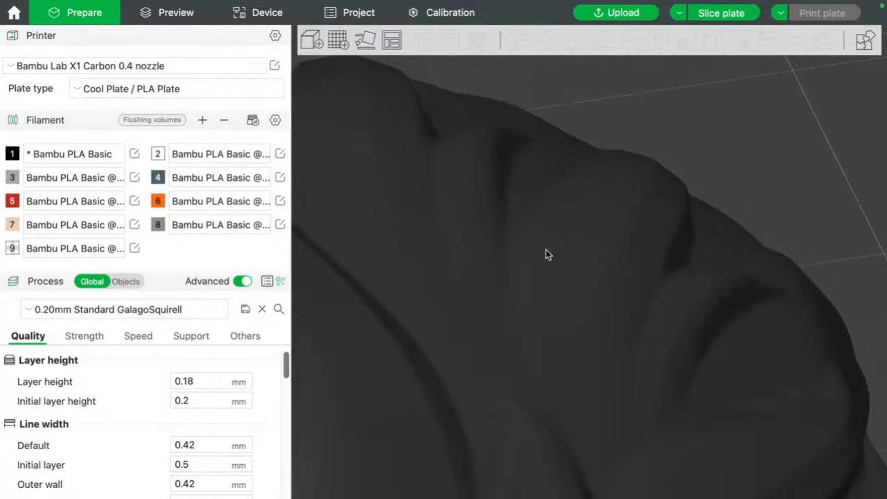
- Compare the unpainted galago body and tail segments with the colour-painted galago bodies on the neighbouring plate
scroll(546, 254, down, 3)
drag(352, 285, 416, 262)
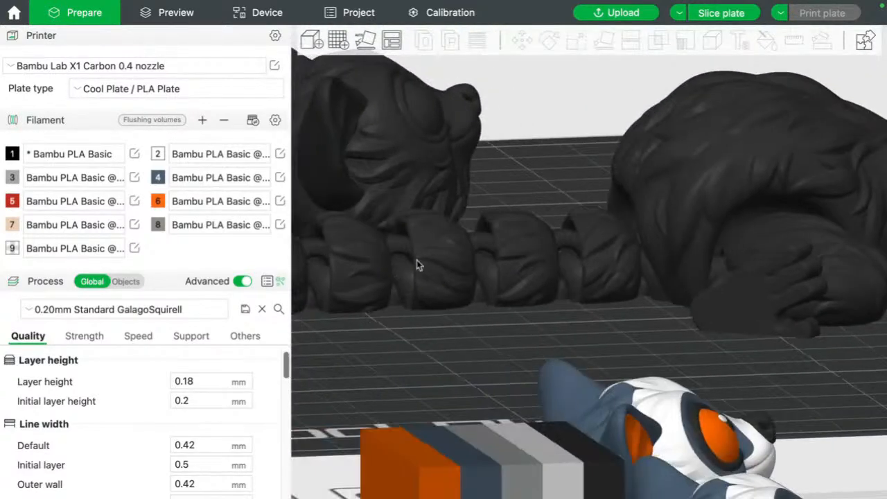
click(443, 297)
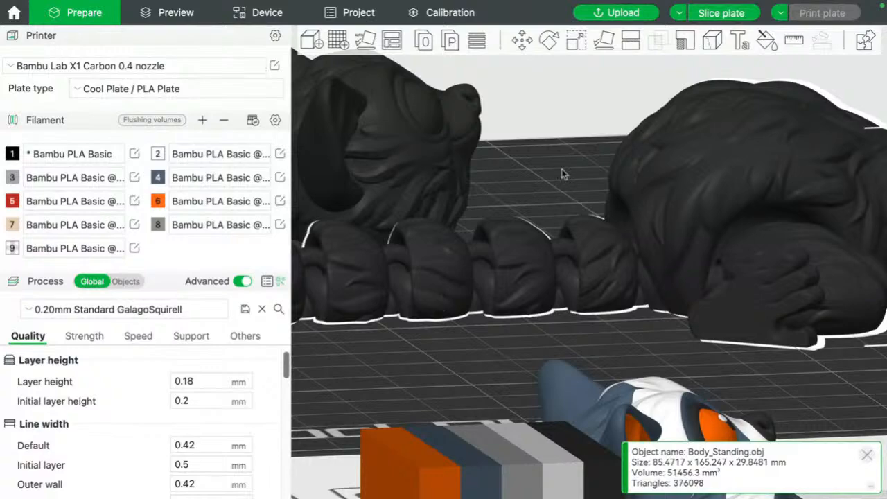
scroll(550, 174, up, 4)
scroll(542, 179, down, 10)
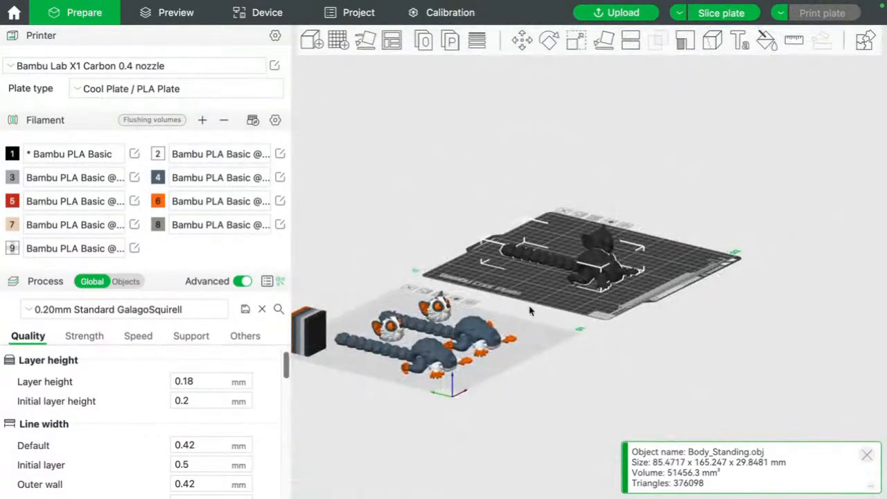
right_drag(533, 341, 642, 273)
drag(639, 280, 622, 299)
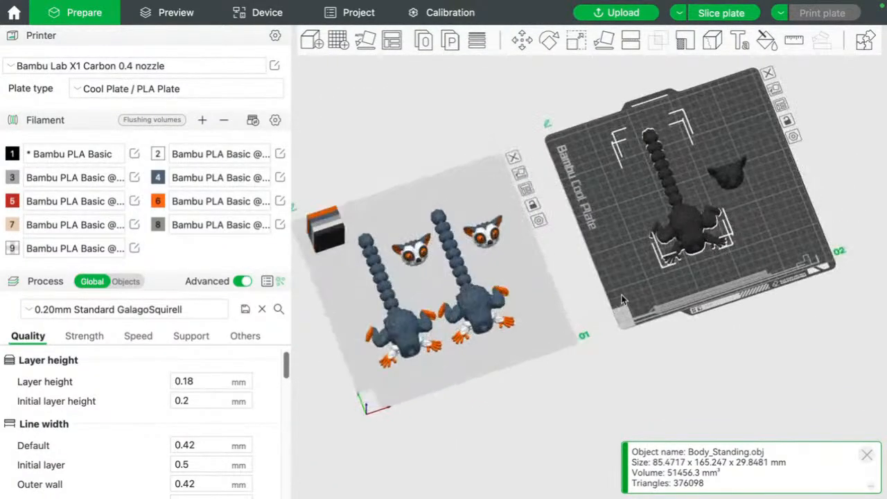
scroll(596, 208, up, 3)
scroll(598, 206, up, 8)
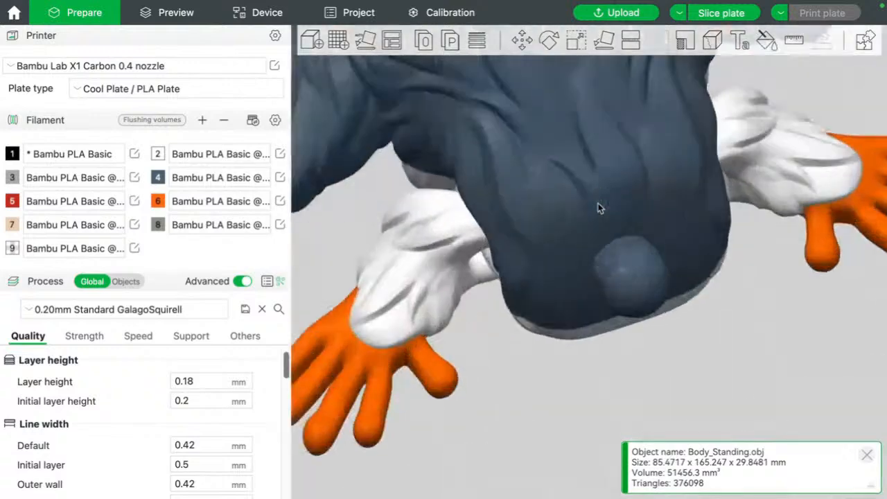
scroll(597, 213, down, 8)
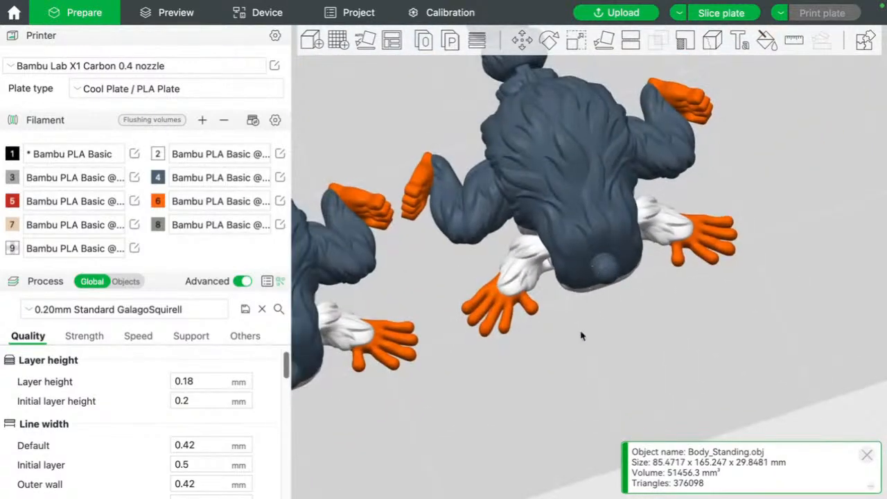
right_drag(581, 334, 517, 399)
- Fill the orange hind foot and front hand on one side of the painted galago body with blue-grey filament 4, using edge-detecting Fill
click(522, 235)
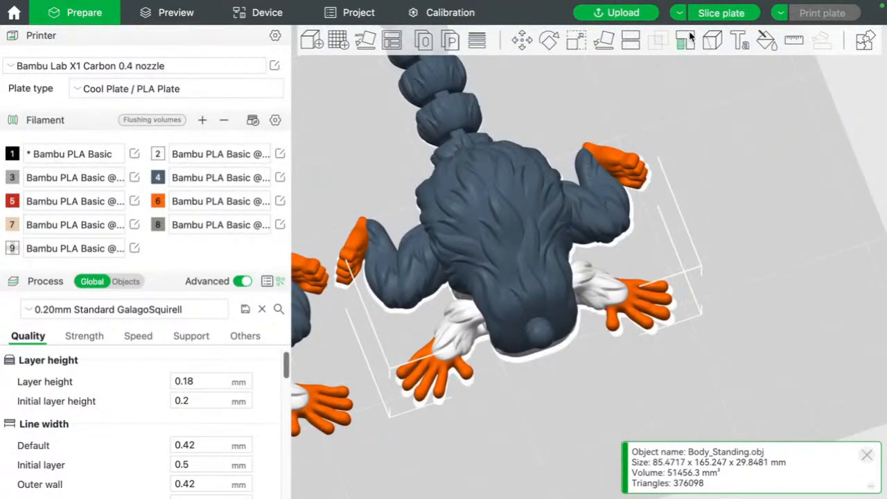
click(765, 39)
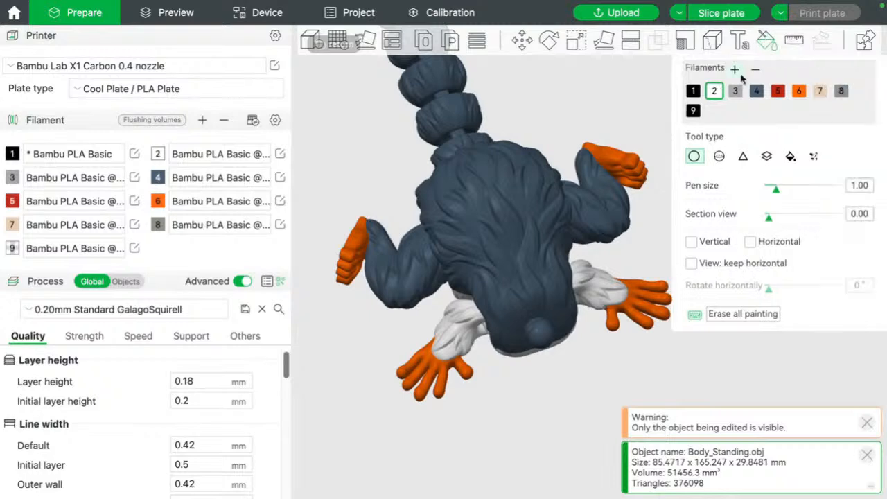
mouse_move(606, 117)
right_down()
mouse_move(526, 123)
mouse_move(584, 176)
right_up()
click(790, 156)
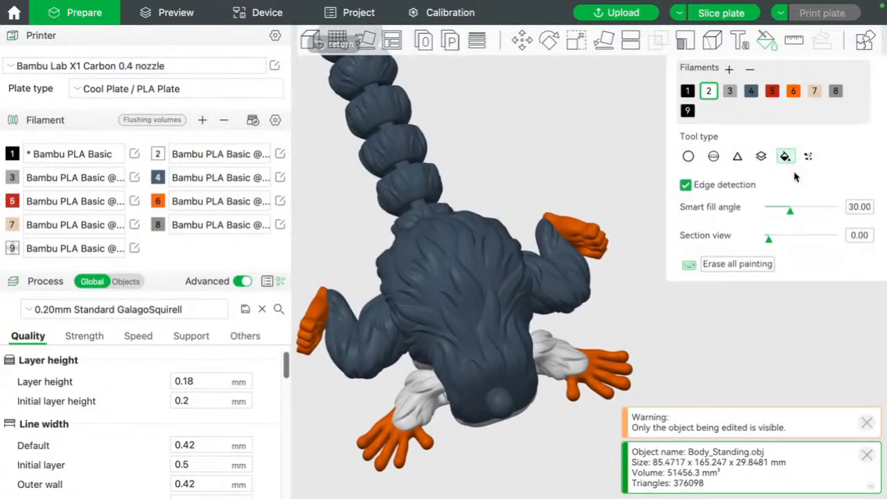
click(858, 205)
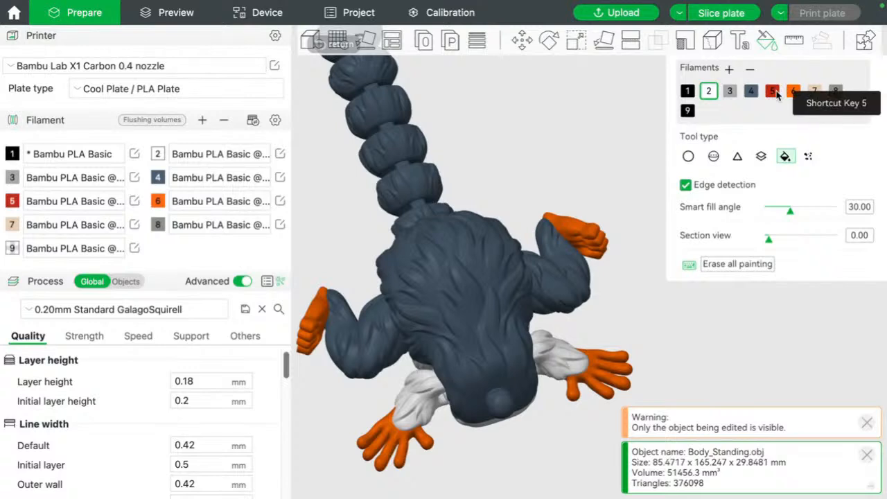
click(751, 91)
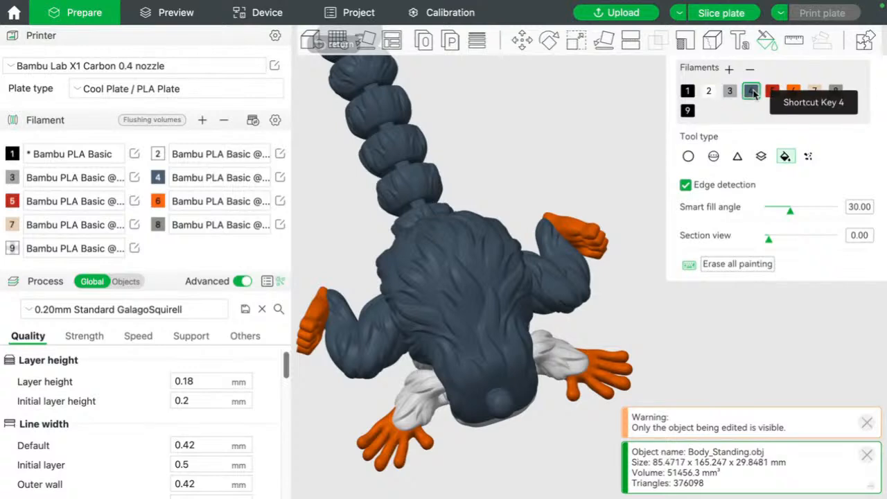
click(593, 235)
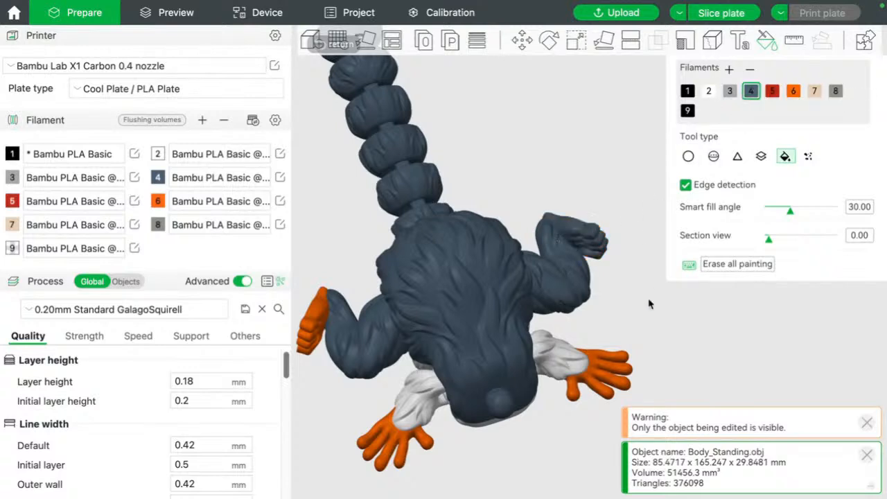
click(597, 374)
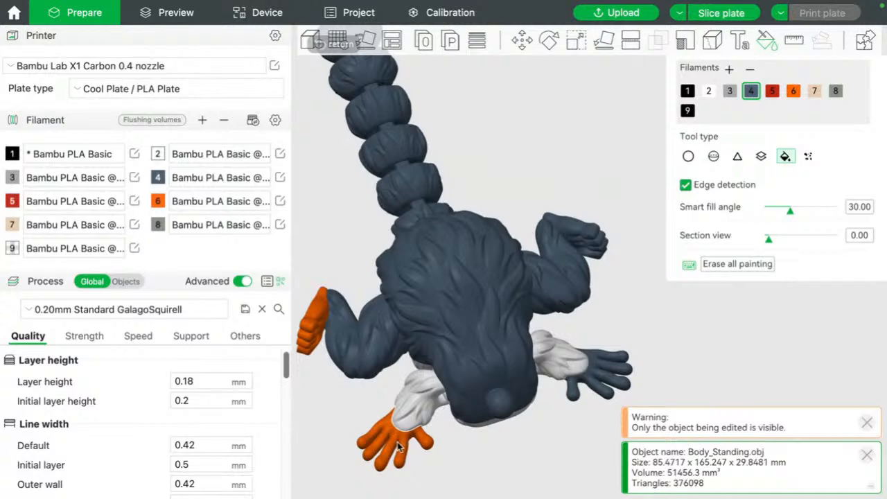
- Fill the orange hands and feet of the lemur body, including their undersides, with filament 4
click(409, 438)
click(310, 320)
drag(330, 256, 388, 221)
click(515, 169)
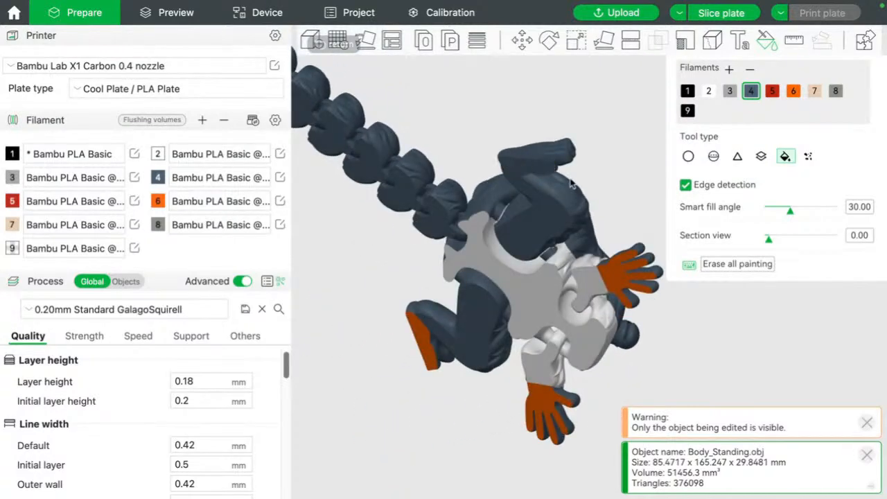
click(629, 269)
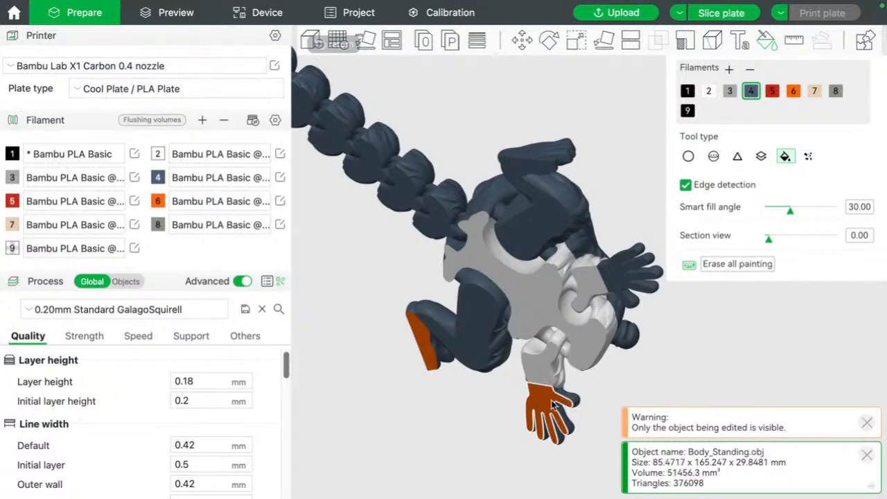
click(561, 405)
click(433, 376)
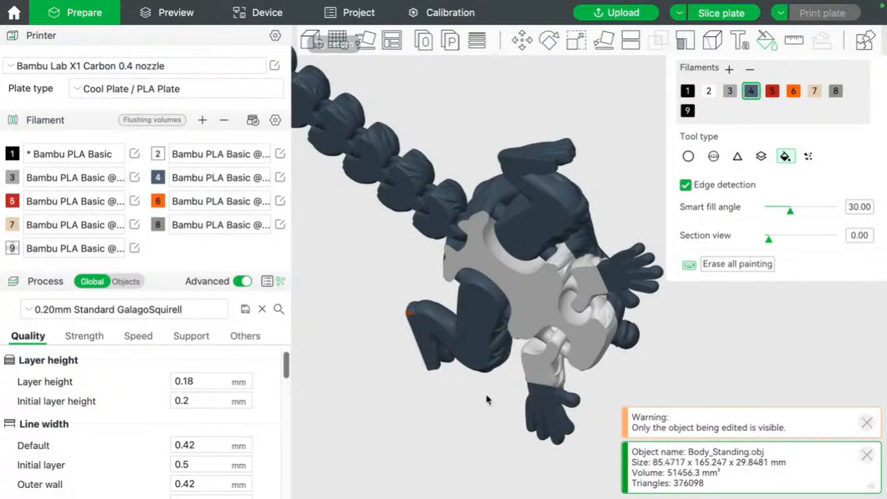
- Fill the body's back, one hind leg and the round neck joint with filament 5
drag(622, 147, 597, 159)
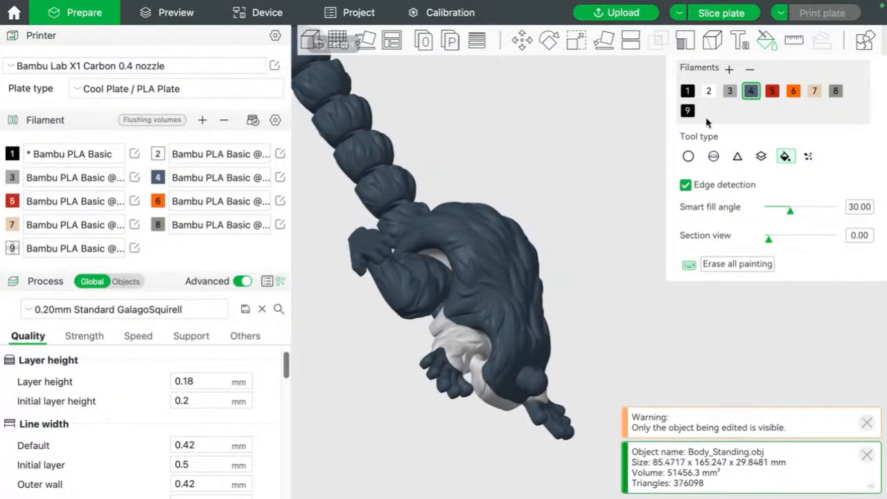
click(772, 91)
click(510, 270)
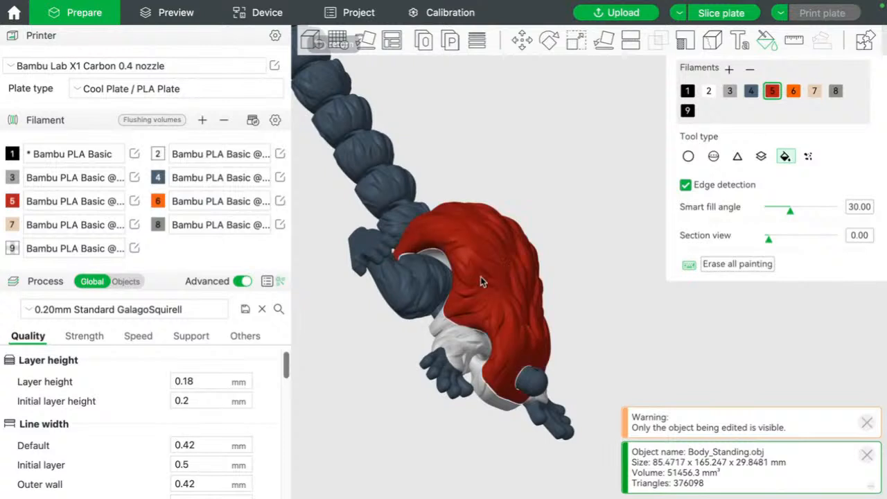
click(430, 294)
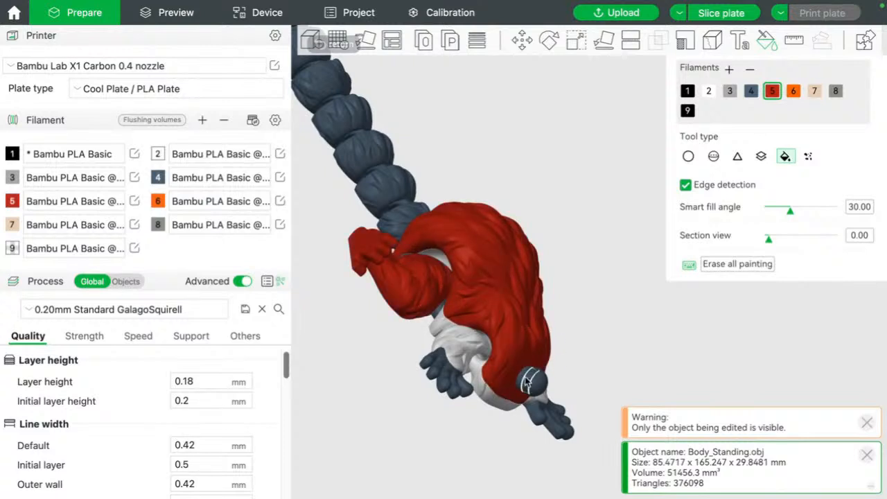
click(529, 382)
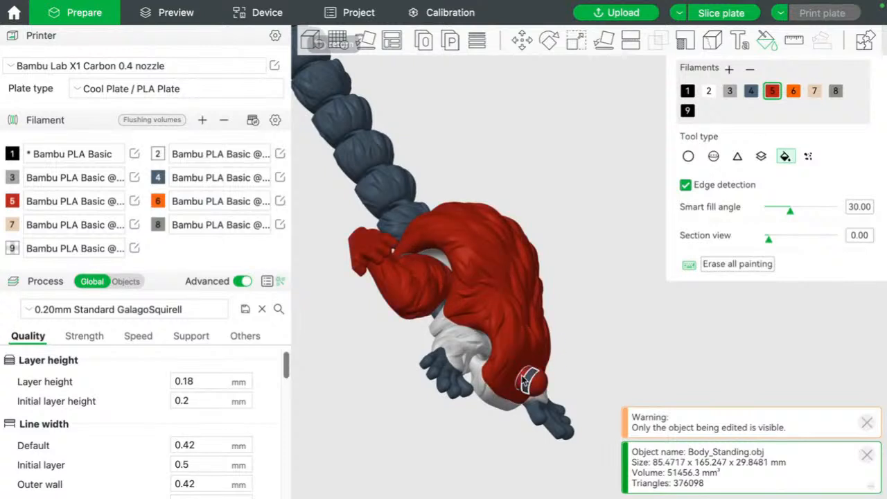
- Fill both hands and the remaining hind leg with filament 5
click(444, 382)
drag(607, 315, 586, 315)
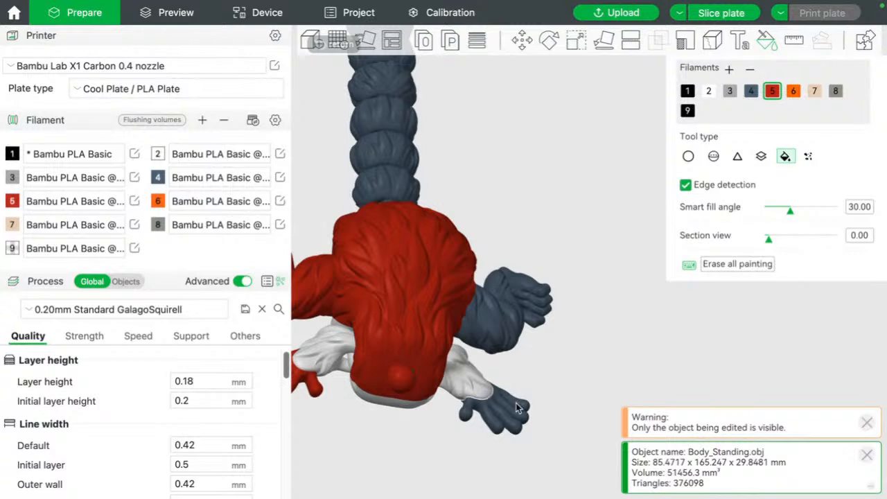
click(517, 402)
click(515, 315)
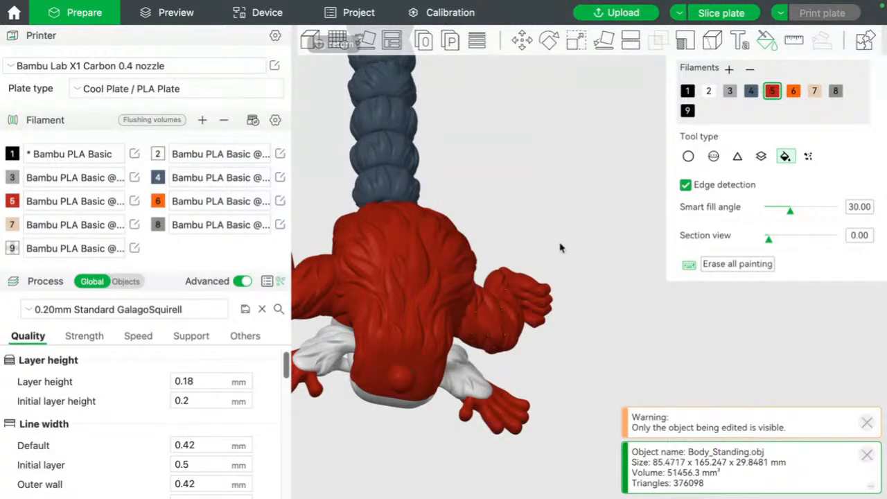
- Fill the tail segments up to the rounded tip with filament 5
middle_drag(551, 219, 628, 218)
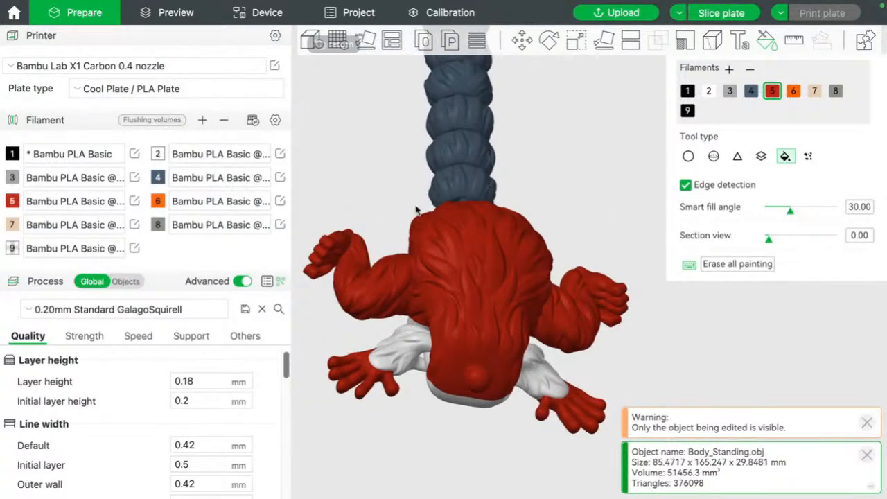
drag(395, 203, 405, 216)
click(442, 146)
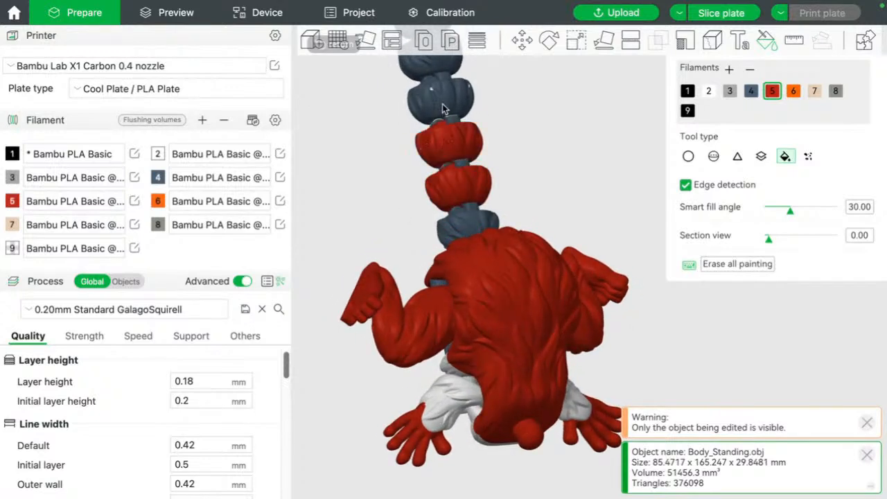
click(425, 73)
right_drag(345, 123, 380, 325)
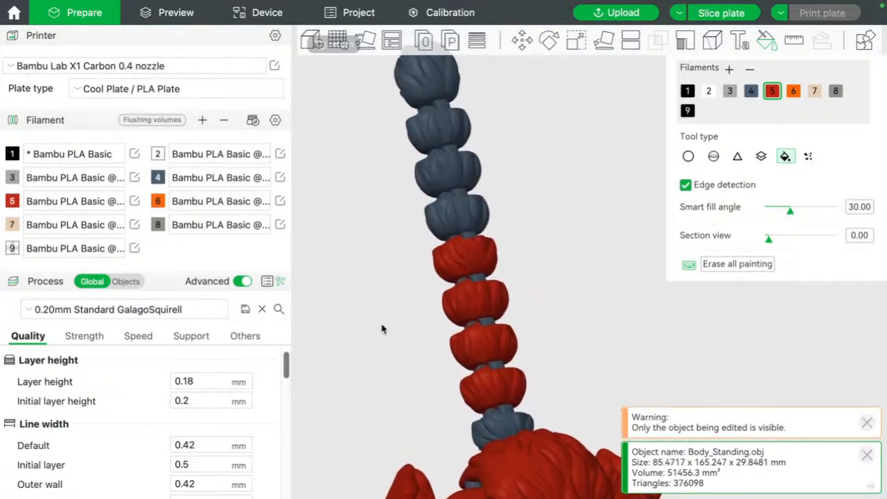
click(458, 204)
click(453, 178)
click(443, 131)
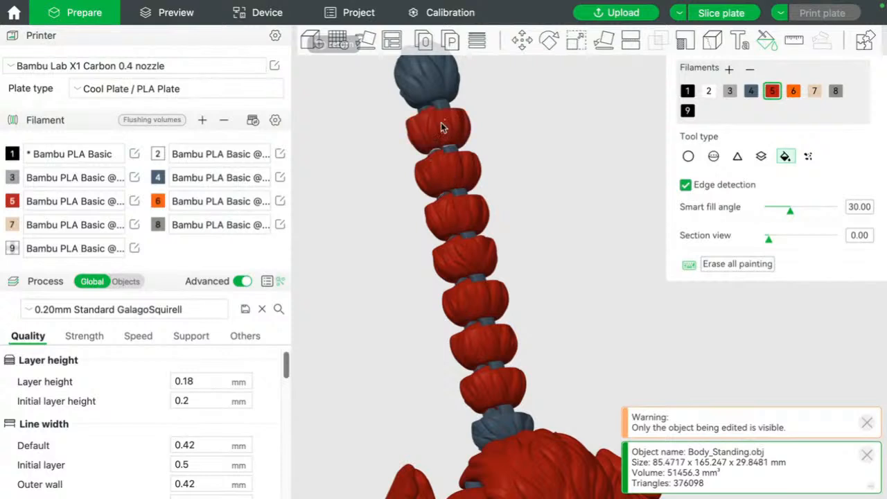
click(431, 91)
- Fill all the tail segments, including the tip and the undersides, with filament 2 and leave colour painting
right_drag(396, 206, 365, 269)
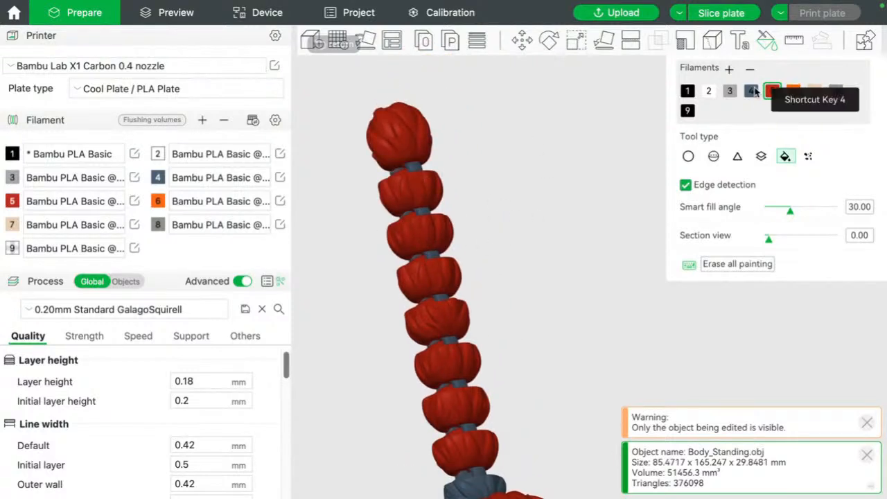
click(708, 91)
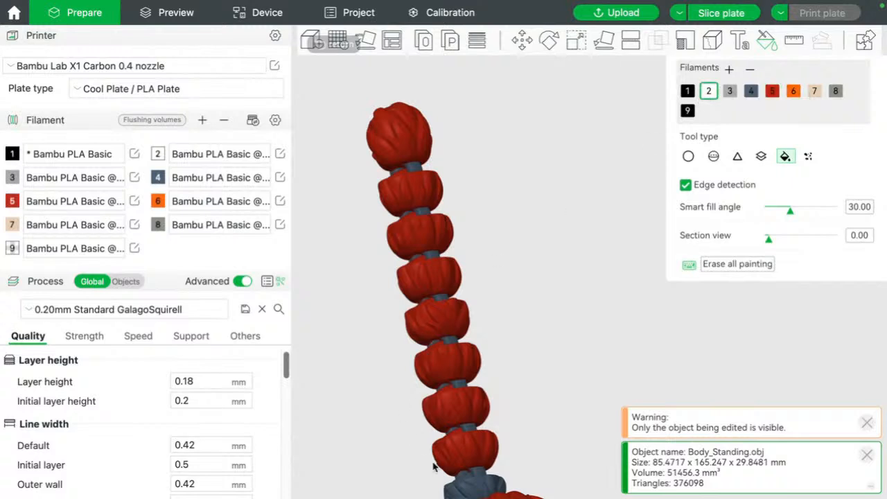
mouse_move(482, 492)
mouse_down()
mouse_move(464, 443)
mouse_move(430, 232)
mouse_up()
drag(378, 324, 405, 329)
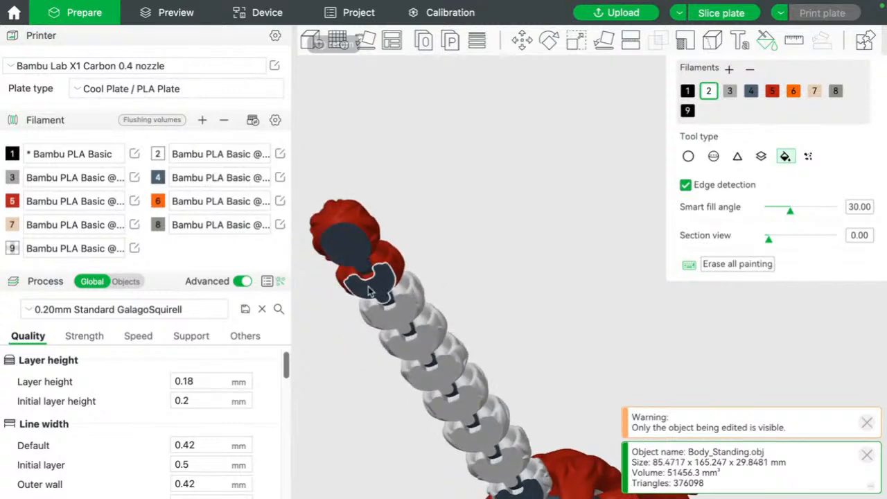
mouse_move(380, 293)
mouse_down()
mouse_move(391, 269)
mouse_move(366, 221)
mouse_up()
click(365, 221)
click(354, 239)
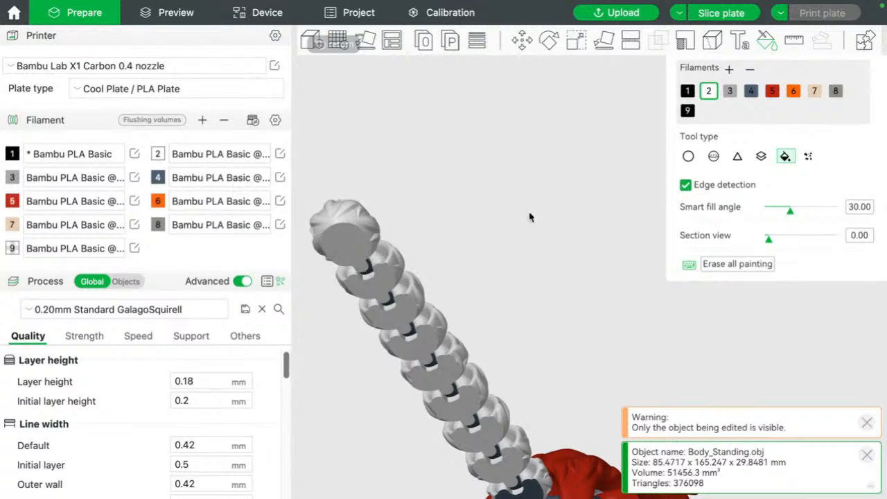
drag(530, 215, 505, 201)
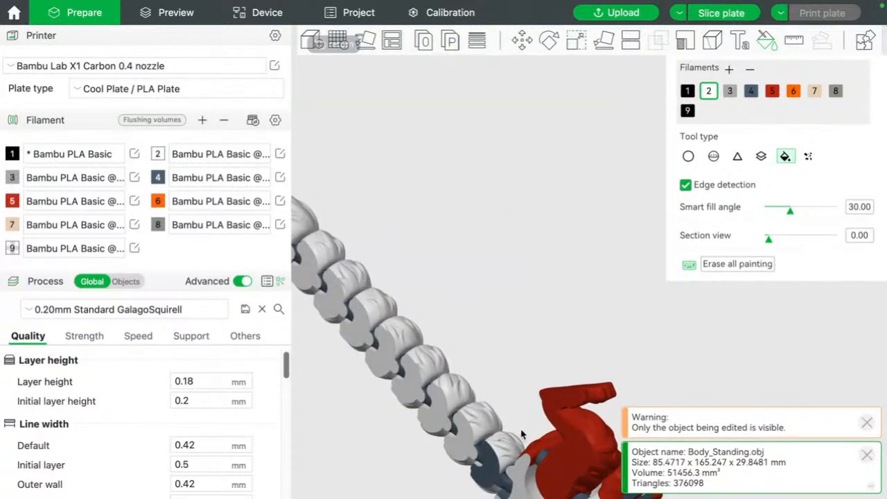
drag(516, 331, 477, 323)
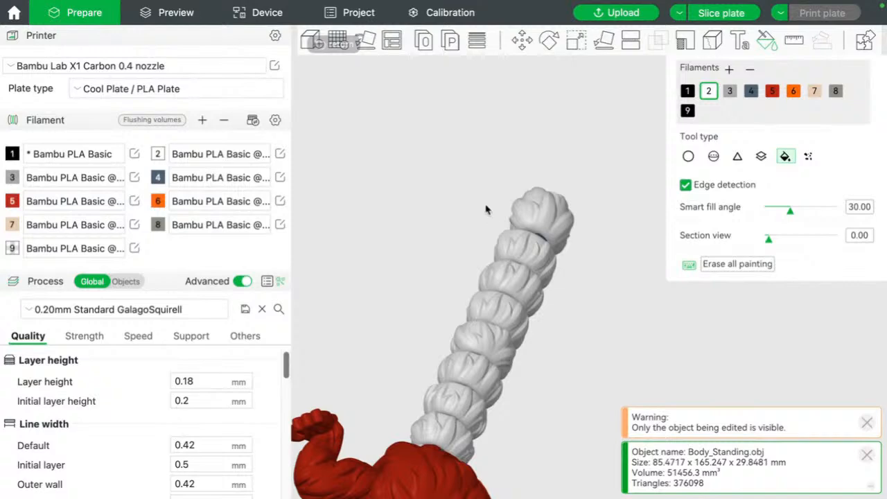
click(330, 44)
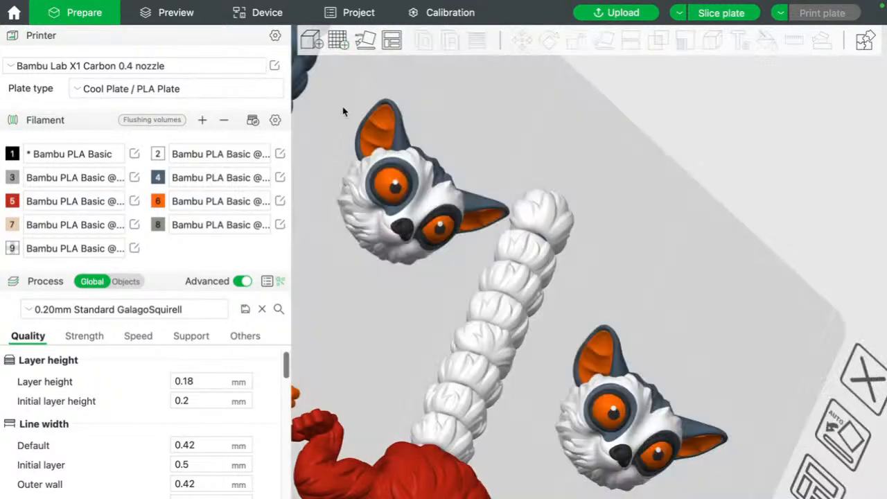
- Open the unpainted black Body_Standing.obj on the other plate for colour painting
scroll(644, 294, down, 10)
scroll(652, 309, up, 8)
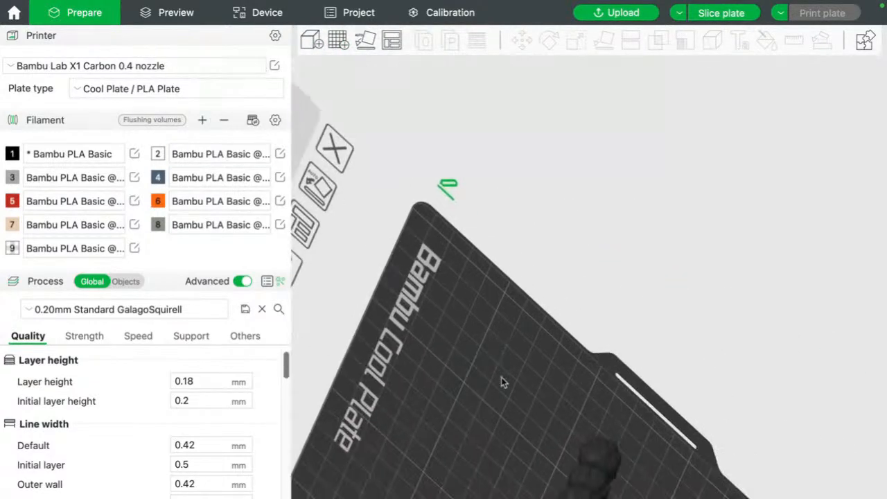
drag(326, 117, 475, 55)
click(526, 330)
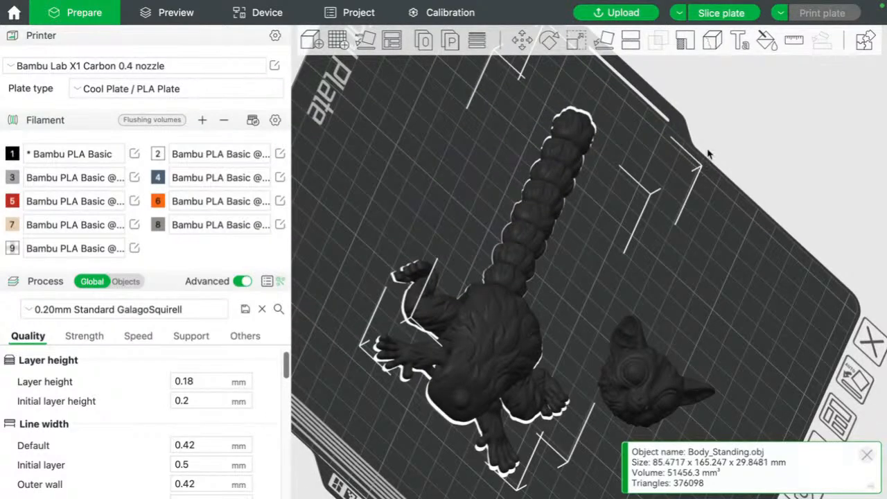
click(766, 40)
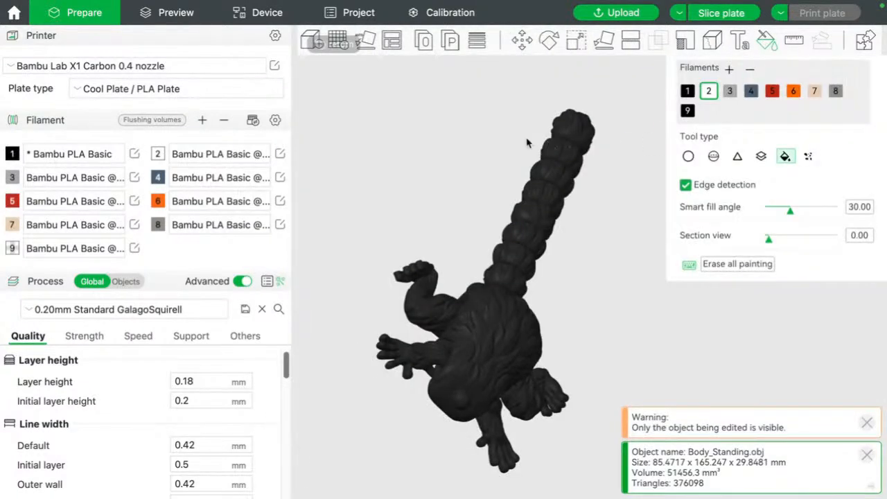
- Fill the back of the black body with filament 3
drag(468, 129, 485, 143)
drag(574, 189, 525, 165)
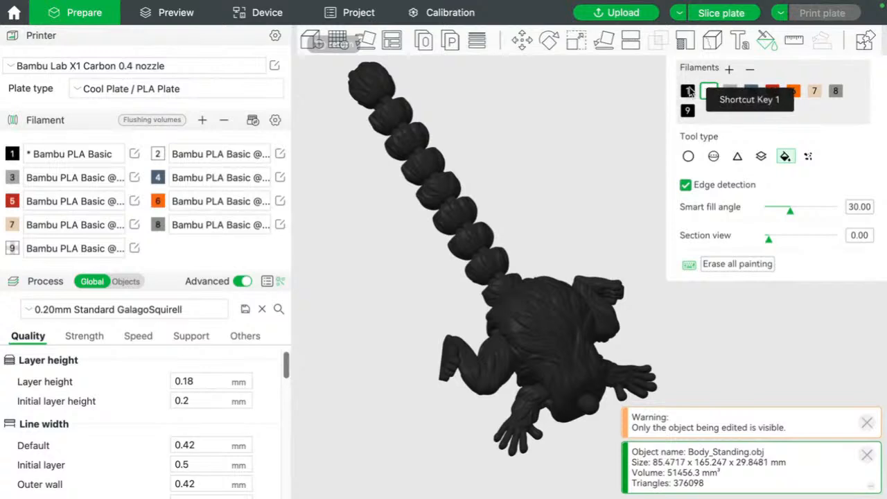
click(729, 91)
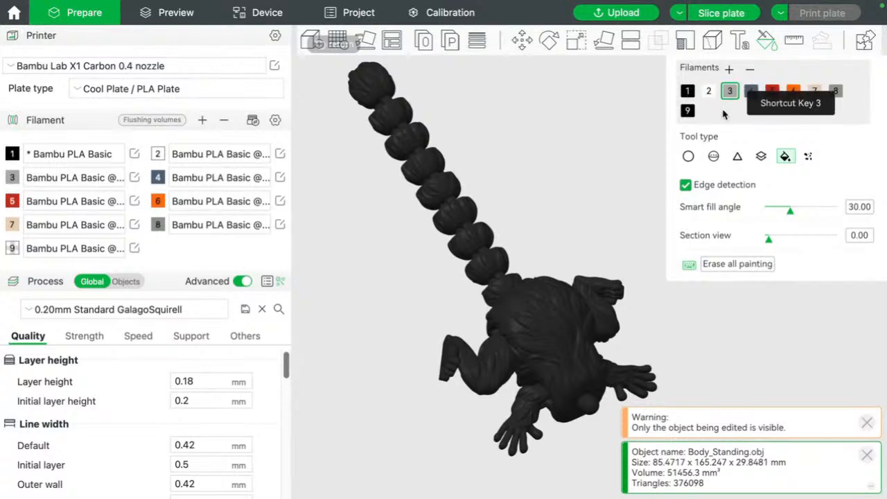
click(567, 327)
middle_drag(436, 309, 396, 280)
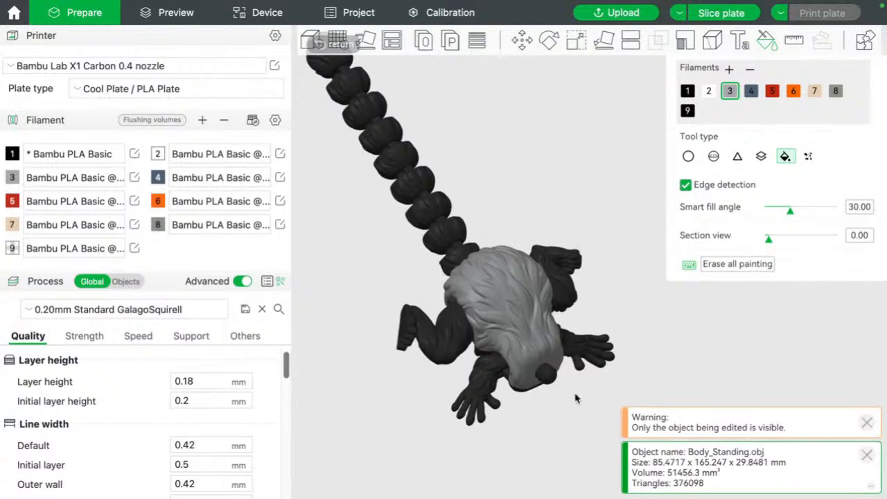
- Fill the tail segments from the body towards the tip with filament 3
mouse_move(578, 400)
mouse_down()
mouse_move(576, 358)
mouse_move(587, 387)
mouse_up()
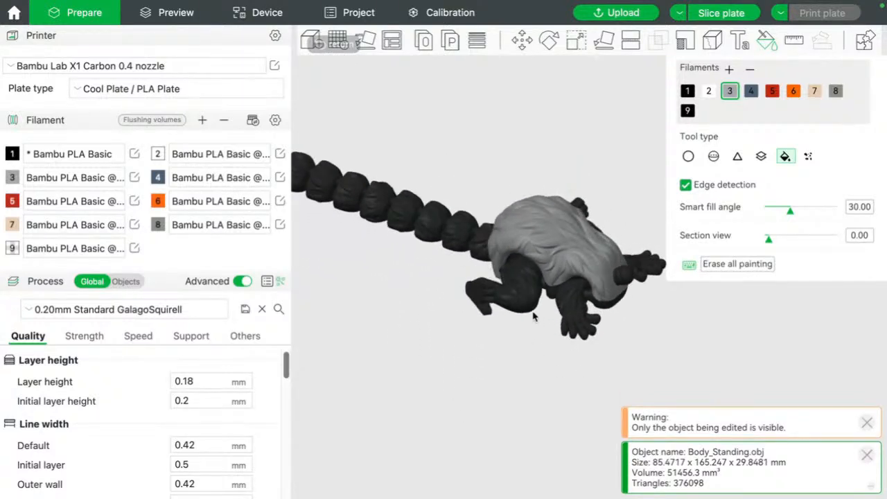
click(481, 243)
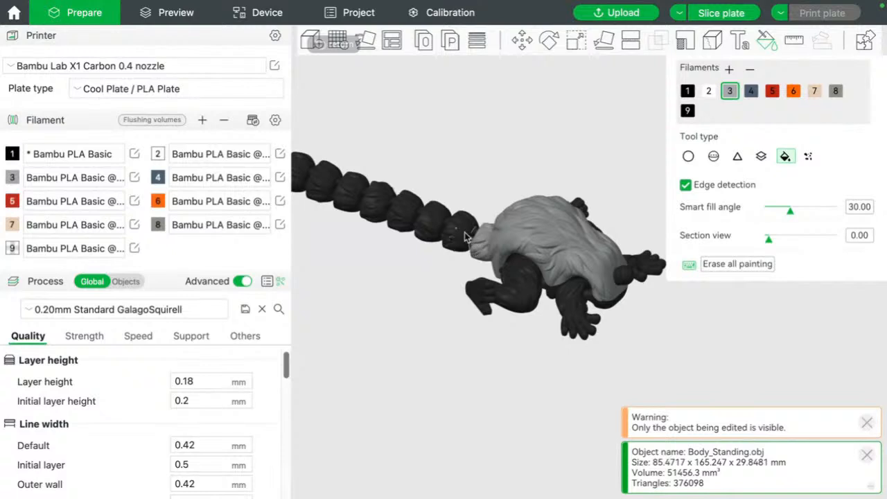
drag(466, 236, 377, 200)
drag(357, 193, 303, 166)
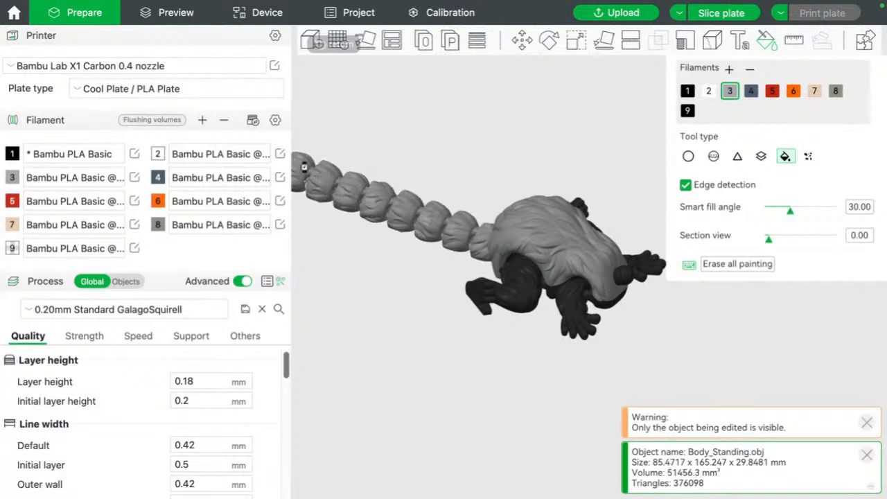
- Fill the hind legs and both arms with filament 3
click(524, 271)
click(577, 294)
drag(565, 150, 543, 153)
click(566, 236)
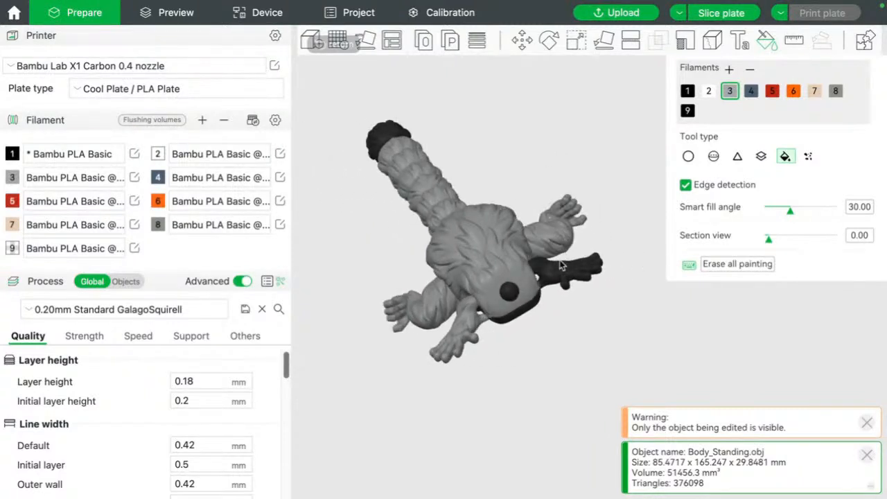
click(561, 266)
- Fill the round neck joint with filament 3
scroll(593, 234, up, 5)
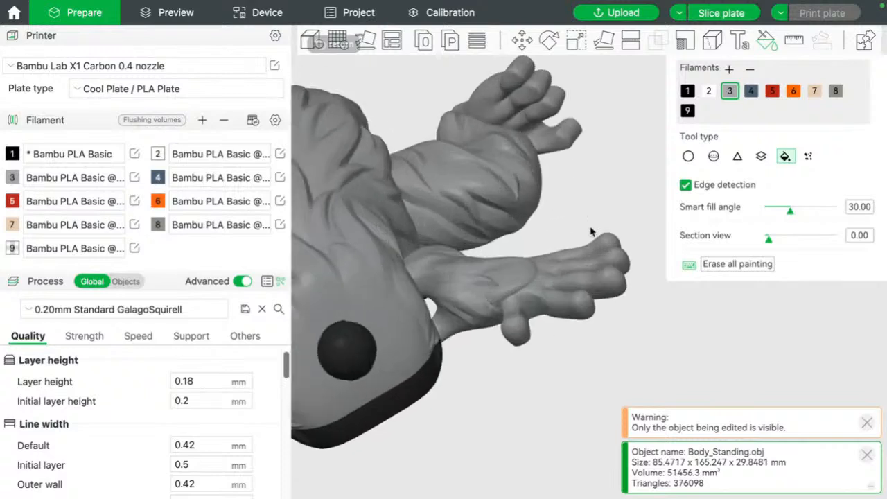
click(344, 360)
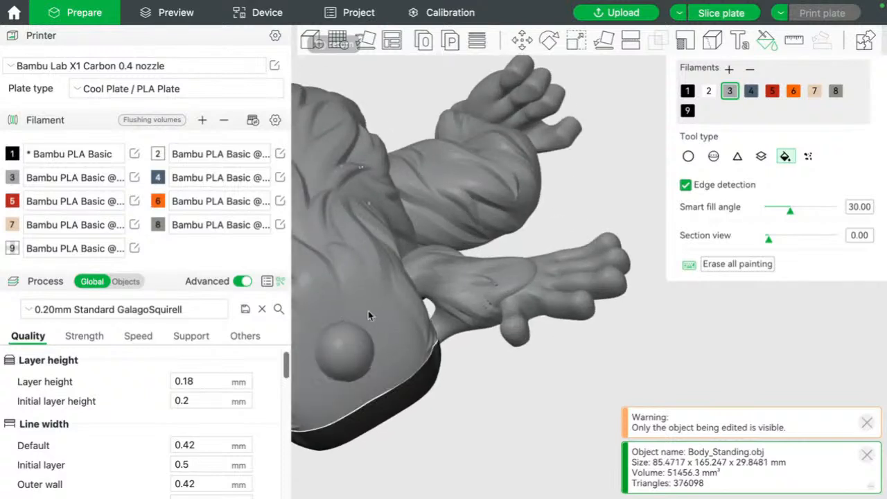
drag(501, 399, 520, 412)
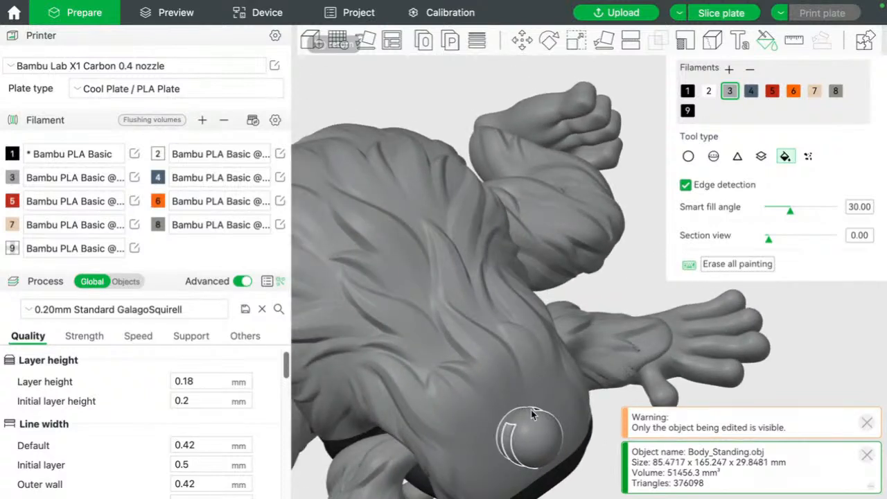
- Fill the upper surfaces of both hands and both hind feet with filament 6 at a smart fill angle of 16
right_drag(619, 275, 543, 288)
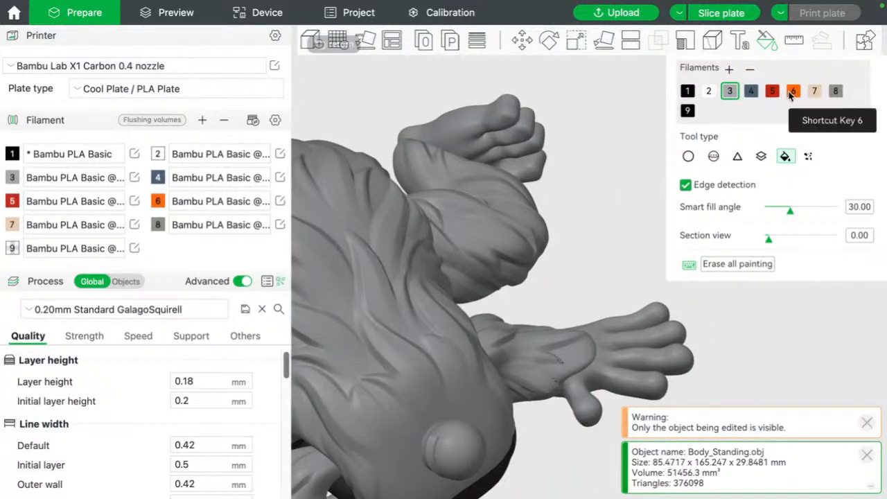
click(794, 91)
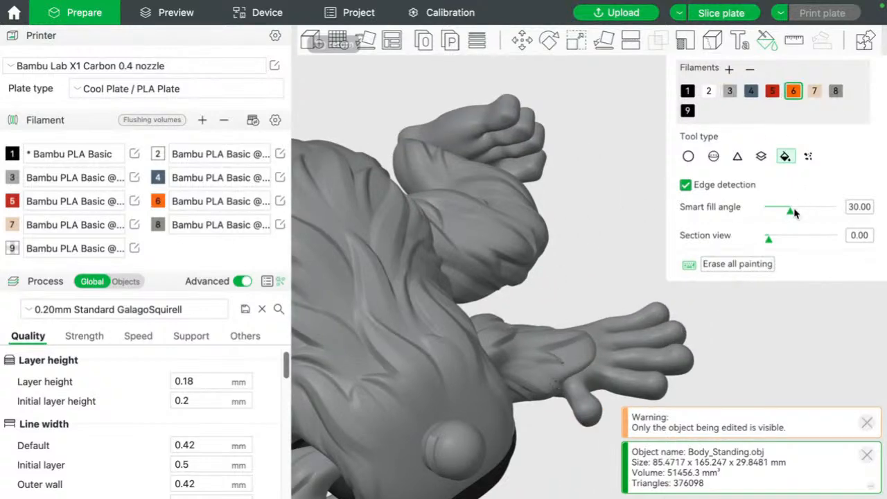
drag(790, 214, 780, 213)
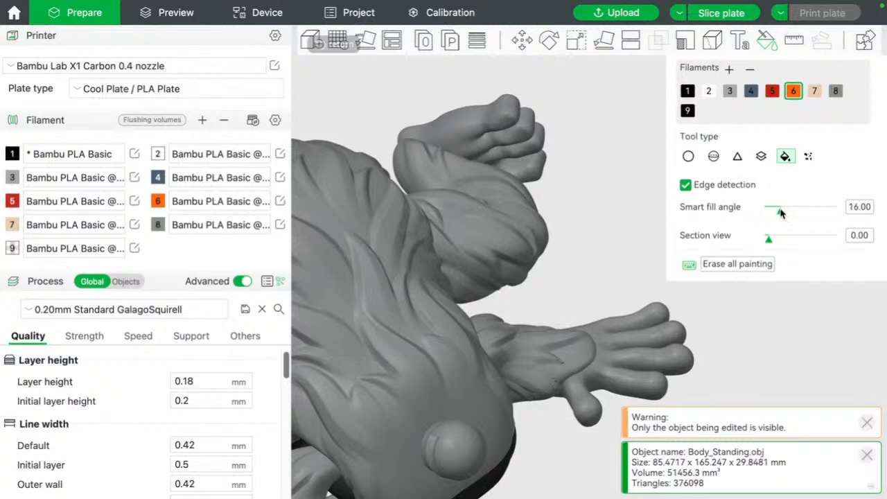
click(665, 335)
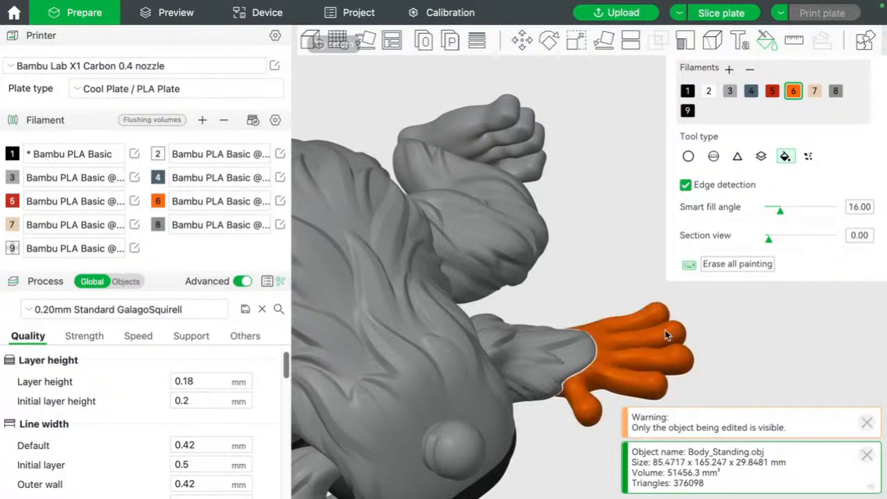
click(514, 142)
scroll(622, 247, down, 5)
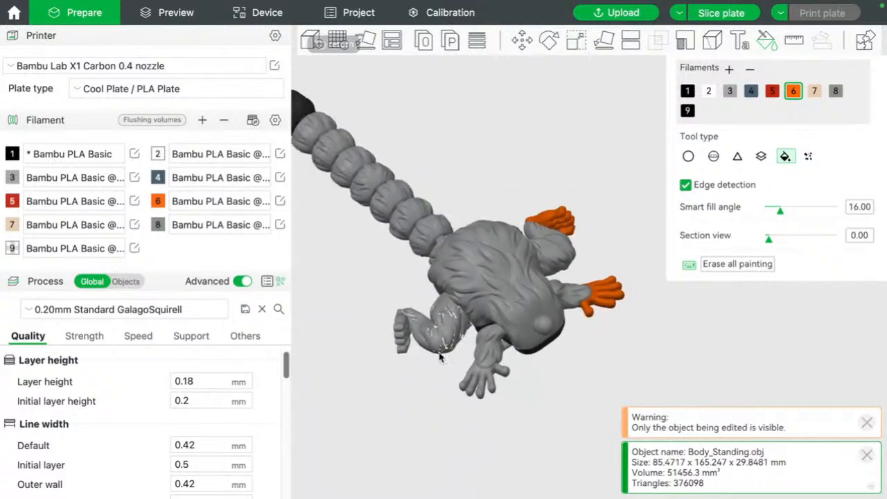
click(403, 341)
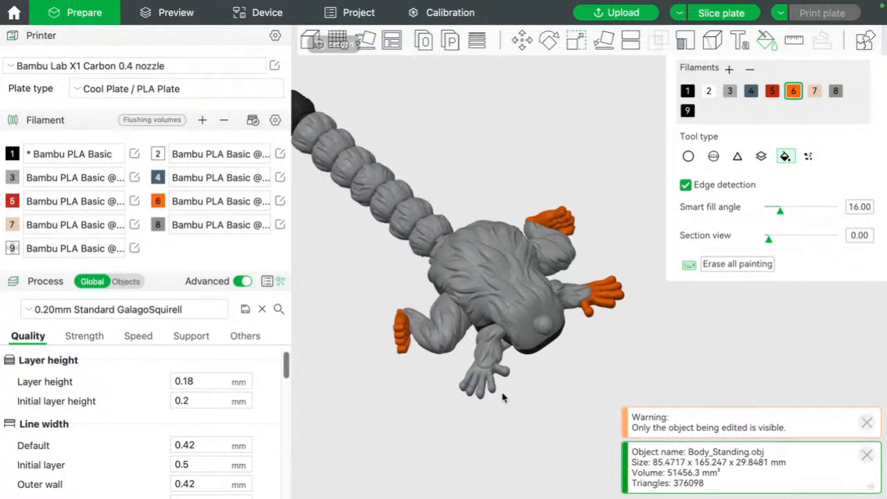
click(485, 377)
- Try to fill the remaining part of one hind foot from the underside with filament 6, and undo the fill
drag(401, 410, 437, 368)
click(527, 189)
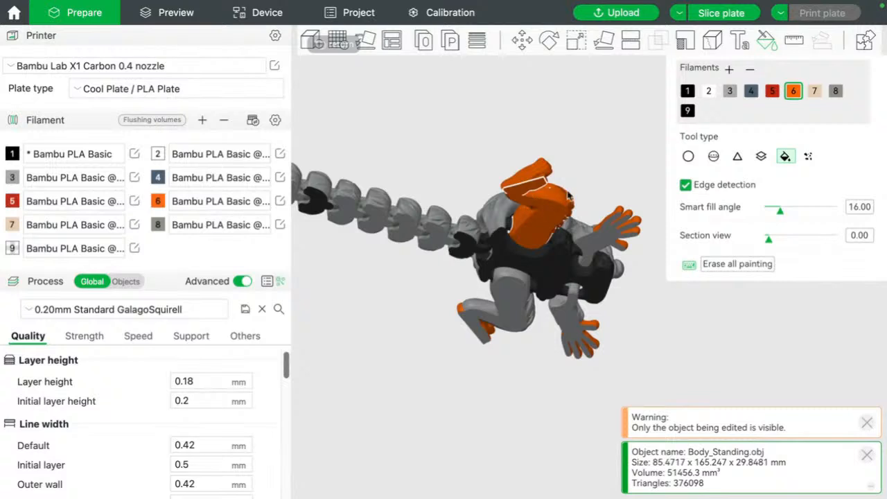
click(569, 197)
middle_drag(576, 179, 563, 186)
scroll(564, 192, up, 3)
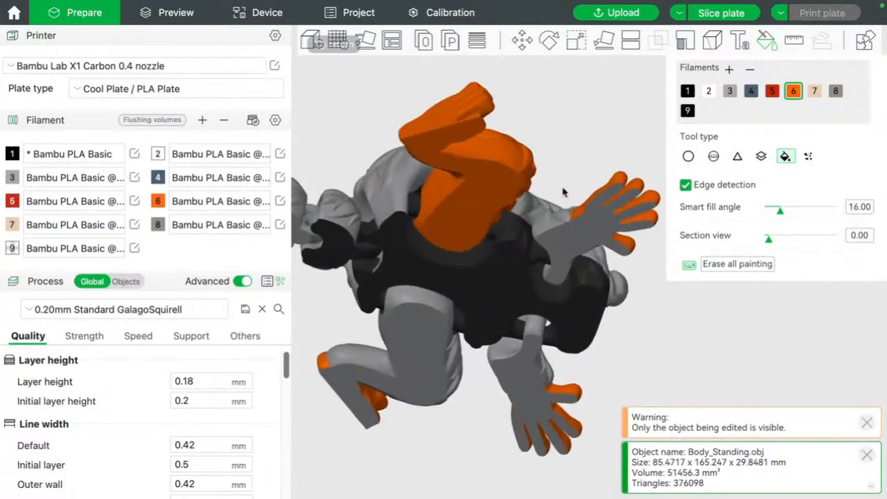
middle_drag(570, 146, 596, 197)
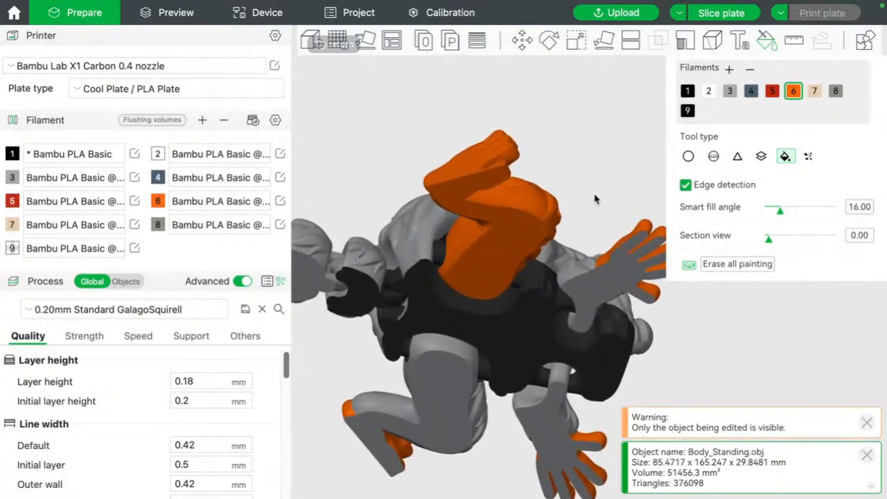
key(ctrl+z)
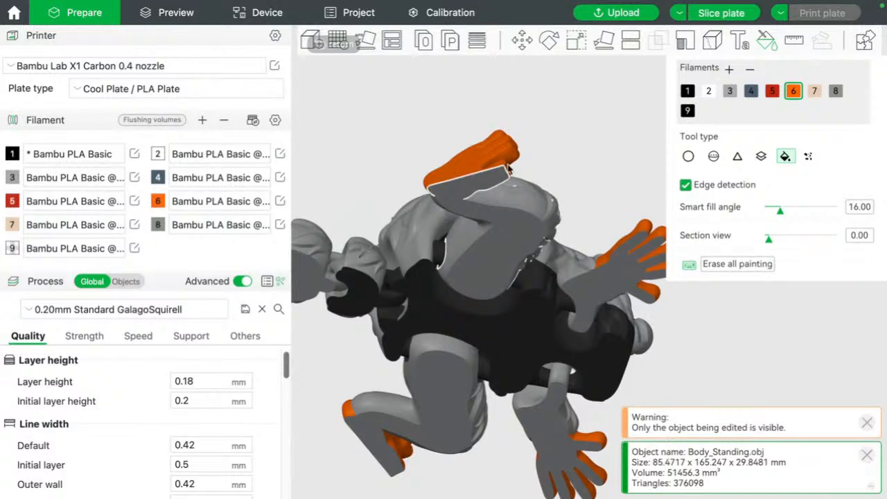
- Try to fill the flat underside of the same hind leg with filament 6 at a smart fill angle of 7, and undo it
drag(779, 213, 776, 214)
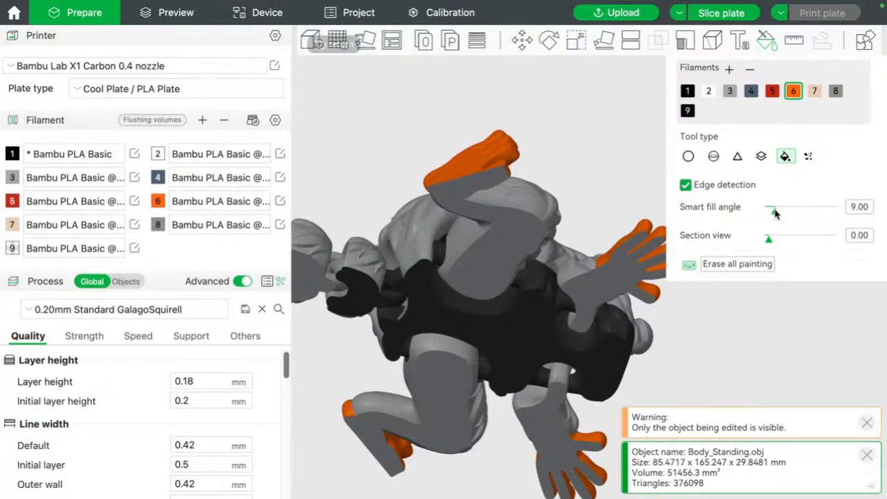
click(473, 192)
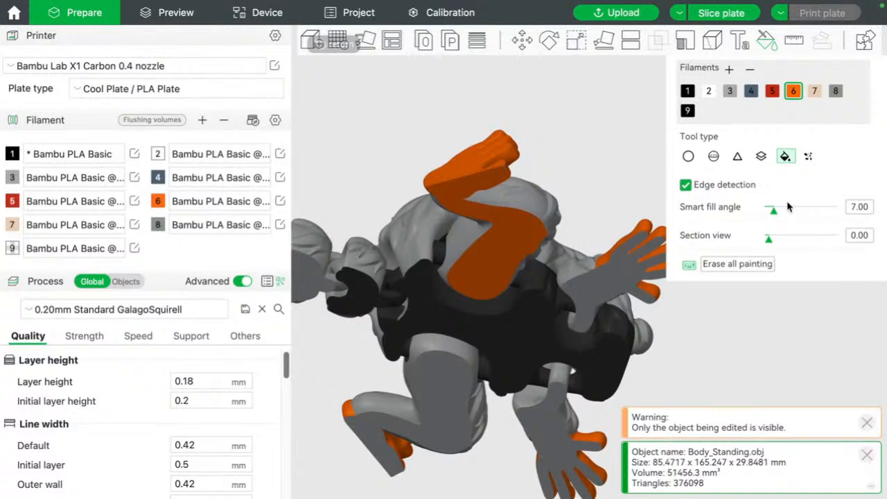
key(ctrl+z)
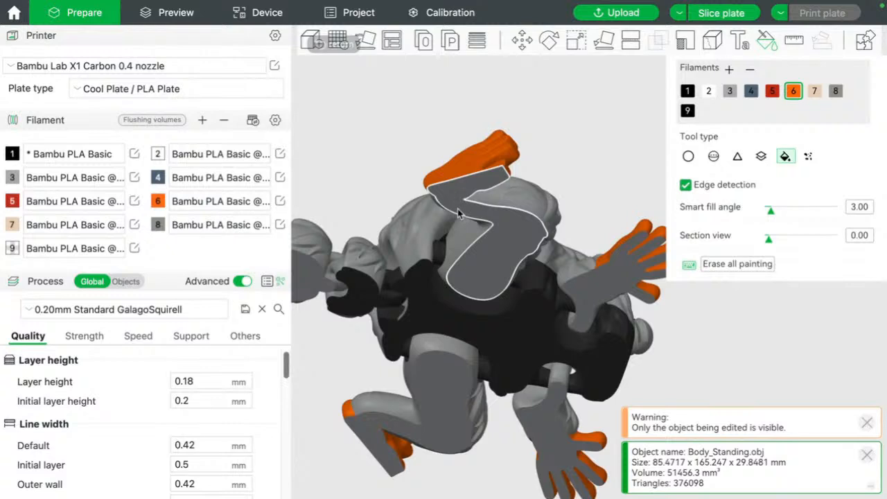
- Examine the flat underside and toes of the hind foot up close for unpainted slivers along the edges
scroll(457, 209, up, 10)
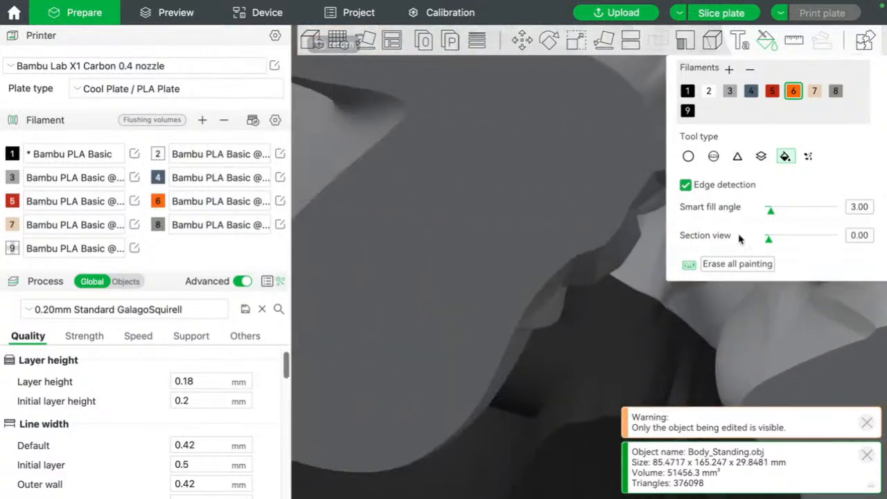
scroll(499, 174, down, 10)
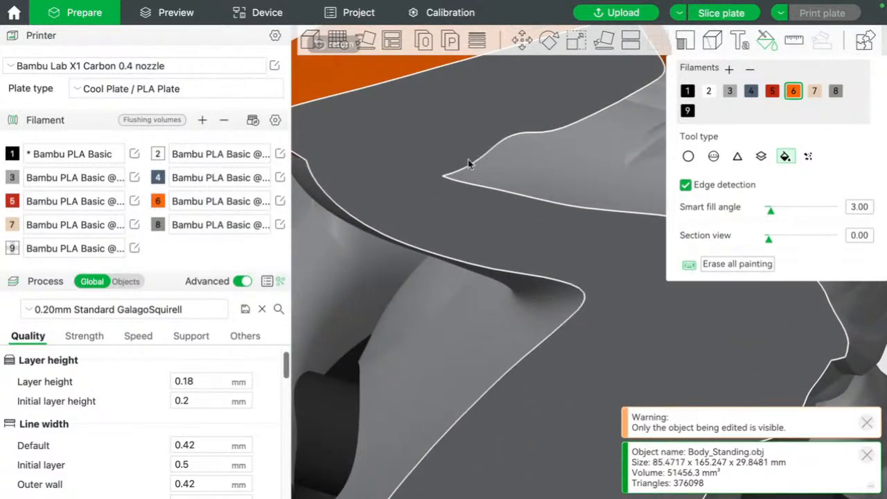
mouse_move(476, 128)
middle_down()
mouse_move(538, 238)
mouse_move(526, 263)
mouse_move(474, 291)
middle_up()
middle_drag(574, 243, 513, 270)
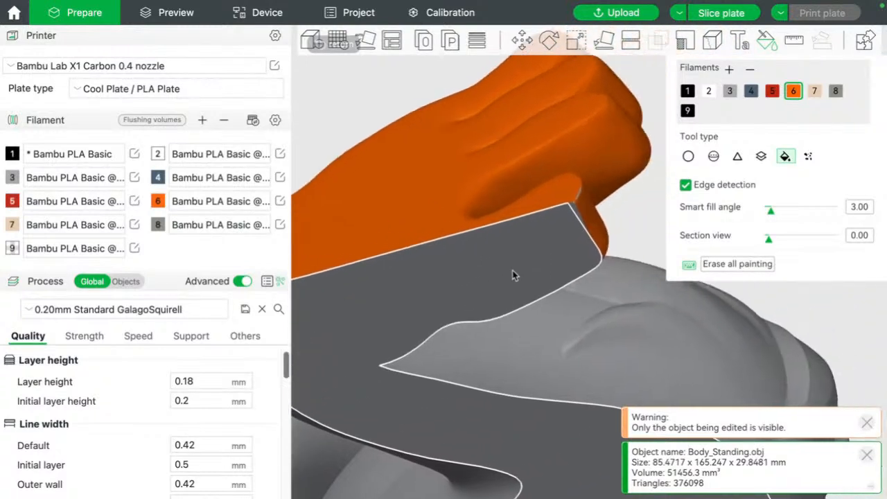
drag(624, 212, 619, 218)
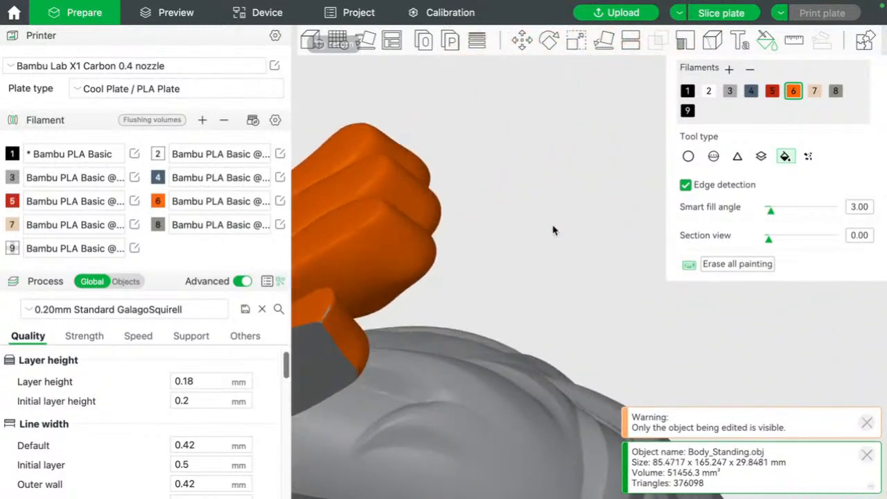
scroll(553, 230, up, 6)
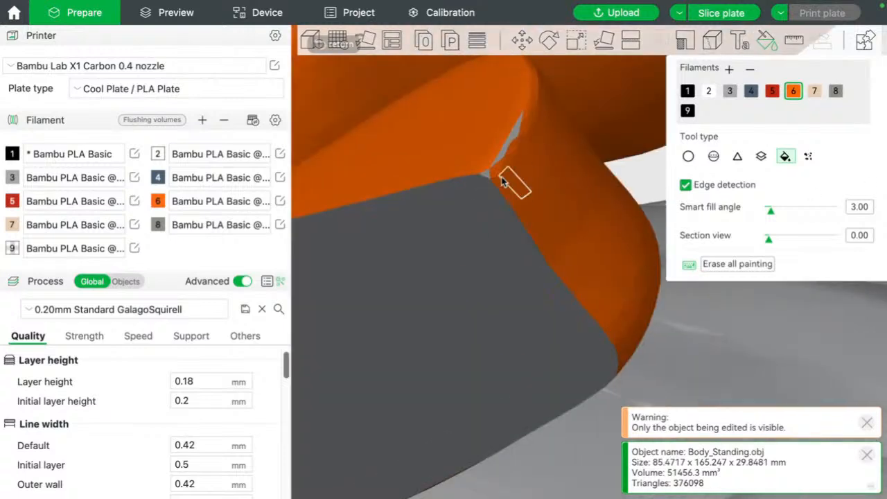
middle_drag(504, 178, 509, 262)
click(505, 234)
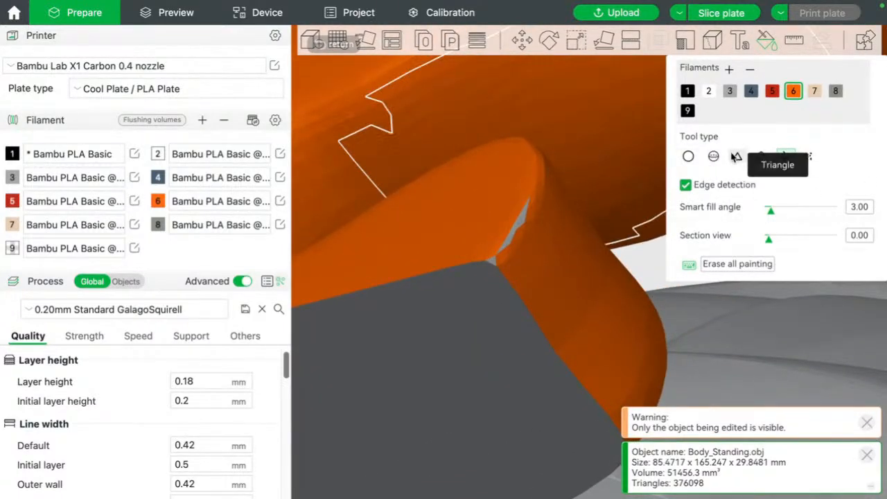
- Set the section view to 0.18 and paint the bare sliver on the big toe's edge with filament 6 using the Triangle tool
click(736, 157)
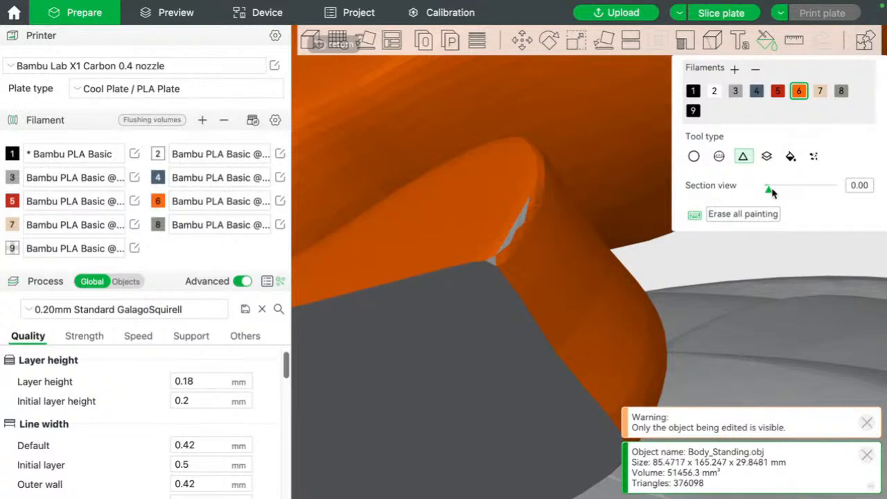
drag(769, 192, 776, 192)
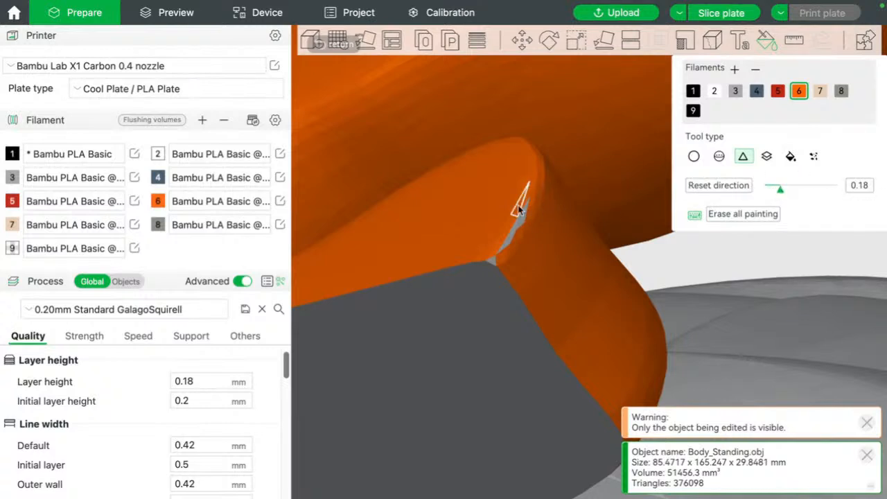
mouse_move(518, 215)
mouse_down()
mouse_move(506, 248)
mouse_move(491, 255)
mouse_up()
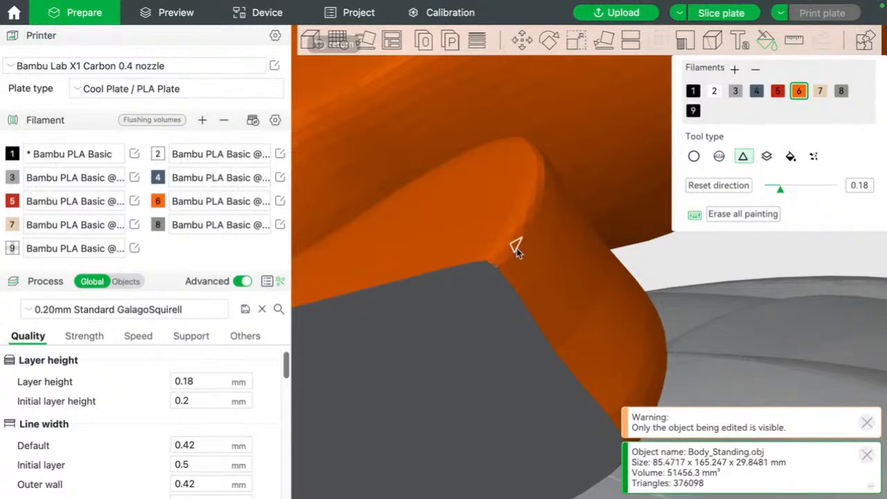
- Try to paint the toe's bare sliver with filament 6 using the Circle brush at pen size 1.00, and undo the strokes
scroll(551, 218, down, 5)
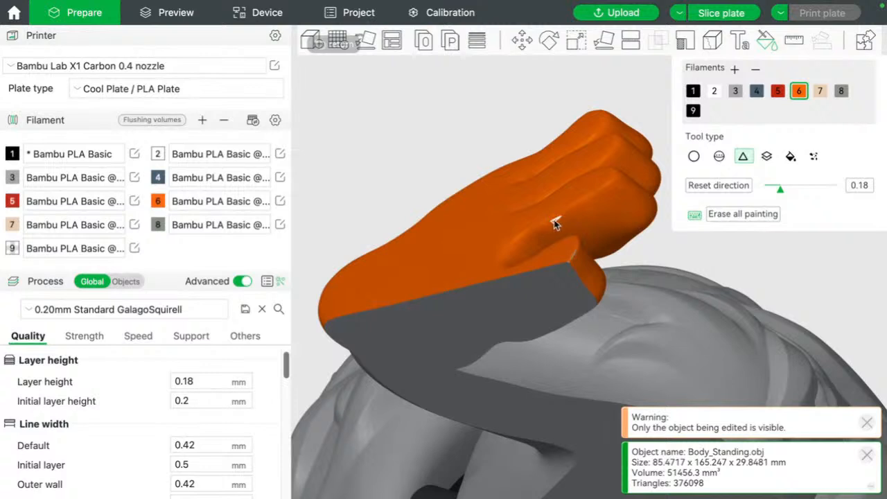
scroll(584, 252, up, 5)
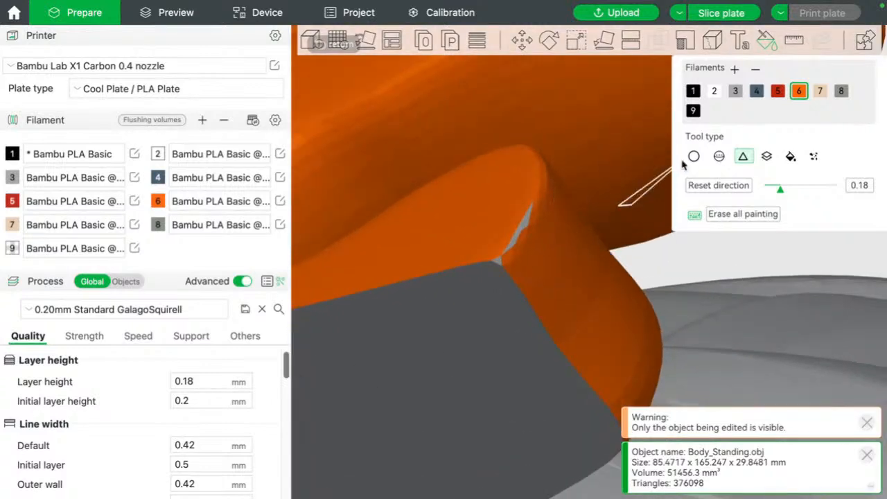
click(694, 157)
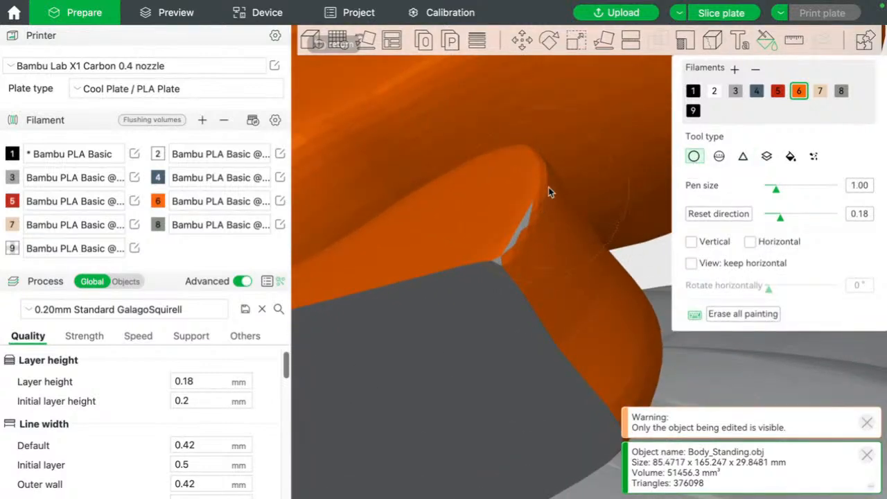
mouse_move(534, 206)
mouse_down()
mouse_move(439, 323)
mouse_move(476, 273)
mouse_move(483, 238)
mouse_up()
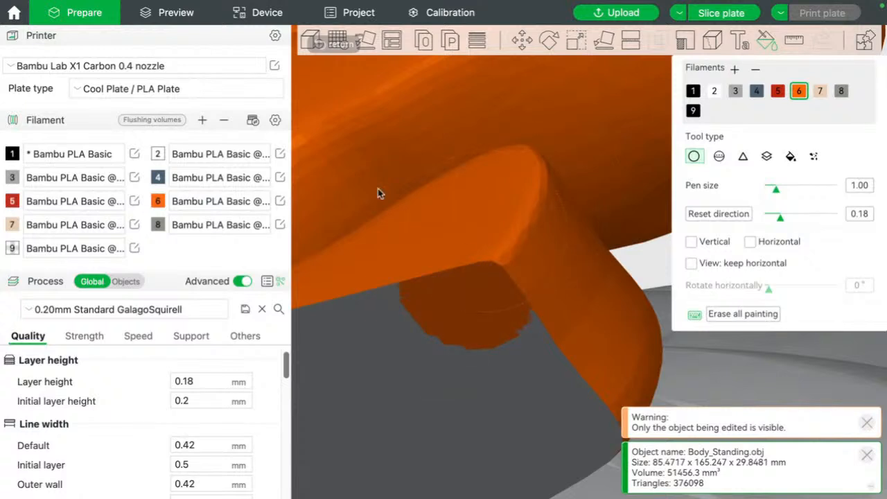
key(ctrl+z)
key(ctrl+z)
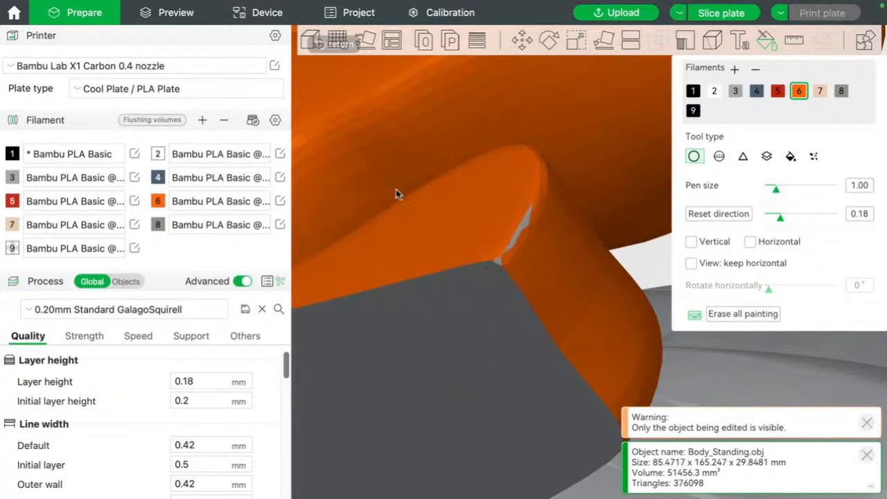
- Paint the bare sliver and corner of the big toe with filament 6 using the Sphere brush, reducing the pen size to 0.40
click(716, 158)
drag(537, 196, 526, 200)
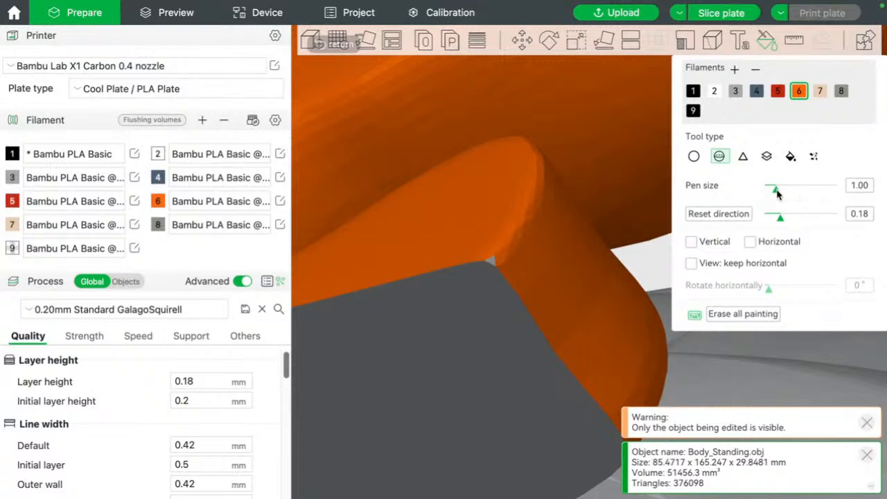
drag(777, 194, 773, 194)
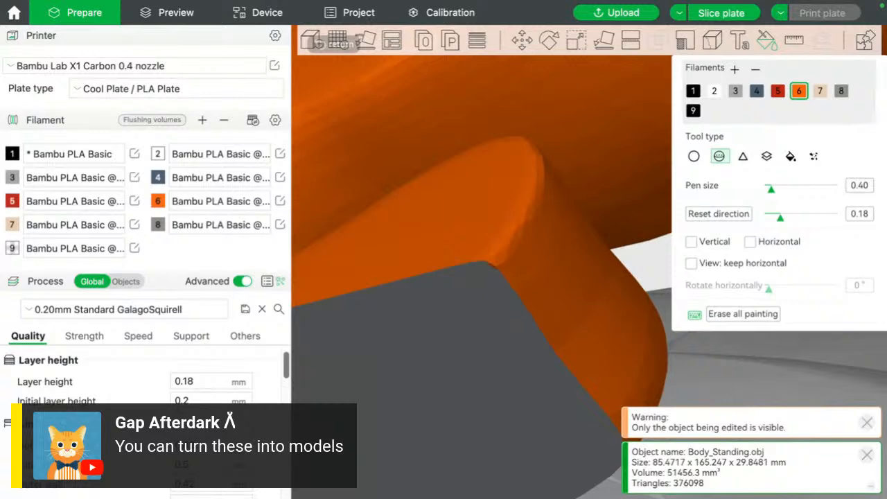
- Examine the hands, the hind feet and the fur creases of the adjoining limb for remaining unpainted spots
scroll(531, 148, down, 10)
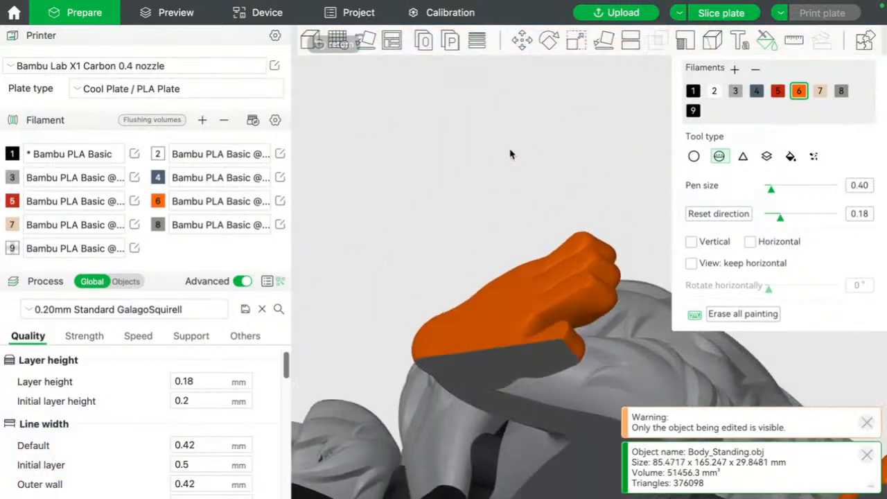
drag(510, 154, 548, 192)
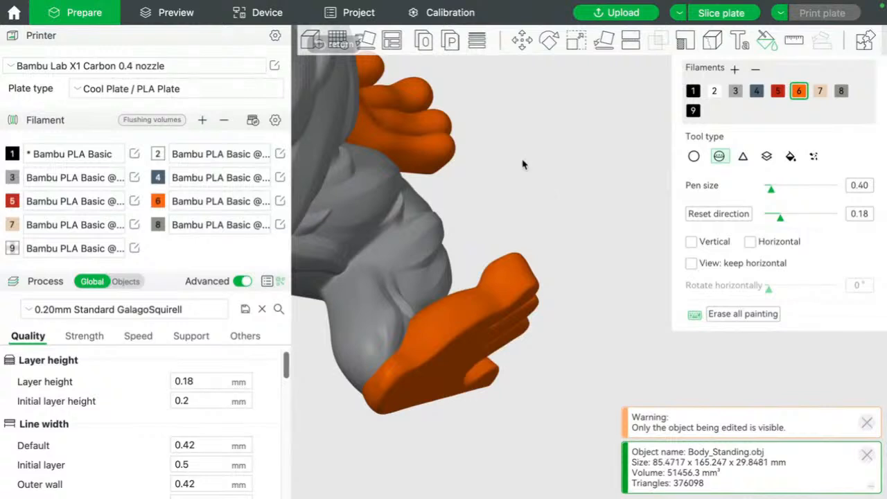
right_drag(523, 165, 584, 269)
right_drag(323, 169, 533, 327)
right_drag(412, 247, 663, 277)
right_drag(365, 222, 569, 221)
drag(401, 228, 425, 268)
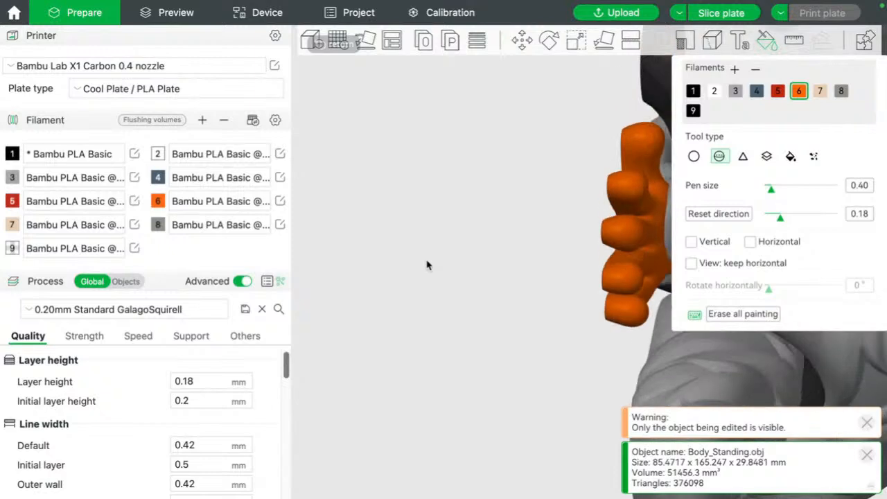
right_drag(480, 226, 346, 282)
scroll(494, 298, up, 10)
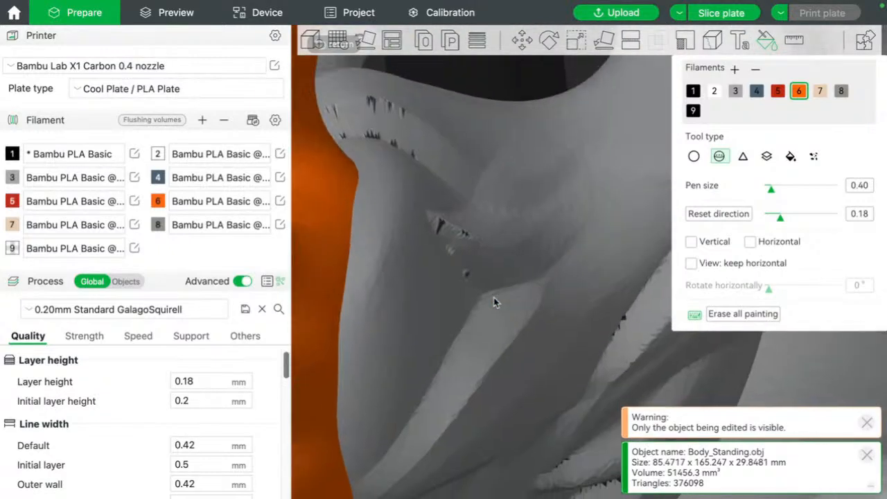
scroll(493, 297, down, 1)
mouse_move(472, 259)
right_down()
mouse_move(504, 290)
mouse_move(599, 348)
right_up()
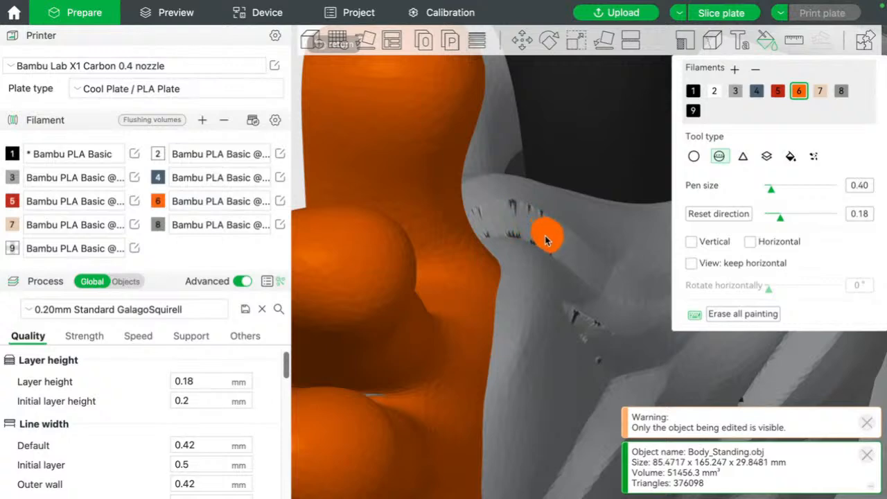
scroll(598, 239, up, 3)
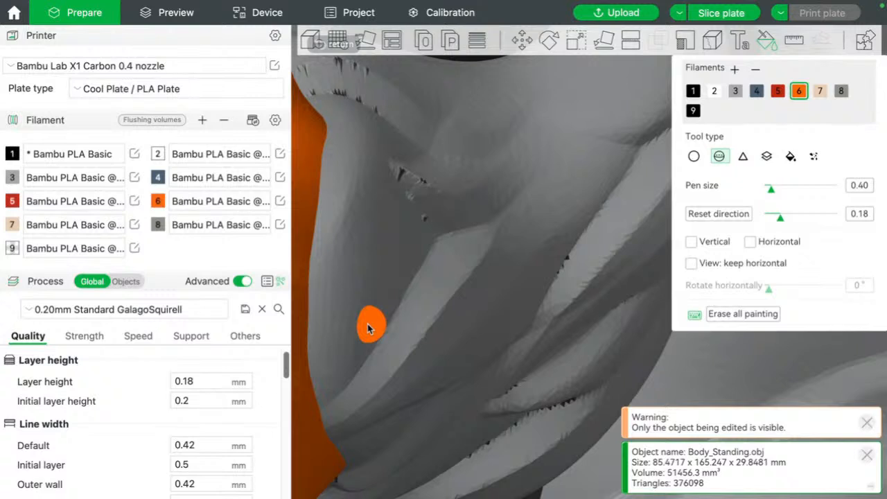
- Paint two strokes along the wrist's fur creases with filament 6 using the Sphere brush at pen size 0.40
mouse_move(367, 326)
mouse_down()
mouse_move(385, 257)
mouse_move(378, 239)
mouse_move(355, 353)
mouse_move(393, 296)
mouse_up()
scroll(393, 296, up, 3)
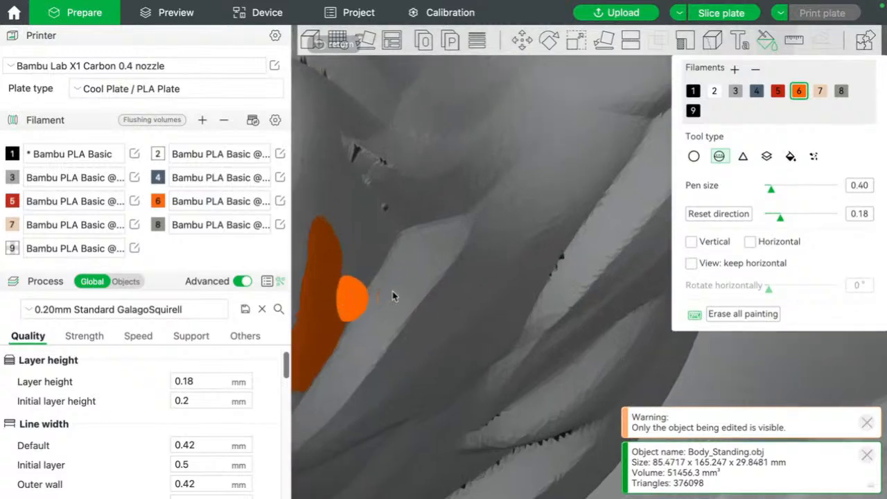
right_drag(393, 296, 500, 241)
scroll(481, 297, up, 2)
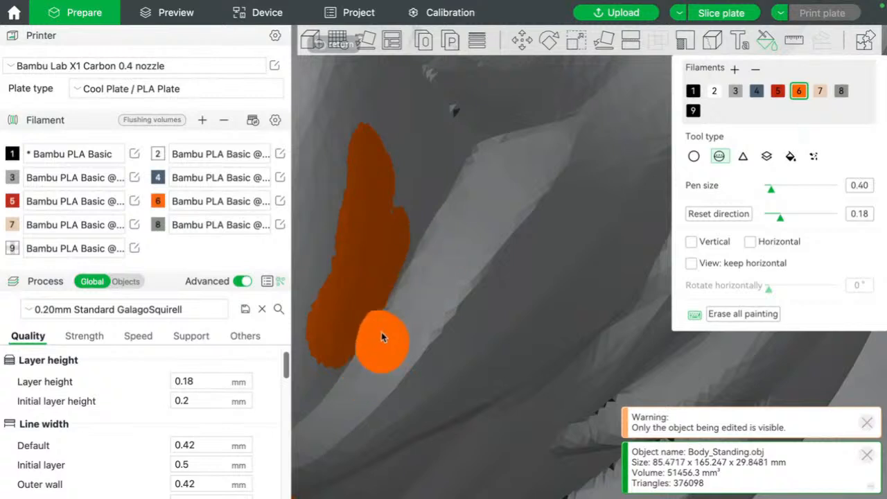
drag(398, 262, 410, 235)
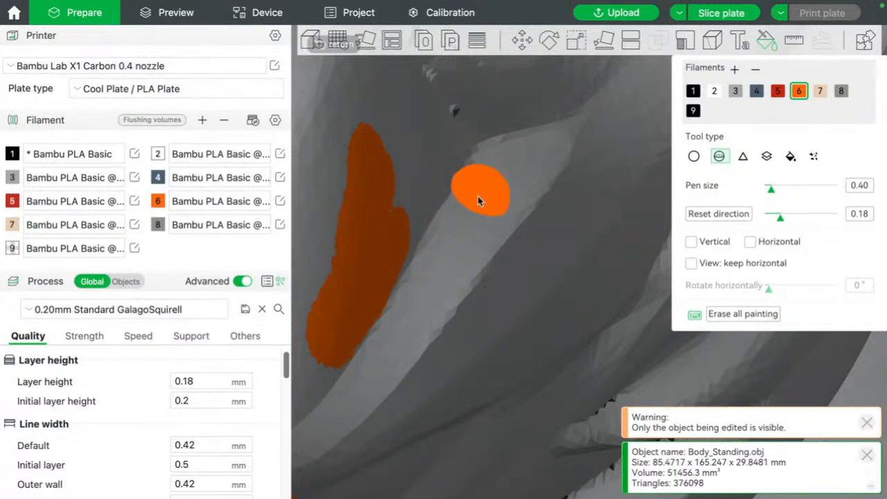
drag(479, 196, 477, 206)
mouse_move(474, 217)
mouse_down()
mouse_move(412, 308)
mouse_move(442, 271)
mouse_up()
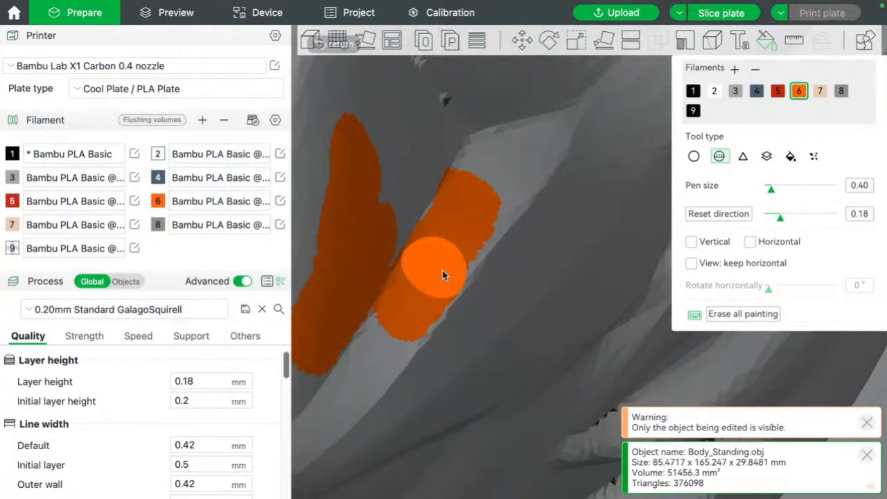
- Try painting a triangle beside the wrist stroke with filament 6 using the Triangle tool, and restore it with filament 3
scroll(443, 271, down, 5)
scroll(421, 257, up, 5)
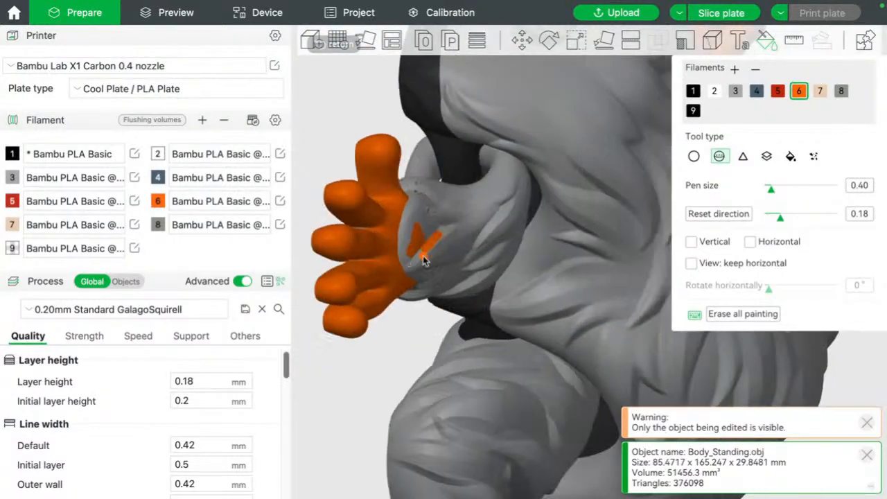
scroll(659, 265, down, 5)
scroll(645, 267, up, 6)
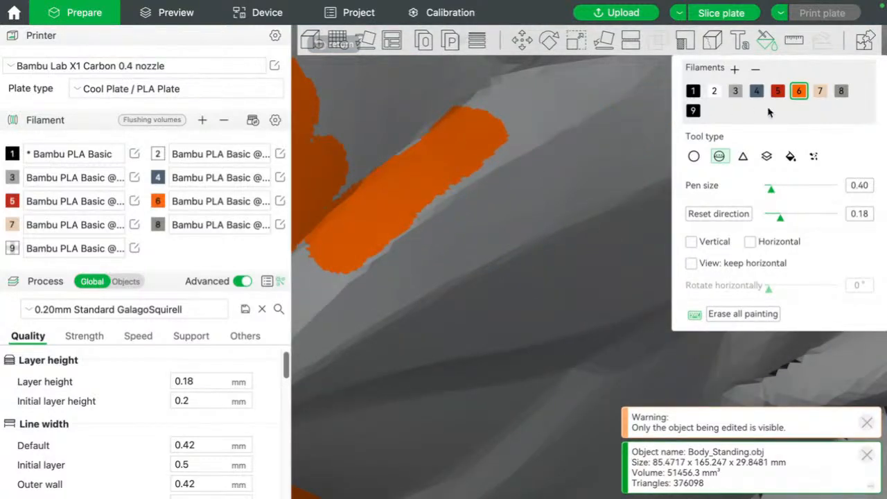
click(743, 156)
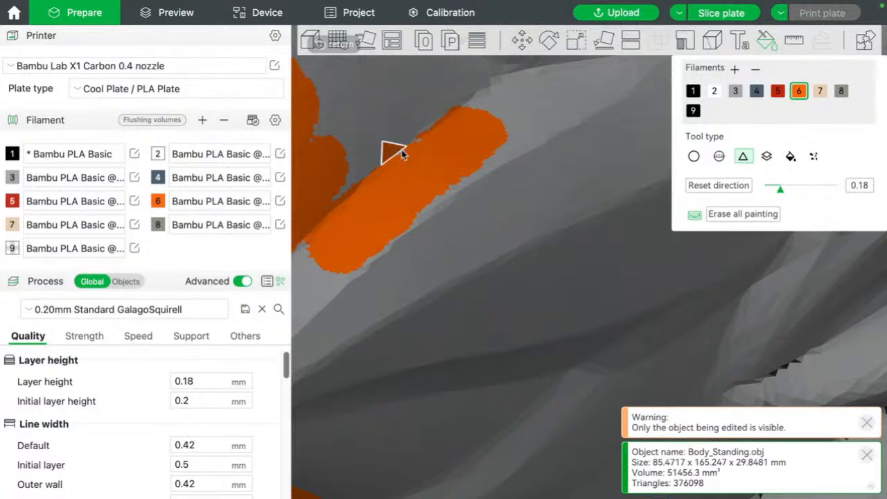
click(401, 153)
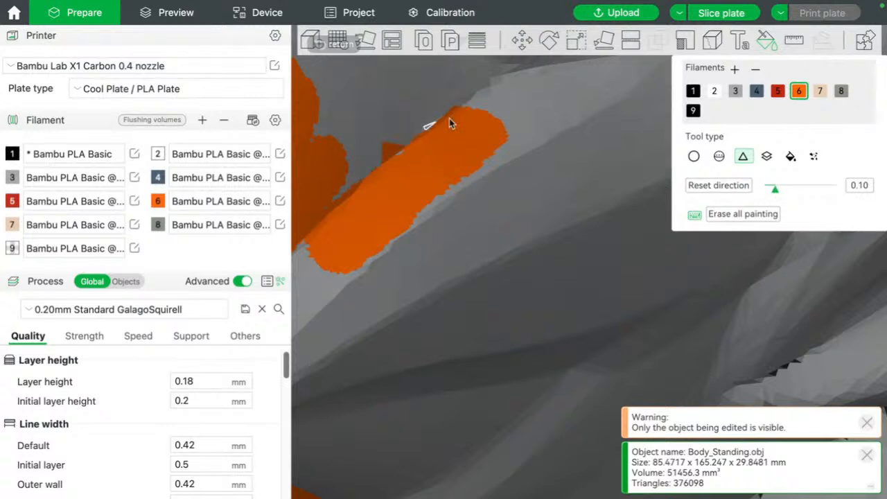
key(3)
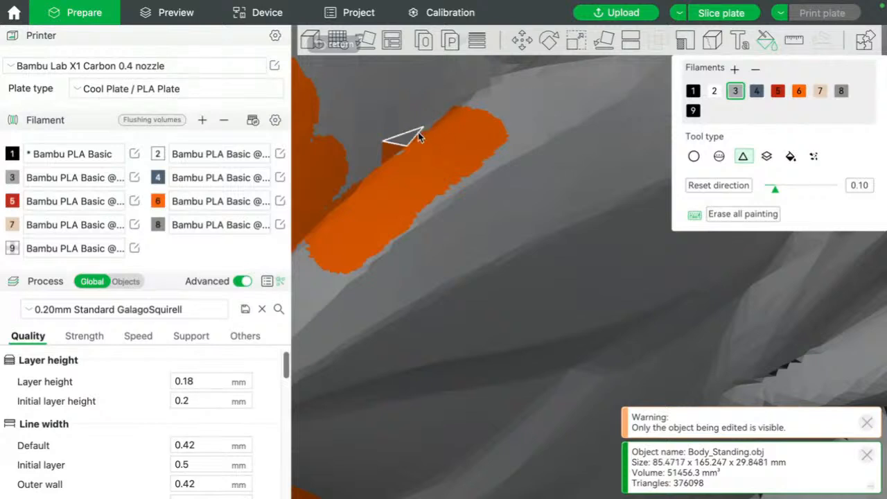
click(397, 147)
scroll(425, 105, down, 3)
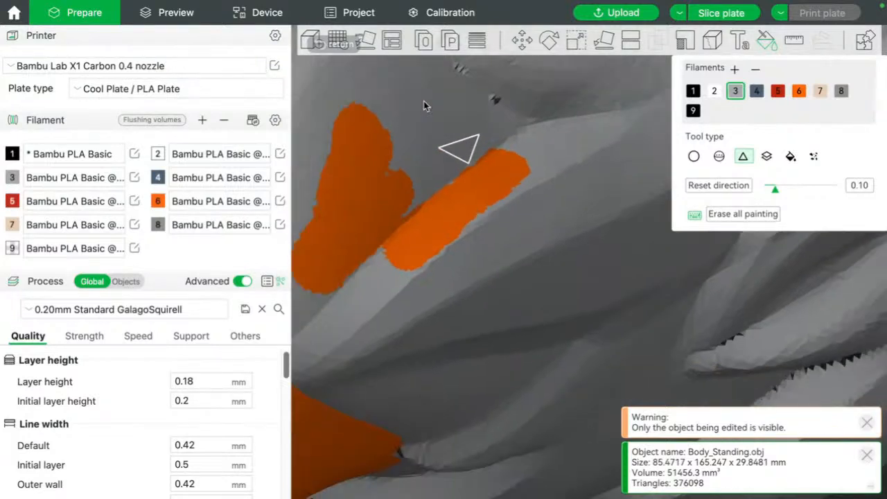
- Paint the tiny bare triangle on the edge of the wrist stroke with filament 6 using the Triangle tool
scroll(424, 105, up, 3)
middle_drag(424, 105, 582, 237)
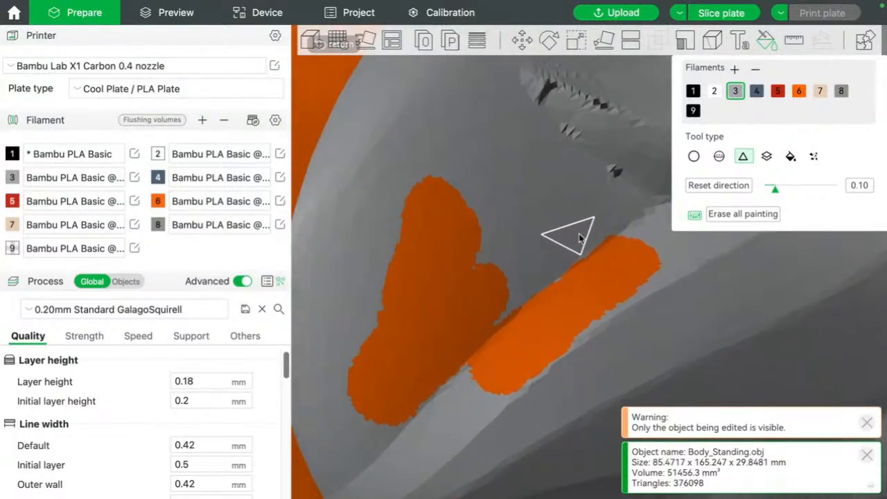
scroll(581, 236, up, 1)
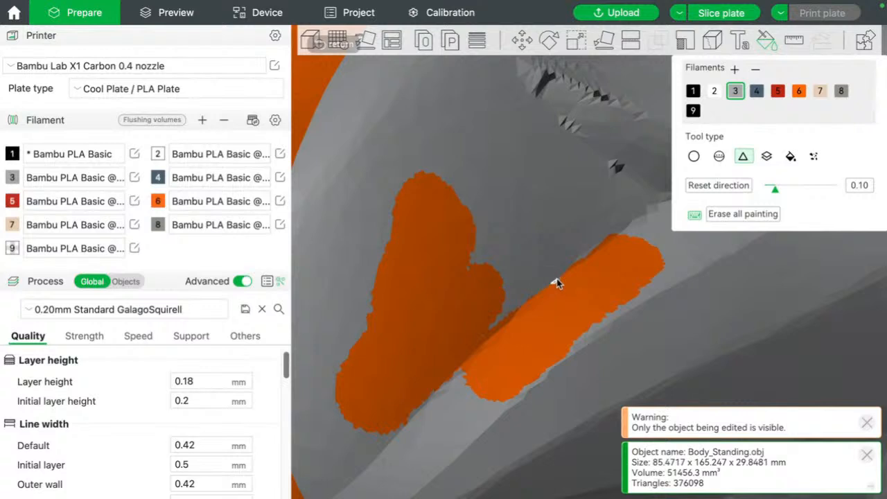
click(798, 91)
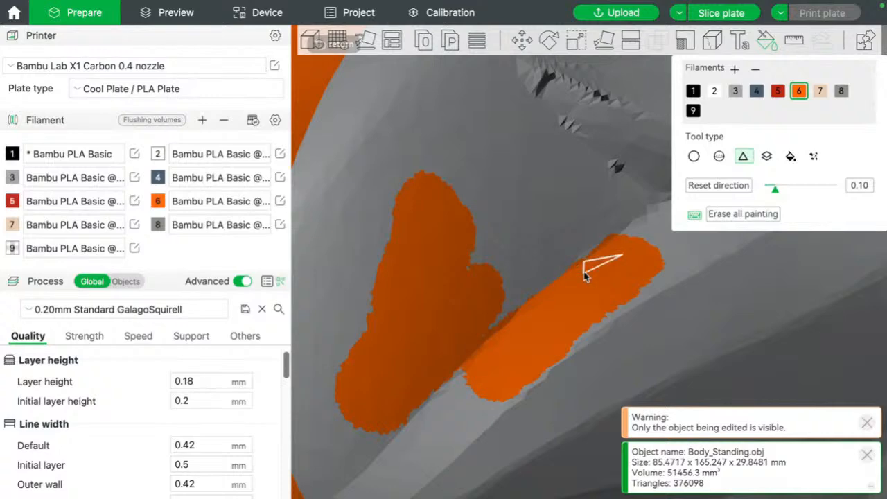
- Try to fill the fur of the main body with filament 5 using the Fill tool at a smart fill angle of 8.00
scroll(584, 274, down, 5)
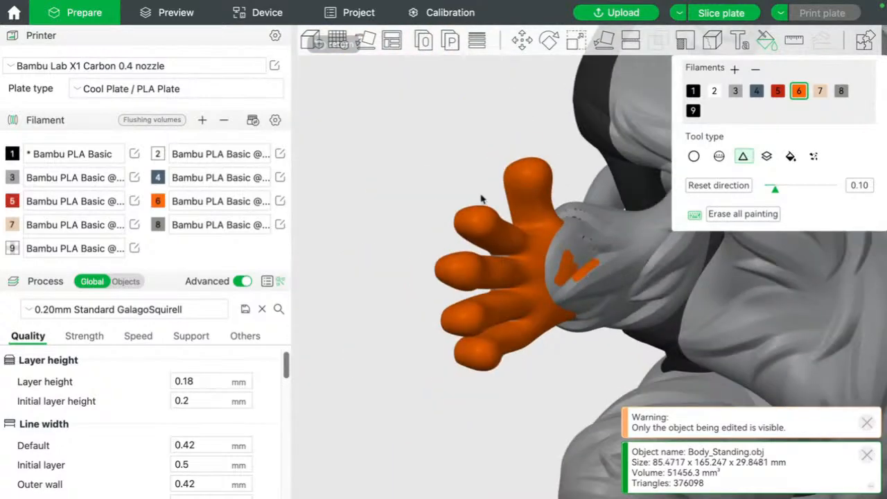
scroll(465, 173, up, 10)
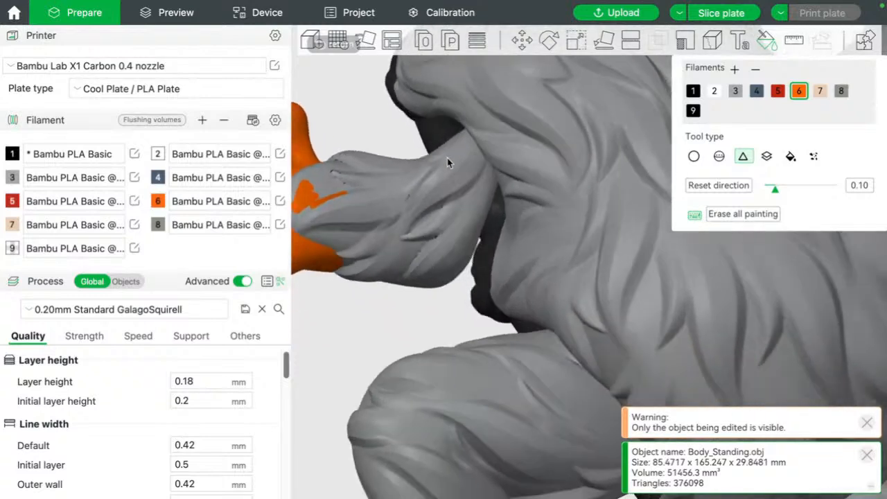
mouse_move(449, 151)
mouse_down()
mouse_move(459, 141)
mouse_move(503, 157)
mouse_move(491, 154)
mouse_up()
scroll(498, 189, down, 3)
drag(523, 213, 447, 122)
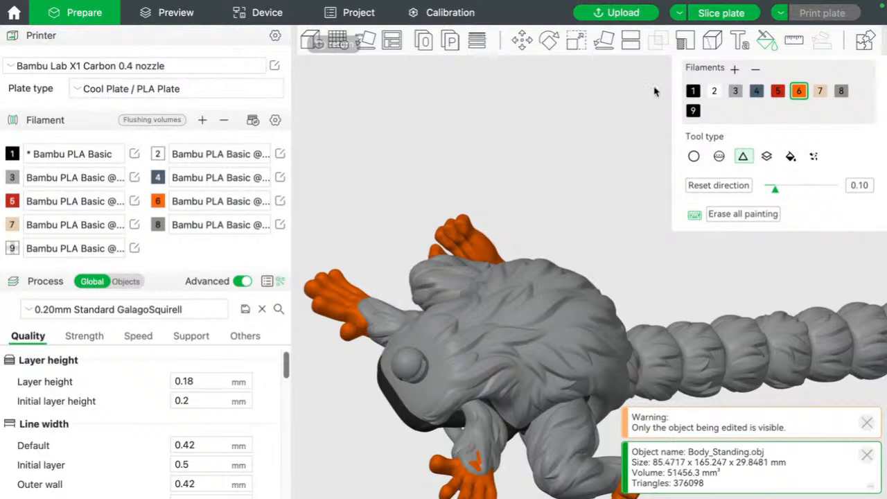
click(777, 90)
click(791, 156)
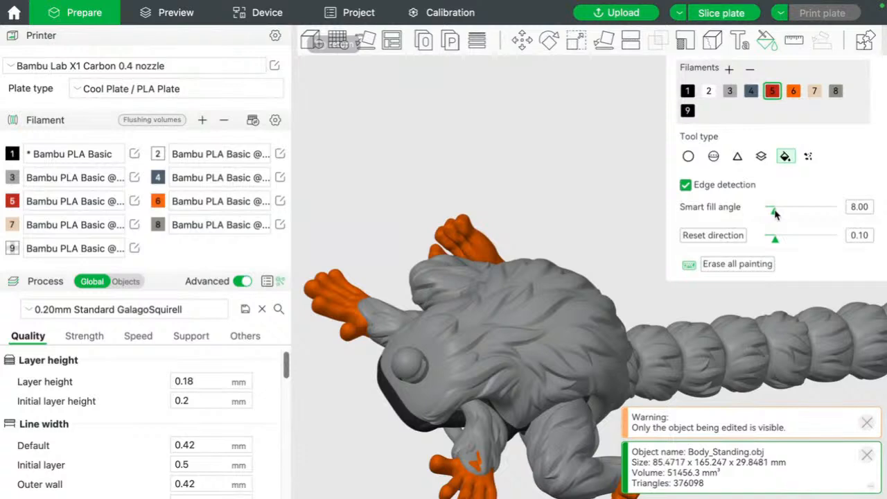
click(550, 296)
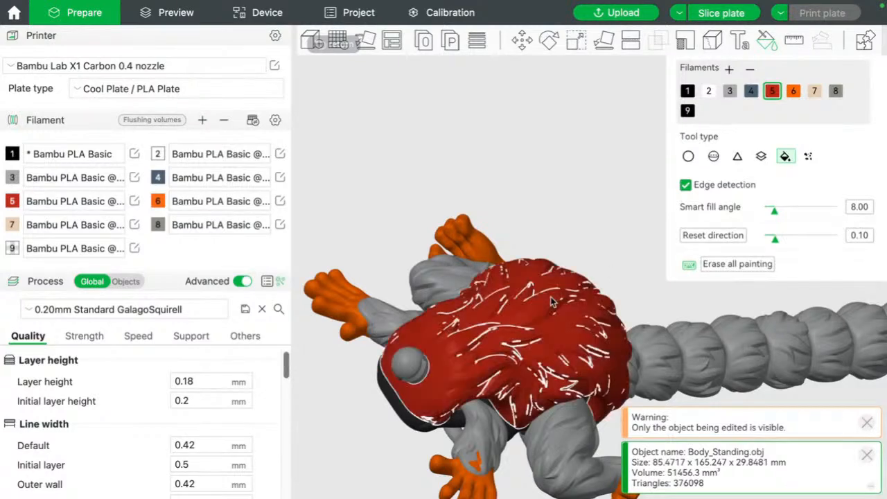
drag(587, 216, 567, 217)
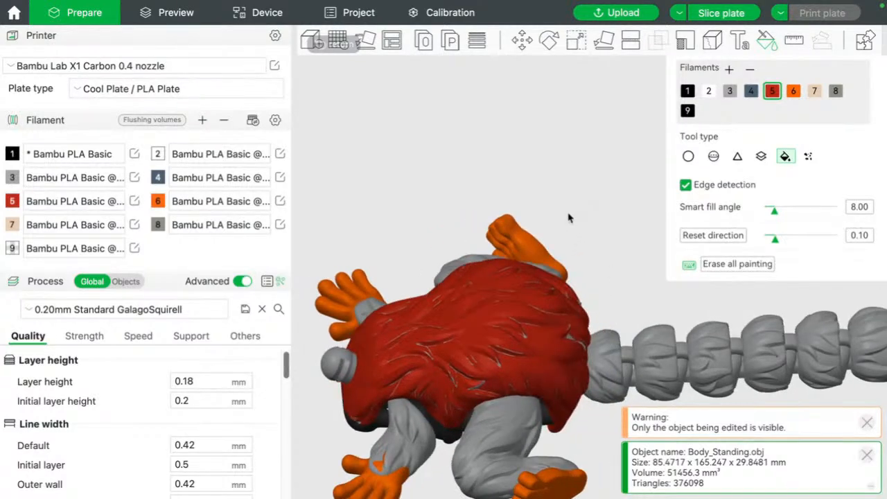
- Set the smart fill angle to 20.00 and fill the main body's fur with filament 5 using edge detection
scroll(512, 355, up, 5)
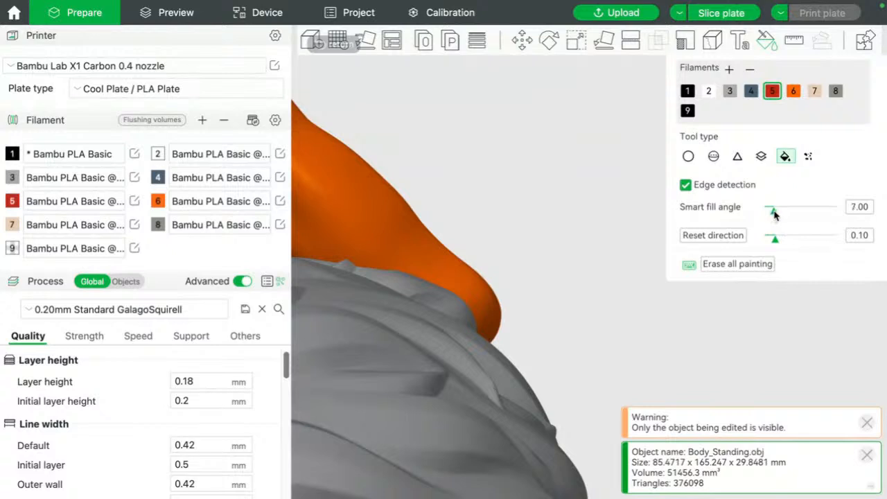
drag(774, 215, 780, 215)
click(443, 417)
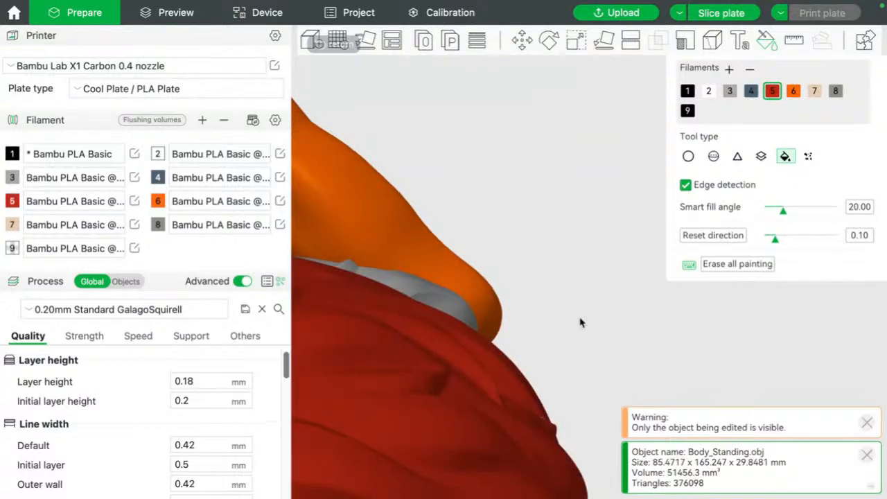
- Fill the round ball on the front of the body and its ring-shaped base with filament 5
scroll(580, 321, down, 10)
drag(445, 219, 467, 217)
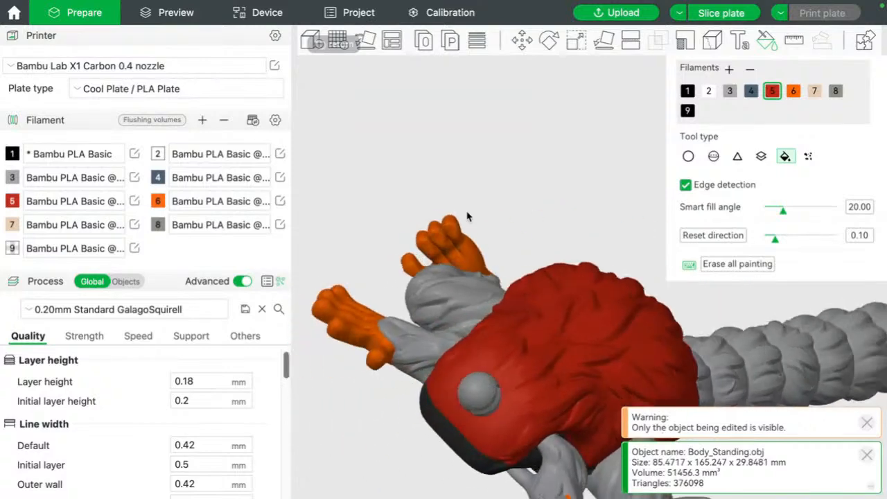
click(489, 374)
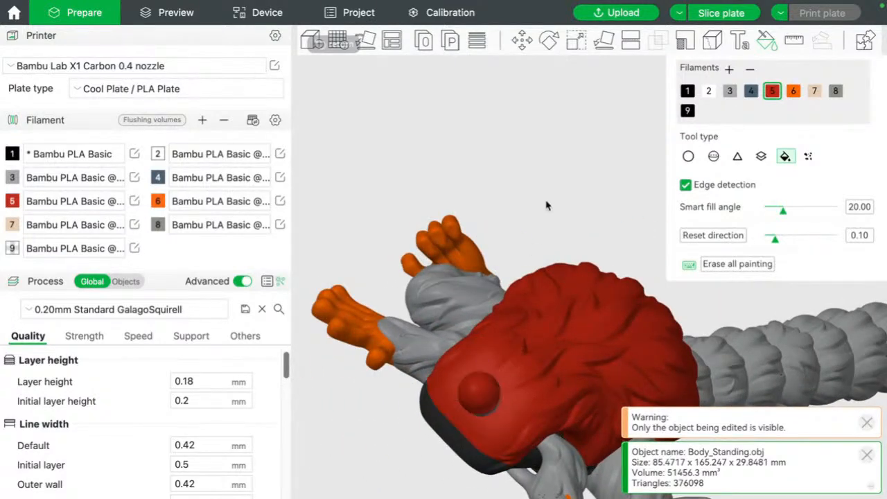
drag(546, 201, 567, 217)
right_drag(541, 333, 331, 105)
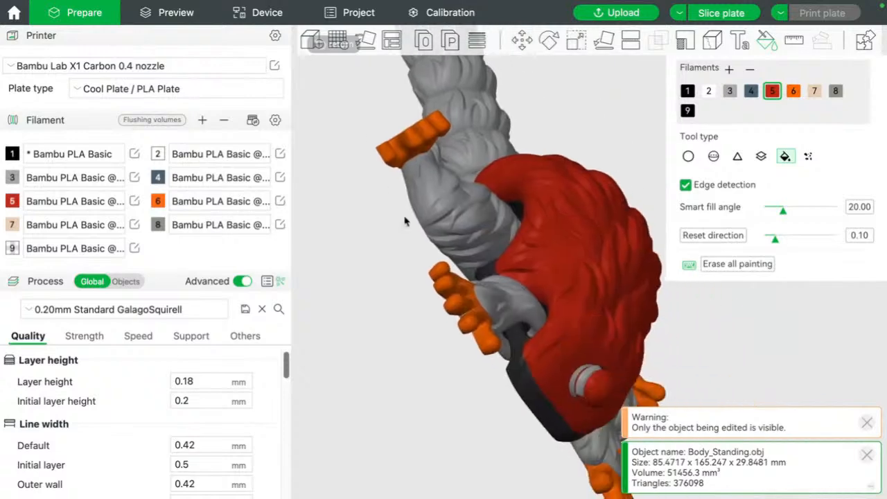
right_drag(440, 315, 370, 169)
scroll(439, 322, up, 10)
right_drag(439, 322, 600, 316)
click(375, 203)
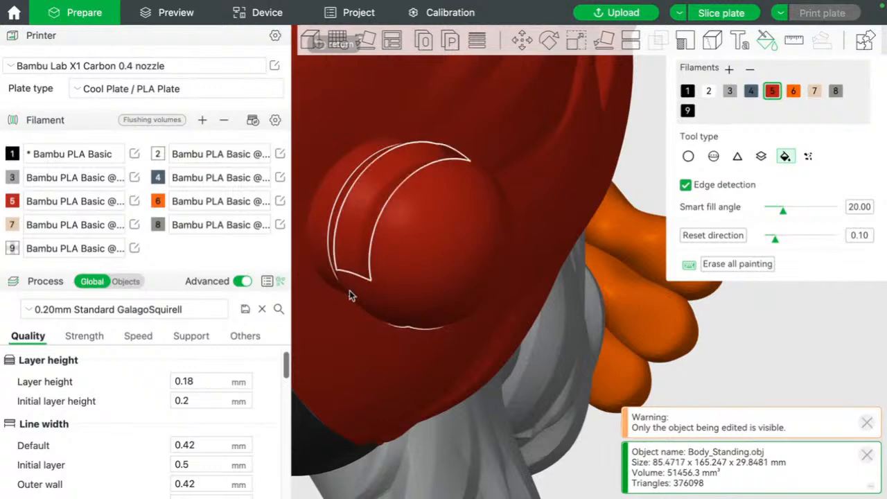
- Fill the dark underside of the main body with filament 2
scroll(352, 295, down, 5)
drag(353, 296, 385, 360)
click(708, 90)
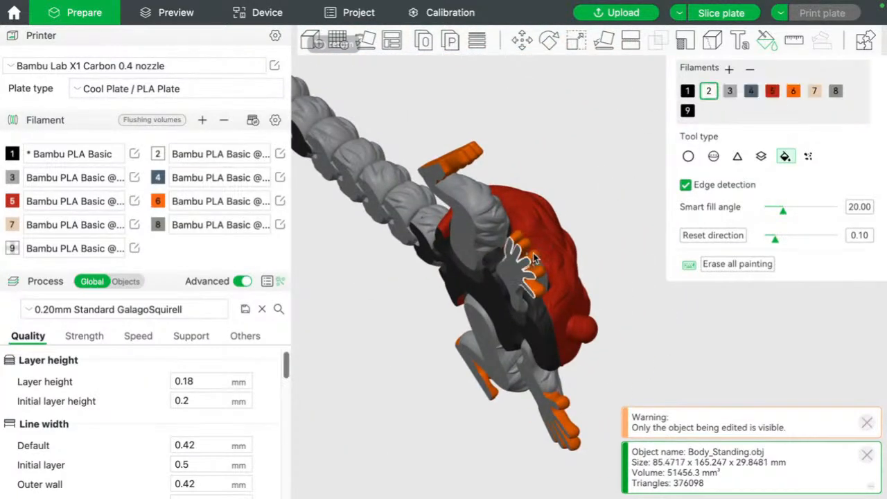
click(530, 330)
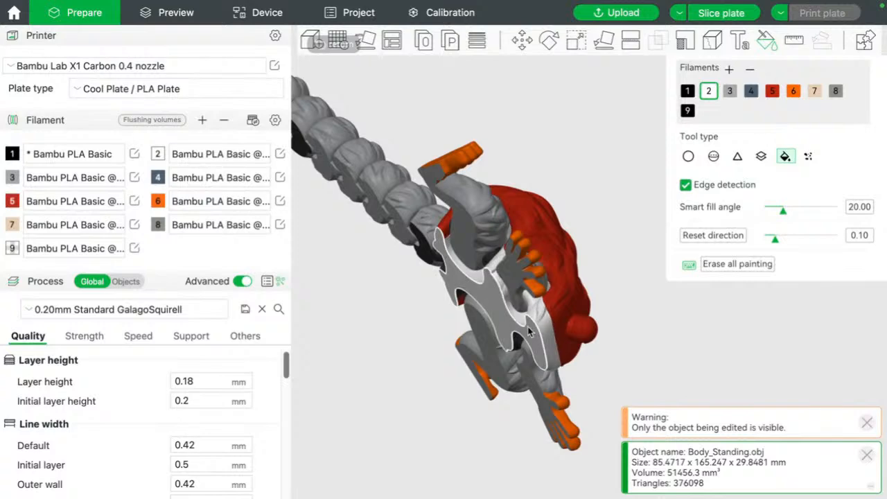
- Fill the tail segments between the one at the body and the dark tail tip with filament 2
click(424, 254)
click(416, 246)
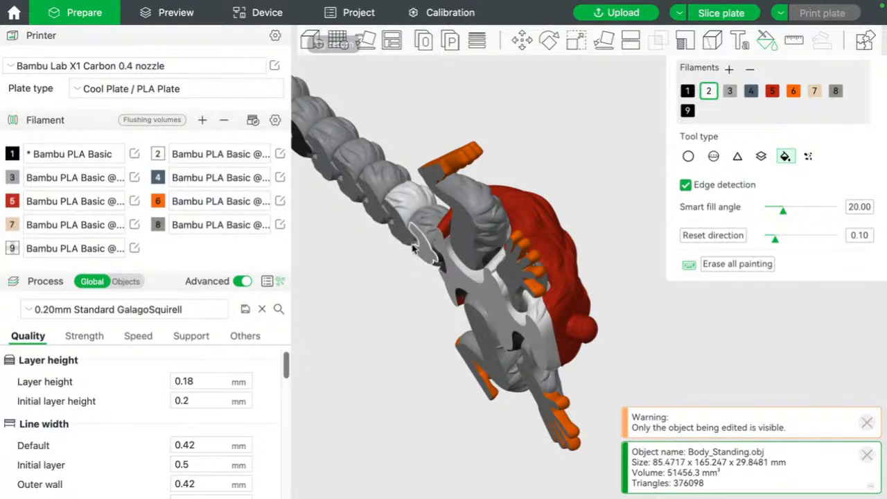
click(375, 214)
click(352, 195)
click(325, 170)
click(302, 150)
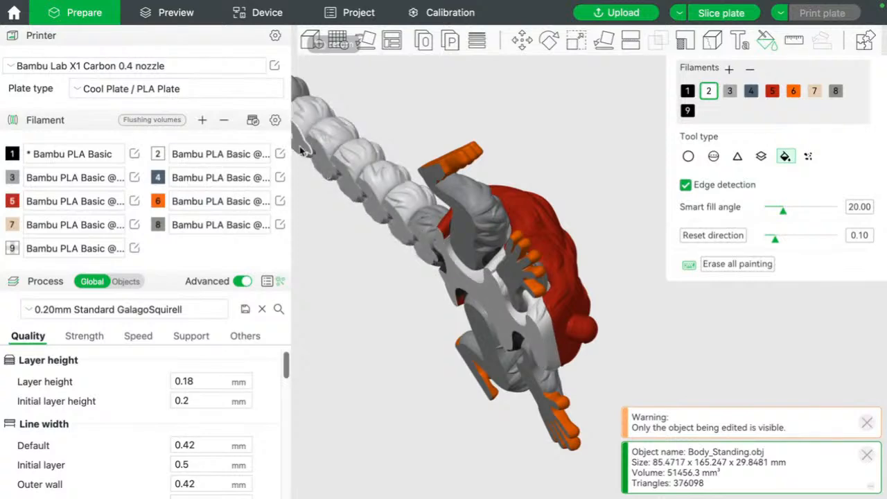
mouse_move(368, 247)
mouse_down()
mouse_move(412, 251)
mouse_move(460, 221)
mouse_move(372, 141)
mouse_up()
click(361, 77)
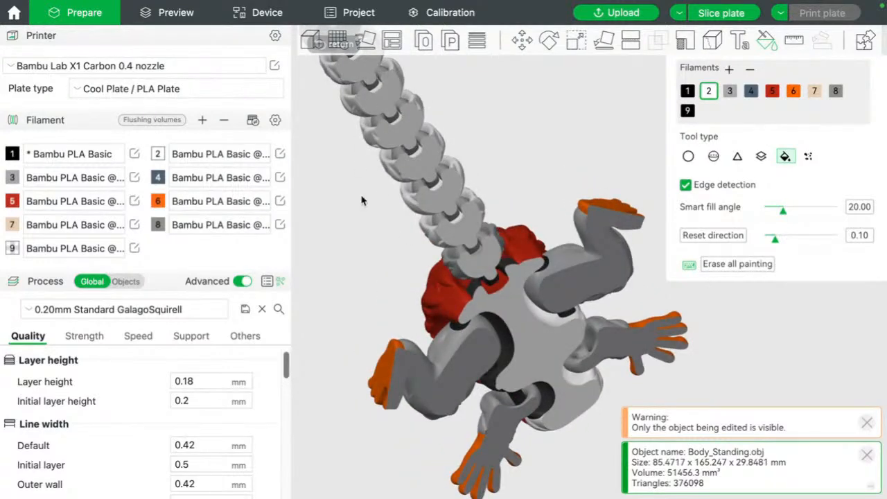
right_drag(362, 197, 459, 366)
click(437, 199)
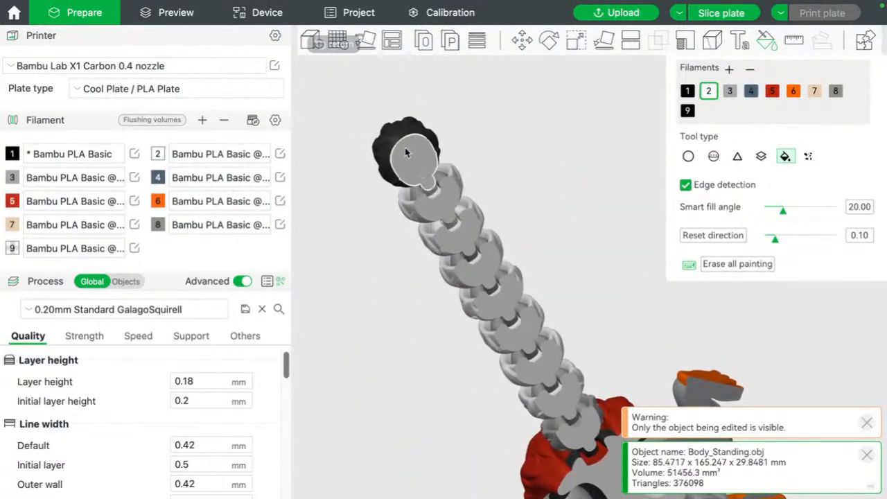
- Fill every other white tail segment from the tip with filament 1, plus the white segment nearest the body
drag(515, 165, 470, 201)
click(688, 90)
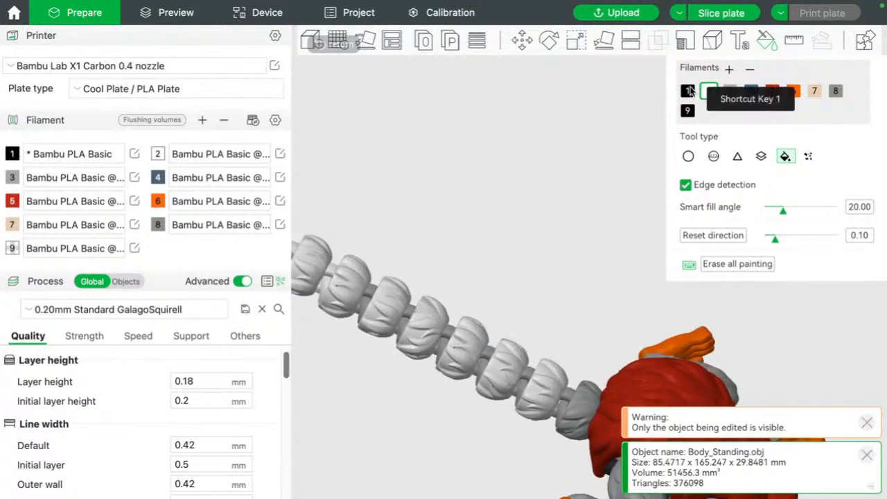
click(348, 280)
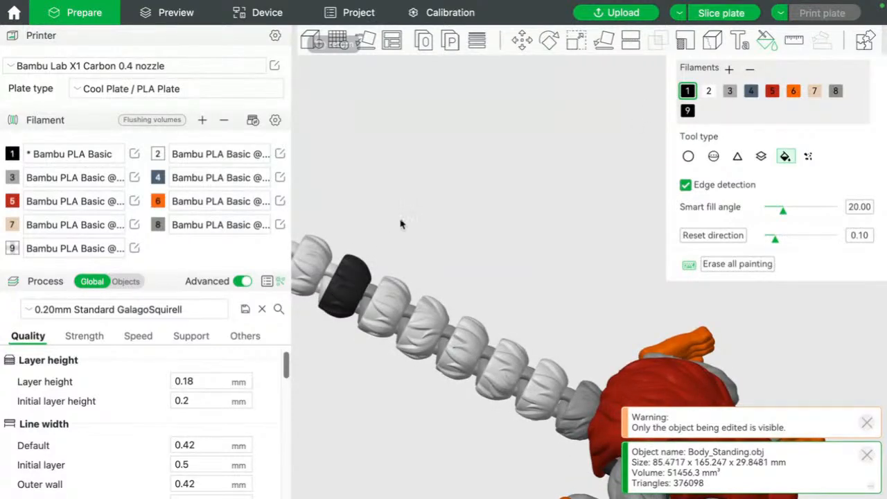
drag(400, 224, 503, 200)
click(498, 307)
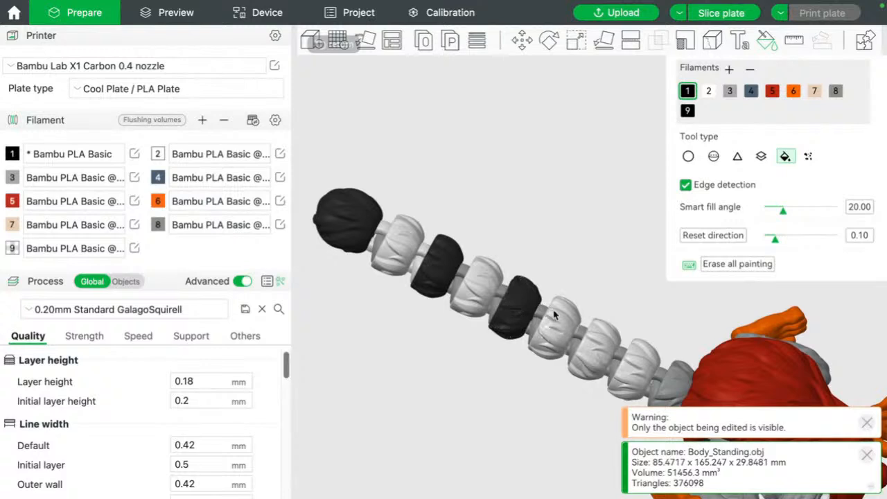
click(589, 346)
click(617, 350)
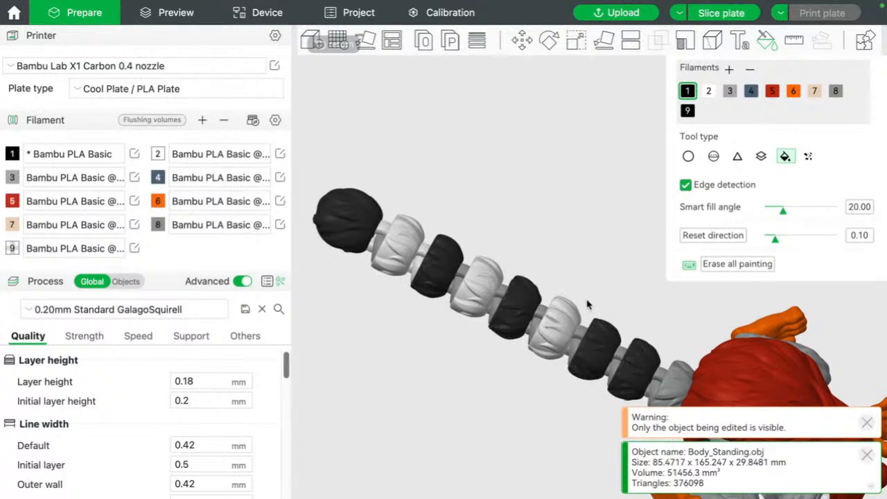
- Fill the grey joints of the two dark tail segments nearest the body with filament 1
drag(589, 306, 477, 187)
scroll(477, 187, up, 10)
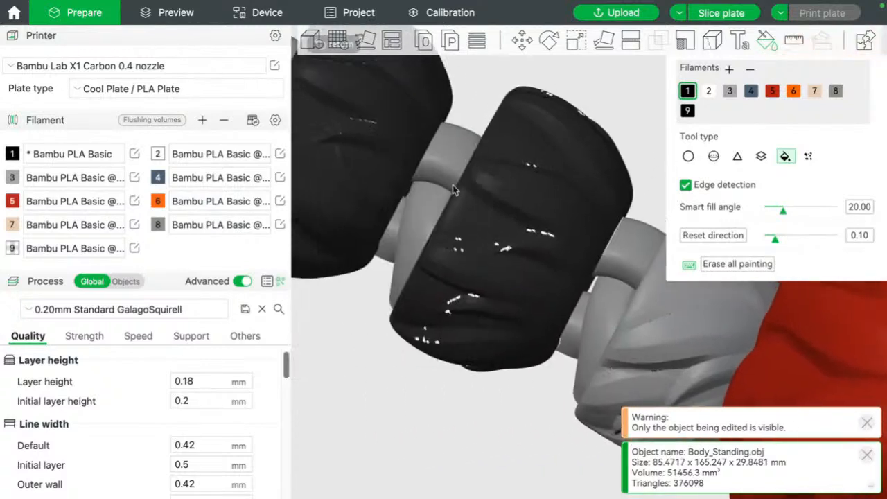
click(435, 224)
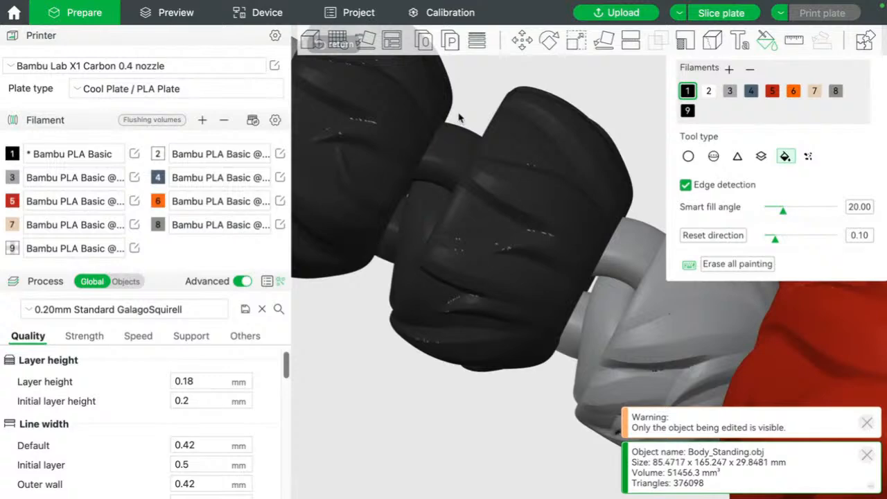
drag(459, 118, 517, 237)
click(445, 194)
scroll(517, 237, down, 5)
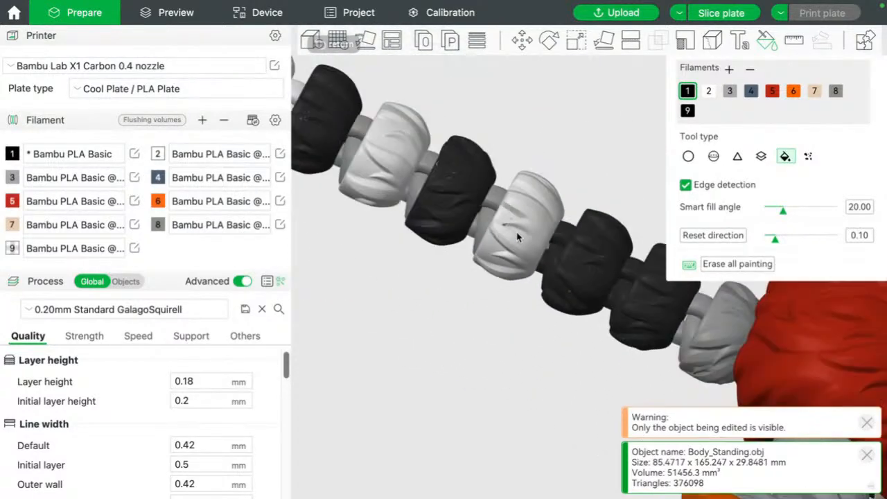
- Fill the remaining grey joints on the dark tail segments further towards the tip with filament 1
click(486, 218)
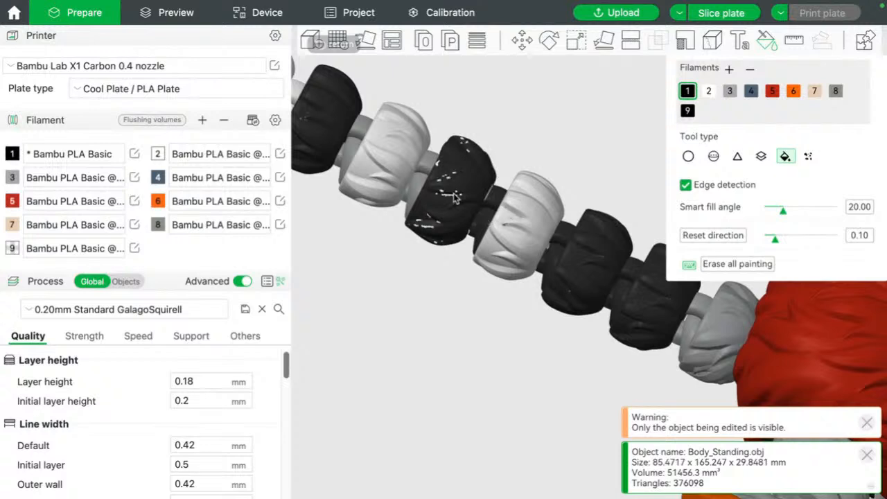
click(419, 189)
right_drag(451, 110, 589, 163)
drag(432, 154, 426, 169)
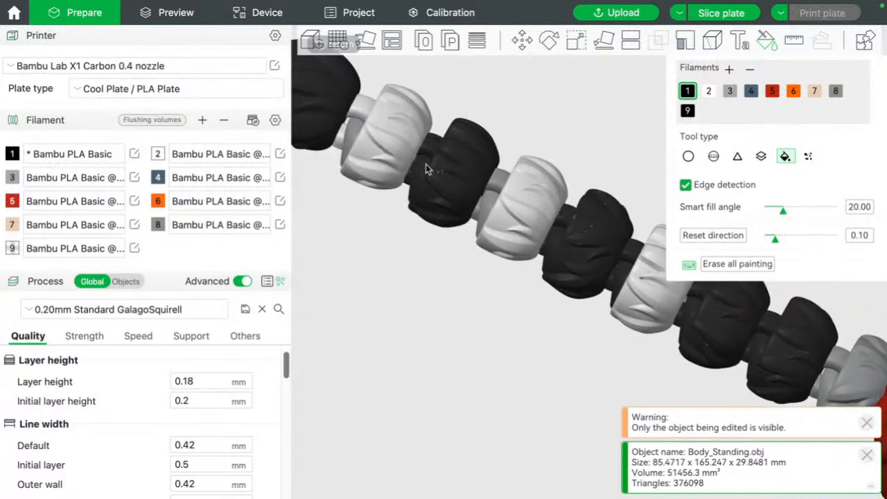
right_drag(451, 109, 615, 197)
right_drag(562, 172, 376, 72)
right_drag(546, 402, 379, 298)
right_drag(558, 321, 437, 325)
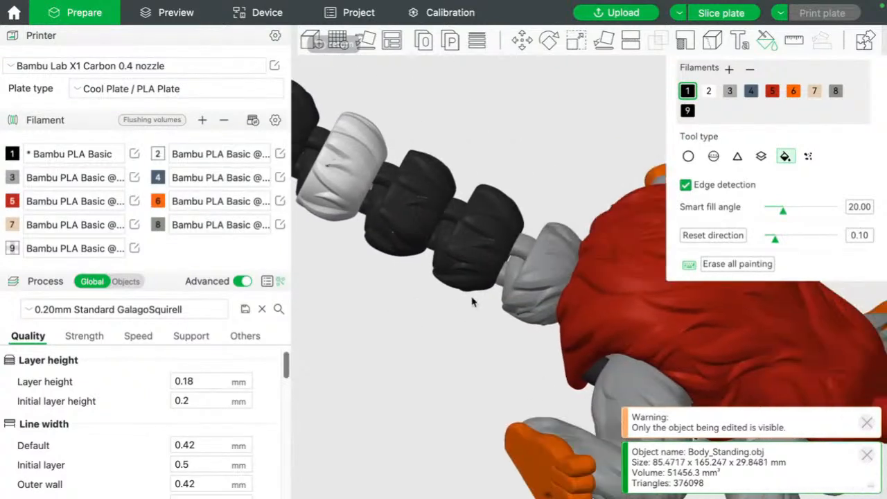
- Refill the dark second tail segment from the body with filament 2, and the segment at the body plus its joint with filament 1
click(709, 91)
click(501, 200)
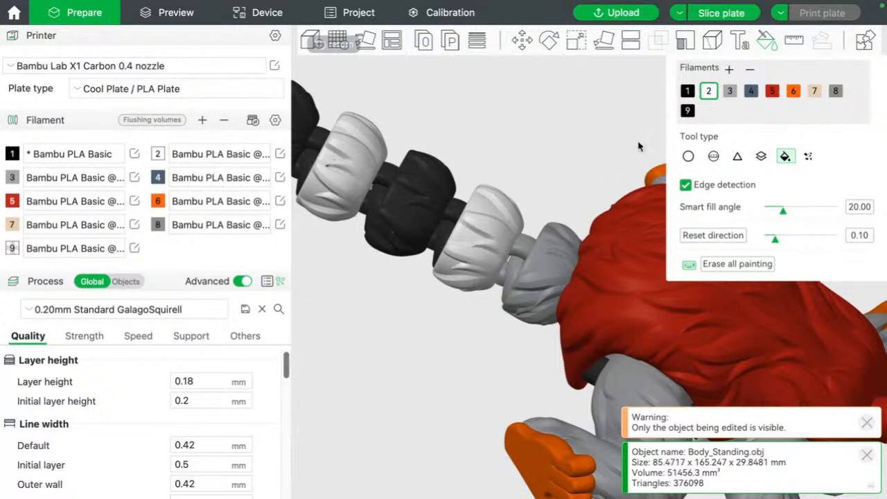
click(687, 91)
click(535, 281)
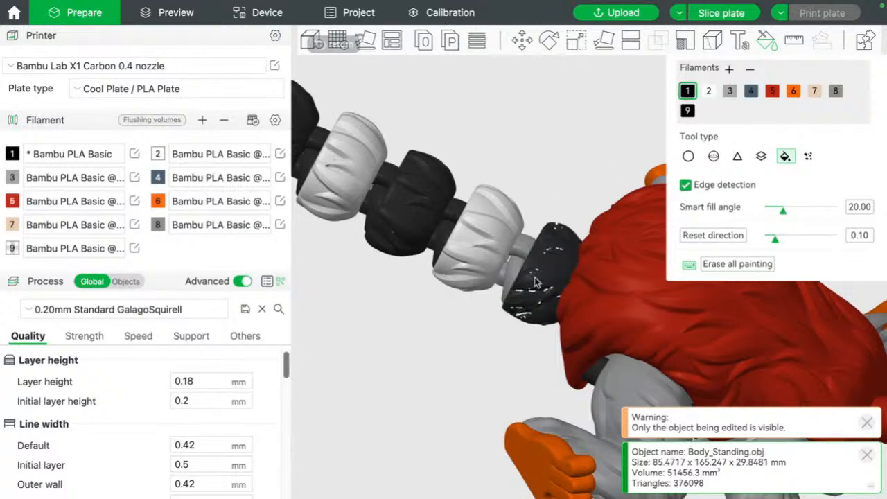
click(523, 258)
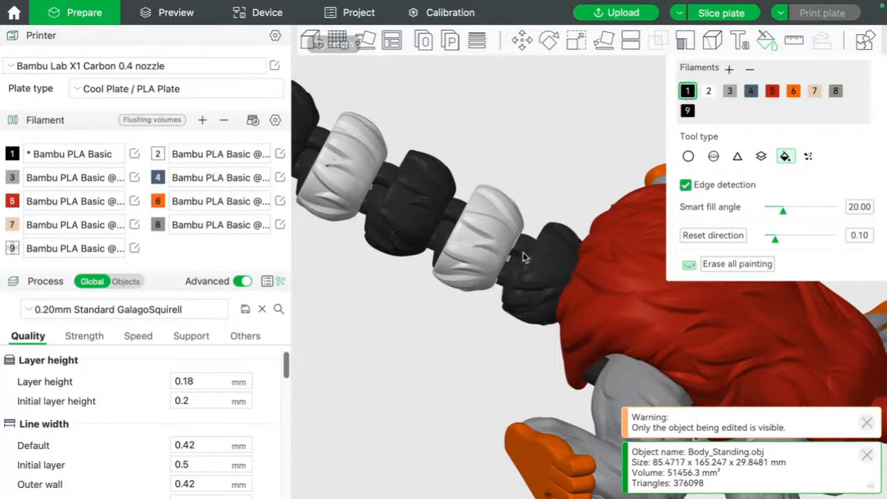
- Fill the red upper surface of the main body with filament 1
drag(584, 169, 446, 116)
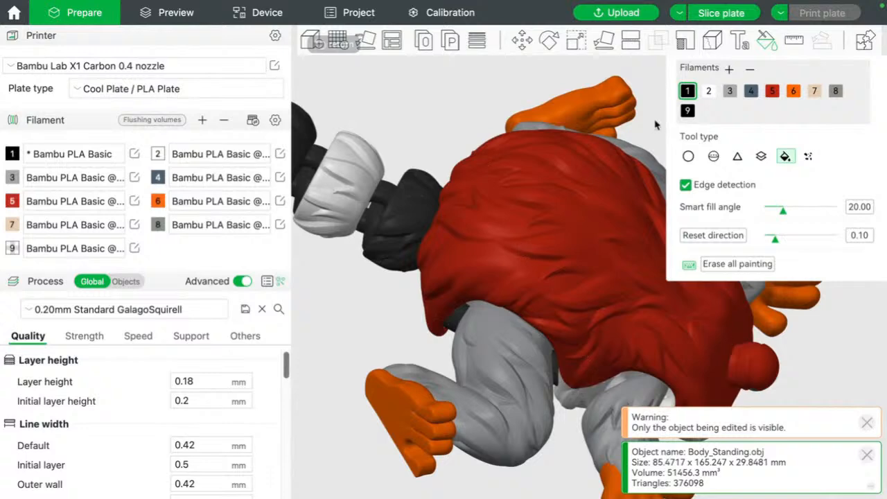
click(533, 239)
drag(453, 137, 414, 150)
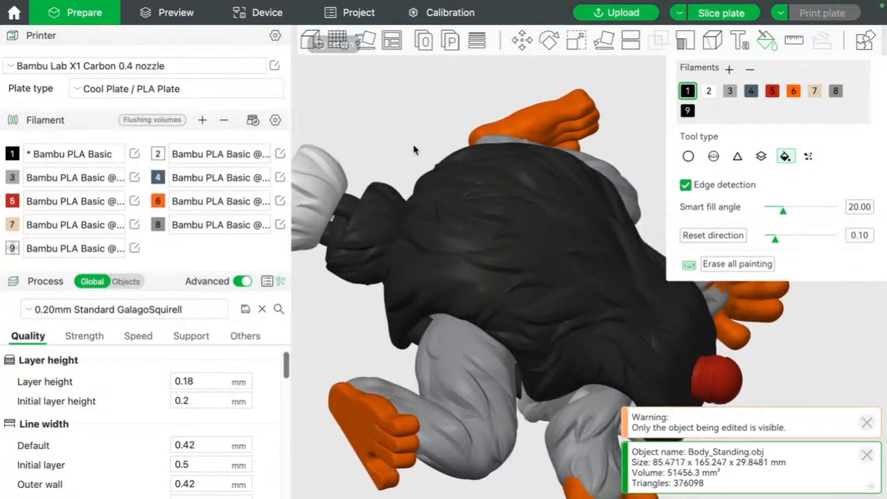
- Fill the grey arms and legs of the body with filament 2, leaving the orange hands and feet as they are
click(708, 91)
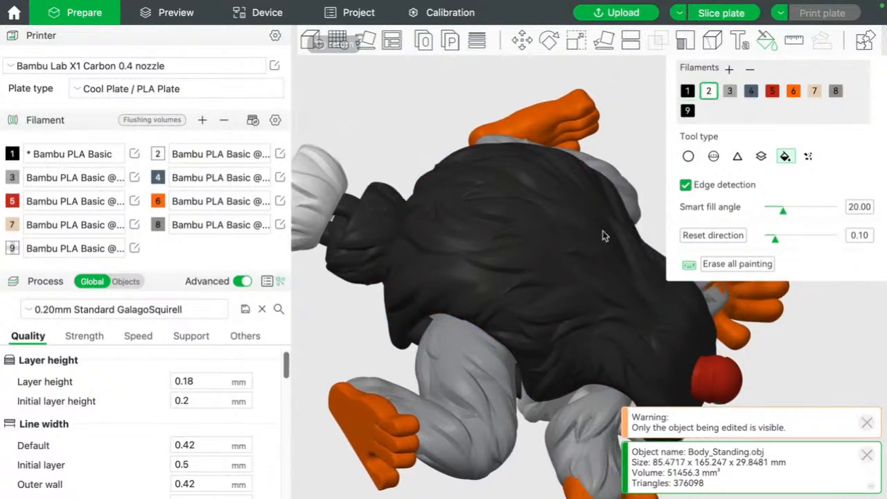
click(478, 409)
click(579, 423)
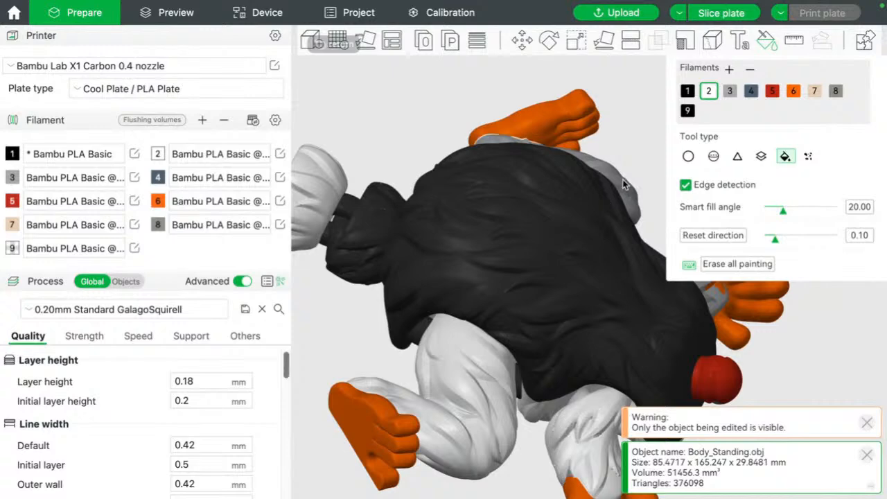
scroll(663, 279, down, 5)
mouse_move(664, 279)
mouse_down()
mouse_move(684, 342)
mouse_move(647, 343)
mouse_up()
scroll(540, 298, up, 10)
right_drag(414, 257, 637, 314)
mouse_move(638, 318)
mouse_down()
mouse_move(449, 297)
mouse_move(474, 330)
mouse_up()
click(473, 336)
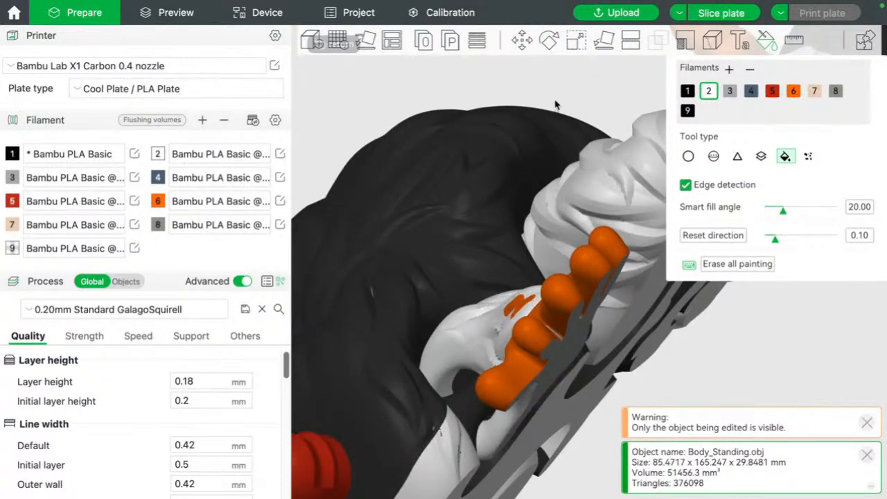
- Fill the stray orange patches on the white forearm above the hand with filament 2
drag(555, 105, 561, 111)
right_drag(583, 349, 475, 161)
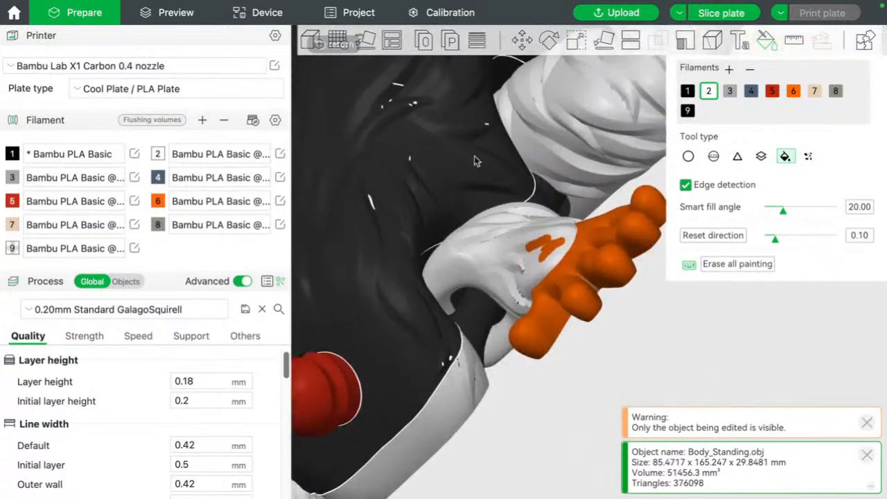
scroll(544, 270, up, 8)
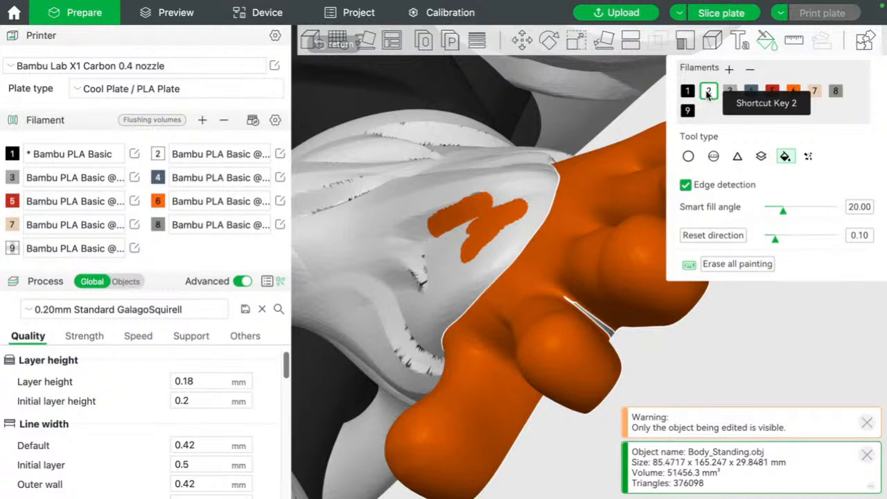
click(492, 224)
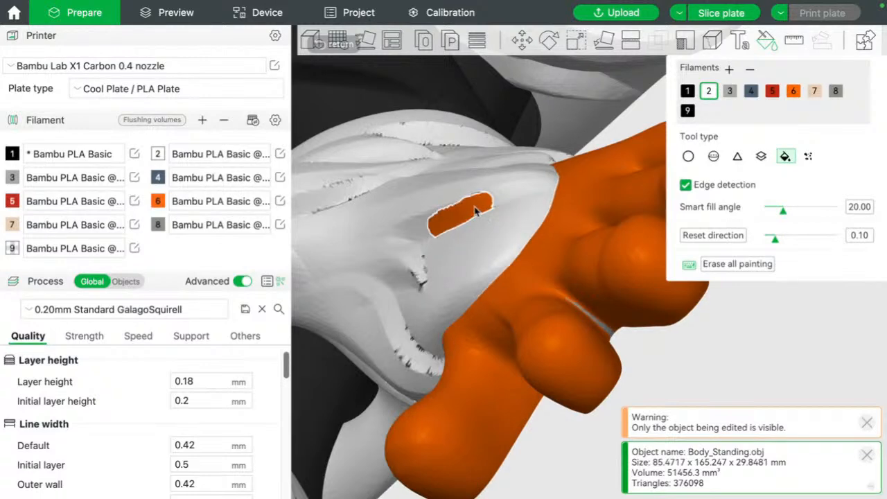
click(476, 211)
- Paint over the leftover orange and dark specks on the forearm with the sphere brush in filament 2
scroll(403, 339, up, 10)
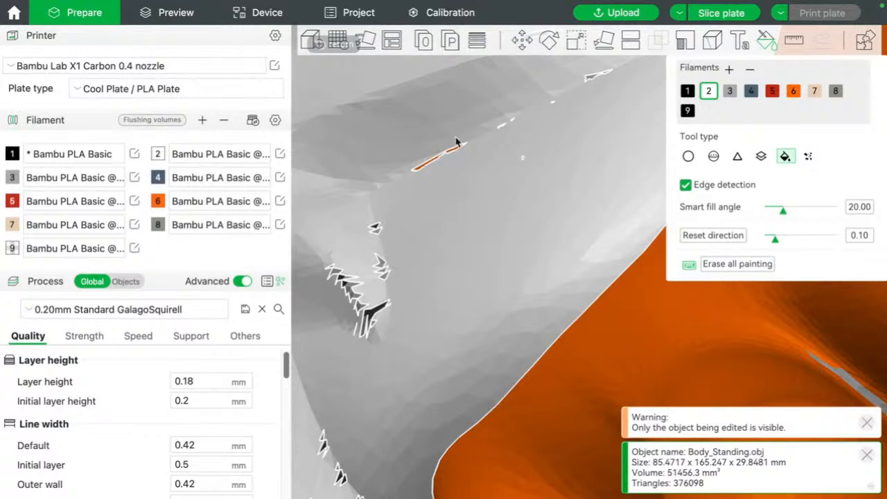
click(713, 156)
mouse_move(586, 115)
mouse_down()
mouse_move(519, 113)
mouse_move(430, 149)
mouse_move(376, 228)
mouse_move(373, 314)
mouse_move(356, 292)
mouse_move(384, 205)
mouse_move(320, 415)
mouse_move(347, 476)
mouse_move(376, 373)
mouse_up()
scroll(434, 279, down, 7)
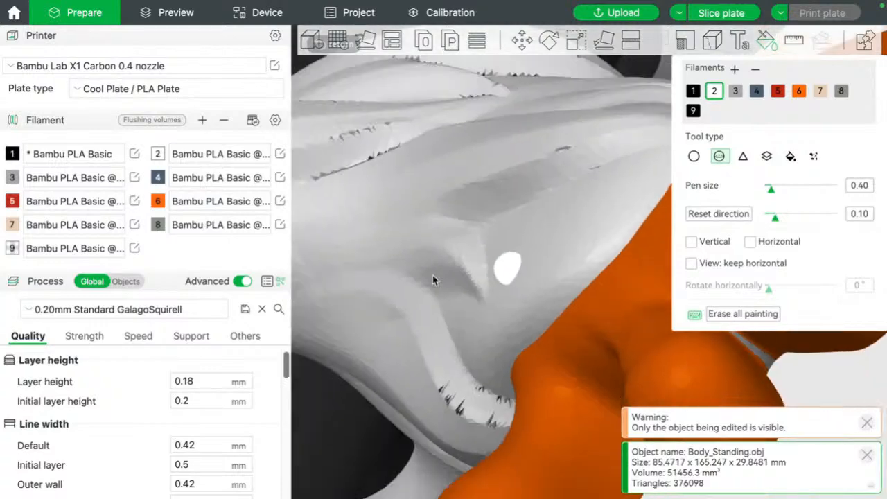
- Brush filament 2 over the dark specks along the upper folds of the same arm
right_drag(435, 231, 474, 350)
drag(464, 331, 465, 340)
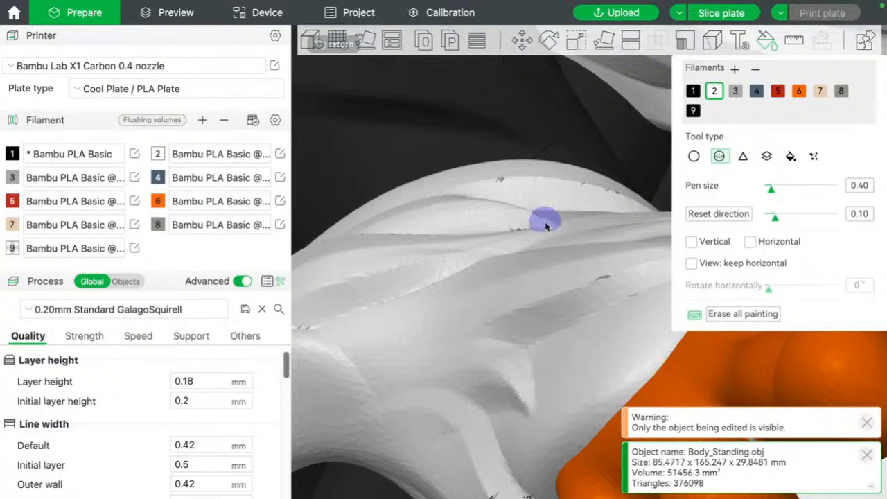
drag(547, 222, 520, 229)
drag(509, 182, 497, 186)
drag(598, 187, 629, 204)
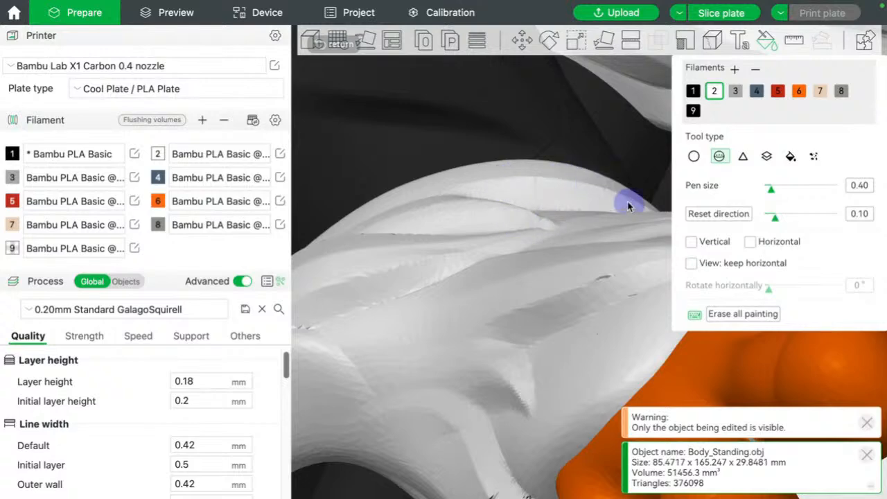
drag(612, 274, 595, 284)
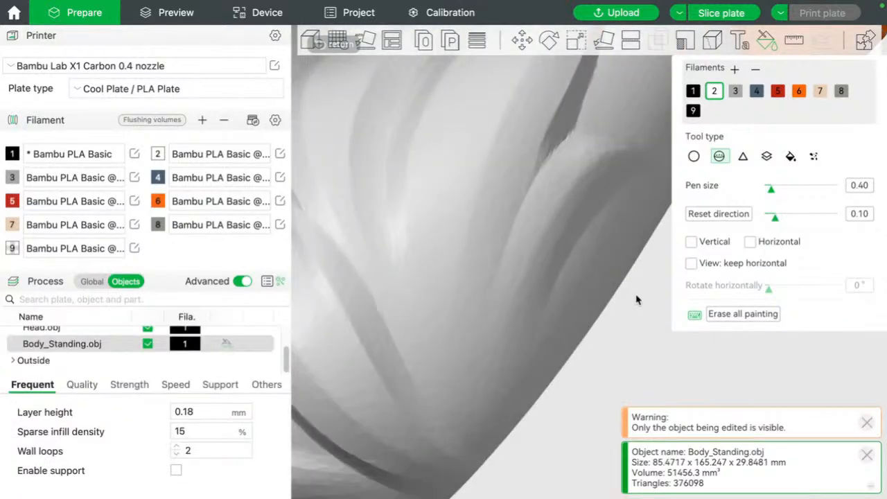
- Brush filament 2 over the dark specks in the folds of the white hind leg
drag(618, 352, 615, 365)
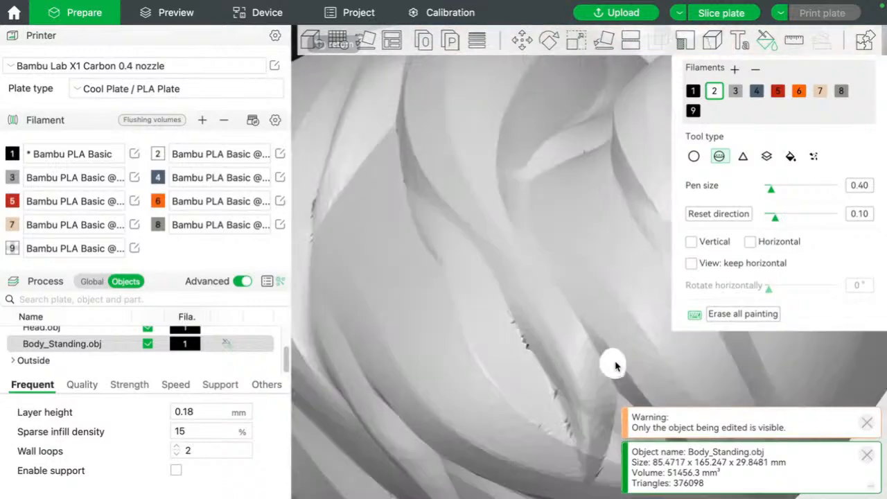
mouse_move(509, 316)
mouse_down()
mouse_move(578, 438)
mouse_move(540, 425)
mouse_move(558, 411)
mouse_up()
drag(305, 204, 311, 251)
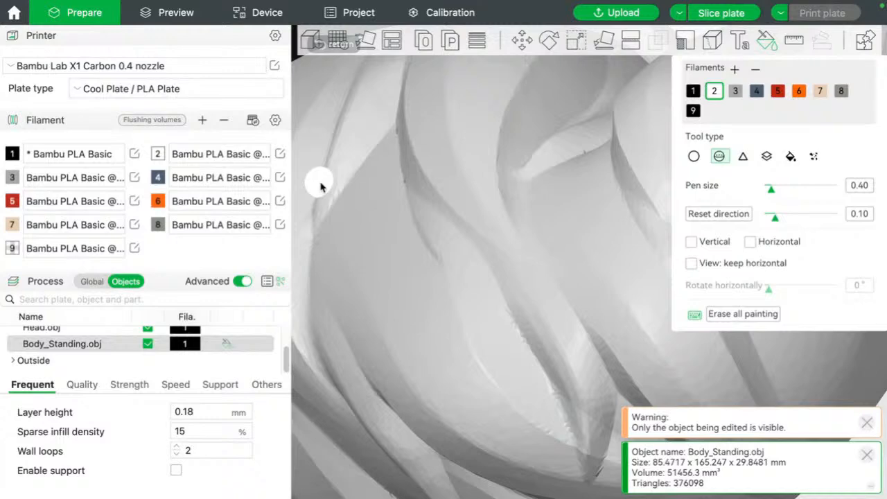
- Examine the dark back, the front ball and the white limbs for missed specks
scroll(321, 182, down, 10)
scroll(322, 181, down, 2)
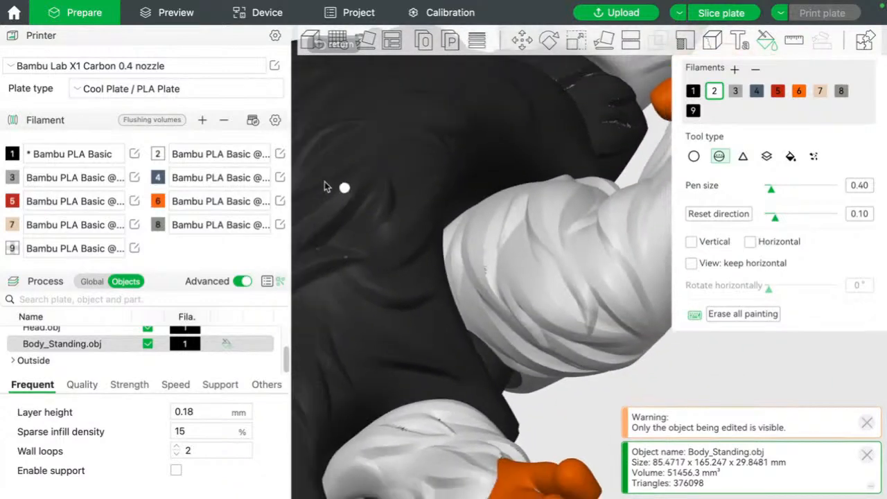
scroll(358, 189, down, 2)
scroll(358, 194, down, 5)
drag(454, 210, 469, 216)
scroll(468, 271, up, 10)
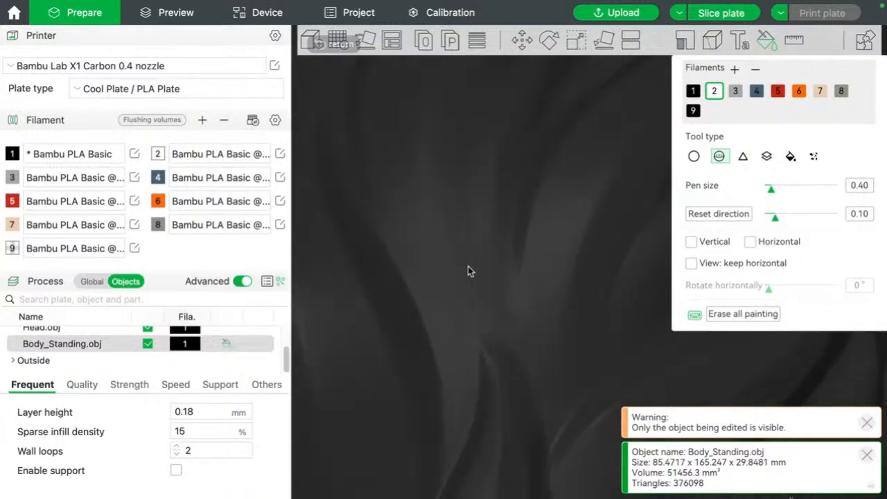
scroll(468, 271, down, 8)
scroll(467, 271, up, 6)
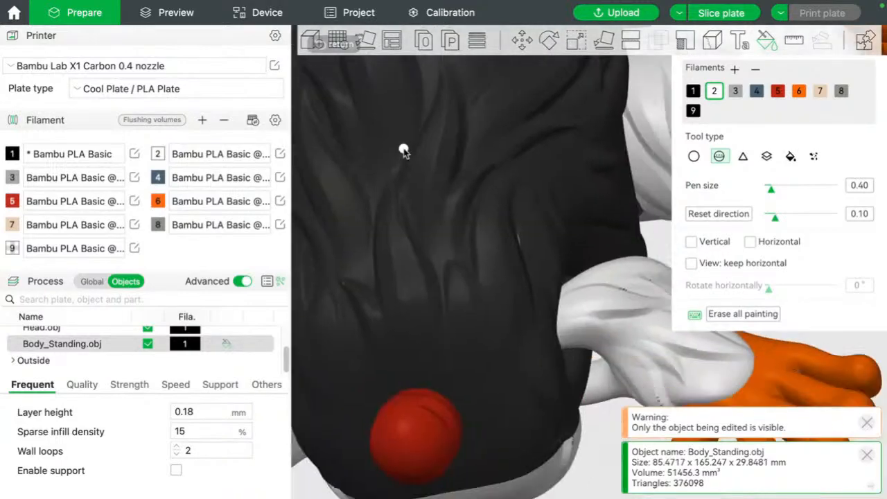
right_drag(403, 151, 387, 128)
right_drag(529, 228, 318, 134)
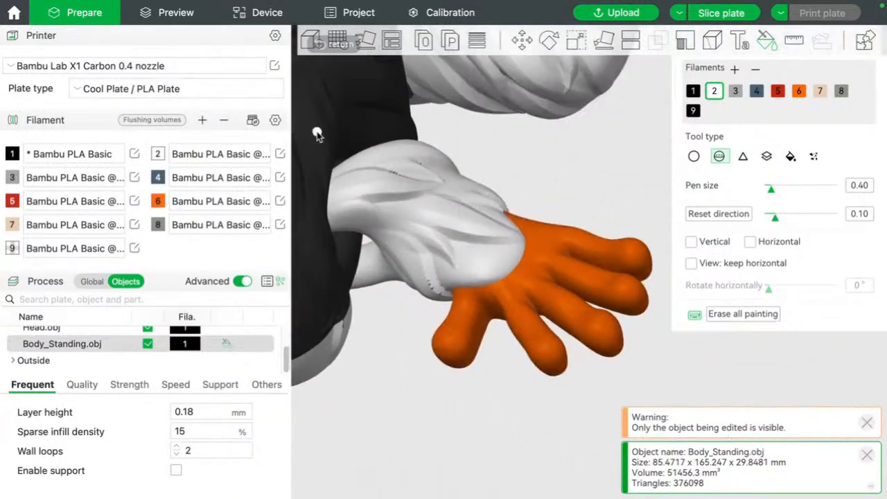
- Fill the white arm beside the orange hand with filament 7, using a smart fill angle of 49
scroll(419, 291, up, 5)
scroll(419, 290, up, 1)
right_drag(449, 244, 739, 219)
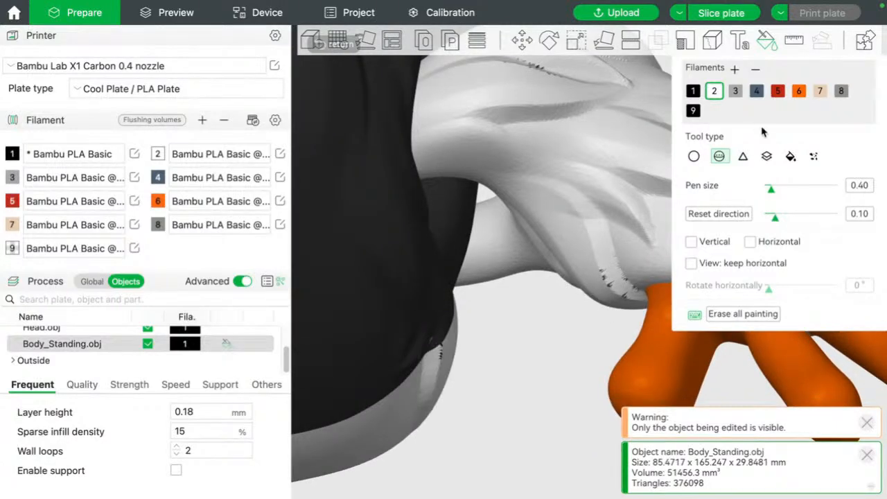
click(790, 156)
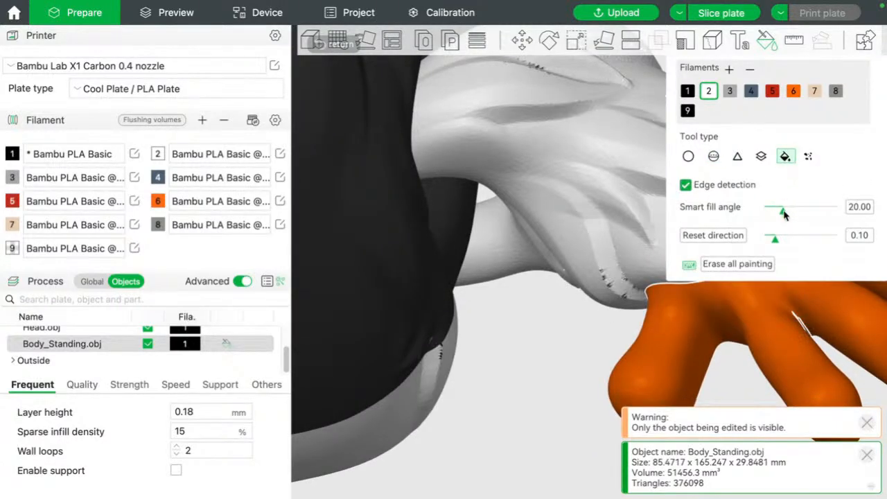
drag(783, 214, 804, 216)
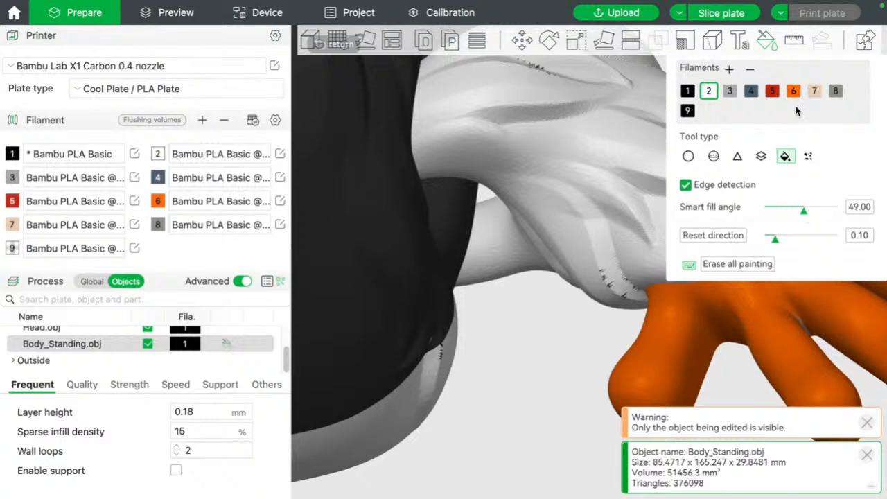
click(814, 91)
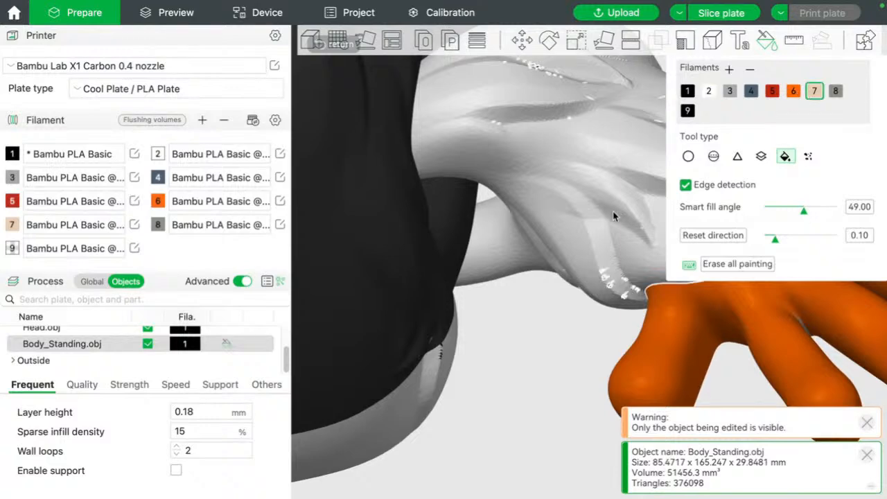
click(614, 216)
- Brush filament 7 over the missed white and dark specks along the folds of the beige arm
scroll(563, 355, up, 6)
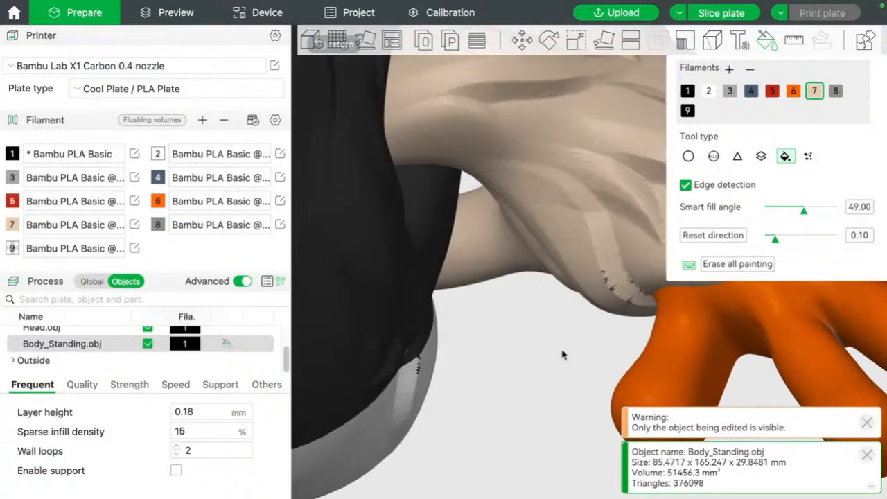
right_drag(564, 354, 447, 349)
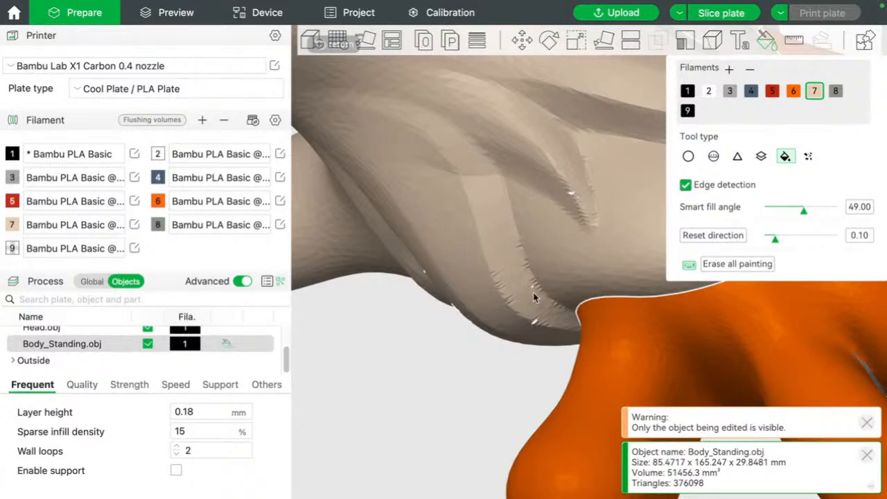
click(688, 156)
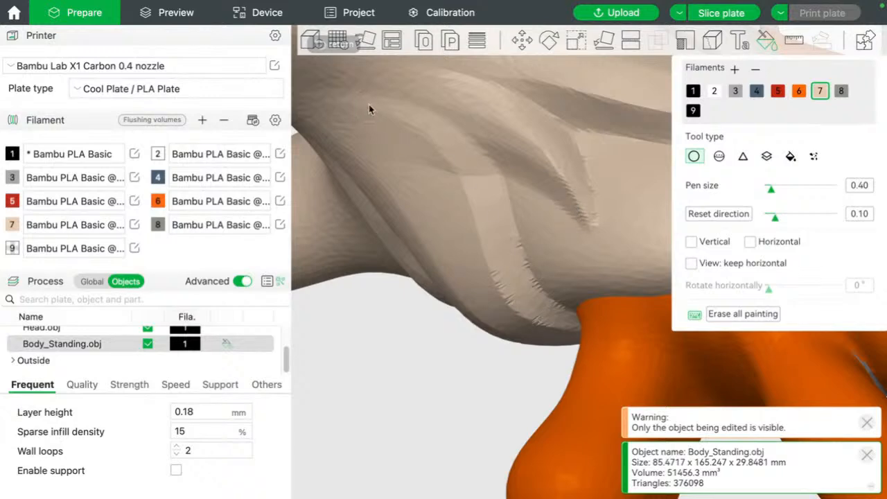
right_drag(368, 108, 460, 348)
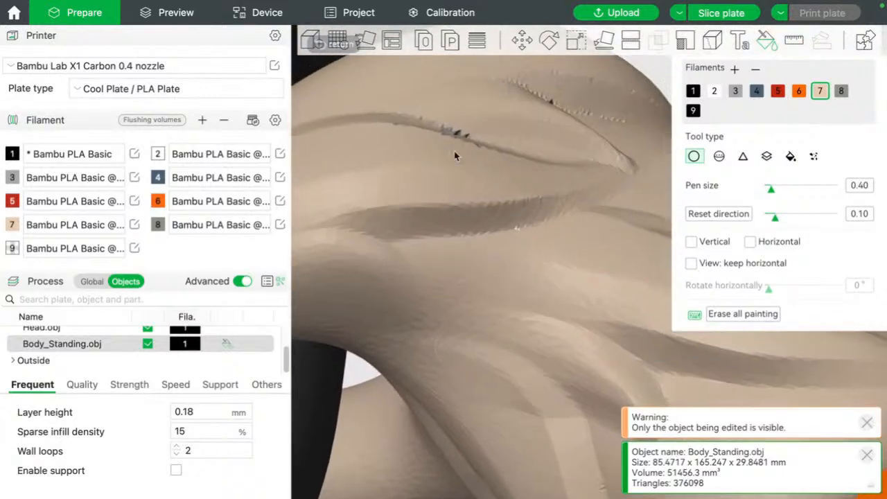
drag(410, 121, 476, 143)
mouse_move(549, 116)
right_down()
mouse_move(546, 151)
mouse_move(501, 264)
right_up()
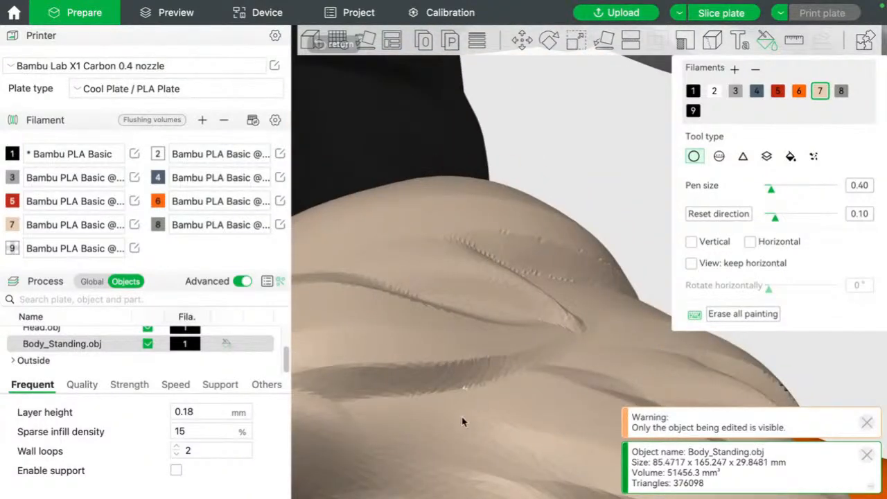
scroll(515, 314, down, 5)
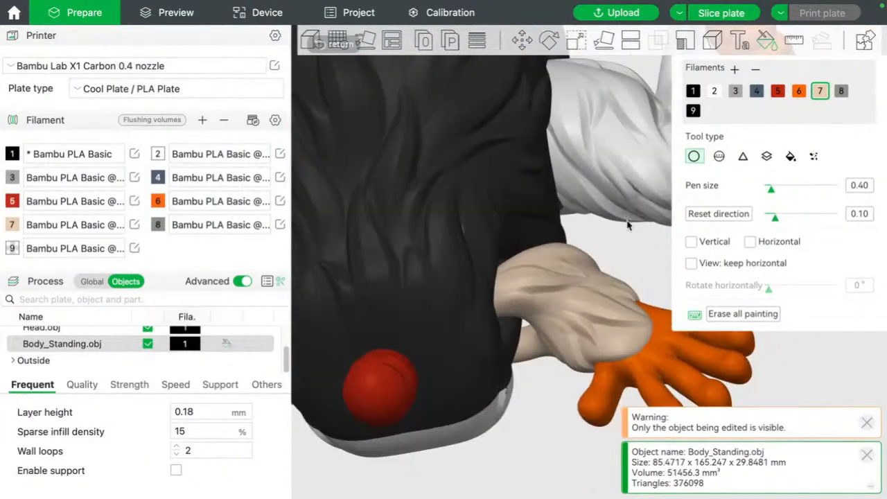
- Brush filament 7 over the leftover specks where the beige arm meets the orange hand
mouse_move(615, 246)
mouse_down()
mouse_move(604, 192)
mouse_move(594, 252)
mouse_move(453, 317)
mouse_move(714, 236)
mouse_up()
scroll(660, 274, up, 5)
mouse_move(579, 272)
right_down()
mouse_move(479, 223)
mouse_move(329, 179)
right_up()
click(479, 258)
mouse_move(479, 258)
mouse_down()
mouse_move(540, 299)
mouse_move(613, 270)
mouse_move(634, 292)
mouse_move(567, 233)
mouse_up()
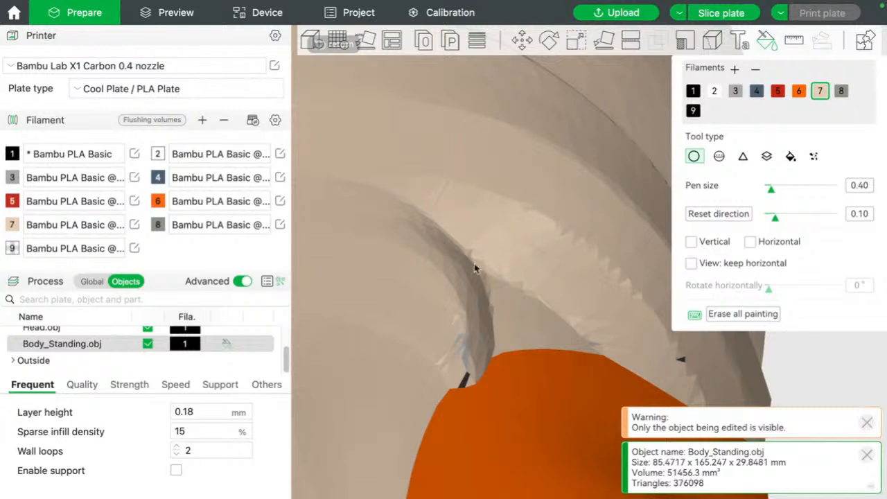
click(456, 355)
scroll(503, 247, down, 6)
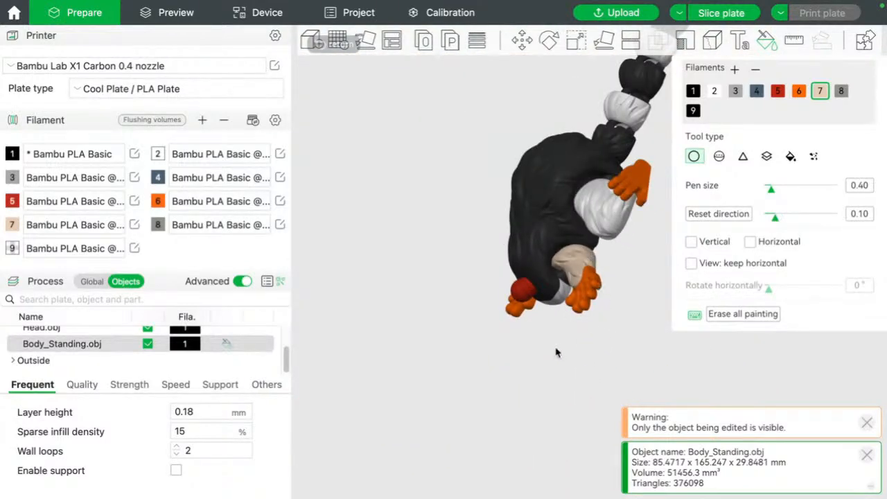
mouse_move(556, 353)
mouse_down()
mouse_move(570, 342)
mouse_move(562, 354)
mouse_up()
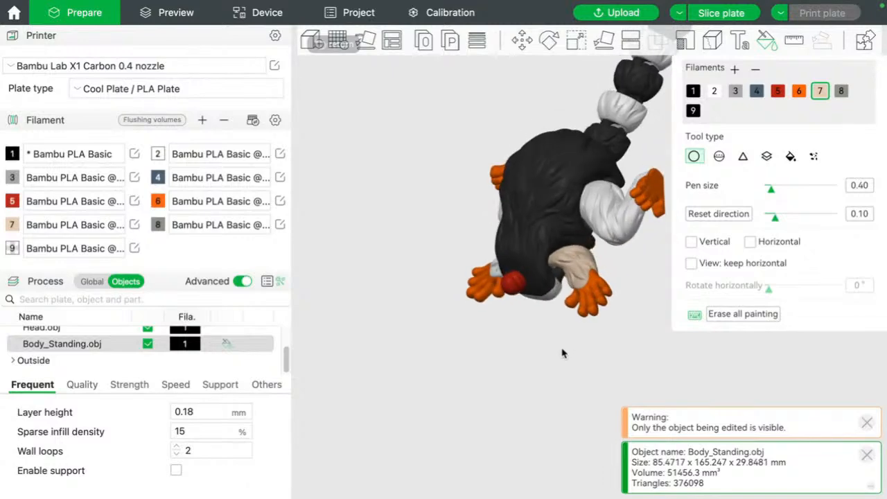
- Slice the plate and examine the filament usage and the painted top and underside of the body in the preview
click(708, 11)
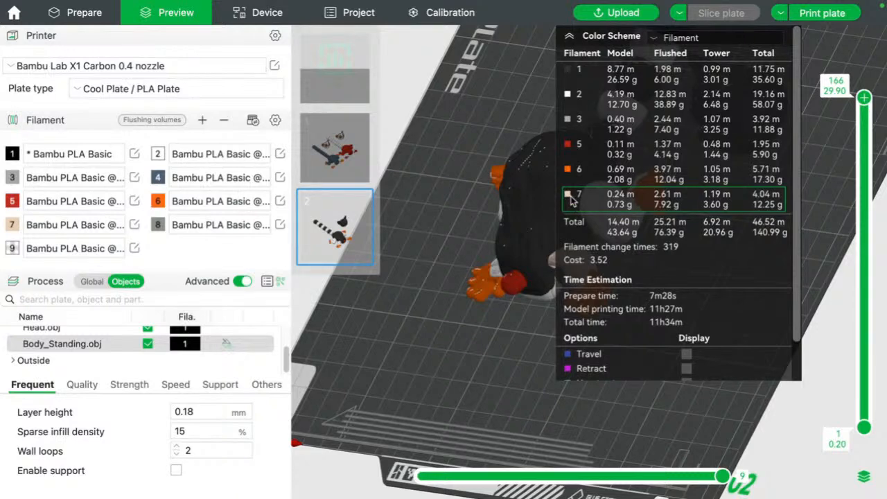
drag(571, 200, 431, 279)
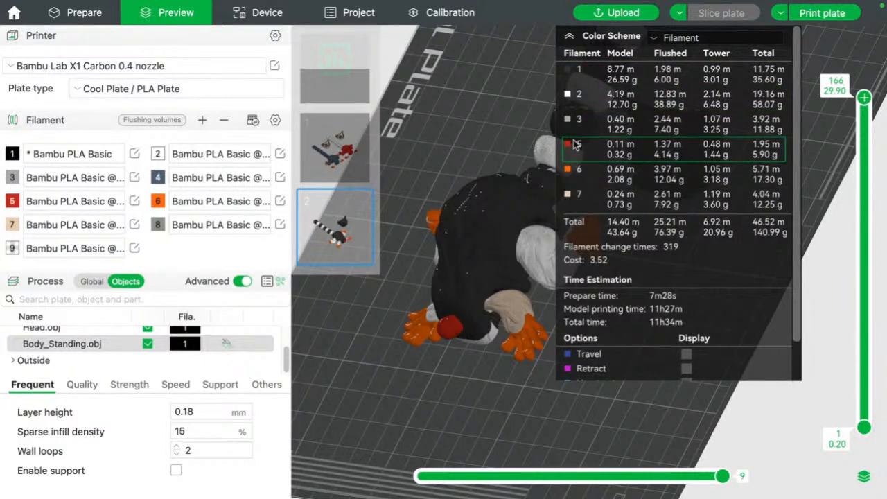
drag(491, 135, 437, 196)
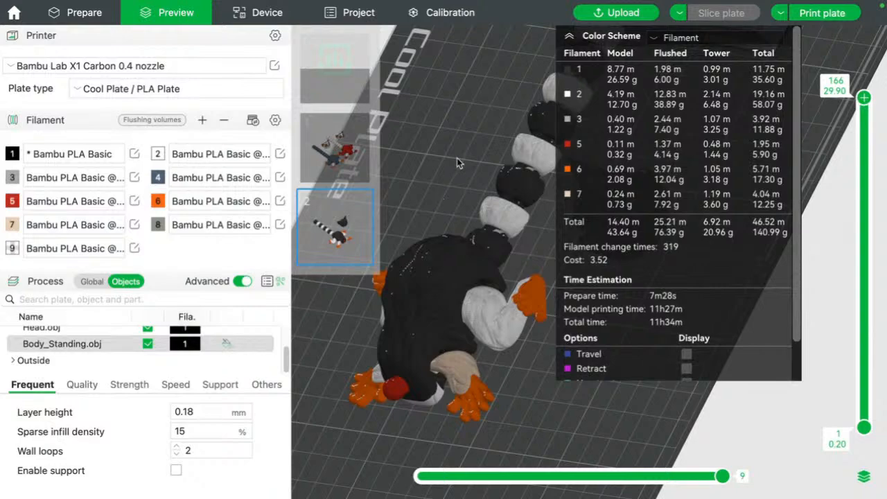
drag(457, 158, 457, 123)
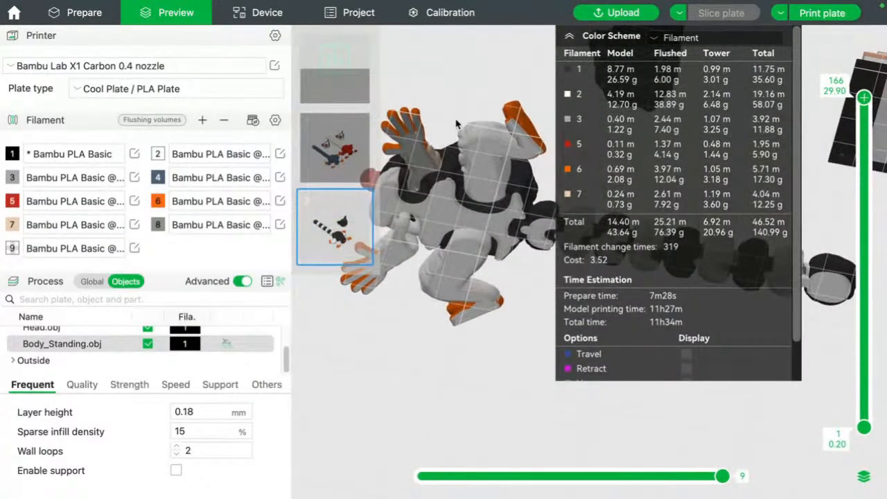
scroll(425, 159, up, 10)
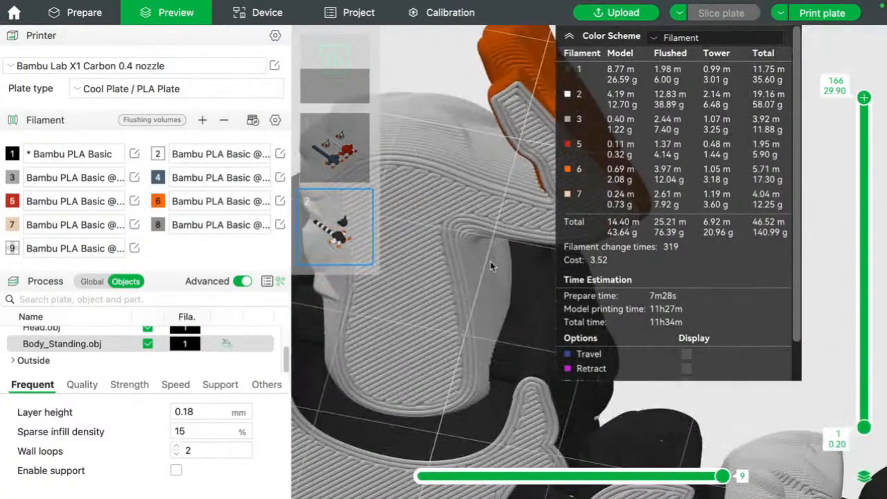
right_drag(490, 261, 594, 309)
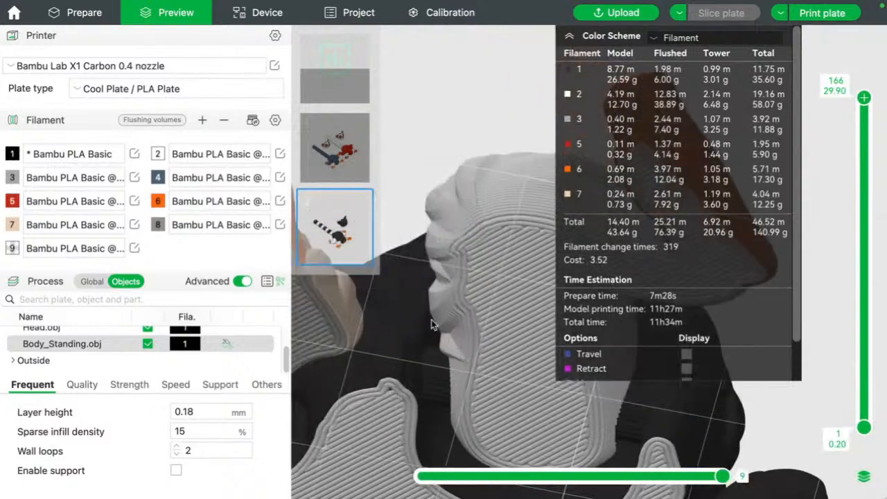
right_drag(431, 320, 621, 263)
mouse_move(471, 263)
right_down()
mouse_move(545, 218)
mouse_move(530, 234)
right_up()
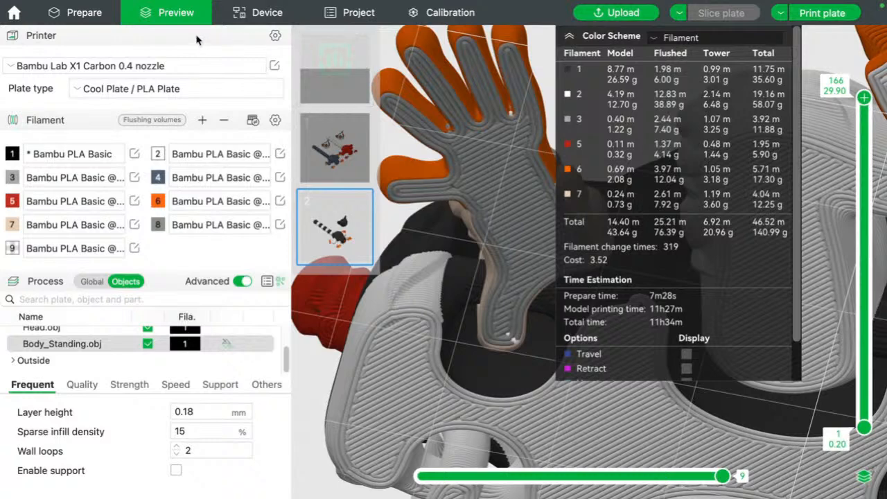
- Reopen colour painting on the body and smart fill the flat palm side of the beige arm's hand with filament 2
click(89, 17)
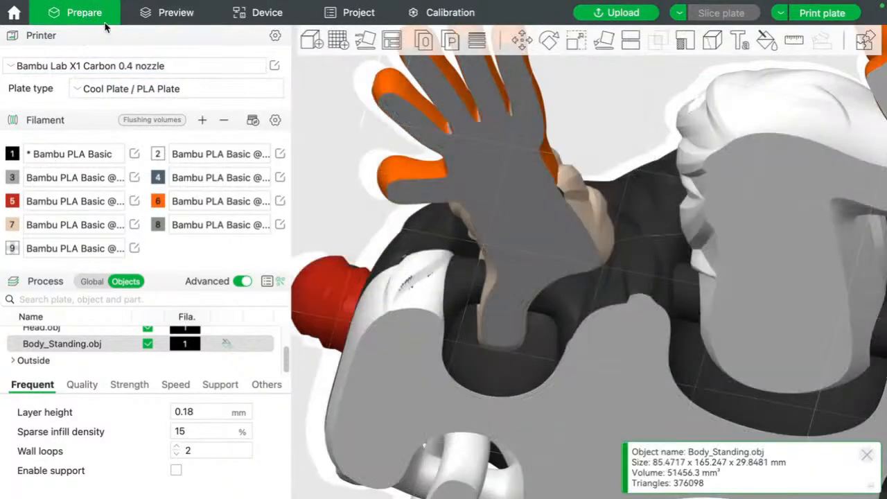
click(767, 41)
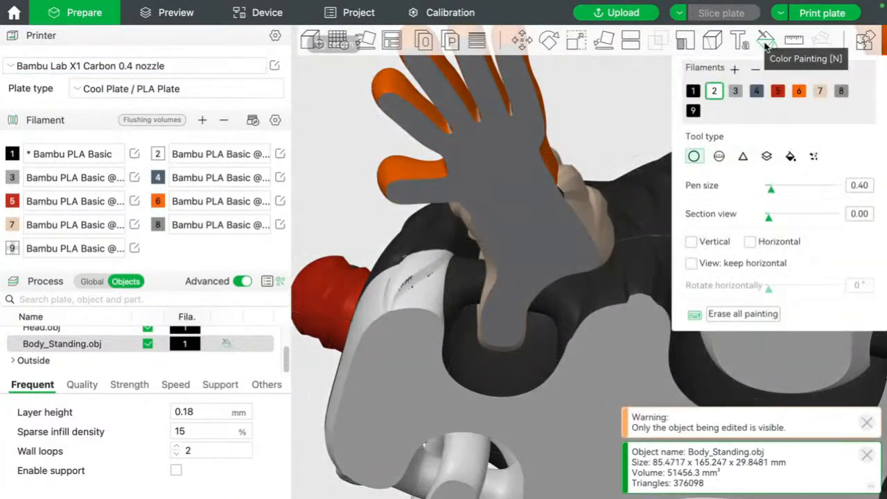
click(735, 91)
click(714, 91)
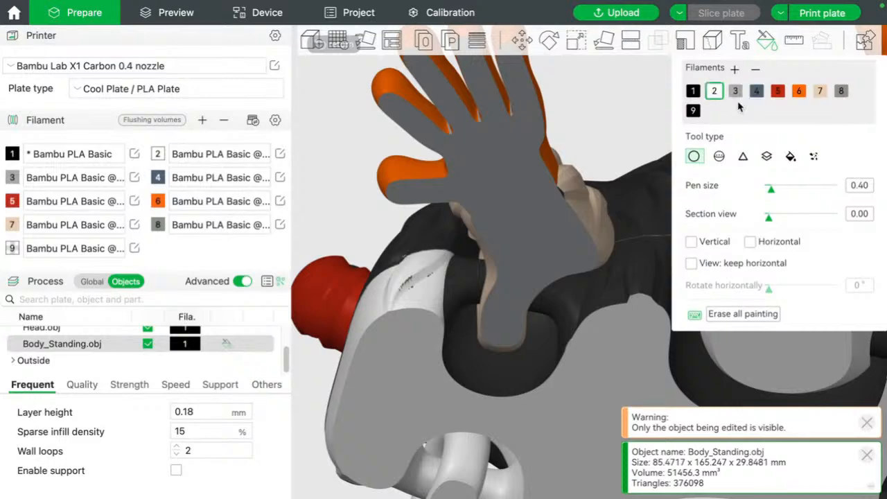
click(790, 157)
click(523, 181)
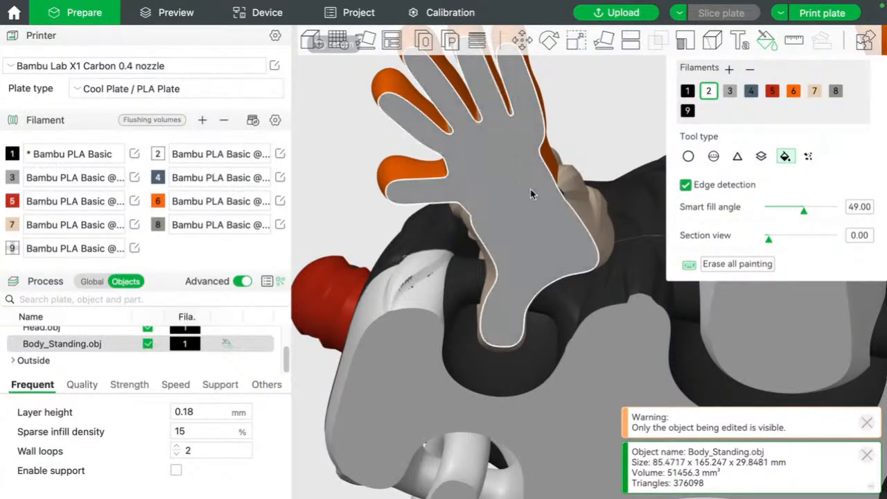
scroll(585, 393, down, 5)
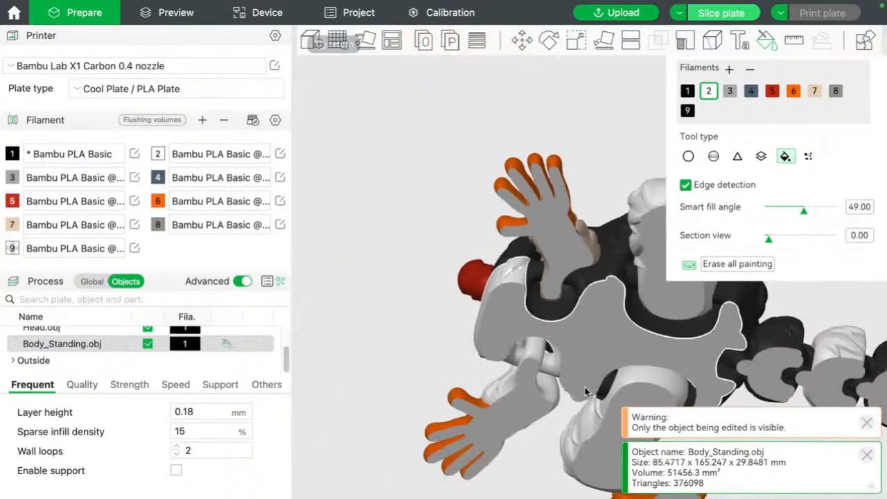
- Fill the beige arm beside the orange hand with filament 2
scroll(567, 204, up, 5)
drag(567, 201, 545, 257)
click(582, 159)
right_drag(546, 258, 497, 363)
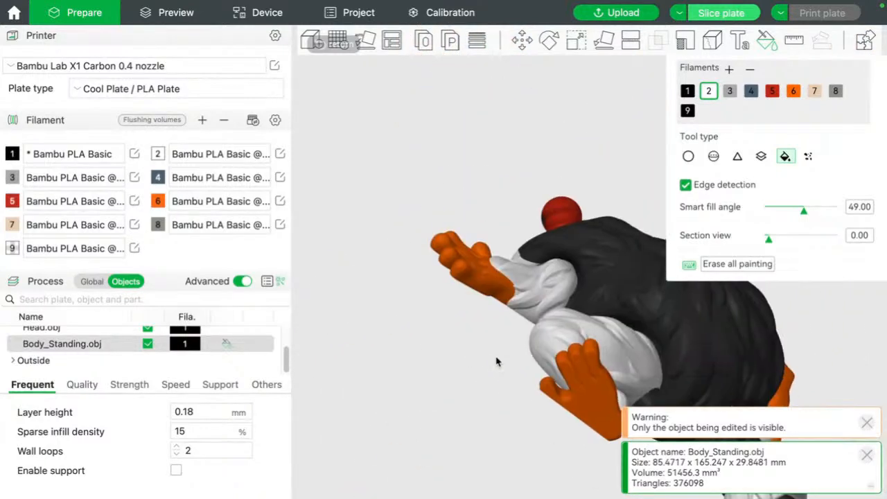
- Fill the red ball at the front of the body with filament 1
scroll(497, 362, up, 10)
right_drag(382, 359, 781, 208)
scroll(489, 243, down, 8)
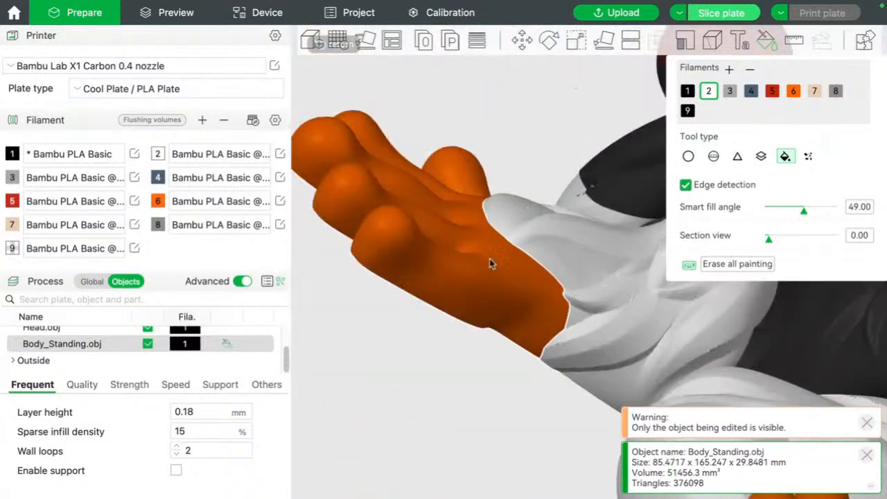
drag(460, 341, 525, 137)
click(688, 91)
click(510, 126)
mouse_move(605, 130)
mouse_down()
mouse_move(434, 185)
mouse_move(458, 180)
mouse_move(469, 190)
mouse_move(555, 307)
mouse_move(558, 329)
mouse_move(585, 286)
mouse_move(584, 258)
mouse_up()
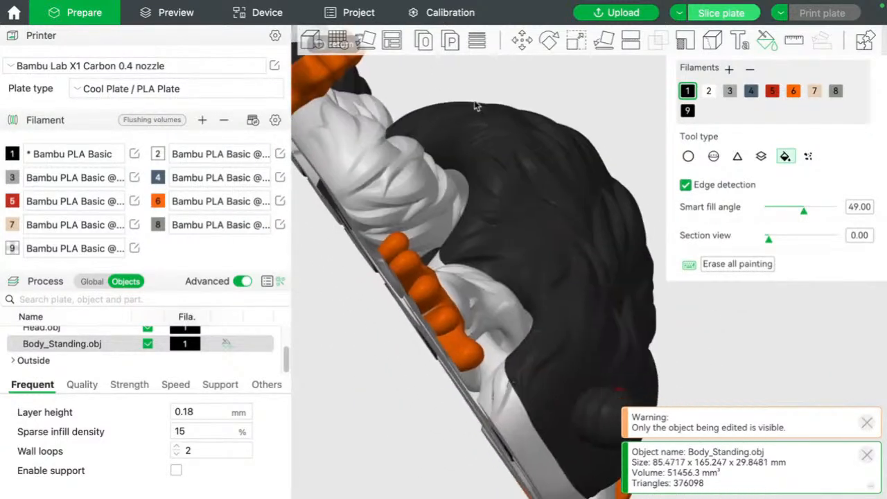
drag(598, 311, 563, 209)
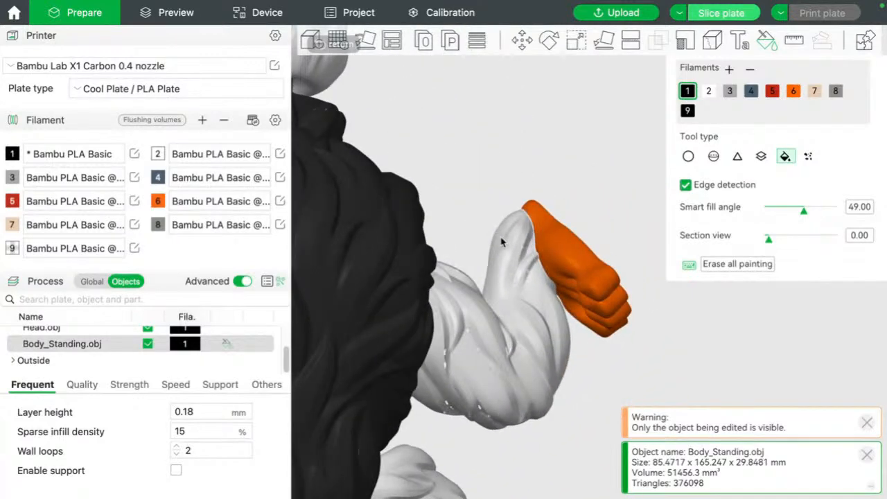
- Examine the painted back, limbs, front ball and underside of the body from all sides
drag(486, 218, 655, 40)
drag(421, 473, 430, 463)
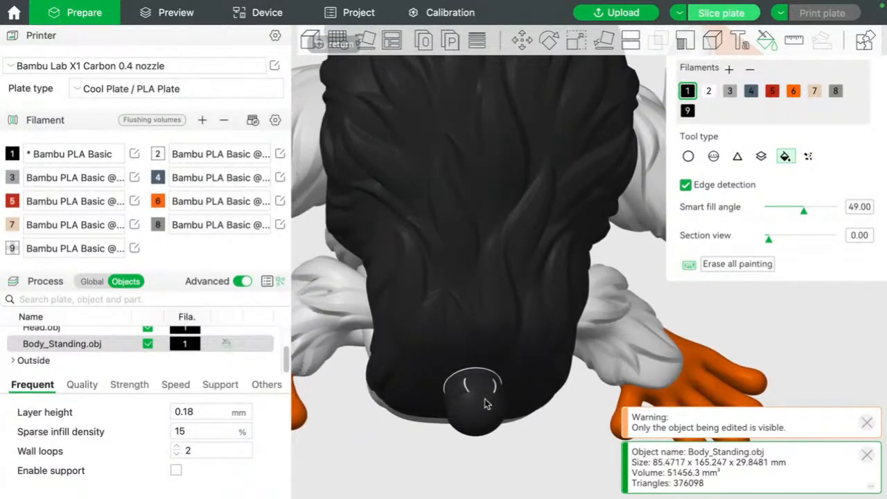
scroll(423, 426, down, 5)
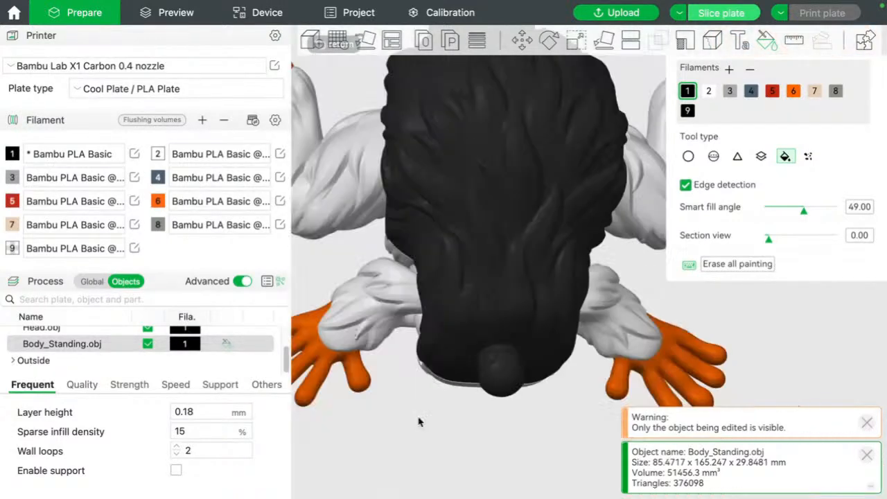
scroll(418, 421, up, 10)
scroll(419, 422, down, 10)
scroll(421, 420, up, 2)
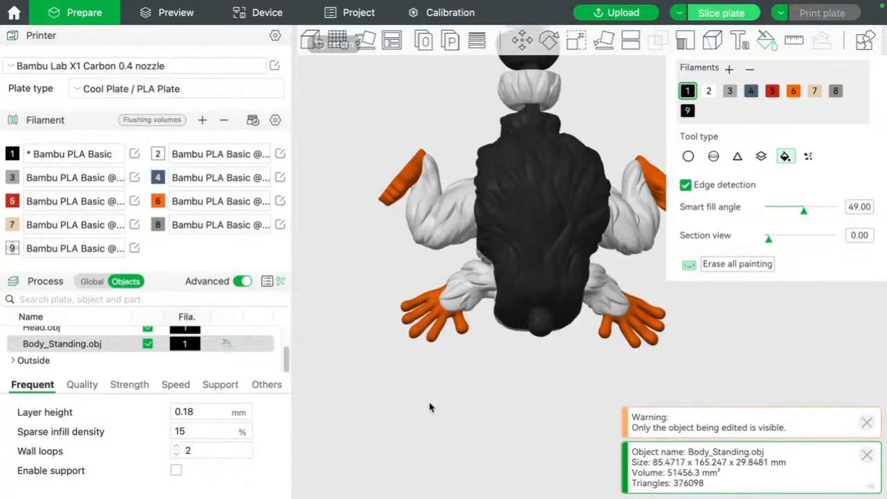
right_drag(504, 286, 411, 255)
right_drag(414, 342, 408, 404)
right_drag(444, 351, 431, 440)
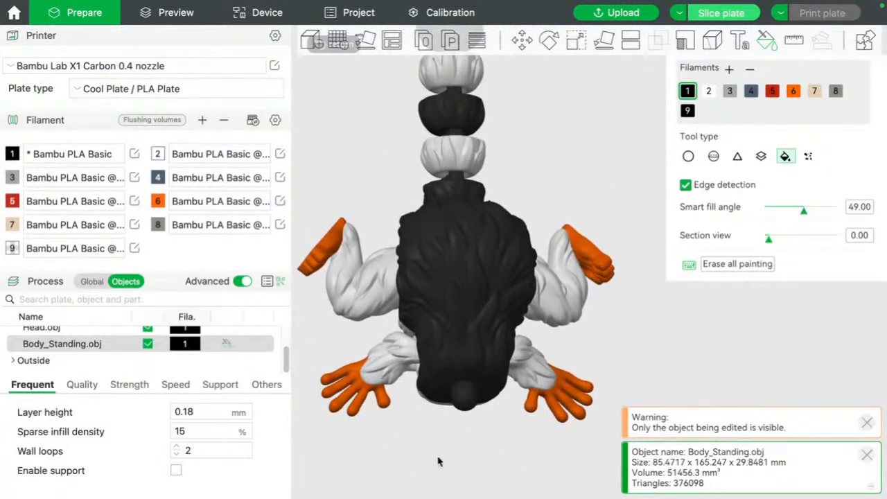
mouse_move(437, 458)
mouse_down()
mouse_move(430, 462)
mouse_move(451, 457)
mouse_up()
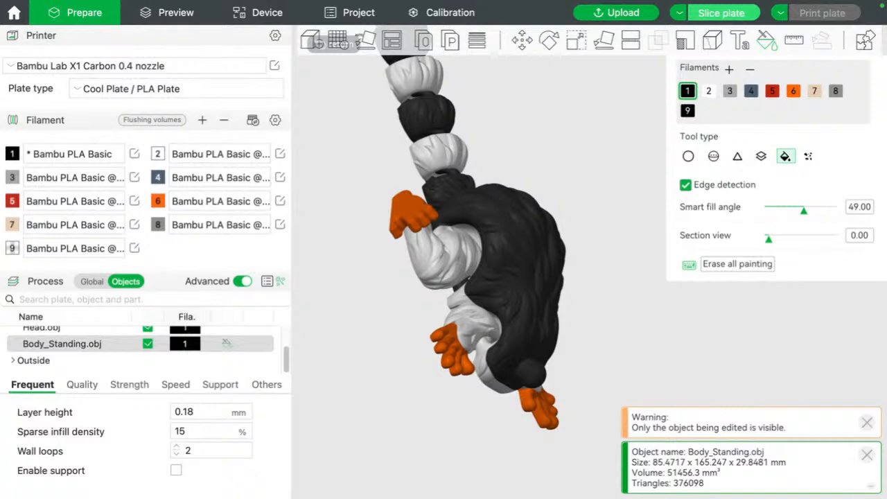
mouse_move(857, 487)
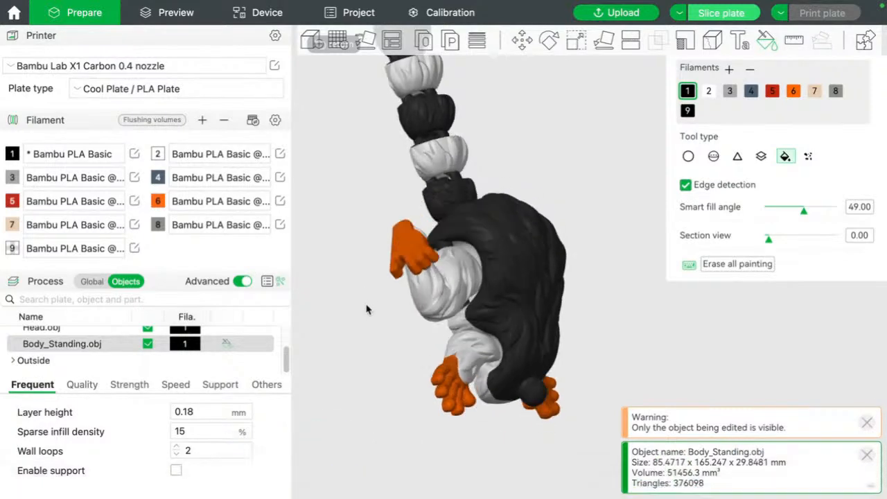
drag(368, 309, 340, 289)
mouse_move(411, 408)
mouse_down()
mouse_move(416, 353)
mouse_move(439, 416)
mouse_move(367, 376)
mouse_move(418, 277)
mouse_move(452, 363)
mouse_move(398, 370)
mouse_move(428, 406)
mouse_up()
mouse_move(690, 269)
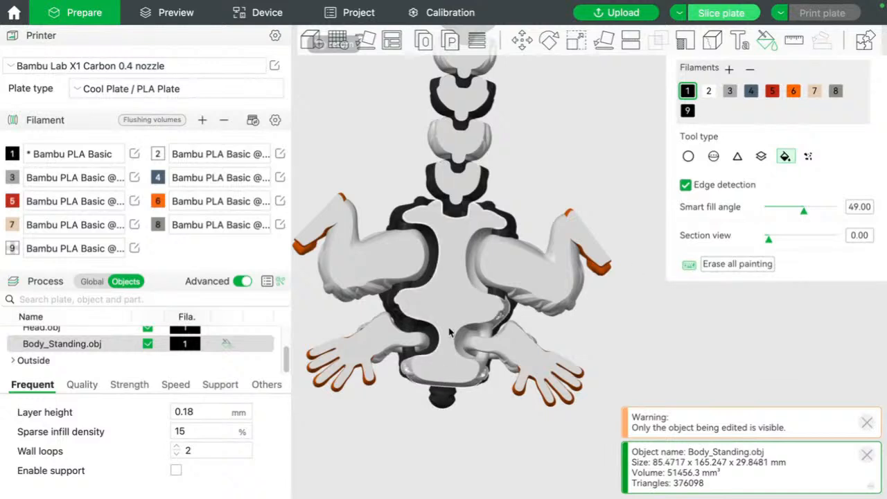
- Try filling the flat underside of the torso with filament 1 and undo that fill
click(455, 365)
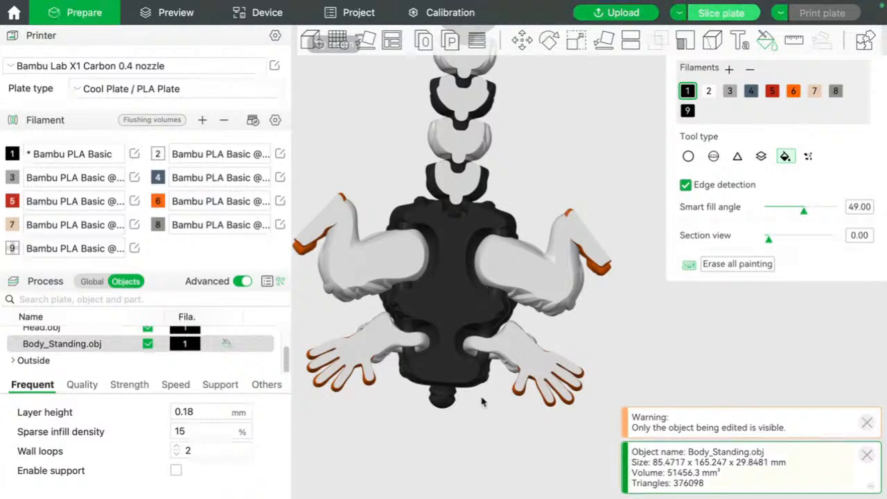
key(ctrl+z)
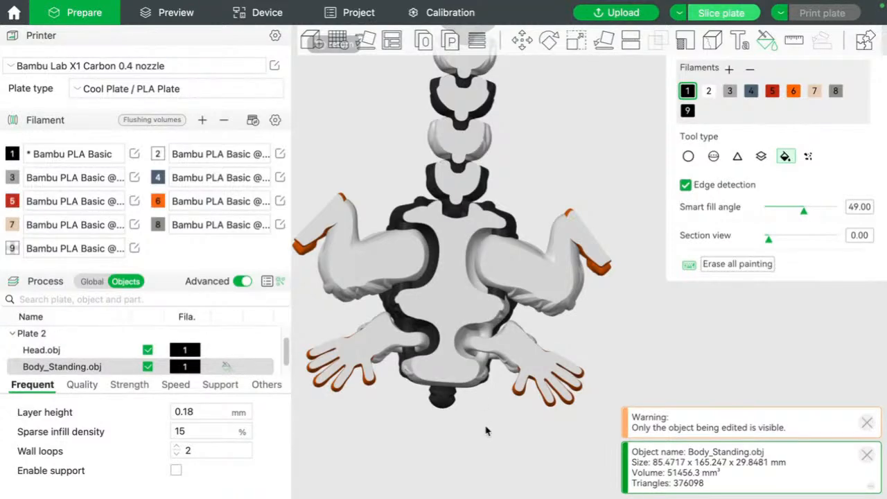
mouse_move(485, 431)
mouse_down()
mouse_move(495, 454)
mouse_move(419, 458)
mouse_up()
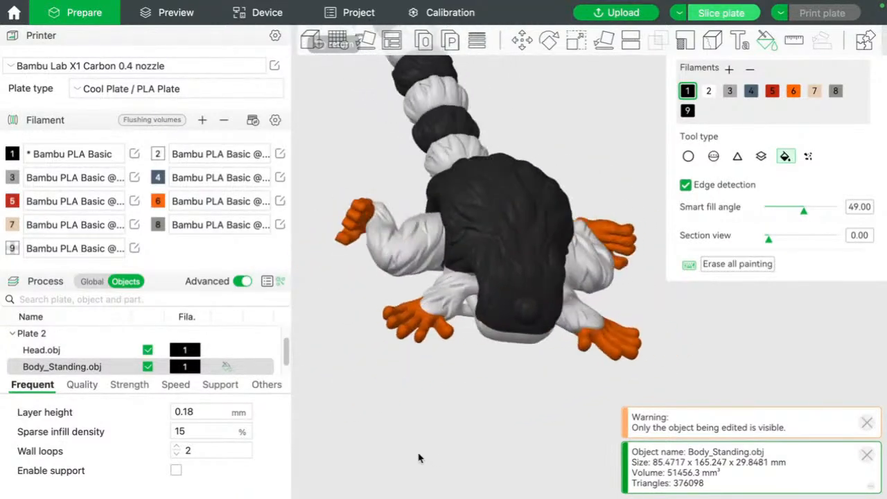
- Examine the painted body from above, the front and underneath, and dismiss the editing warning and object information notices
drag(486, 404, 458, 405)
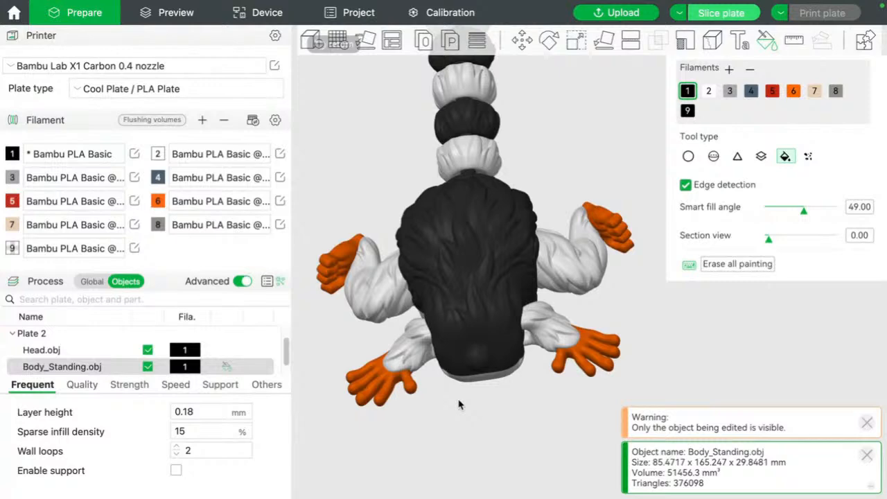
scroll(458, 405, up, 5)
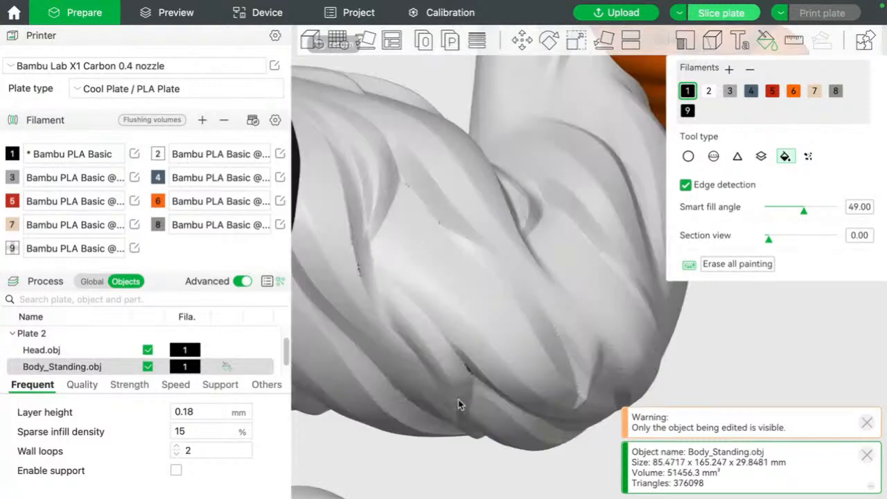
scroll(458, 405, down, 3)
scroll(458, 404, down, 5)
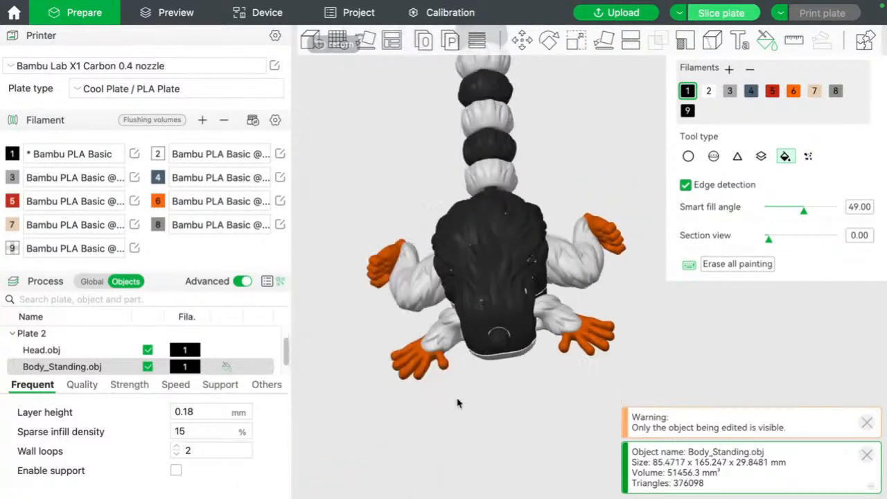
scroll(458, 403, up, 2)
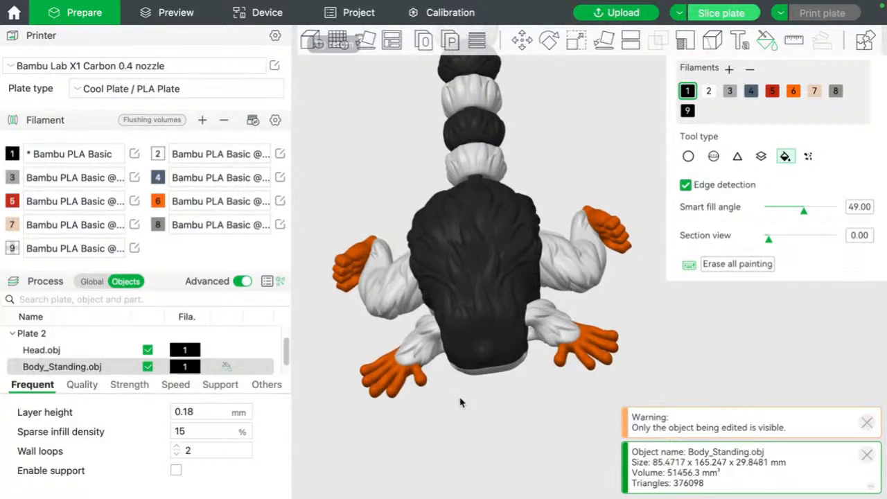
mouse_move(859, 496)
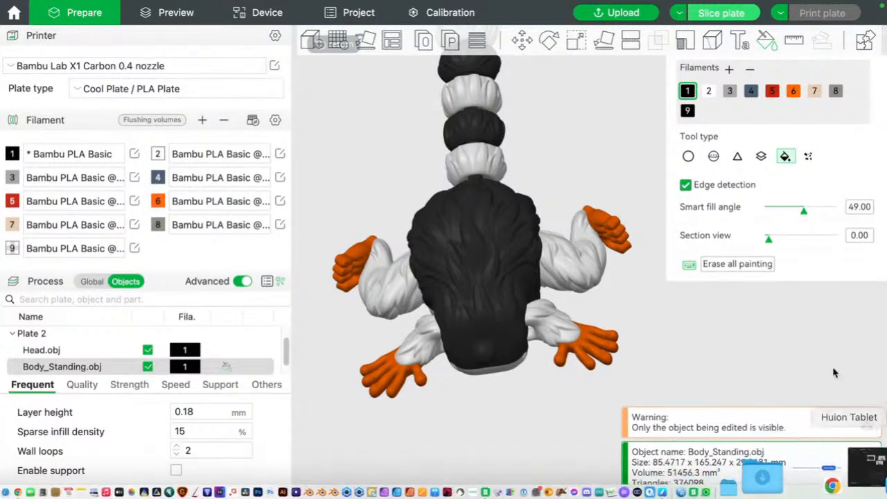
click(866, 423)
click(866, 455)
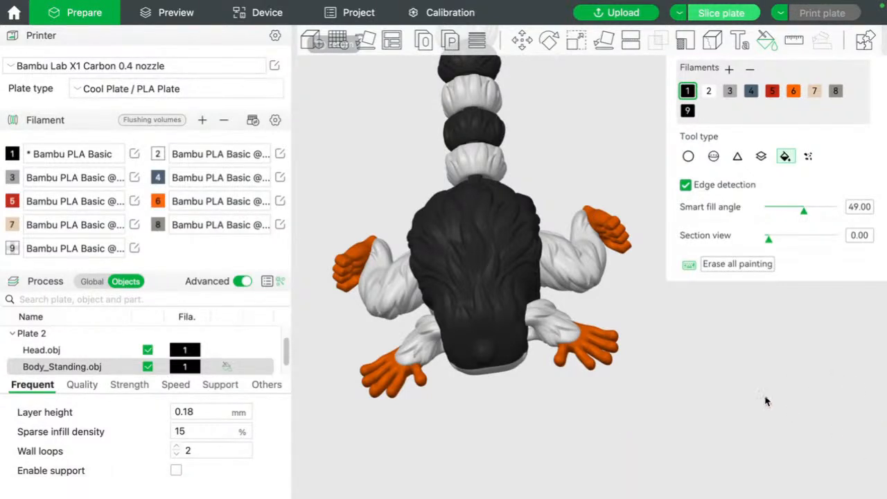
drag(711, 368, 708, 351)
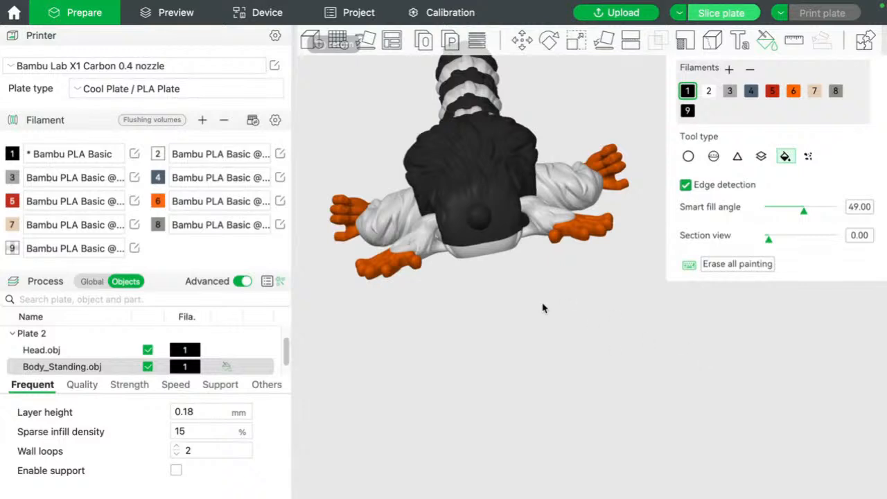
right_drag(543, 305, 553, 441)
drag(545, 425, 544, 409)
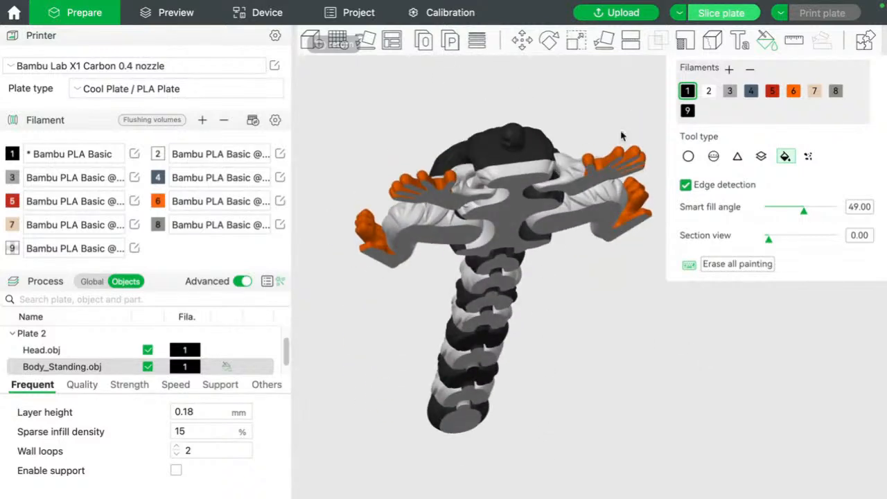
- Slice plate 2 and examine the body's filament colours in the sliced preview from several angles
click(721, 13)
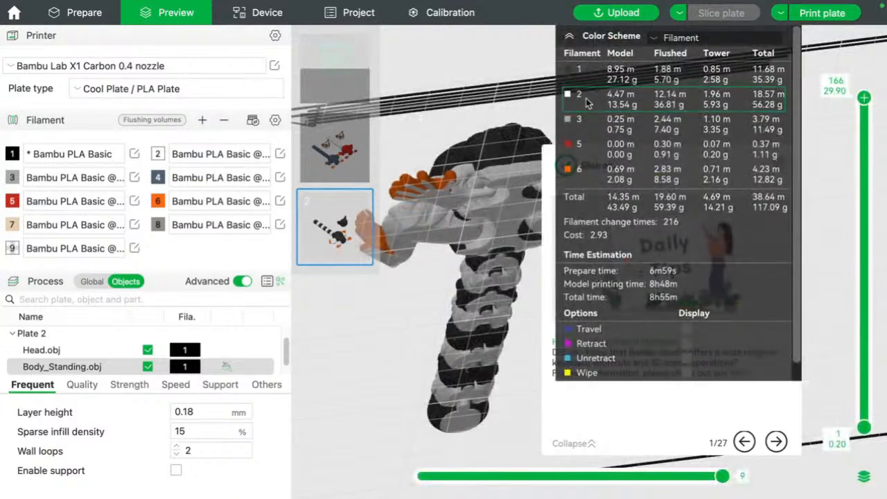
drag(440, 293, 430, 341)
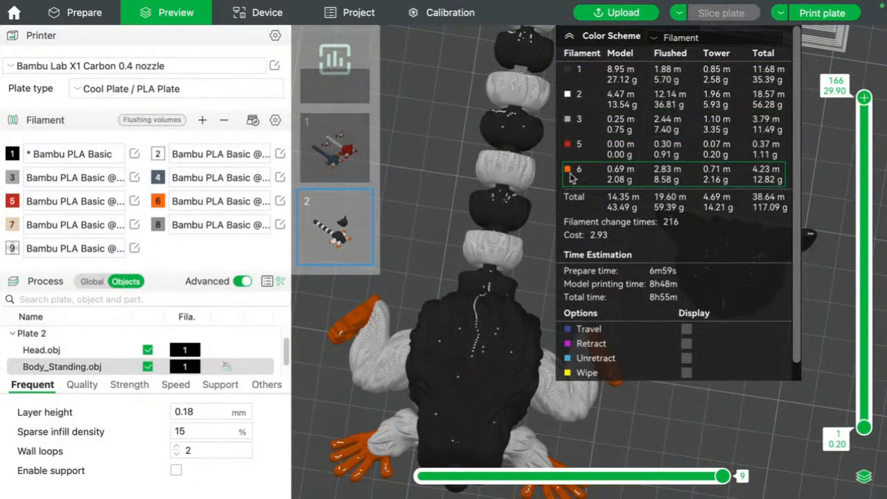
drag(457, 207, 468, 180)
scroll(477, 224, up, 10)
scroll(477, 229, down, 8)
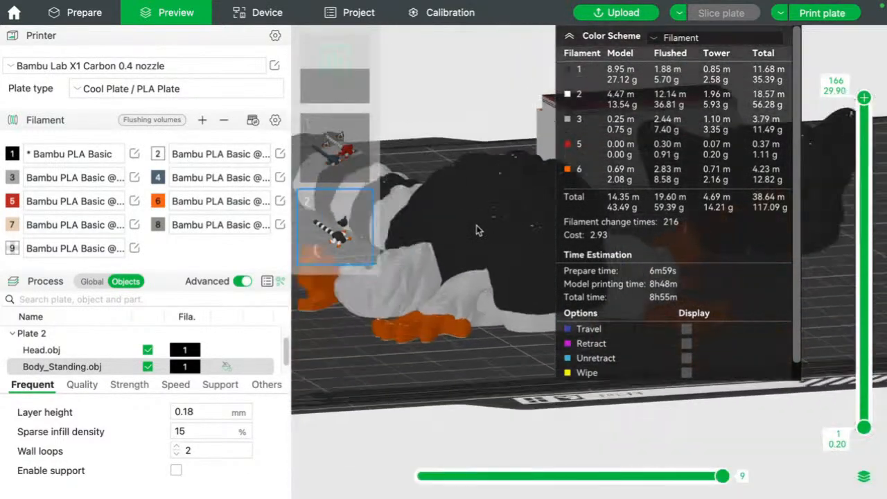
drag(477, 230, 423, 285)
scroll(483, 338, up, 5)
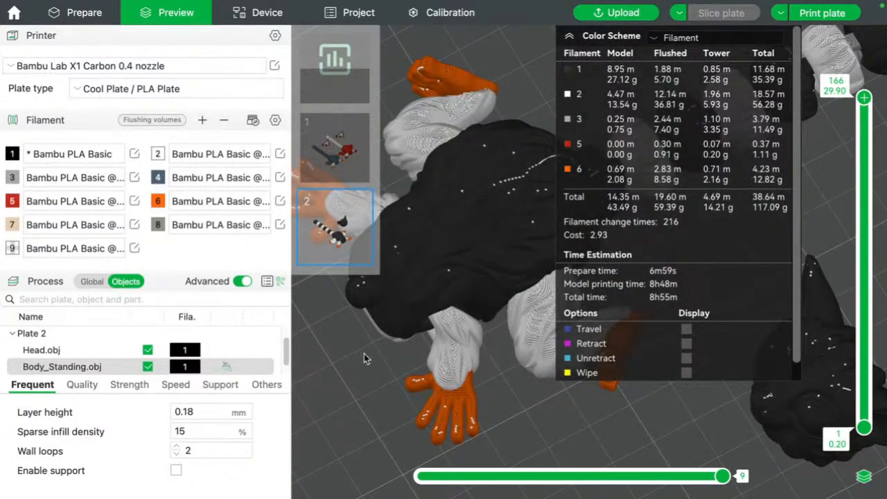
- Lower the previewed top layer to 84 and examine the filament colours inside the back and front ball
drag(366, 359, 387, 343)
drag(864, 104, 880, 264)
right_drag(517, 168, 436, 86)
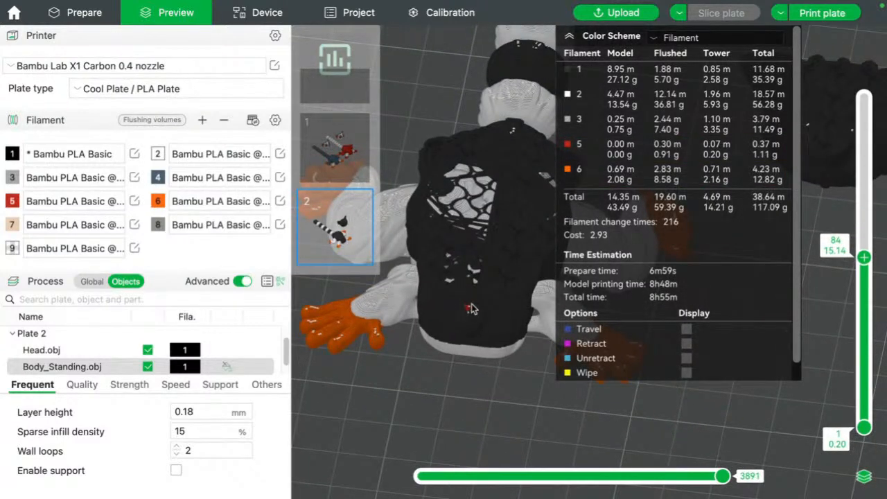
mouse_move(865, 259)
mouse_down()
mouse_move(866, 272)
mouse_move(863, 261)
mouse_up()
scroll(501, 372, up, 5)
scroll(467, 373, up, 4)
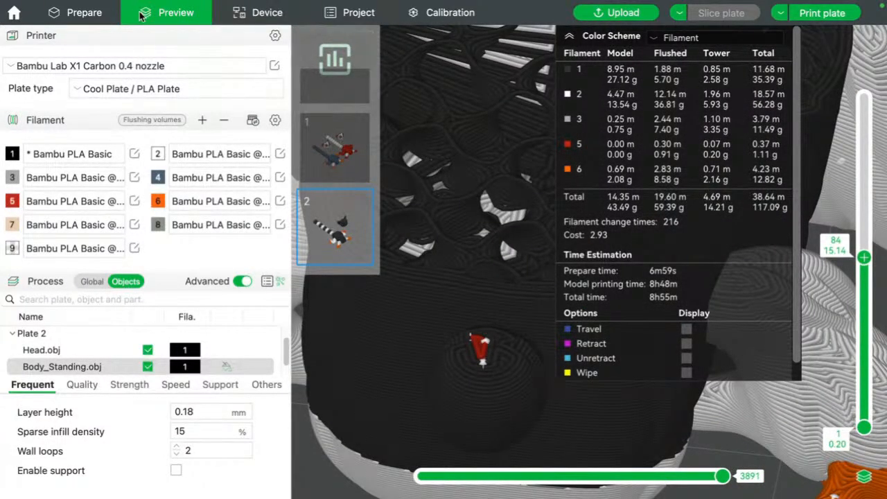
- Return to colour painting, fill the back and front ball with filament 2, and cover both again with filament 1
click(84, 13)
scroll(554, 204, down, 2)
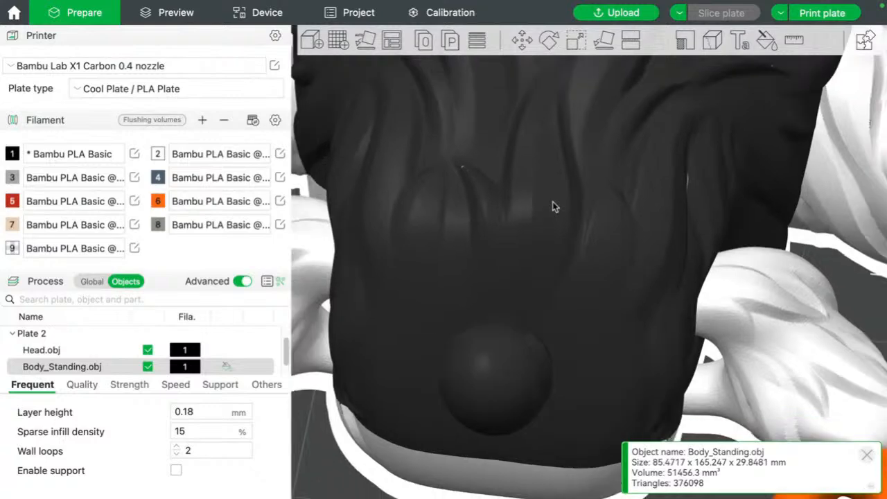
scroll(537, 337, down, 2)
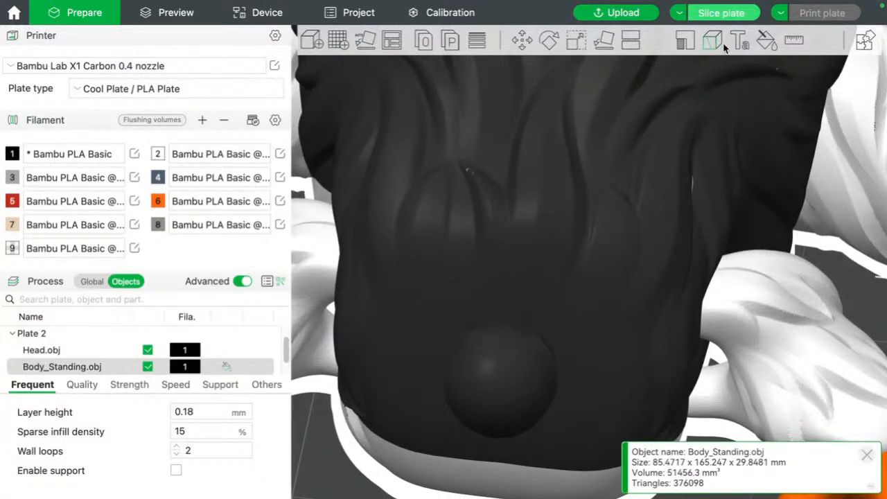
click(766, 41)
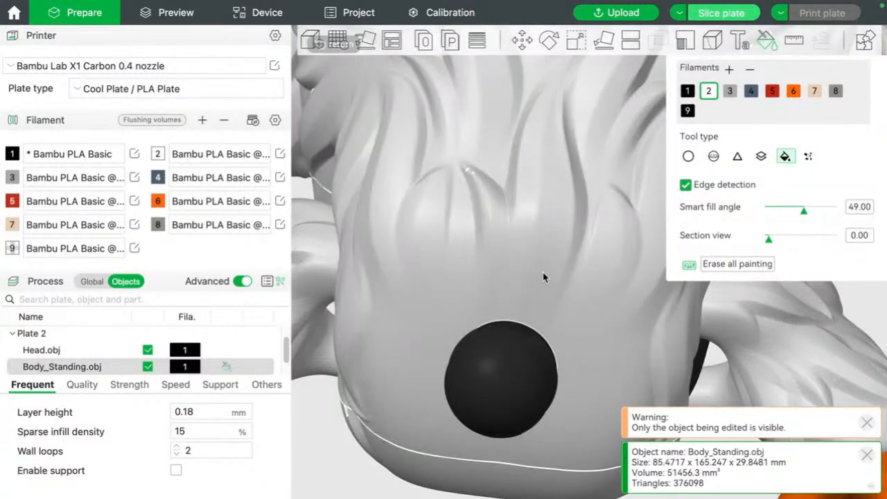
click(519, 363)
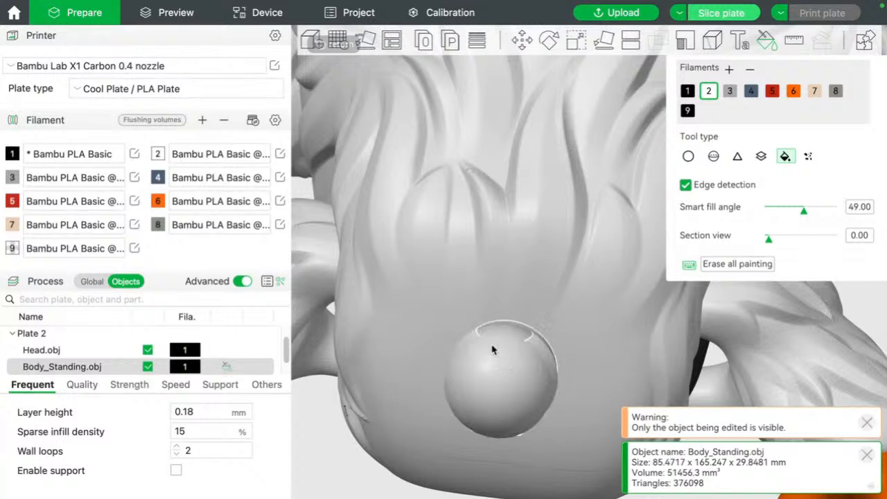
middle_drag(321, 395, 303, 185)
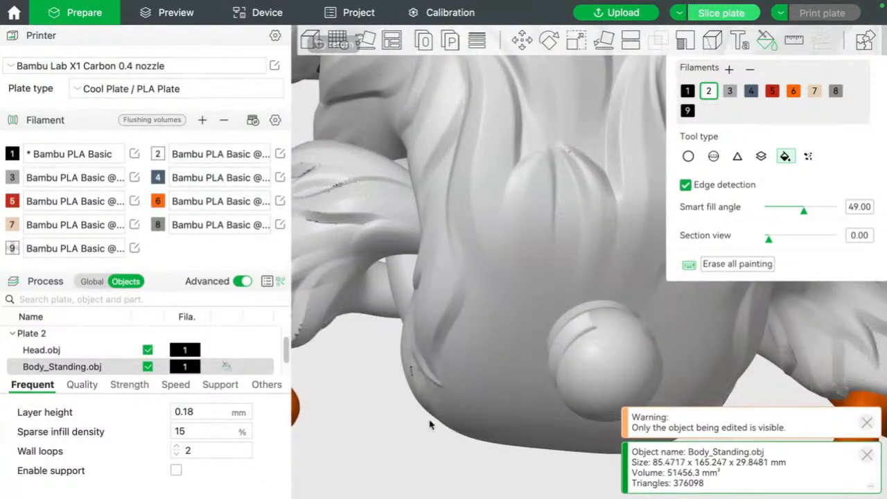
click(687, 91)
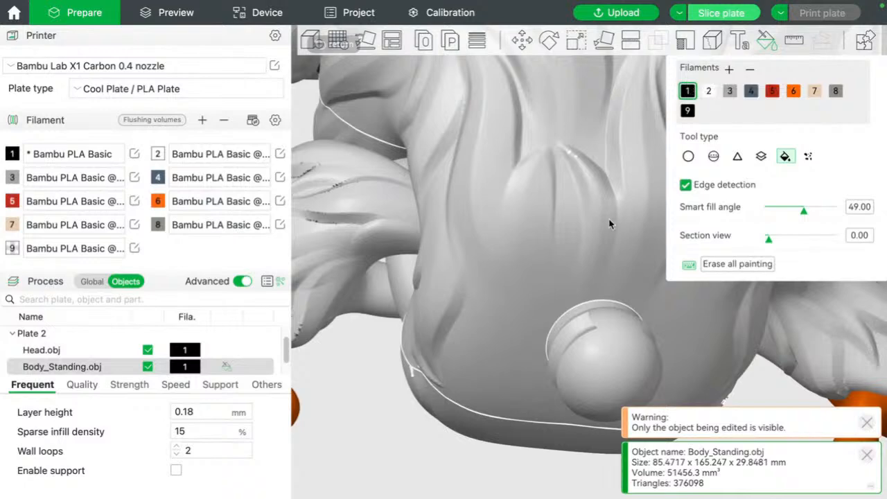
click(611, 283)
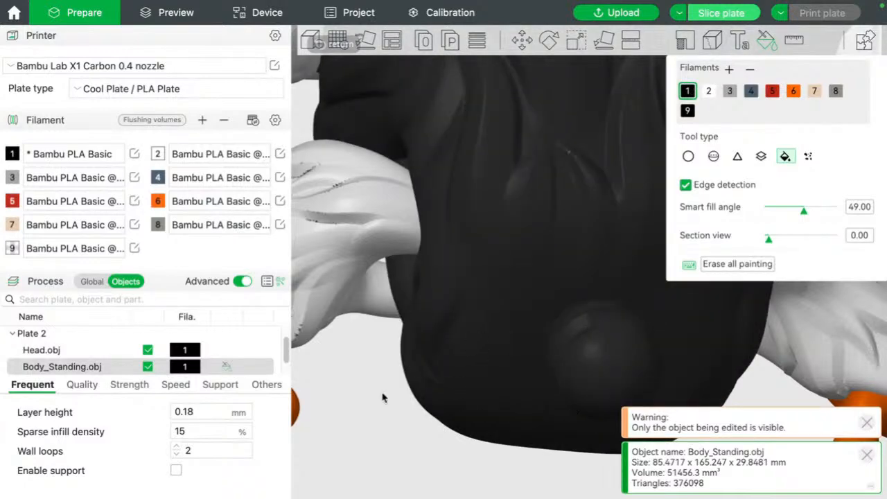
- Fill the lower front rim of the torso with filament 2 using a smart fill angle of 33
scroll(381, 394, down, 2)
scroll(380, 392, up, 1)
click(708, 91)
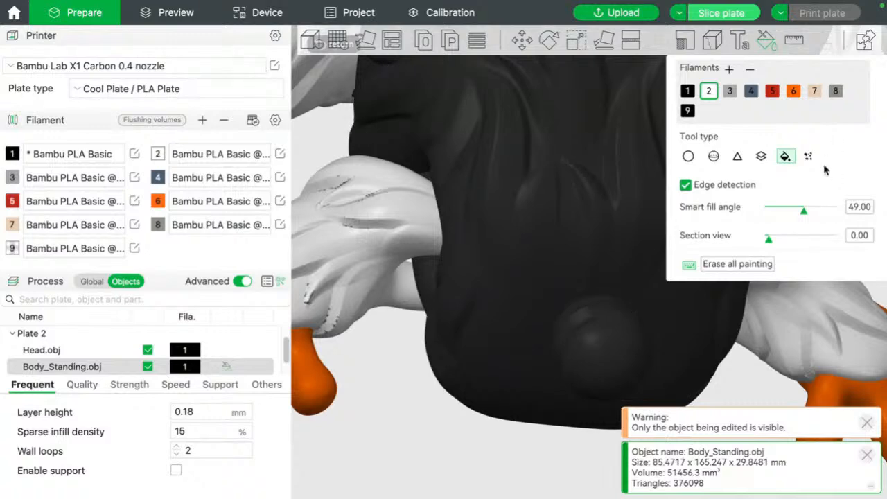
drag(802, 208, 794, 212)
click(533, 416)
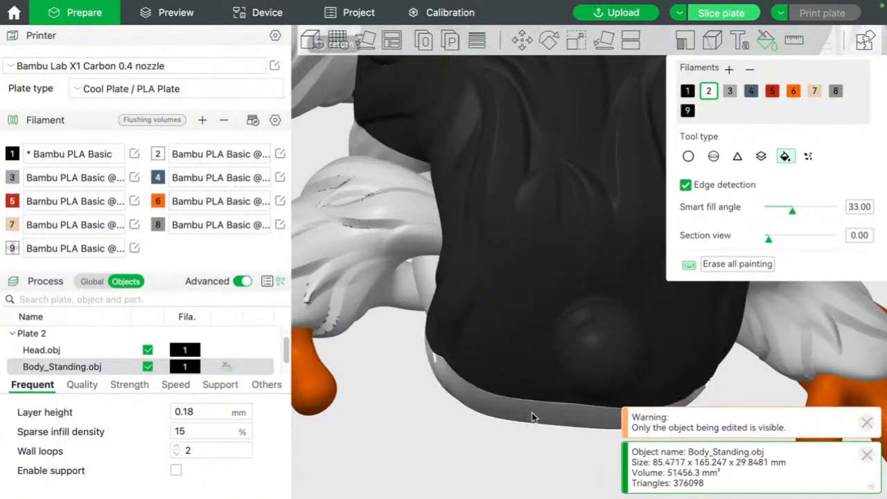
- Check the repainted rim, ball and underside, and slice plate 2 again
drag(434, 469, 430, 444)
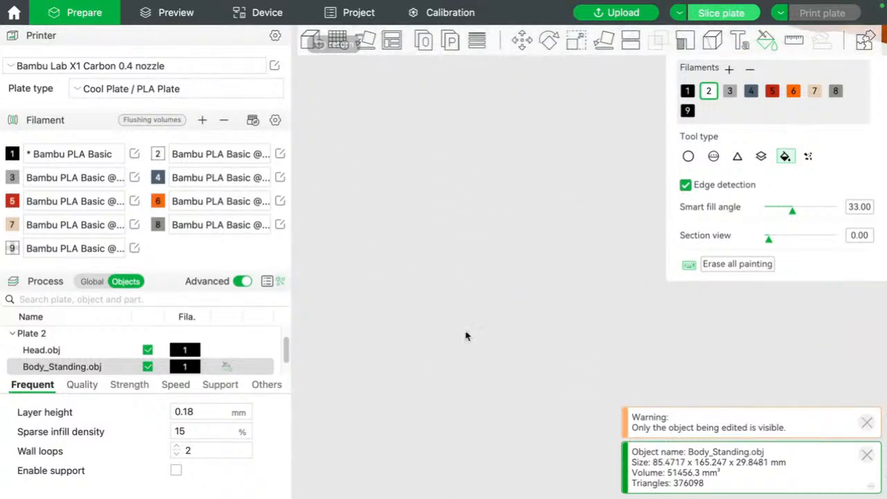
drag(492, 165, 487, 293)
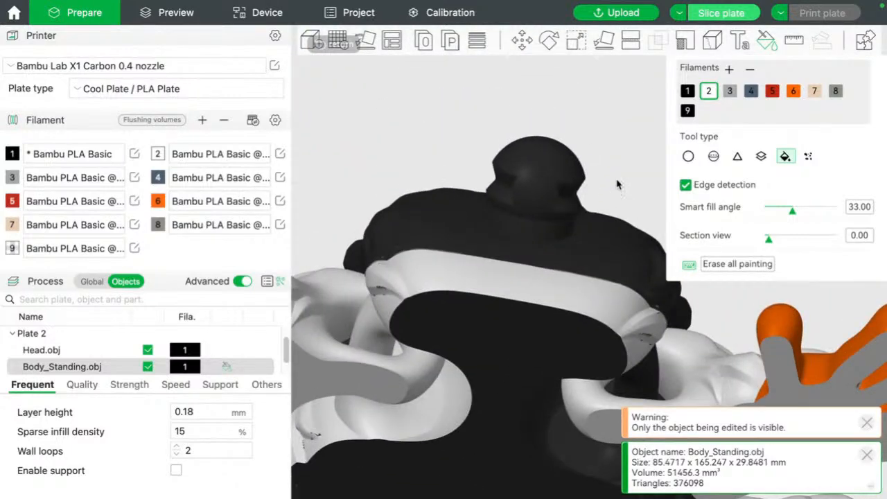
drag(615, 180, 597, 181)
drag(482, 205, 541, 153)
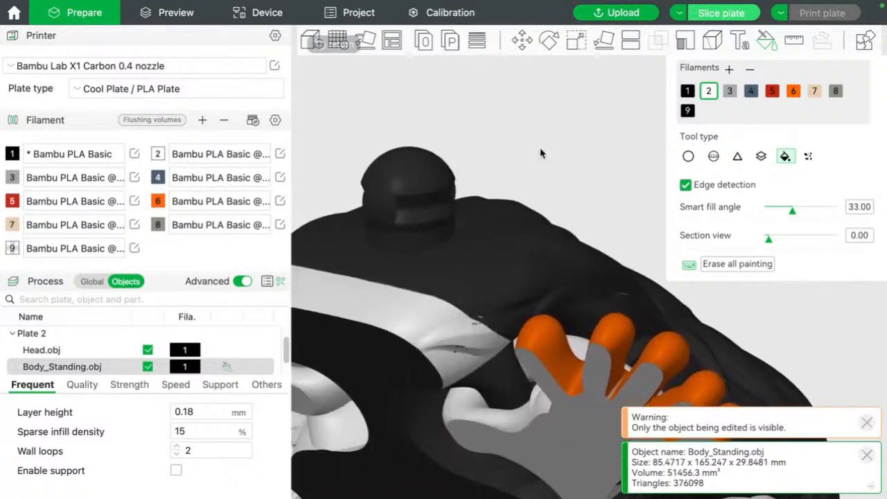
click(701, 17)
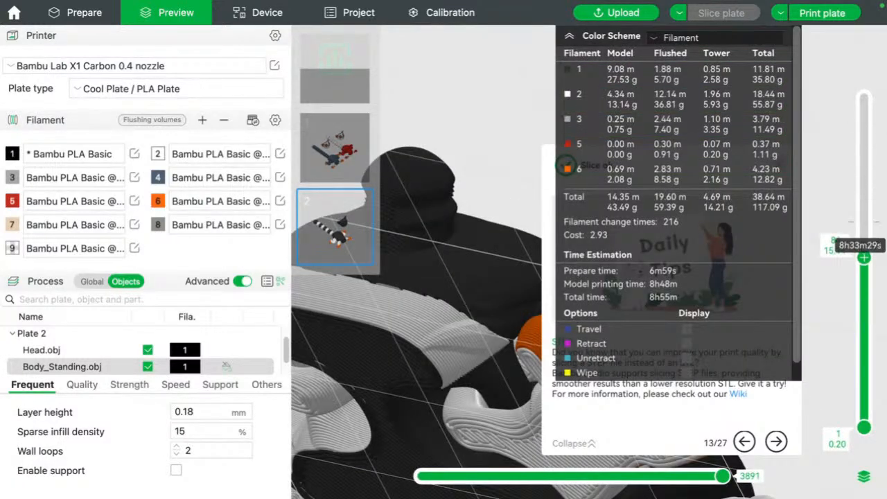
drag(536, 144, 538, 161)
right_drag(471, 316, 532, 115)
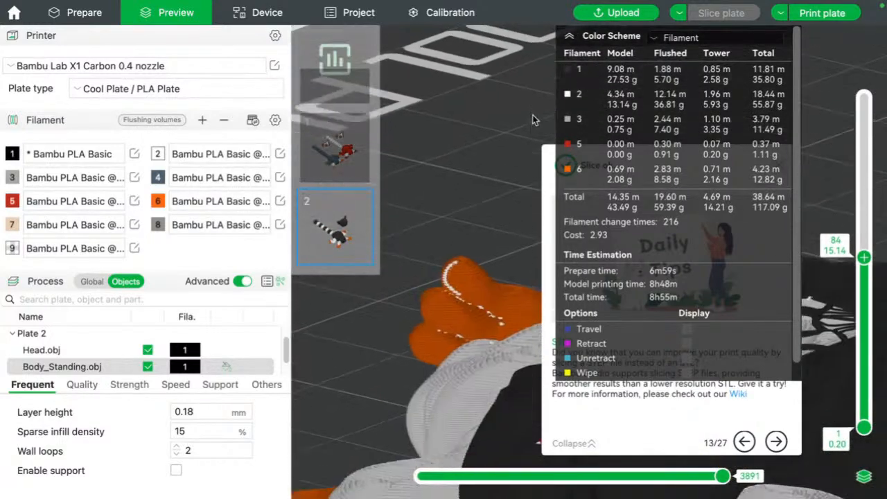
- Examine the front ball and back at layer 84 in the new slice, along with the filament 5 usage
right_drag(489, 374, 519, 73)
scroll(448, 317, down, 2)
scroll(449, 321, up, 3)
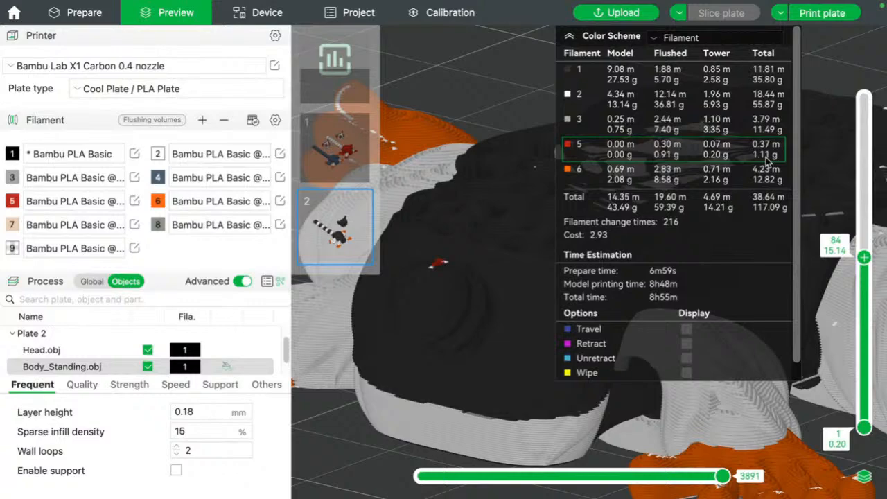
scroll(469, 93, down, 10)
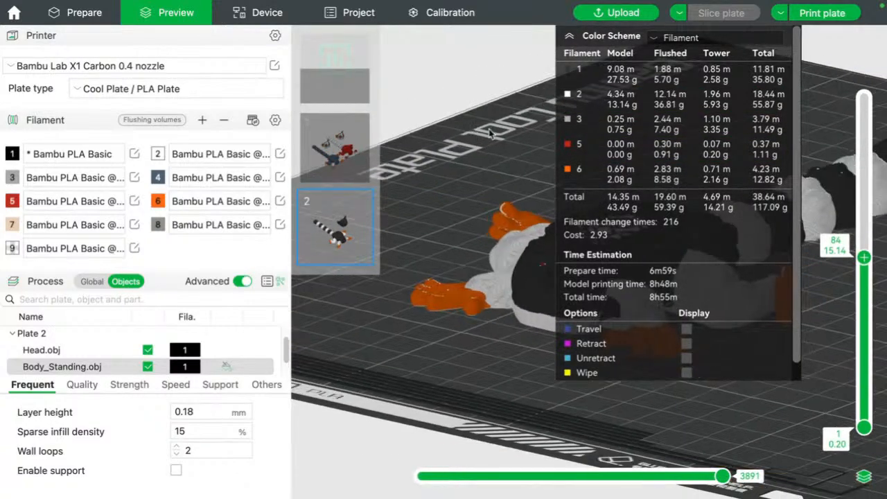
drag(489, 130, 500, 146)
right_drag(500, 150, 422, 131)
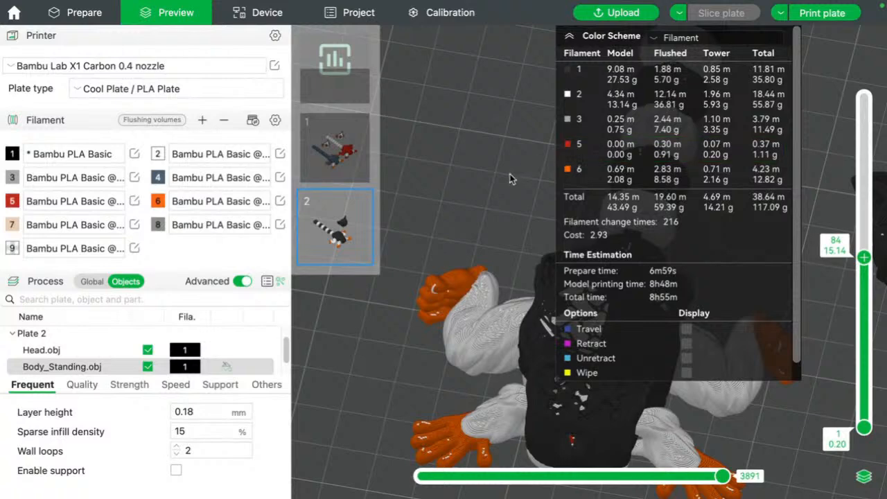
scroll(471, 152, up, 3)
scroll(447, 133, up, 2)
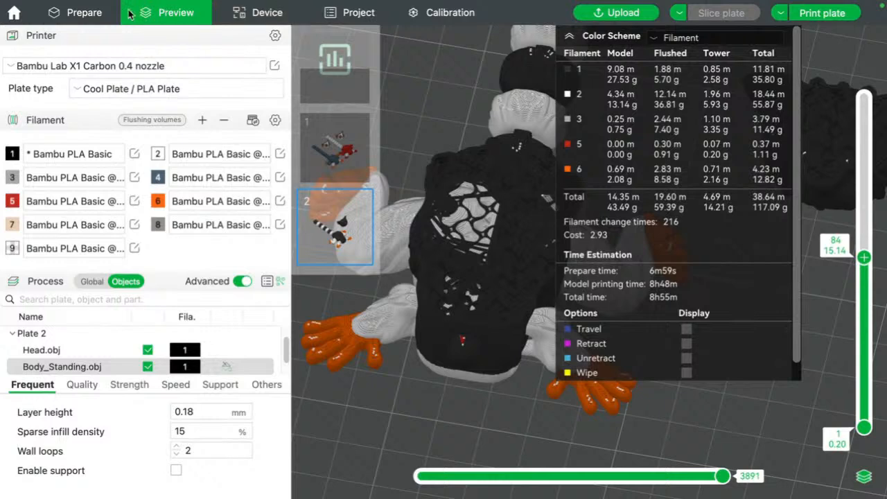
- Return to colour painting on Body_Standing.obj and erase all of its painting
click(73, 12)
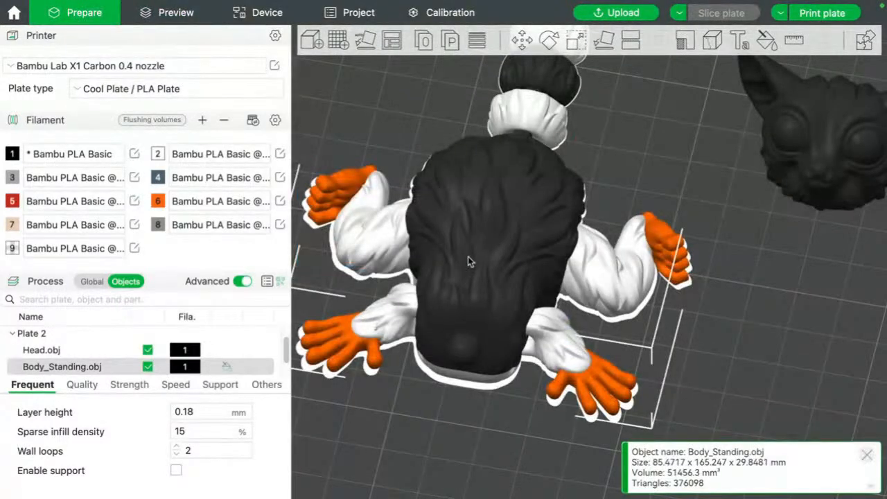
right_drag(468, 257, 491, 229)
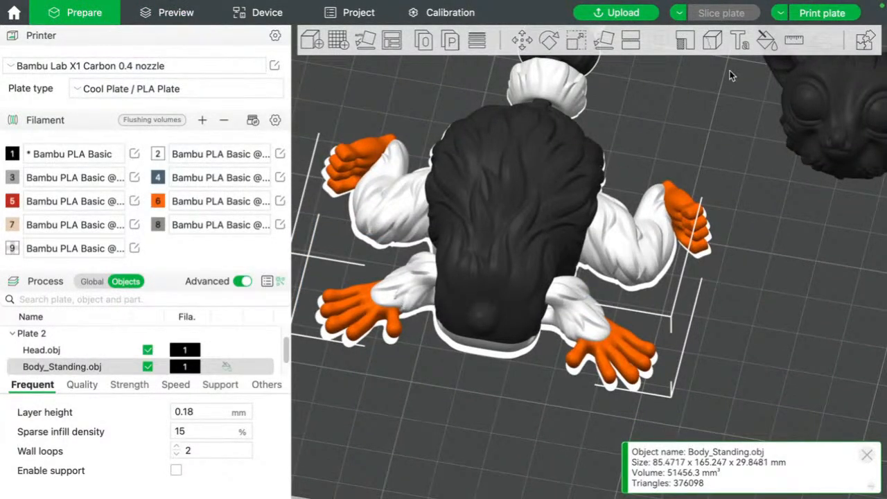
click(763, 39)
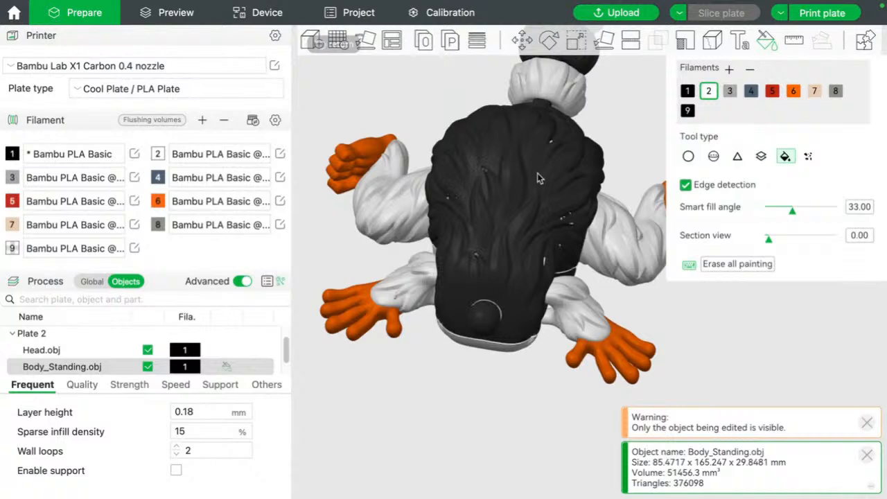
click(746, 266)
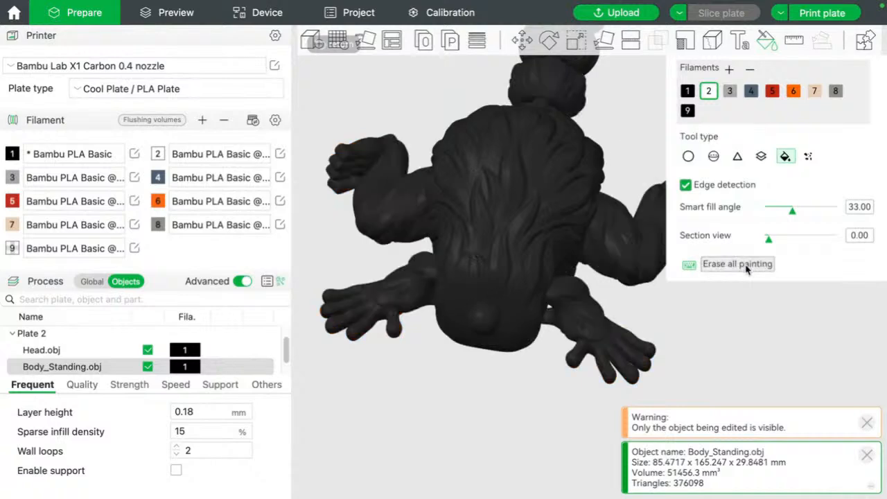
- Fill the body's back and front ball with filament 3
click(730, 90)
click(521, 213)
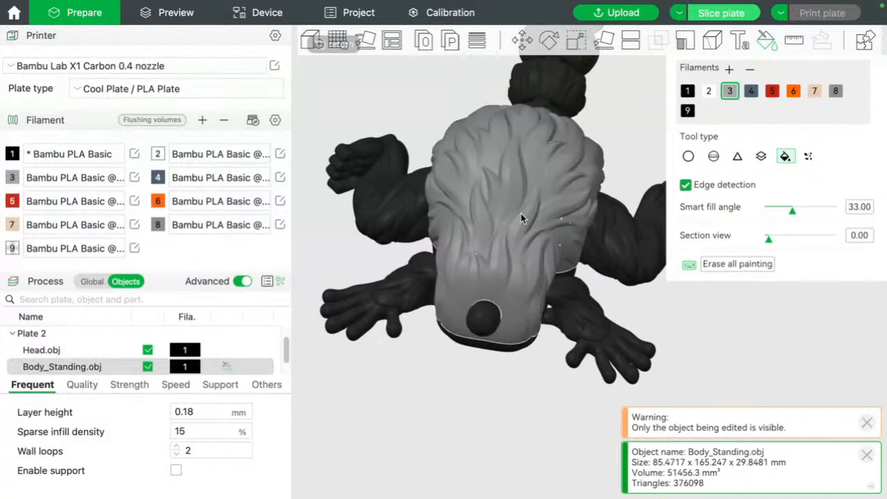
click(490, 310)
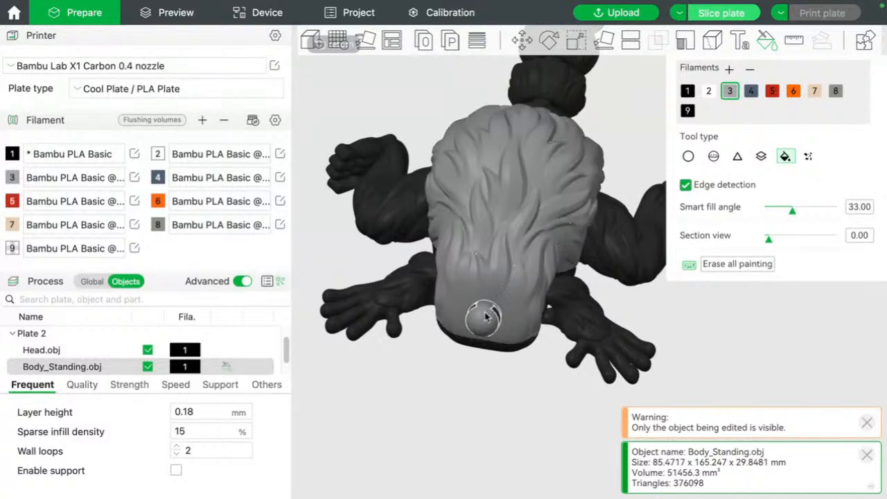
- Fill every other tail segment with filament 3, starting with the one nearest the body
click(553, 84)
right_drag(502, 204, 438, 438)
click(519, 228)
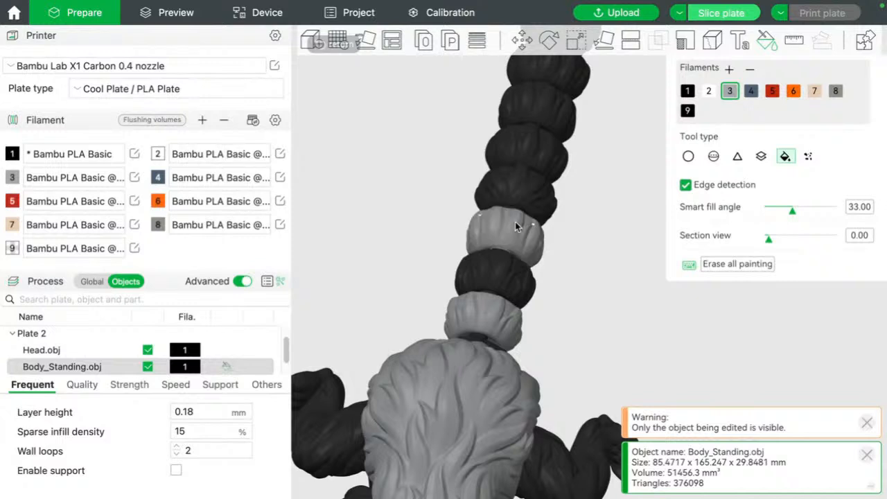
click(530, 161)
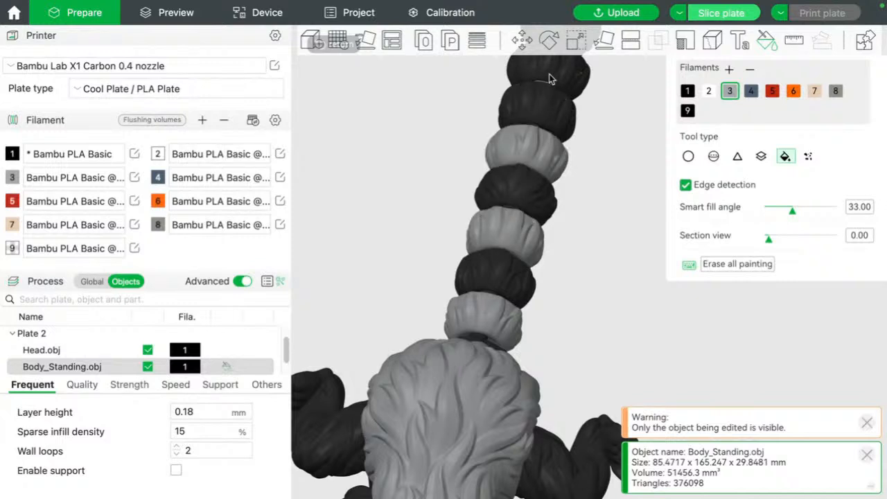
click(551, 74)
right_drag(372, 341, 468, 133)
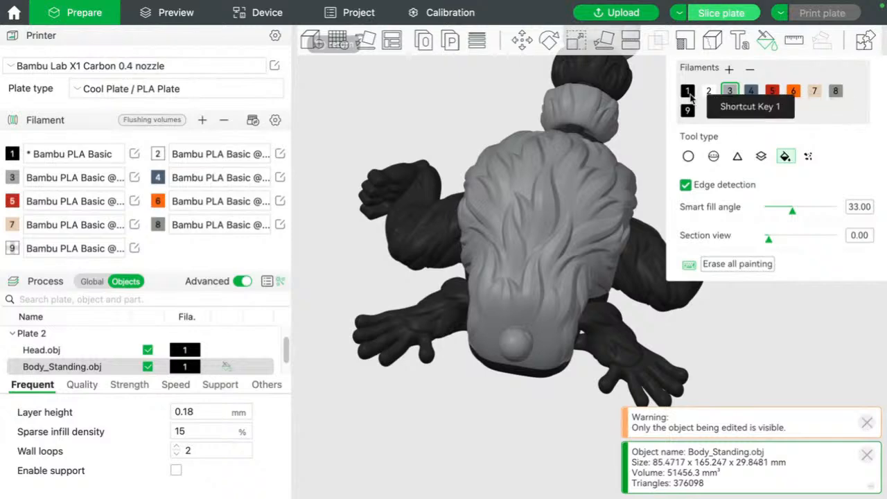
- Fill the tail segments between the filament 3 ones with filament 2
click(688, 93)
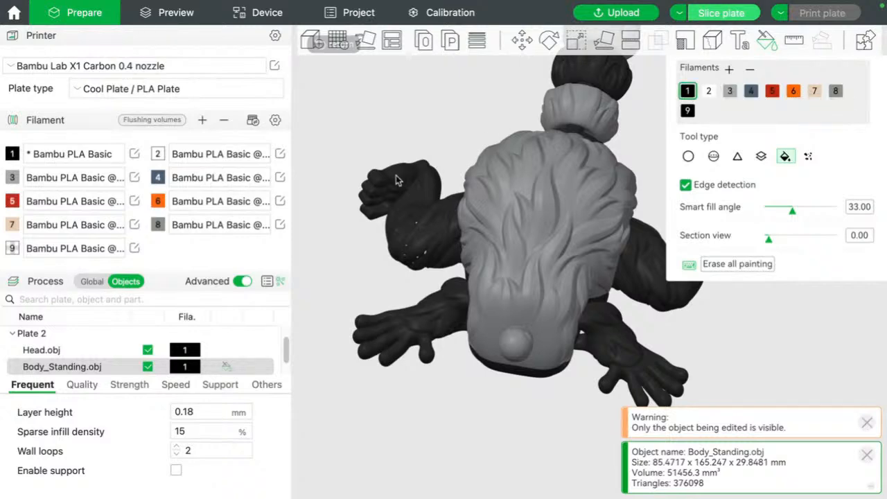
click(706, 92)
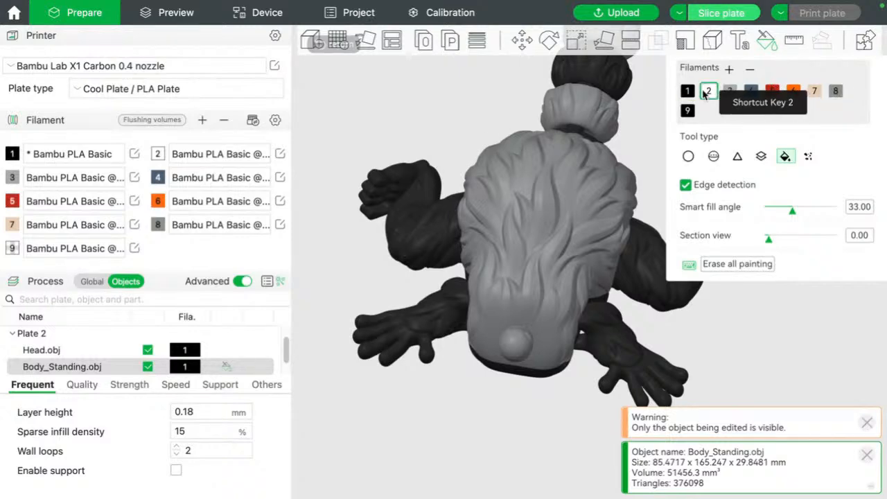
click(609, 88)
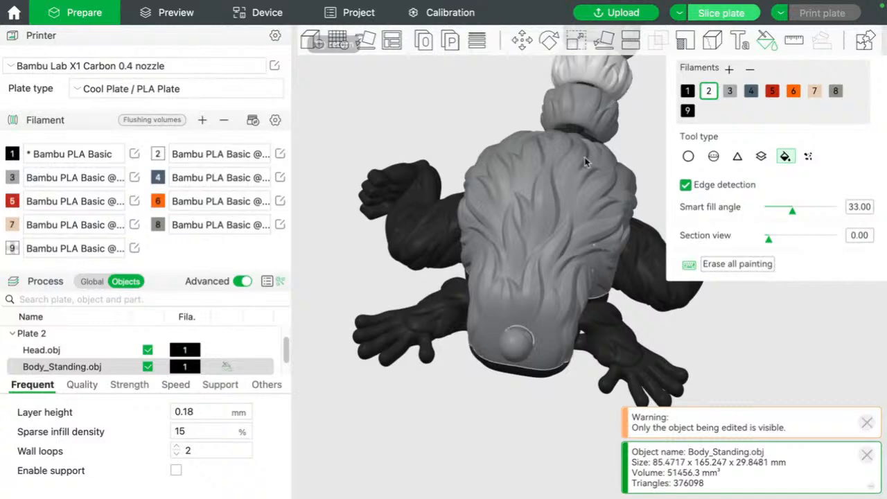
right_drag(584, 159, 531, 398)
click(562, 233)
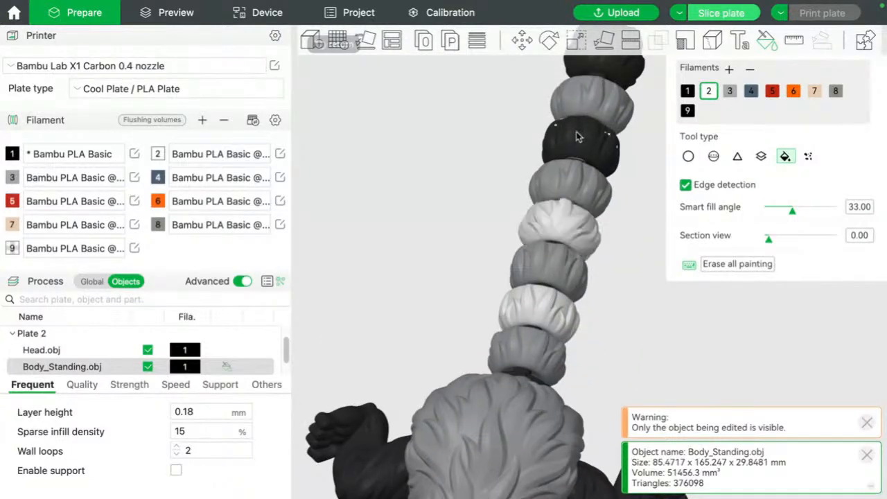
click(578, 137)
click(601, 72)
right_drag(466, 314, 449, 113)
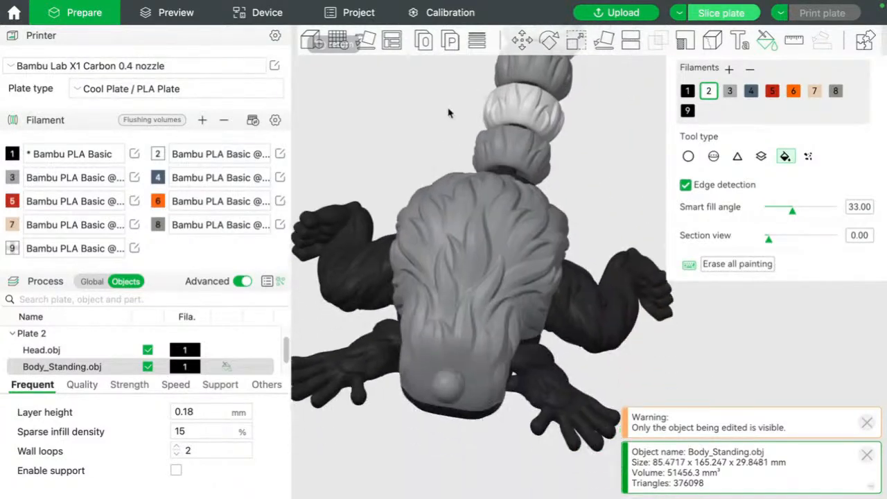
- Fill both arms and both legs, including hands and feet, with filament 2
click(531, 380)
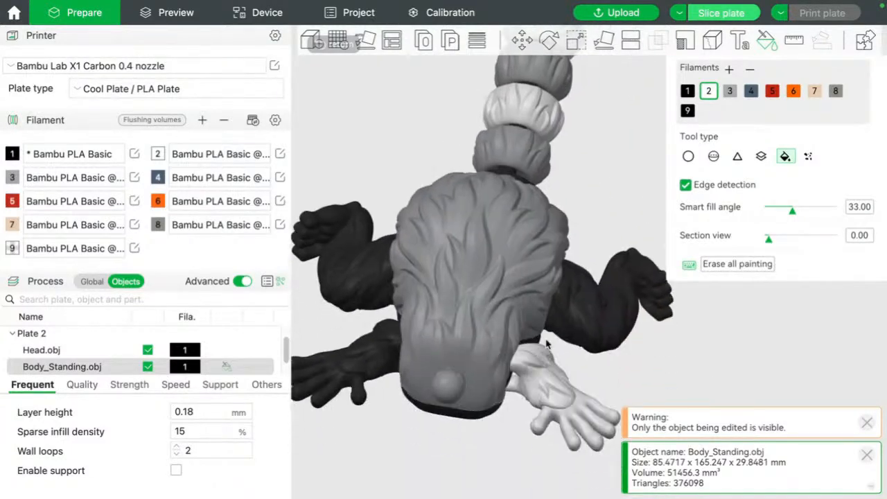
click(564, 310)
click(375, 285)
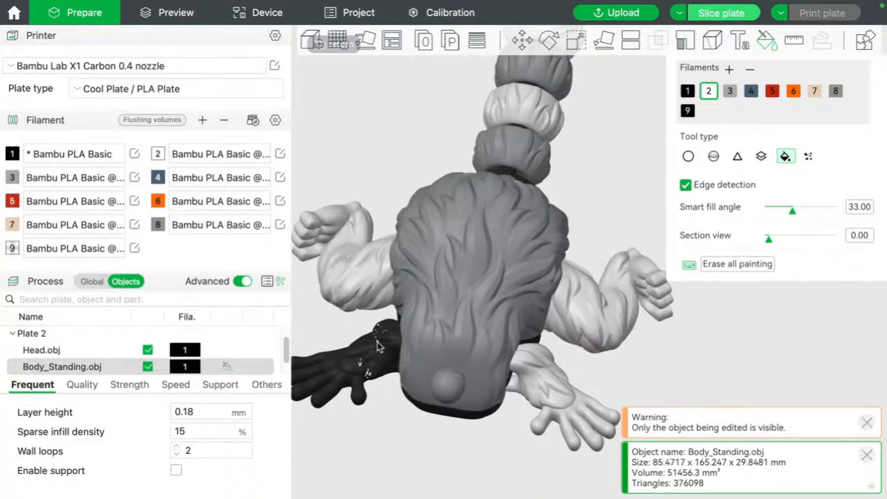
click(380, 343)
- Fill one foot and the hand on the same side with filament 6 using a smart fill angle of 17
click(791, 93)
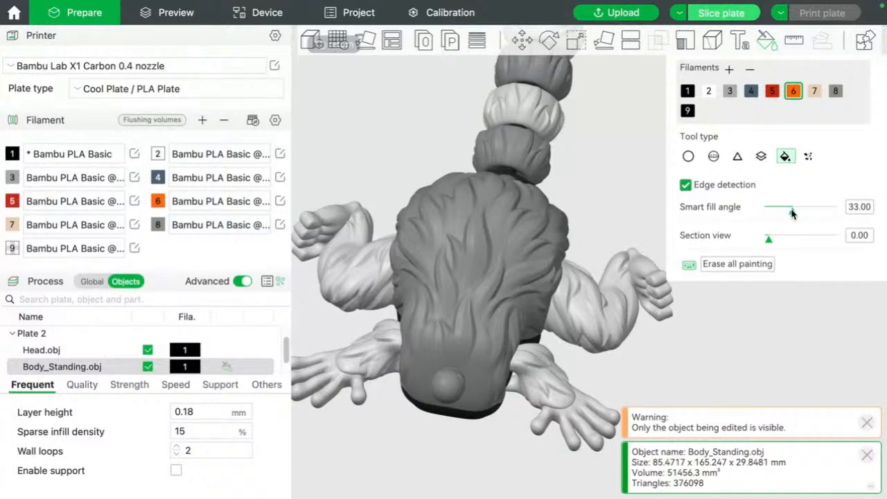
drag(792, 214, 783, 215)
click(666, 297)
click(608, 412)
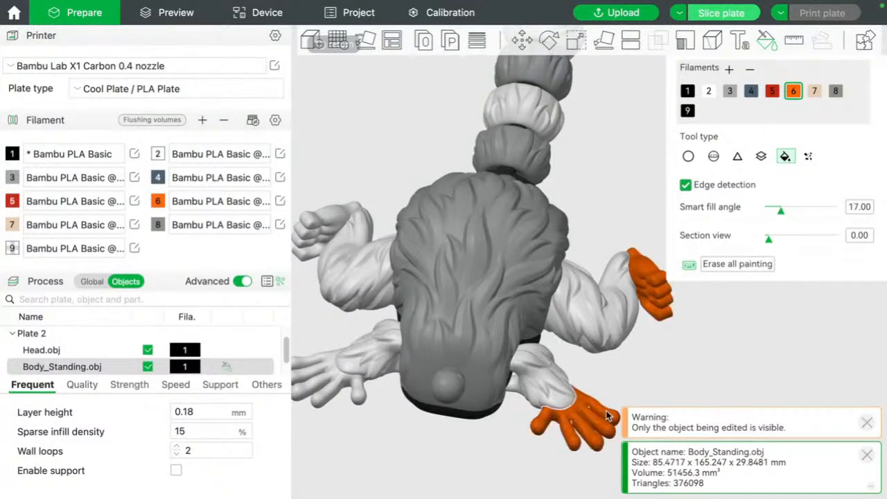
- Undo the filament 6 fill on the other arm, and fill only that hand and the remaining foot using a smart fill angle of 14
click(328, 379)
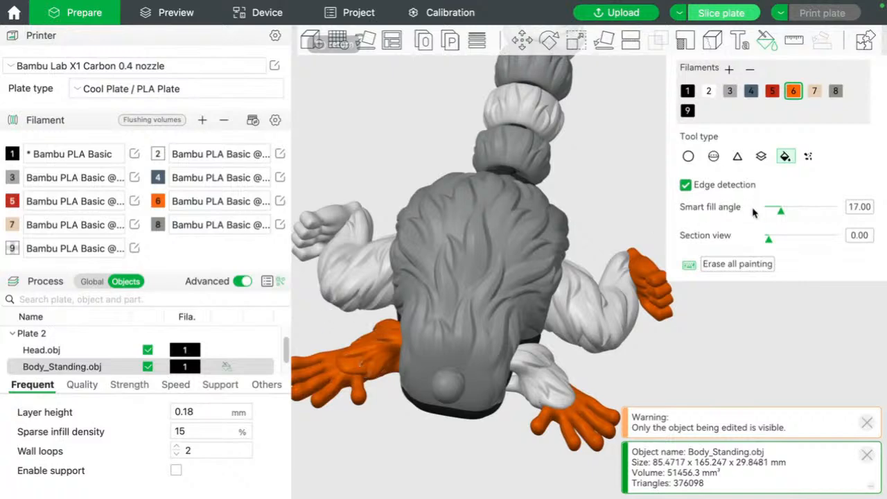
key(ctrl+z)
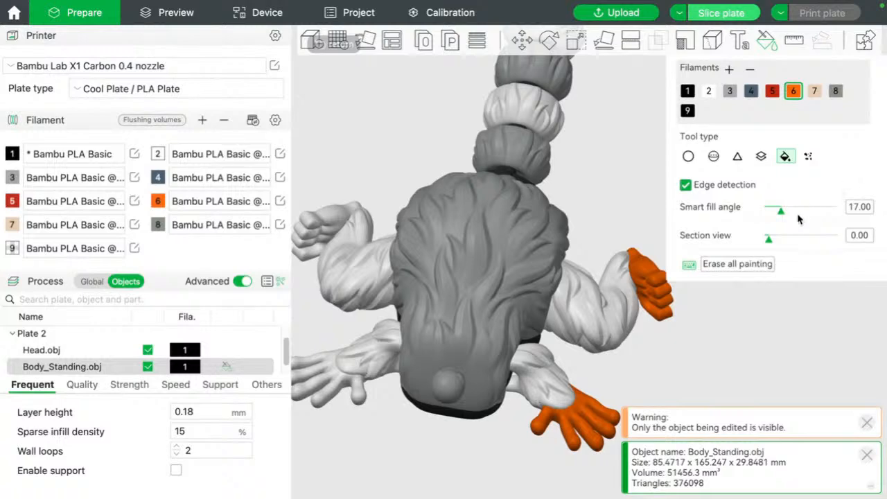
click(343, 351)
click(335, 223)
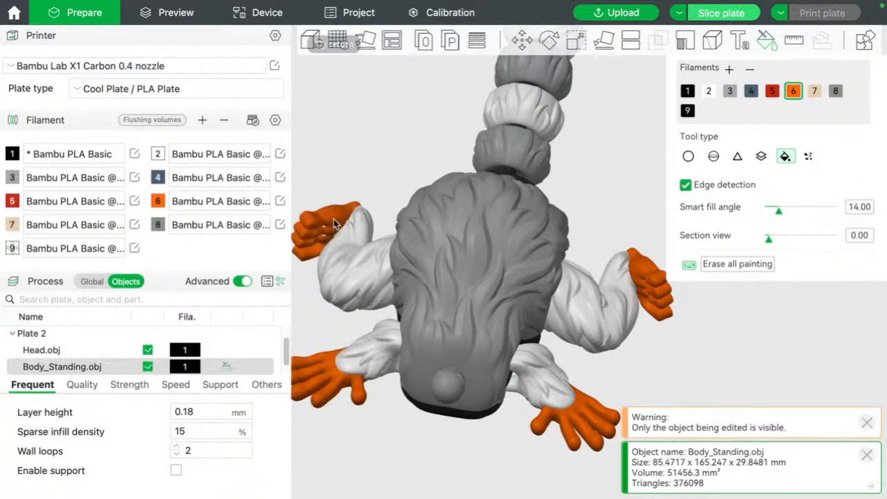
- Fill the flat undersides of both arms and both legs with filament 1
drag(386, 176, 397, 169)
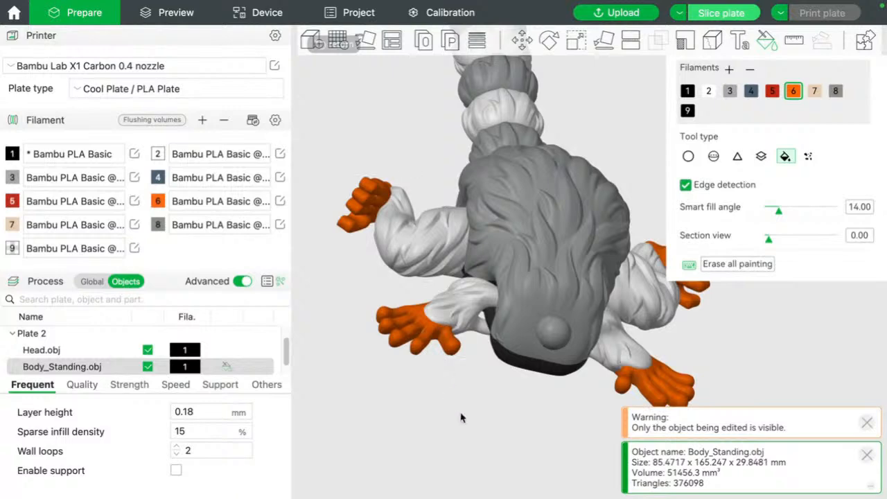
scroll(466, 418, up, 5)
scroll(476, 430, up, 3)
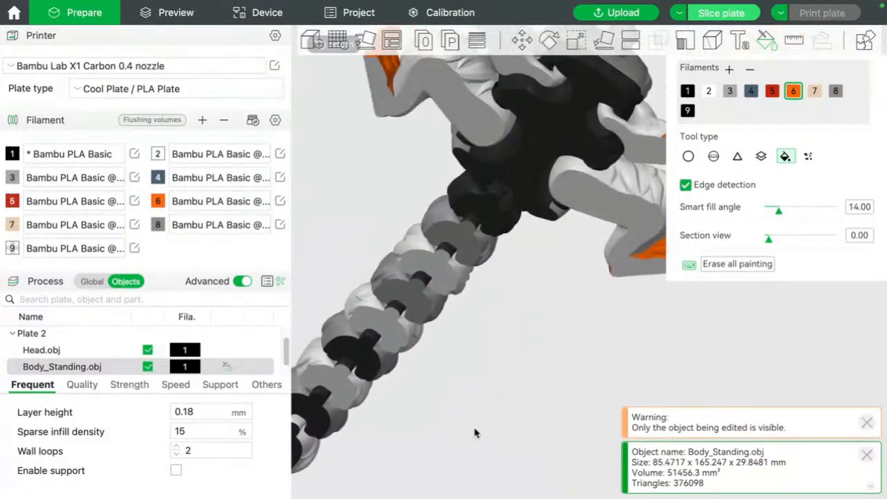
scroll(507, 387, down, 3)
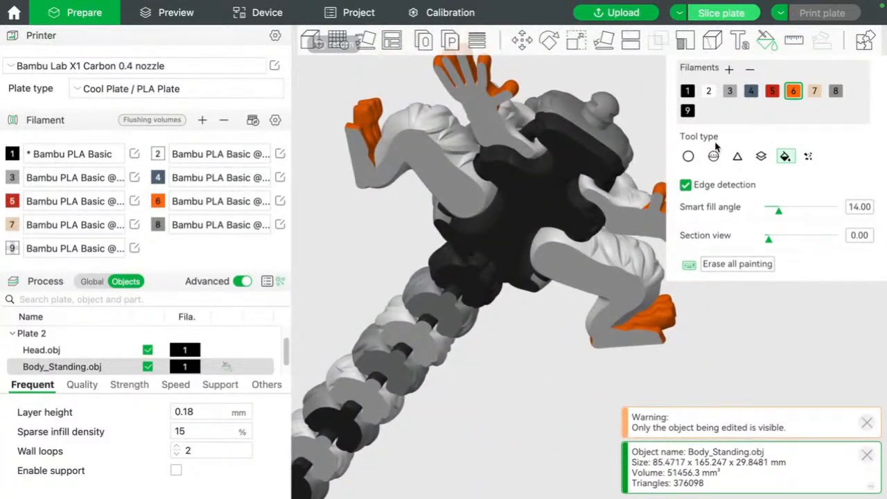
click(687, 91)
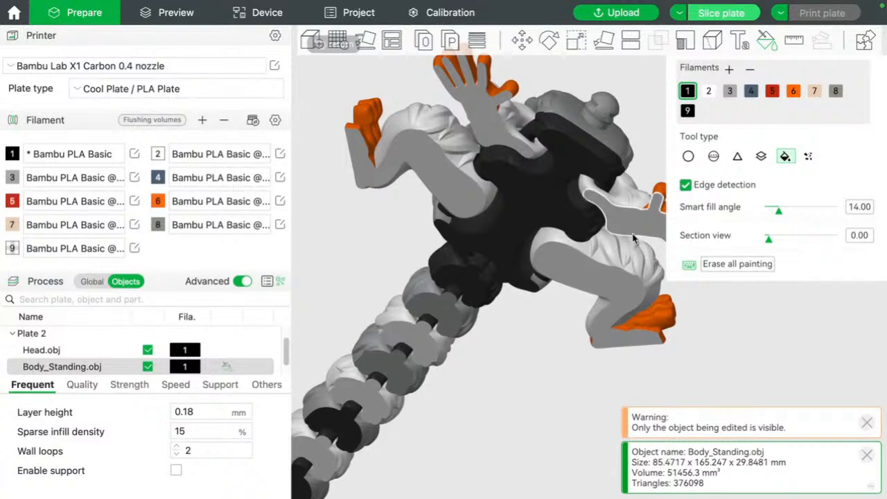
click(634, 231)
click(610, 275)
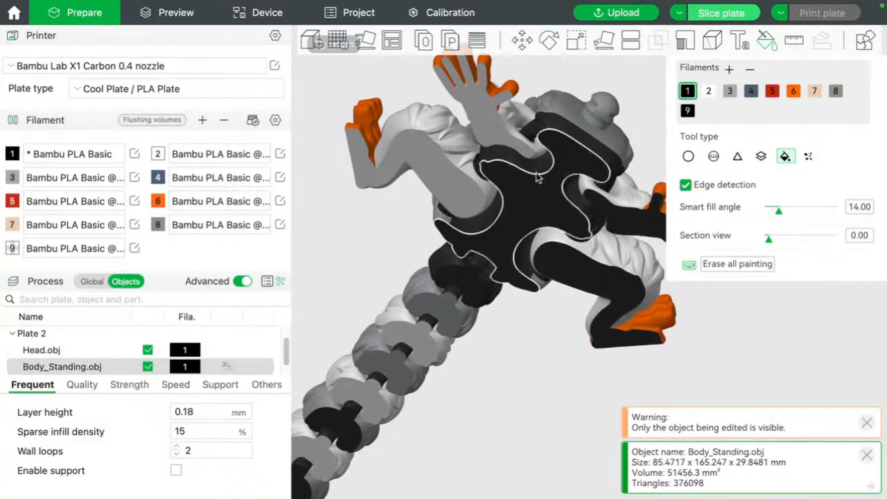
click(478, 122)
click(448, 196)
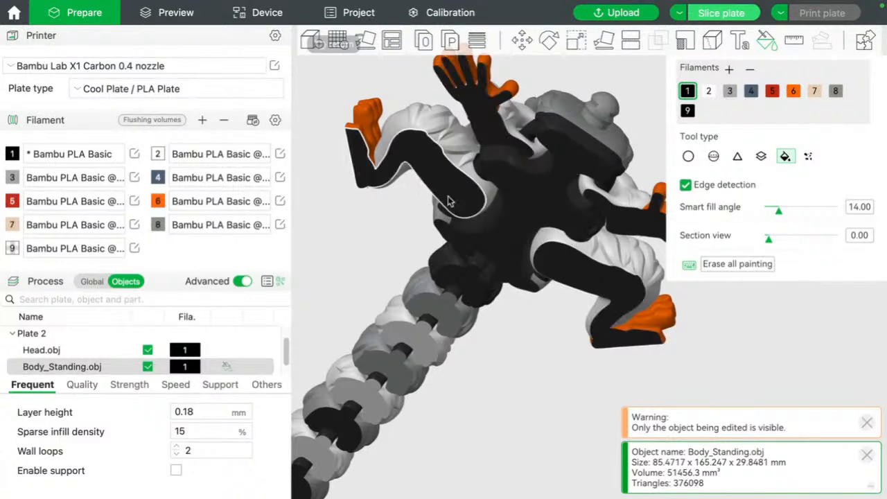
- Fill the flat undersides of the tail segments with filament 1
click(446, 320)
click(421, 347)
click(398, 370)
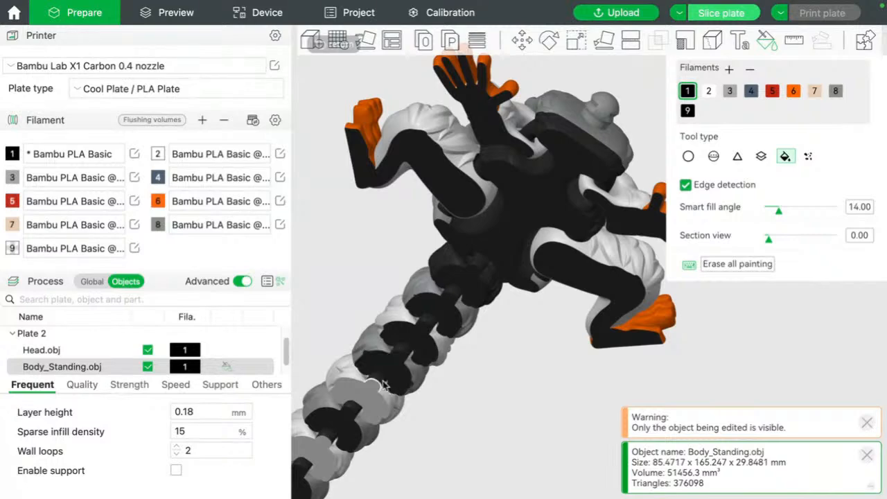
click(374, 397)
right_drag(444, 439, 580, 317)
right_drag(580, 283, 466, 400)
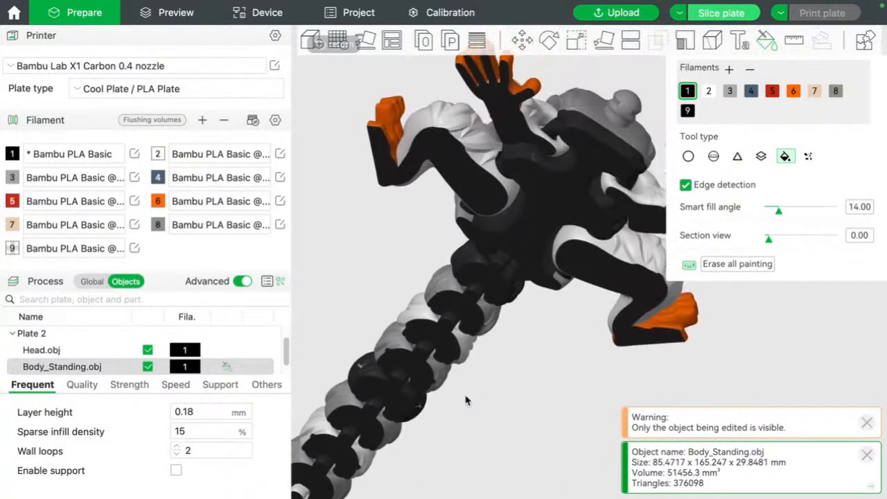
- Check the repainted body from above and slice plate 2
drag(542, 334, 502, 360)
scroll(518, 229, down, 5)
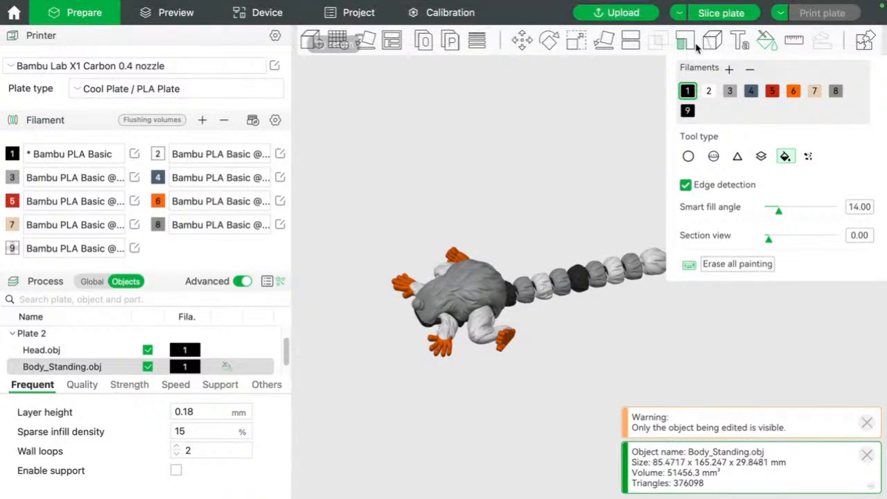
click(721, 16)
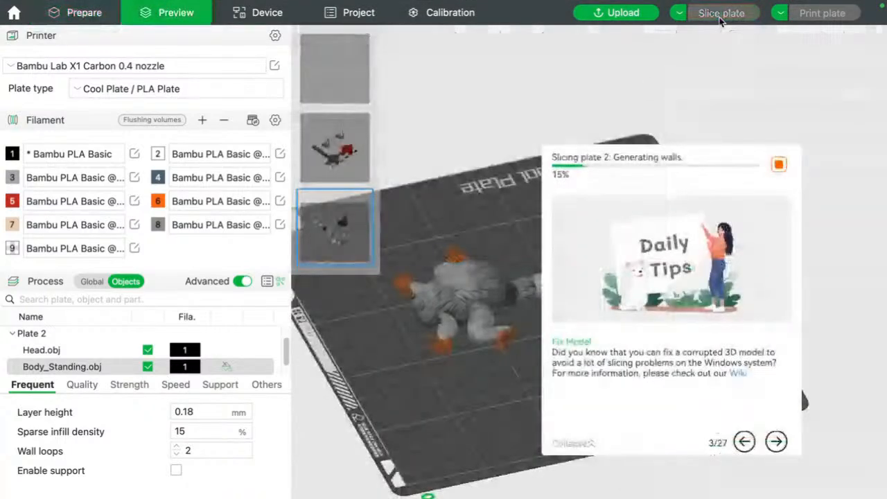
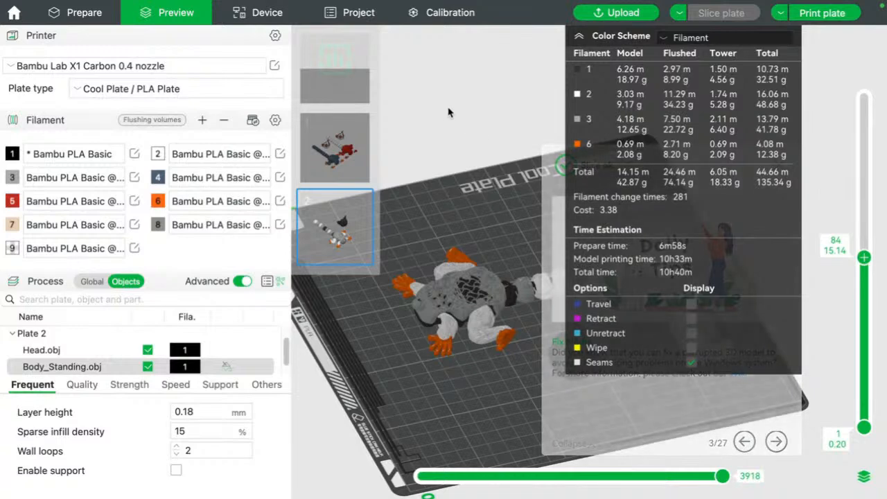
- Leave the slice preview of plate 2 and open the home page with the recent projects
mouse_move(18, 7)
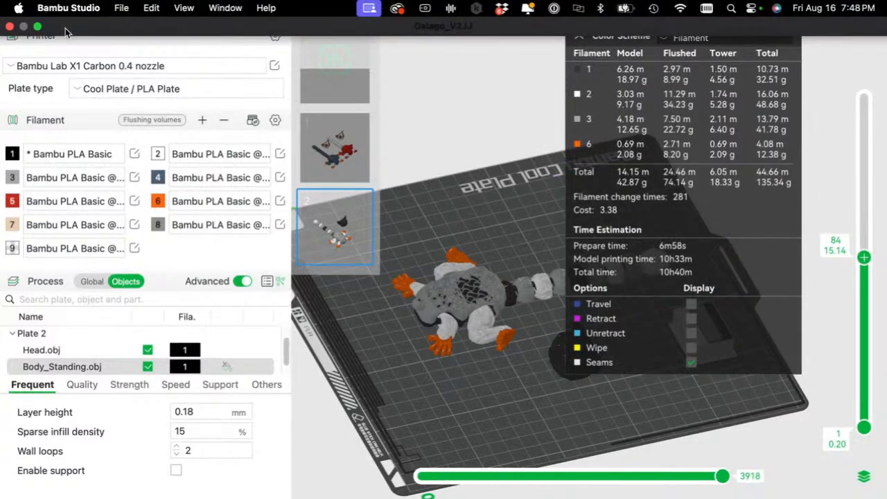
click(109, 13)
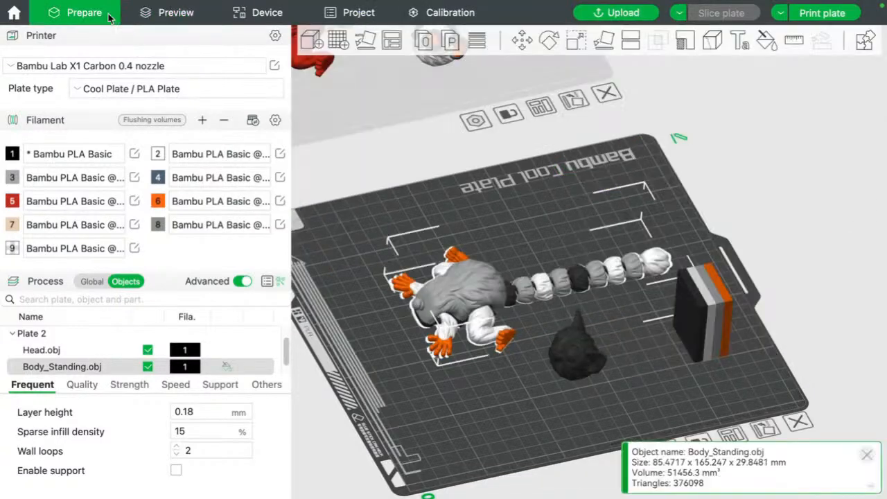
click(14, 13)
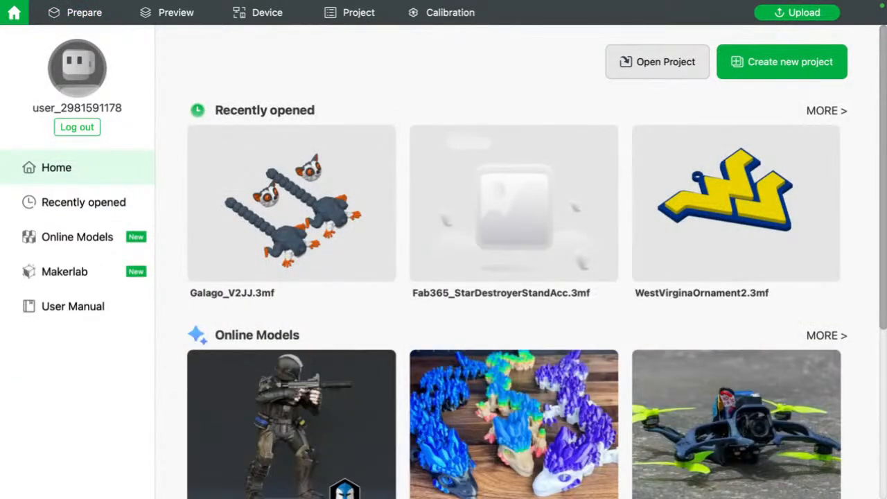
- Open BD1JJ.3mf as a project and discard the unsaved changes of the current one
drag(590, 139, 402, 248)
click(399, 247)
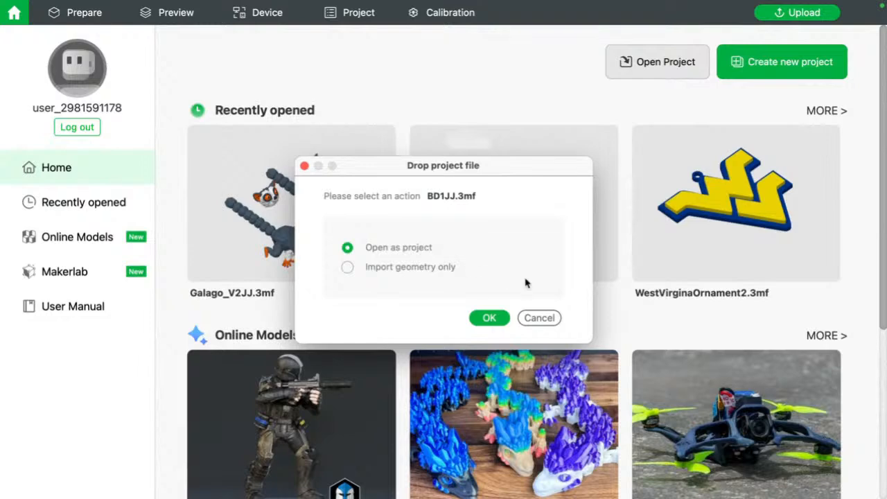
click(493, 318)
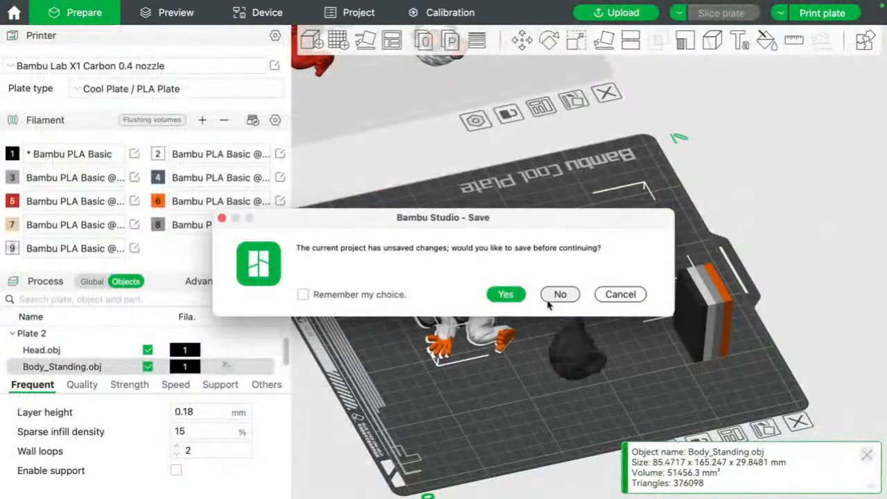
click(560, 295)
click(527, 422)
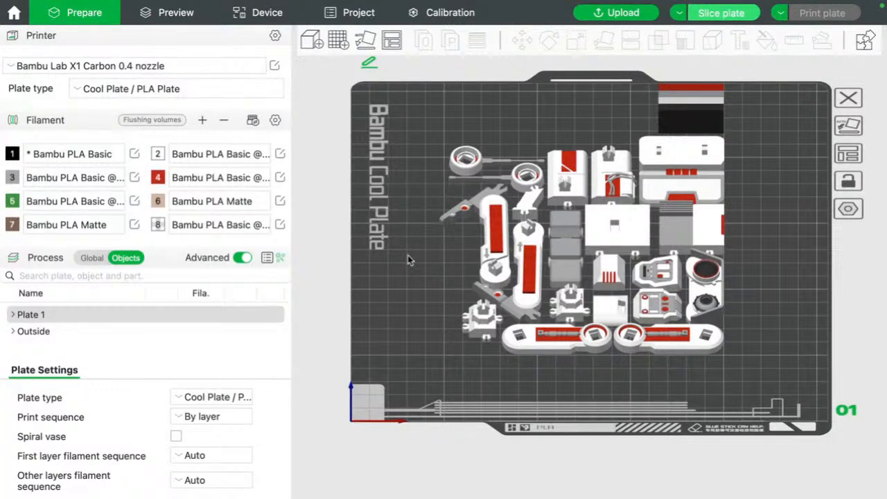
- Split the combined BD-1 kit card model on plate 1 into separate objects
right_drag(408, 255, 386, 296)
scroll(409, 316, up, 7)
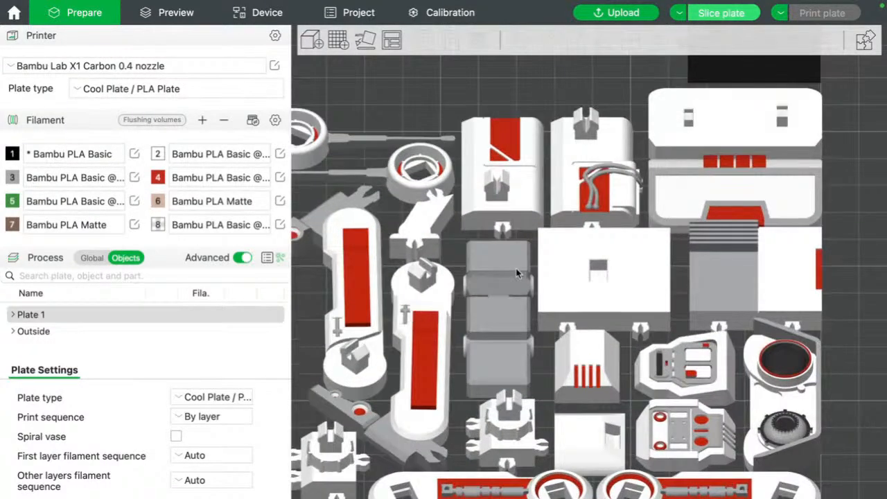
right_drag(519, 273, 537, 181)
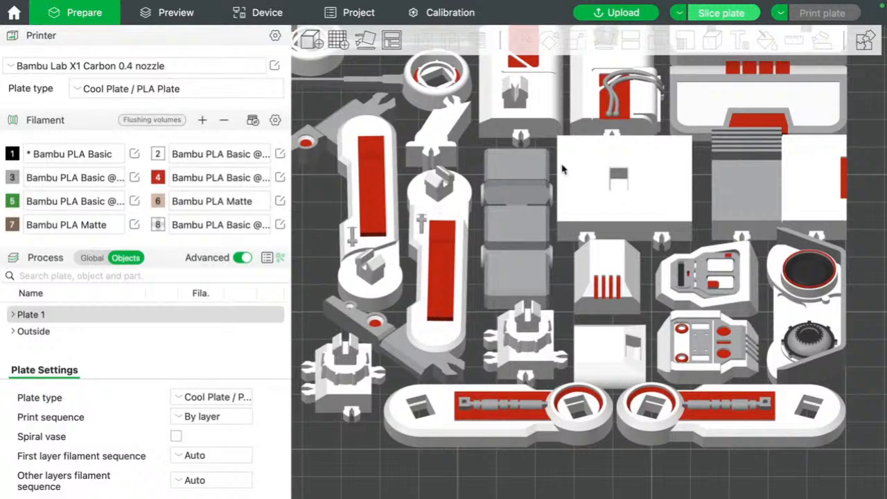
click(600, 167)
right_drag(600, 167, 586, 212)
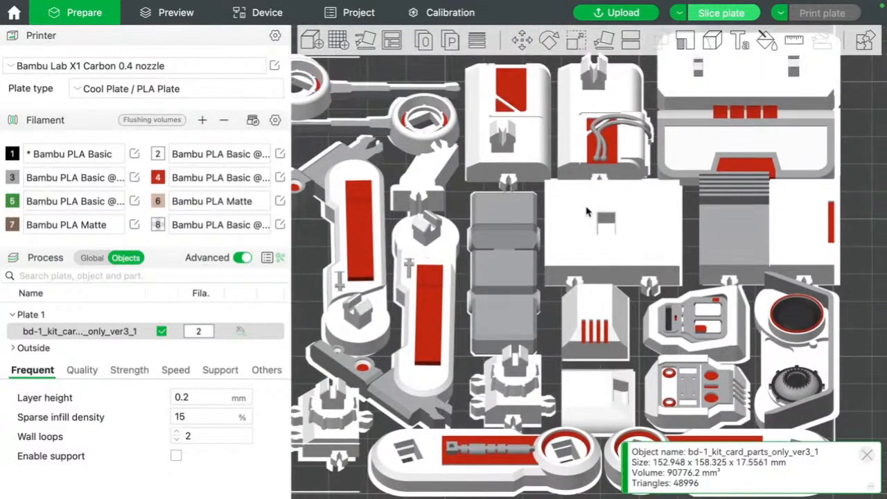
scroll(587, 212, down, 2)
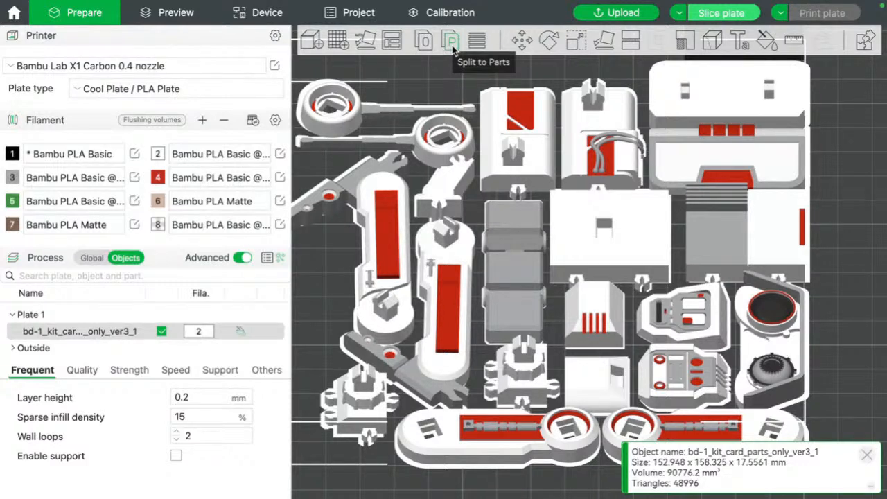
click(424, 40)
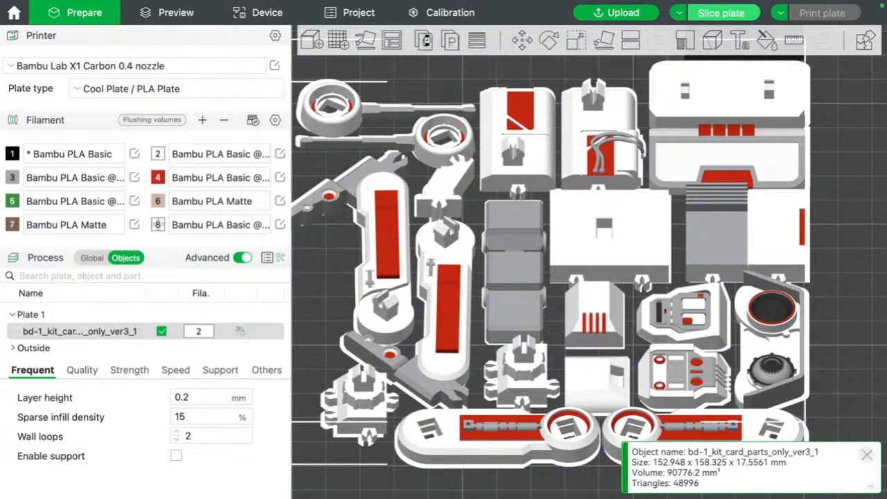
click(327, 260)
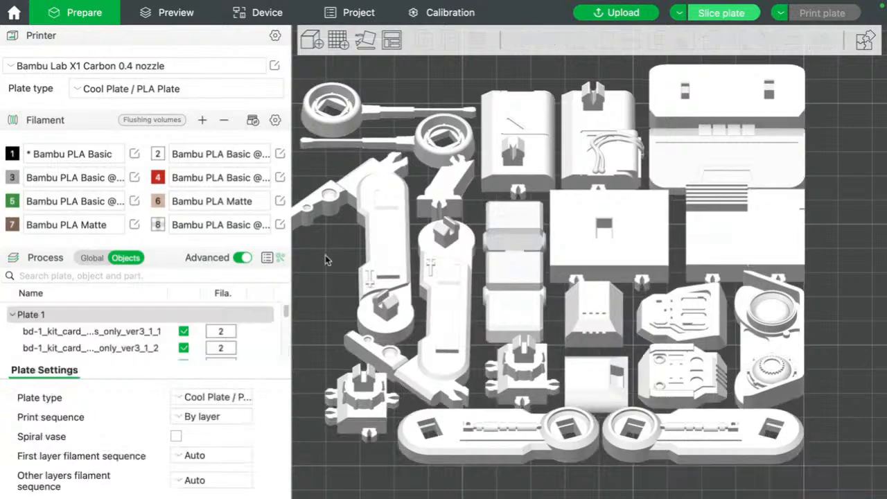
- Move the upright leg part and the two ring-ended antenna parts away from the rest of the kit
scroll(488, 173, down, 3)
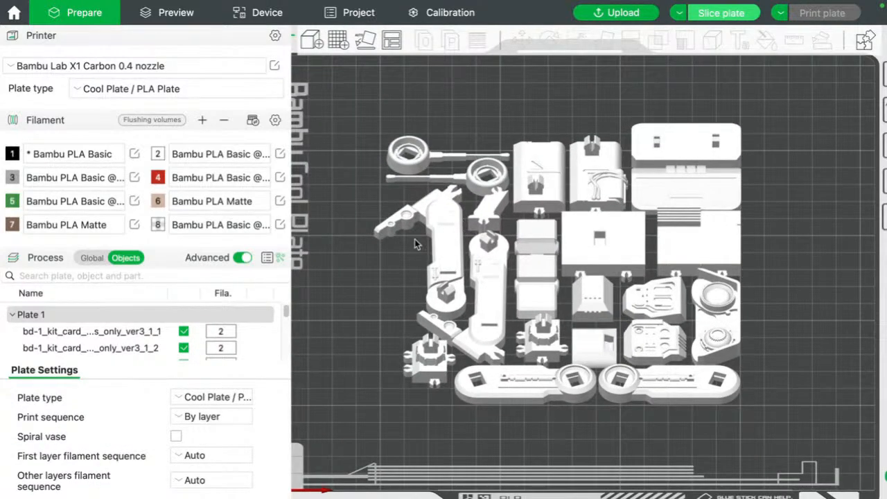
click(446, 233)
drag(445, 233, 392, 230)
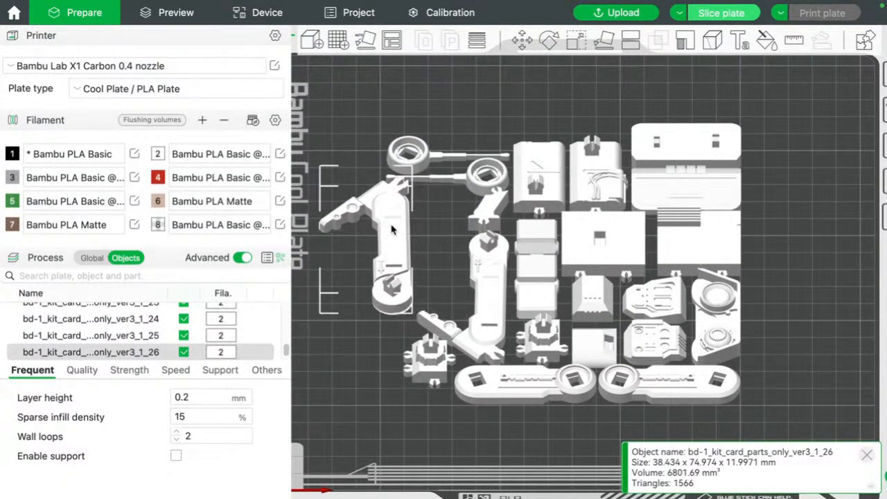
drag(419, 161, 420, 122)
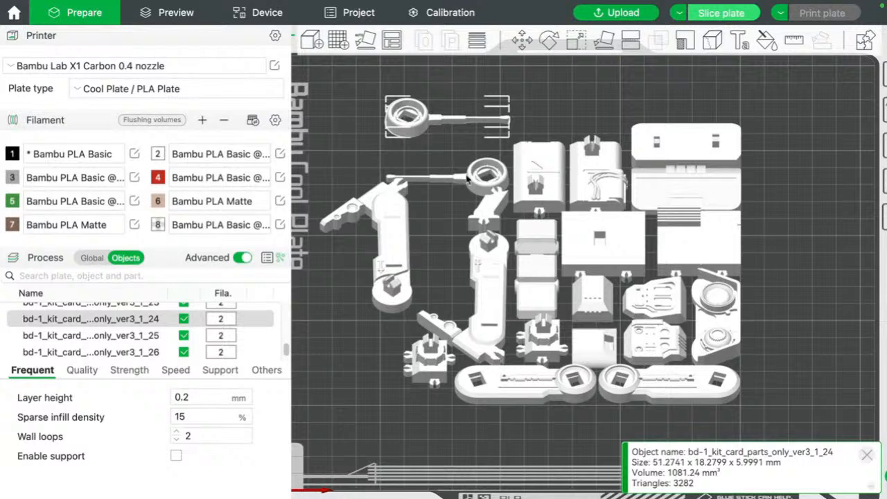
drag(467, 178, 455, 170)
- Assign filament 4 to the separated leg part
click(389, 242)
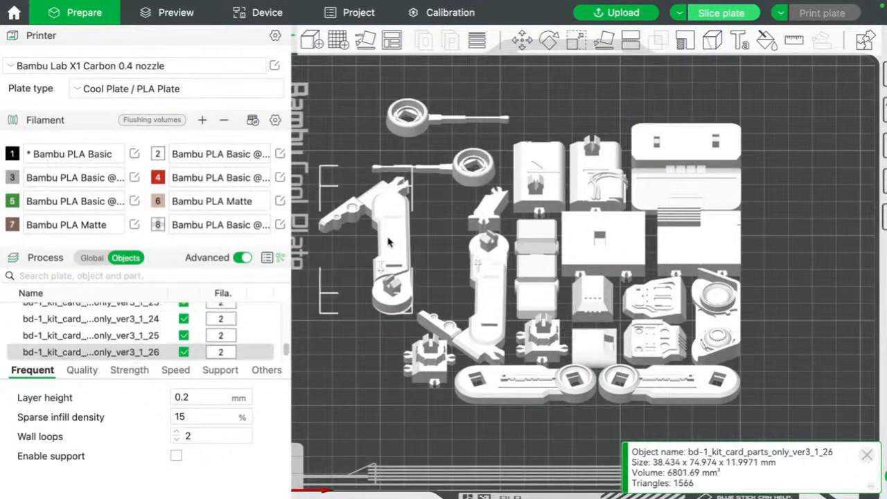
click(227, 354)
click(225, 246)
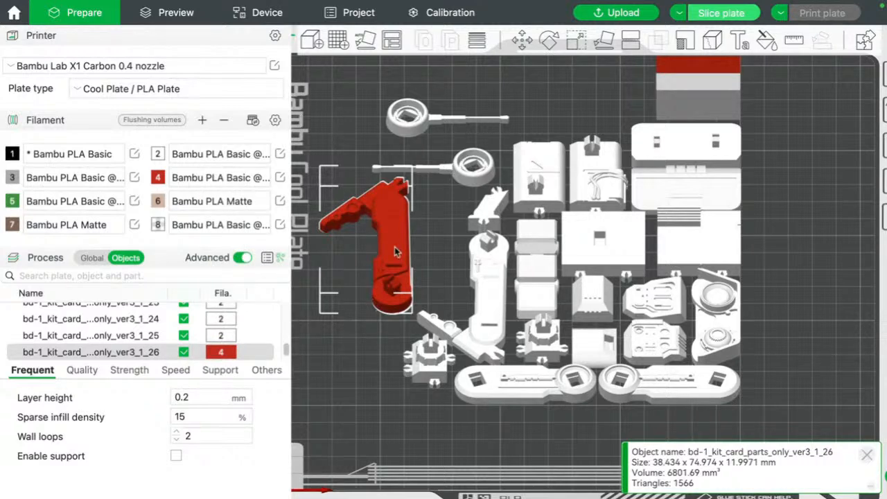
- Start color painting on the leg and fill its flat top face and long side faces with filament 2, leaving the raised panel red
click(766, 41)
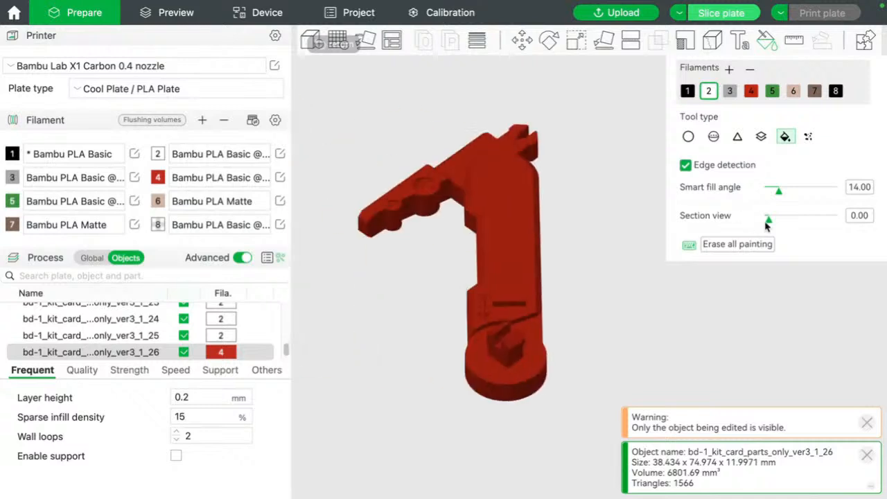
drag(459, 230, 477, 234)
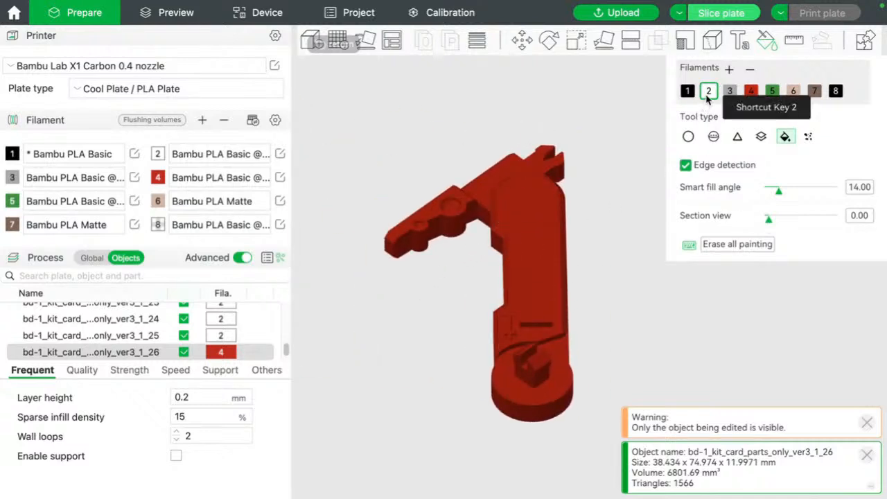
click(513, 210)
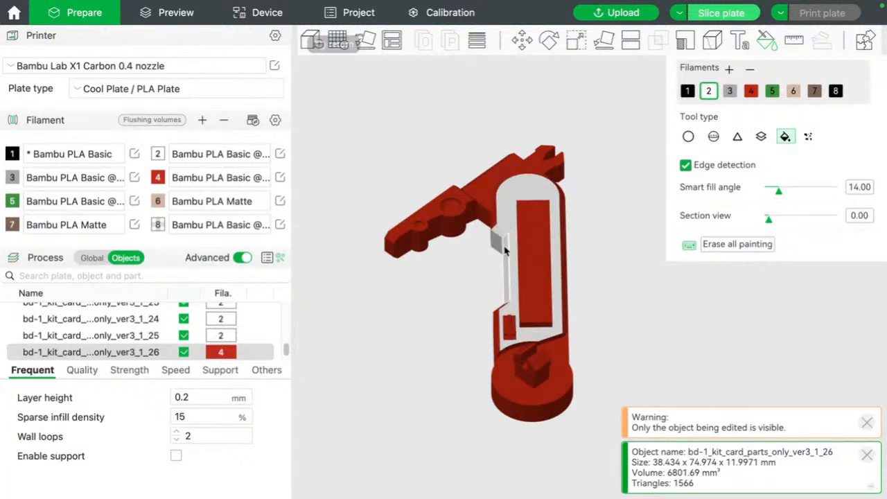
drag(479, 311, 504, 311)
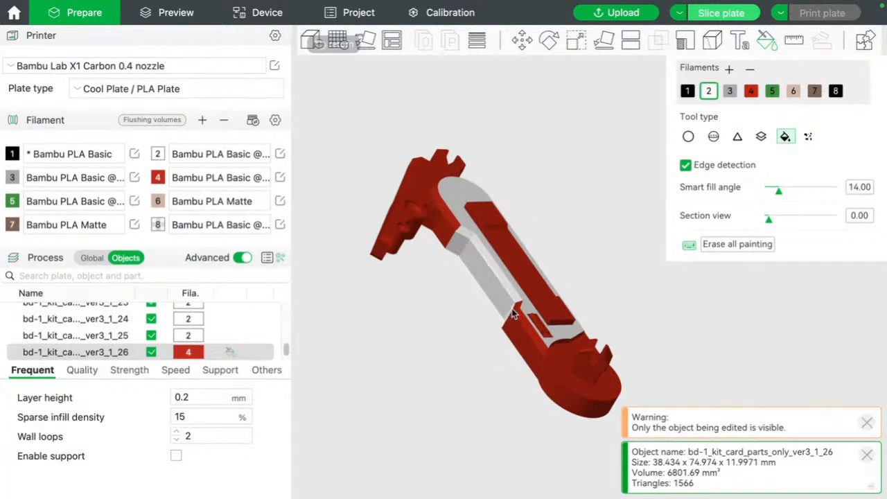
click(514, 315)
drag(454, 323, 460, 277)
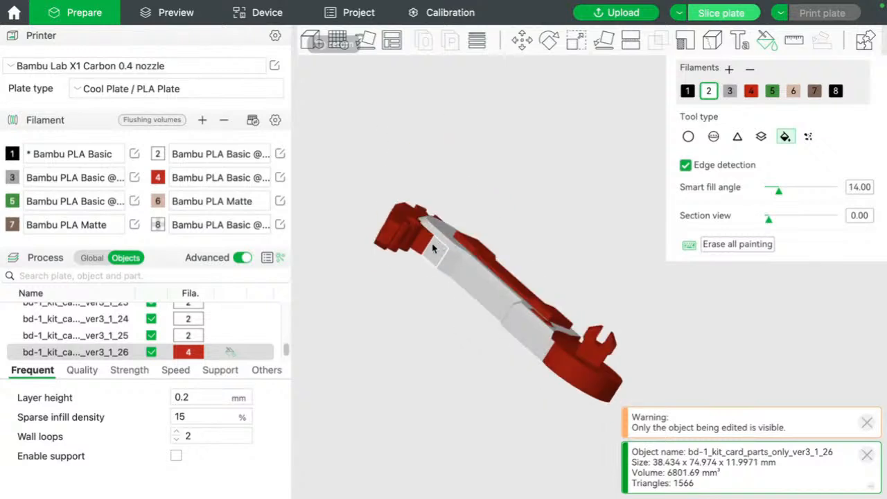
drag(459, 313, 444, 320)
mouse_move(462, 240)
mouse_down()
mouse_move(590, 230)
mouse_move(511, 231)
mouse_move(563, 291)
mouse_move(591, 313)
mouse_move(612, 309)
mouse_move(606, 298)
mouse_move(489, 291)
mouse_move(516, 296)
mouse_move(553, 346)
mouse_move(585, 355)
mouse_up()
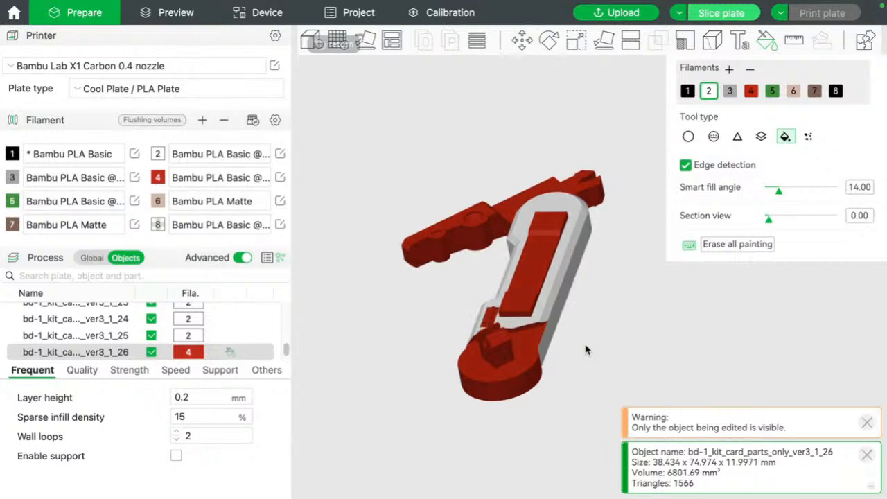
- Fill the narrow bevel and step faces bordering the leg's round joint with filament 2
scroll(584, 354, up, 5)
scroll(585, 354, up, 6)
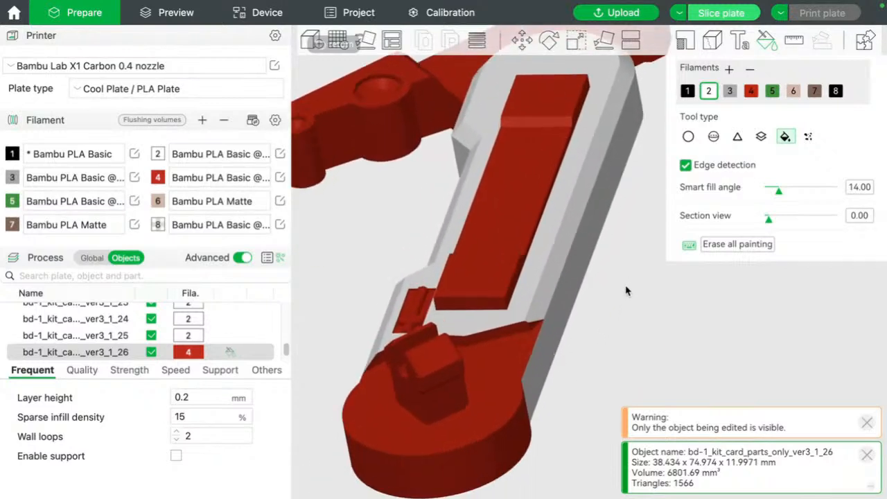
right_drag(633, 280, 660, 245)
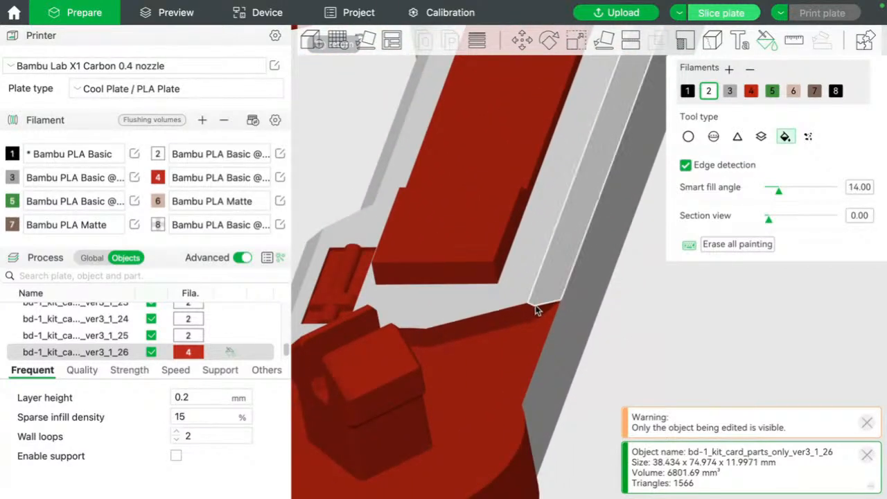
click(540, 308)
click(522, 310)
right_drag(506, 290, 596, 251)
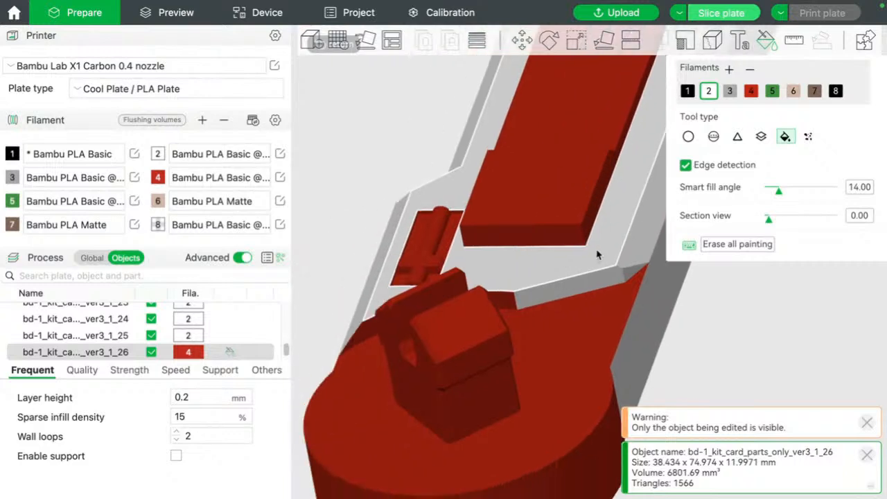
click(504, 304)
drag(345, 214, 352, 224)
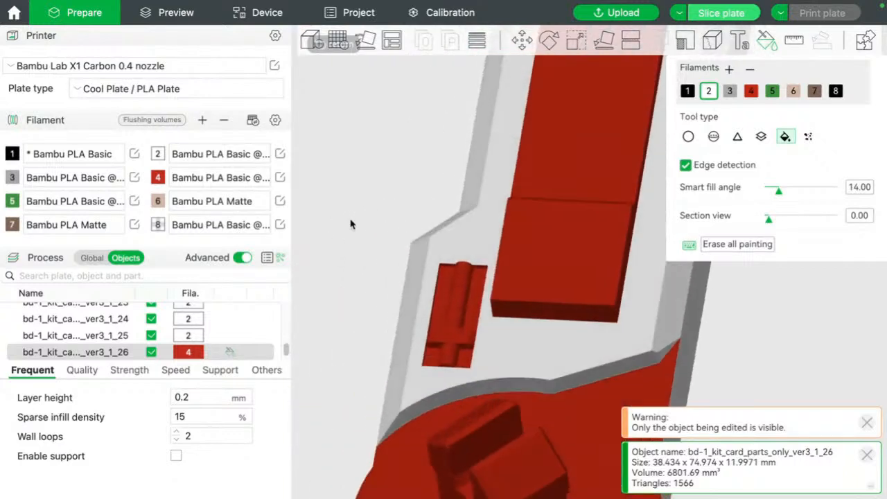
- Fill the rod and crossbar inside the leg's small recess with filament 3
click(730, 91)
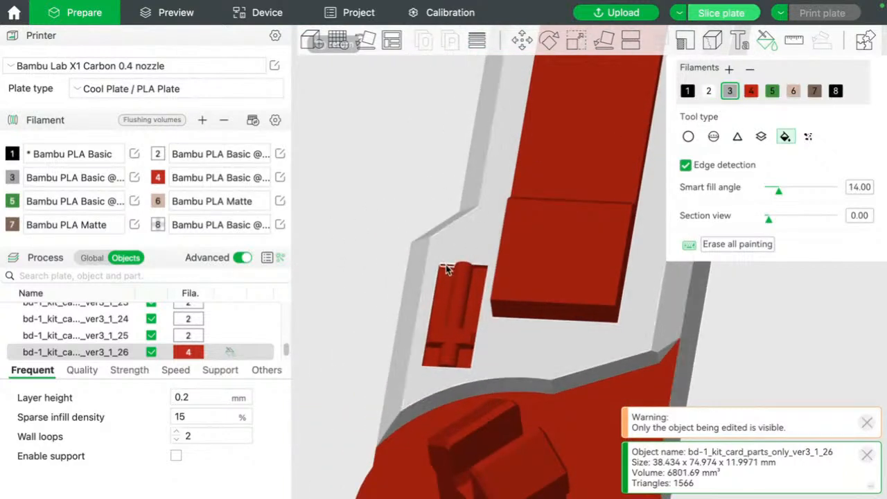
click(457, 293)
click(457, 312)
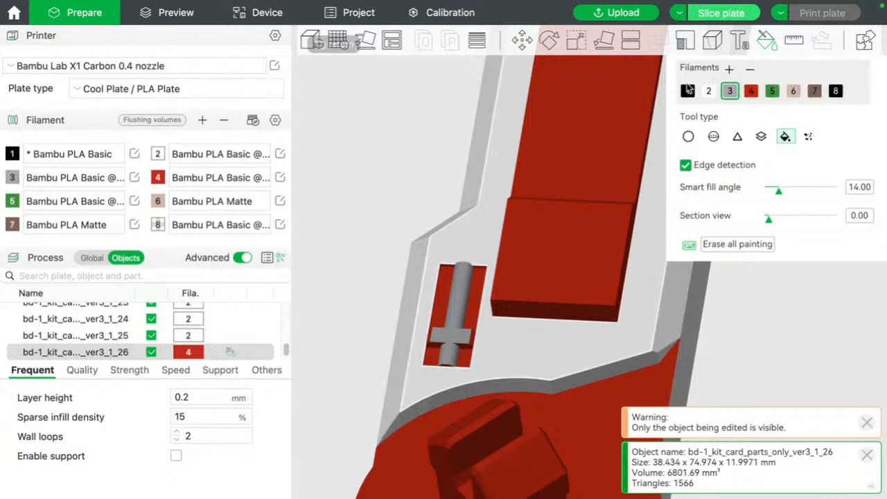
- Fill the floor of the small recess around the rod with filament 1
click(687, 91)
click(484, 281)
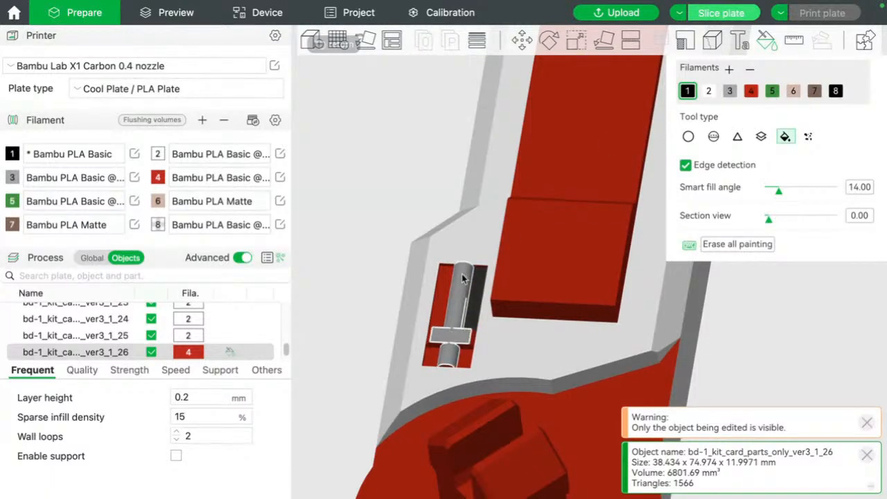
click(448, 269)
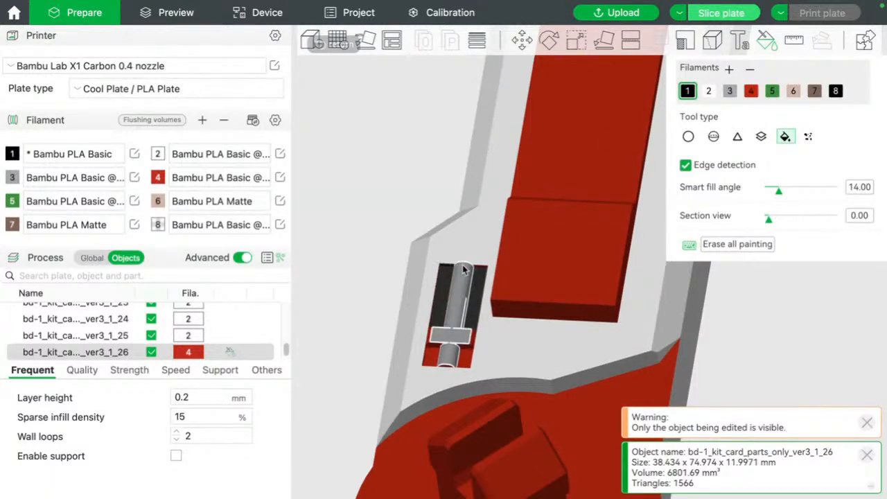
click(480, 268)
scroll(492, 302, up, 6)
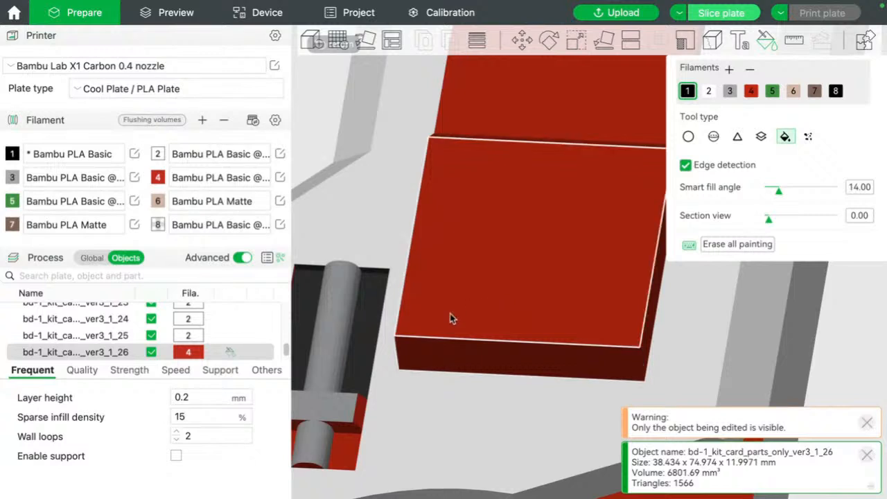
right_drag(450, 314, 667, 209)
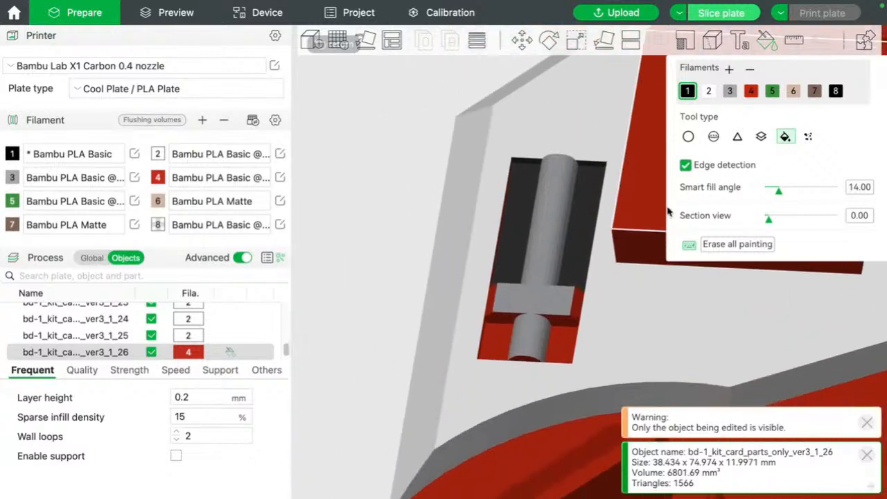
click(568, 333)
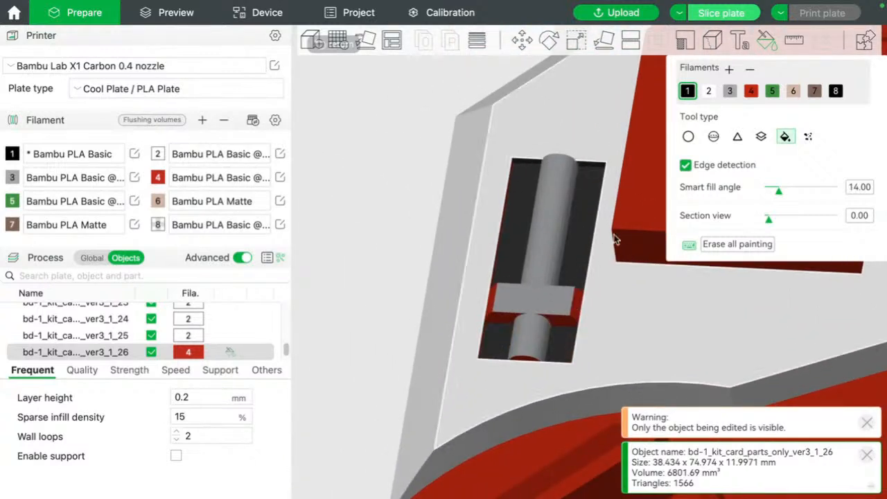
- Fill the ends of the rod and the remaining sides of the crossbar in the recess with filament 3
click(730, 91)
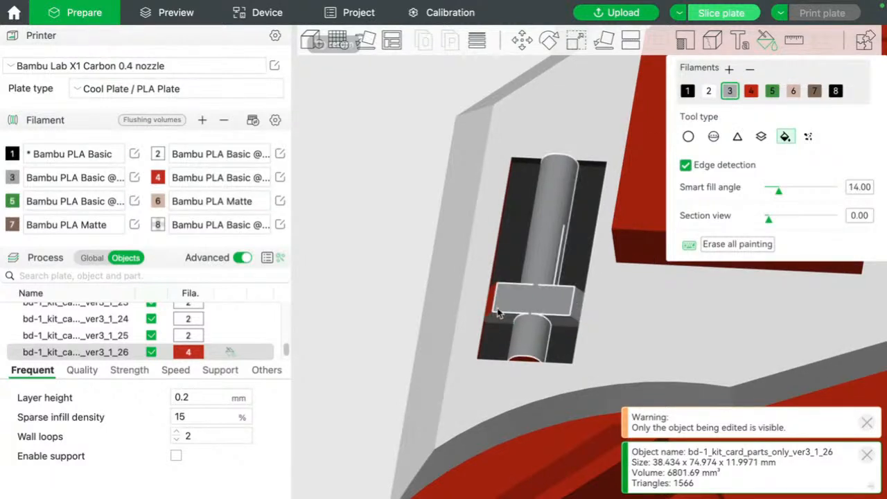
click(524, 359)
drag(370, 230, 510, 279)
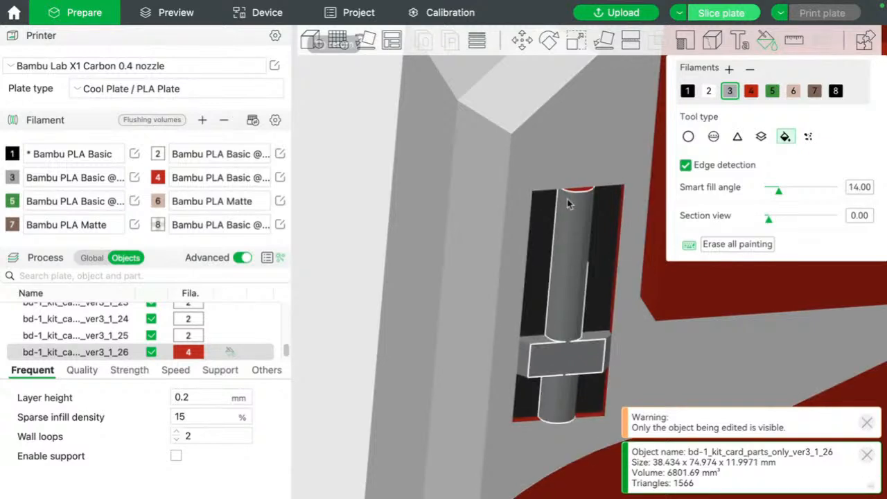
- Fill the inner walls of the small recess around the rod with filament 2 and its lower corner floor patch with filament 1
click(708, 91)
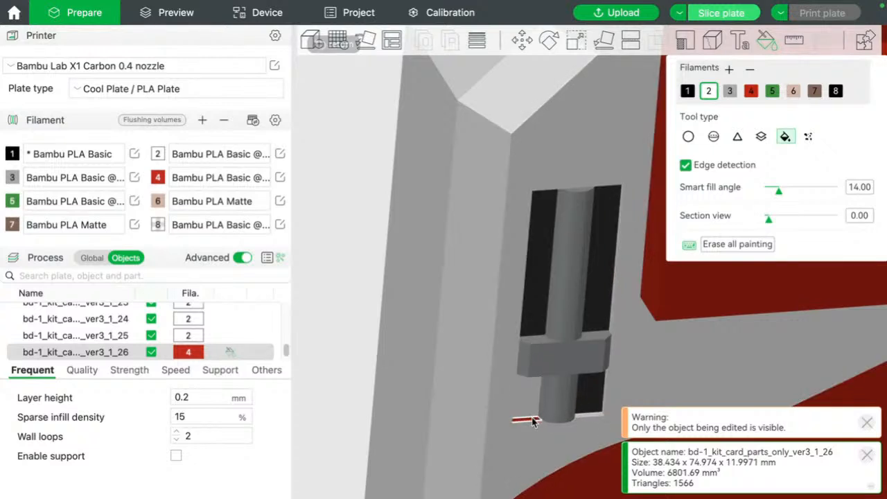
click(687, 91)
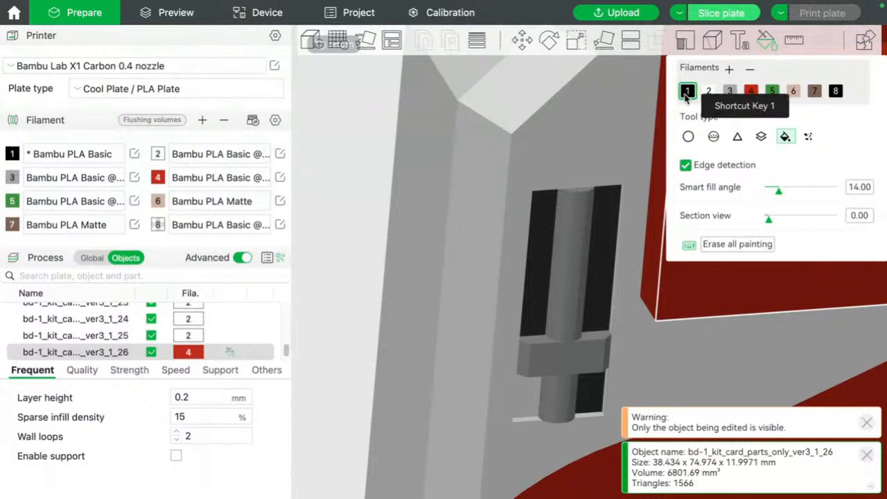
click(521, 399)
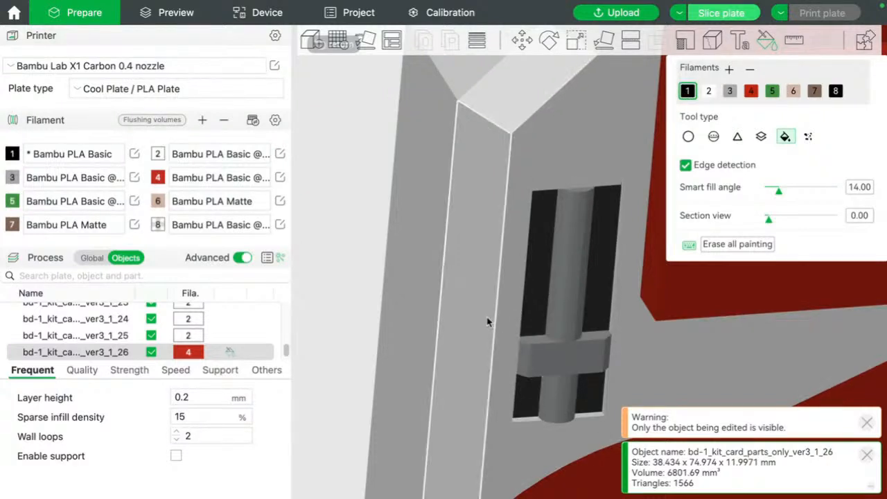
drag(346, 279, 424, 279)
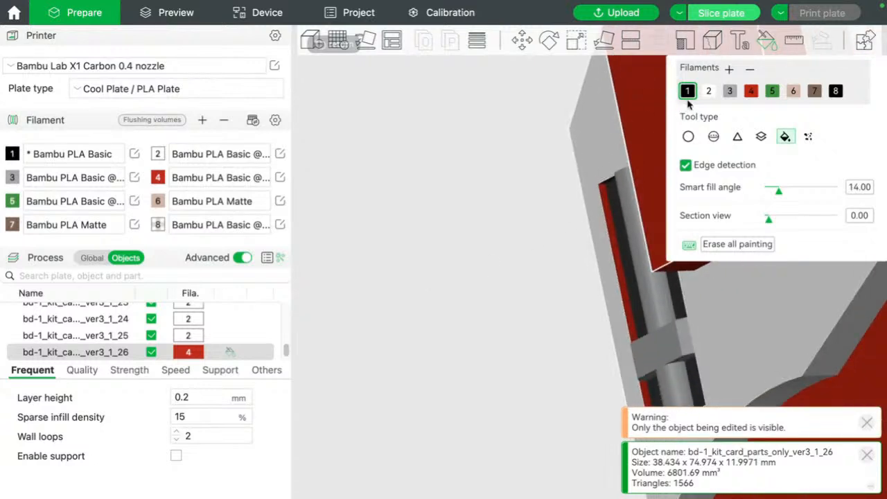
click(708, 91)
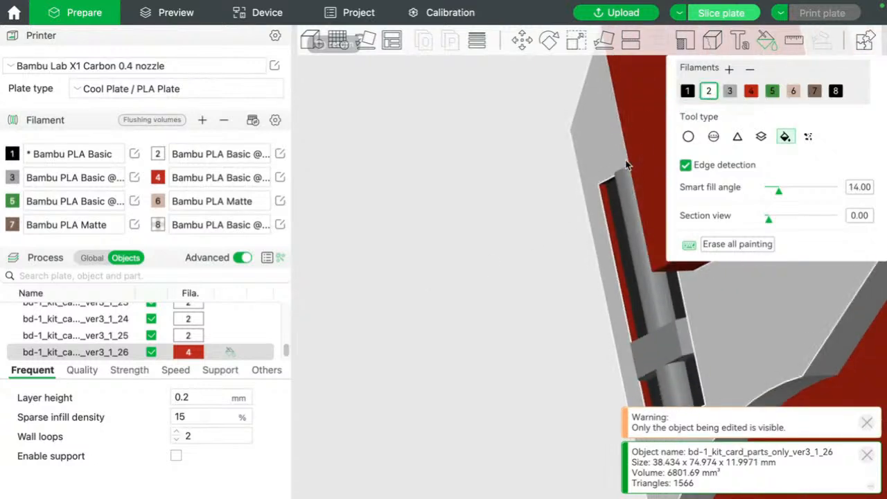
click(603, 192)
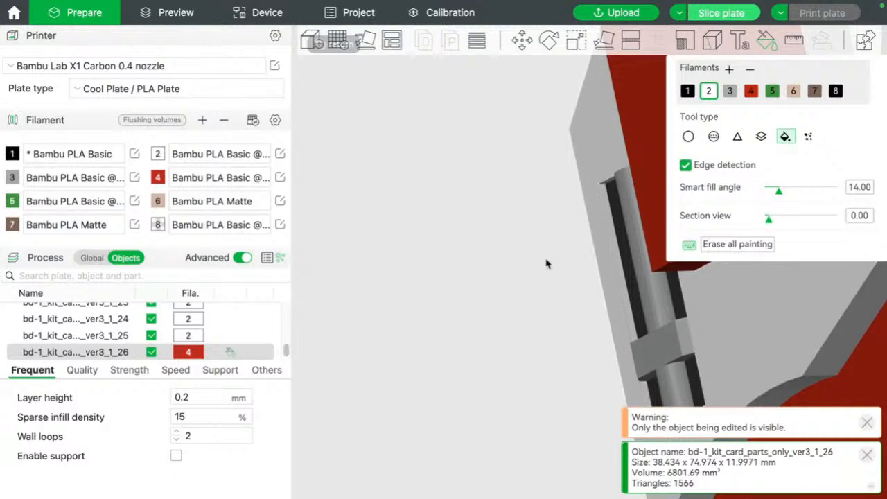
- Fill the blocks at both ends of the leg's long red strip with filament 3, including the lower block's end face
right_drag(546, 260, 426, 236)
drag(424, 250, 475, 250)
right_drag(489, 208, 457, 436)
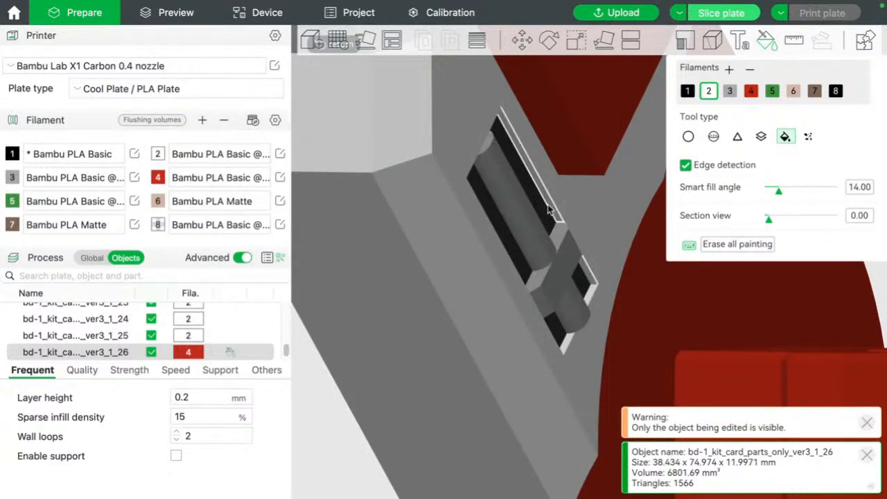
scroll(377, 386, down, 7)
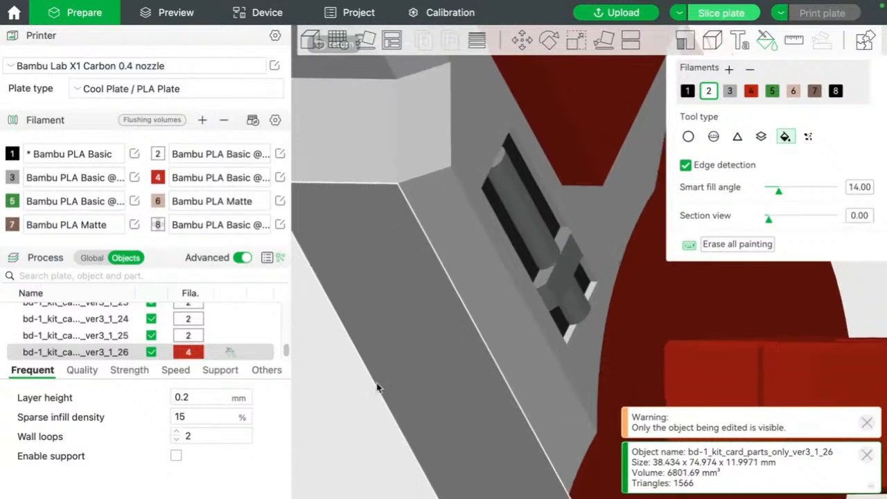
drag(380, 386, 382, 354)
right_drag(382, 354, 370, 397)
drag(370, 398, 395, 285)
right_drag(395, 281, 339, 423)
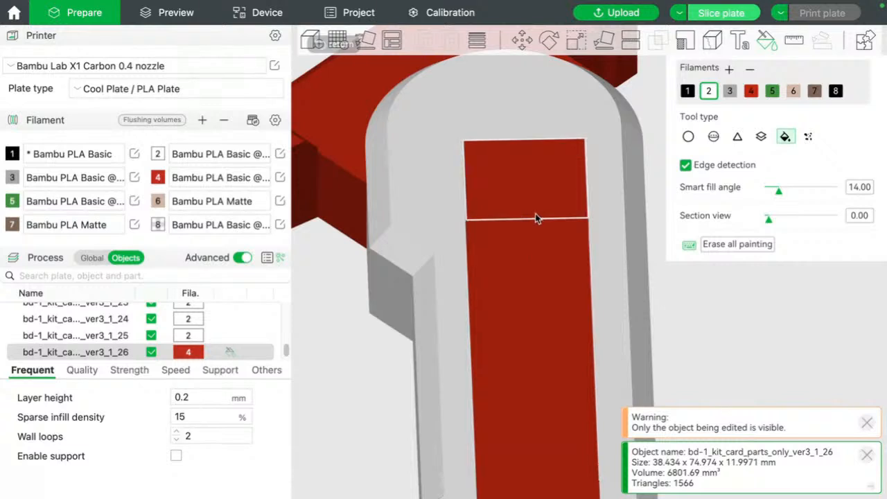
click(730, 91)
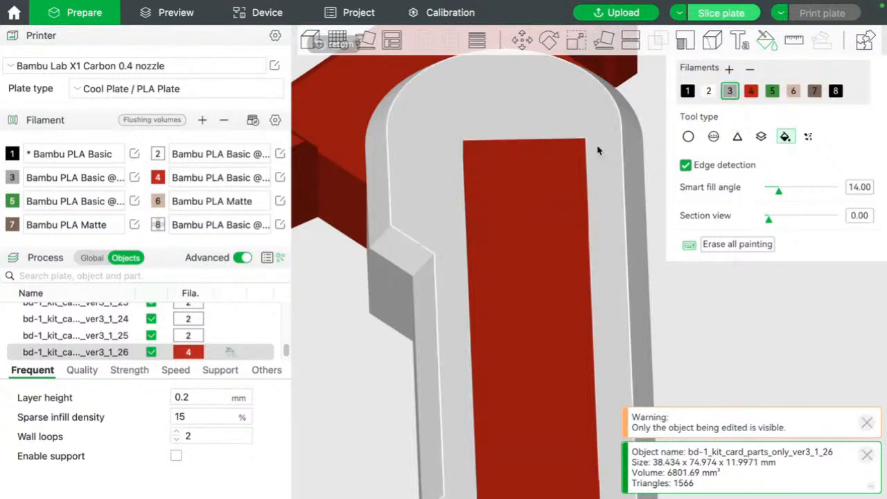
click(544, 171)
right_drag(530, 386, 546, 203)
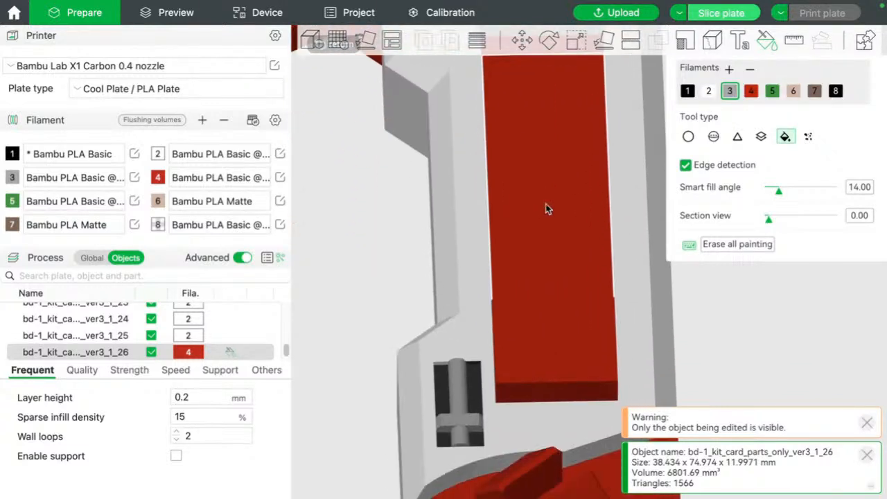
click(549, 305)
click(549, 380)
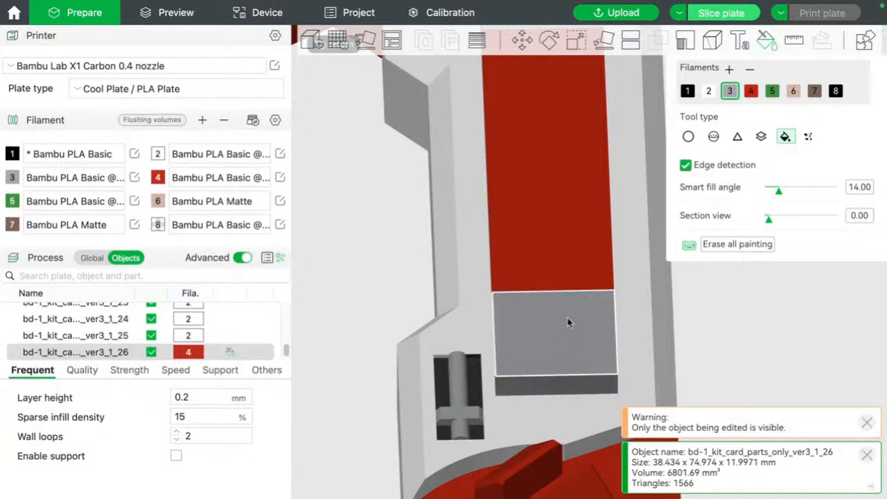
drag(375, 265, 386, 265)
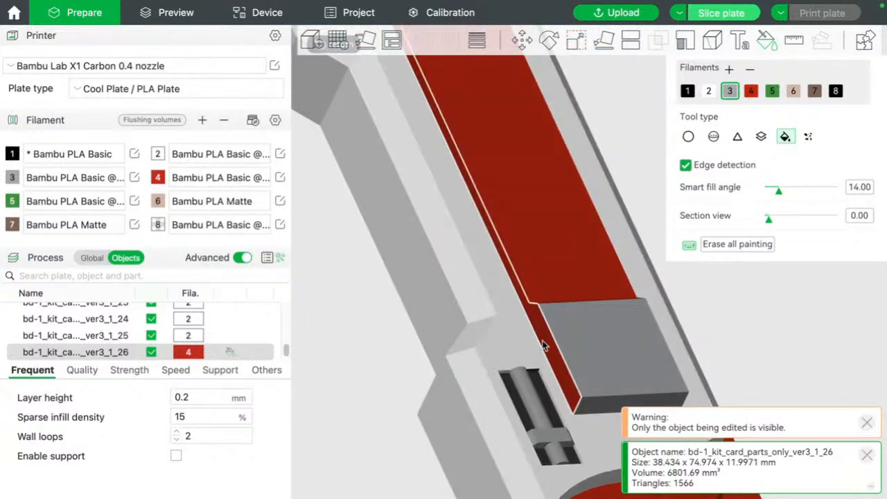
- Fill the remaining red side faces of the two raised end blocks in the leg's recess with gray filament 3
drag(726, 317, 507, 329)
click(480, 325)
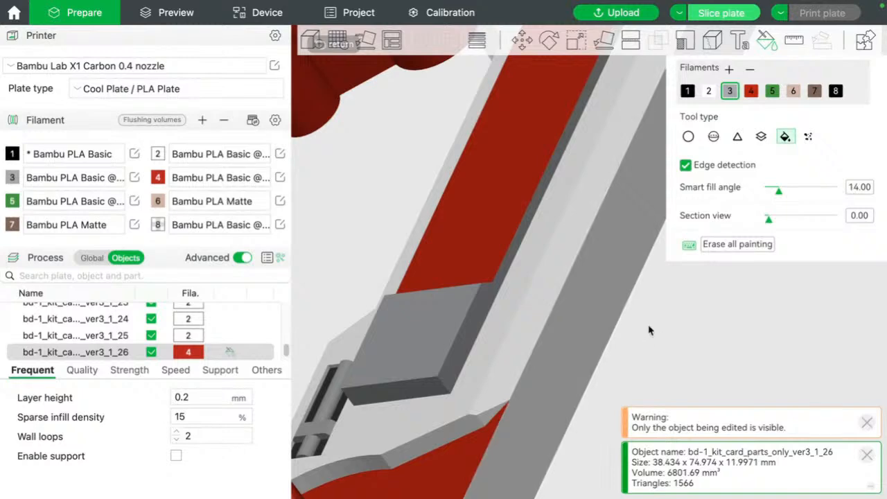
drag(648, 327, 638, 352)
click(553, 70)
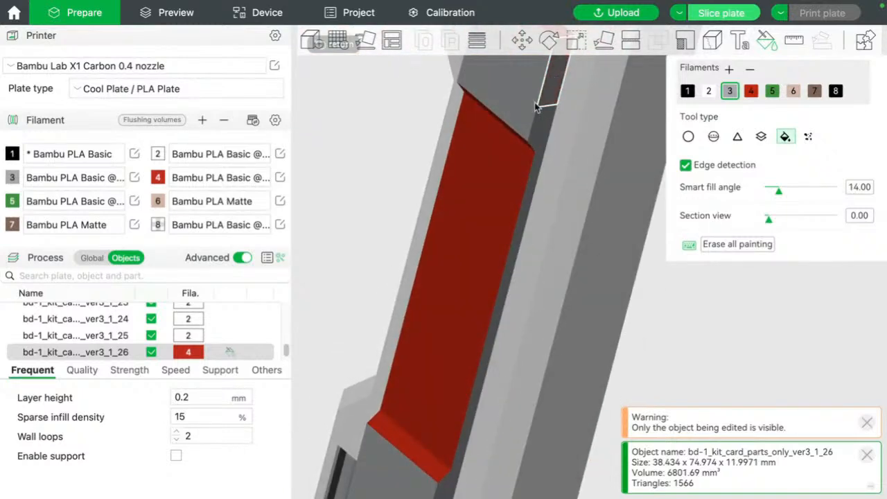
drag(426, 145, 366, 301)
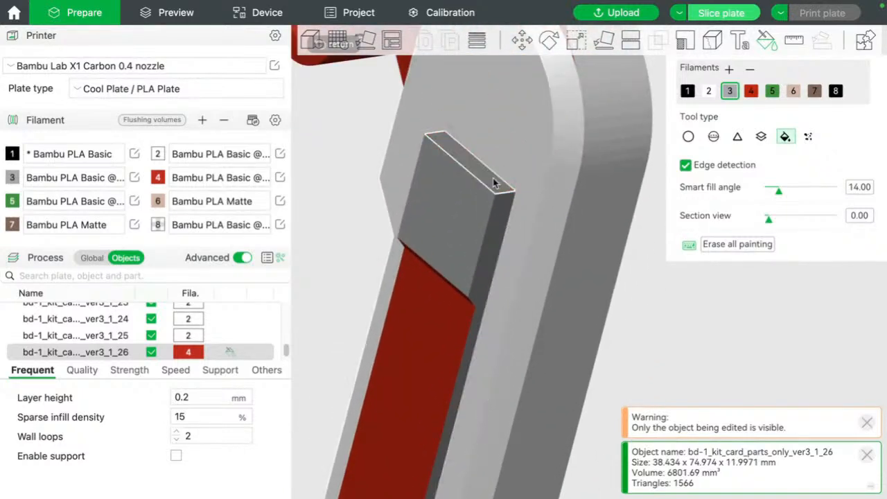
mouse_move(365, 219)
mouse_down()
mouse_move(402, 227)
mouse_move(404, 206)
mouse_move(366, 202)
mouse_up()
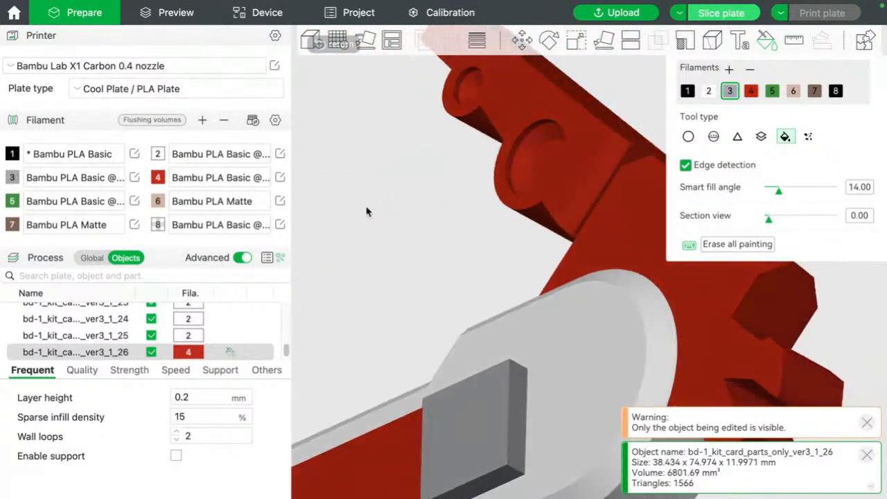
right_drag(366, 210, 626, 110)
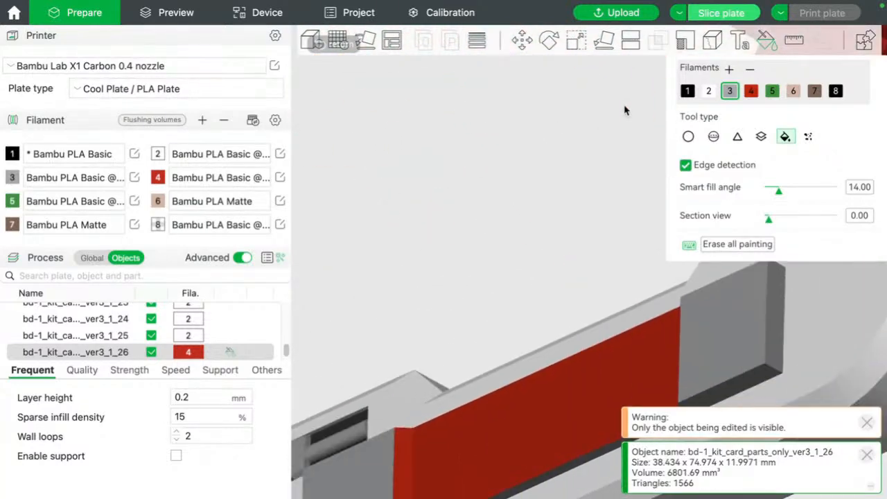
- Fill the long center strip in the leg's recess and its sloped end faces with green filament 5
click(752, 92)
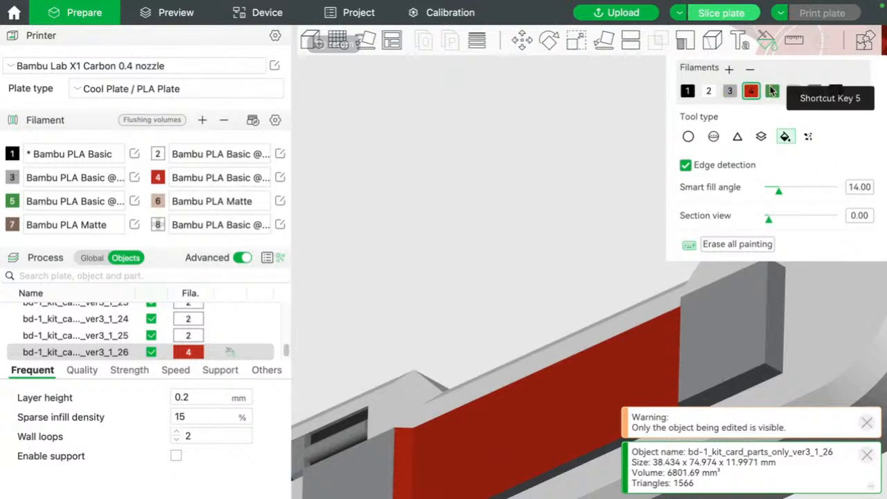
click(772, 91)
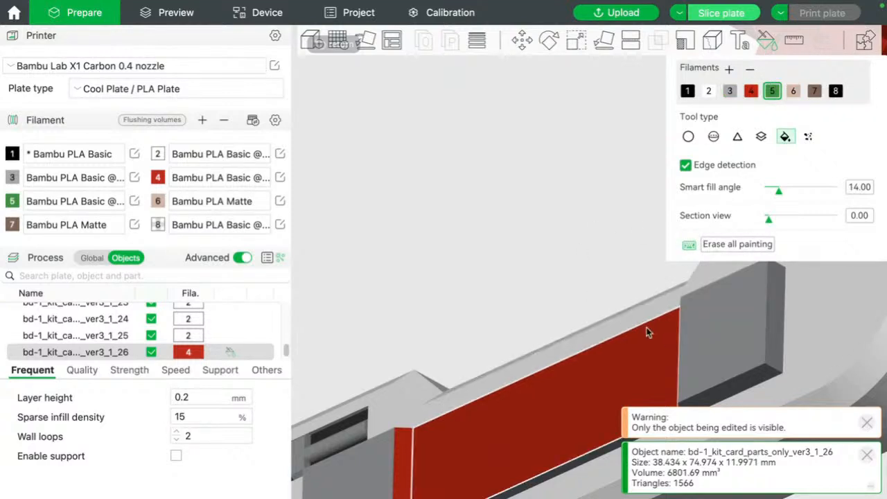
click(406, 443)
drag(585, 273, 516, 96)
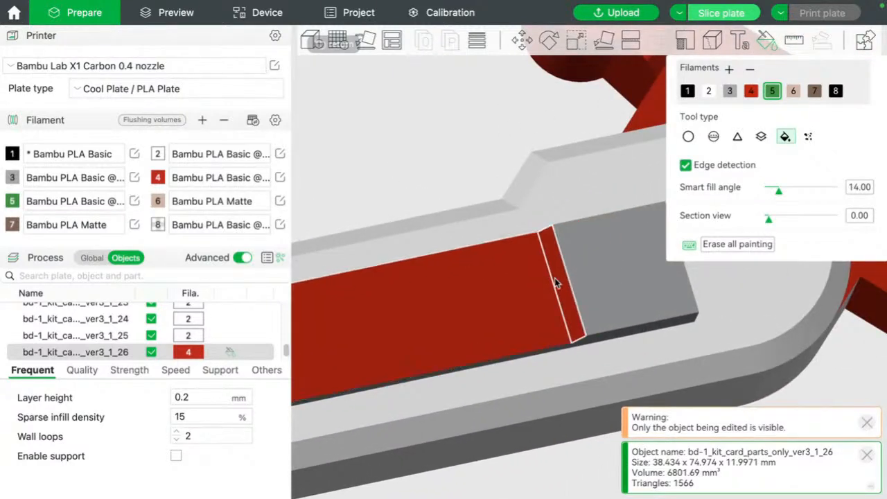
click(554, 280)
click(530, 315)
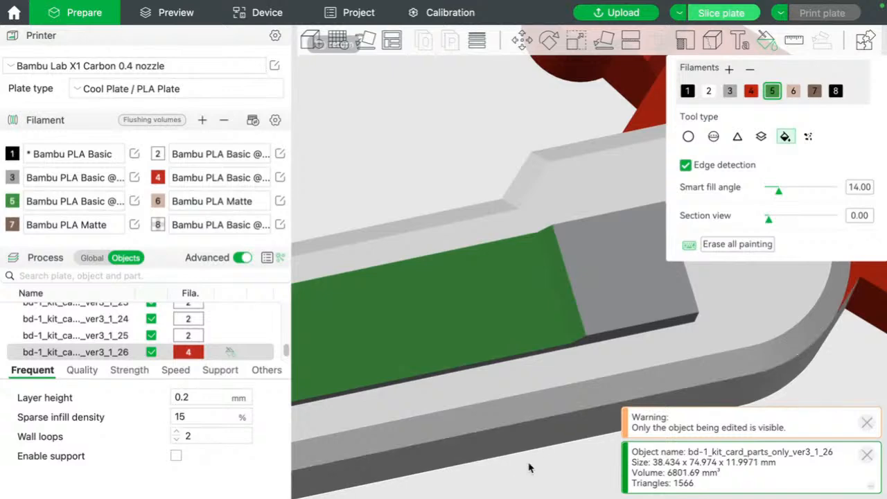
- Fill the round joint disc at the leg's end, its rim and the main clip faces with black filament 1
drag(531, 469, 490, 463)
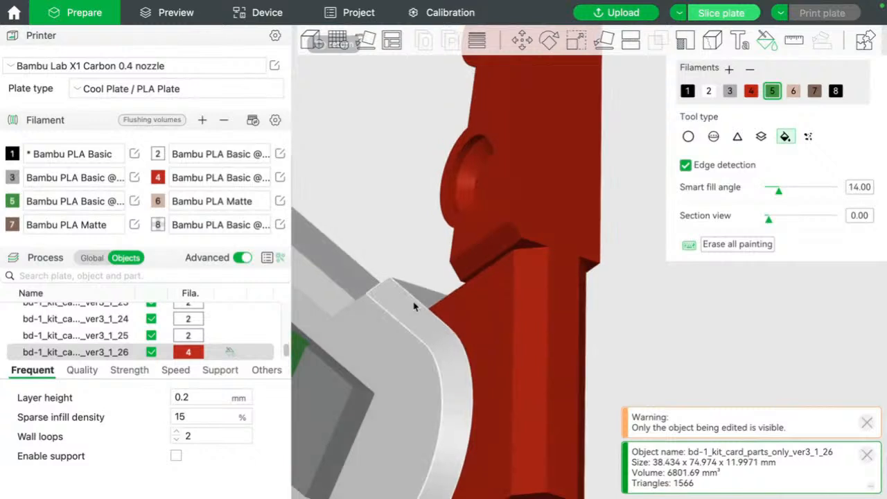
scroll(378, 201, down, 10)
drag(482, 144, 516, 166)
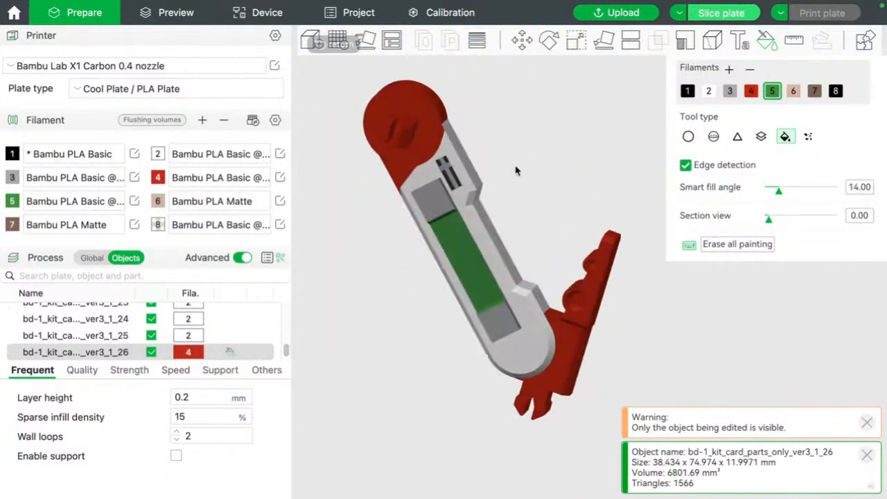
scroll(582, 233, up, 3)
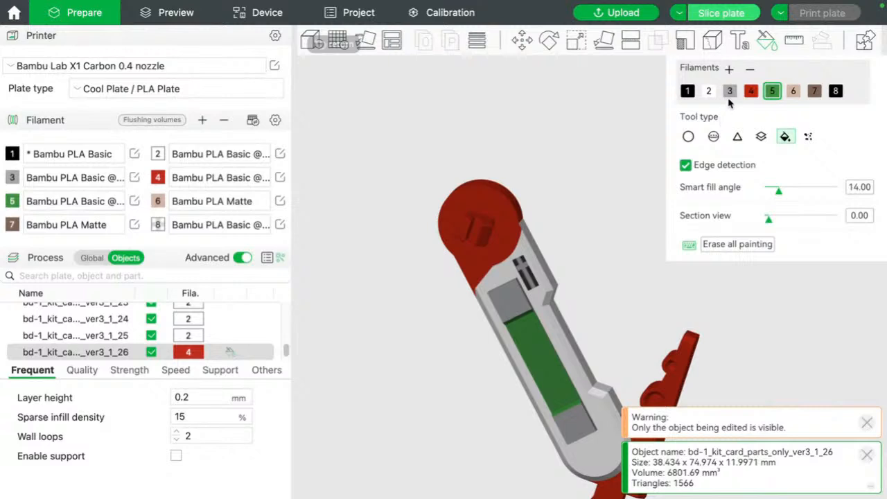
click(687, 91)
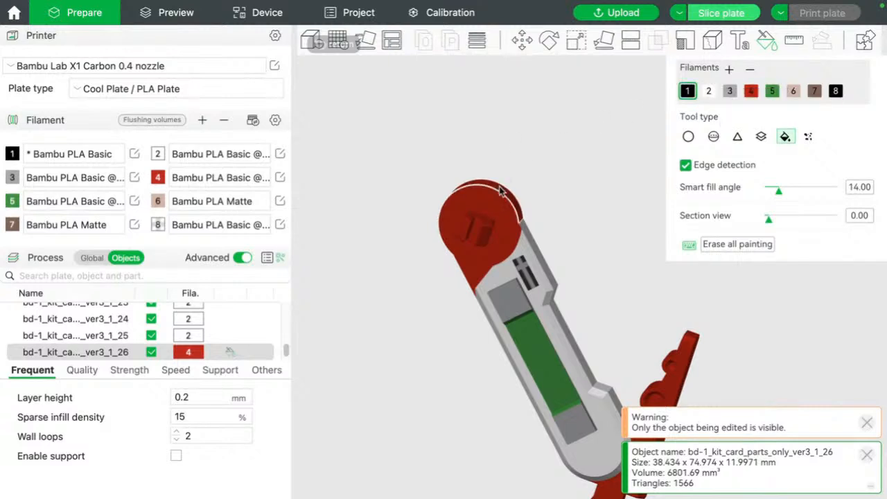
click(501, 192)
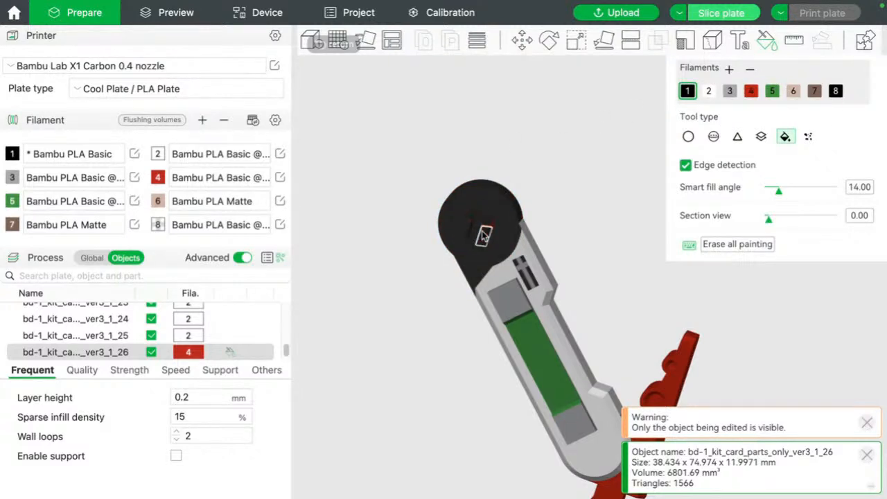
click(485, 233)
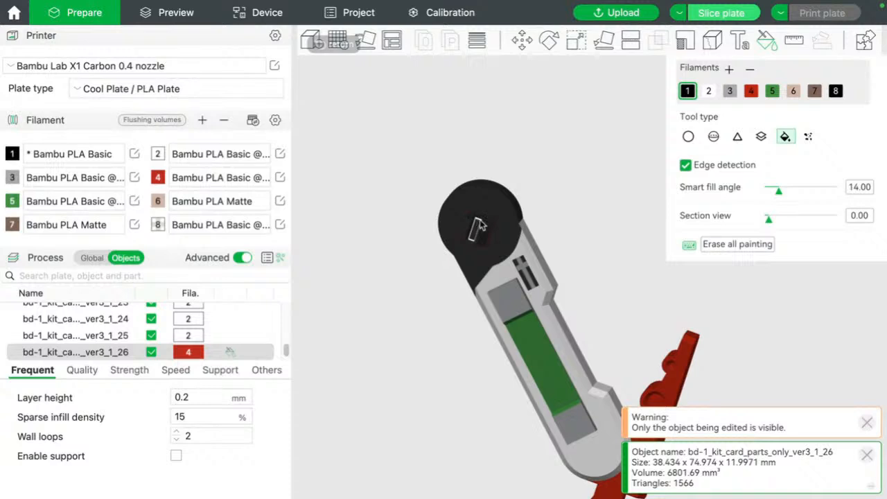
- Fill the small edges, prong faces and front side of the clip on the round joint with black filament 1
scroll(478, 225, up, 5)
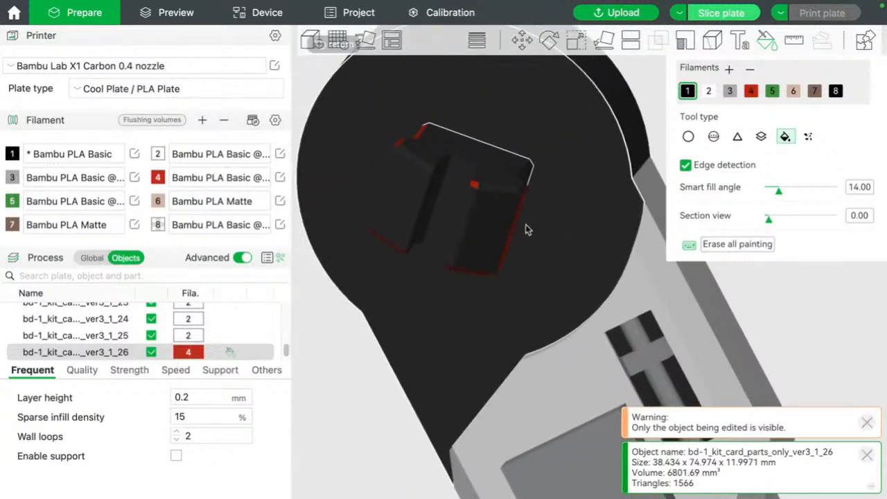
click(474, 186)
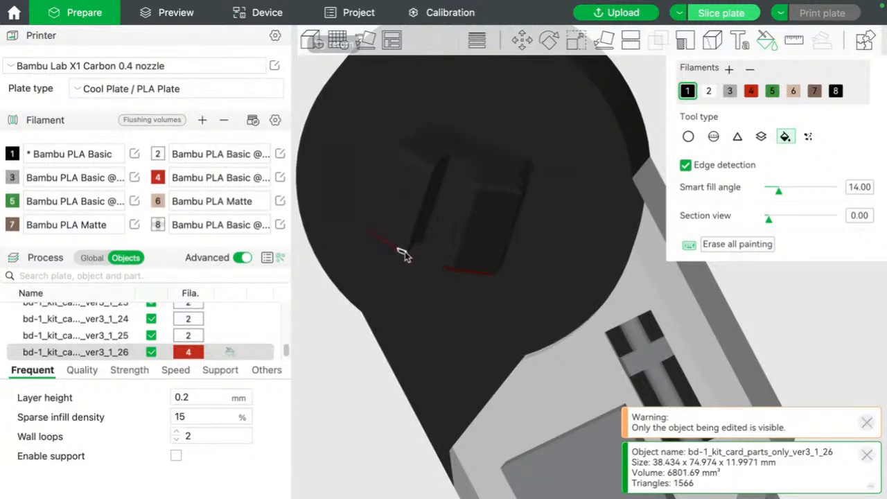
click(461, 271)
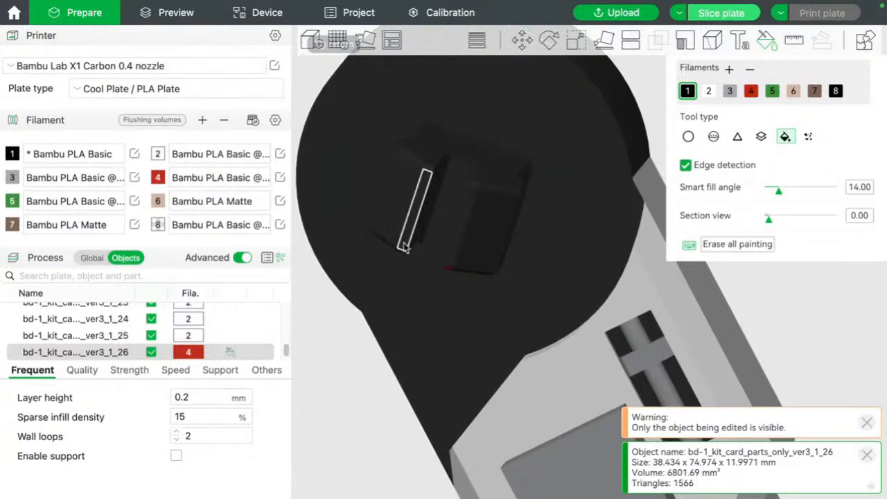
drag(329, 358, 350, 319)
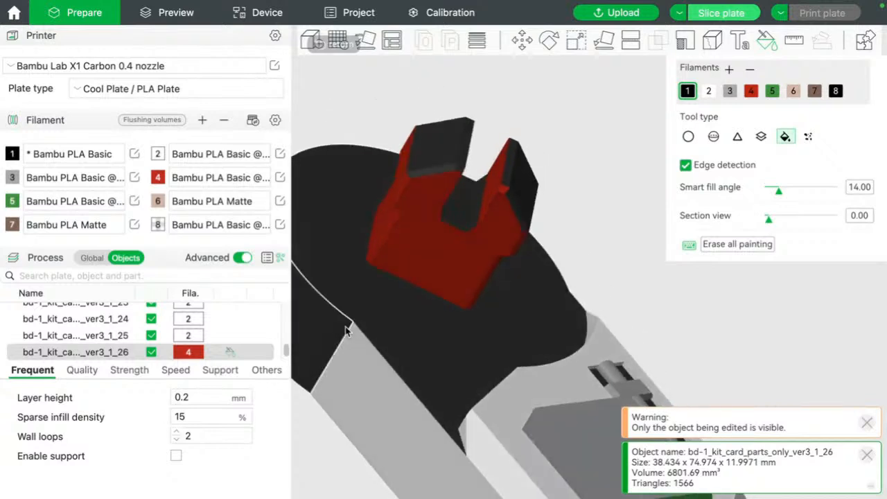
click(410, 201)
click(494, 178)
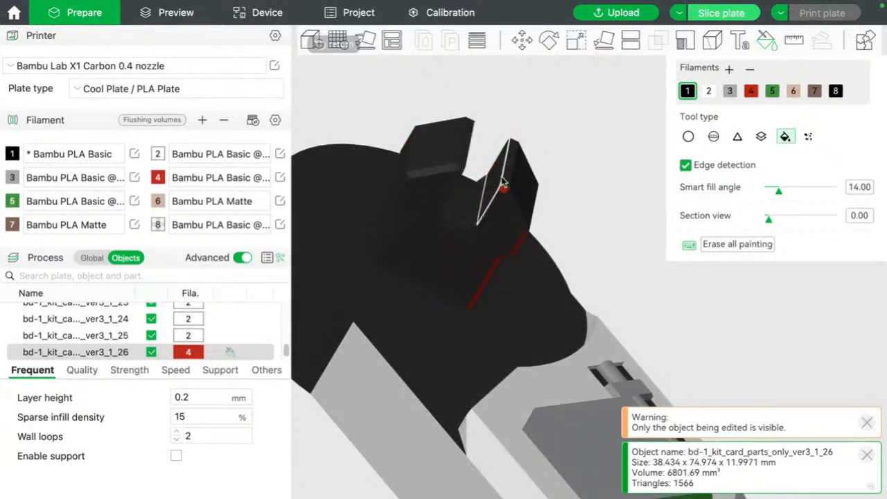
click(519, 244)
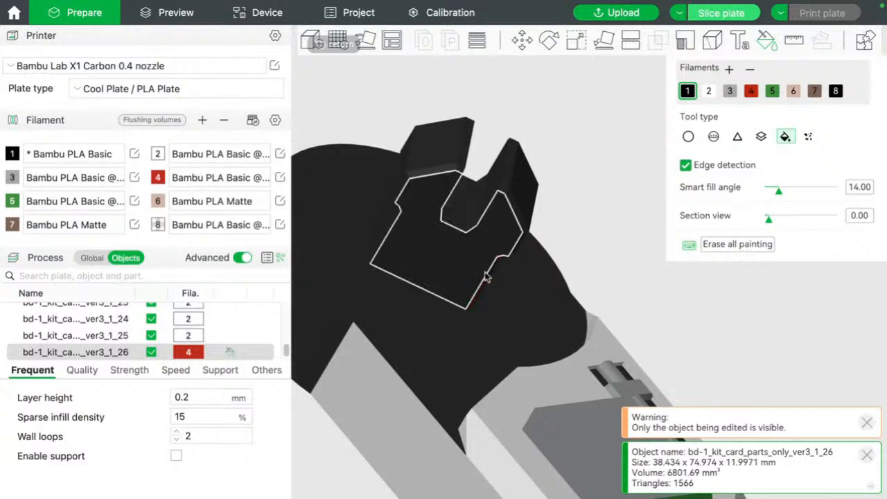
click(482, 287)
- Fill the last red faces on the far sides of the joint clip with black filament 1
drag(615, 179, 627, 166)
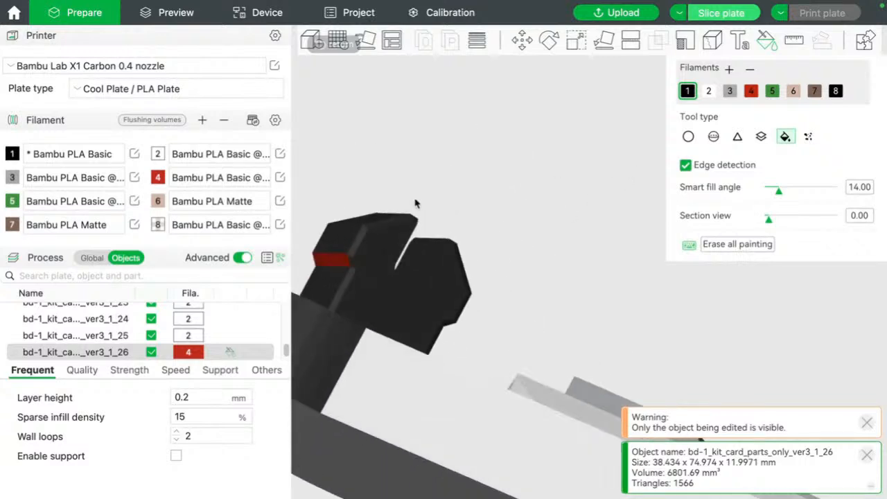
click(332, 259)
drag(514, 254, 500, 243)
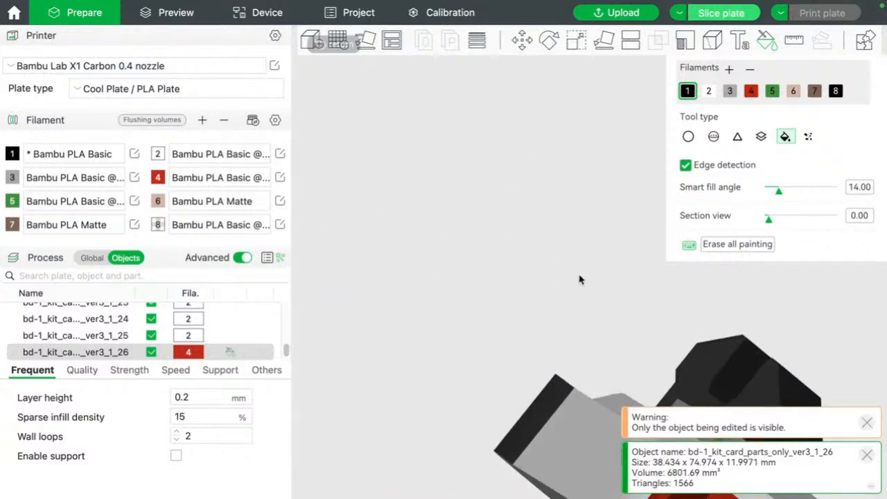
right_drag(579, 278, 347, 225)
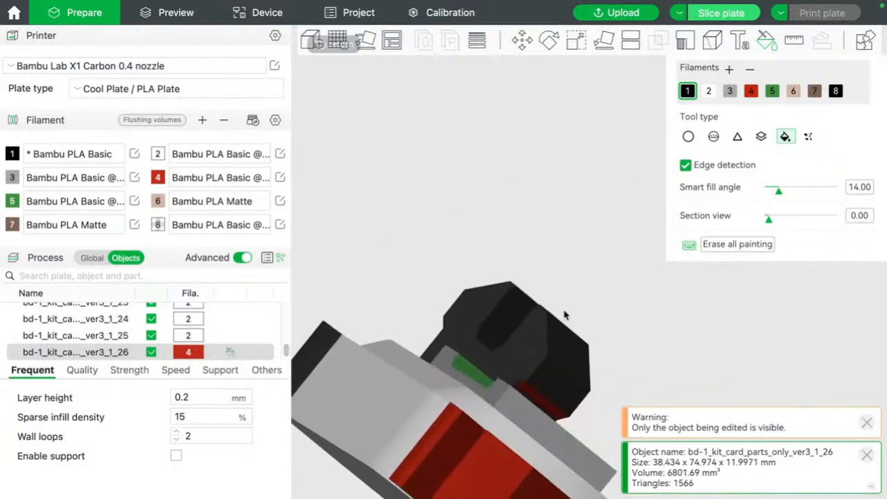
click(551, 408)
right_drag(613, 342, 574, 261)
- Fill the foot's front section, including its upper face, round bosses and adjacent side, with black filament 1
scroll(575, 260, down, 5)
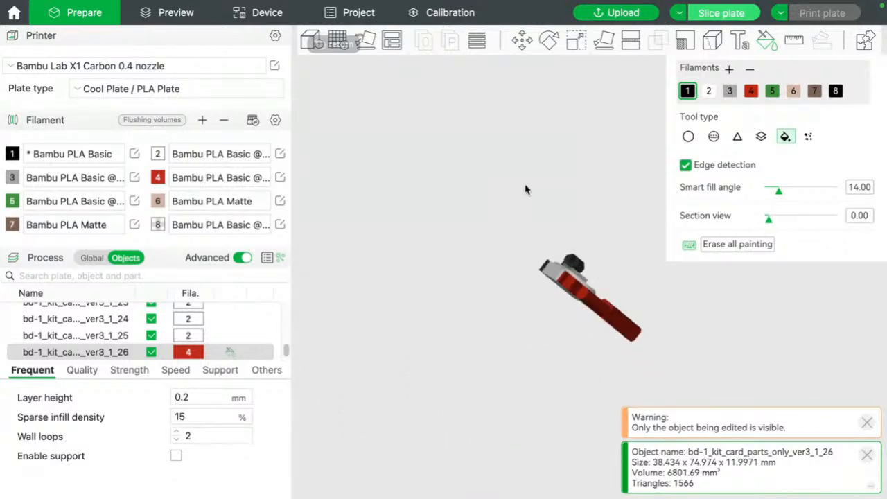
drag(524, 186, 519, 204)
scroll(511, 238, up, 6)
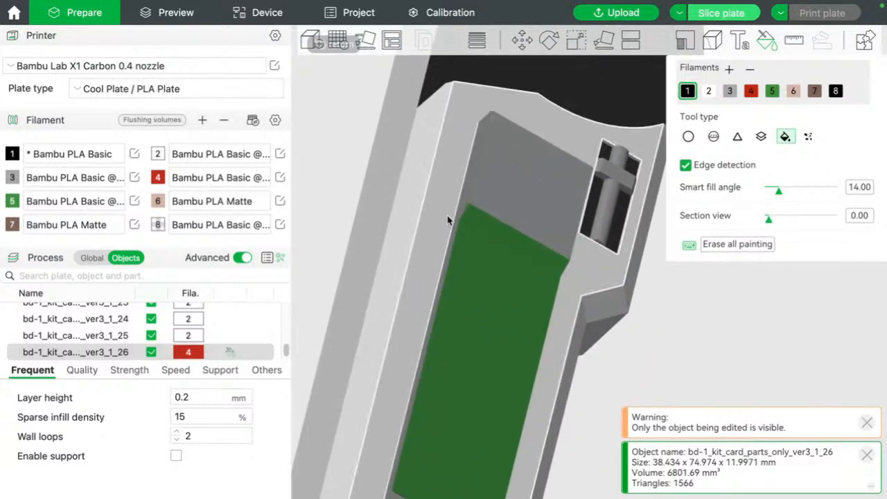
scroll(343, 216, down, 5)
right_drag(477, 284, 390, 137)
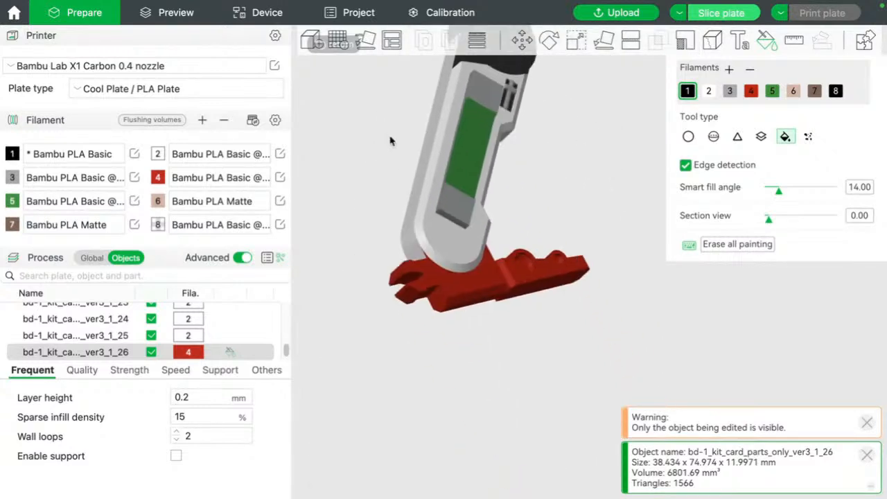
click(558, 255)
click(524, 264)
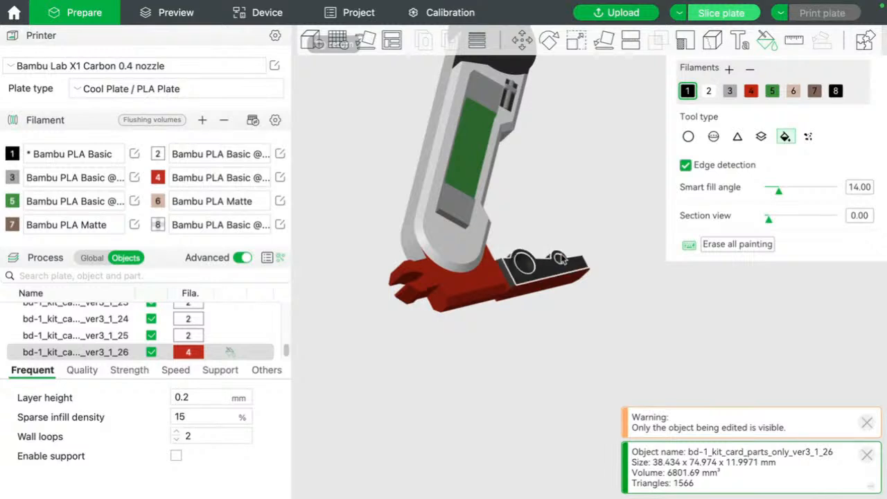
click(567, 278)
- Fill the remaining red faces between the bosses and at the foot's tip with black filament 1, then exit color painting
drag(582, 308, 530, 311)
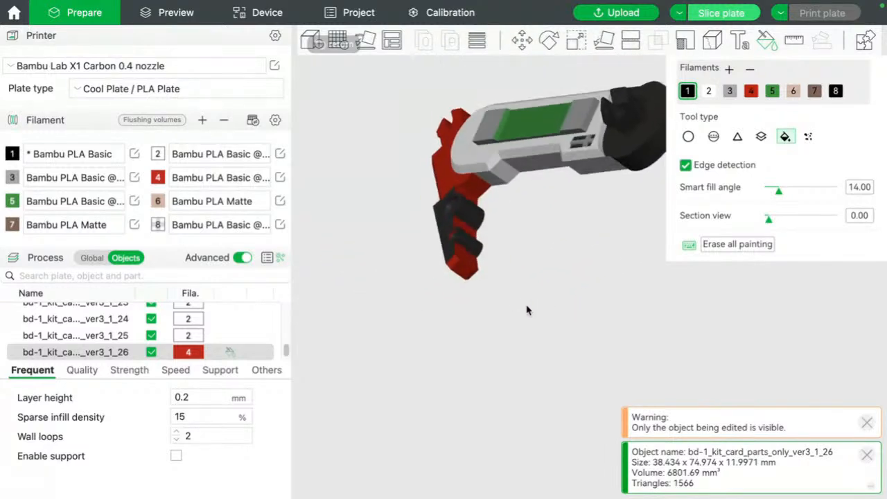
click(459, 239)
click(466, 263)
drag(524, 260, 608, 234)
scroll(554, 254, down, 5)
click(344, 50)
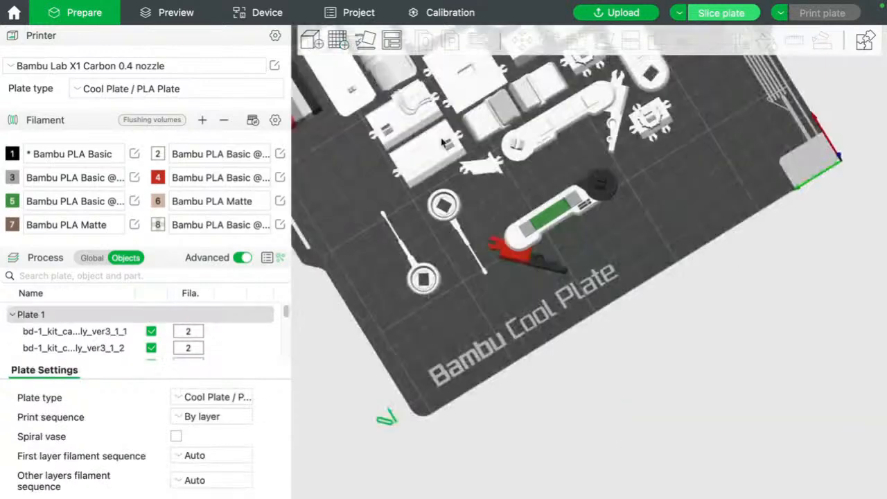
- Add a second plate and move the unpainted leg bd-1_kit_card_parts_only_ver3_1_25 onto it
mouse_move(531, 220)
right_down()
mouse_move(506, 400)
mouse_move(518, 375)
right_up()
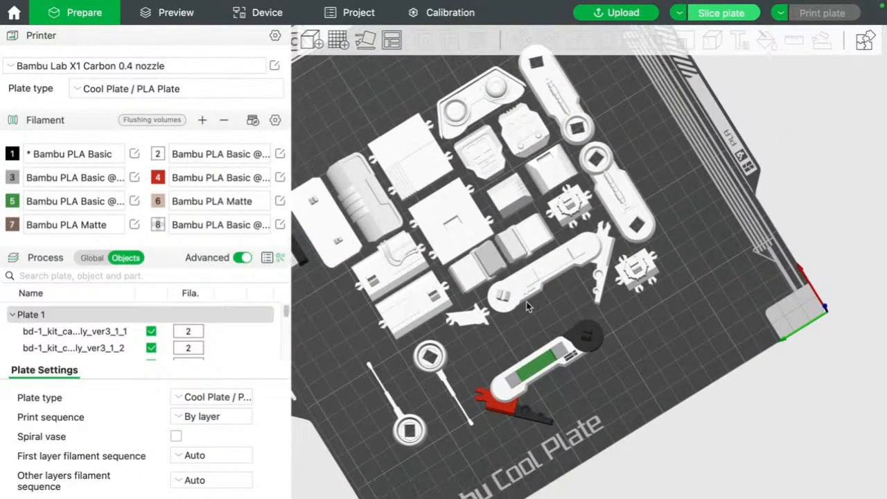
click(526, 286)
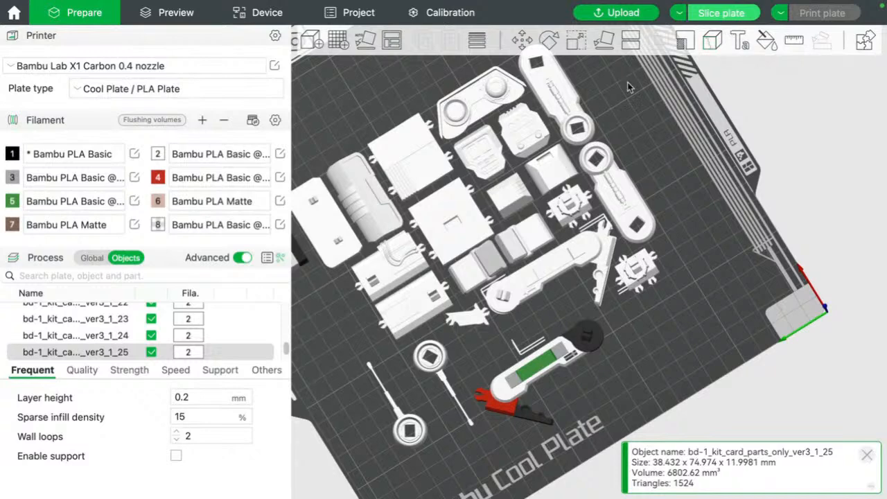
click(339, 40)
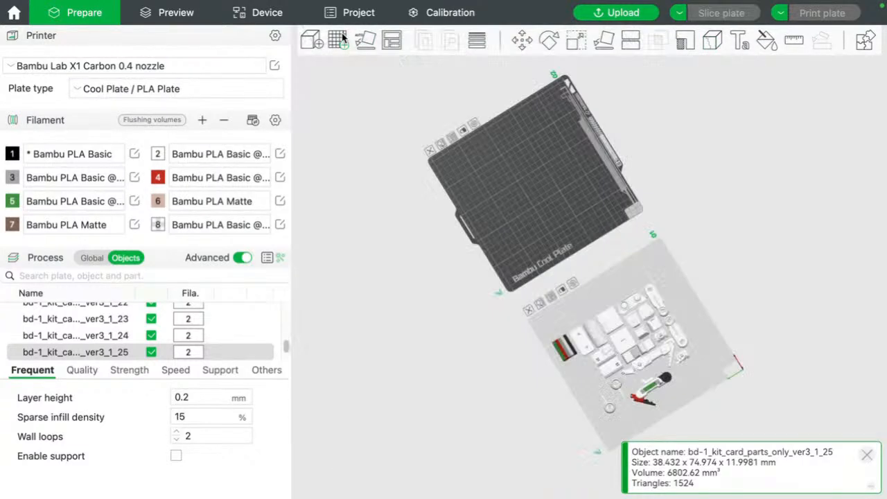
drag(651, 363, 515, 188)
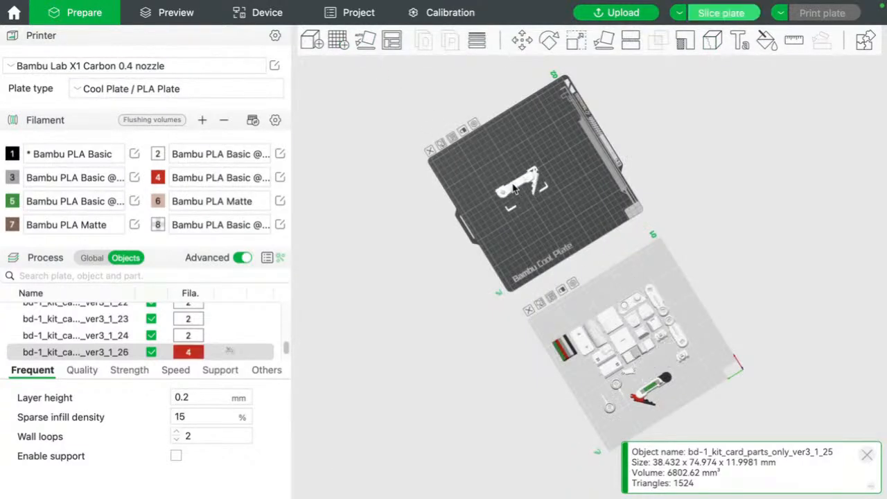
- Add a third plate and move the painted leg and the striped color block onto it
click(338, 40)
drag(574, 402, 689, 279)
right_drag(675, 256, 594, 165)
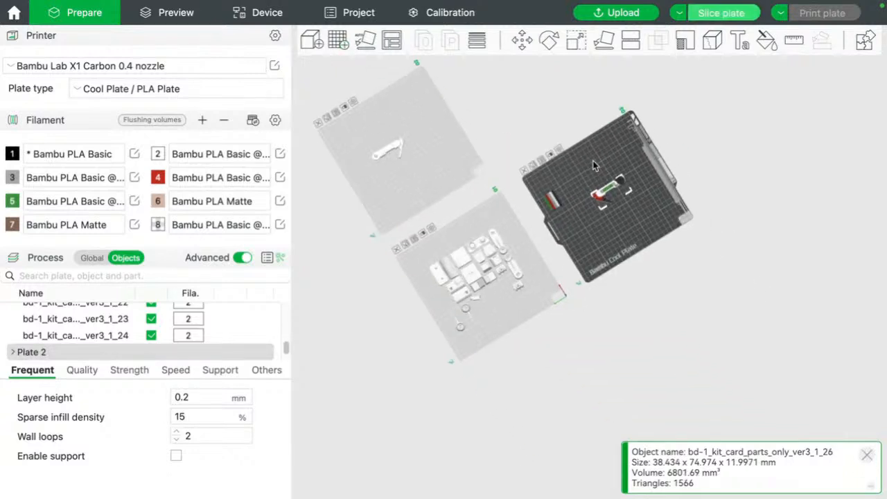
- Auto-arrange plate 2 with the unpainted leg, slice it and dismiss the notifications
click(396, 147)
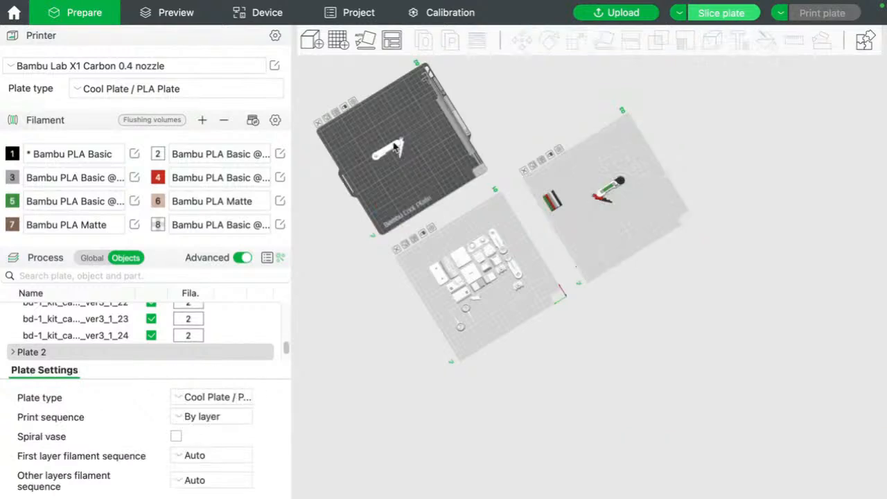
click(346, 111)
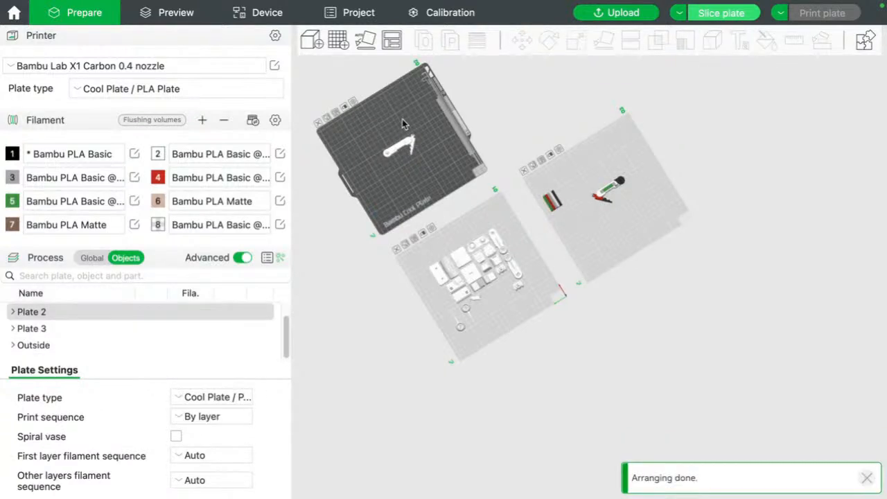
click(715, 14)
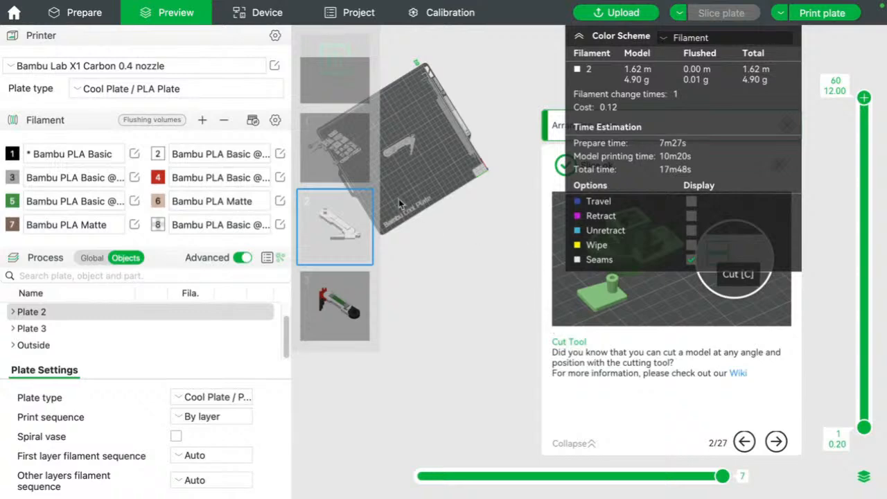
right_drag(399, 199, 657, 243)
scroll(495, 291, up, 10)
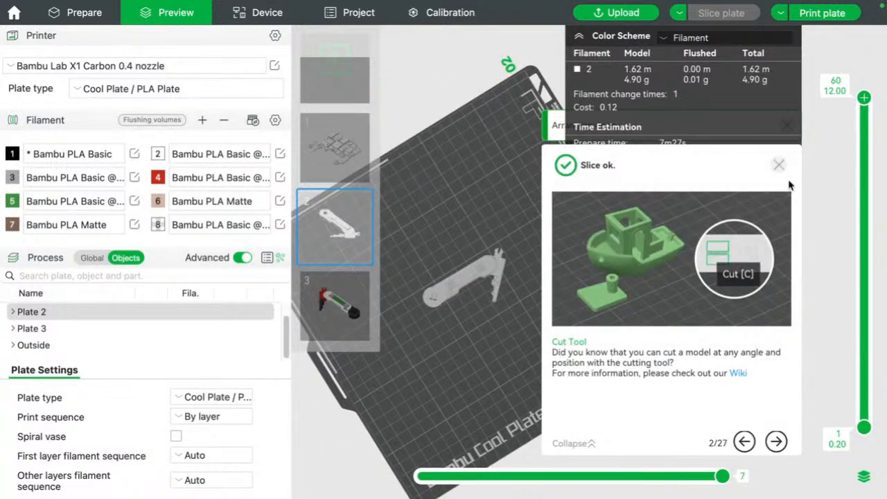
click(778, 165)
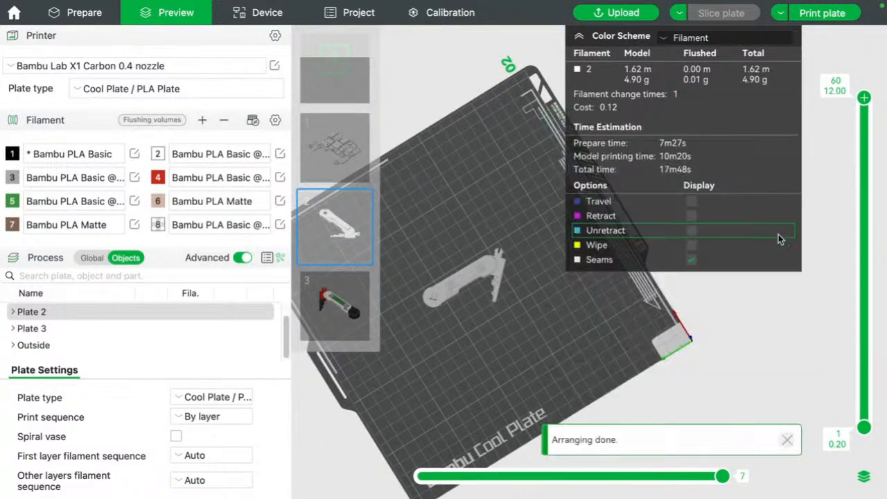
click(786, 440)
drag(572, 361, 556, 371)
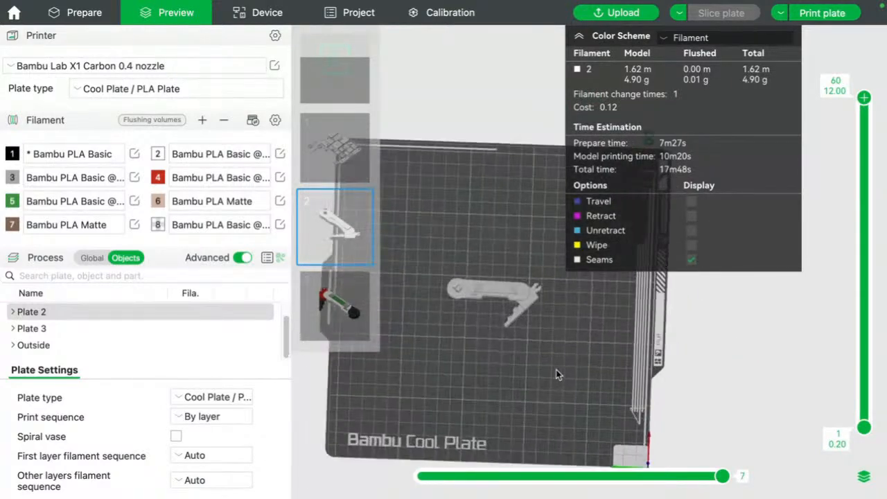
- Slice plate 3 with the painted leg and the striped color block
click(345, 312)
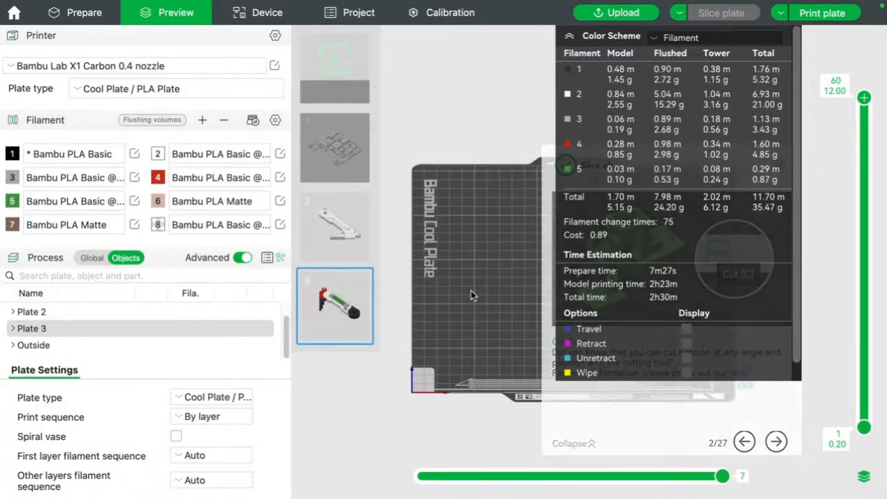
right_drag(450, 275, 418, 282)
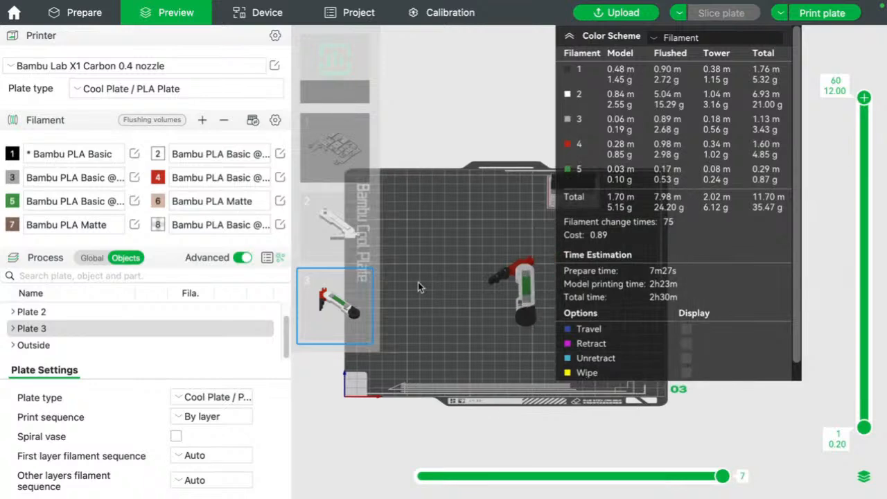
drag(473, 278, 488, 294)
- Compare the filament usage, filament changes, cost and print time of sliced plates 2 and 3
click(346, 226)
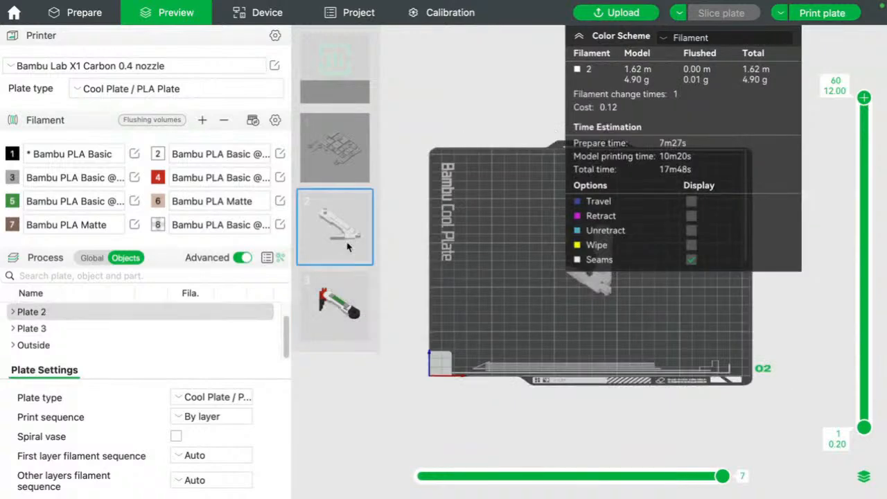
click(344, 313)
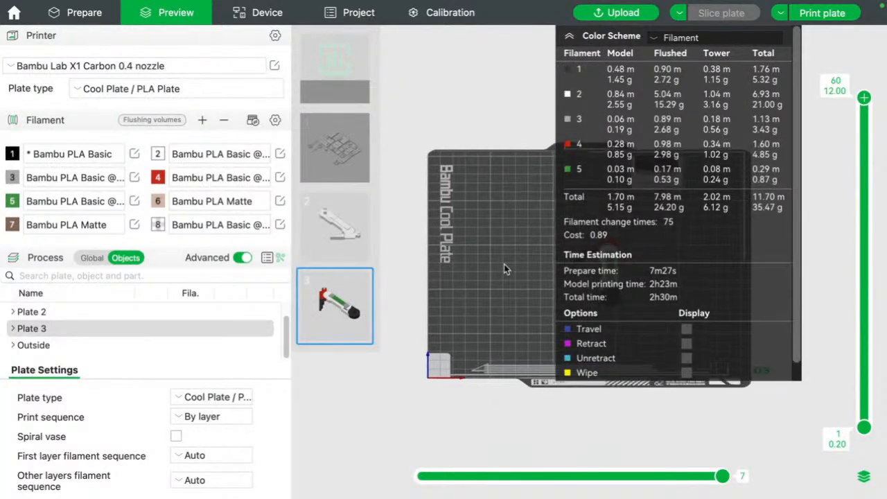
click(360, 228)
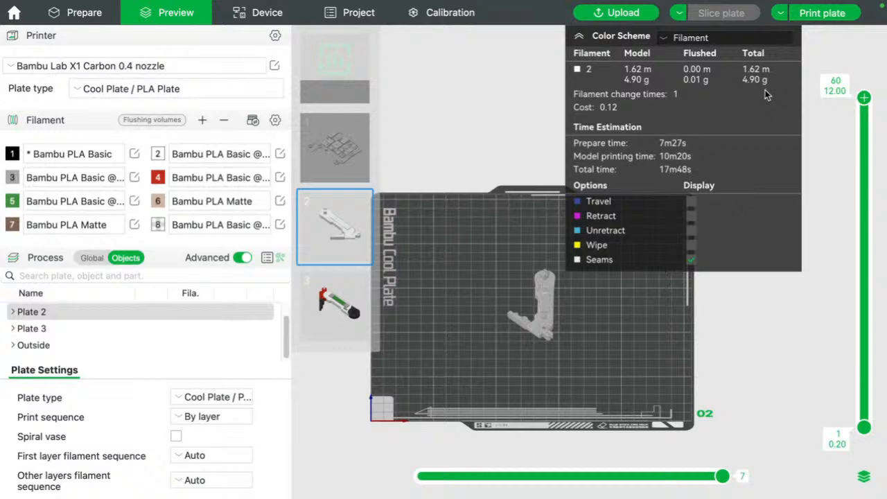
click(334, 305)
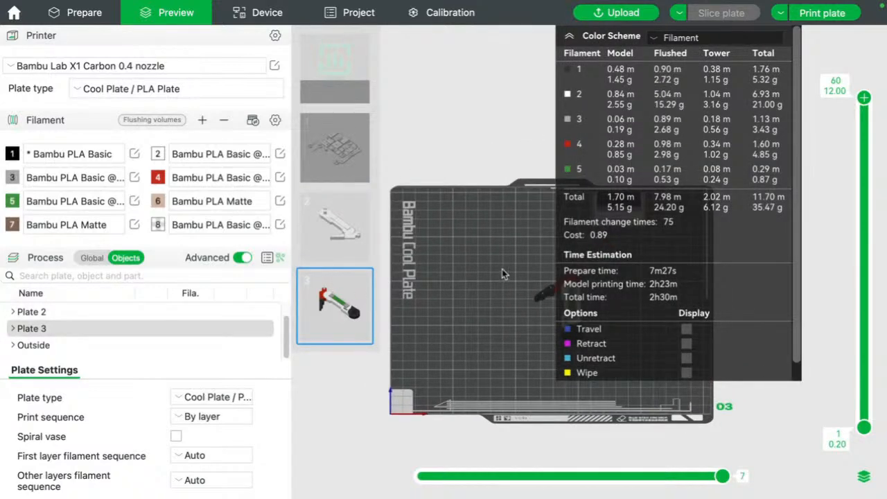
scroll(502, 267, up, 5)
scroll(503, 262, down, 5)
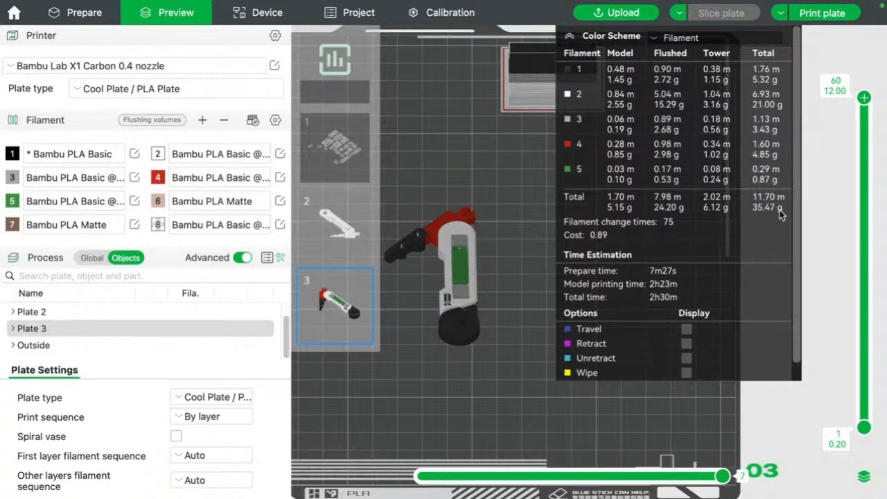
click(339, 231)
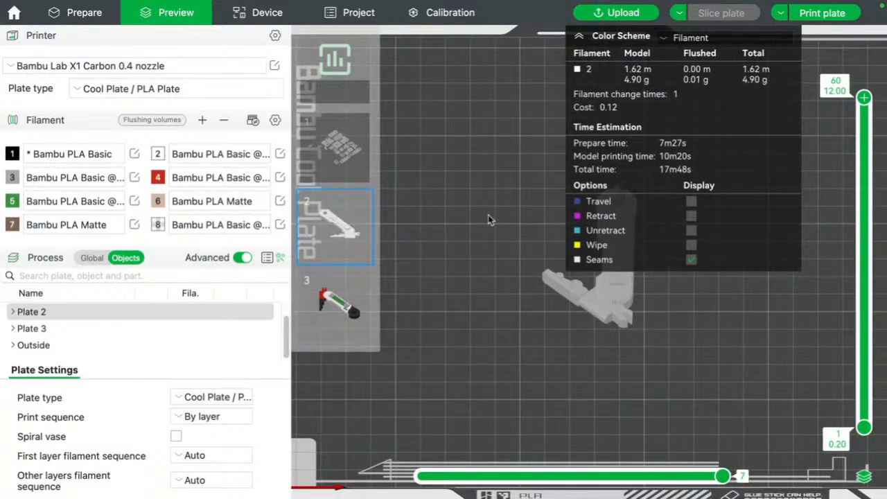
click(347, 292)
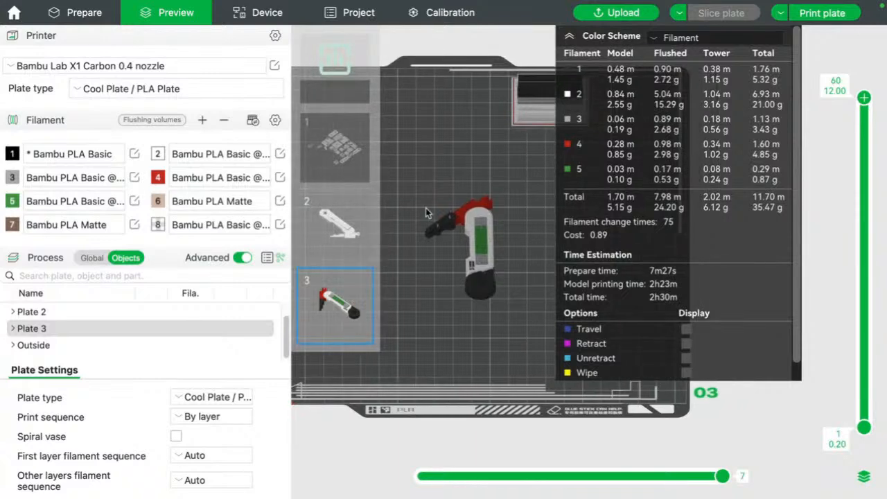
- Examine the painted leg's sliced toolpaths up close, including the slotted detail, the green and gray panels and the foot
drag(490, 332, 499, 326)
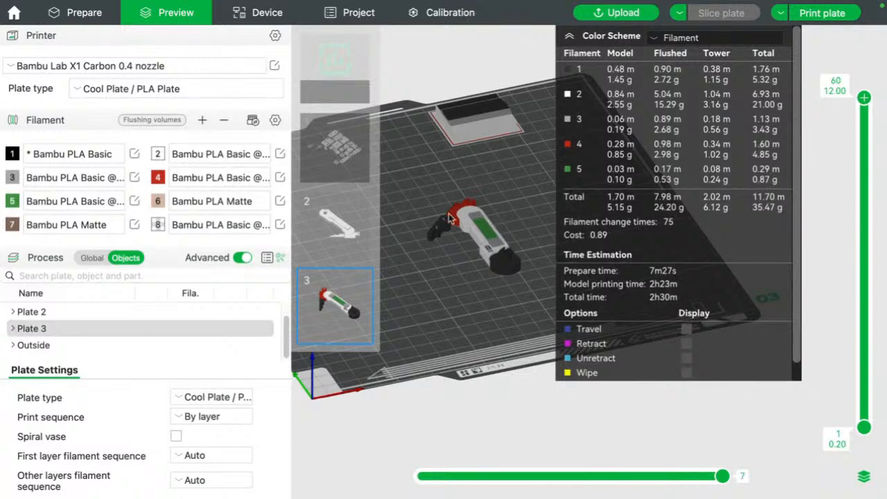
drag(436, 303, 481, 300)
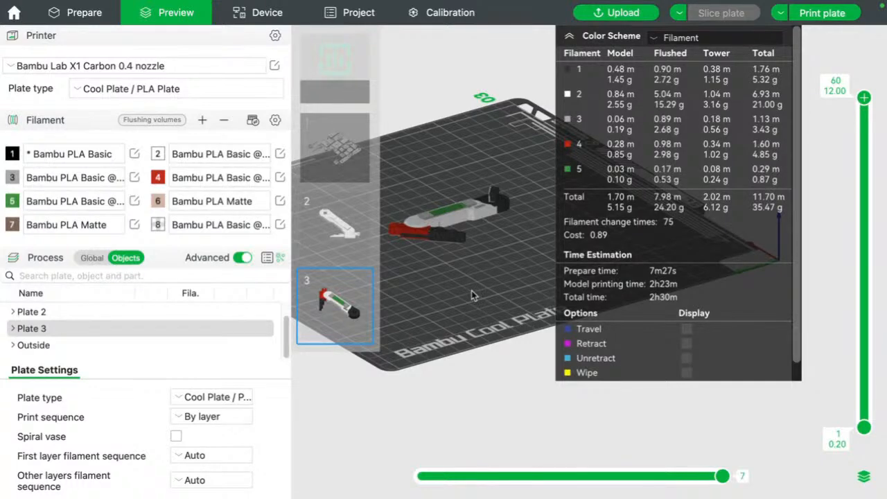
scroll(481, 279, up, 10)
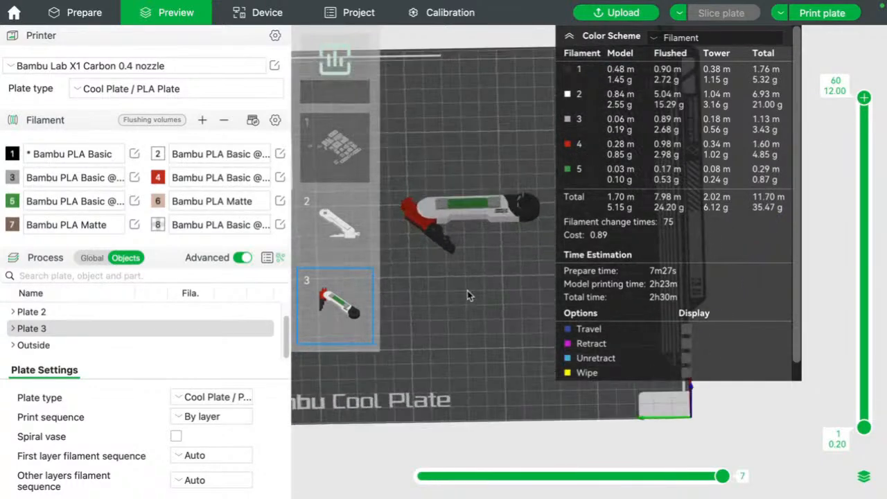
scroll(466, 273, down, 6)
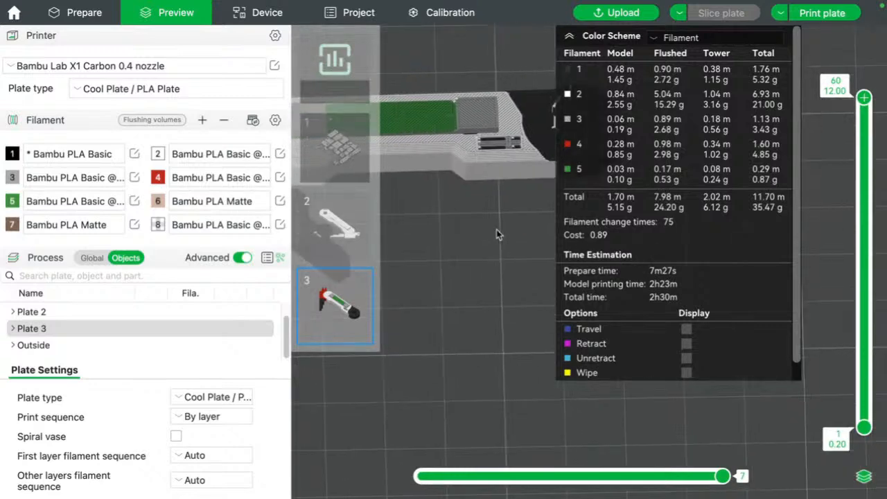
scroll(480, 267, up, 6)
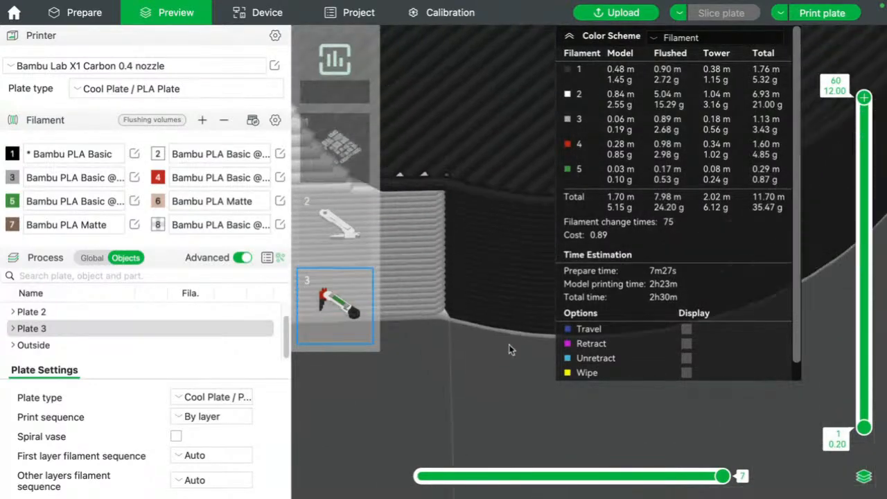
right_drag(424, 348, 596, 348)
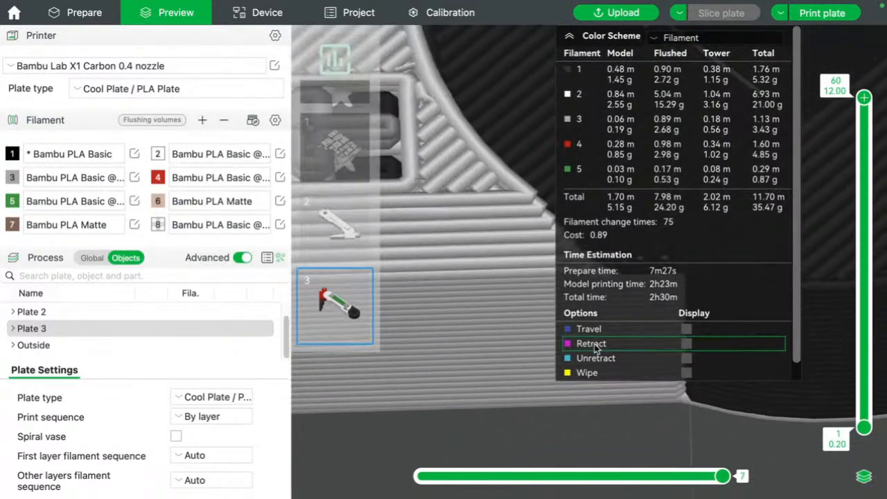
right_drag(453, 242, 556, 309)
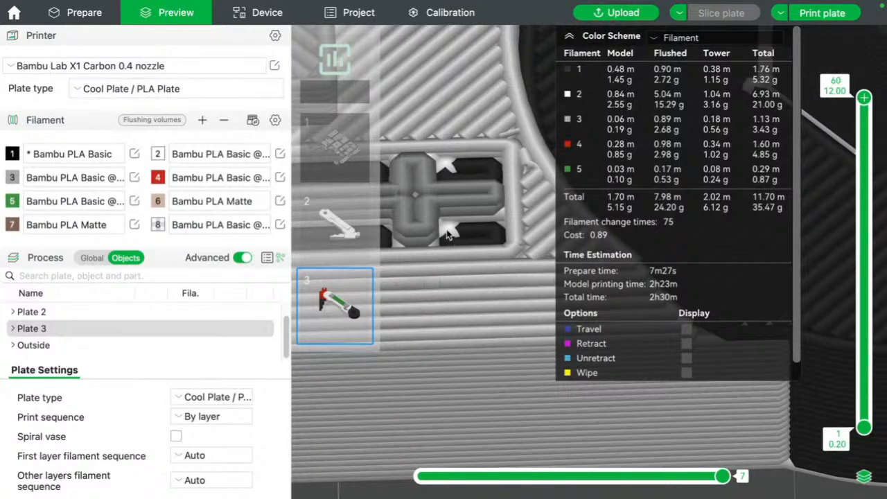
right_drag(437, 225, 514, 289)
scroll(516, 295, down, 3)
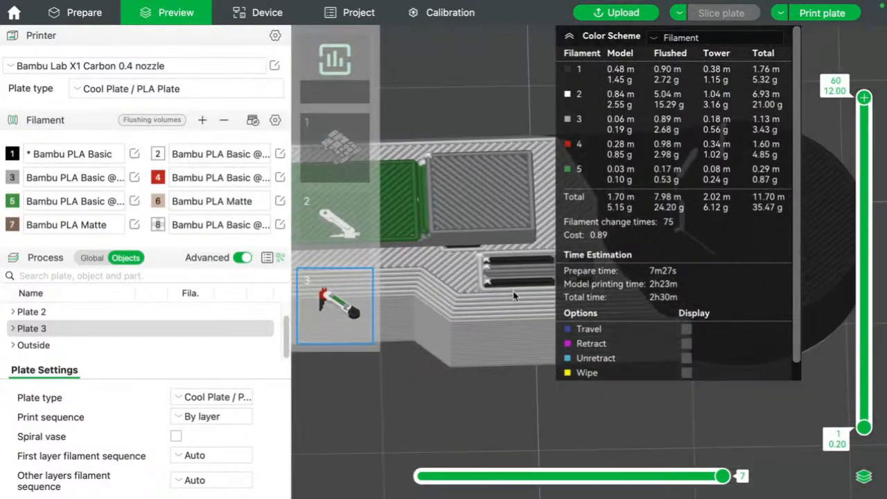
scroll(436, 278, up, 1)
scroll(437, 277, up, 2)
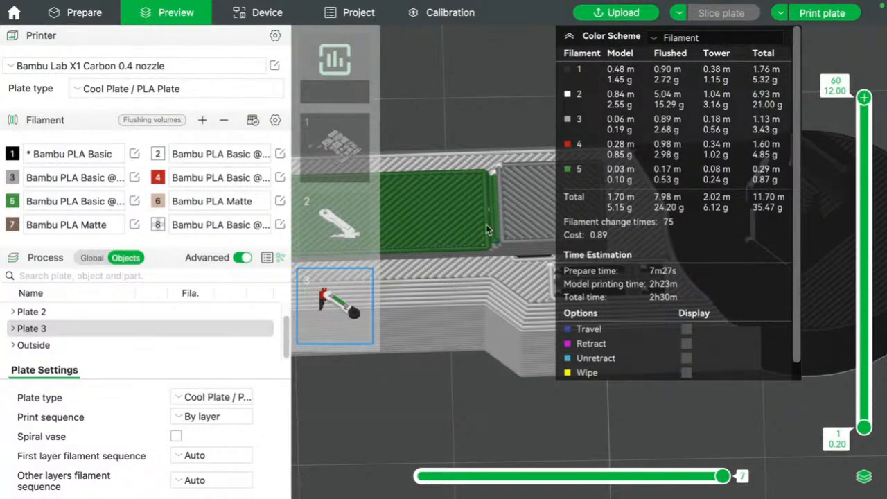
scroll(514, 230, down, 4)
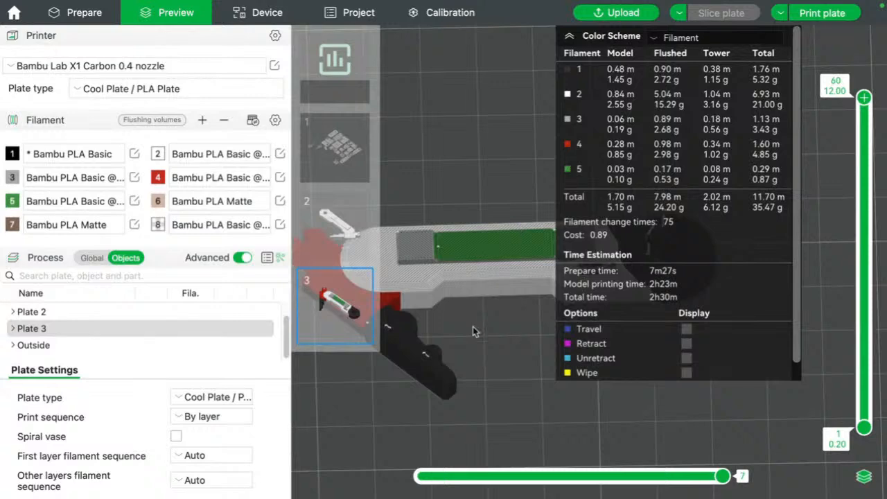
- Step through plate 3's sliced layers from layer 2 up to layer 32 to examine how the colors are distributed inside the leg
drag(864, 99, 884, 417)
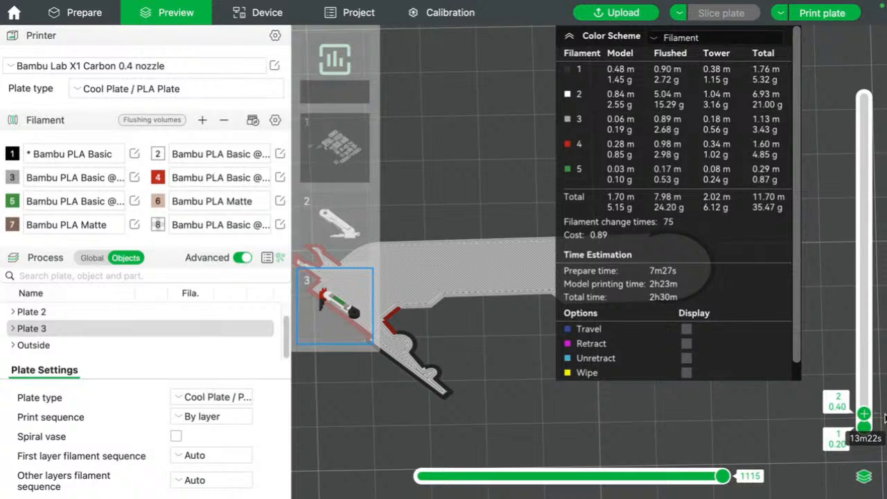
drag(885, 416, 884, 414)
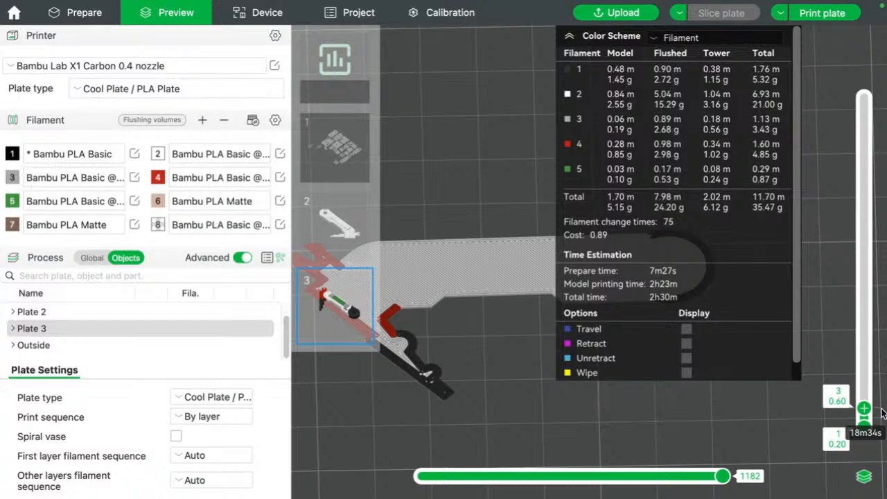
drag(883, 413, 881, 409)
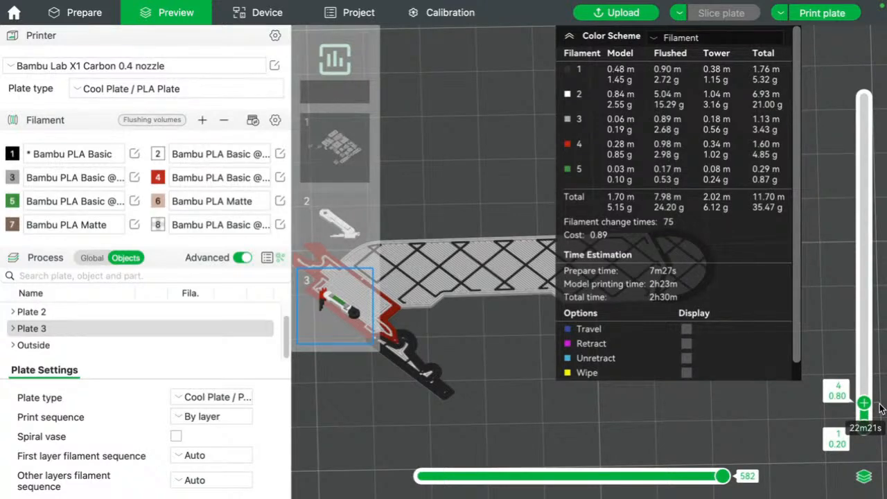
drag(880, 409, 879, 403)
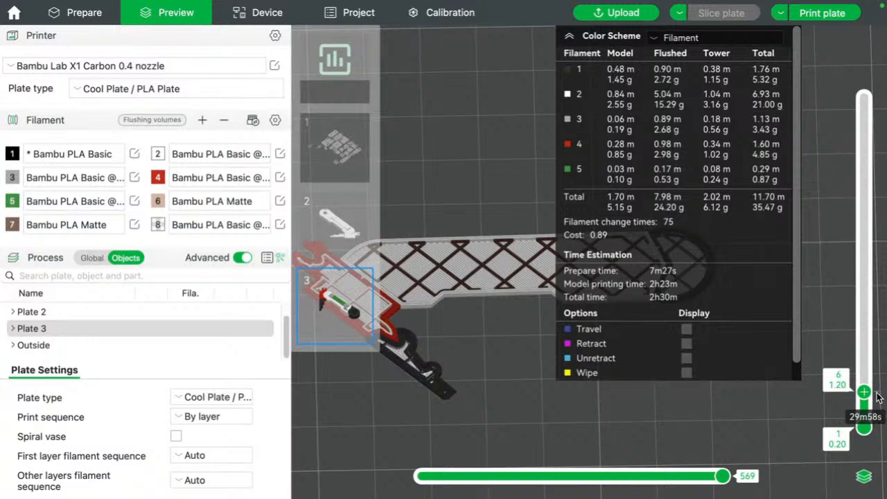
drag(879, 398, 850, 251)
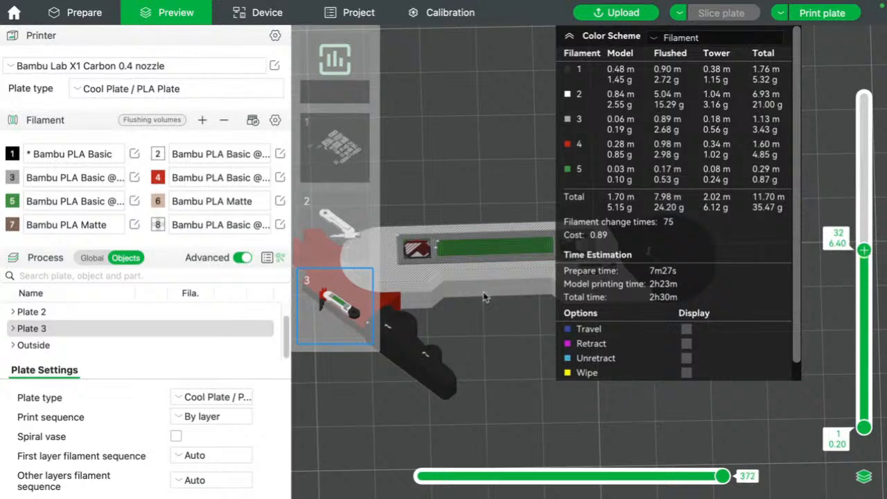
drag(486, 298, 357, 328)
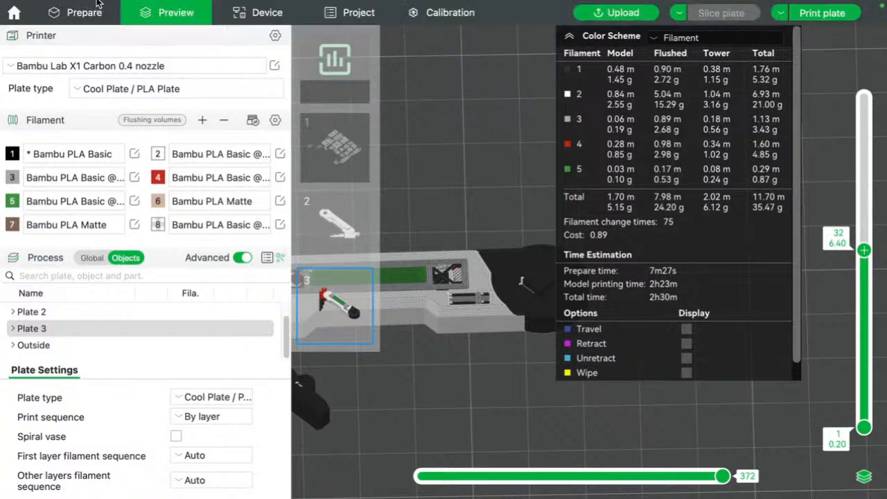
- Return to the model preparation view and inspect the painted leg on plate 3 from above and from a low side angle
mouse_move(99, 4)
click(70, 14)
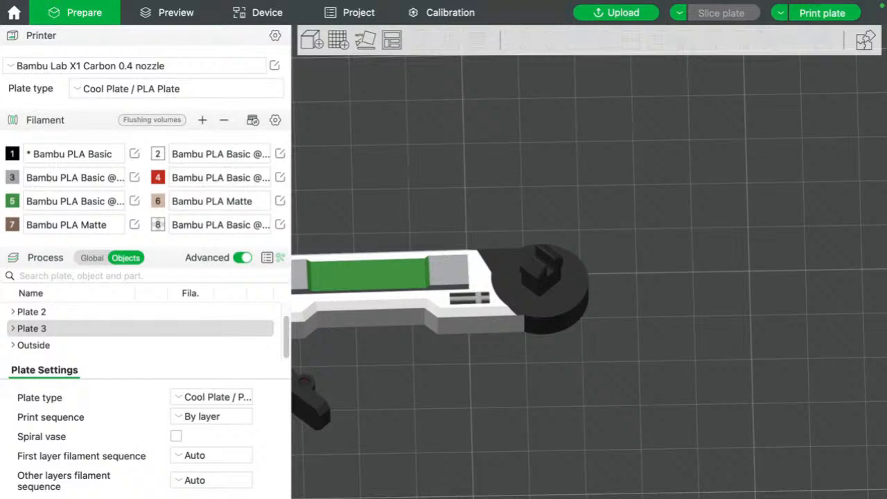
right_drag(523, 184, 698, 149)
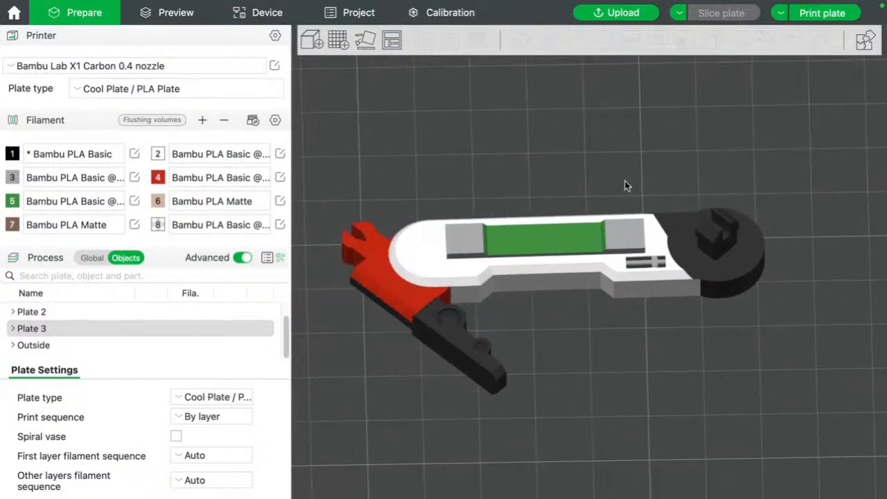
drag(534, 158, 555, 141)
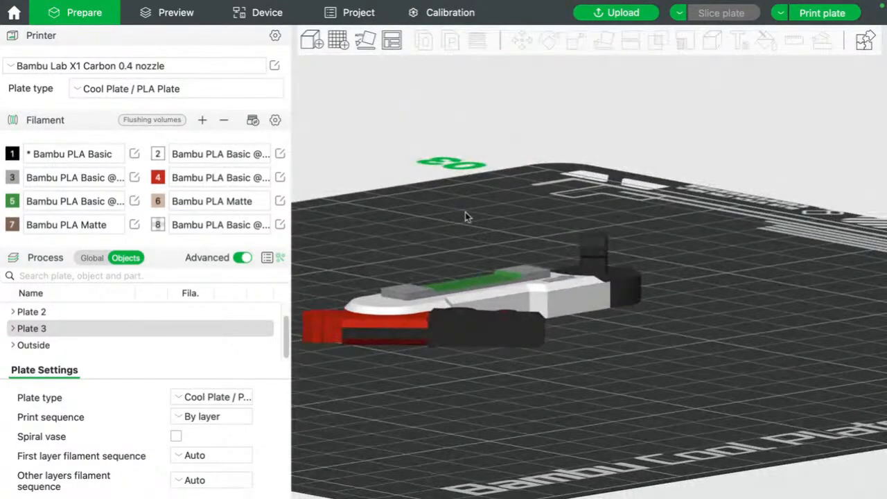
right_drag(466, 217, 548, 182)
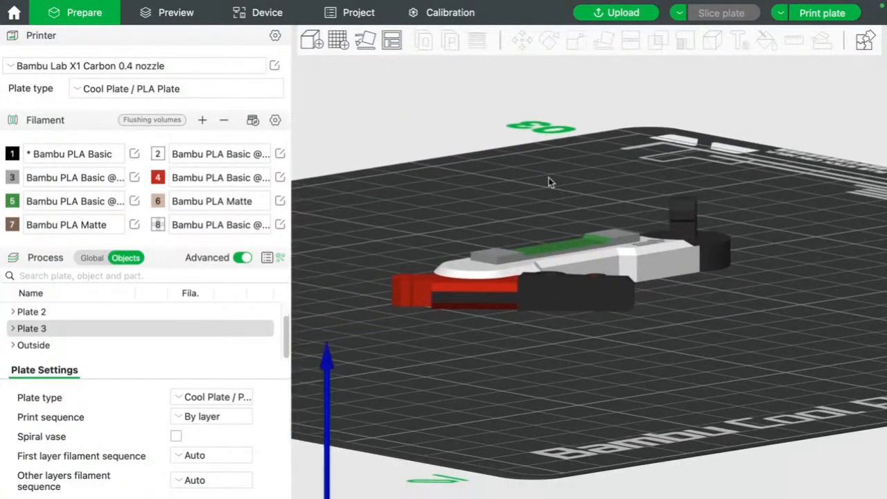
- Open the blue-and-yellow WV logo project from the full list of recent files, discarding the current project's unsaved changes
click(150, 15)
click(95, 16)
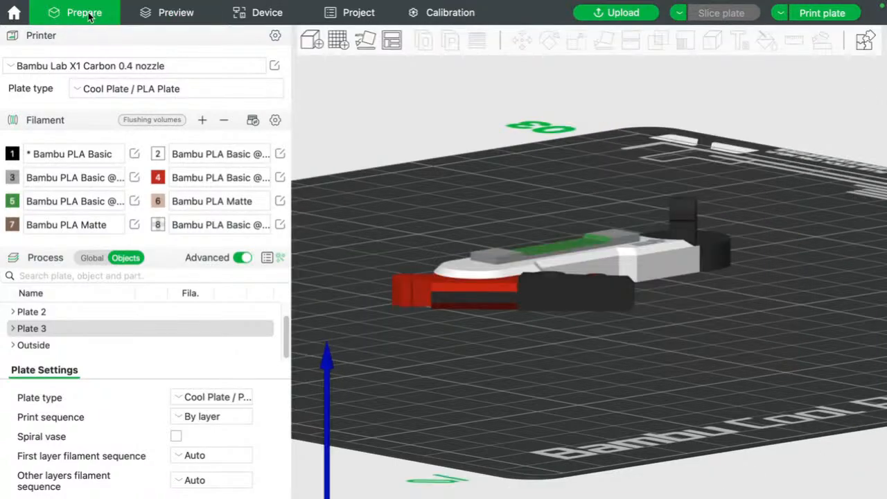
click(13, 13)
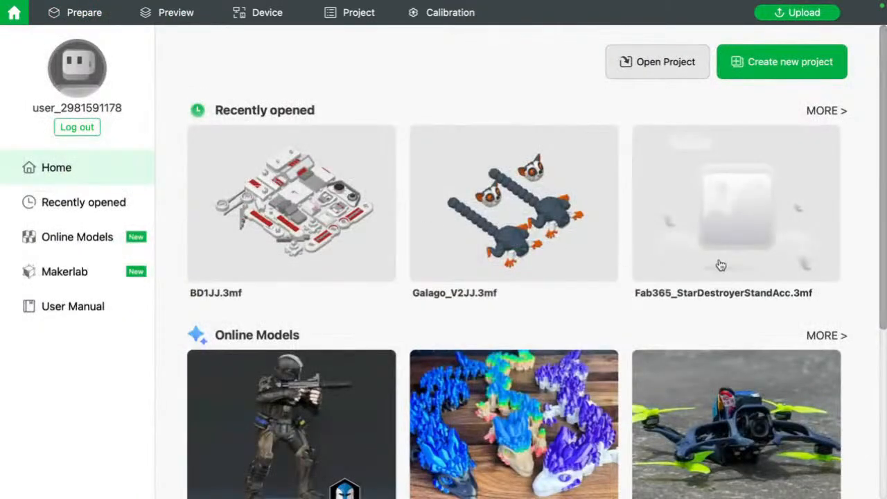
scroll(477, 309, down, 3)
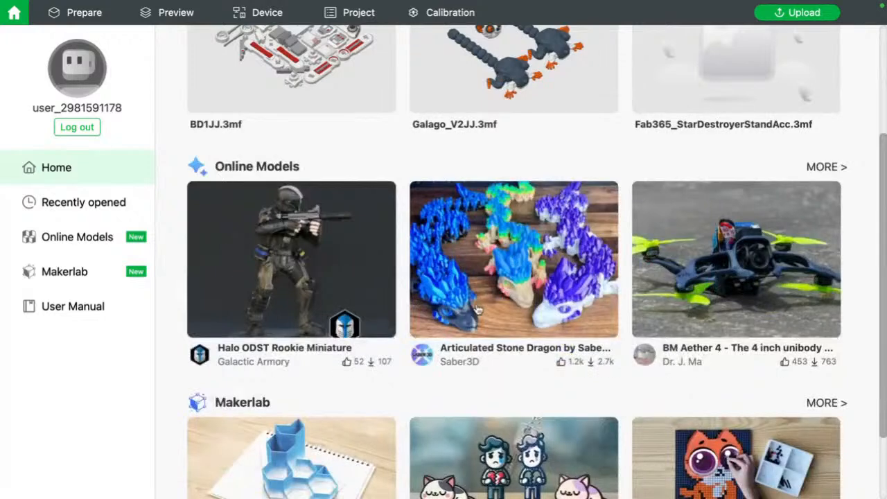
scroll(477, 309, up, 3)
click(827, 111)
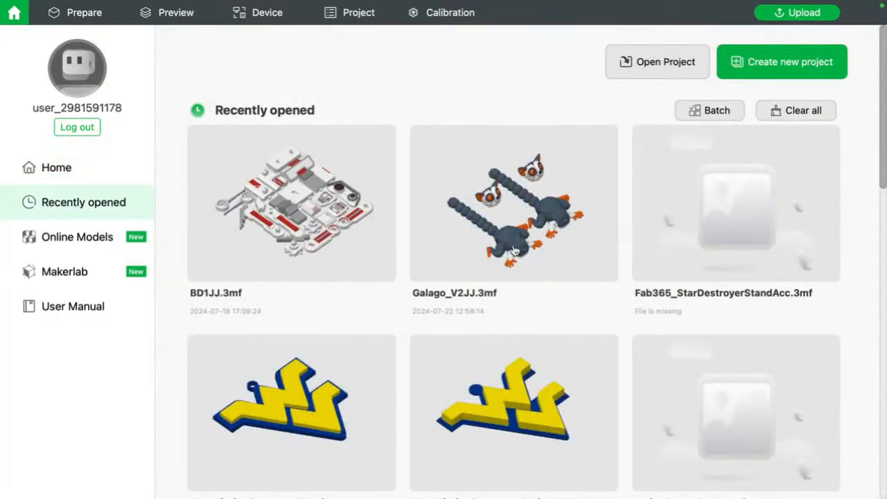
click(276, 408)
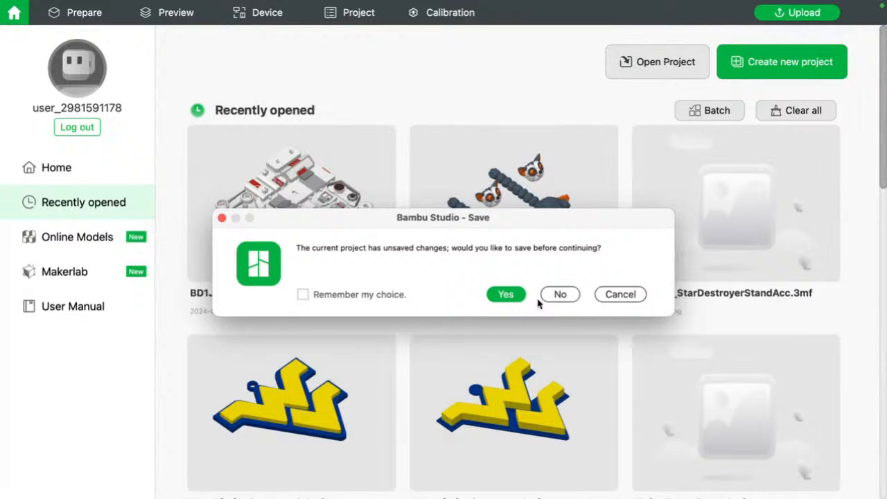
click(554, 296)
click(538, 423)
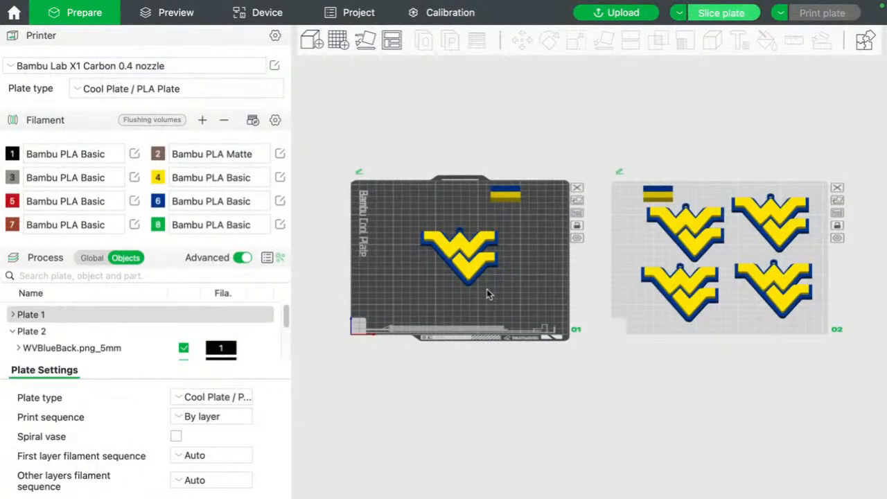
- Slice plate 1 with the single two-color WV logo and look over its toolpaths and prime tower
drag(487, 291, 506, 297)
scroll(506, 288, up, 10)
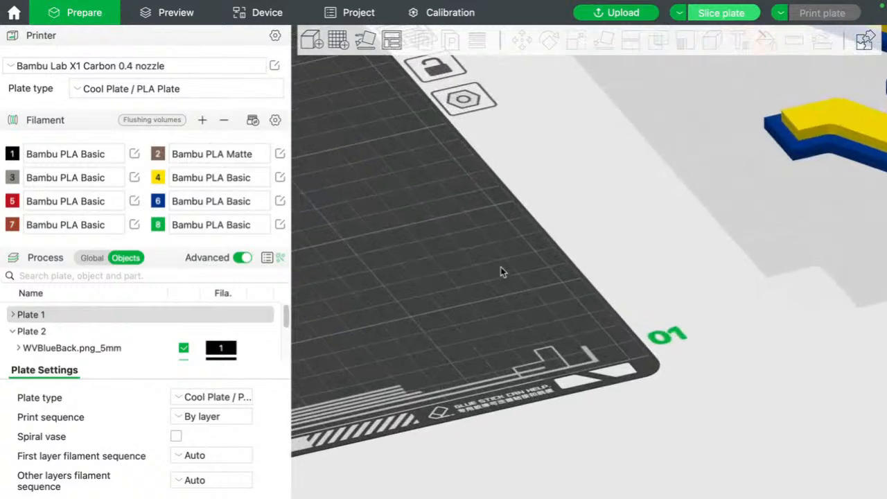
right_drag(501, 268, 714, 266)
right_drag(547, 264, 742, 360)
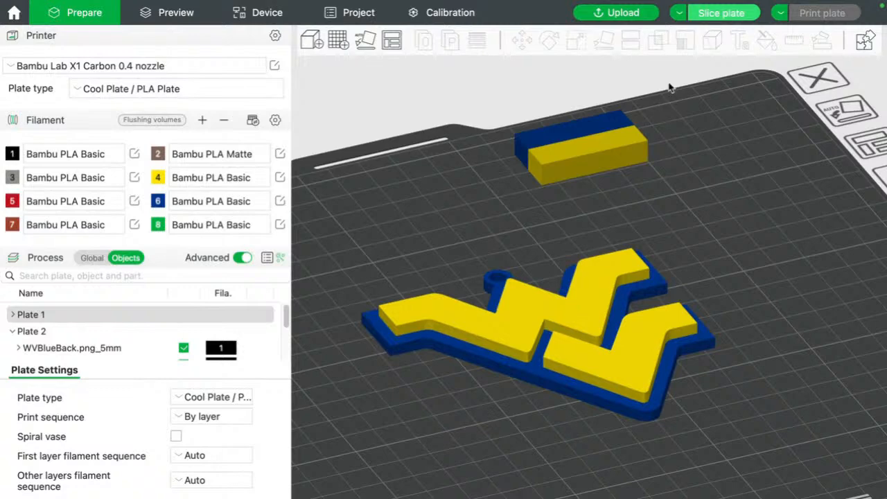
click(720, 12)
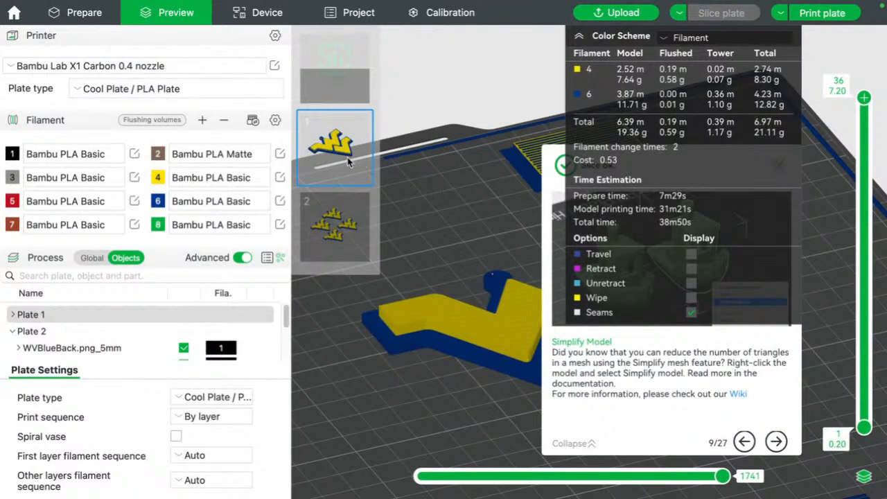
mouse_move(433, 202)
mouse_down()
mouse_move(409, 208)
mouse_move(426, 201)
mouse_up()
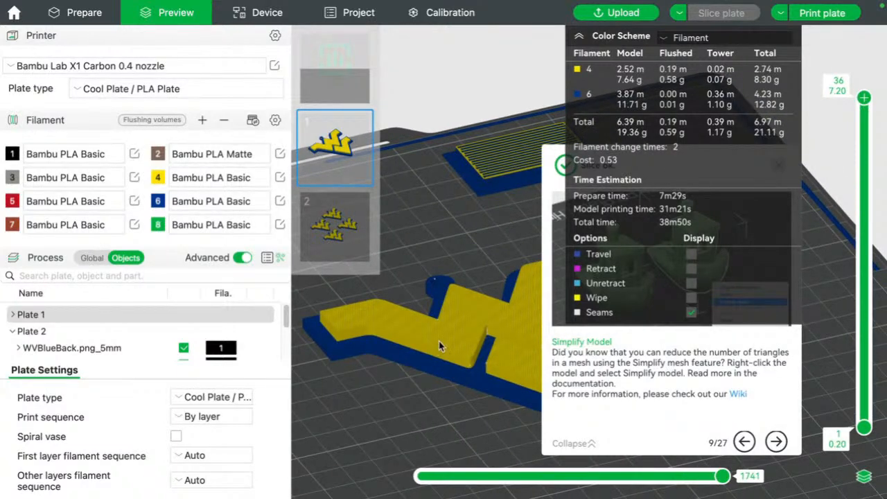
scroll(444, 207, down, 2)
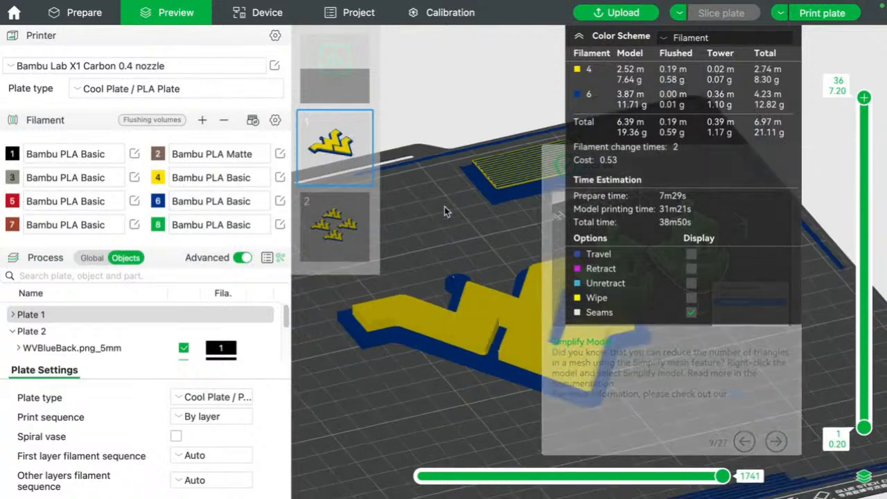
- Return to model preparation and add an empty third plate to the WV logo project
click(84, 12)
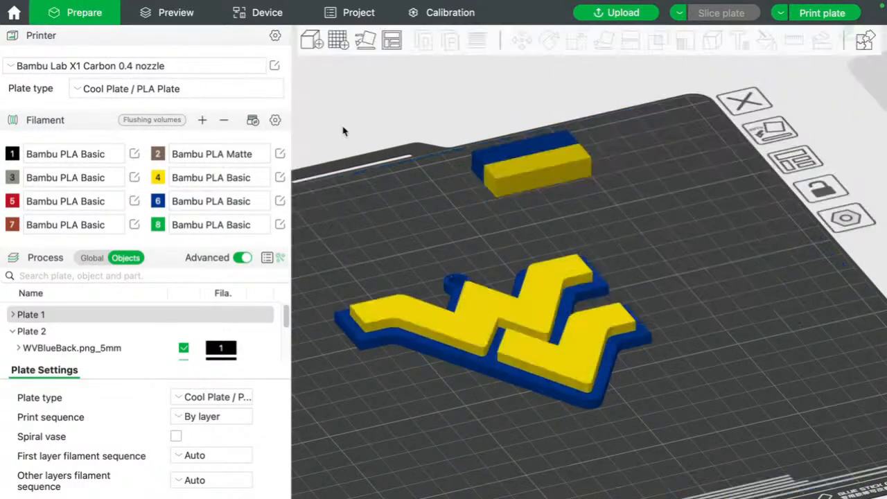
click(515, 319)
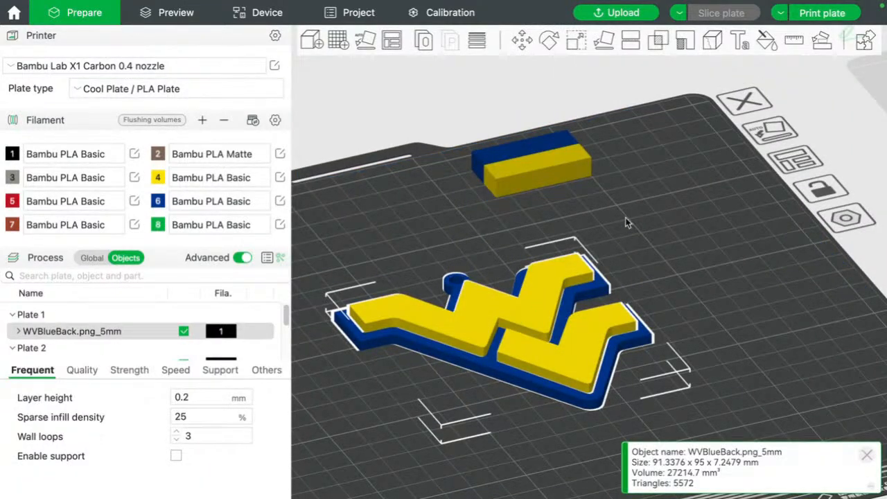
scroll(515, 179, down, 5)
click(338, 40)
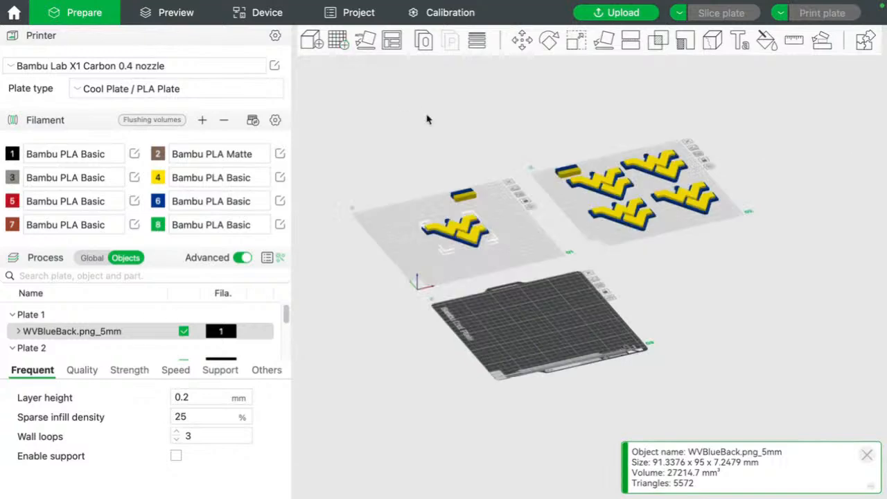
- Clone the WV logo from plate 1 onto the empty plate 3
right_click(478, 251)
click(470, 239)
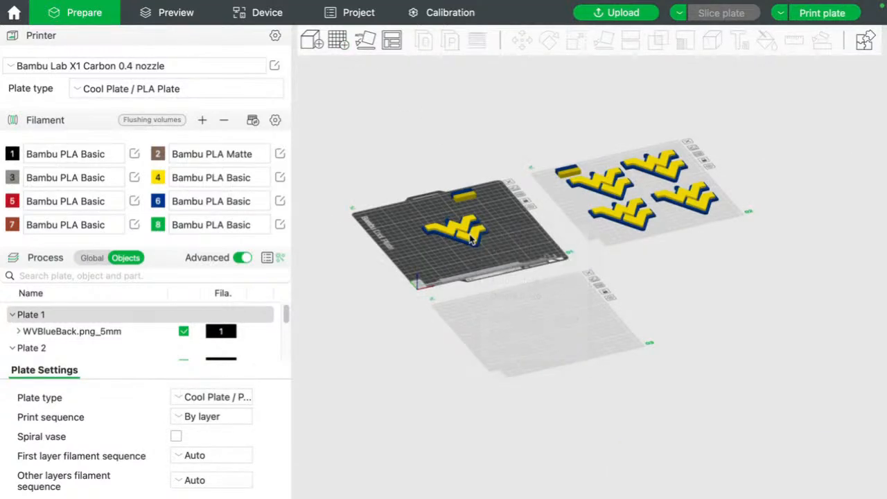
click(519, 356)
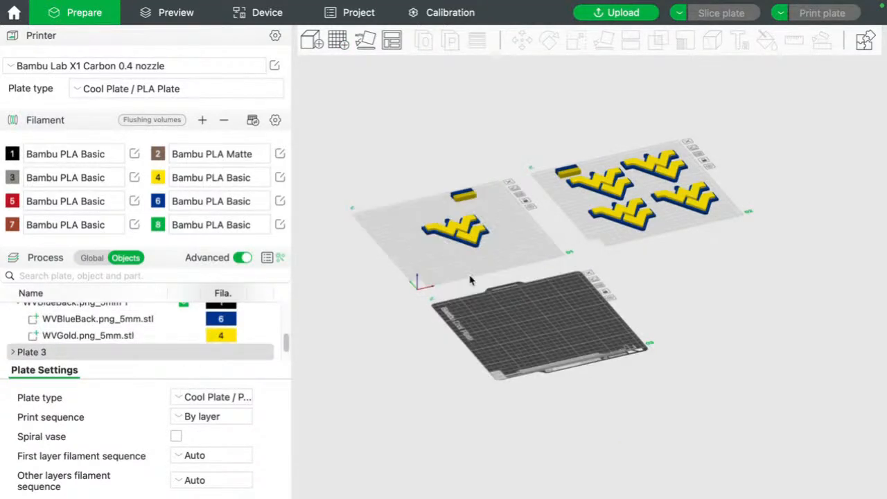
click(455, 229)
right_click(454, 228)
click(460, 224)
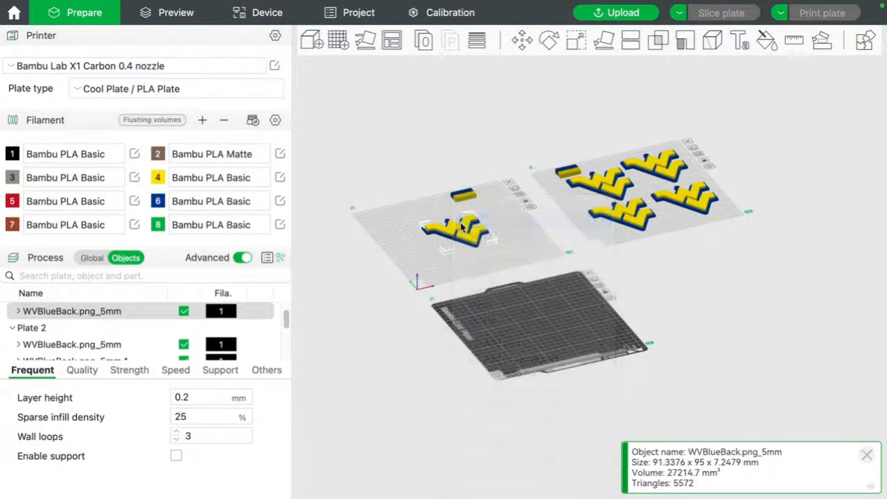
key(Return)
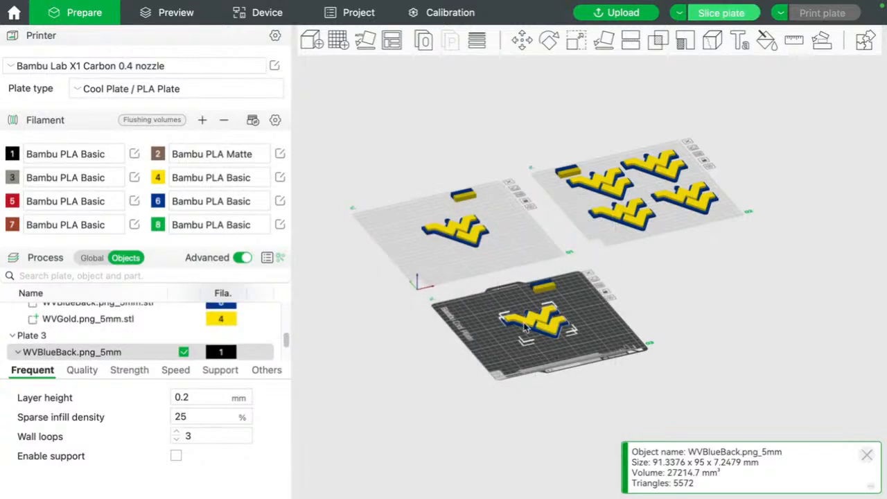
- Assign red filament 5 to the entire cloned logo on plate 3 and slice that plate
click(765, 40)
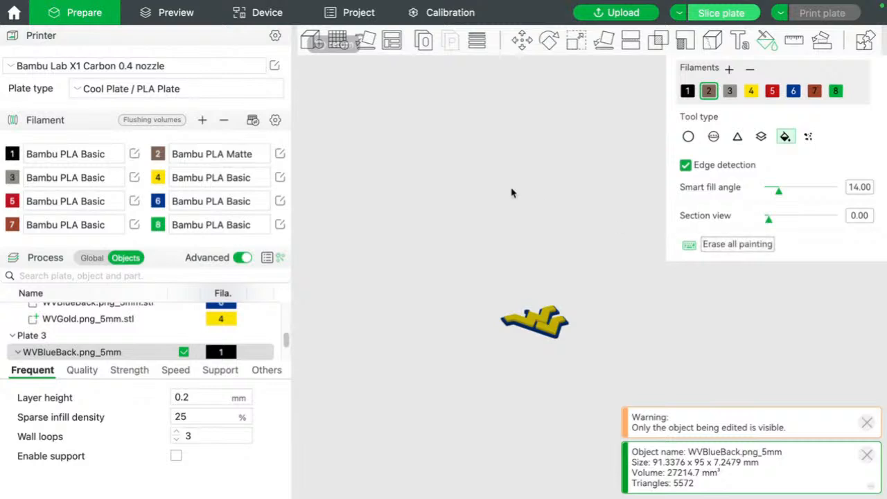
click(338, 45)
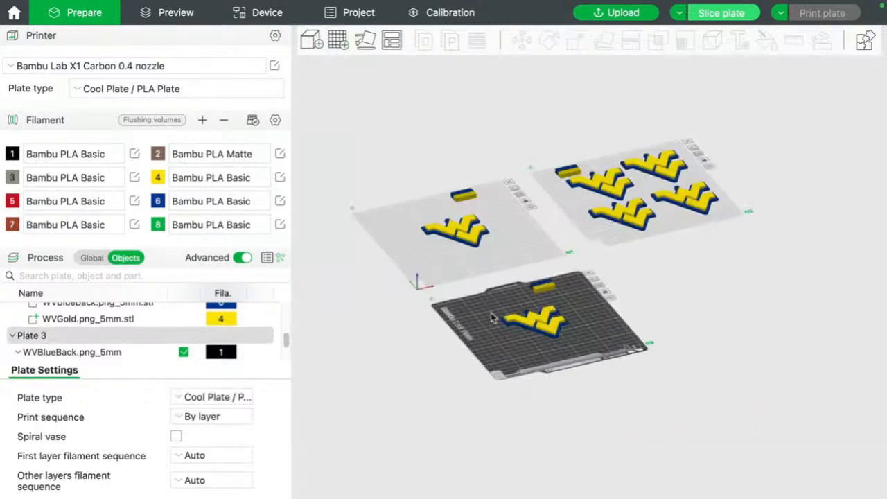
click(542, 333)
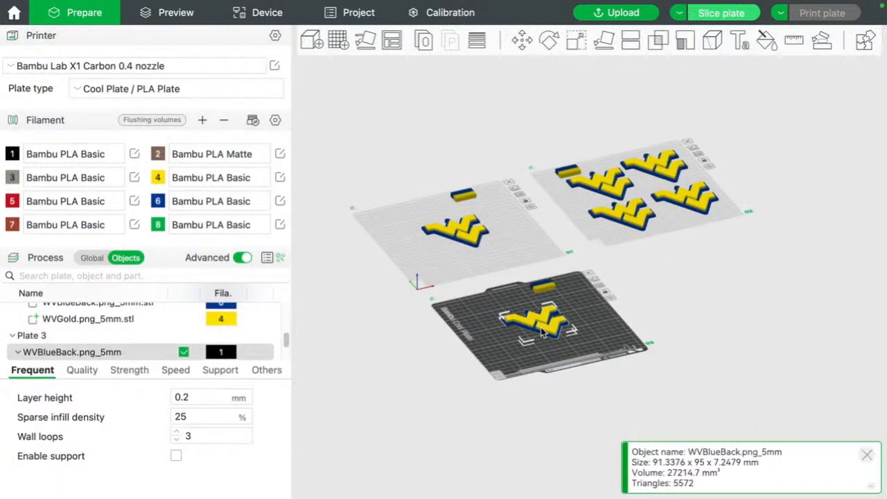
key(5)
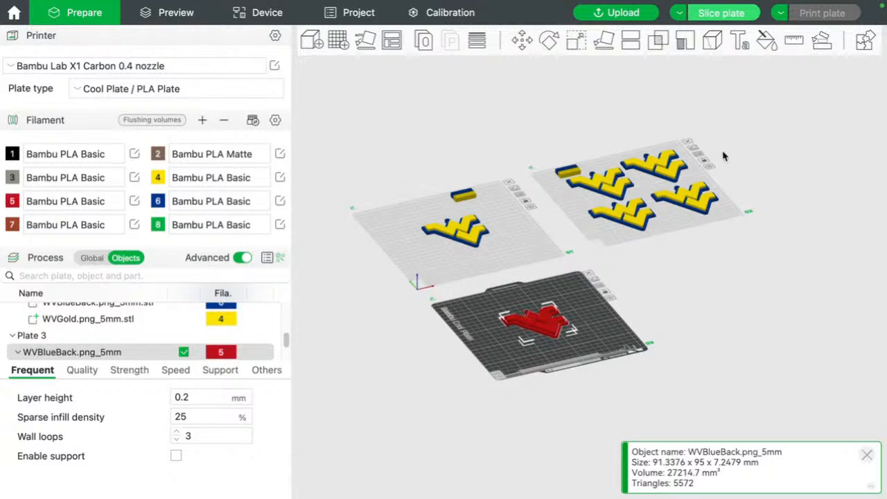
click(721, 13)
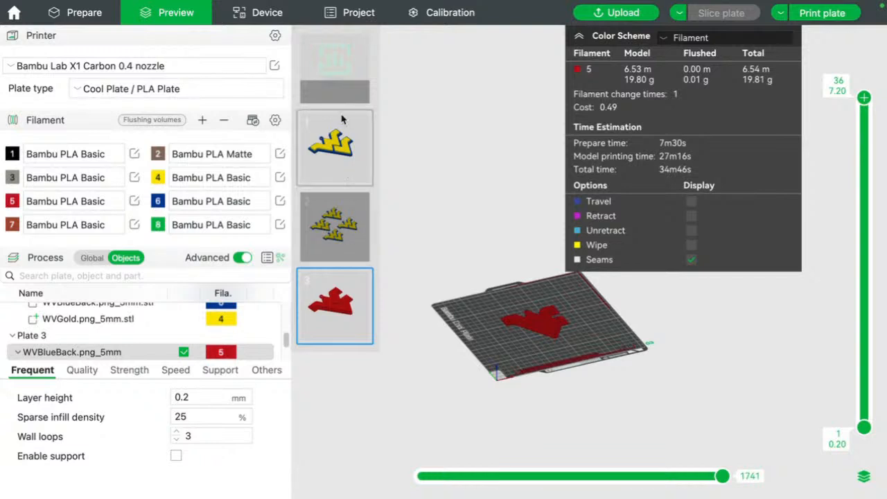
- Compare the filament usage, filament changes, cost and print time of the two-color plate 1 and the single-color plate 3
click(341, 136)
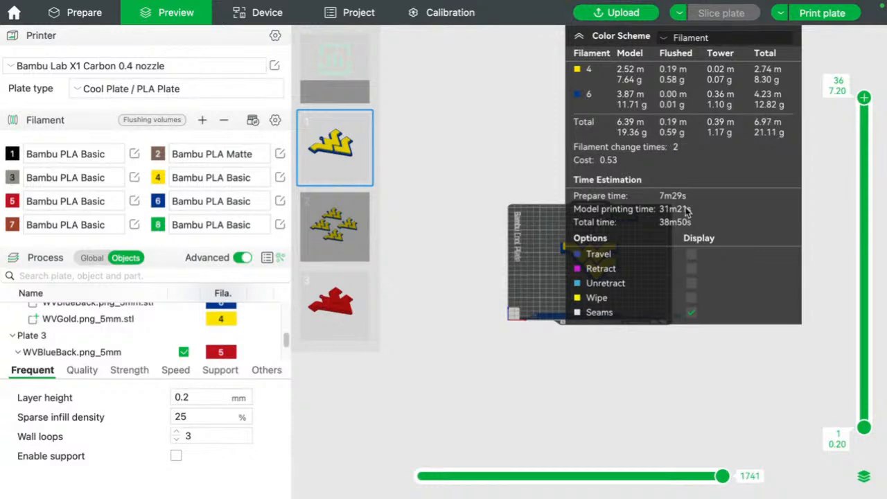
click(354, 309)
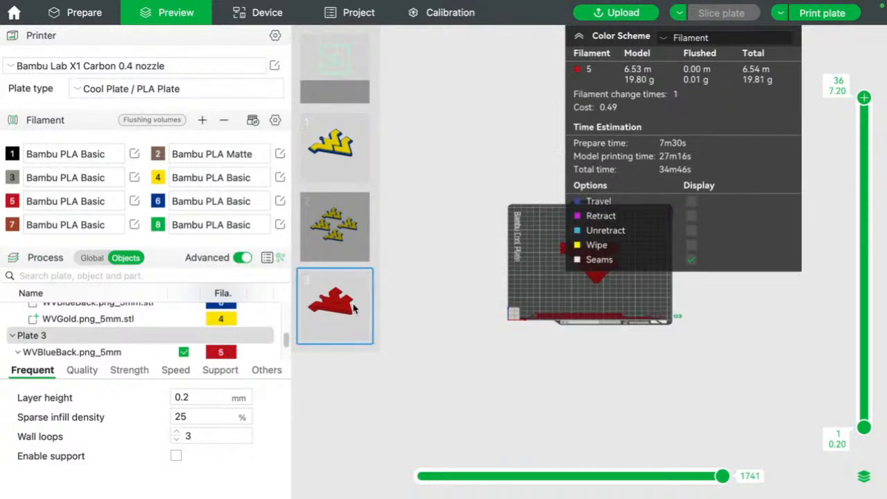
click(329, 156)
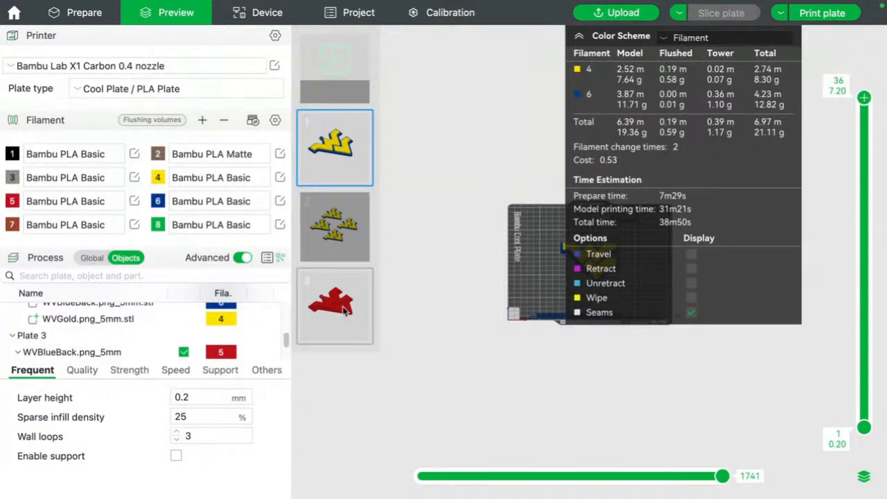
click(345, 310)
click(361, 163)
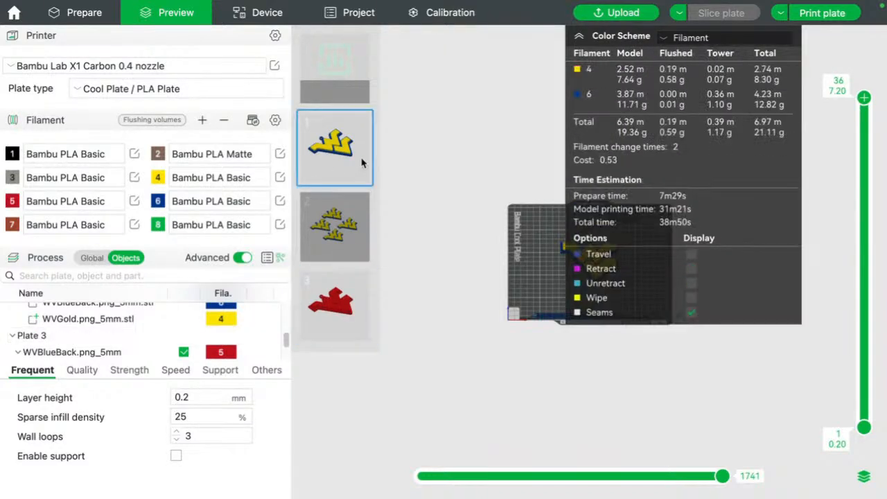
click(340, 282)
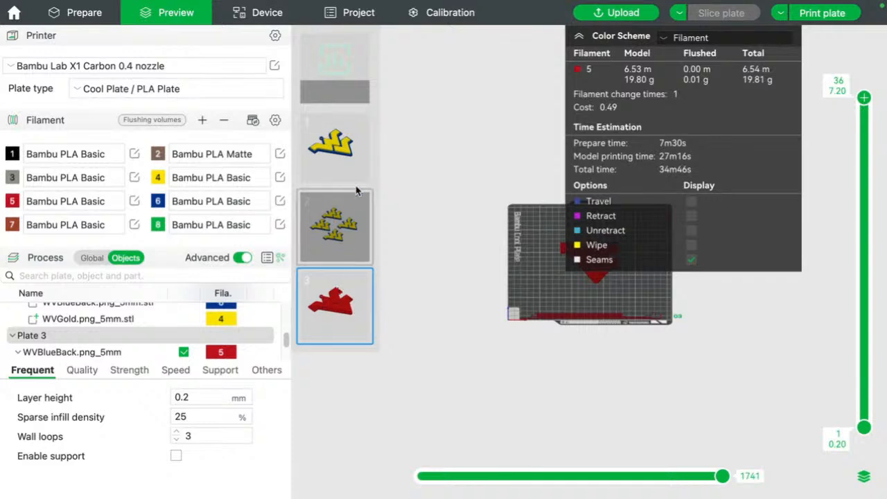
click(356, 158)
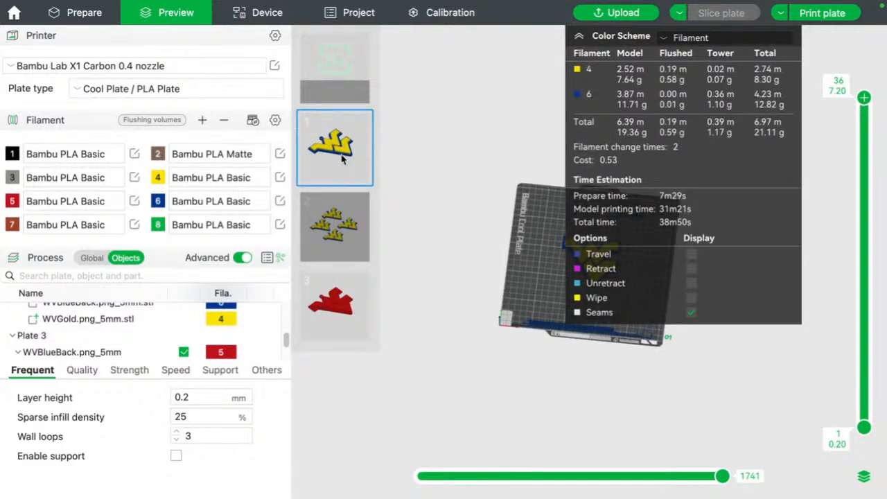
- Return to model preparation, select the two-color logo on plate 1 and add an empty fourth plate
click(102, 18)
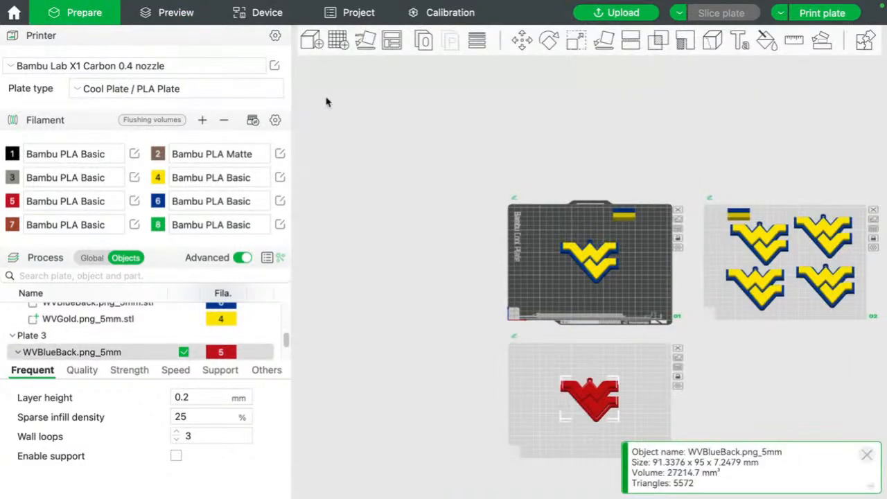
click(618, 264)
scroll(582, 259, up, 20)
scroll(582, 259, down, 10)
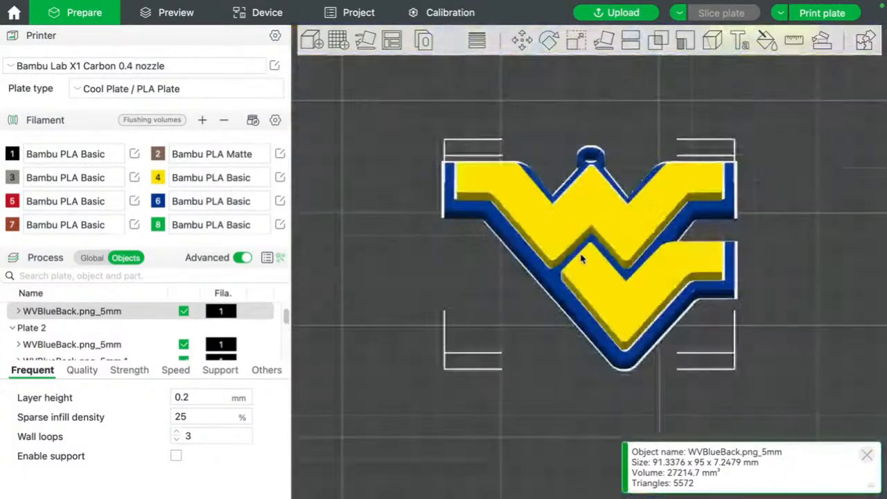
scroll(582, 259, down, 6)
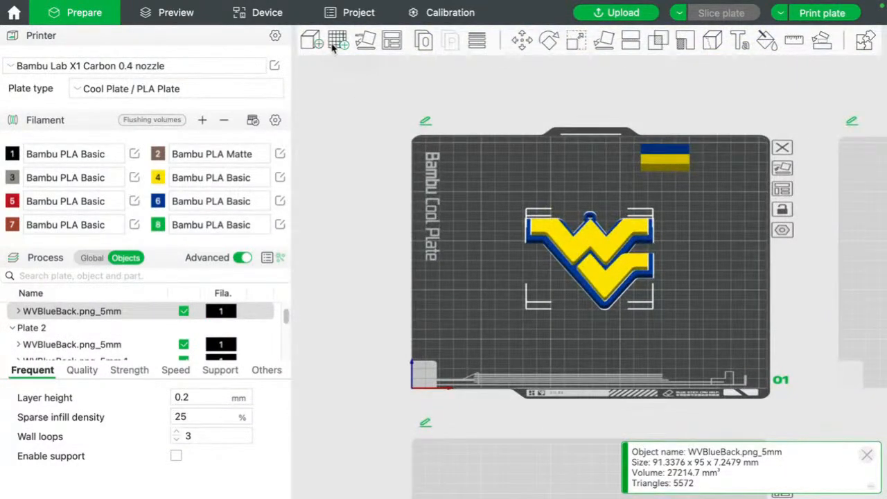
click(334, 43)
- Clone the selected two-color WV logo from plate 1 onto plate 4
right_click(468, 151)
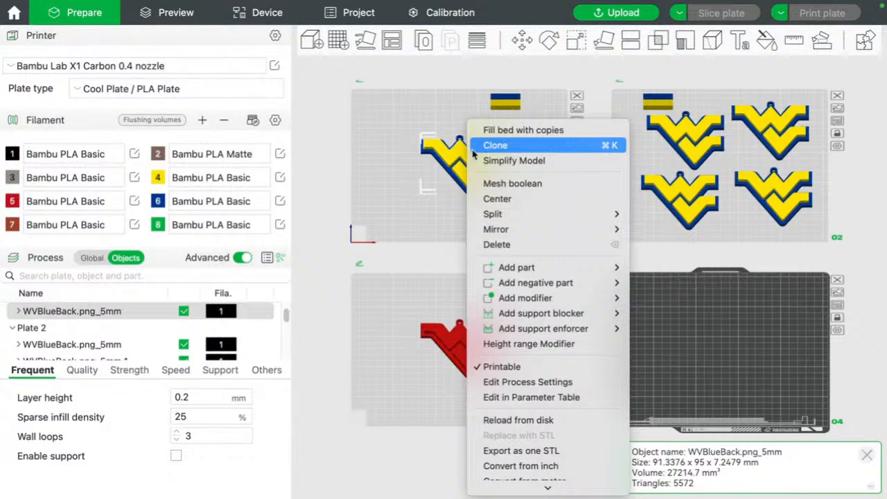
click(475, 147)
click(470, 269)
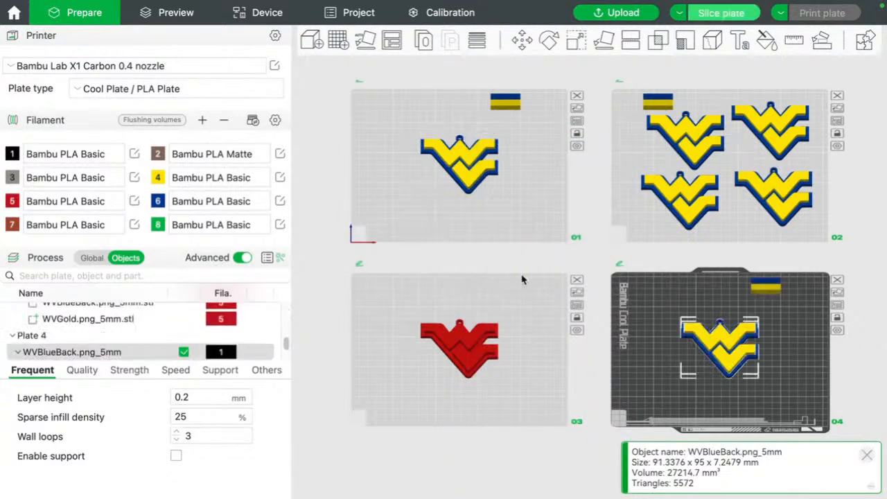
right_drag(719, 303, 601, 294)
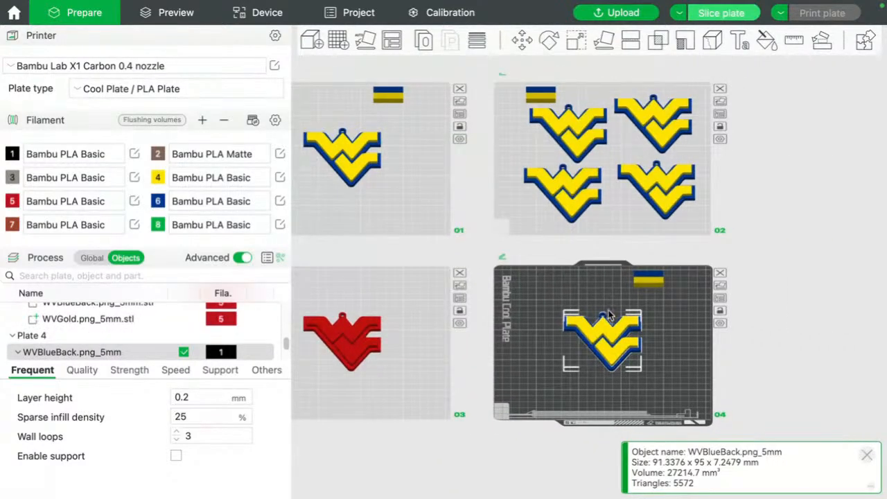
- Start color painting the WV logo on plate 4 with red filament 5, a sphere brush and a pen size of 2.10
click(764, 41)
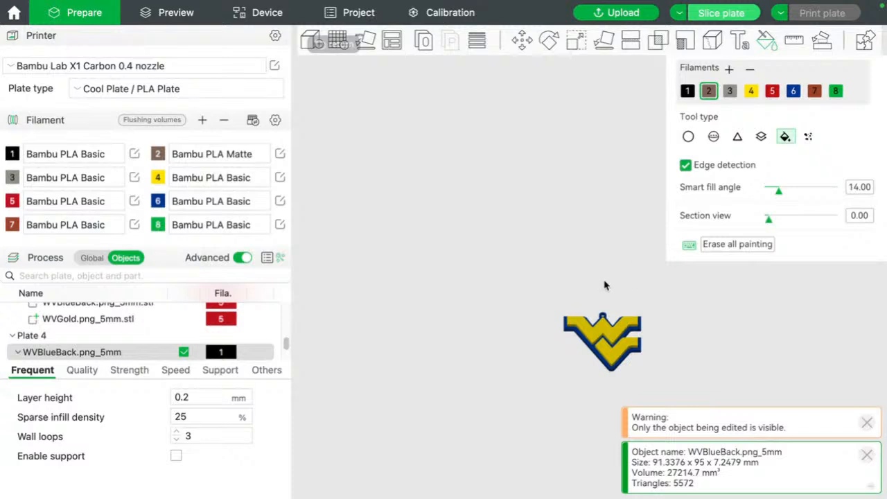
scroll(604, 286, up, 10)
right_drag(604, 314, 494, 165)
scroll(553, 307, up, 4)
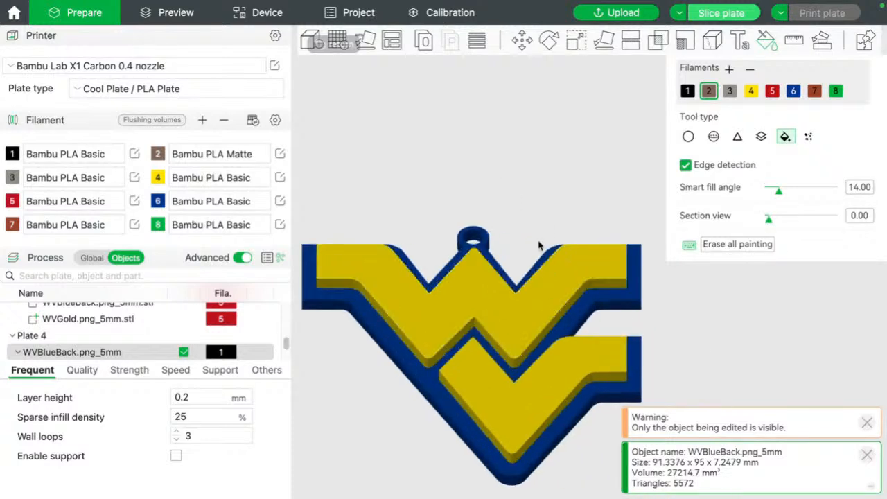
right_drag(535, 212, 589, 104)
click(772, 91)
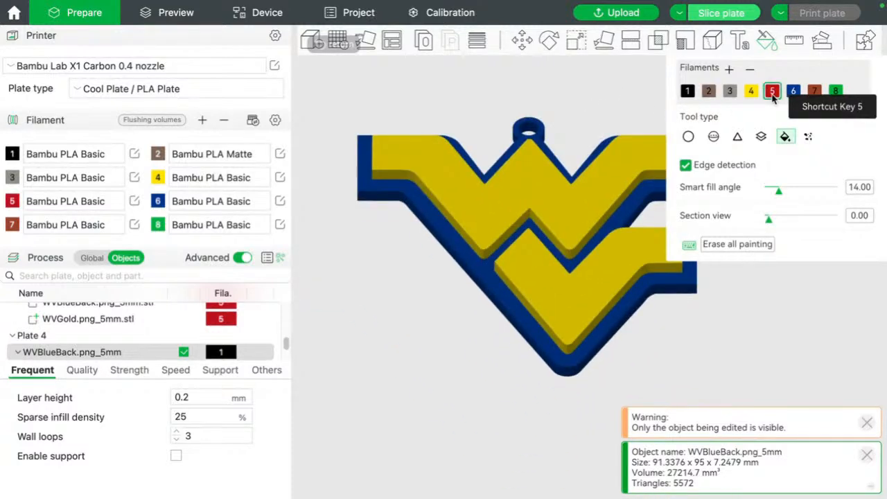
click(714, 137)
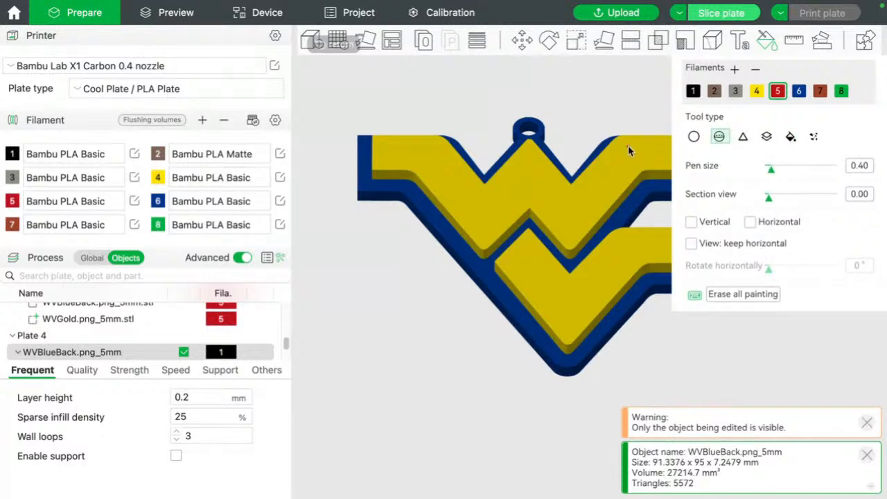
drag(771, 172, 785, 171)
- Paint several short red strokes across the yellow top faces of both V-shaped parts of the logo, including their right ends
drag(630, 154, 592, 208)
drag(530, 181, 566, 206)
click(510, 190)
drag(510, 193, 484, 209)
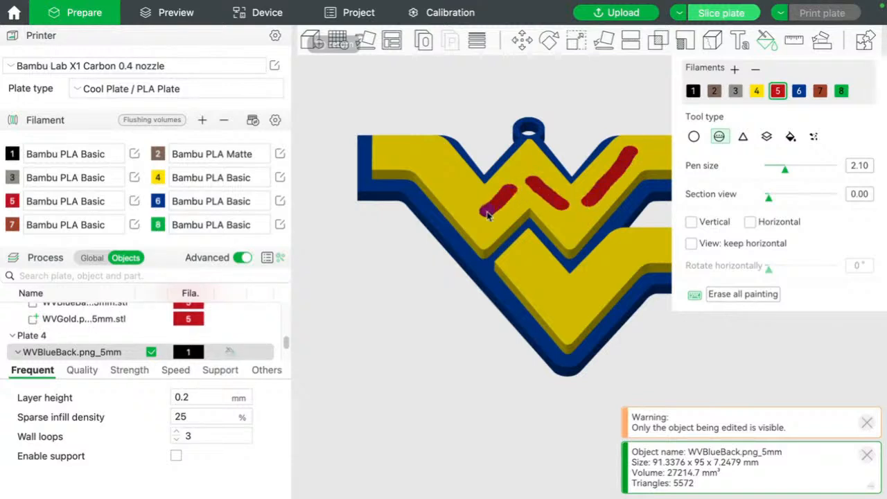
drag(534, 248, 556, 294)
drag(628, 258, 568, 306)
drag(456, 182, 413, 160)
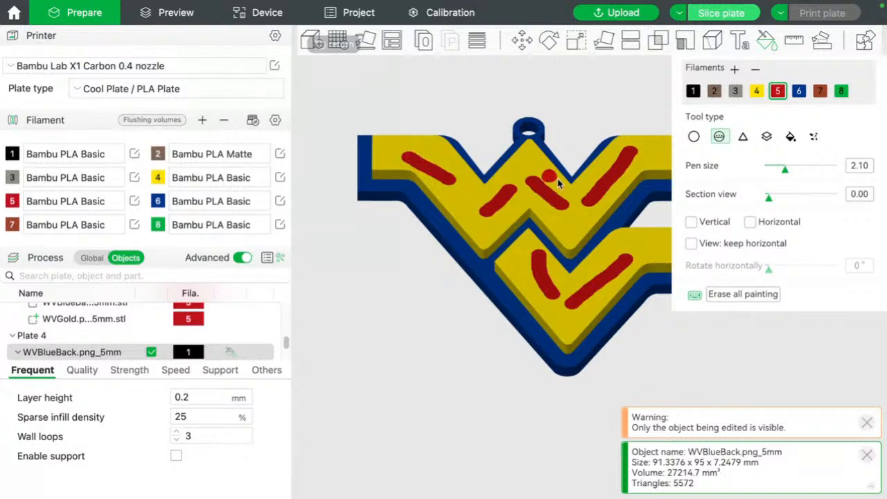
right_drag(561, 182, 388, 237)
drag(482, 211, 499, 211)
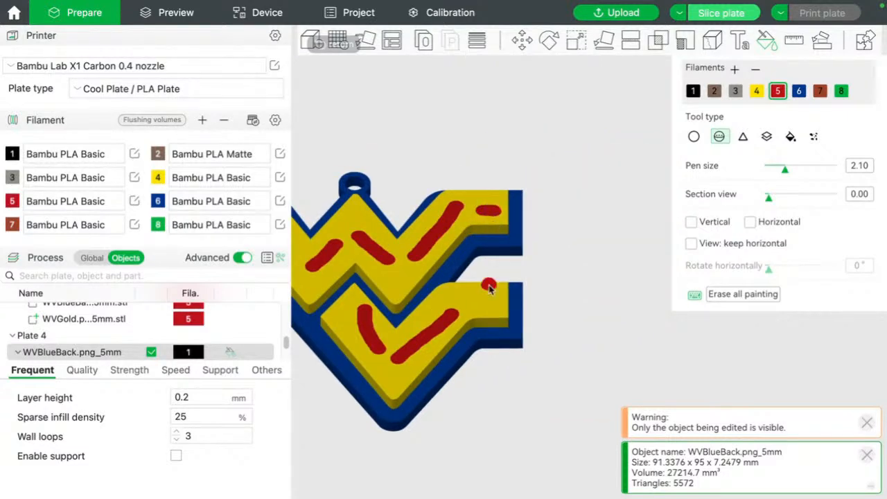
drag(476, 299, 501, 303)
- Paint a few strokes of brown filament 7 along the logo's lower blue border and yellow edges, and slice plate 4
right_drag(547, 256, 627, 182)
click(825, 91)
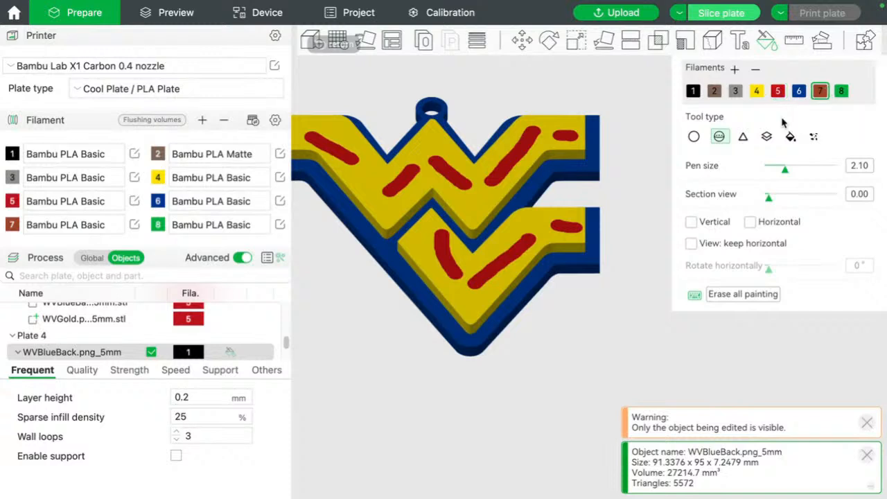
drag(560, 254, 520, 297)
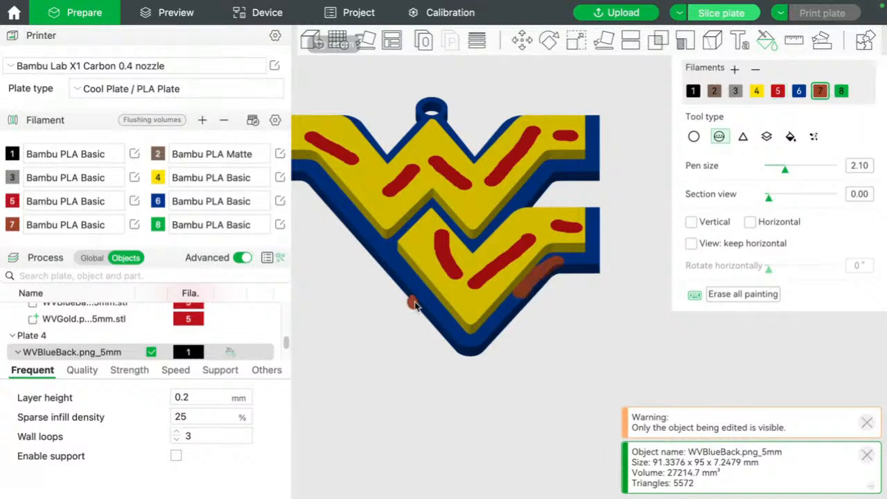
drag(416, 280, 414, 254)
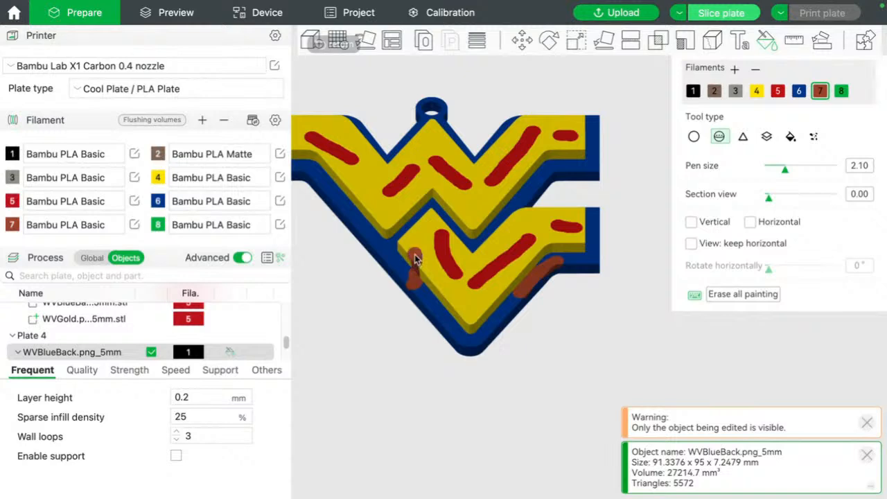
drag(378, 231, 374, 242)
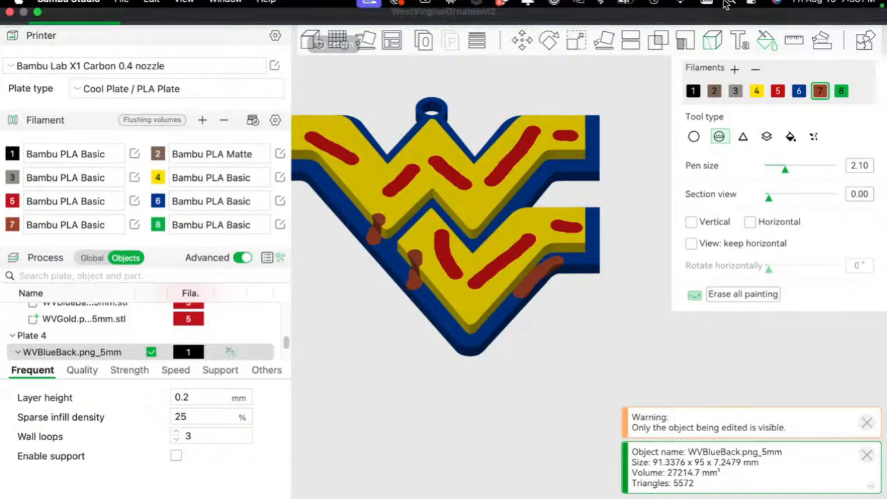
click(717, 13)
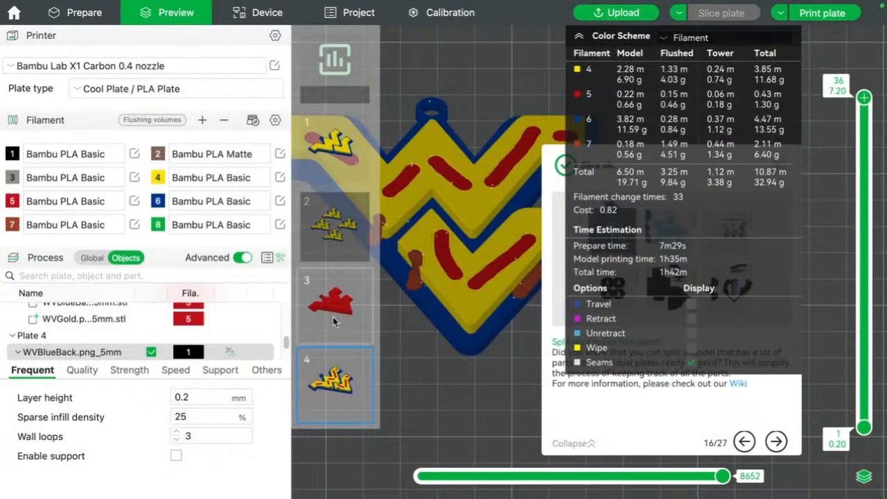
- Compare the filament usage, filament changes, cost and print time of plates 3, 1 and 4
click(332, 320)
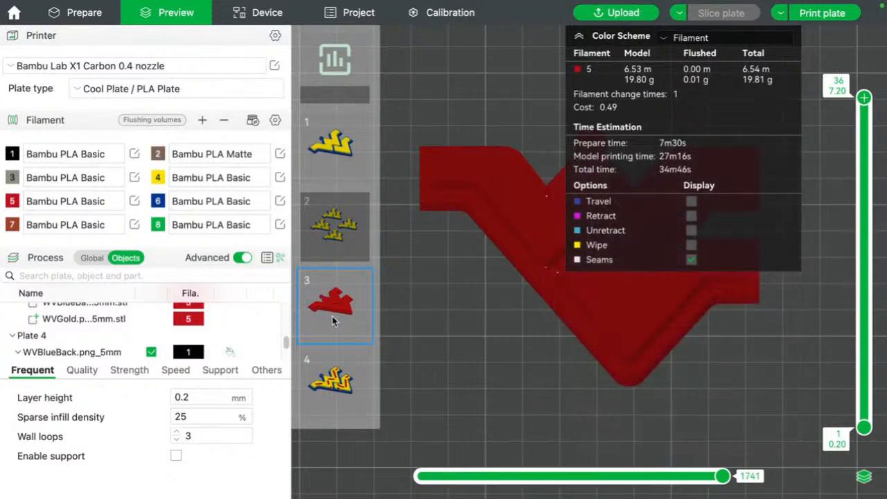
click(341, 149)
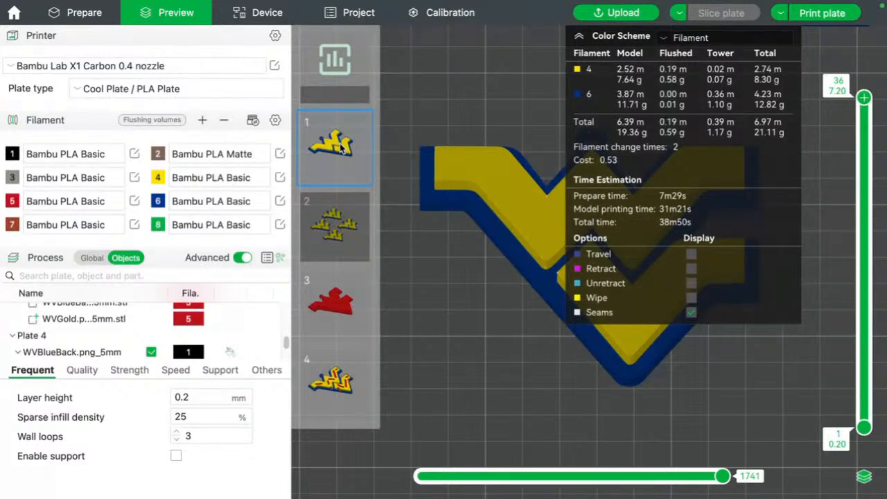
click(328, 376)
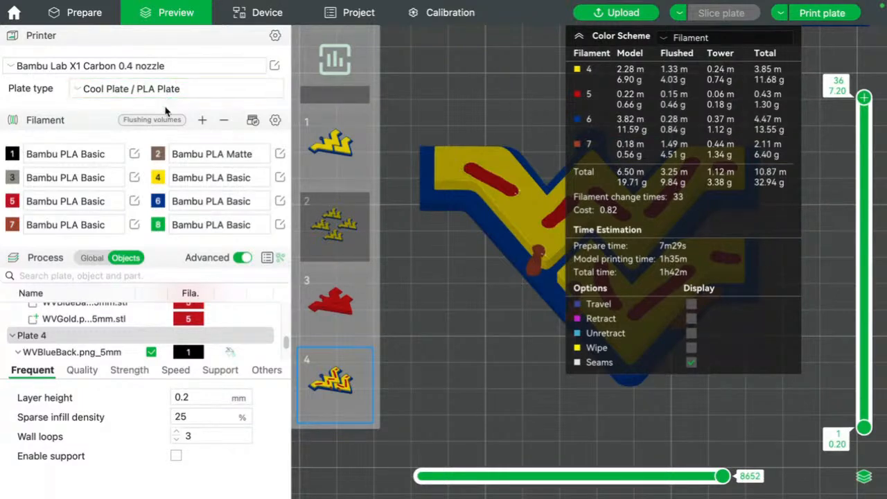
- Return to model preparation, open the flushing volumes for filament change and recalculate them
click(101, 12)
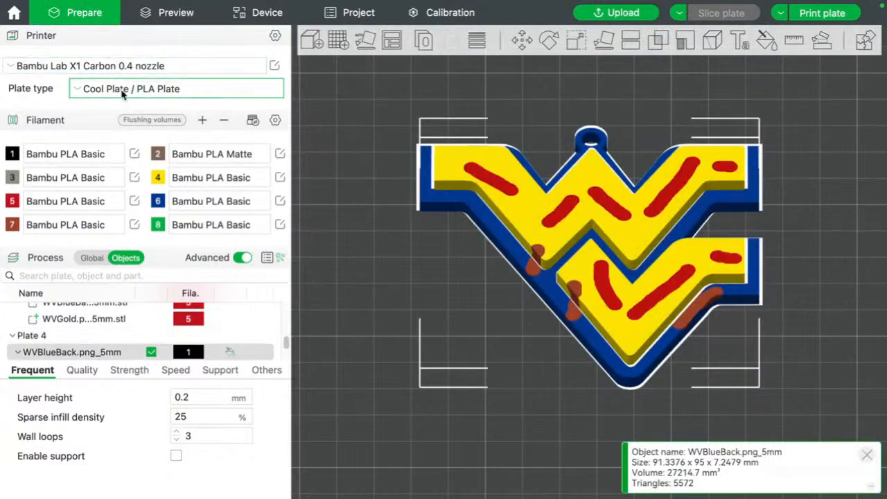
click(144, 121)
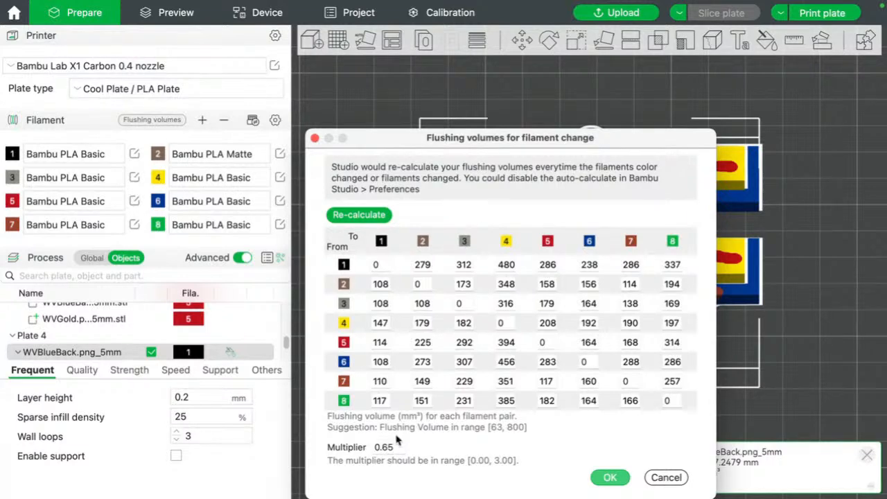
click(362, 216)
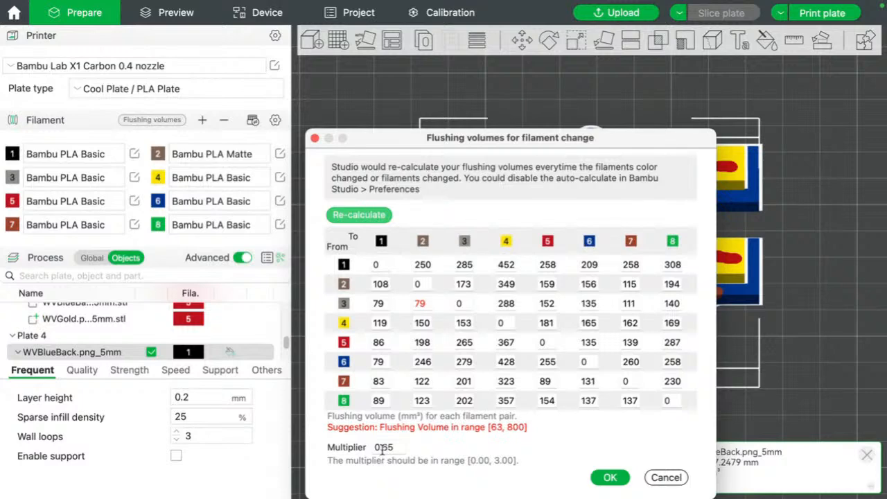
- Try flushing multipliers of 0.67 and 0.69, recalculating the flushing volumes for each
drag(387, 448, 398, 448)
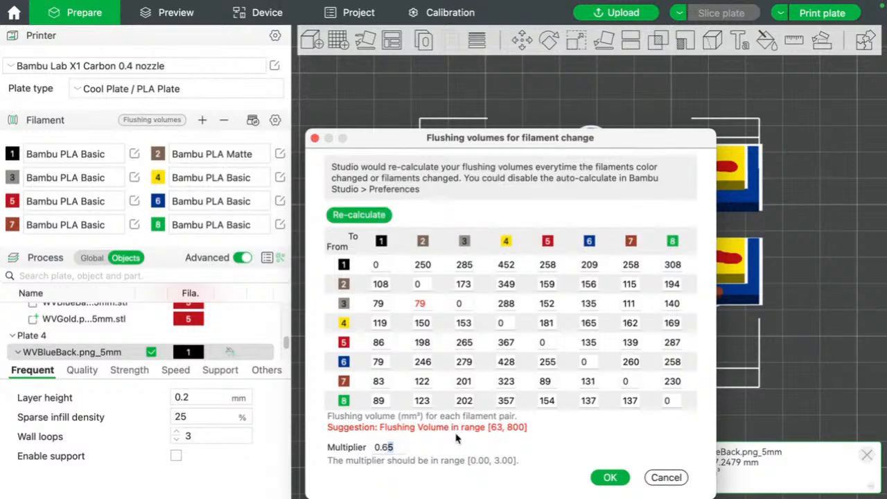
text(7)
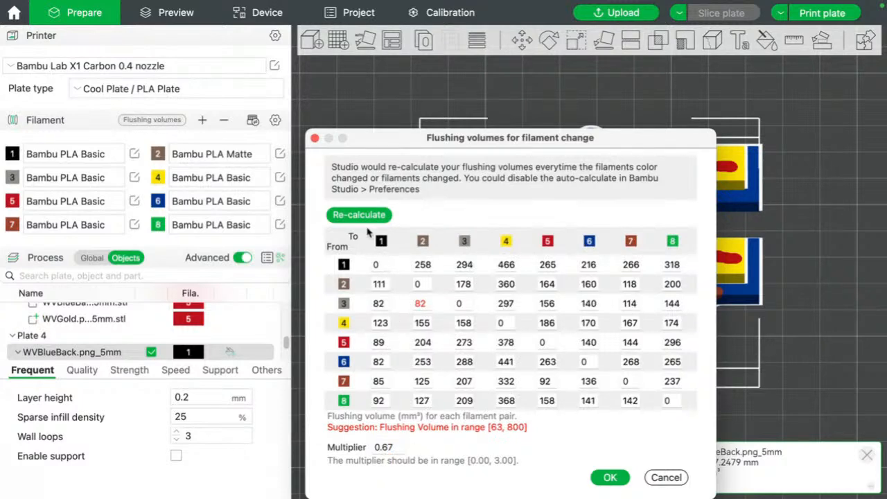
click(366, 217)
click(364, 215)
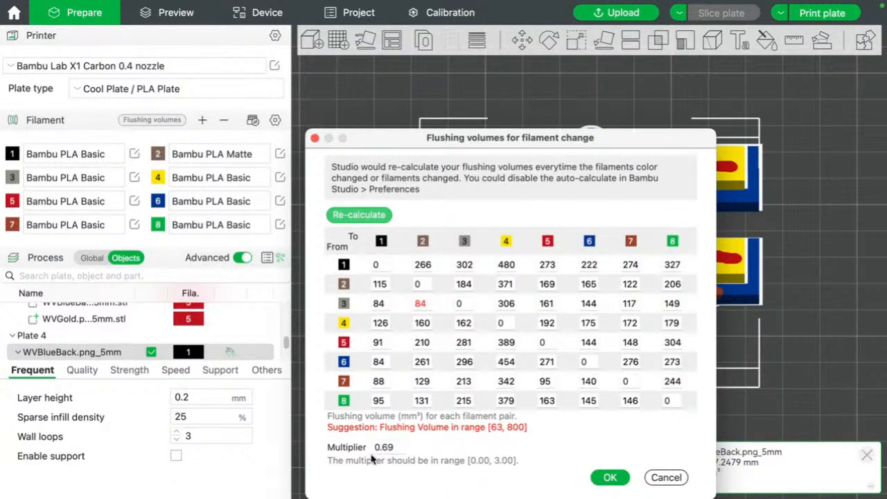
- Try flushing multipliers of 0.75 and 0.78, recalculating the flushing volumes for each
drag(375, 448, 394, 449)
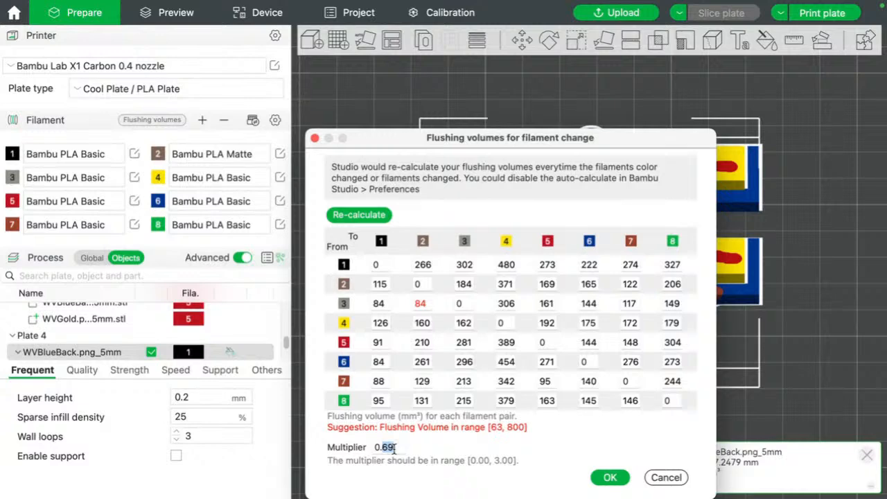
click(366, 215)
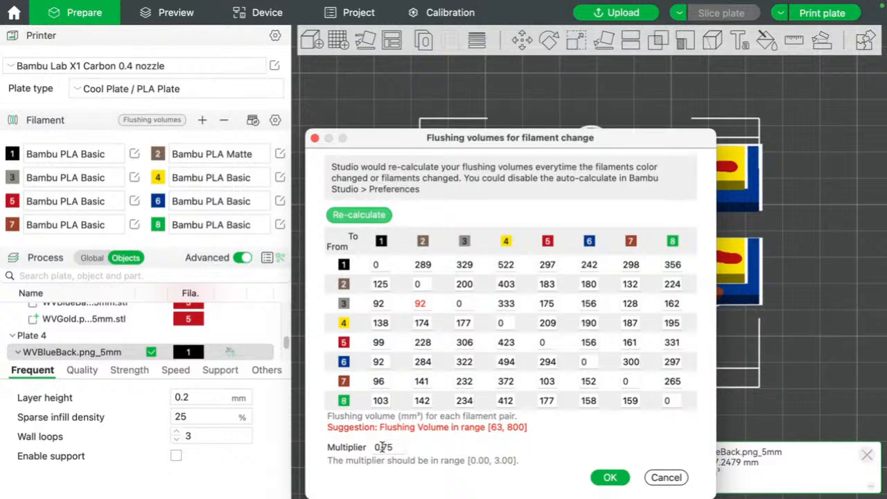
drag(380, 447, 393, 448)
text(0.7)
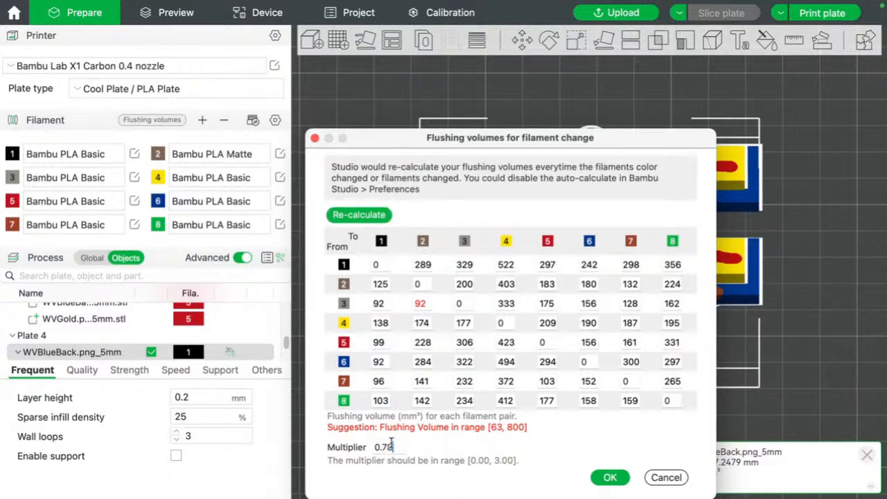
text(8)
click(355, 216)
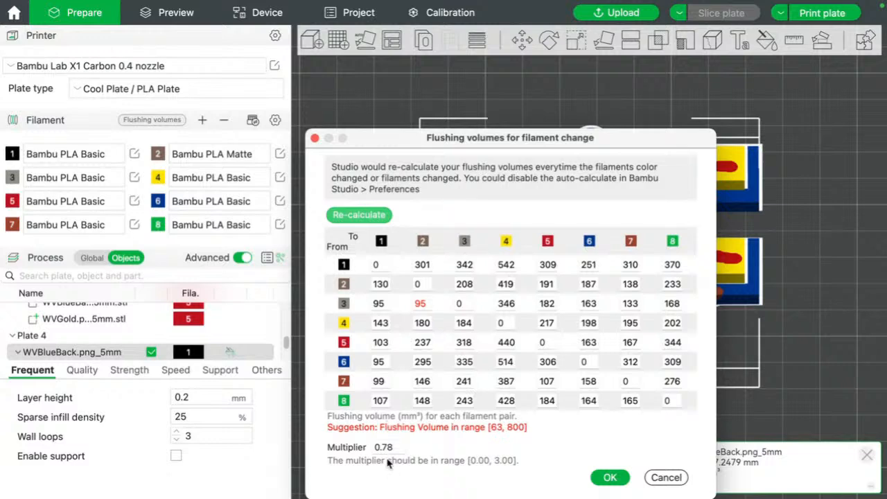
- Try a flushing multiplier of 0.88 and recalculate the flushing volumes
drag(375, 447, 400, 449)
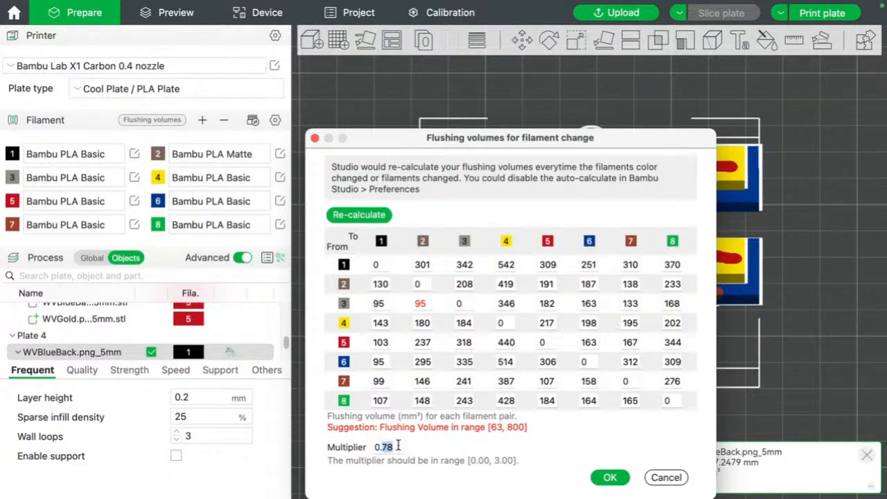
text(8)
click(355, 216)
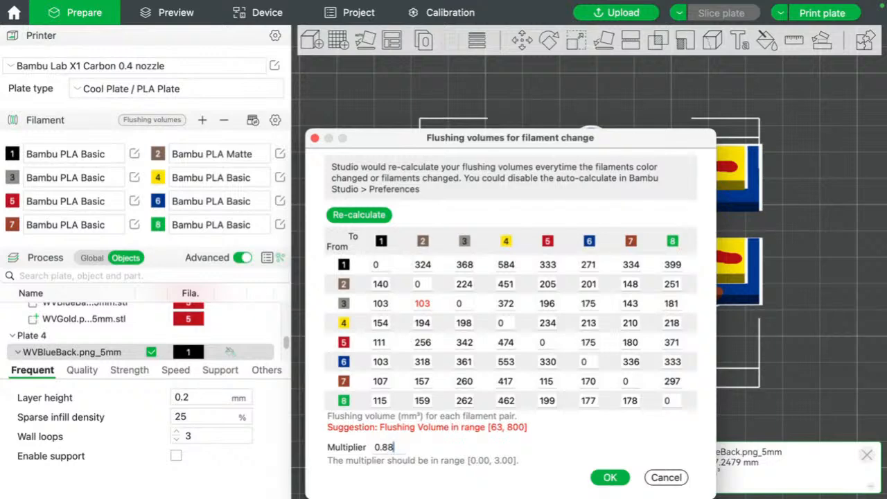
click(367, 216)
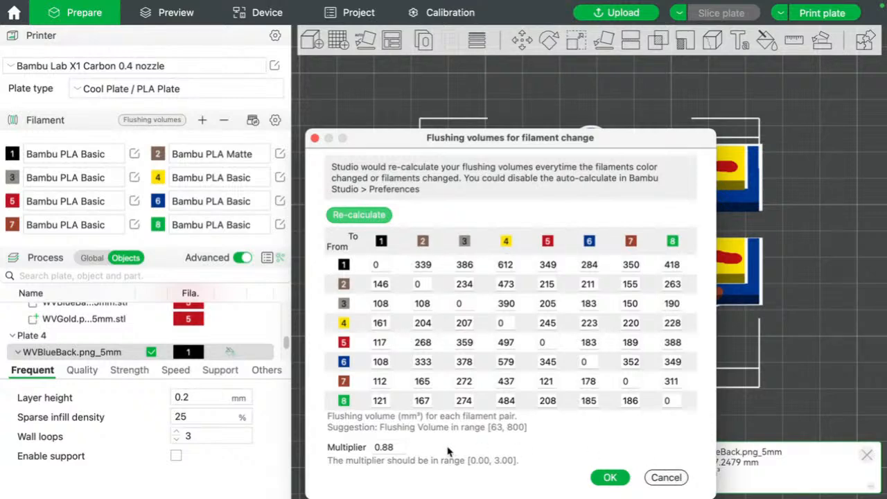
- Set the flushing multiplier to 0.65, recalculate the flushing volumes and apply them
drag(401, 447, 310, 437)
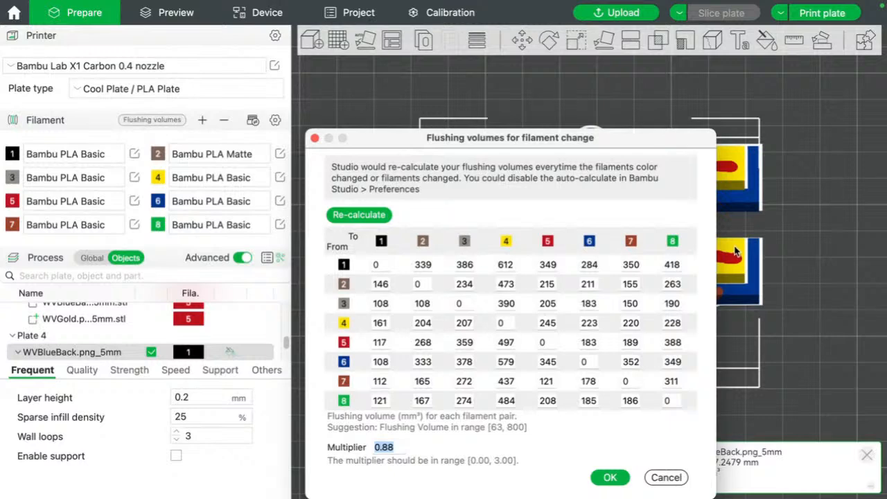
text(.65)
click(612, 477)
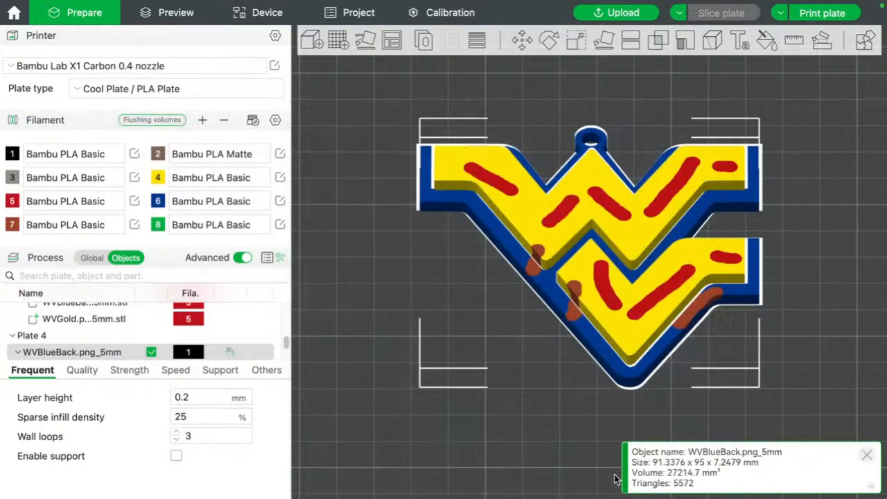
click(149, 119)
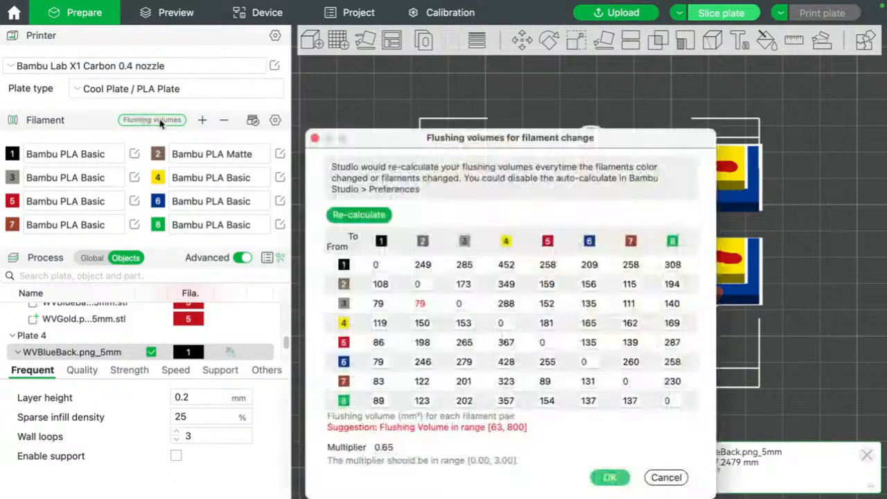
click(366, 215)
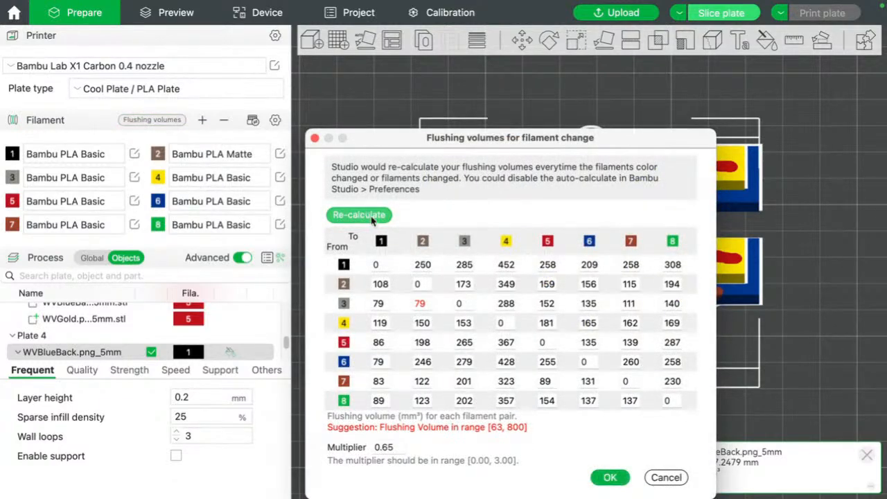
click(610, 477)
- Slice plate 4 again and show the slicing results of the single-color plate 3 for comparison
drag(592, 97, 614, 111)
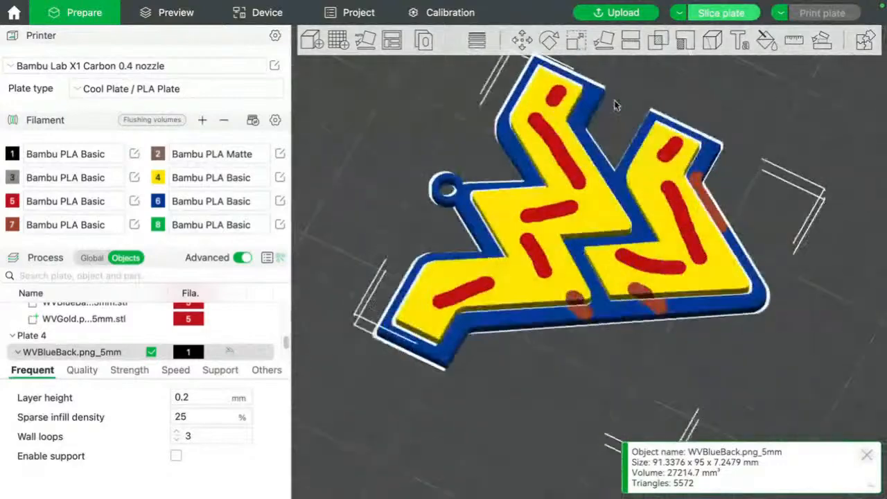
click(711, 15)
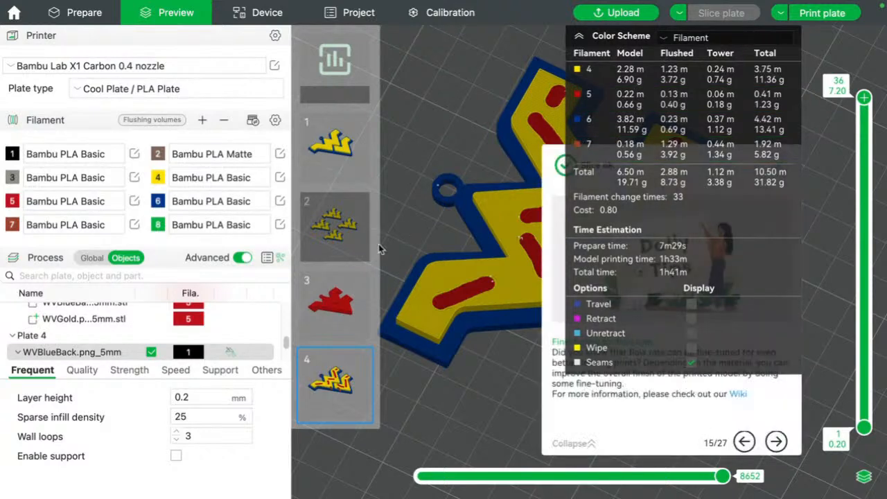
click(344, 305)
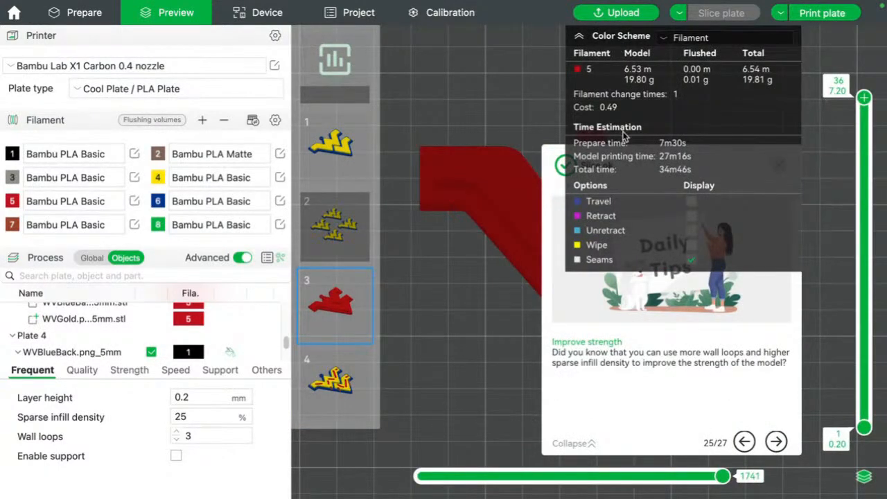
- Show the slicing results of plate 1, and fill the front faces of its WV logo with brown filament 2
click(343, 163)
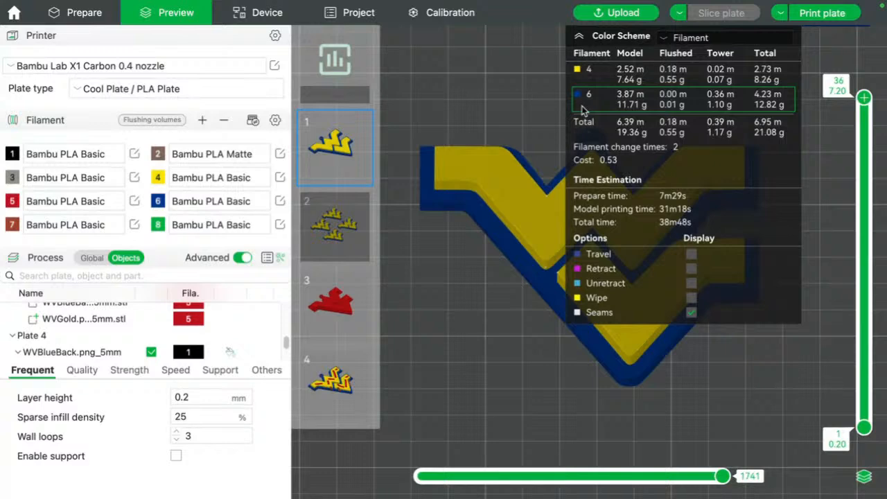
click(103, 19)
click(712, 198)
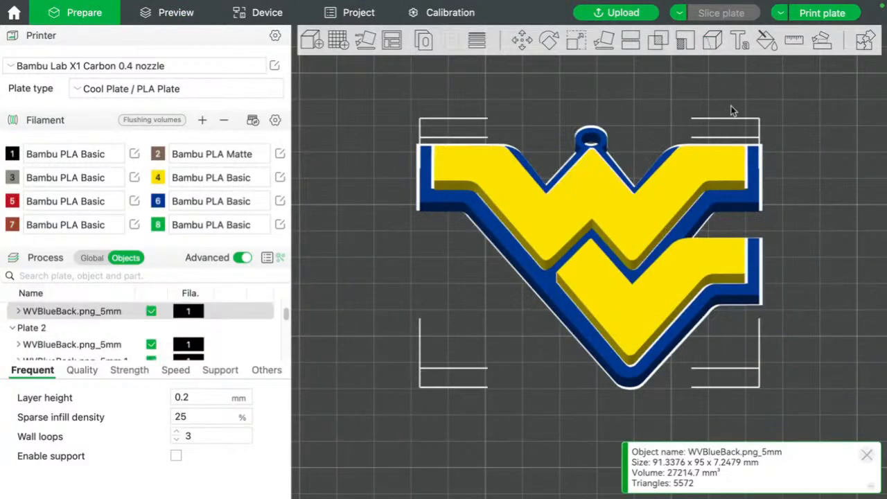
click(762, 45)
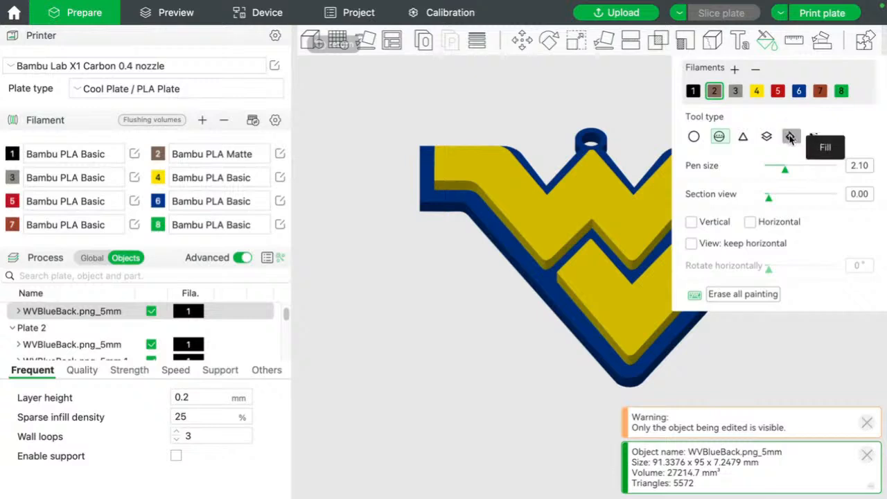
click(786, 136)
click(572, 205)
click(596, 277)
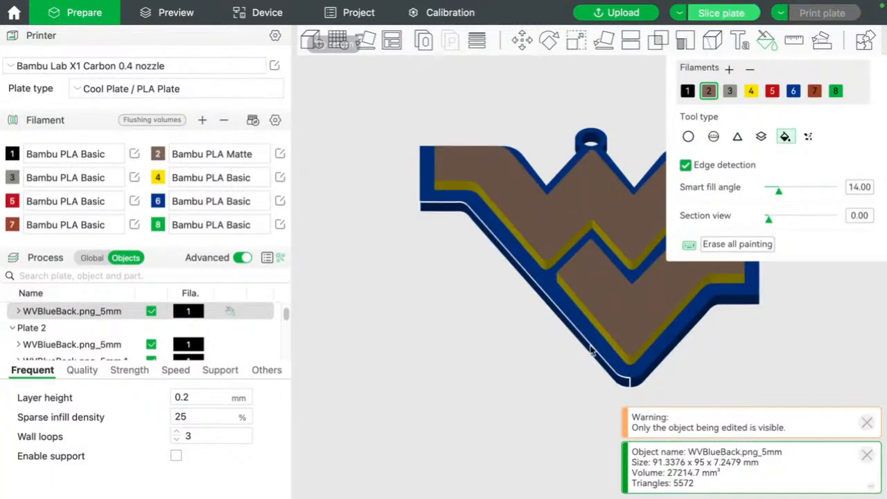
- Fill the blue backing's front face and lower side walls on the plate 1 logo with red filament 5
click(772, 91)
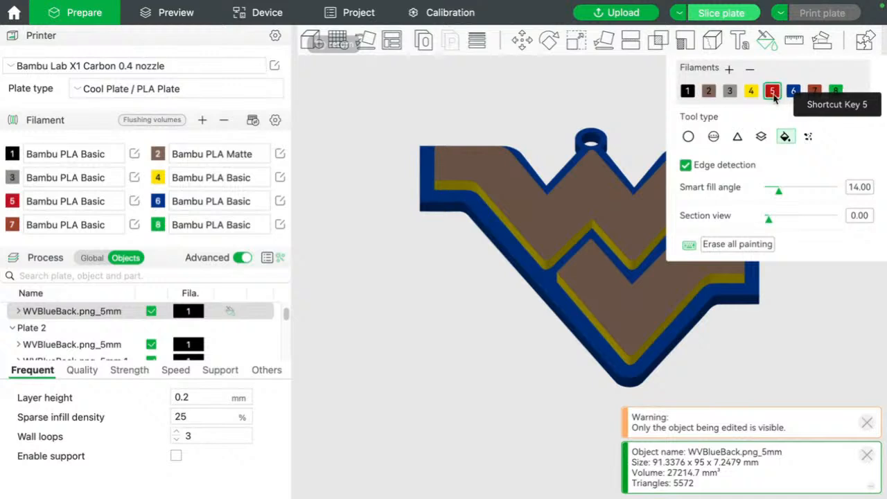
click(563, 303)
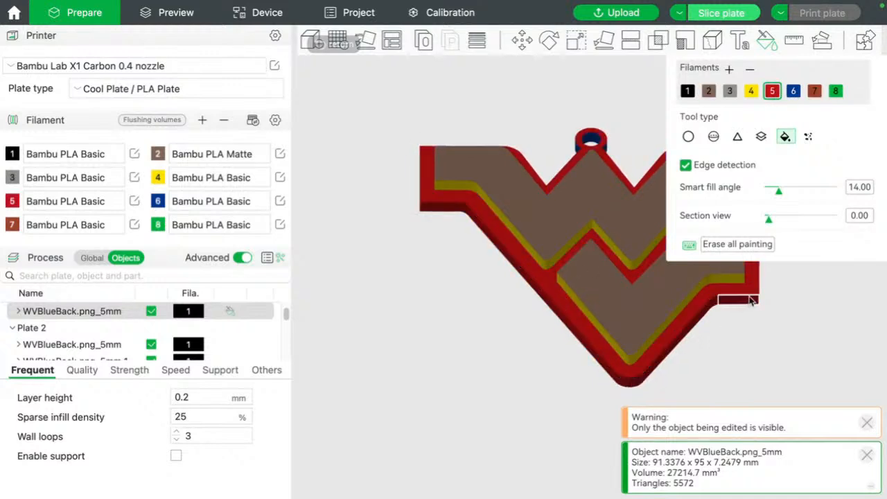
click(753, 300)
- Fill the raised letters' front faces and their lower side walls with green filament 8
click(836, 91)
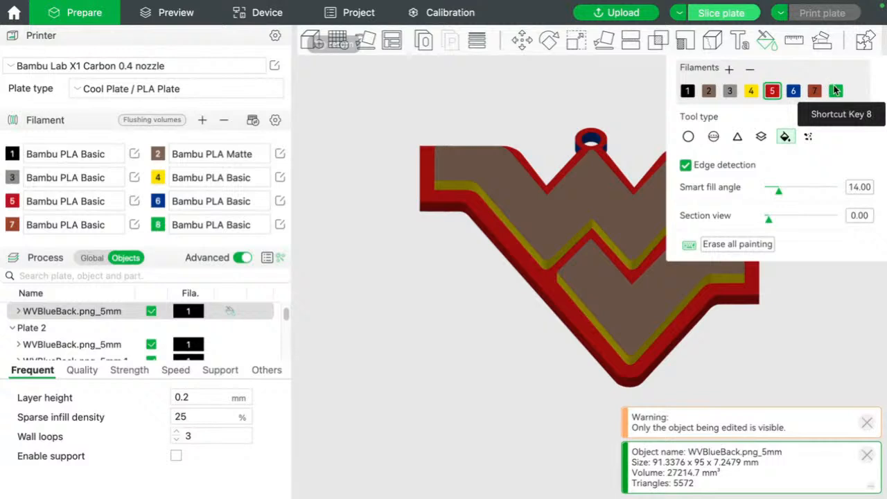
click(661, 293)
click(624, 219)
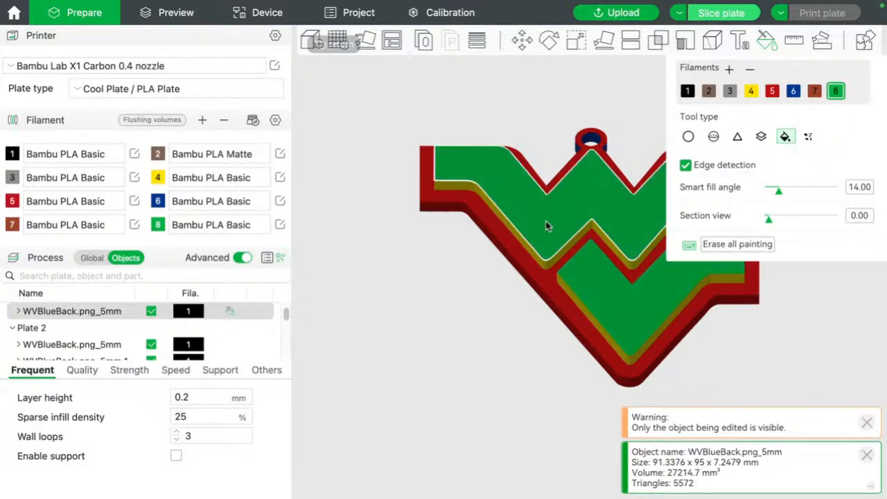
click(552, 261)
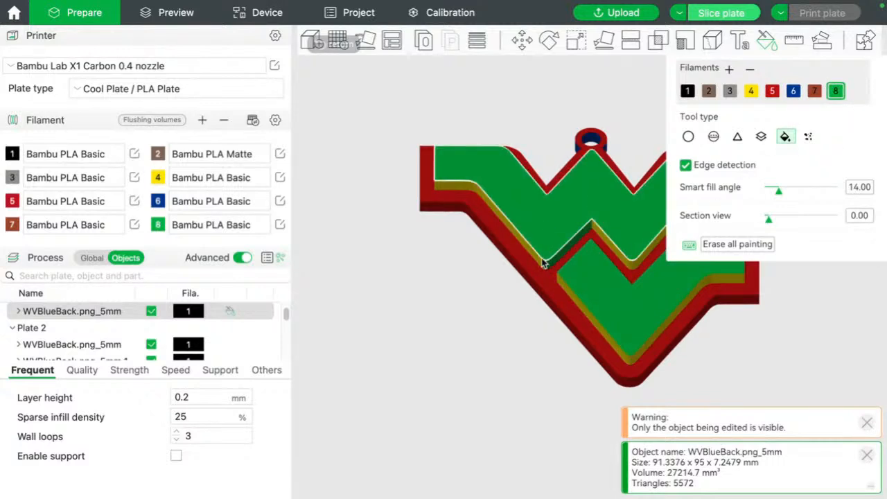
click(543, 264)
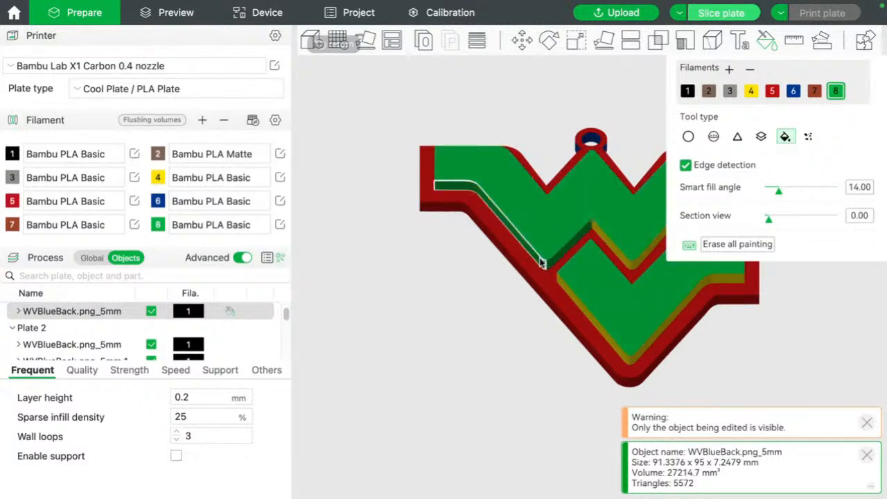
click(611, 242)
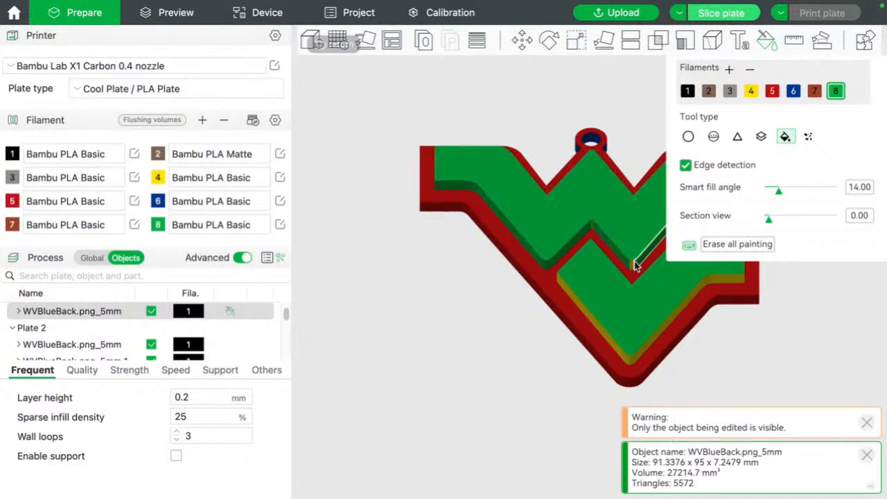
click(635, 265)
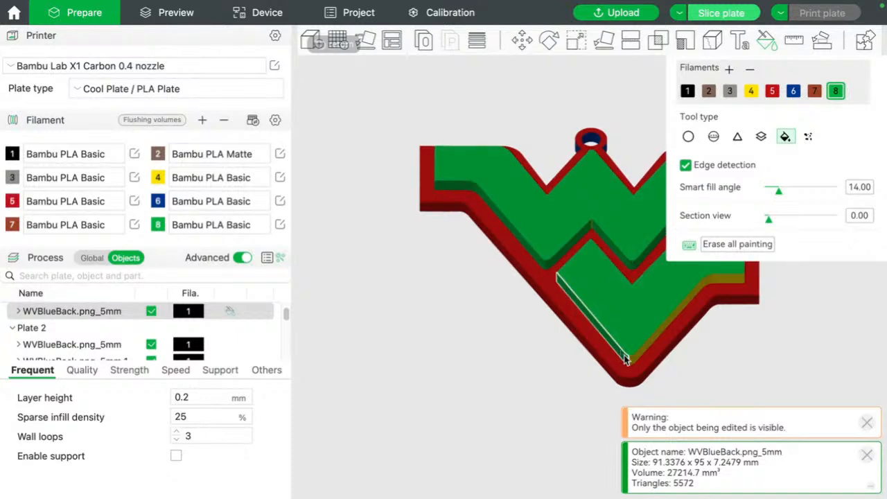
- Fill the remaining yellow side walls along the upper edges of the raised letters with green filament 8
drag(506, 374, 485, 262)
drag(518, 151, 486, 167)
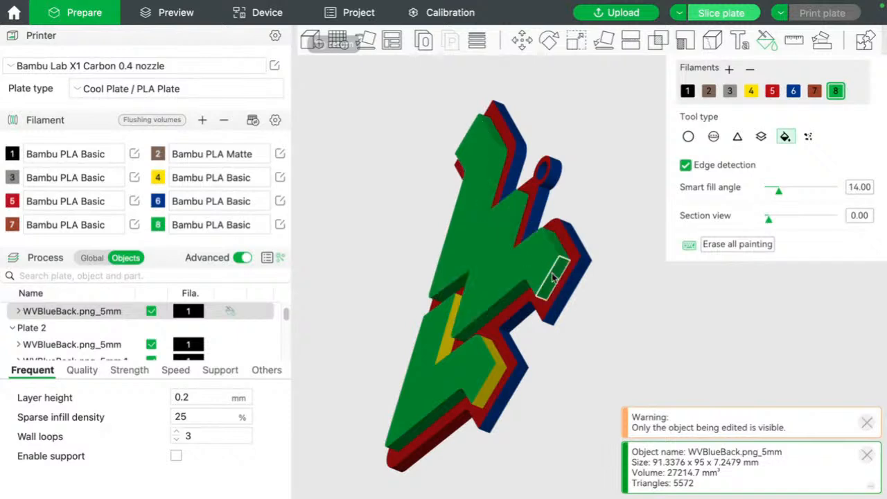
drag(603, 302, 627, 316)
click(575, 274)
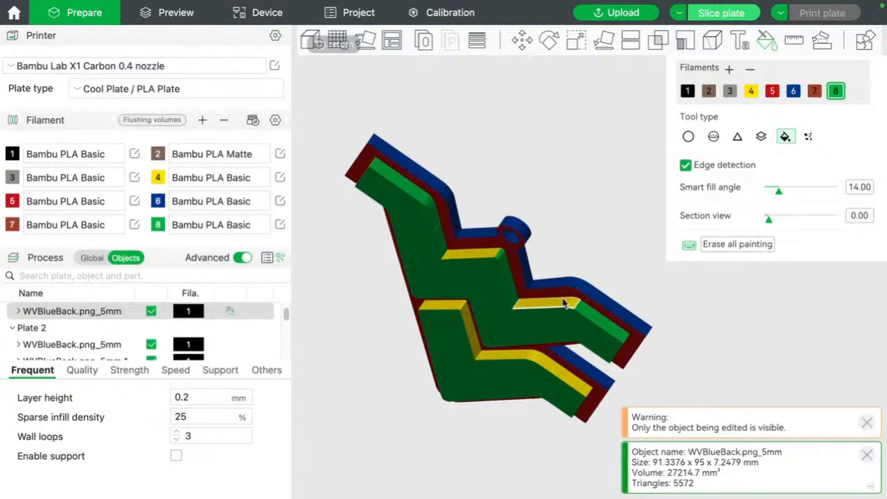
click(561, 303)
click(480, 256)
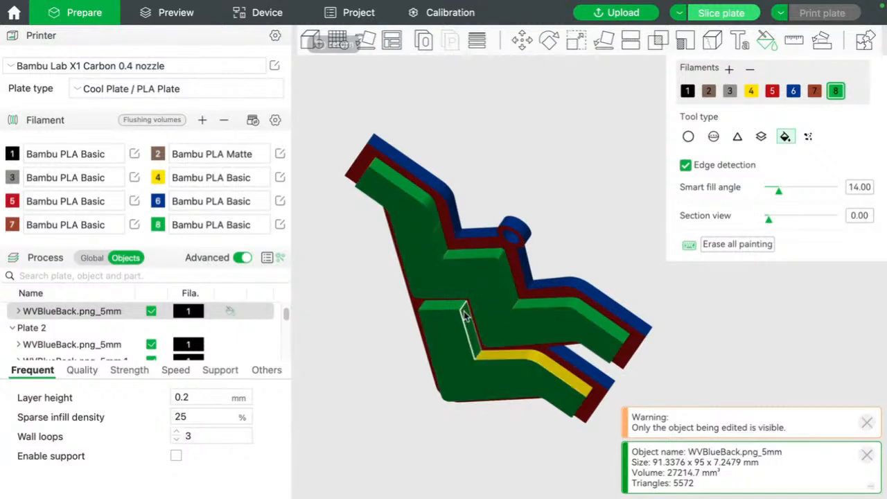
click(485, 353)
- Fill the backing's front face around the letters with black filament 1 and inspect the painted logo from several sides
drag(544, 216, 639, 119)
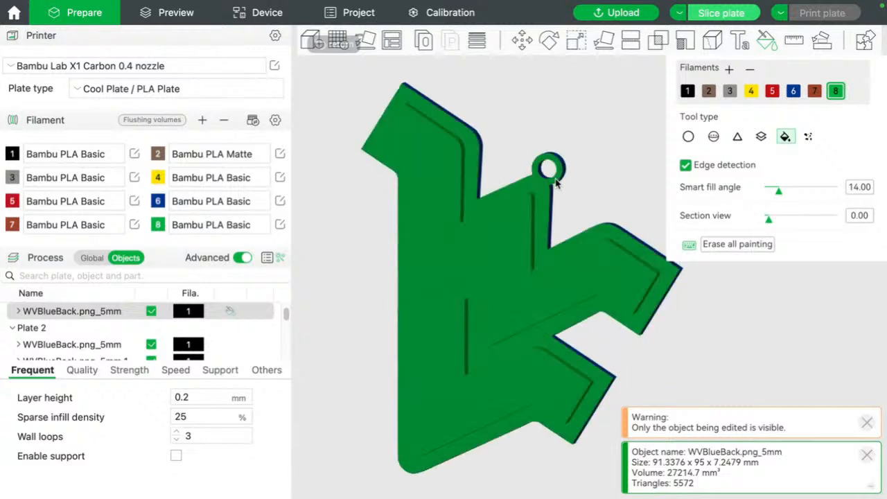
click(687, 90)
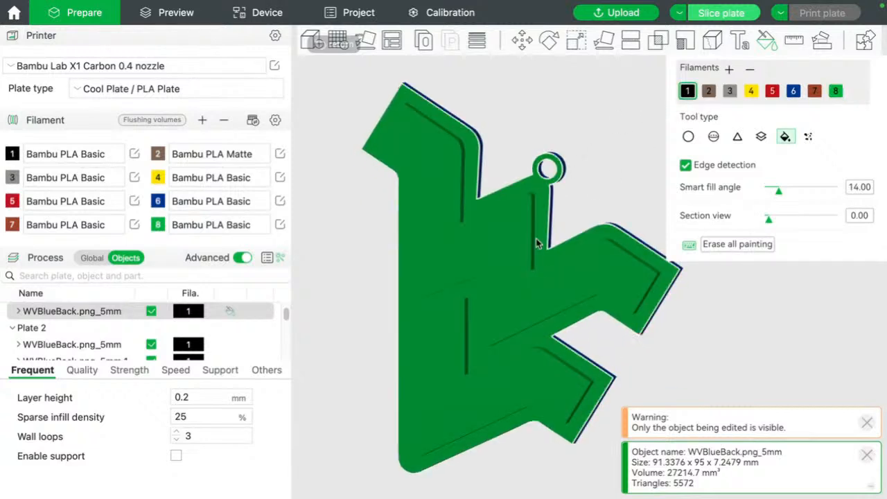
click(537, 234)
drag(584, 182, 545, 121)
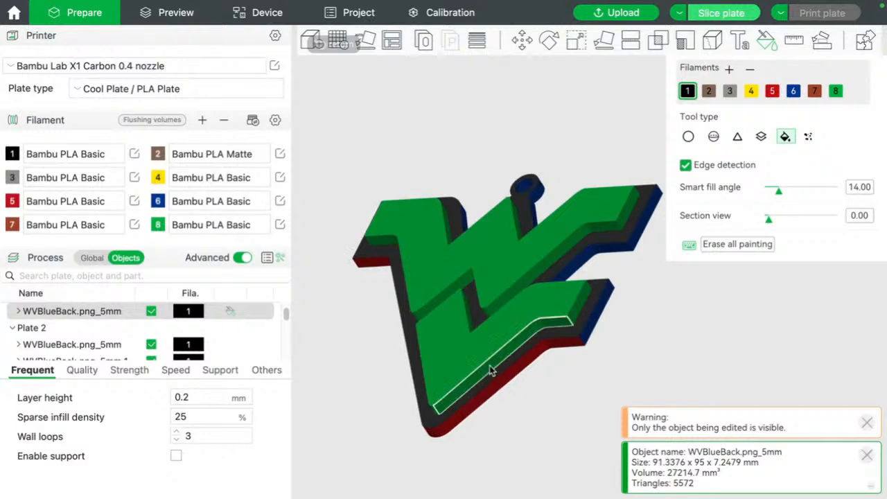
drag(518, 164, 526, 198)
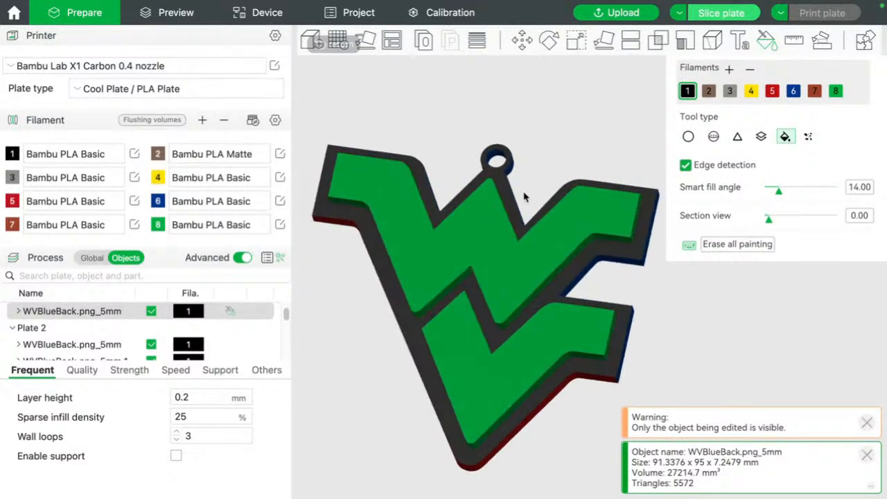
drag(374, 362, 405, 357)
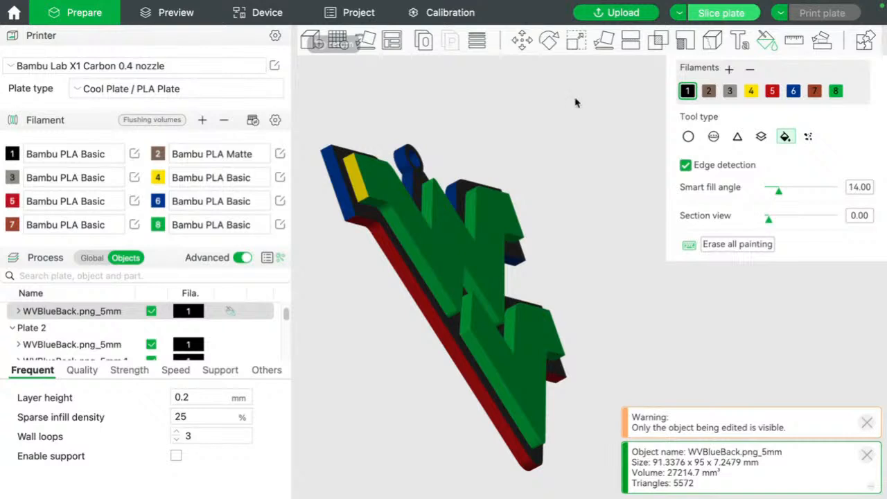
- Undo all color fills on the plate 1 logo as well as the earlier painting on the plate 4 logo
key(super+z)
key(super+z)
key(super+z)
key(super+z)
key(super+z)
key(super+z)
key(super+z)
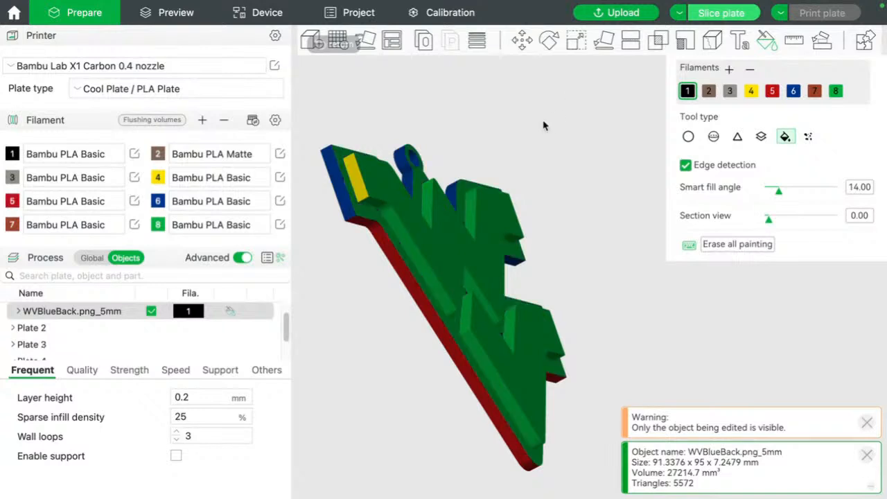
key(super+z)
key(super+z)
key(super+z)
key(super+z)
key(super+z)
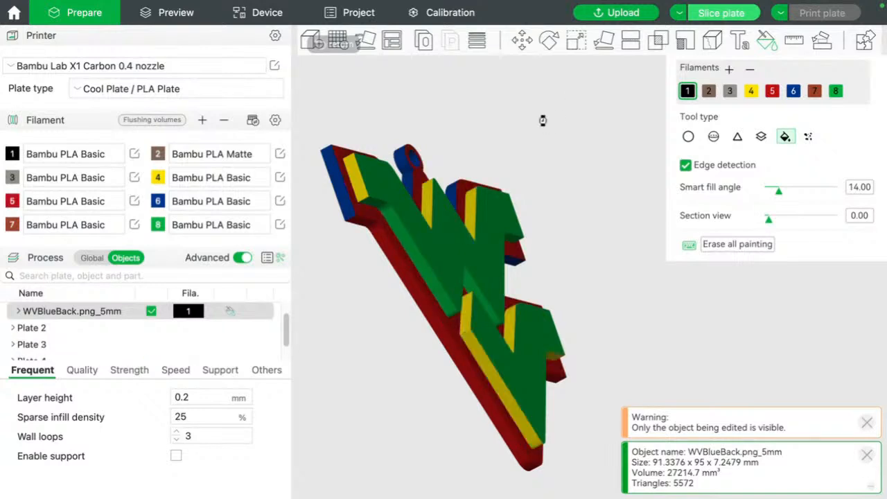
key(super+z)
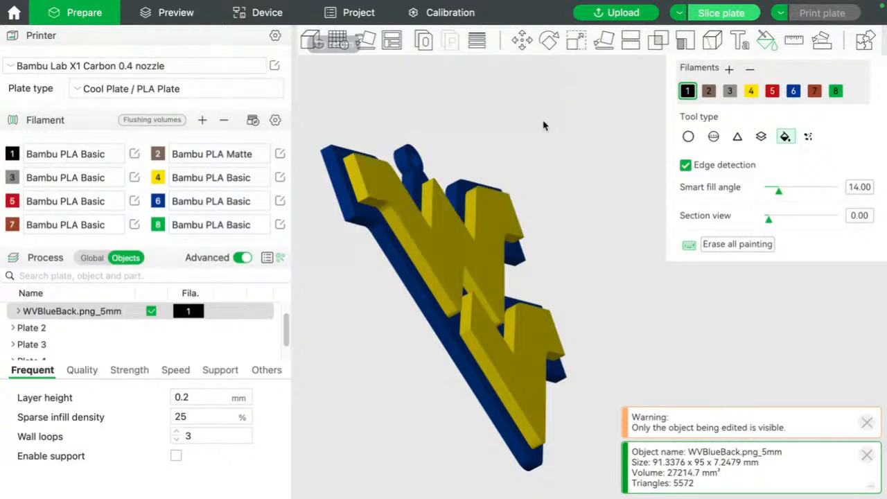
key(super+z)
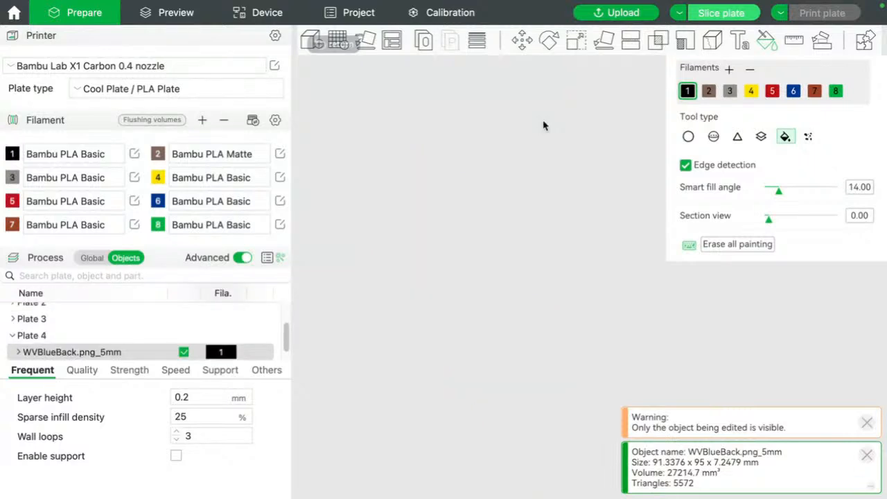
- Leave color painting and slice plate 4 with its unpainted logo
click(349, 49)
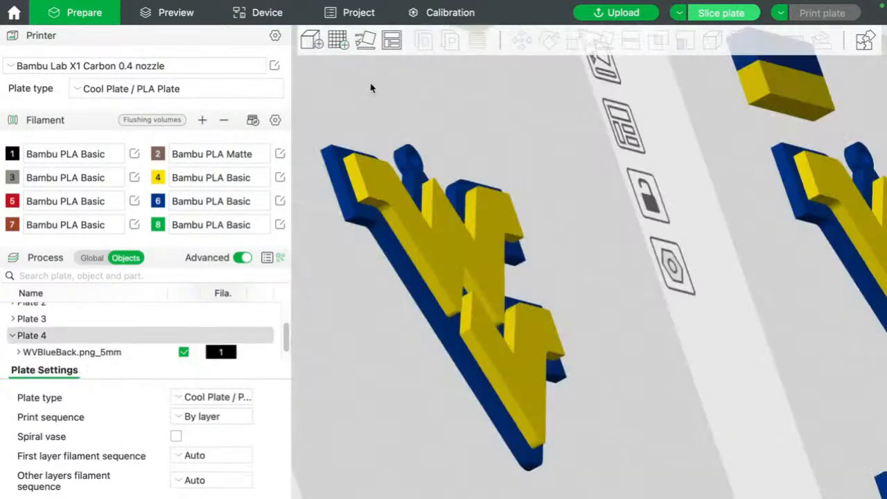
drag(560, 143, 555, 148)
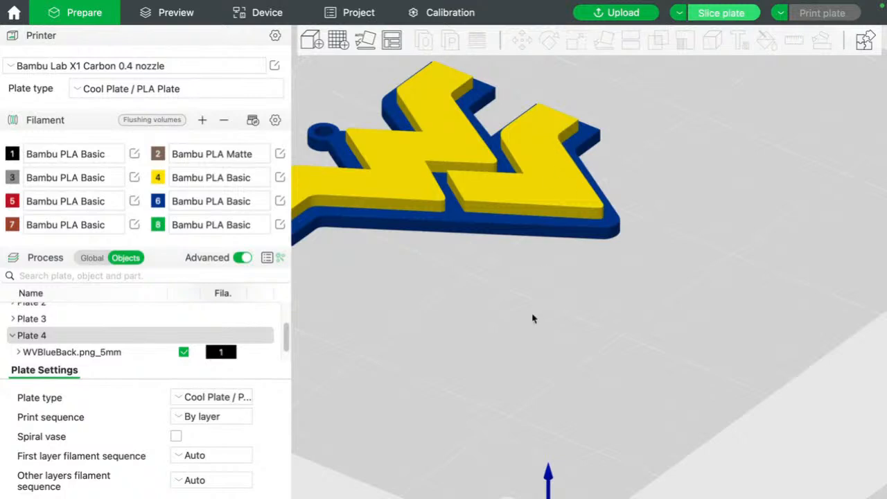
scroll(532, 319, down, 10)
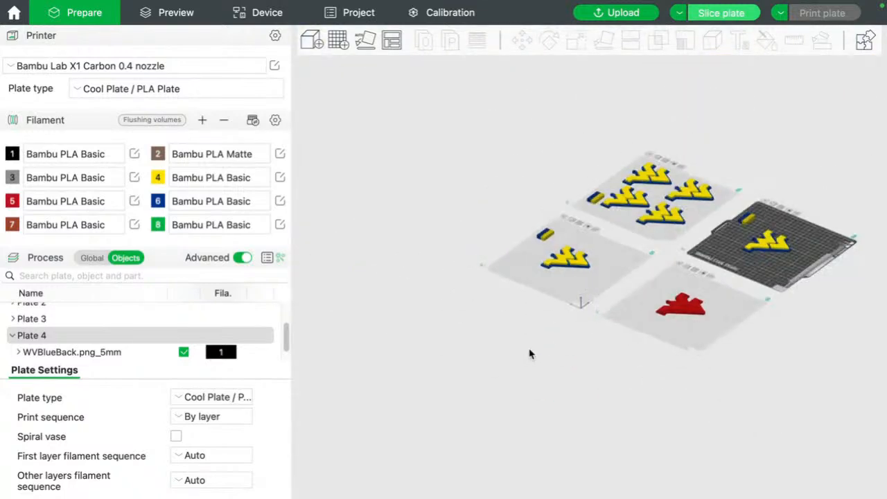
drag(529, 354, 457, 295)
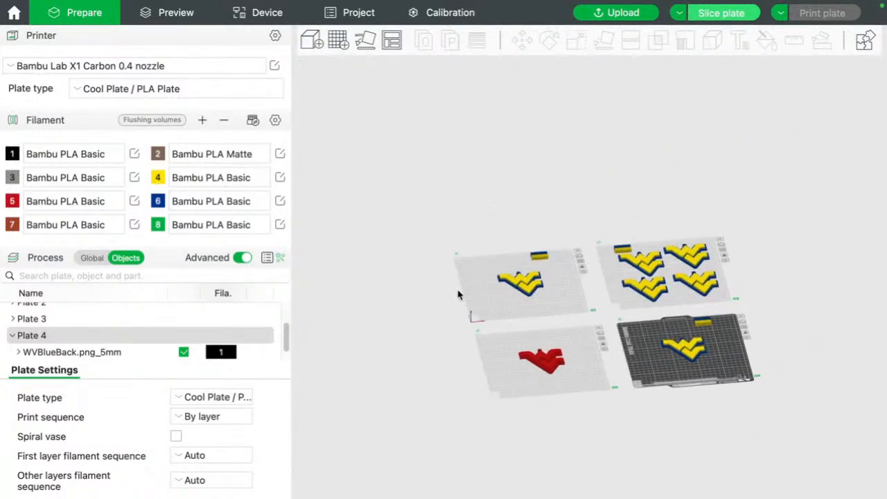
scroll(458, 295, up, 10)
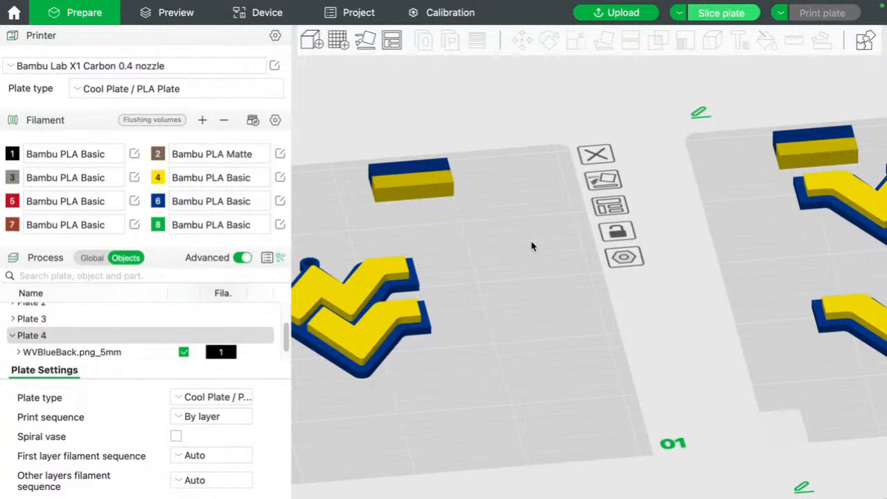
middle_drag(506, 269, 614, 238)
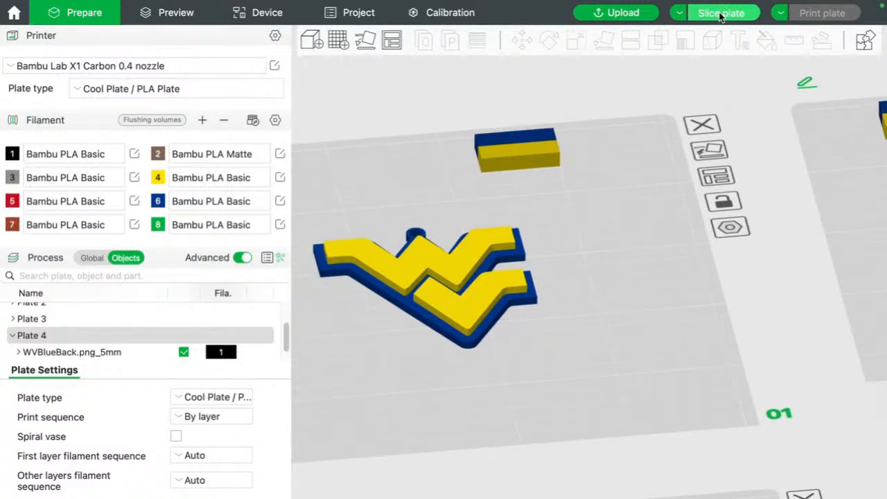
click(721, 12)
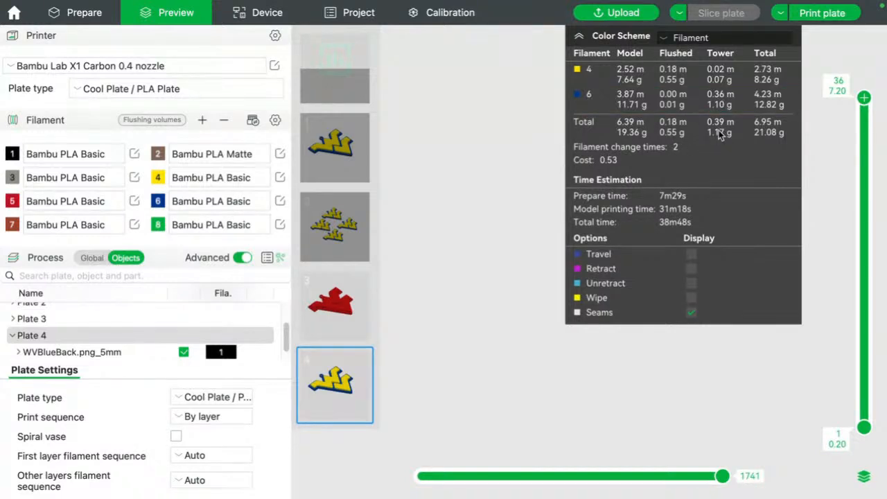
- Compare the slicing results of the four-logo plate 2 with those of the single-logo plate 1
click(362, 213)
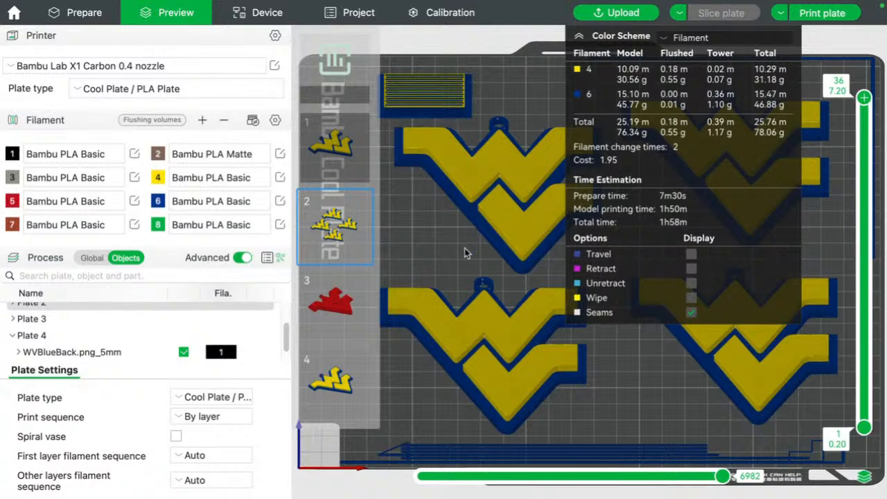
scroll(458, 249, down, 5)
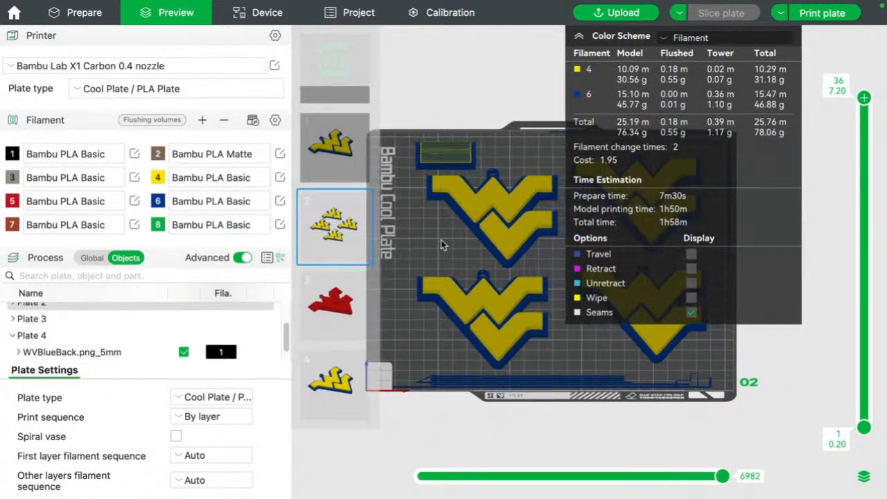
right_drag(441, 241, 406, 237)
right_drag(495, 150, 470, 151)
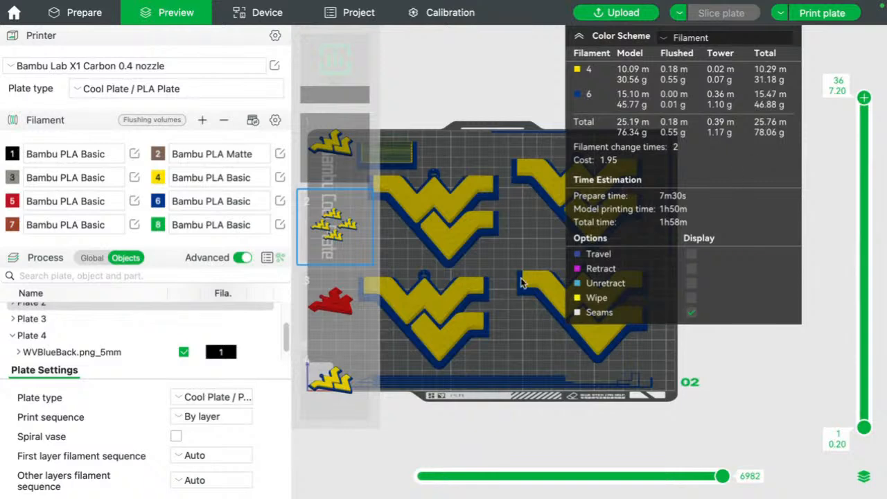
click(338, 144)
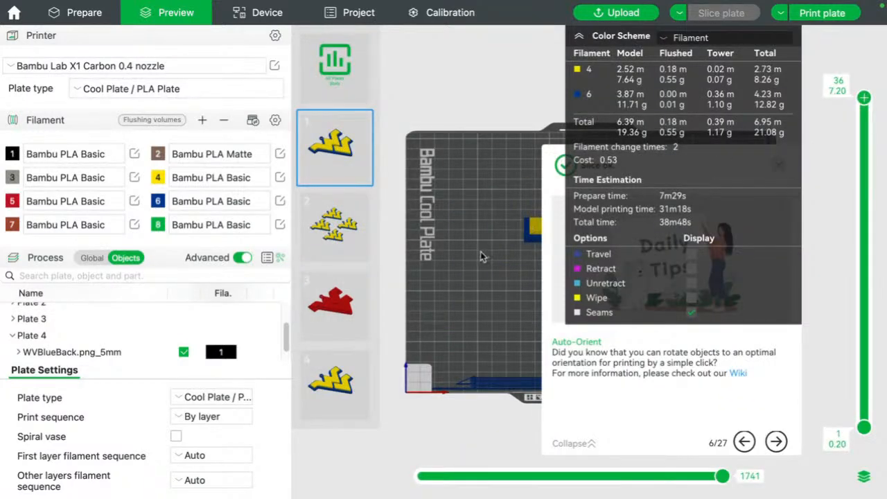
- Recheck filament use, flushing waste, cost and print time for plates 1 and 2, ending on the four-logo plate
scroll(481, 257, up, 3)
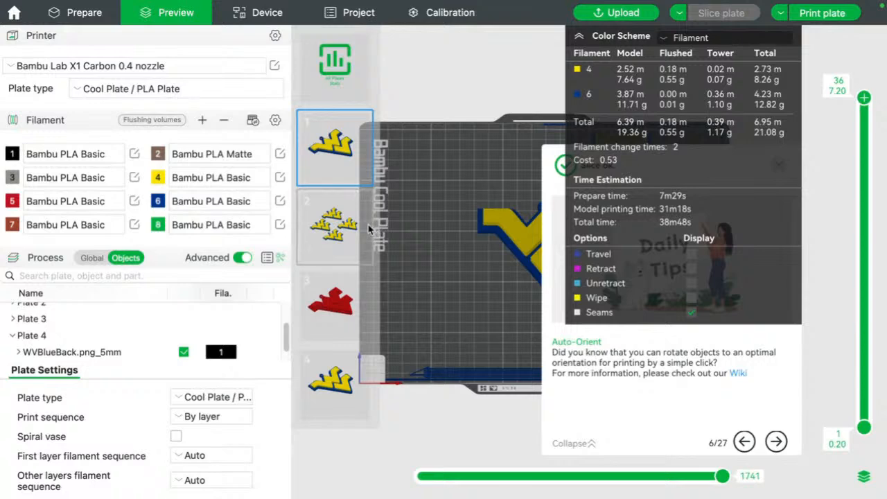
click(370, 228)
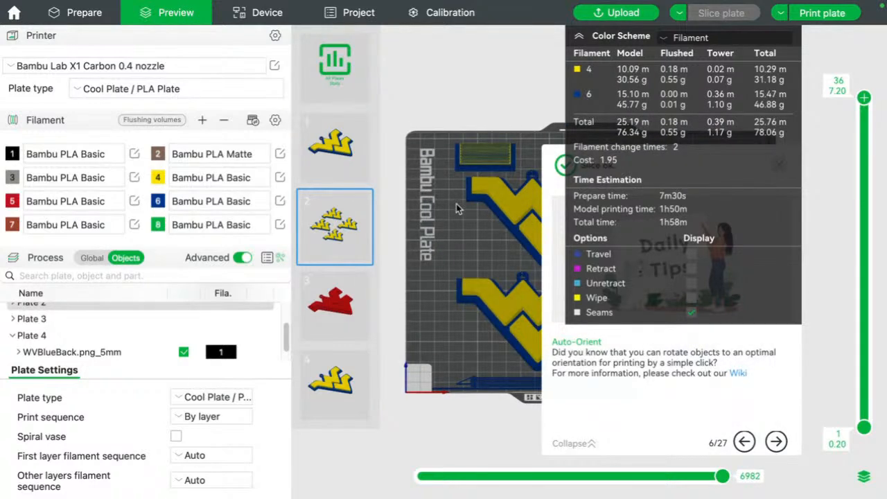
right_drag(456, 205, 409, 172)
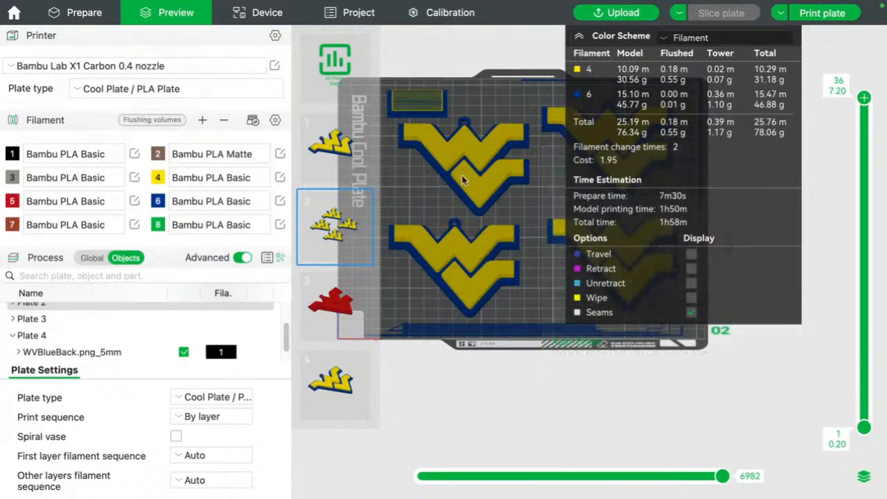
click(319, 161)
click(327, 208)
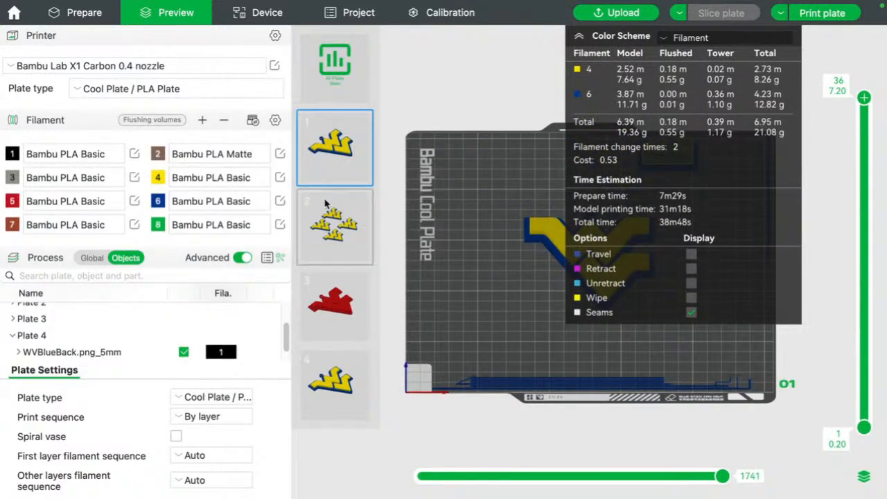
scroll(435, 208, down, 4)
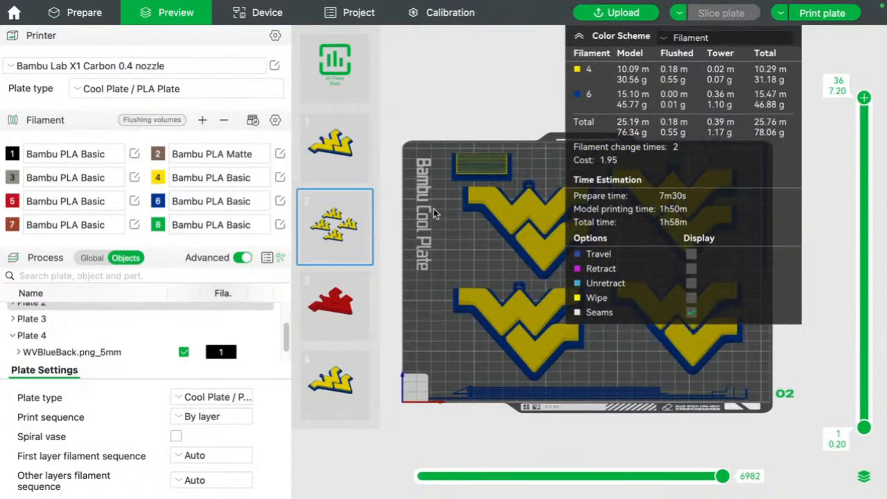
middle_drag(437, 218, 379, 203)
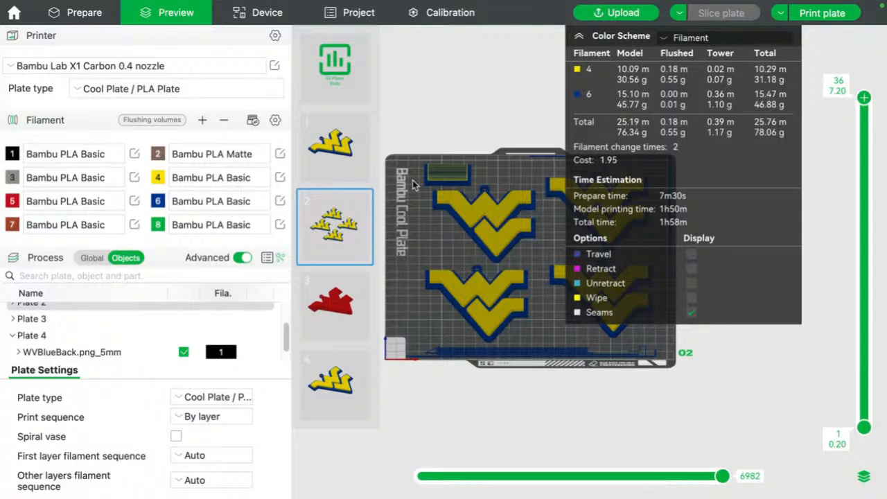
scroll(416, 187, down, 3)
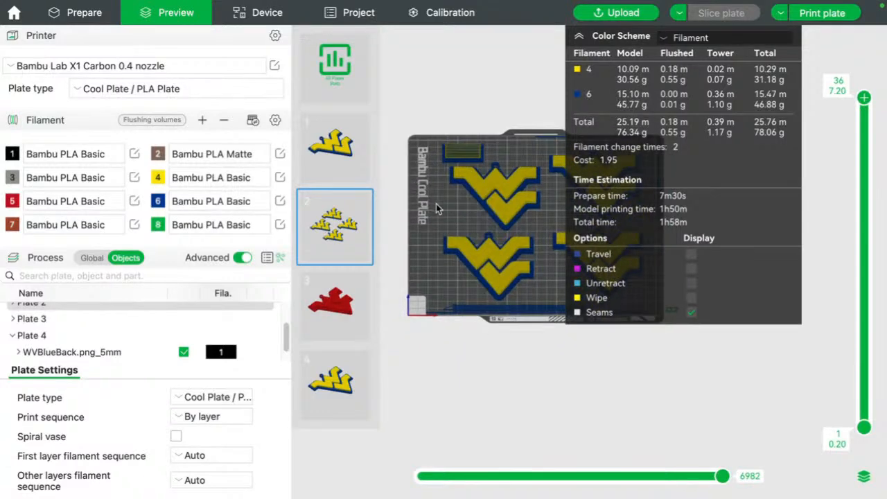
mouse_move(436, 203)
right_down()
mouse_move(406, 183)
mouse_move(406, 195)
right_up()
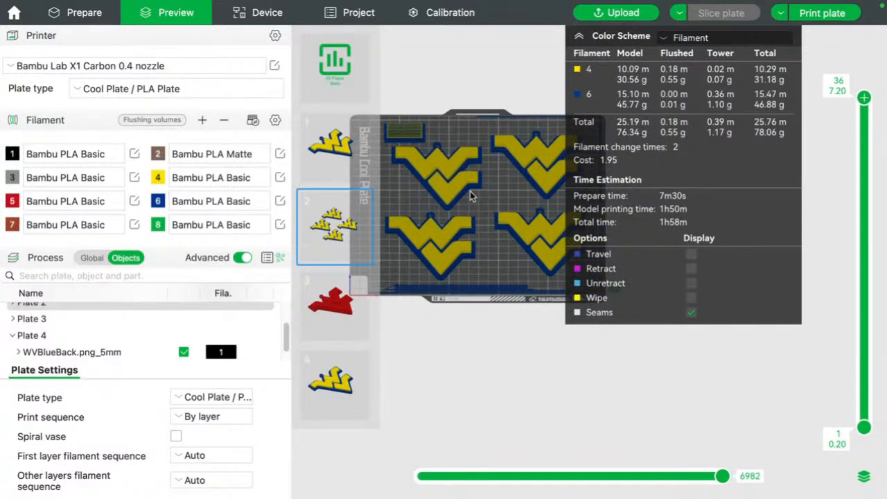
right_drag(470, 196, 483, 223)
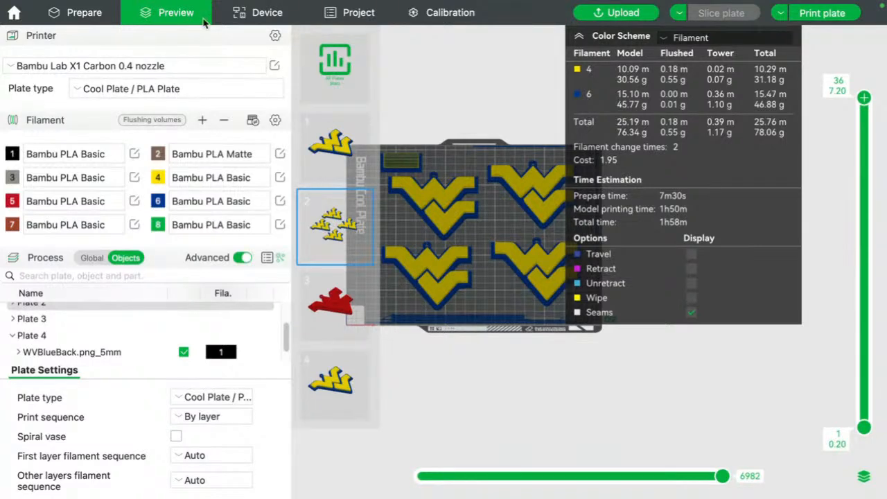
- Delete the two logos on the plate's right side from plate 2 and auto-arrange the remaining two
click(80, 13)
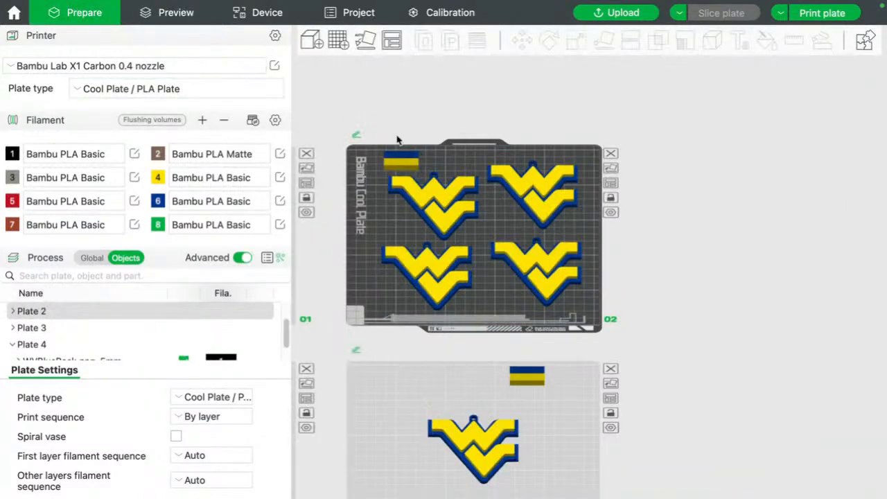
click(519, 202)
key(Delete)
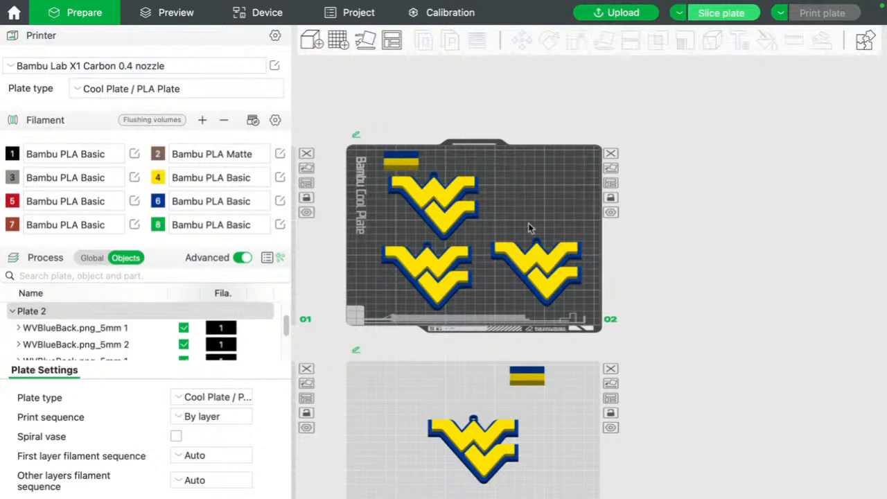
click(532, 262)
key(Delete)
click(610, 183)
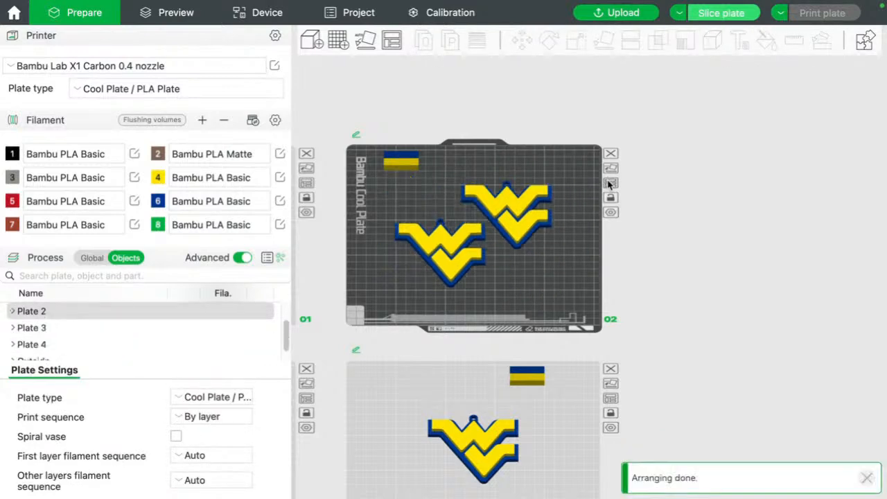
- Review plate 1's slicing results, and slice the two-logo plate 2 to compare its filament use, cost and print time
middle_drag(558, 207, 668, 143)
click(390, 208)
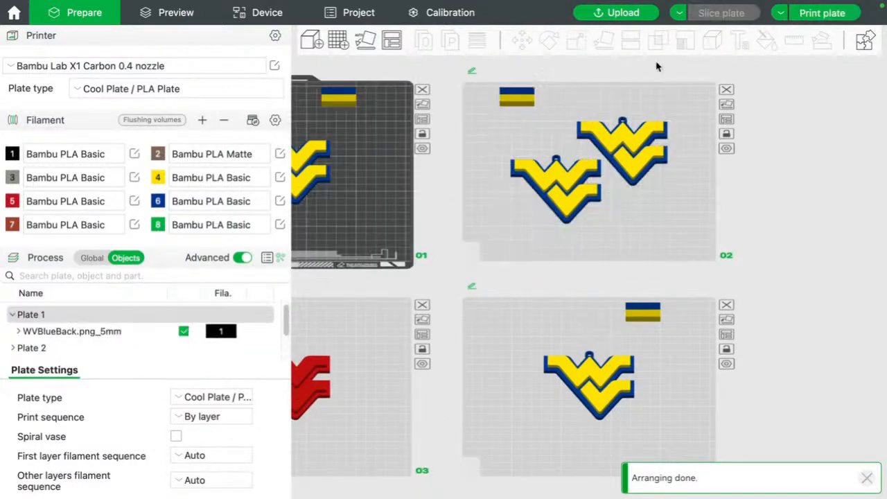
click(144, 14)
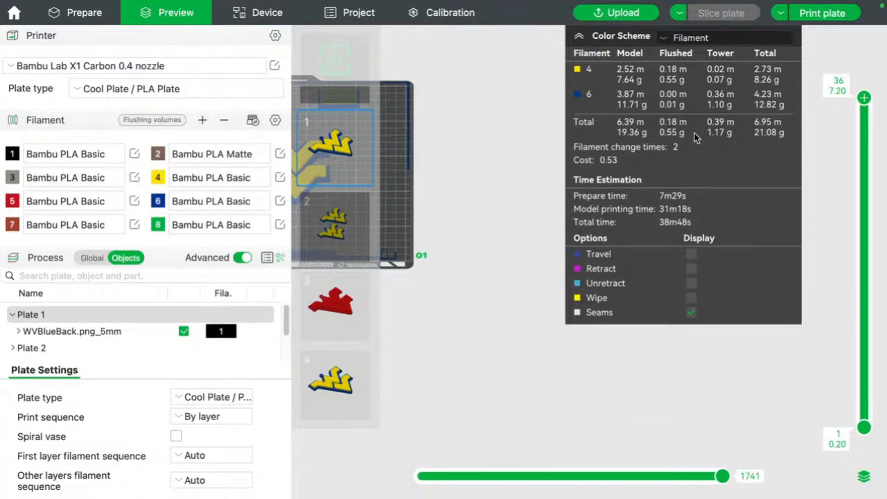
click(349, 221)
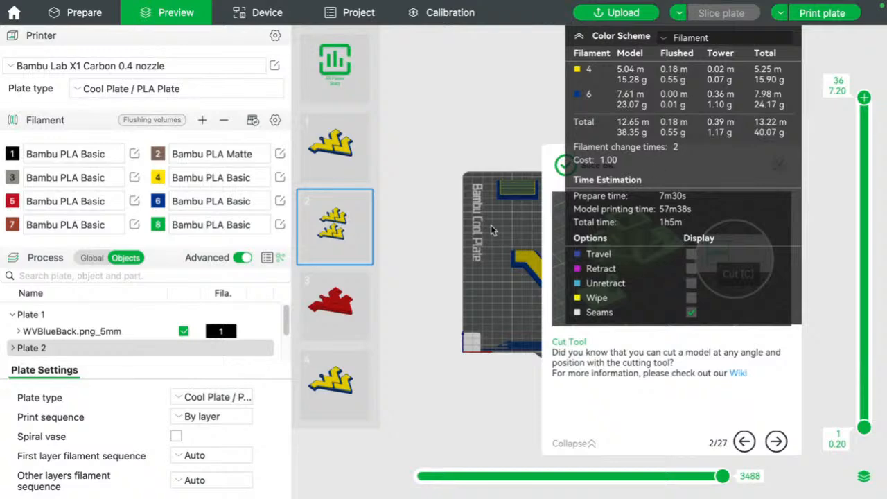
right_drag(490, 226, 455, 218)
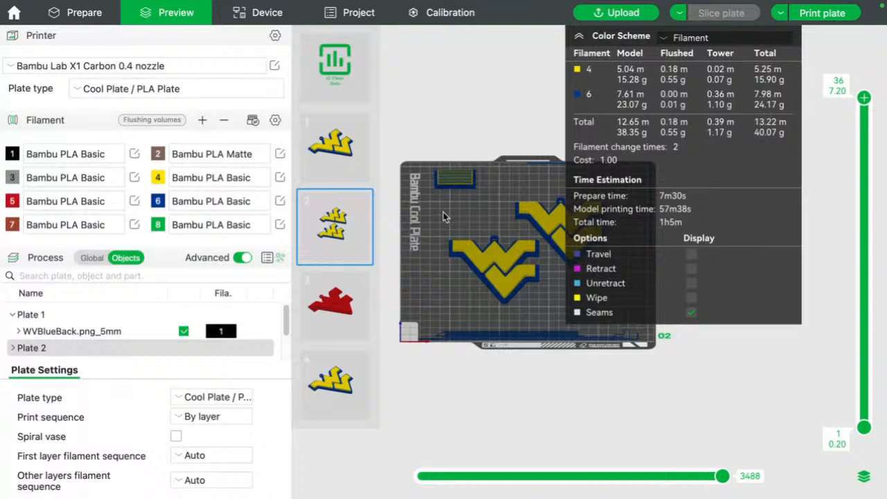
scroll(443, 217, down, 2)
drag(465, 221, 466, 194)
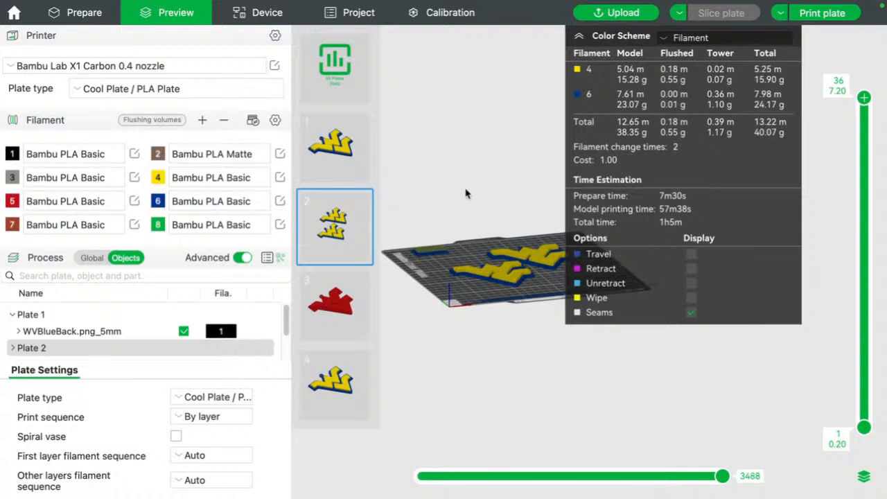
- Set the flushing volume multiplier to 1, recalculate the flushing volumes for all filament pairs and apply them
click(174, 122)
click(367, 215)
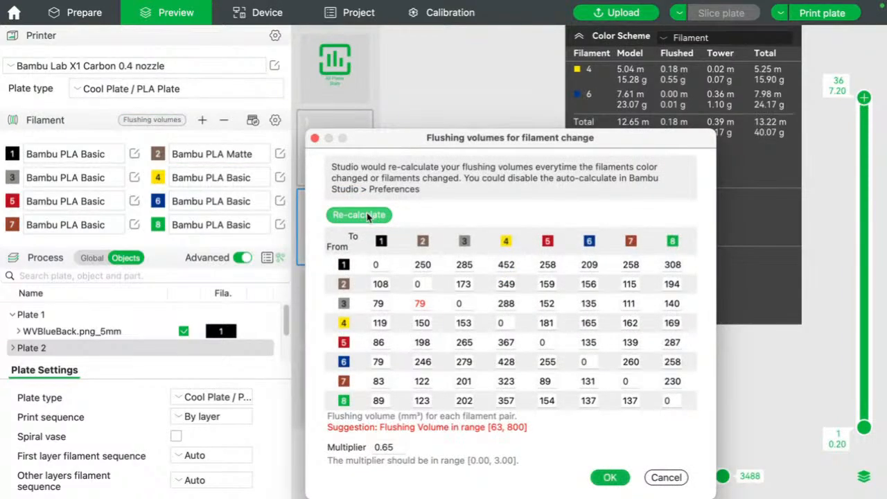
drag(402, 447, 374, 447)
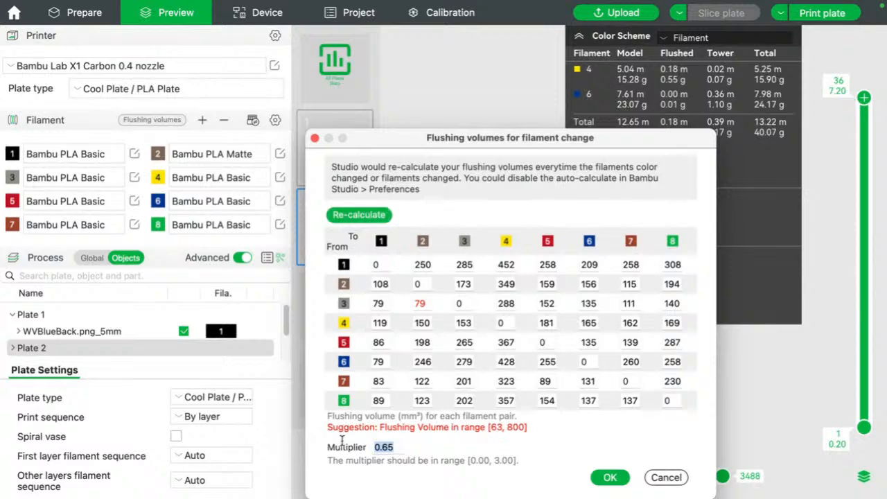
text(1)
click(373, 218)
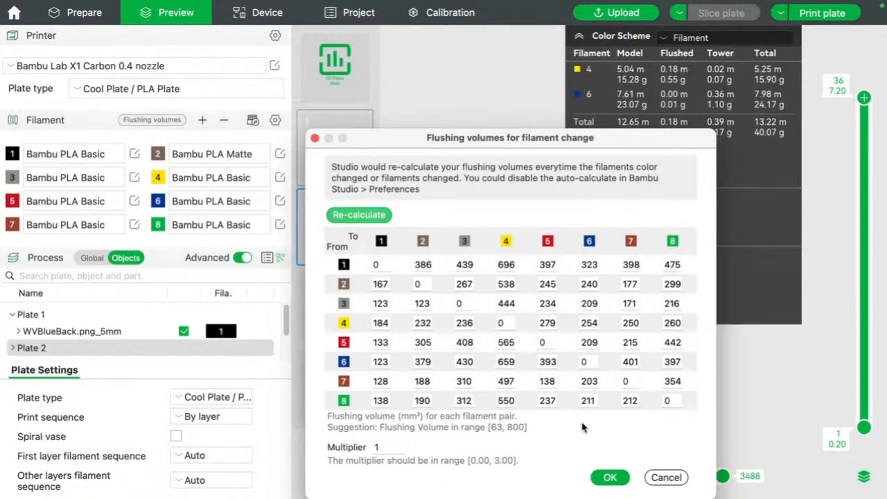
click(610, 477)
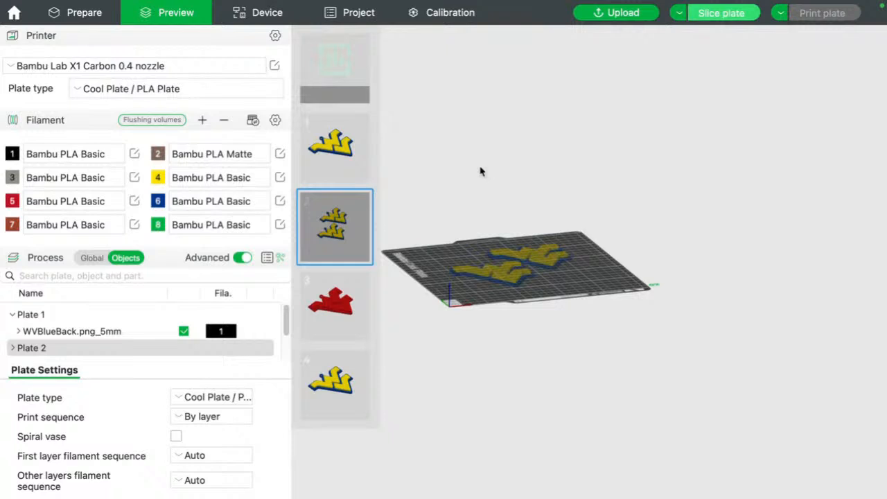
- Re-slice plates 1 and 2 with the new flushing volumes and compare their flushed filament, cost and print time
click(343, 156)
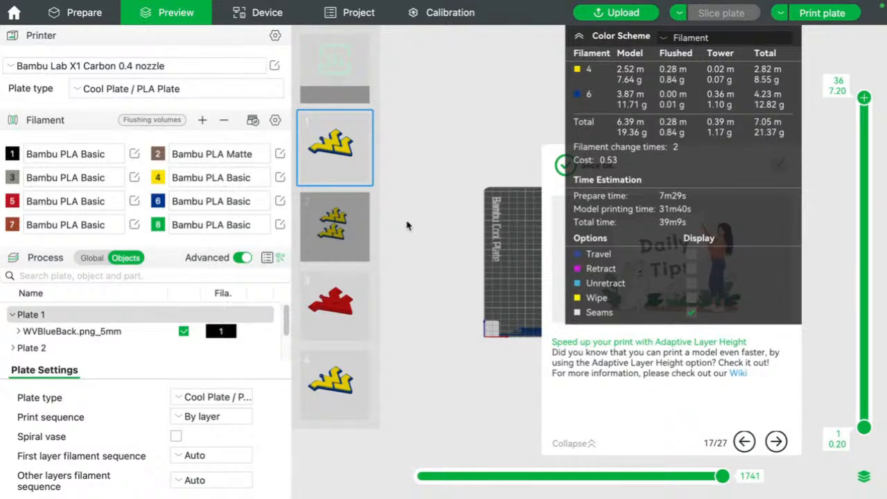
click(354, 231)
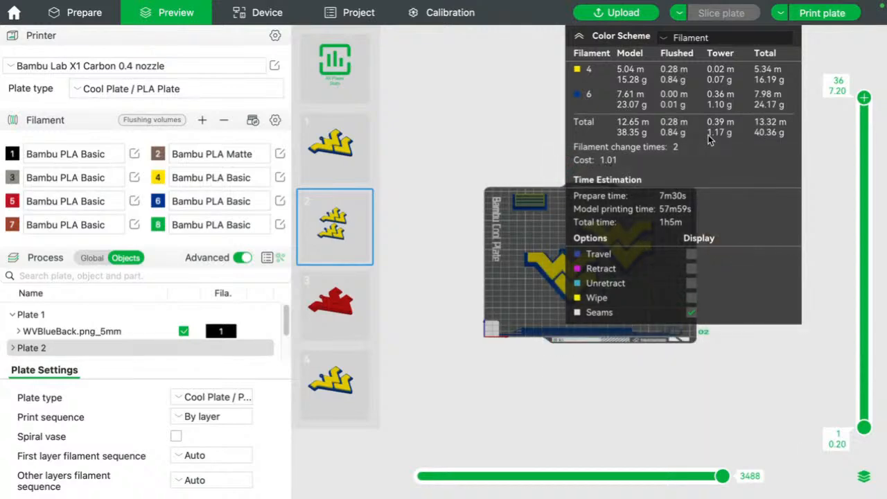
click(359, 155)
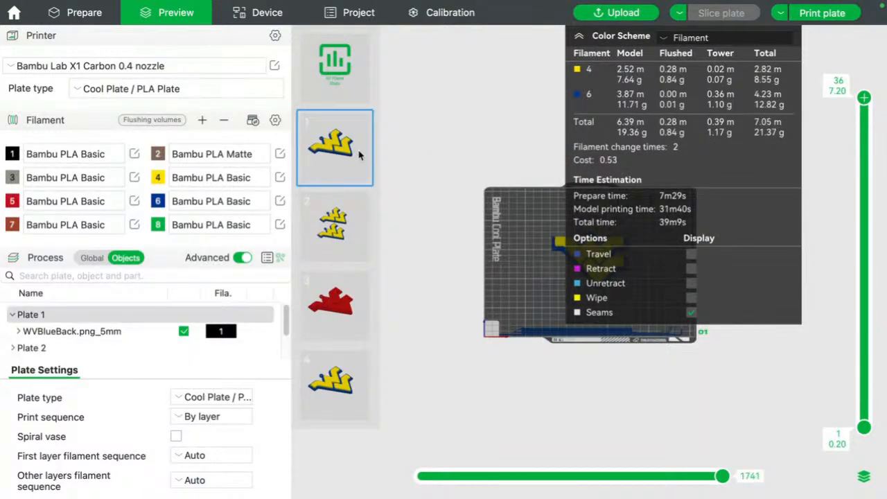
click(346, 220)
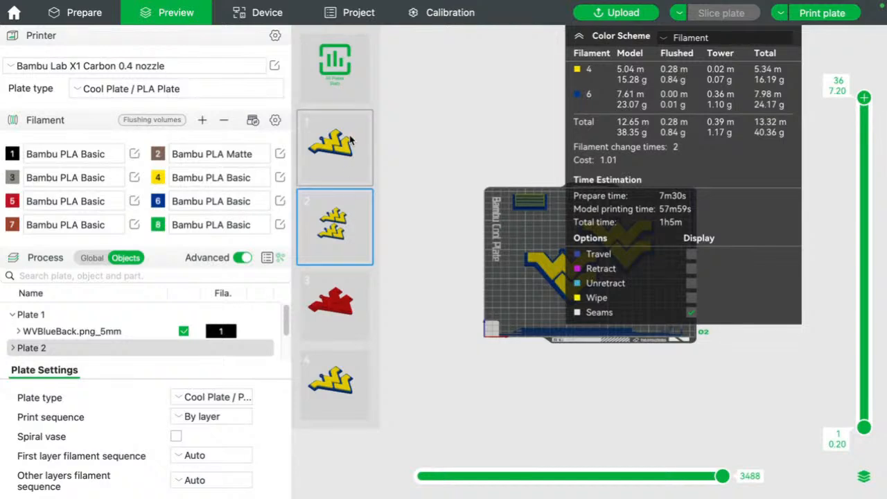
- Examine the sliced two-logo plate 2 from several angles along with its filament, cost and time estimates
scroll(407, 132, down, 1)
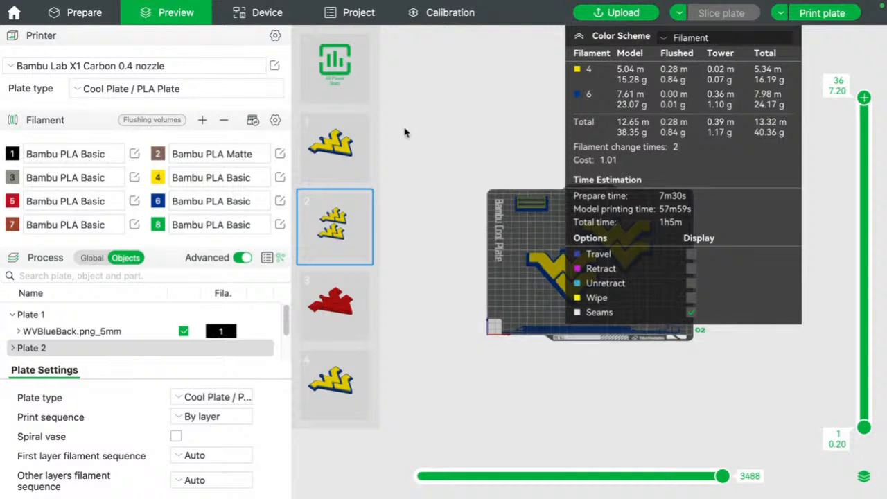
scroll(406, 135, up, 2)
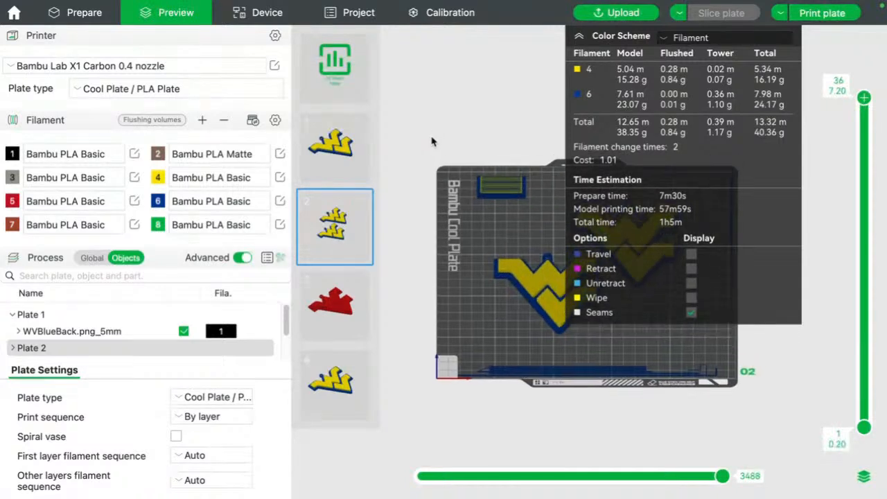
right_drag(431, 138, 427, 150)
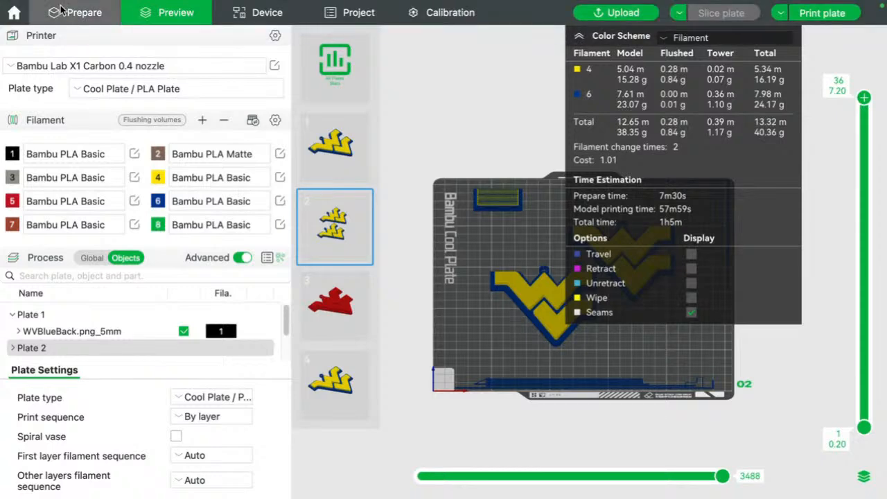
right_drag(439, 124, 425, 120)
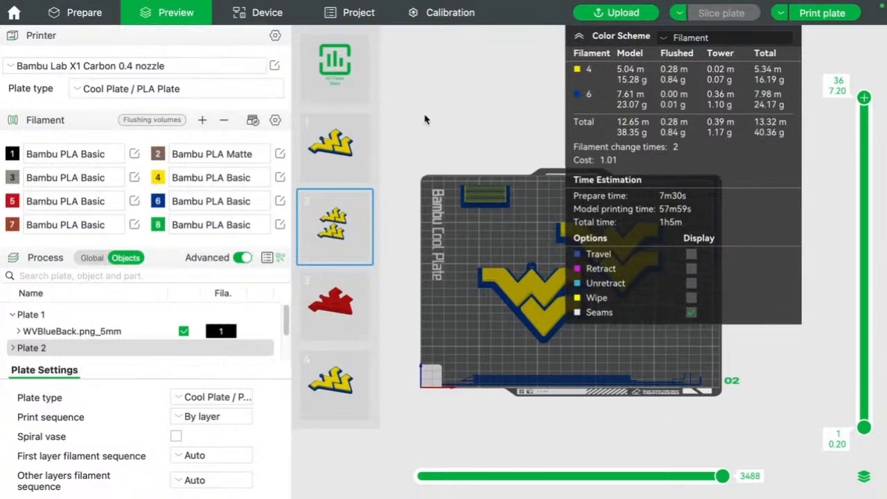
scroll(462, 128, down, 3)
drag(462, 128, 463, 143)
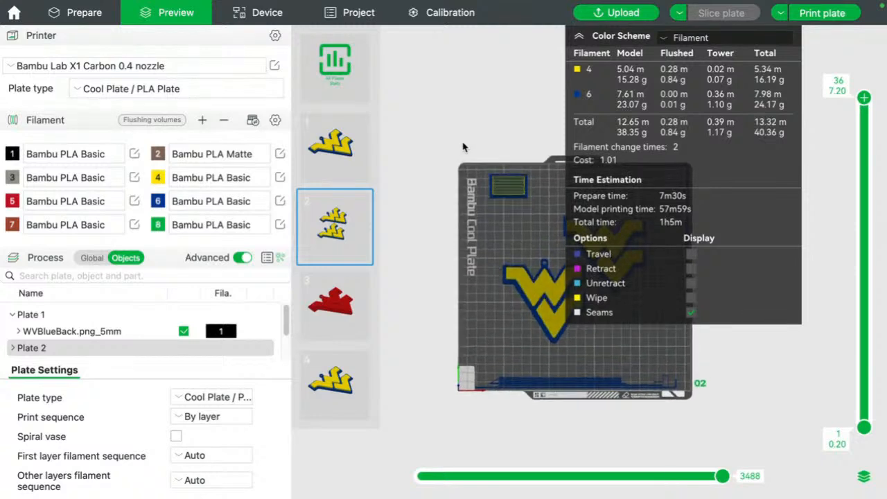
right_drag(458, 249, 454, 207)
drag(486, 110, 487, 88)
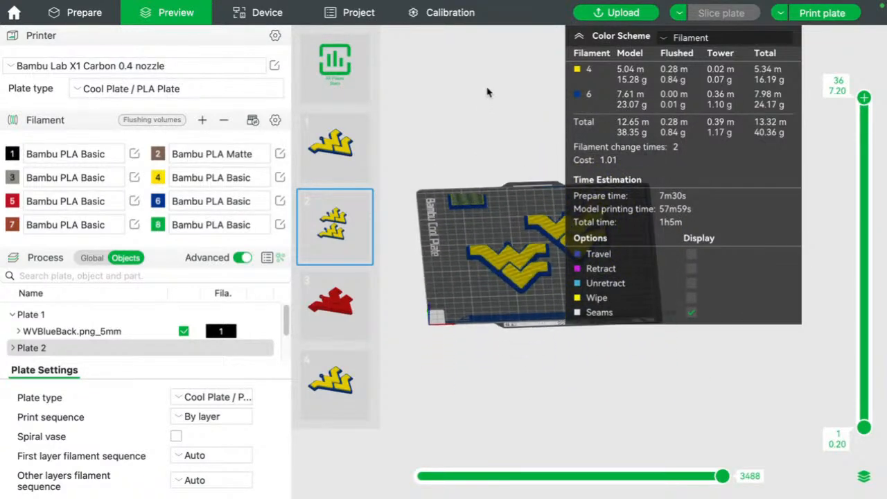
mouse_move(478, 218)
mouse_down()
mouse_move(482, 200)
mouse_move(483, 211)
mouse_up()
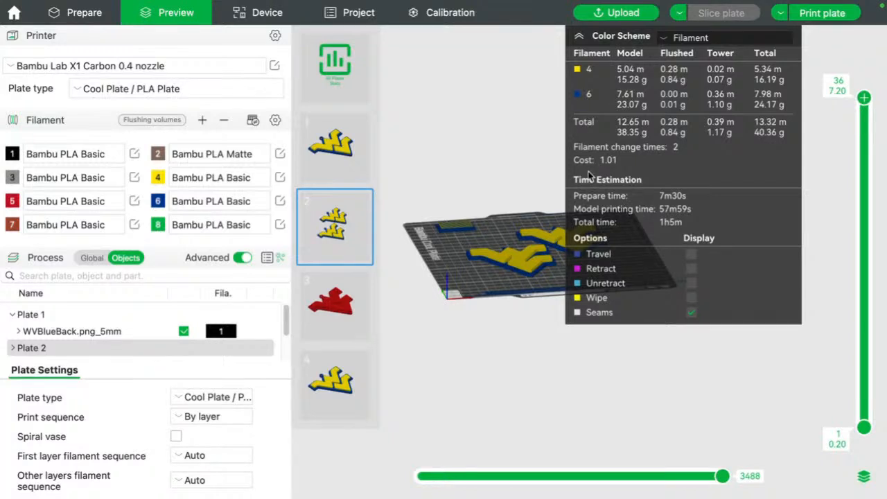
drag(484, 230, 480, 247)
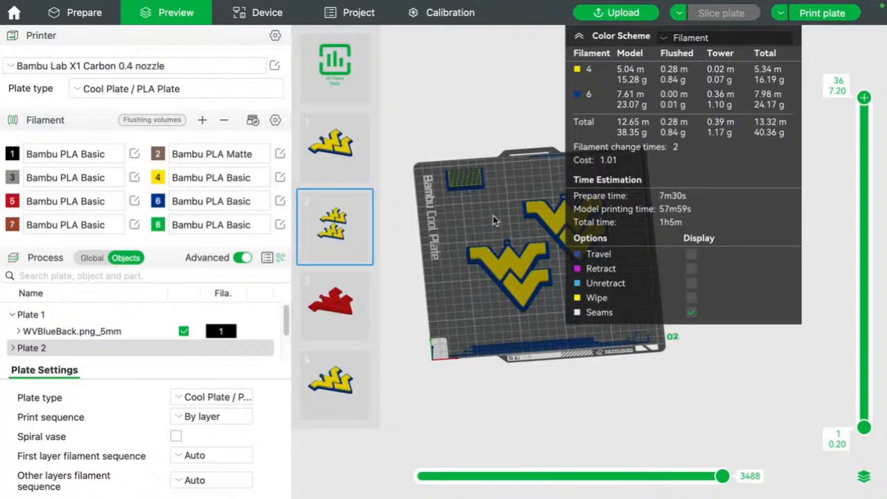
right_drag(493, 216, 449, 224)
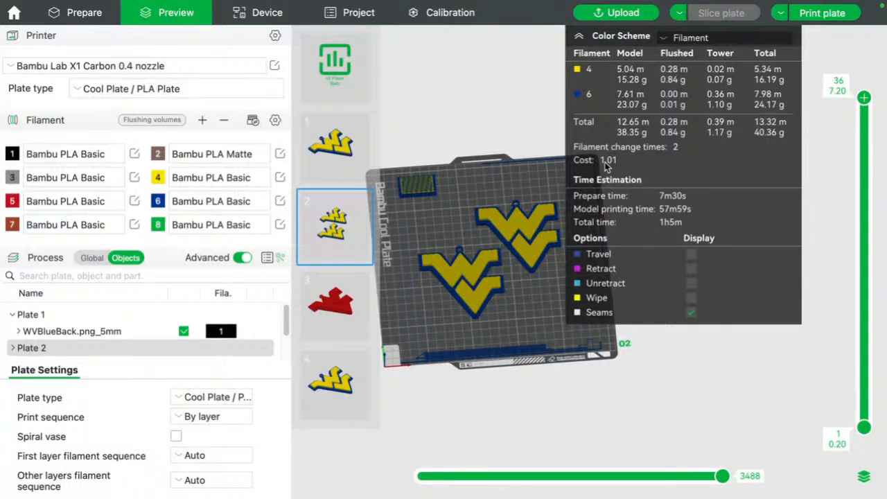
drag(511, 192, 516, 185)
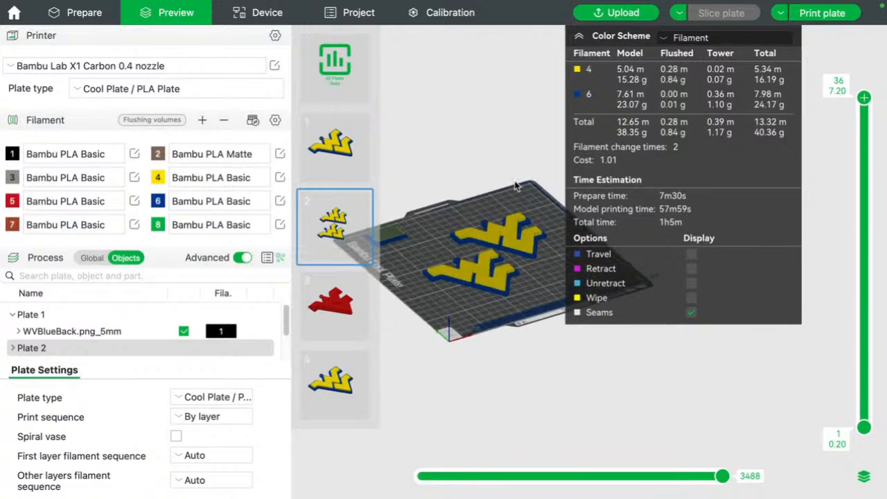
- Inspect the two-logo preview of plate 2 up close and at an angle, checking it against plate 1
scroll(516, 187, up, 5)
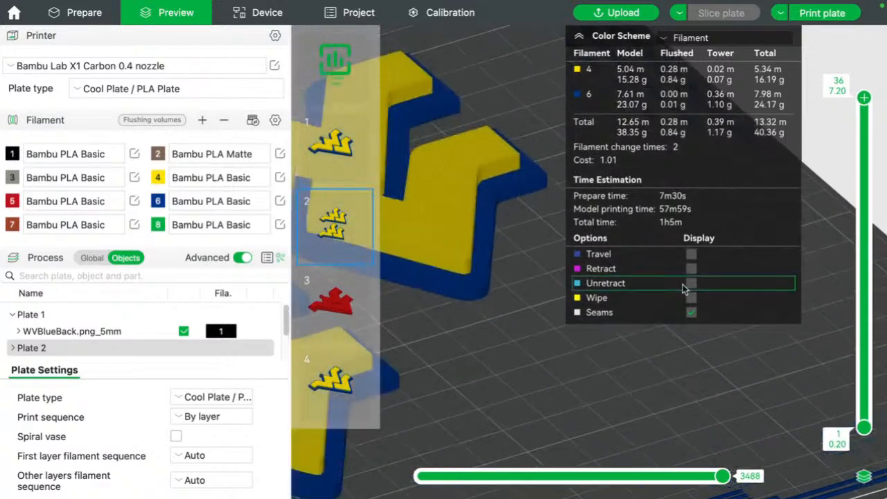
scroll(533, 336, down, 5)
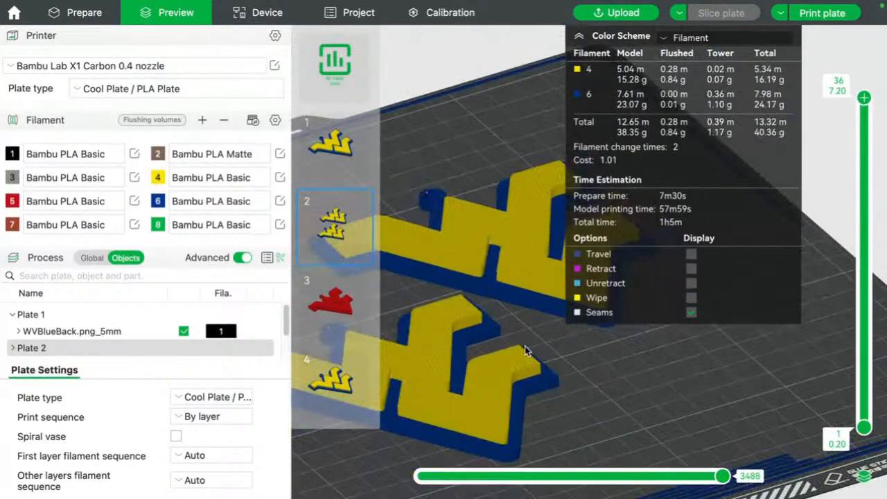
middle_drag(526, 350, 525, 312)
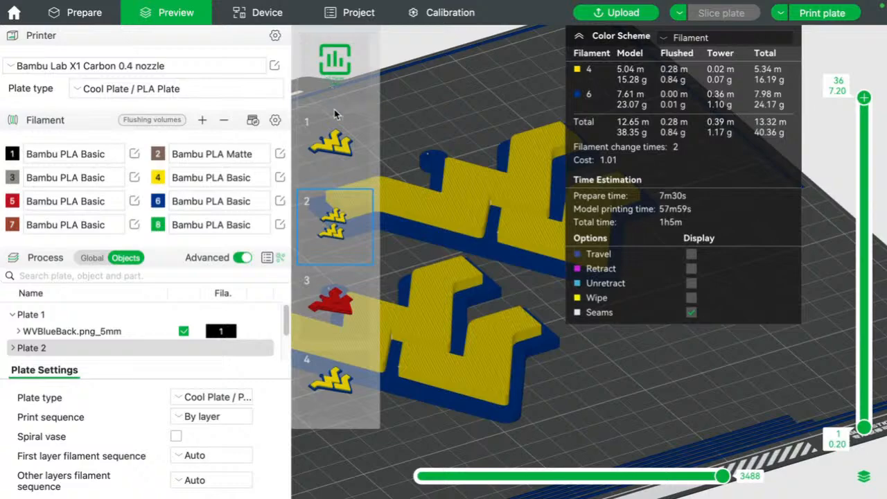
click(342, 147)
click(337, 212)
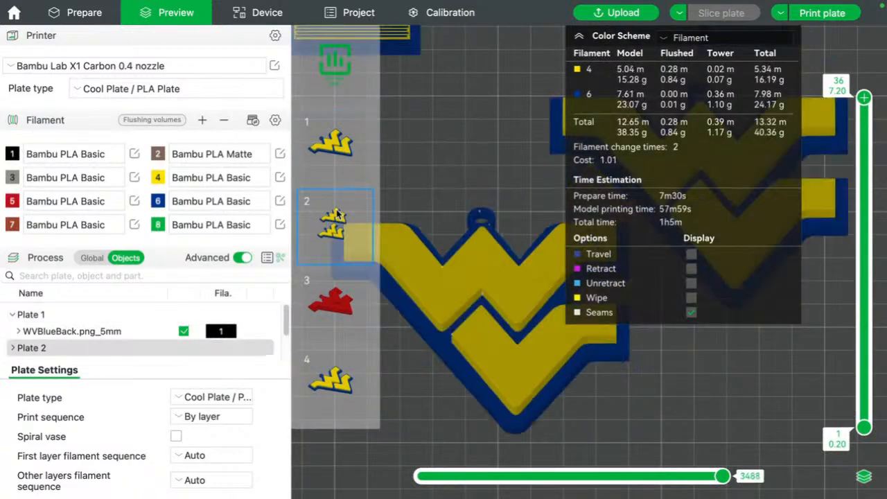
drag(429, 189, 447, 185)
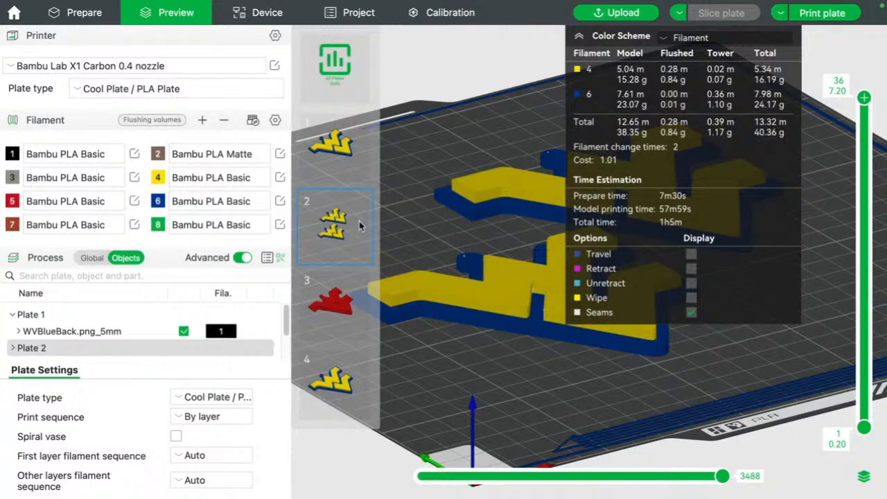
- Examine the sliced single-color red logo on plate 3 from several angles, along with its filament use, cost and print time
click(336, 300)
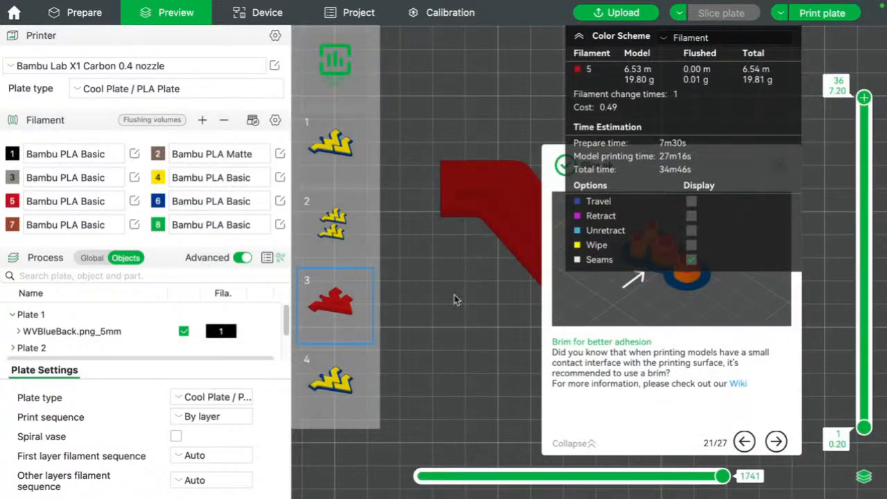
scroll(430, 254, up, 2)
drag(471, 281, 481, 264)
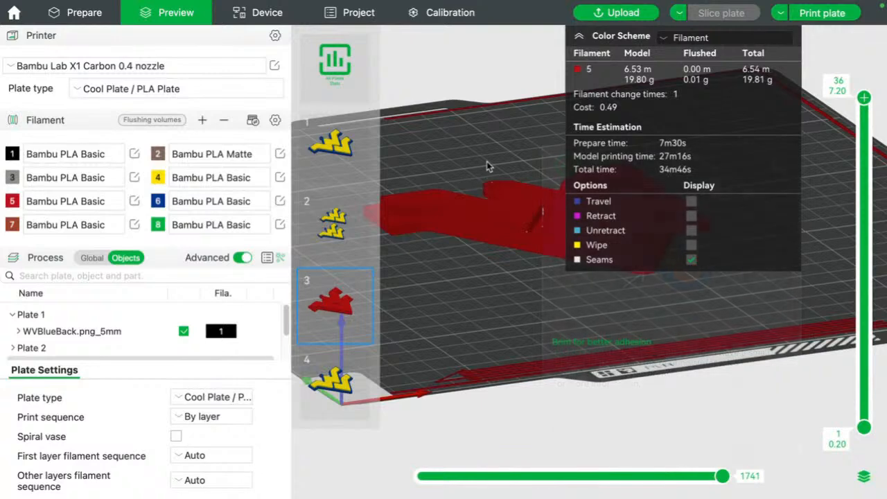
drag(483, 189, 443, 244)
drag(479, 204, 474, 212)
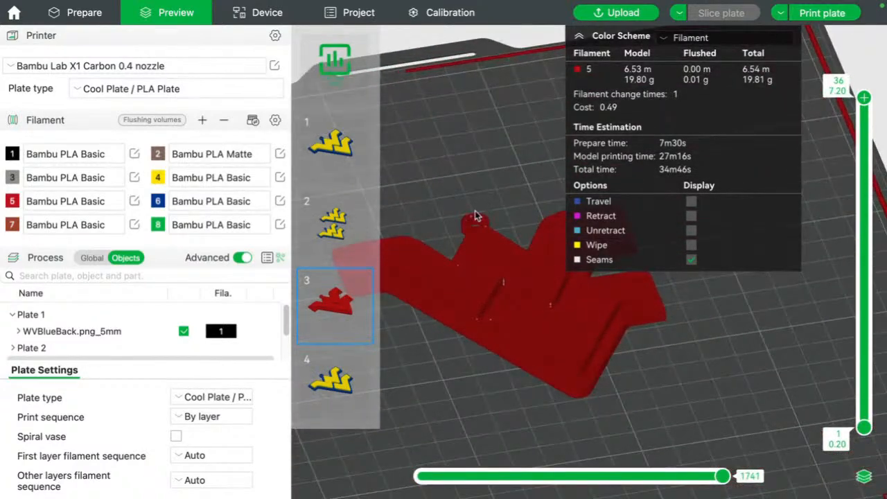
- Compare the flushed filament, tower filament, cost and print time of plate 1's single logo with plate 2's two logos
click(337, 159)
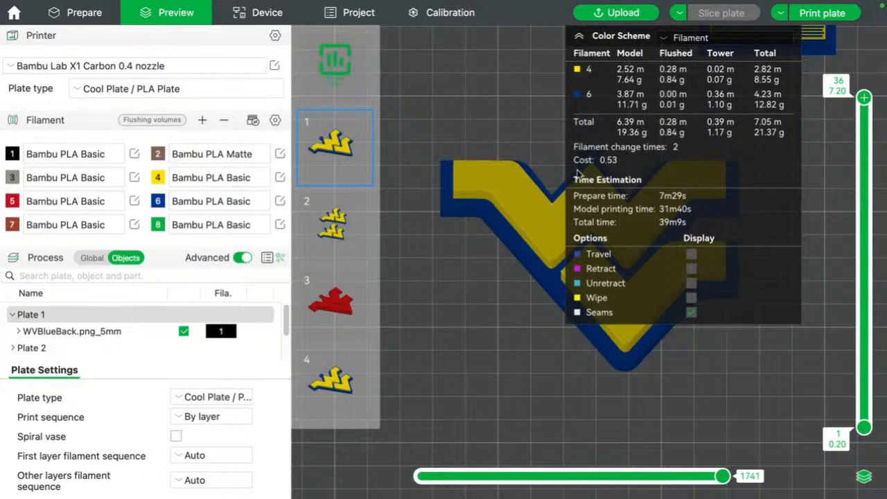
drag(485, 197, 438, 225)
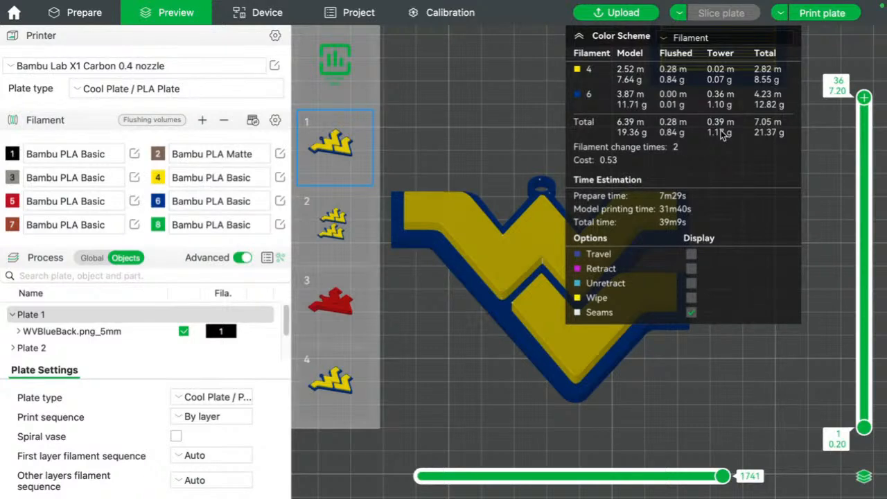
click(358, 220)
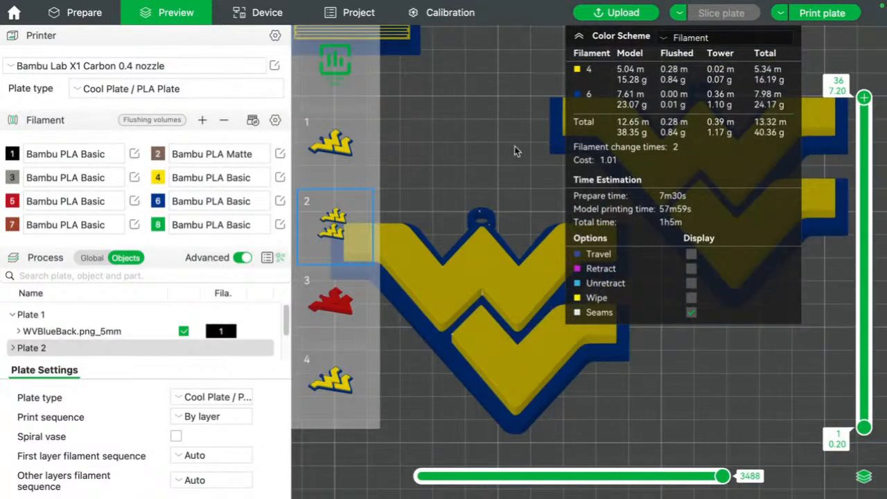
right_drag(514, 146, 468, 179)
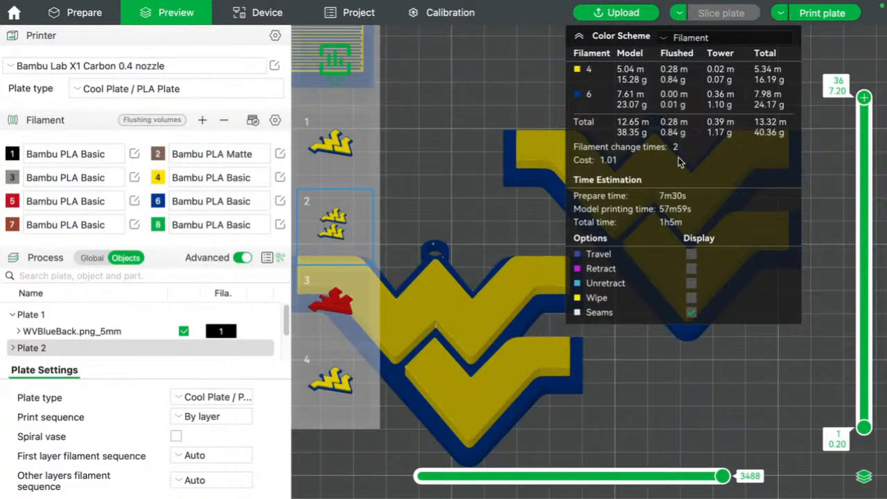
scroll(478, 197, down, 9)
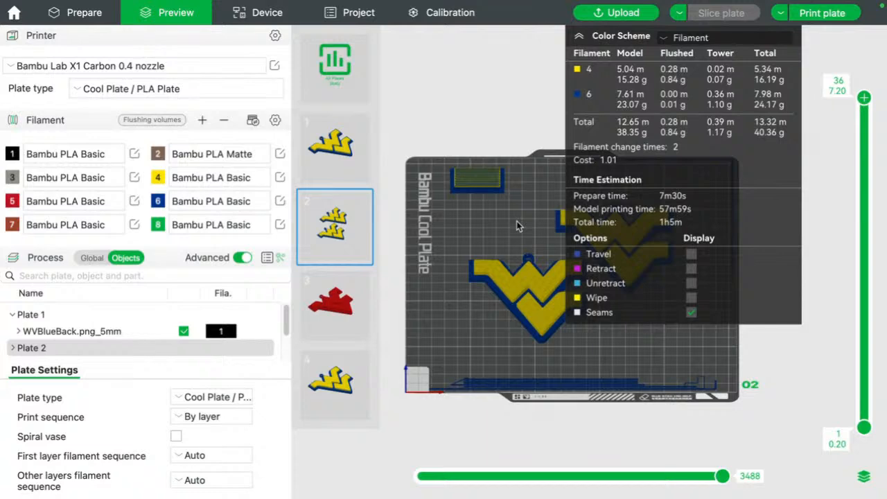
mouse_move(517, 219)
mouse_down()
mouse_move(521, 209)
mouse_move(519, 219)
mouse_move(527, 216)
mouse_up()
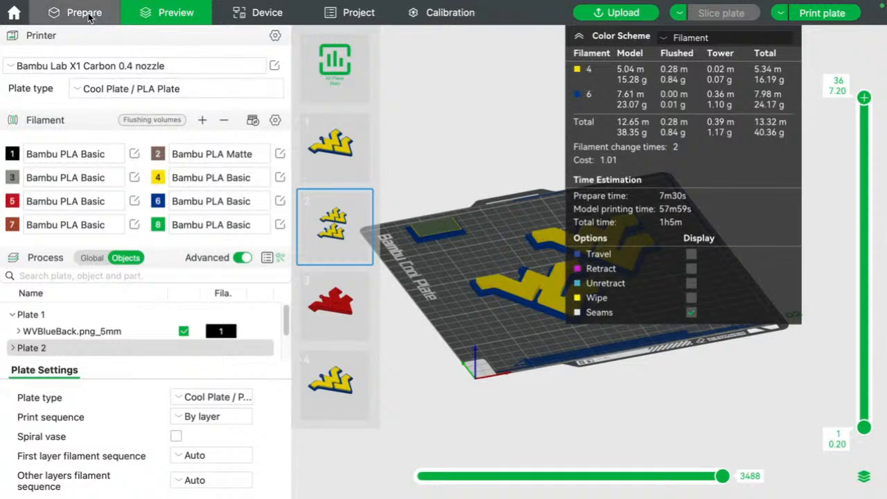
- Open the recent project BD1JJ.3mf without saving the changes to the current project
click(86, 13)
click(15, 13)
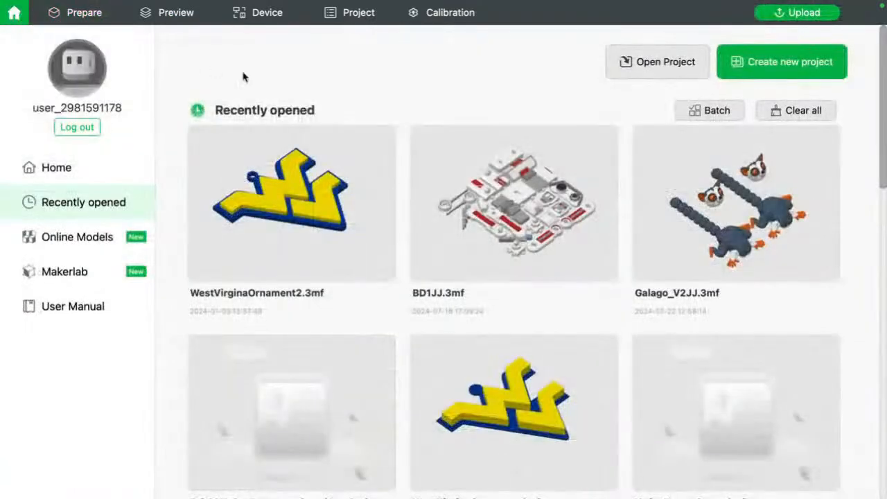
click(524, 220)
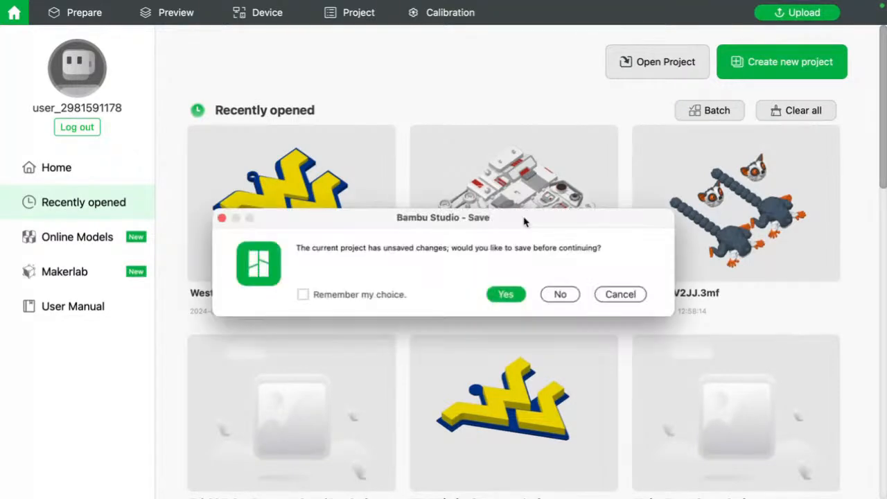
click(560, 293)
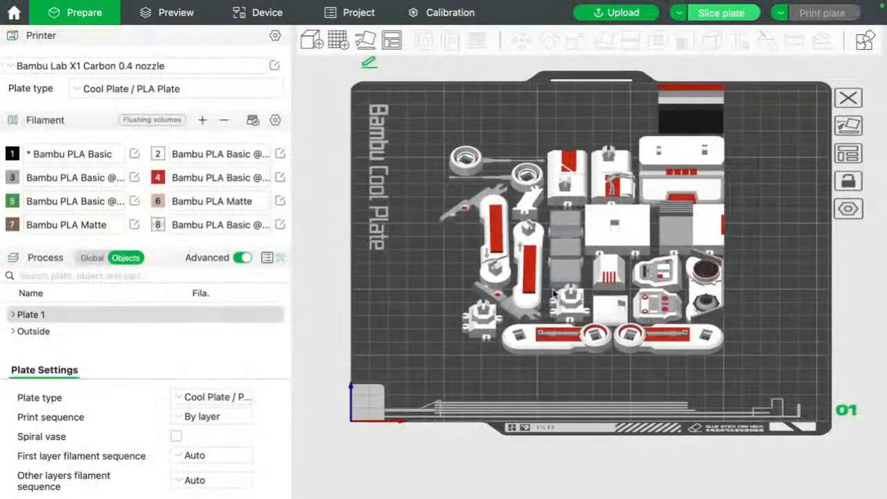
right_drag(450, 231, 426, 245)
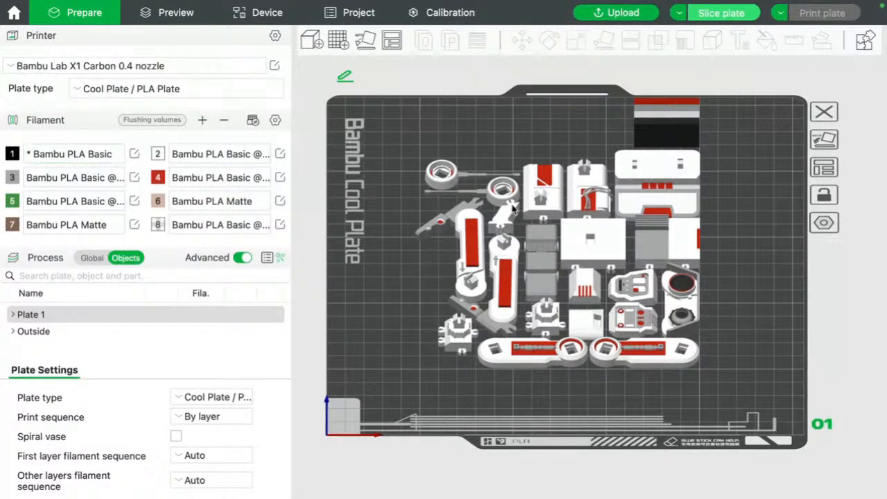
- Start color painting the kit card parts and fill the red inlays of the two upright leg pieces with green filament 5
click(472, 243)
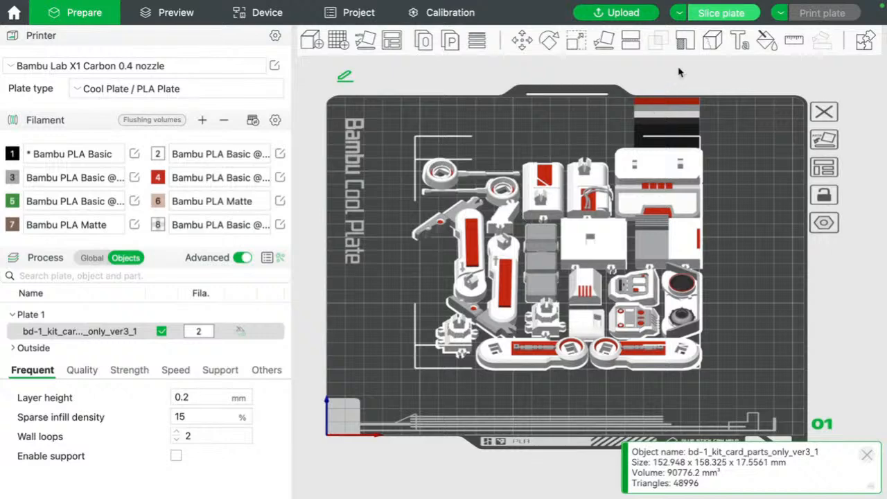
click(765, 42)
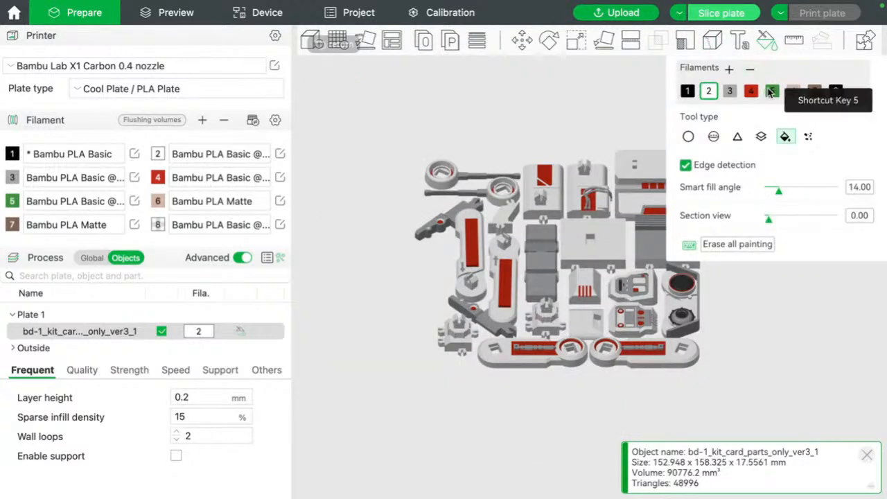
click(772, 91)
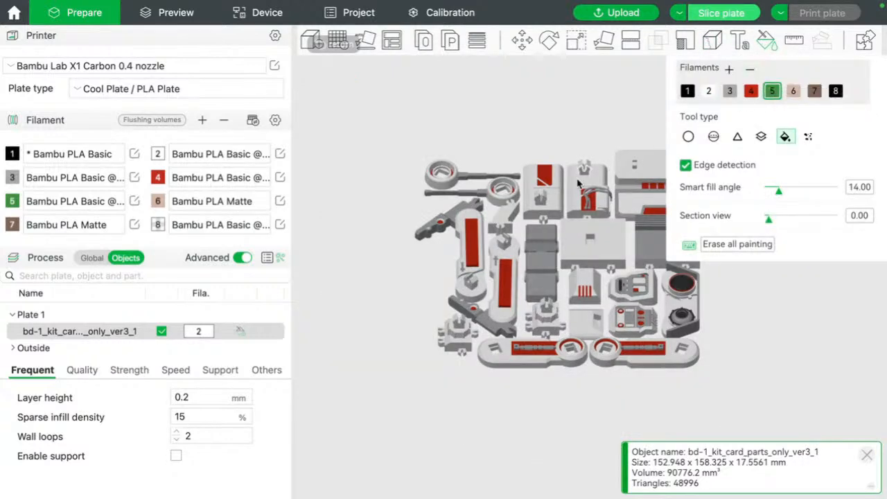
click(473, 249)
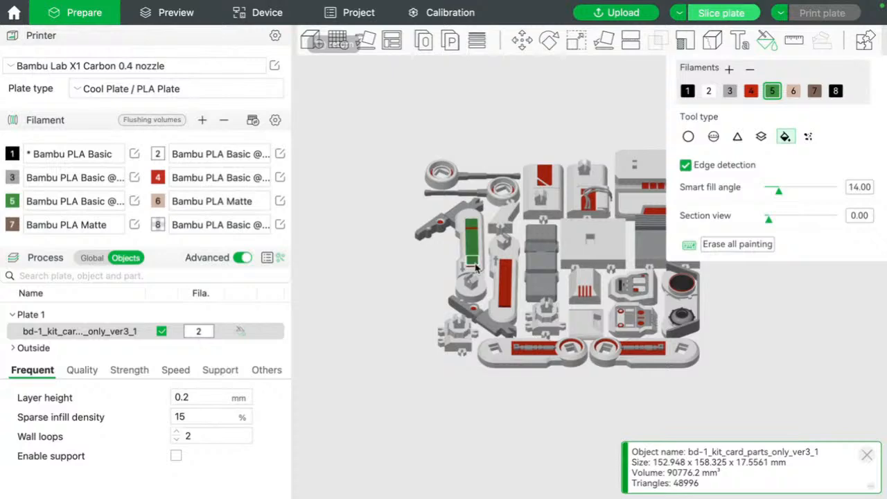
click(505, 274)
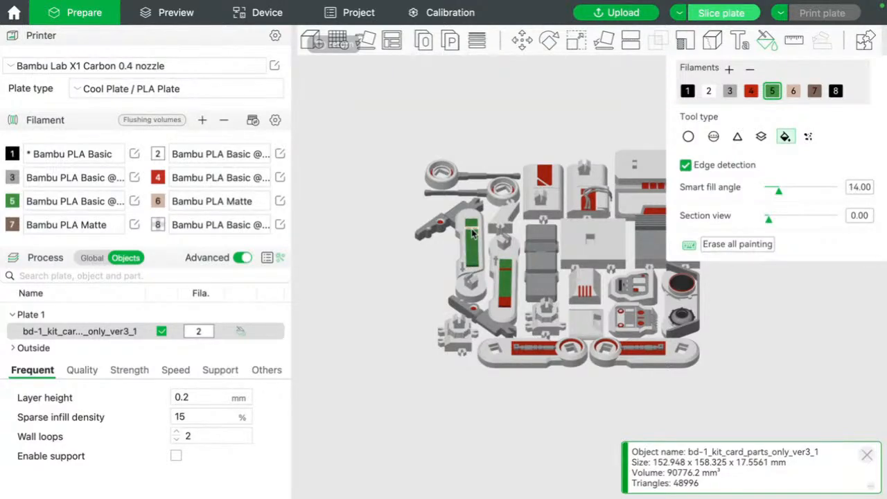
- Fill the four red vertical stripes on the small sloped body part with green filament 5
scroll(464, 271, up, 10)
scroll(463, 271, down, 4)
right_drag(489, 311, 544, 134)
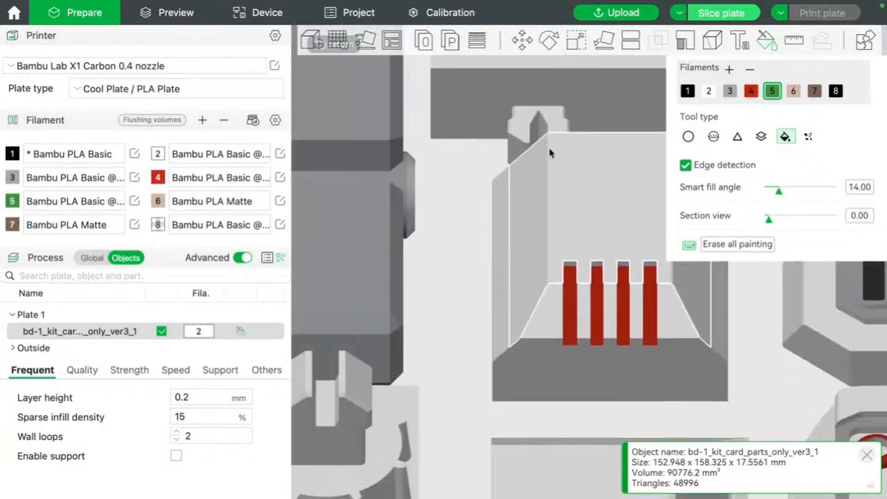
click(557, 251)
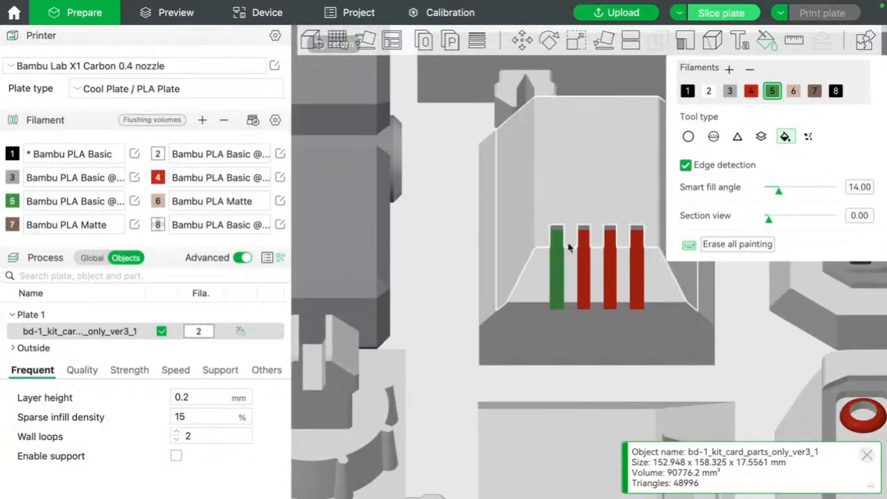
click(584, 267)
click(610, 260)
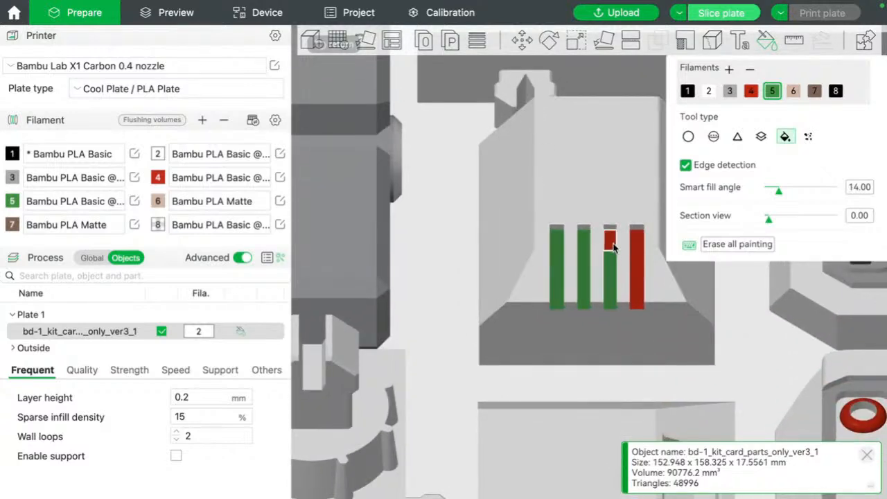
click(613, 244)
click(636, 242)
click(635, 273)
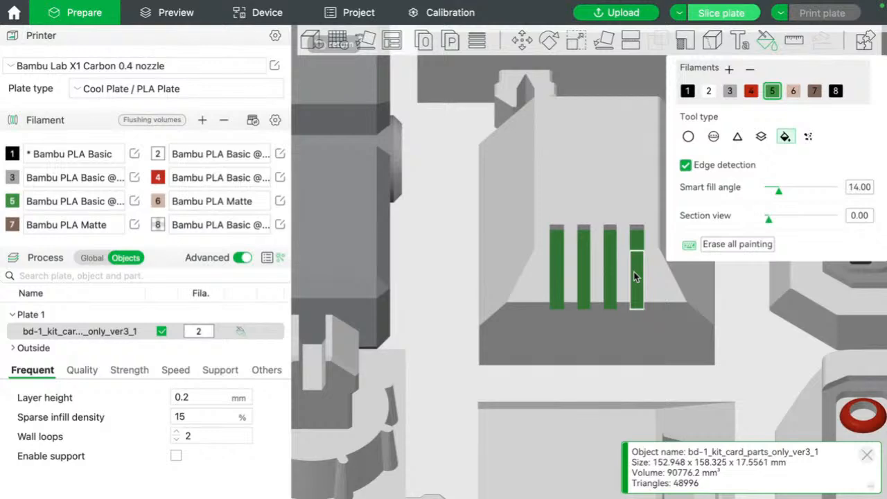
- Fill the inner rings and recessed red panels of the two horizontal leg pieces with green filament 5
scroll(636, 276, down, 5)
scroll(574, 354, up, 3)
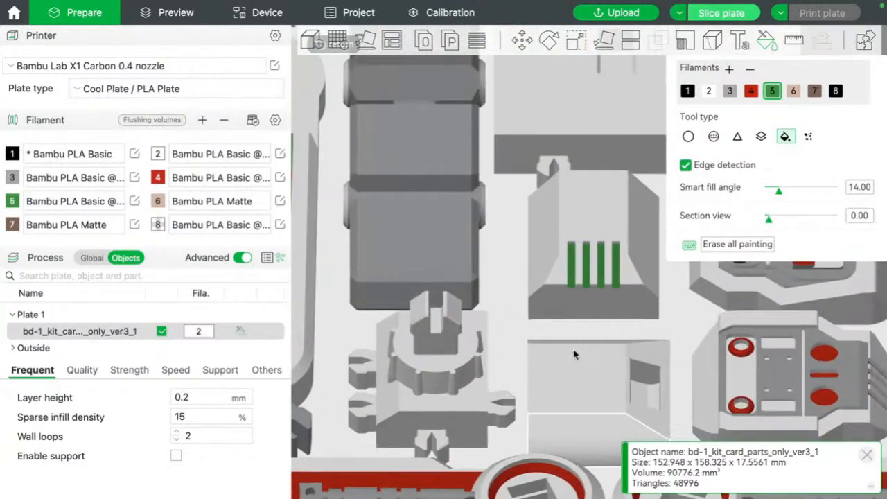
middle_drag(574, 354, 572, 215)
click(546, 334)
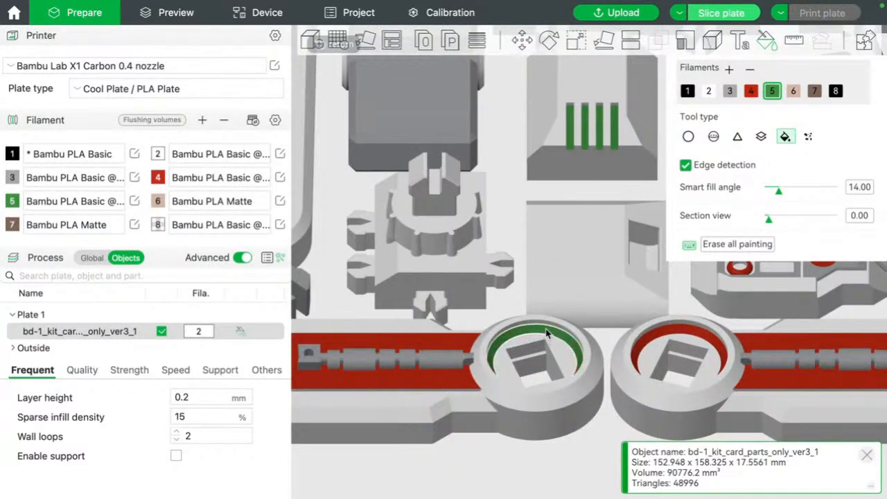
click(430, 357)
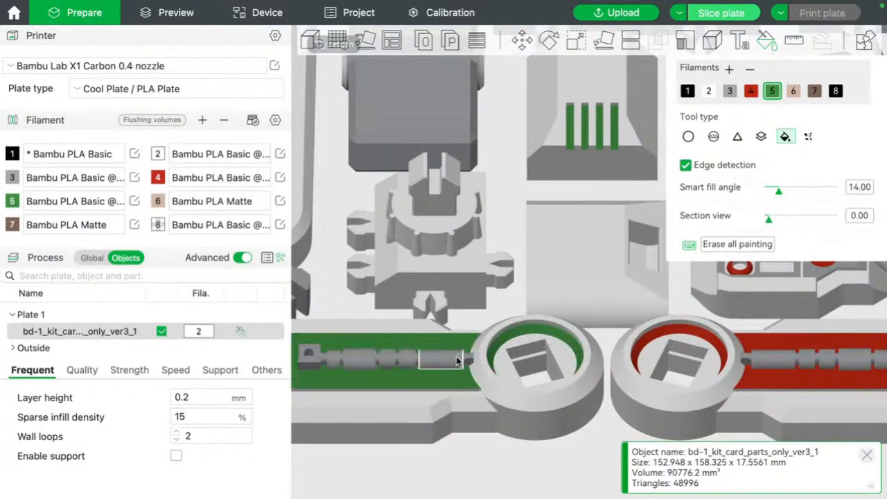
click(700, 336)
click(753, 338)
middle_drag(721, 295, 381, 300)
- Fill the two red ovals and the bar between them on the detailed control-panel part with green filament 5
click(483, 264)
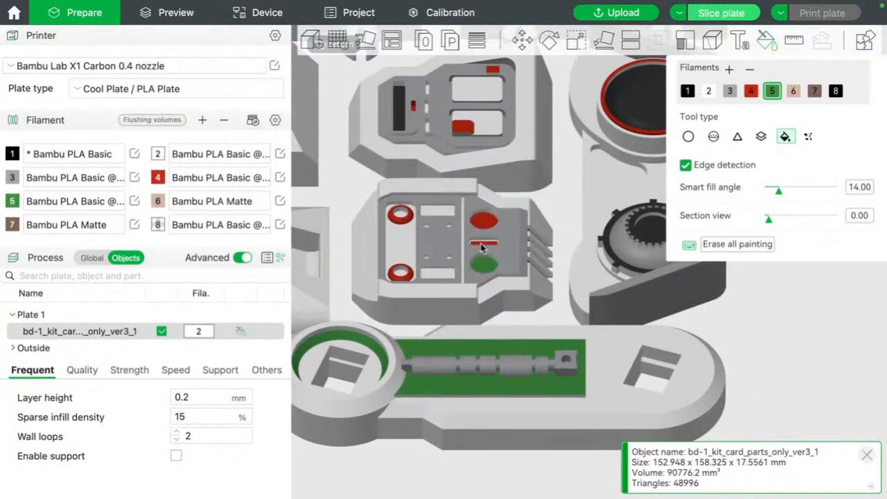
click(482, 246)
click(484, 220)
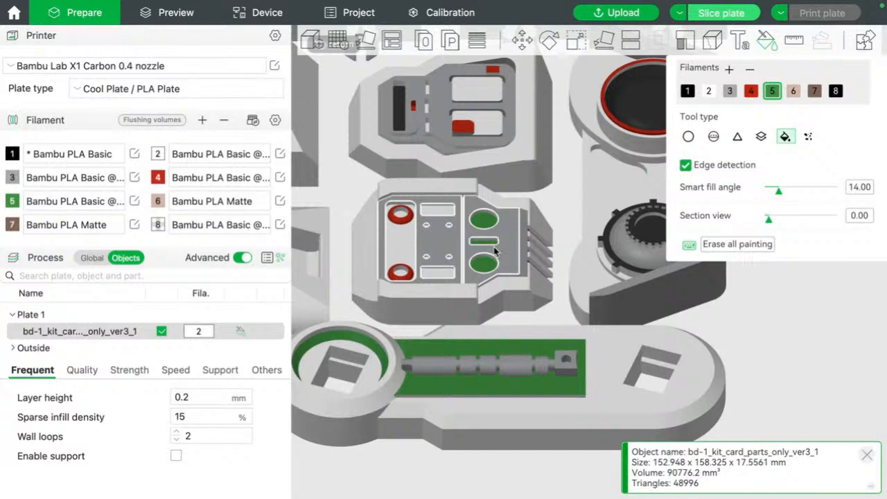
- Examine the painted kit parts and the remaining red areas across the rest of the plate
scroll(494, 248, up, 2)
middle_drag(494, 248, 776, 276)
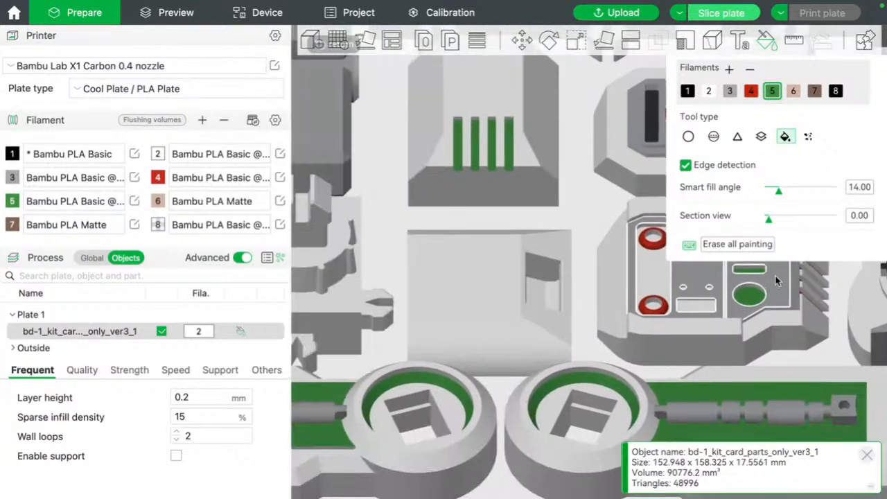
middle_drag(464, 204, 531, 397)
scroll(509, 287, down, 5)
middle_drag(504, 261, 418, 395)
drag(502, 122, 511, 139)
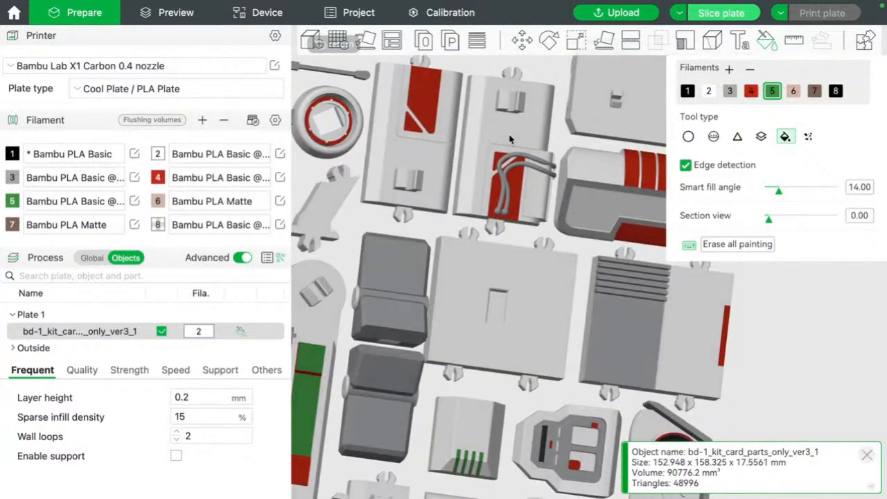
middle_drag(516, 312, 486, 258)
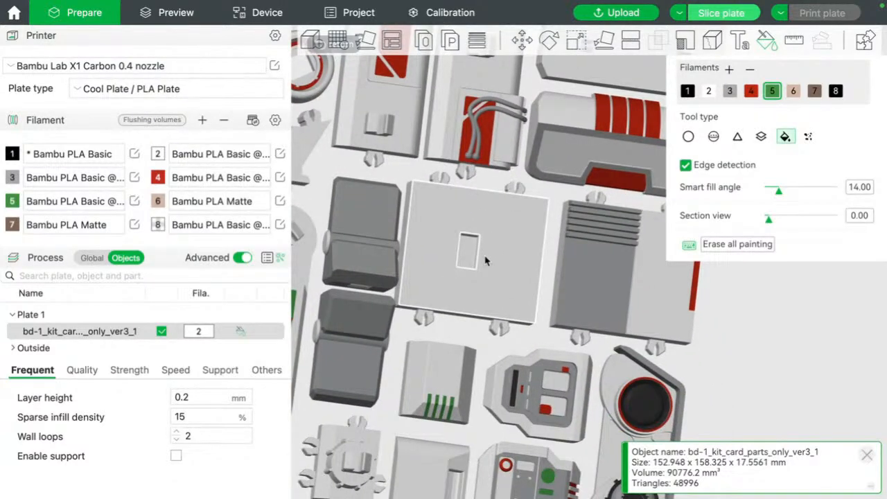
- Handwrite "Spice" and a second scrawled word on the plain square panel with black filament 1 and a 0.74 circle brush
click(687, 91)
click(690, 136)
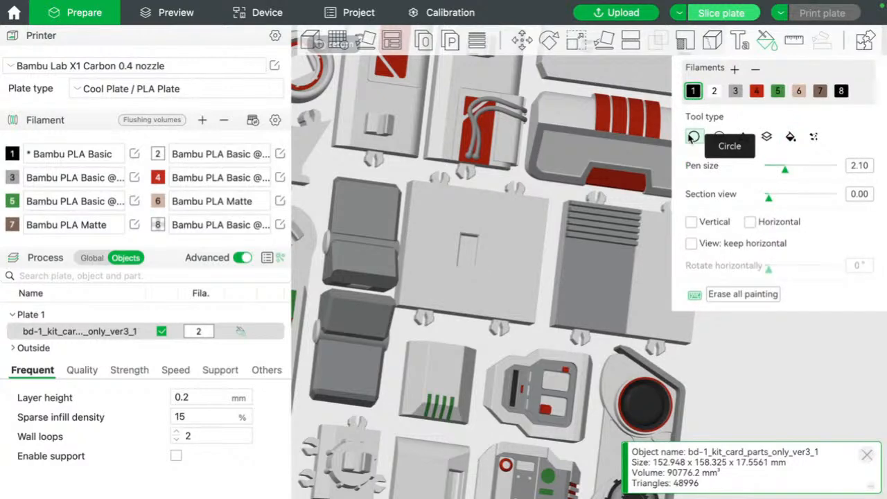
drag(784, 170, 771, 171)
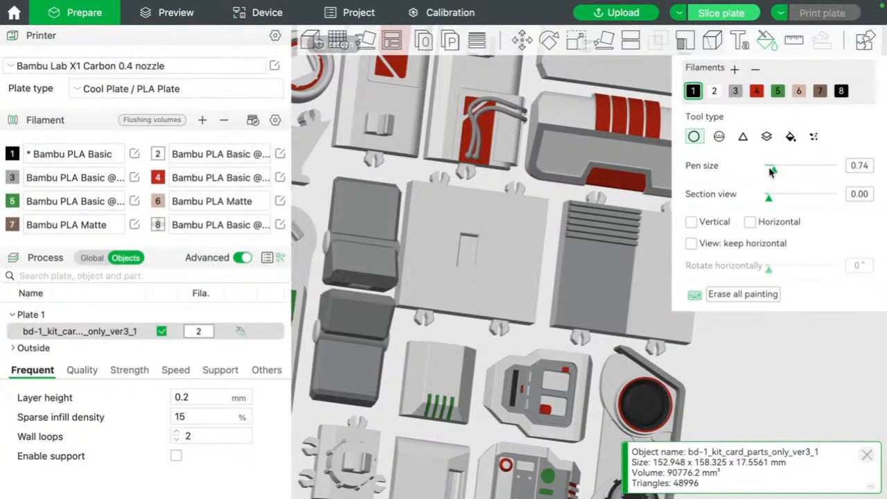
drag(437, 209, 422, 233)
mouse_move(438, 212)
mouse_down()
mouse_move(437, 232)
mouse_move(452, 224)
mouse_up()
mouse_move(457, 216)
mouse_down()
mouse_move(465, 222)
mouse_move(457, 210)
mouse_move(479, 201)
mouse_up()
mouse_move(480, 252)
mouse_down()
mouse_move(474, 227)
mouse_move(506, 221)
mouse_move(528, 195)
mouse_up()
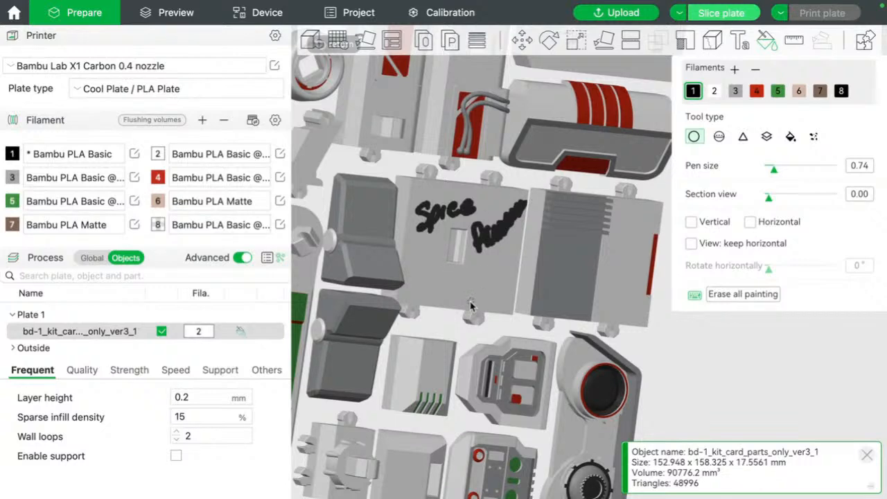
- Undo all the black handwriting on the plain square panel
scroll(454, 316, up, 3)
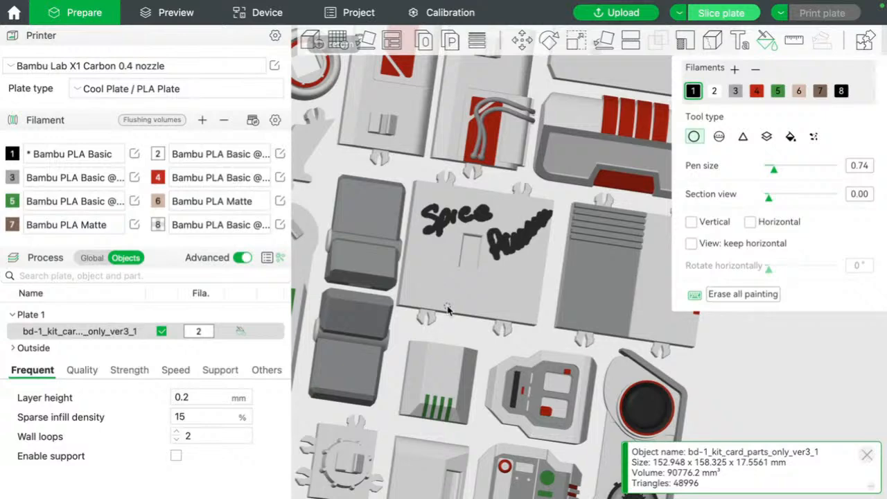
key(ctrl+z)
key(ctrl+z)
key(ctrl+z)
key(ctrl+z)
key(ctrl+z)
key(ctrl+z)
key(ctrl+z)
key(ctrl+z)
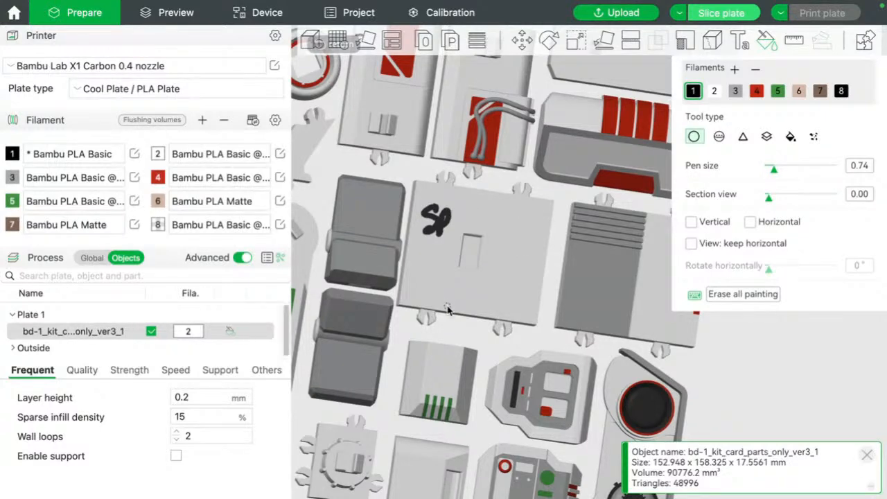
key(ctrl+z)
key(ctrl+z)
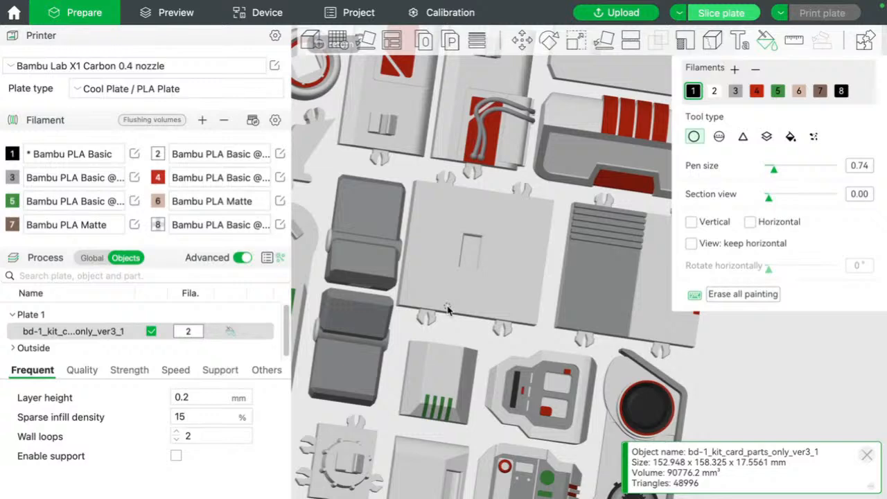
- Paint every triangle facet around the slot of the plain square panel with black filament 1 using the Triangle tool
click(744, 136)
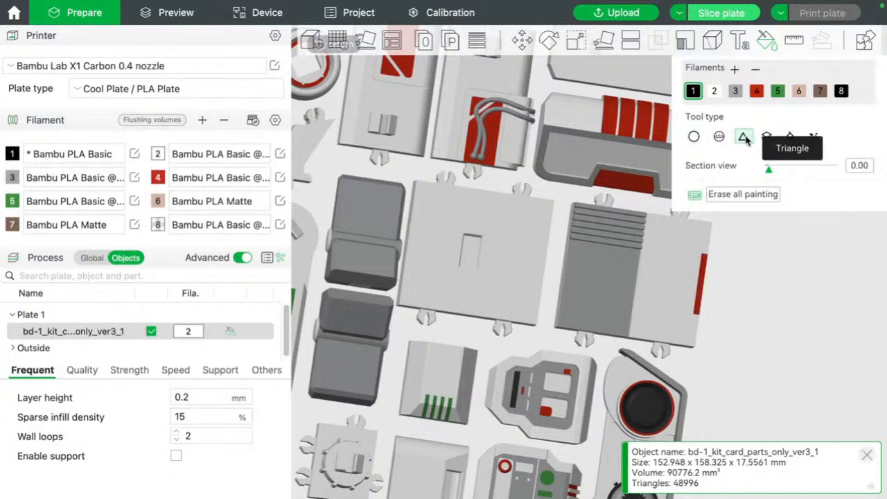
click(512, 231)
click(437, 245)
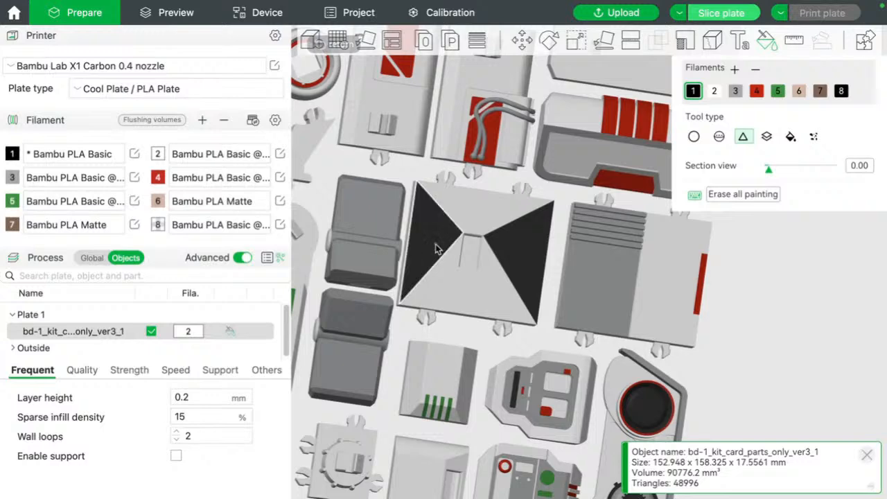
click(475, 298)
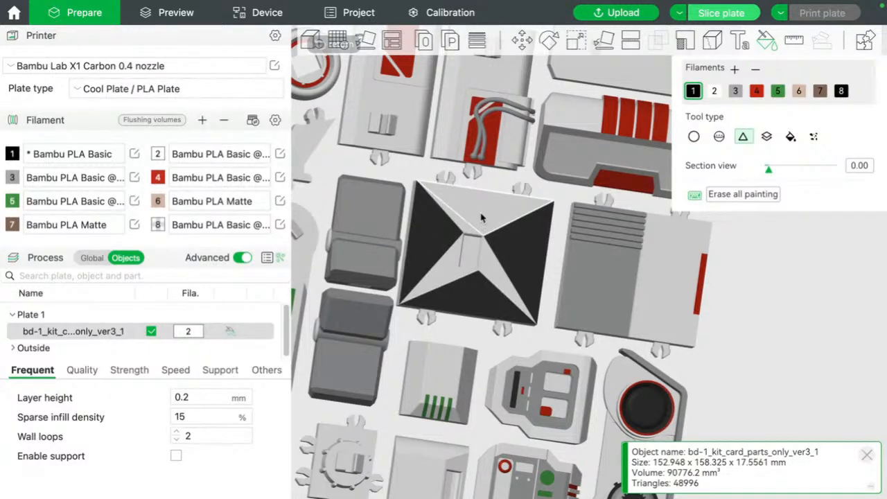
click(483, 219)
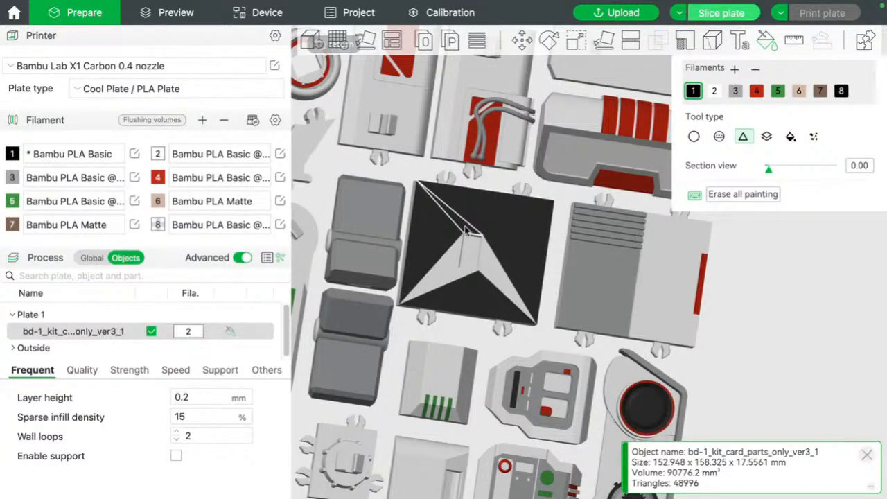
click(466, 232)
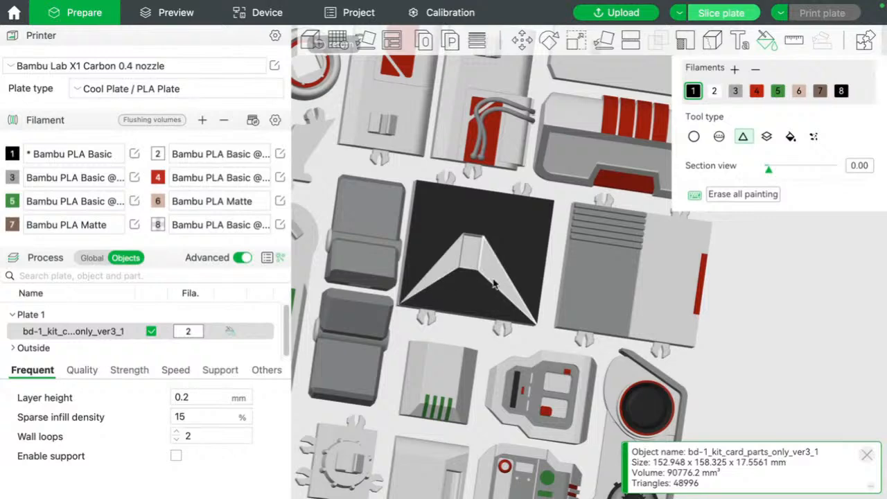
click(494, 285)
click(449, 276)
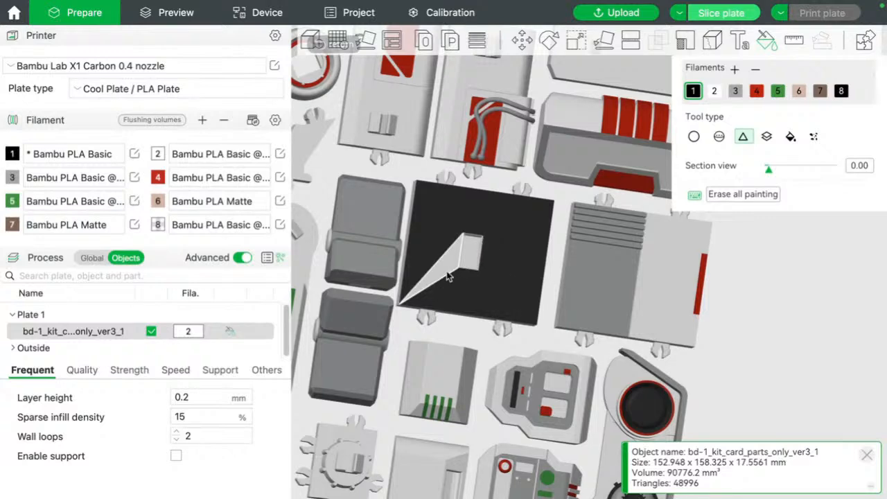
click(450, 272)
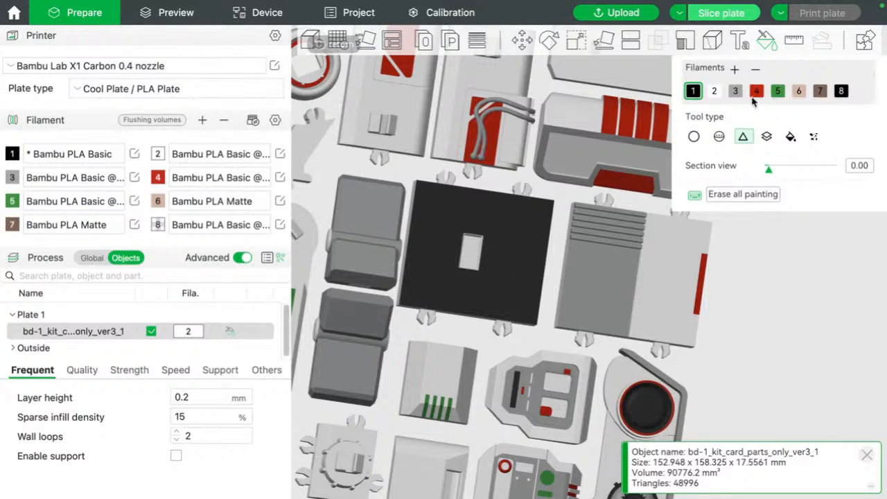
- Paint the three narrow facets and the large upper facet around the square panel's slot with red filament 4
click(756, 90)
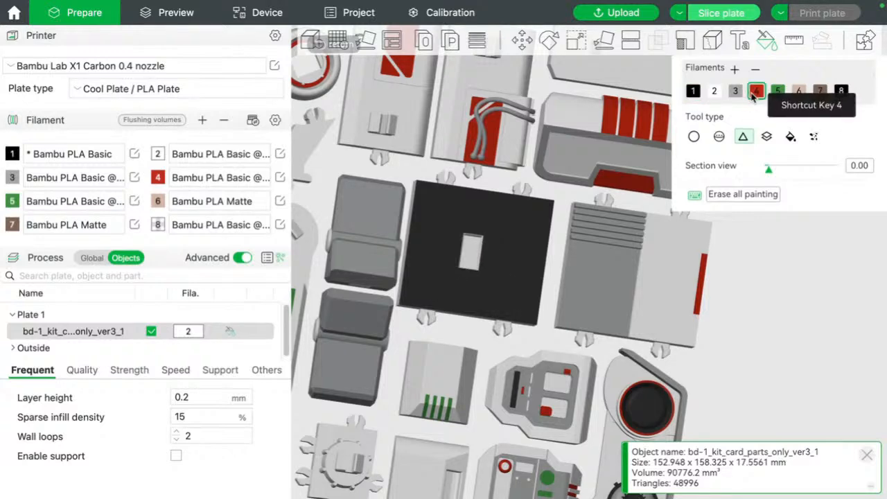
click(502, 278)
click(443, 272)
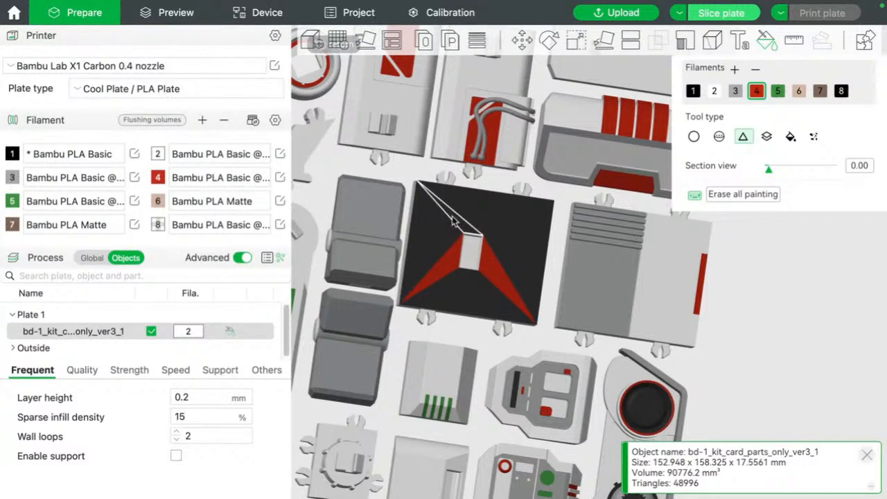
click(452, 220)
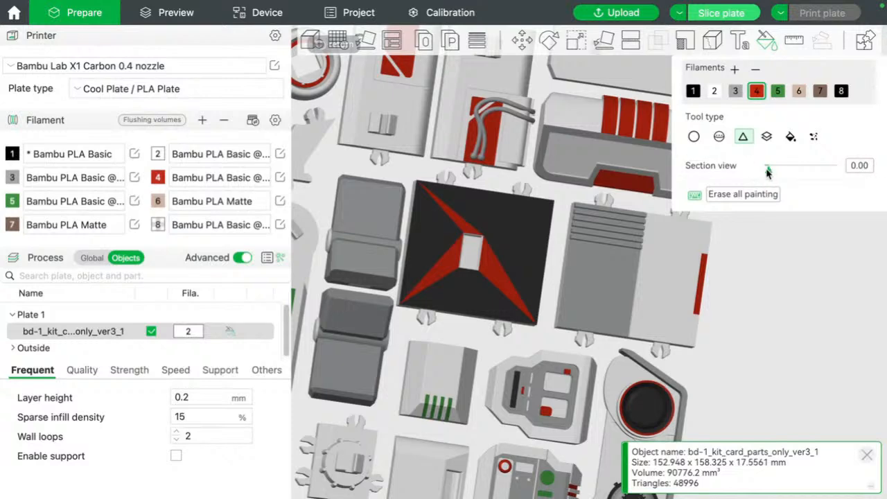
click(499, 226)
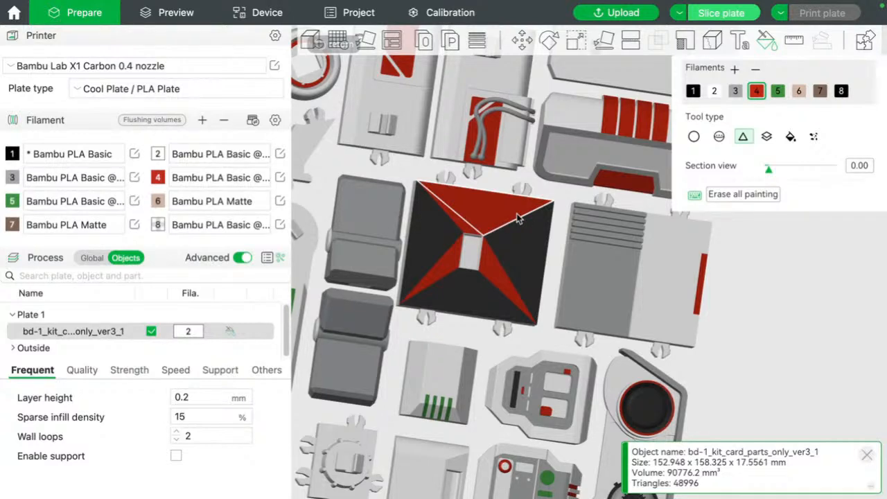
- Undo the red and black facet painting on the plain square panel
key(ctrl+z)
key(ctrl+z)
key(ctrl+z)
key(ctrl+z)
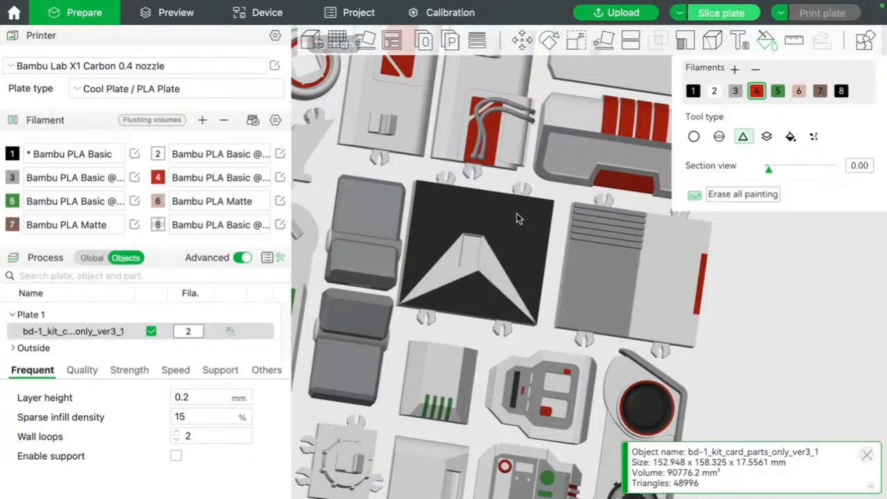
key(ctrl+z)
key(ctrl+z)
key(ctrl+z)
key(ctrl+z)
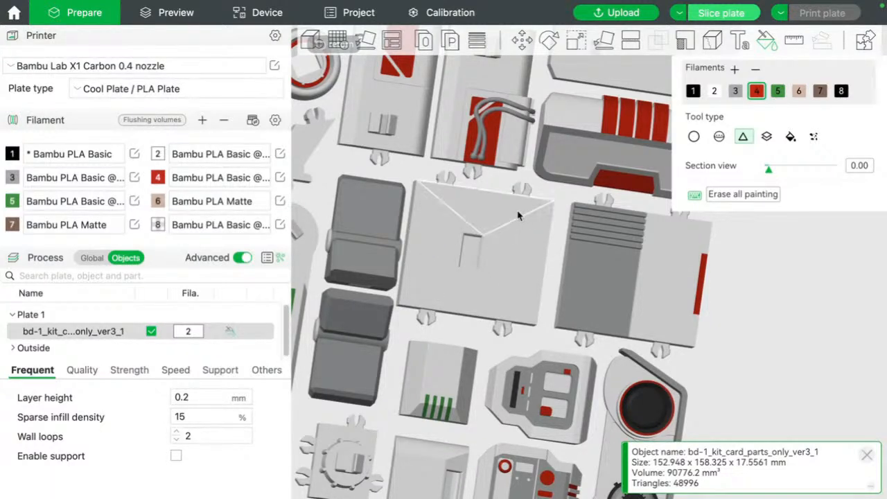
- Undo the remaining green fills on the leg pieces and the small sloped body part
scroll(518, 216, down, 2)
scroll(519, 217, down, 3)
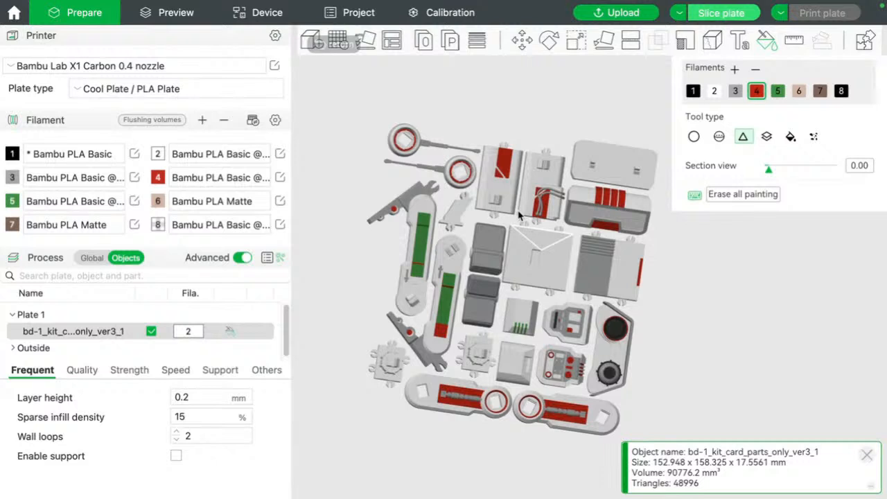
key(super+z)
key(super+z)
key(super+z)
key(super+z)
key(super+z)
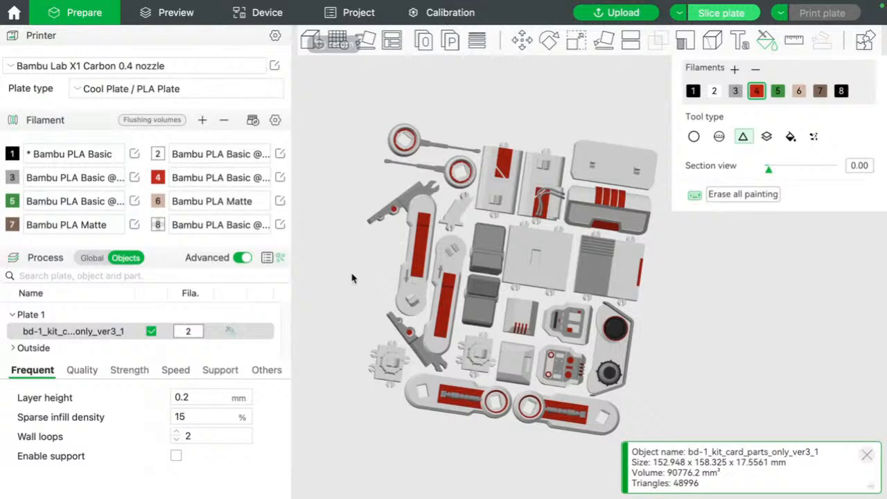
- Resync all filaments with the AMS and keep the modified filament preset values
mouse_move(352, 274)
mouse_down()
mouse_move(409, 240)
mouse_move(355, 280)
mouse_up()
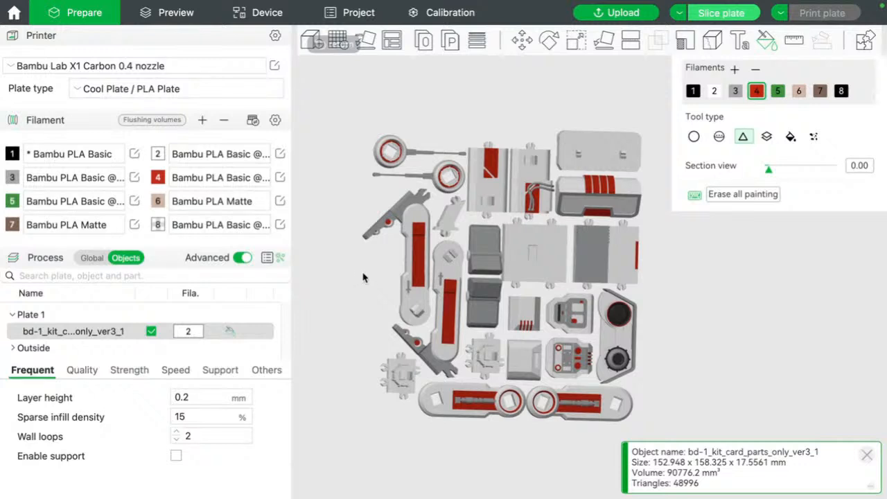
click(252, 120)
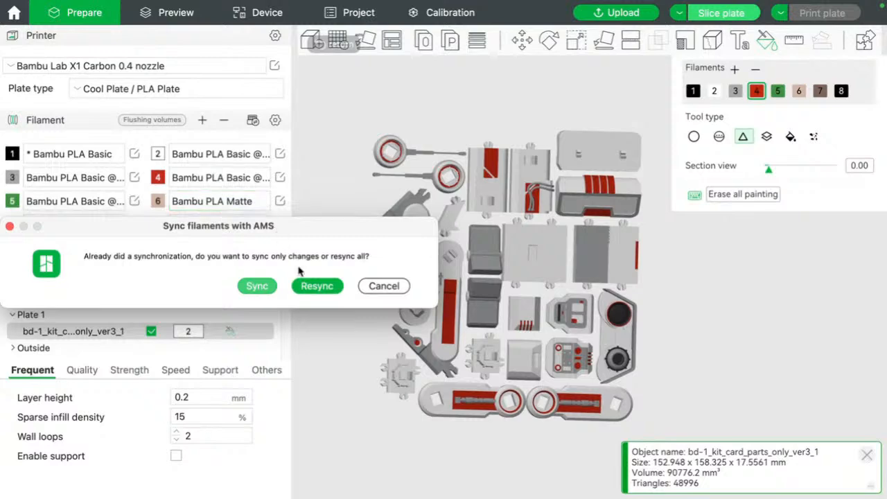
click(313, 286)
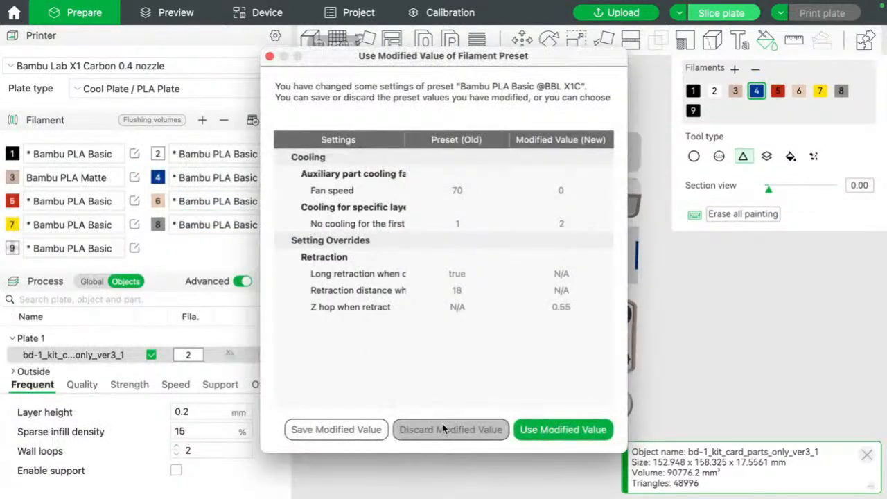
click(594, 435)
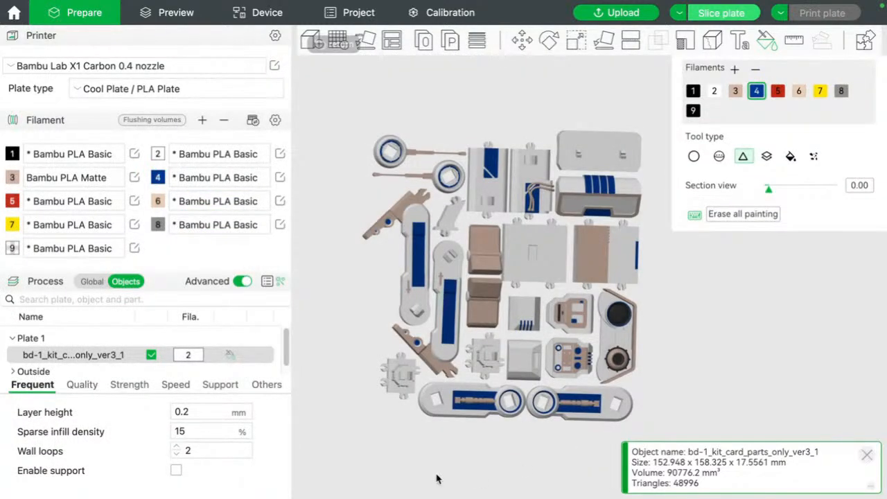
- Try filling the ribbed panel section with gray filament 8 and the round-lens part's surface with black filament 1, and undo both fills
mouse_move(438, 480)
mouse_down()
mouse_move(442, 458)
mouse_move(432, 454)
mouse_move(438, 466)
mouse_up()
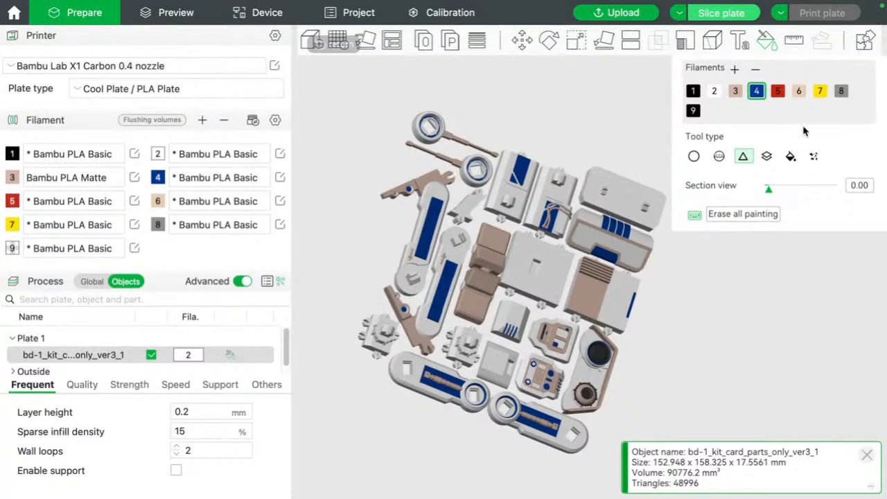
click(791, 156)
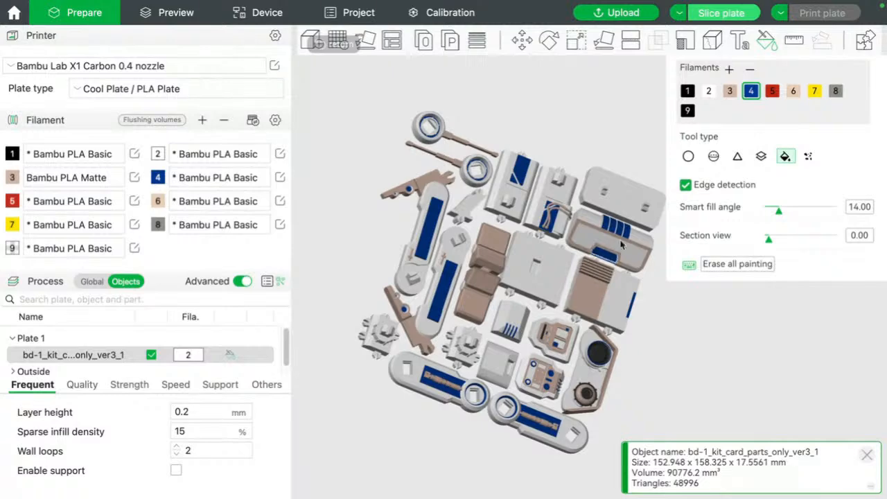
click(835, 92)
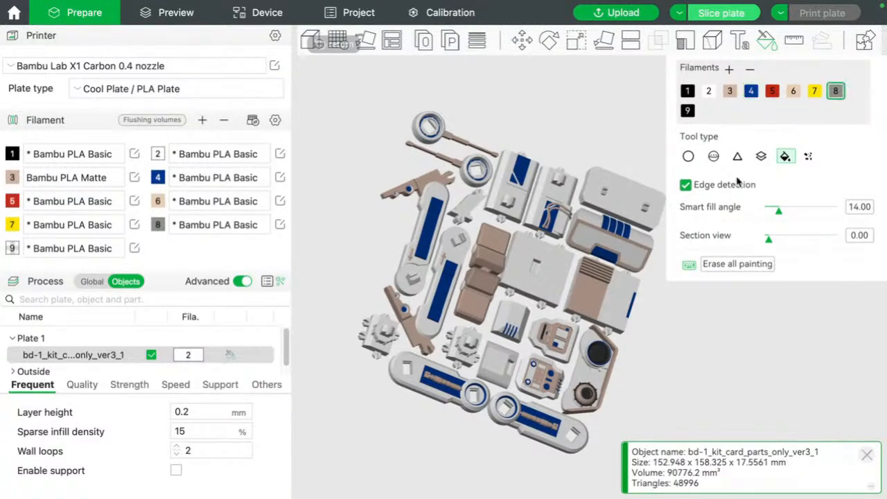
click(602, 268)
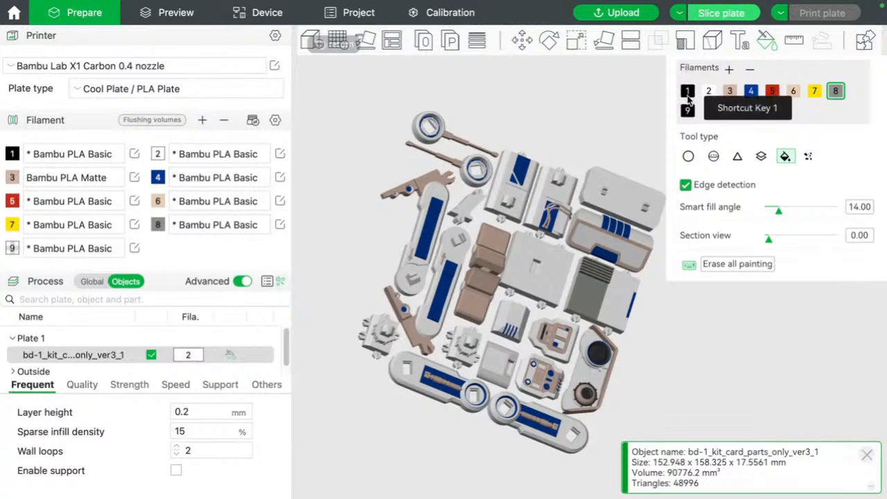
click(688, 90)
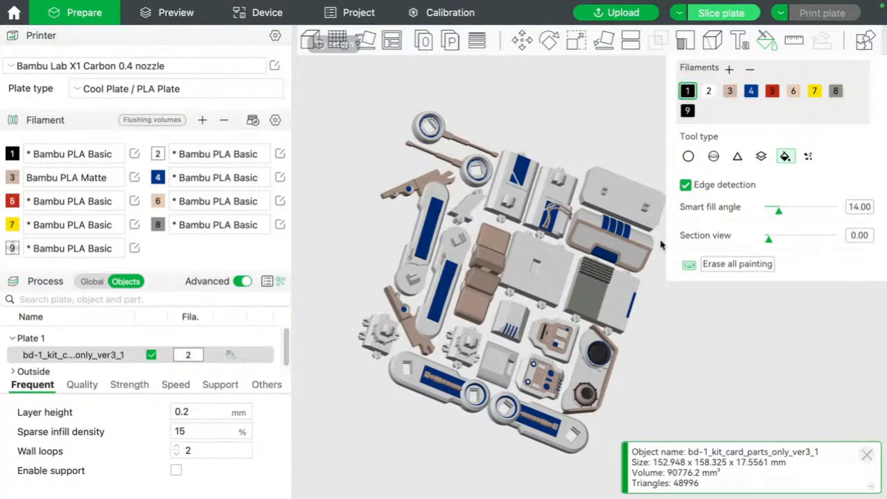
click(615, 356)
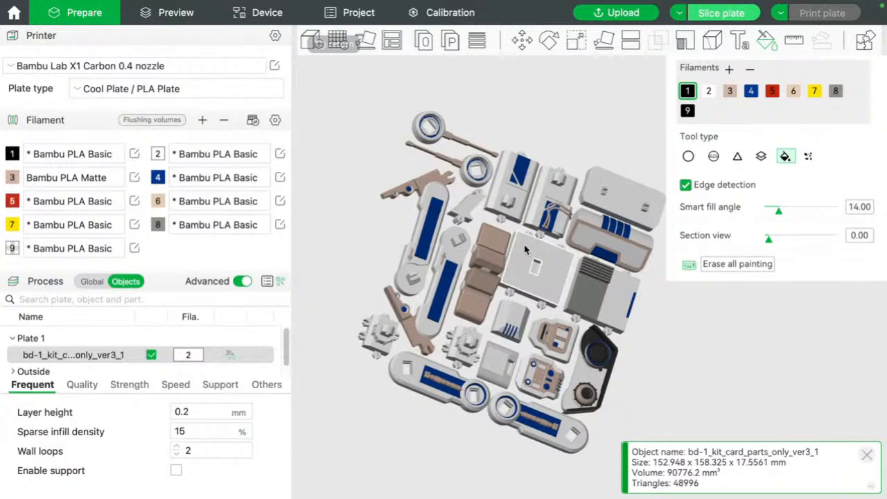
key(ctrl+z)
key(ctrl+z)
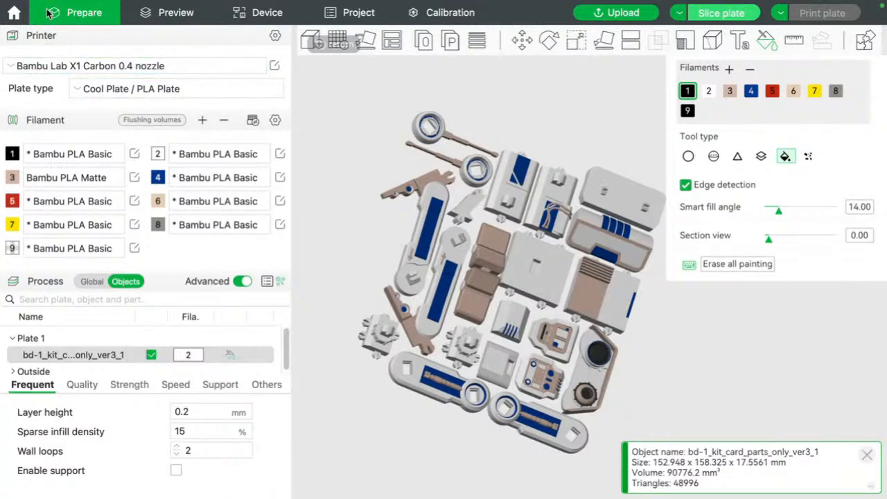
- Reopen the BD-1 kit project from the recently opened files without saving the current changes
click(13, 13)
click(319, 227)
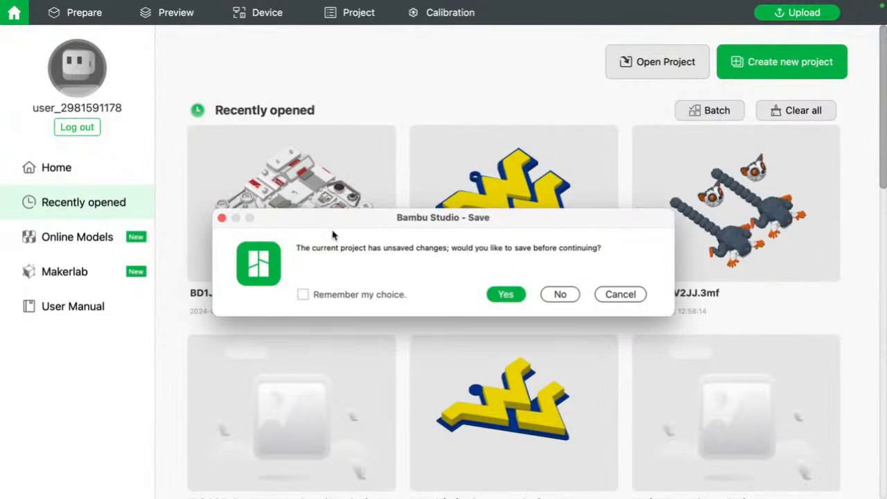
click(560, 293)
click(545, 433)
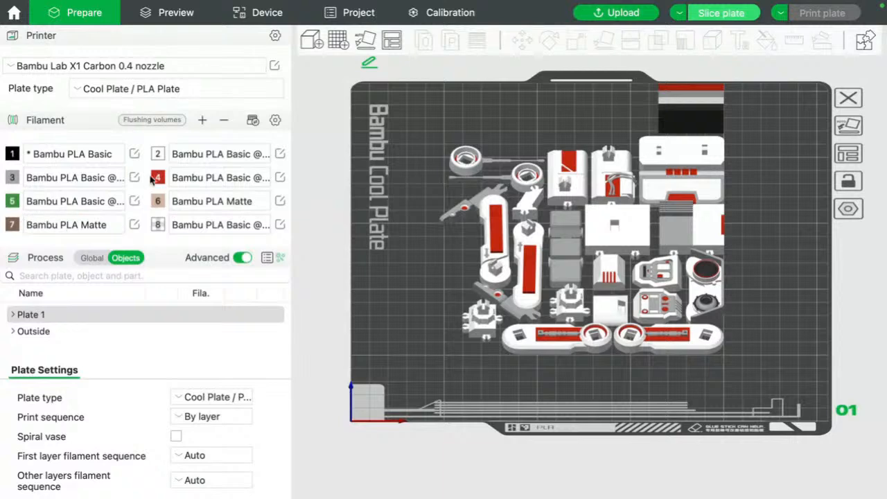
- Resync all filaments of the reopened kit project with the AMS, using the modified filament preset values
click(253, 120)
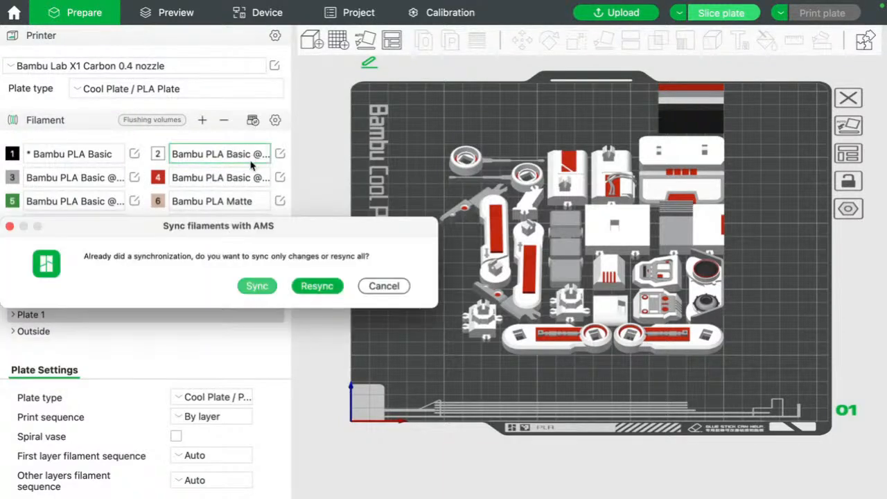
click(329, 289)
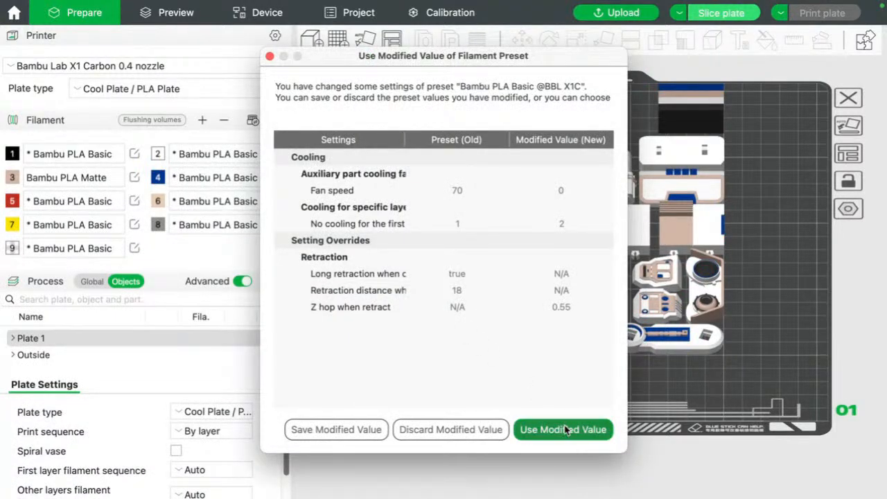
click(565, 430)
- Examine the recolored kit parts and the color tower on the plate from several angles
drag(404, 244, 443, 281)
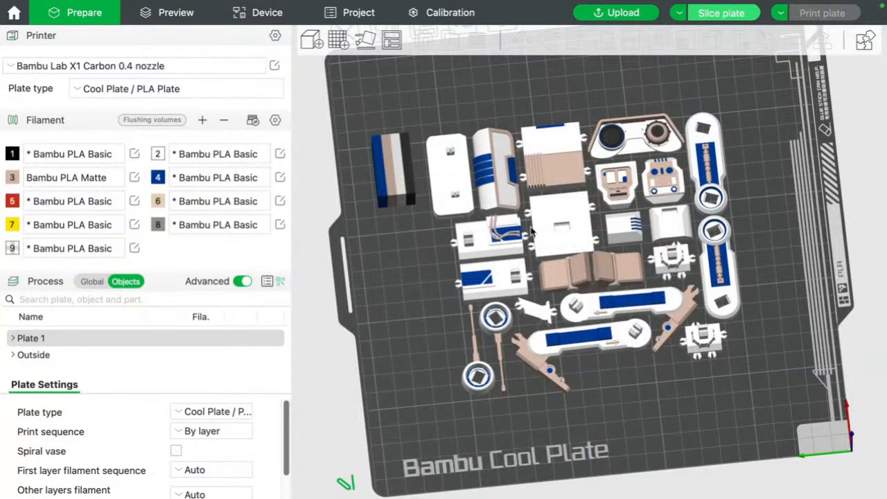
scroll(534, 232, up, 3)
scroll(562, 161, up, 2)
drag(562, 157, 547, 153)
drag(624, 162, 604, 181)
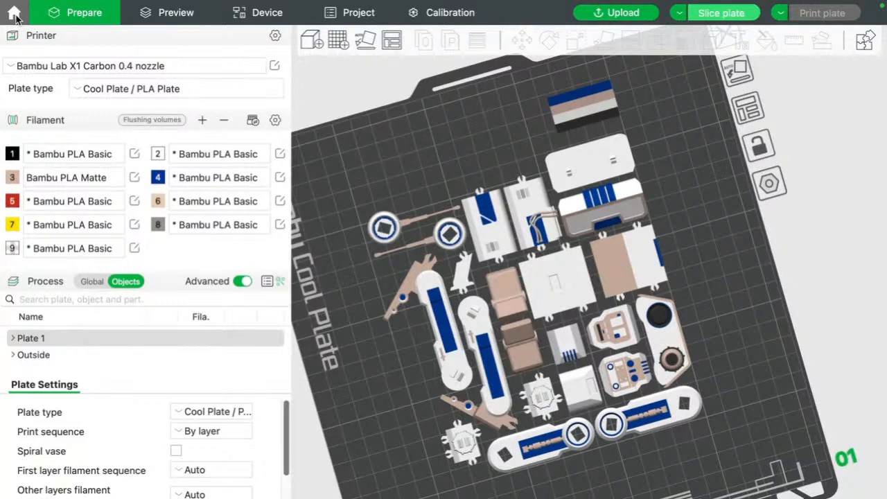
drag(399, 141, 394, 271)
mouse_move(440, 305)
mouse_down()
mouse_move(409, 287)
mouse_move(424, 300)
mouse_up()
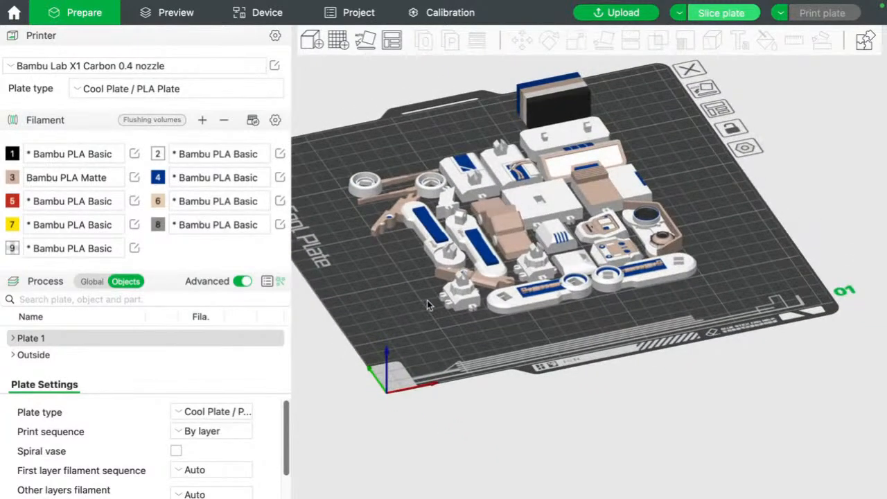